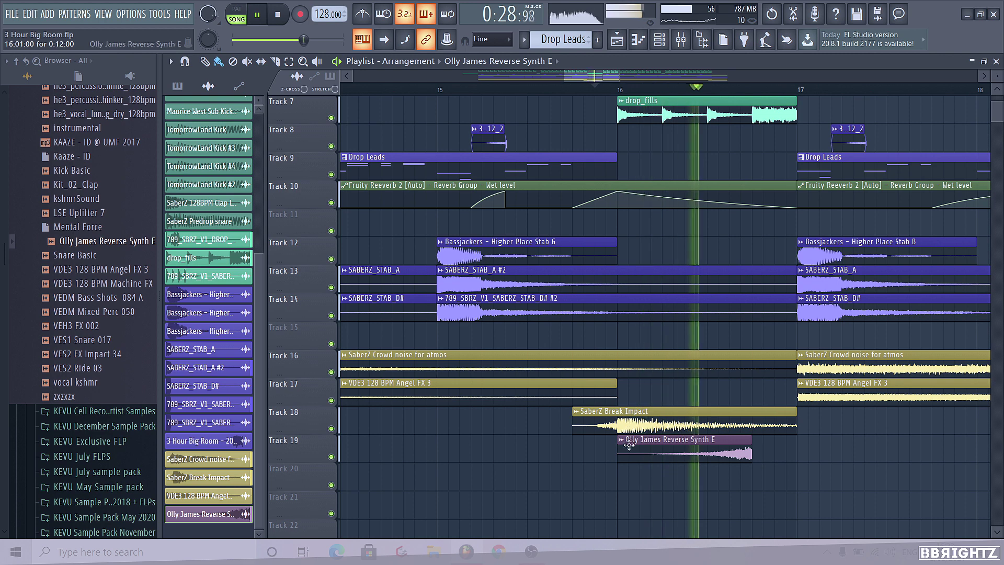
Step: Recolour the Olly James Reverse Synth E clip purple like the stabs and move it up to Track 12 at bar 16
key("space")
left_click(625, 435)
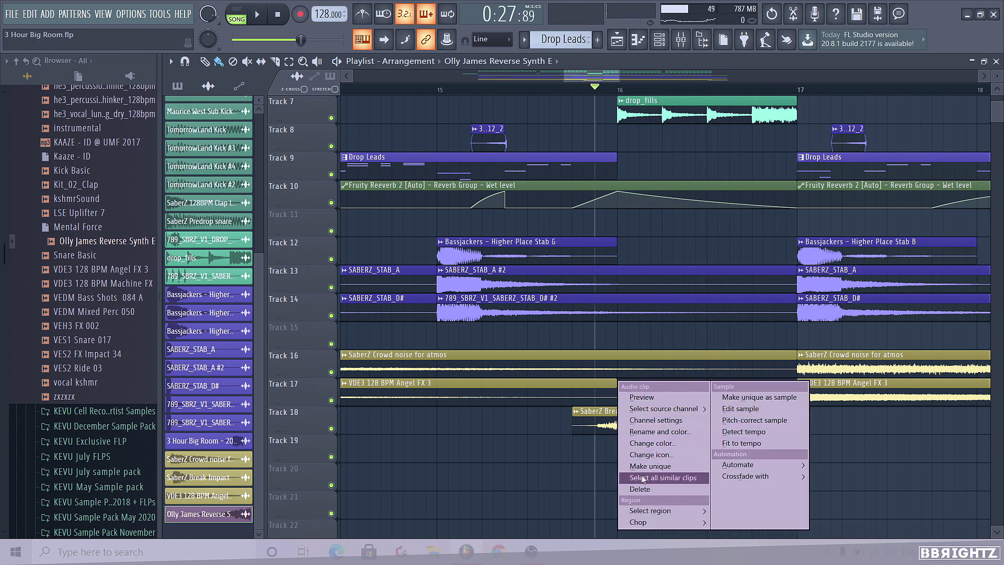
left_click(648, 444)
left_click(657, 366)
left_click_drag(656, 443, 657, 241)
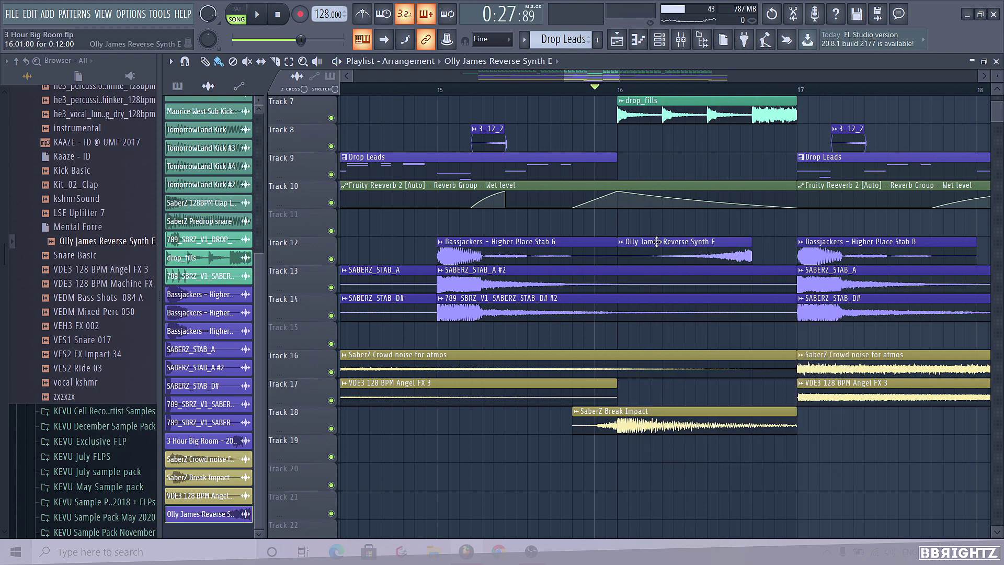
key("space")
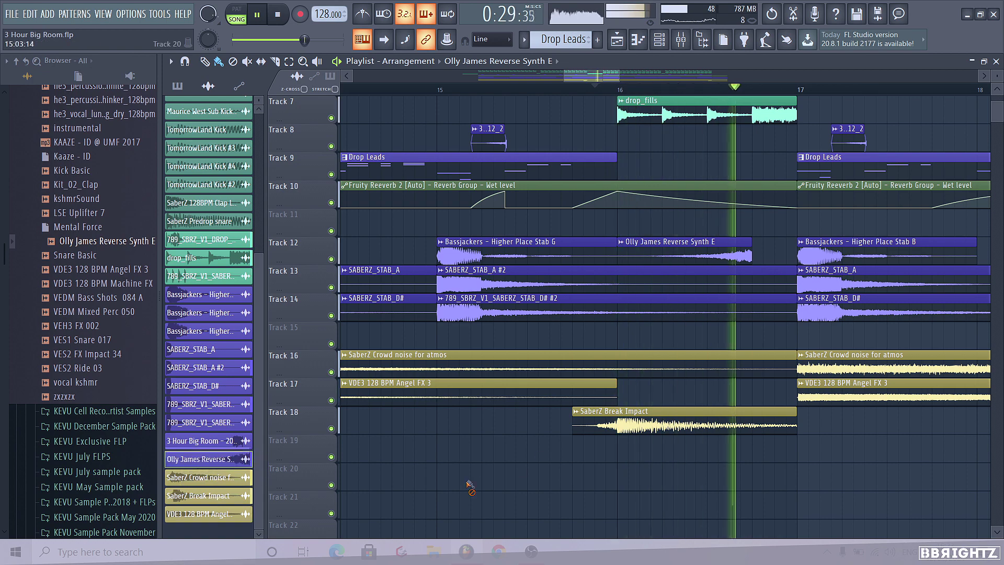
key("space")
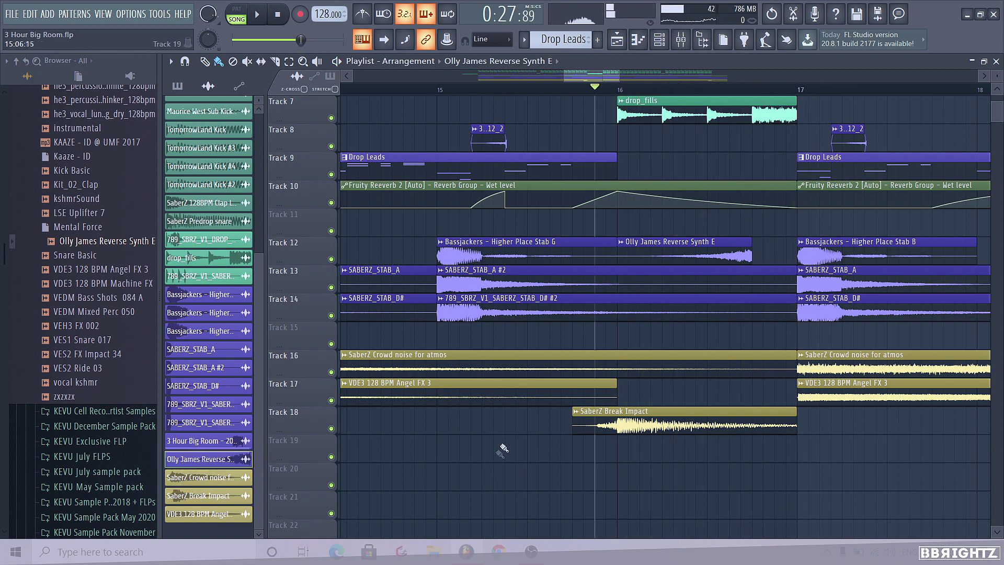
Step: Look through the Artist Sample Collection, including the KEVU Samples and Jonas Aden folders
scroll(471, 399, "down", 5)
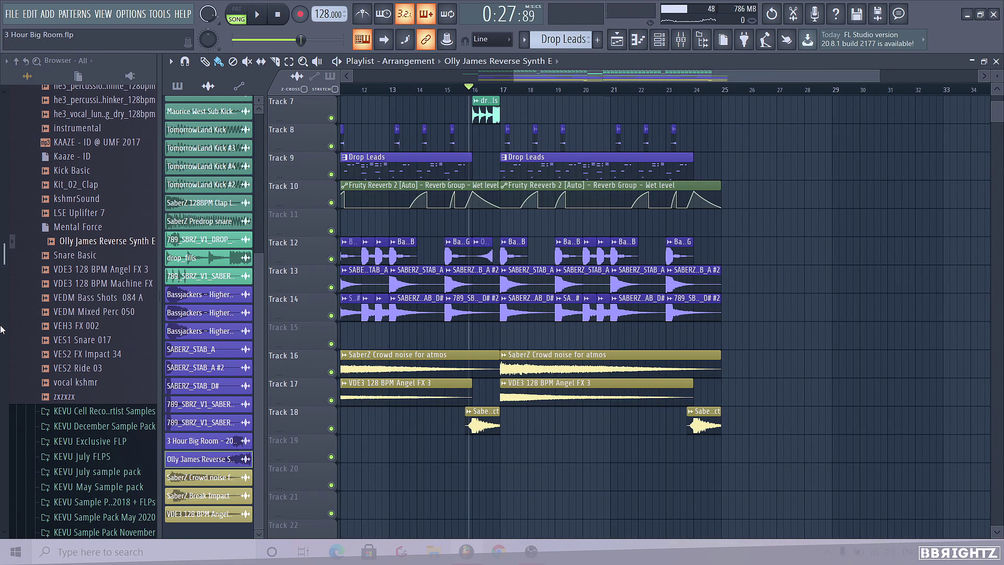
scroll(78, 330, "up", 5)
scroll(68, 368, "up", 5)
left_click(65, 438)
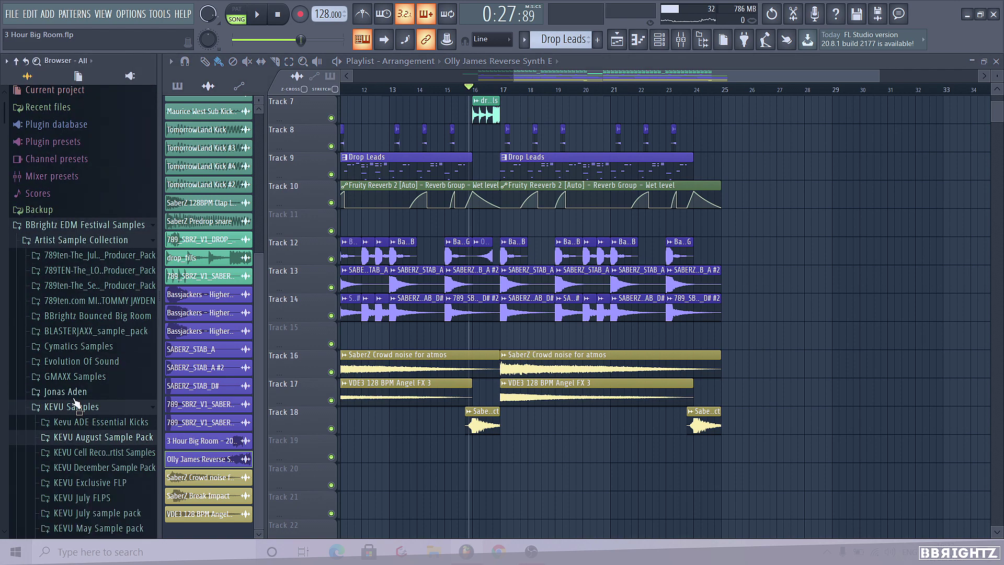
left_click(74, 397)
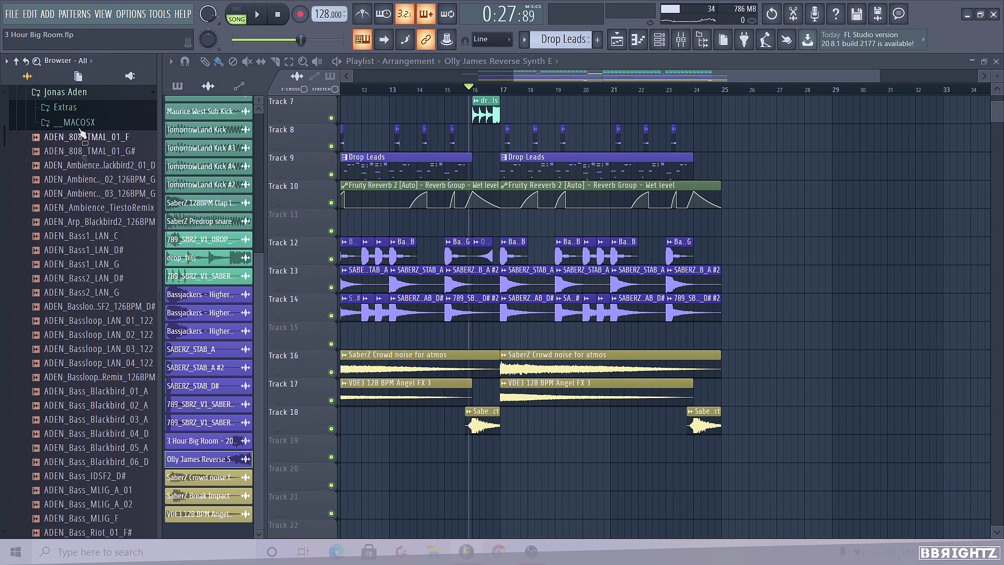
left_click(74, 100)
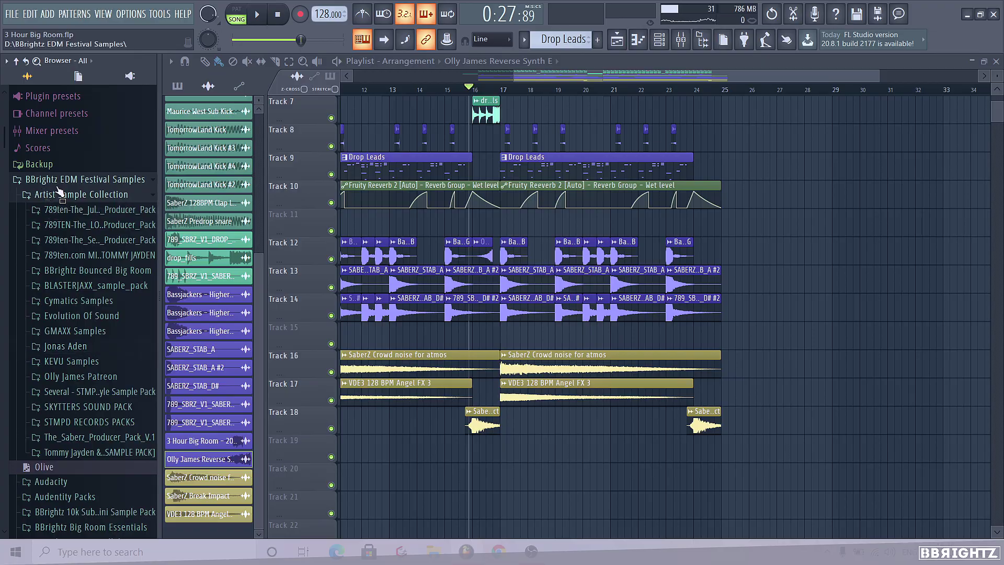
scroll(63, 167, "down", 1)
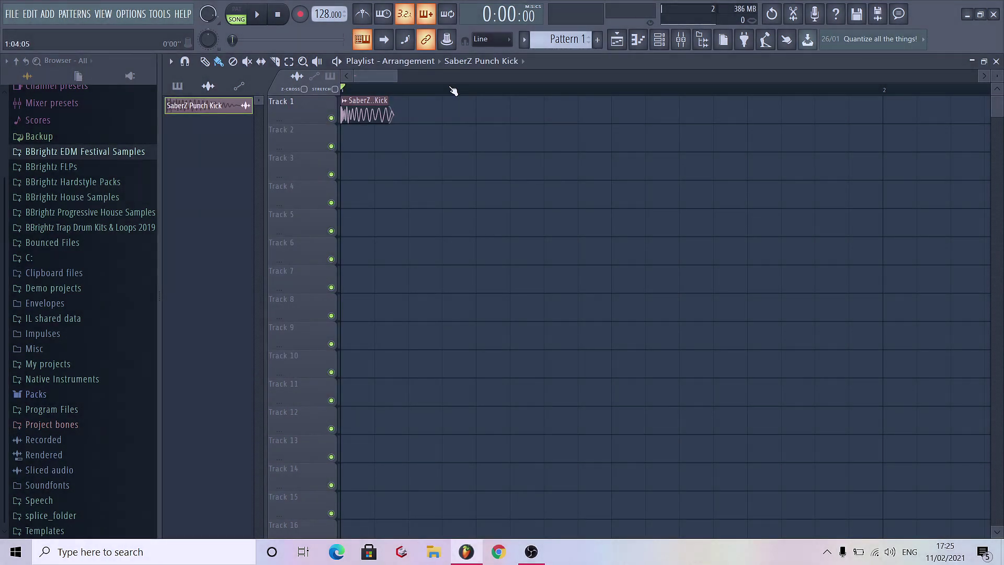
Step: Put the SaberZ Punch Kick back at the start of Track 1 and play the first beat of the timeline as a loop
right_click(366, 112)
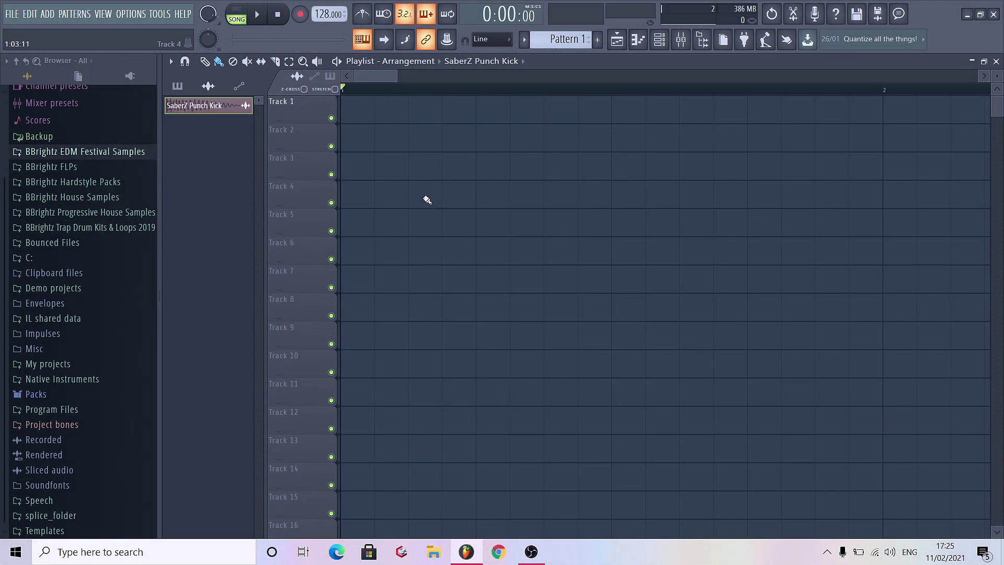
left_click_drag(481, 92, 342, 93)
key("space")
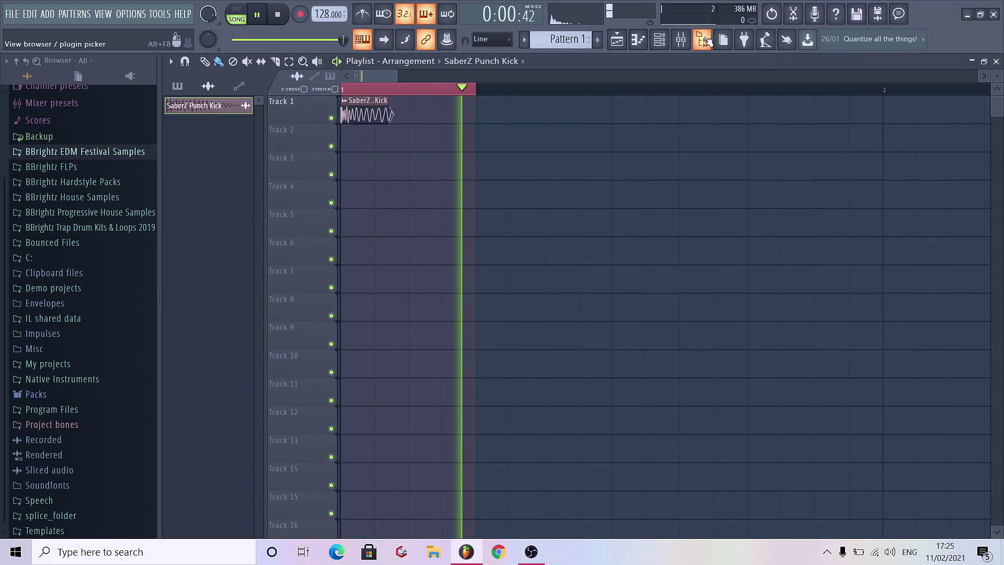
Step: Hide the browser, route the SaberZ Punch Kick to mixer insert 1 and add an effect in its first slot
left_click(702, 42)
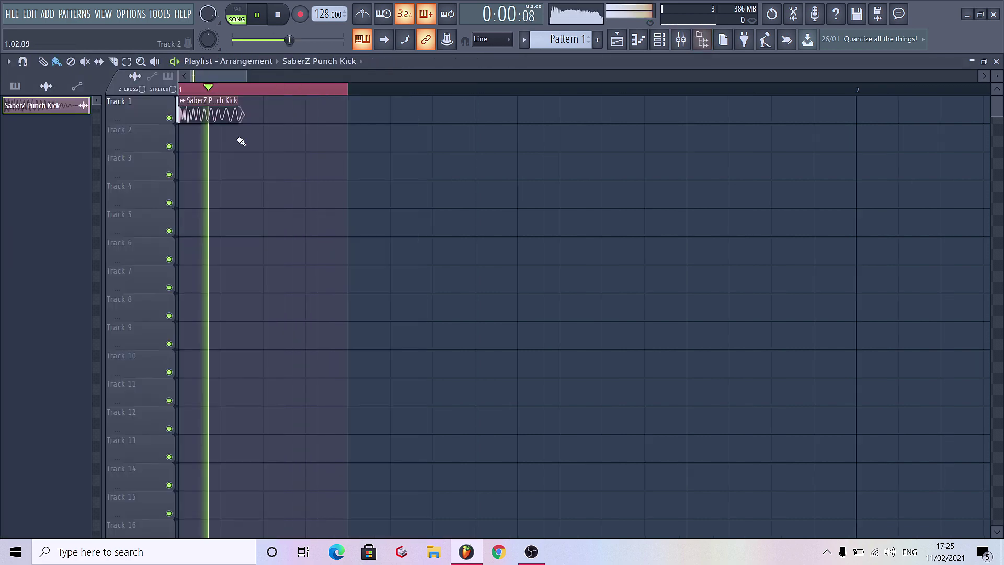
left_click(680, 41)
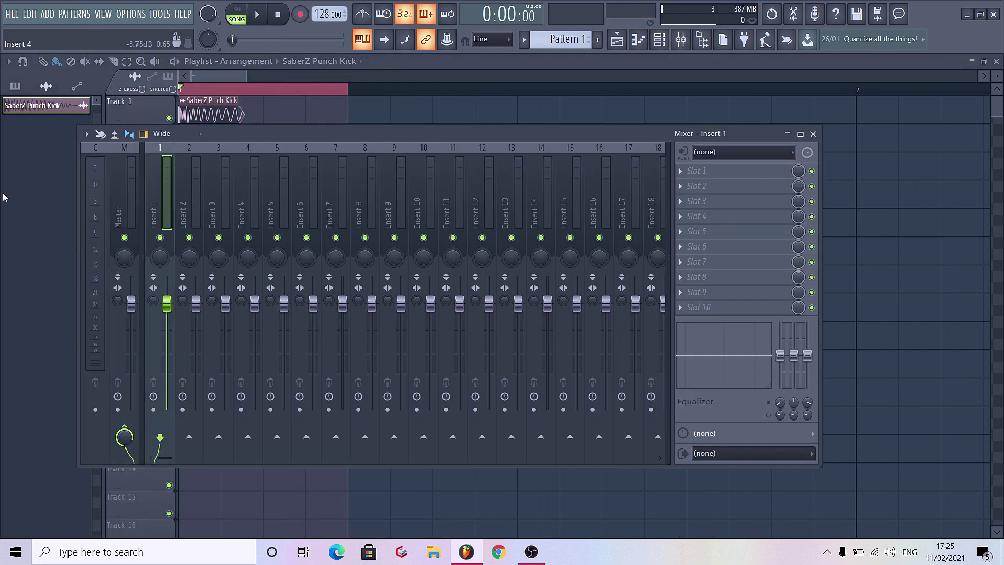
key("ctrl+l")
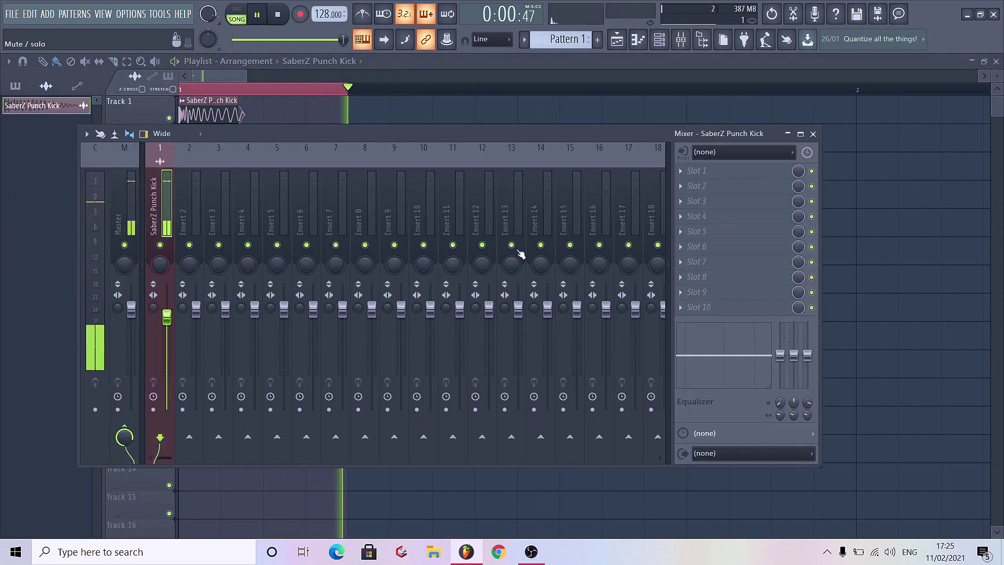
left_click(698, 171)
left_click(528, 200)
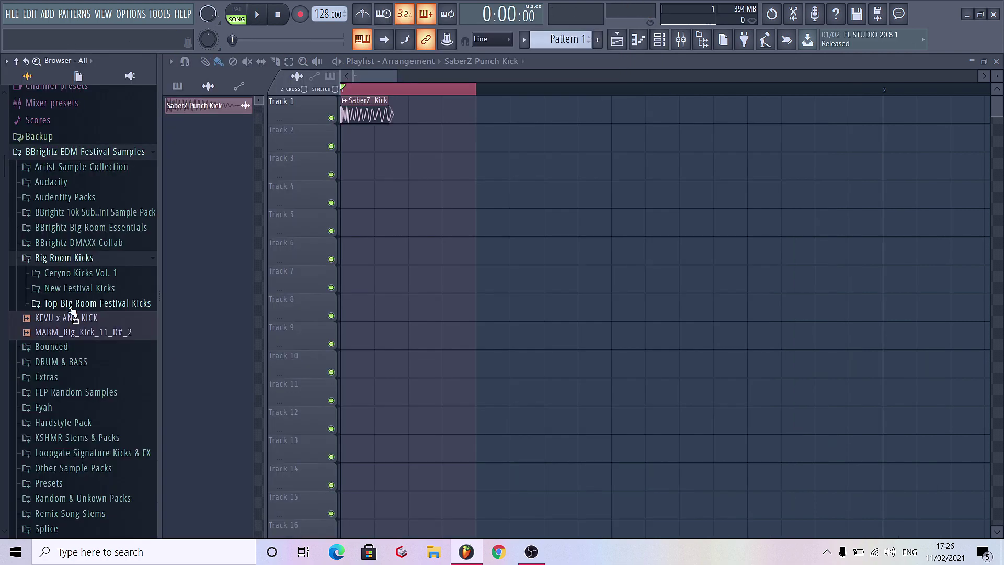
Step: Place Maurice West Sub Kick from the Top Big Room Festival Kicks folder at the start of Track 2
left_click(99, 302)
scroll(94, 360, "down", 3)
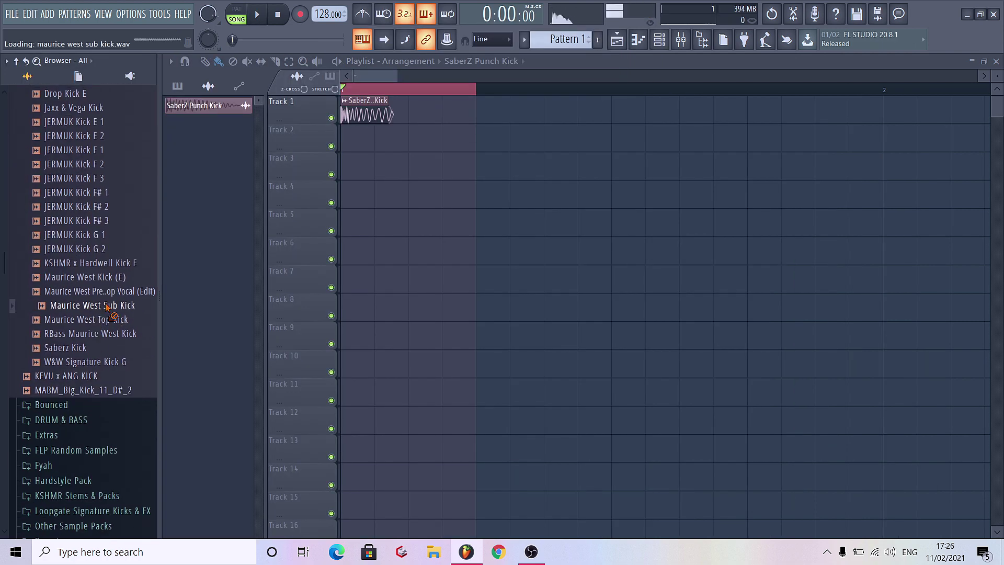
left_click_drag(106, 308, 426, 146)
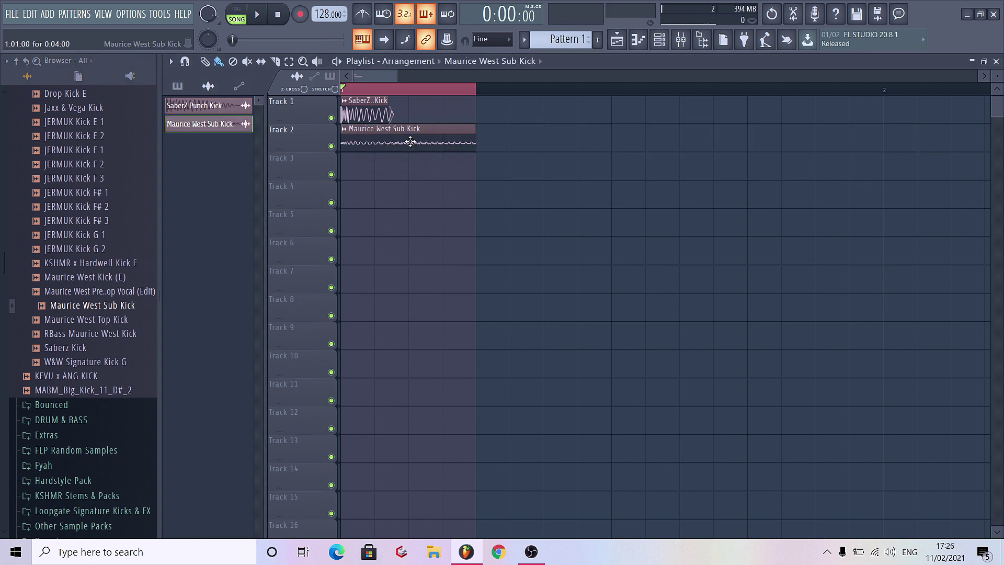
Step: Set the Maurice West Sub Kick's time stretching mode to Stretch and listen to it in the loop
double_click(410, 142)
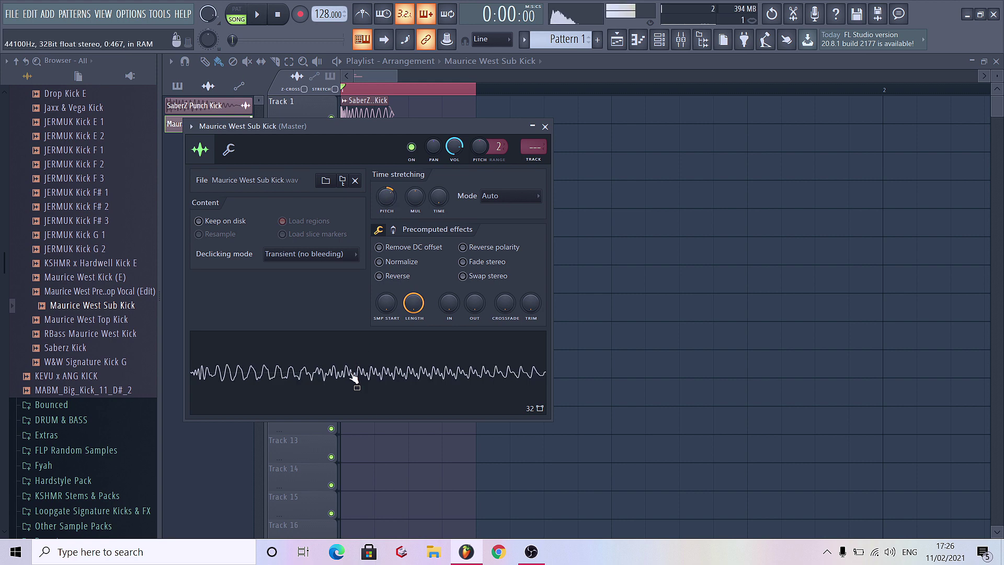
left_click(513, 201)
left_click(511, 231)
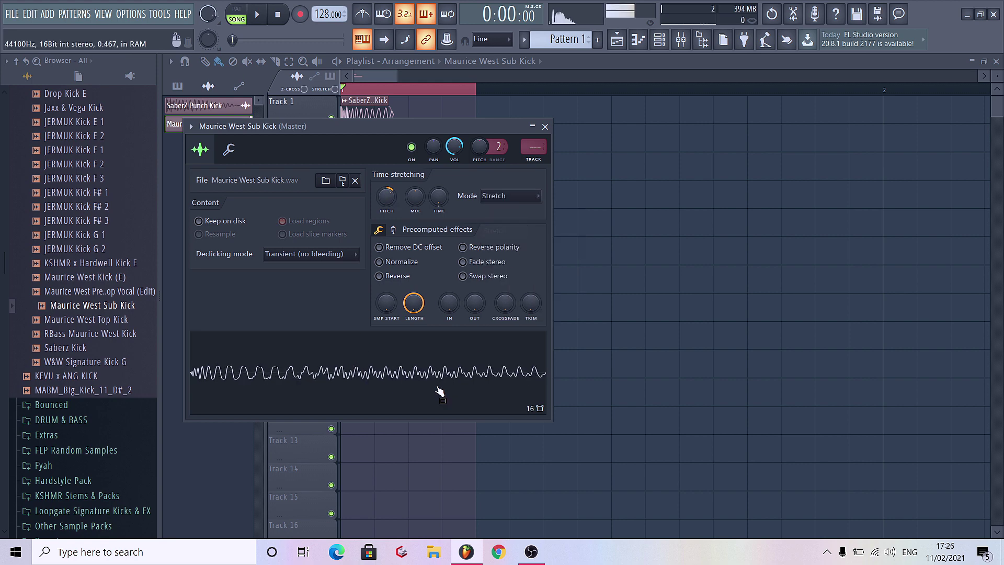
key("space")
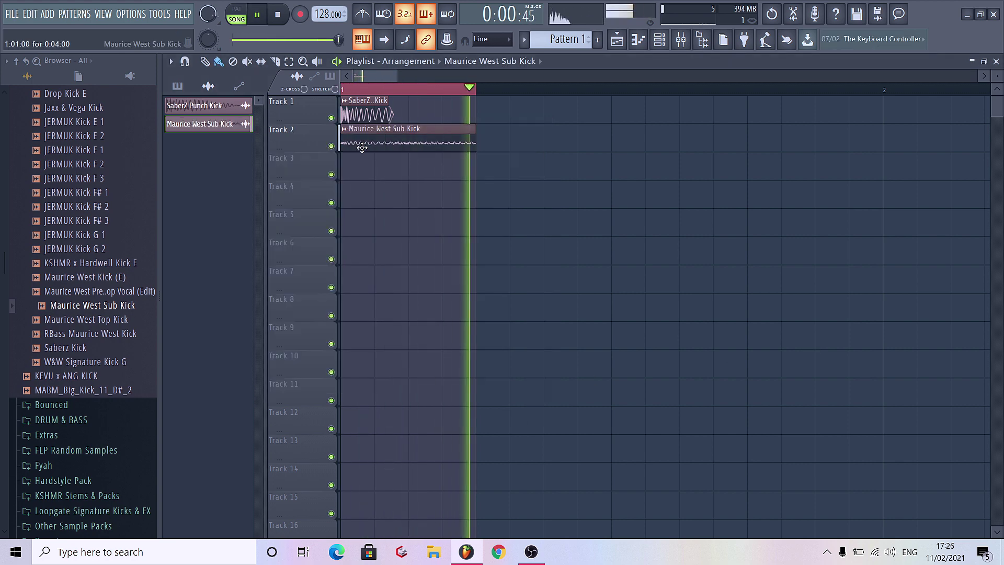
left_click(545, 126)
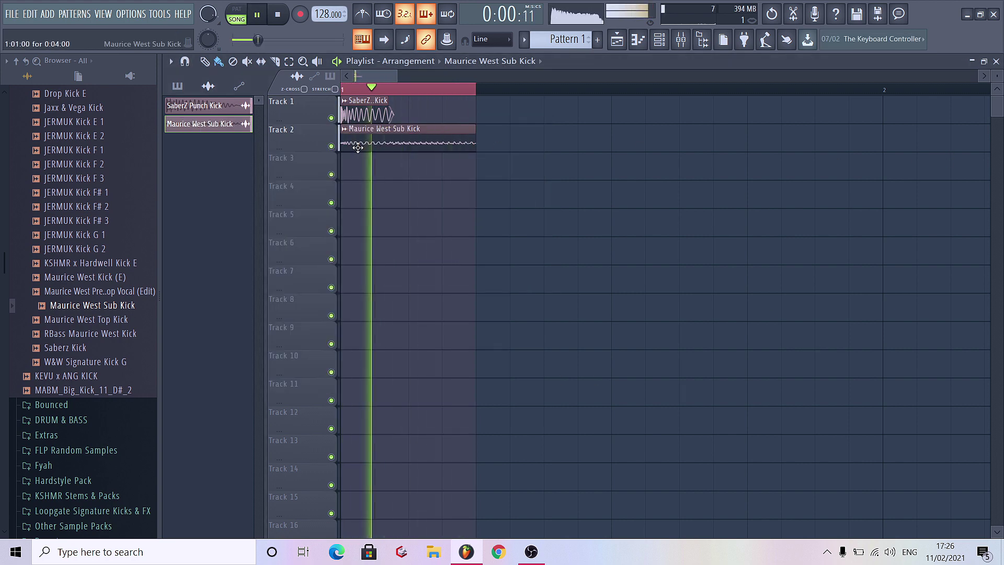
key("space")
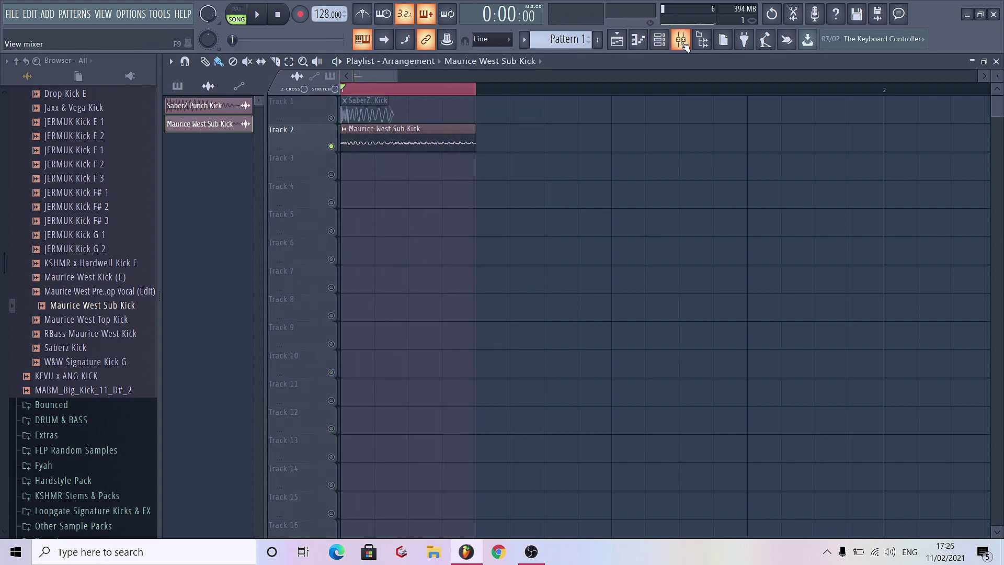
Step: Load FabFilter Pro-Q 3 in slot 1 of the sub kick's mixer insert and check the frequency of note B1
left_click(682, 44)
left_click(851, 173)
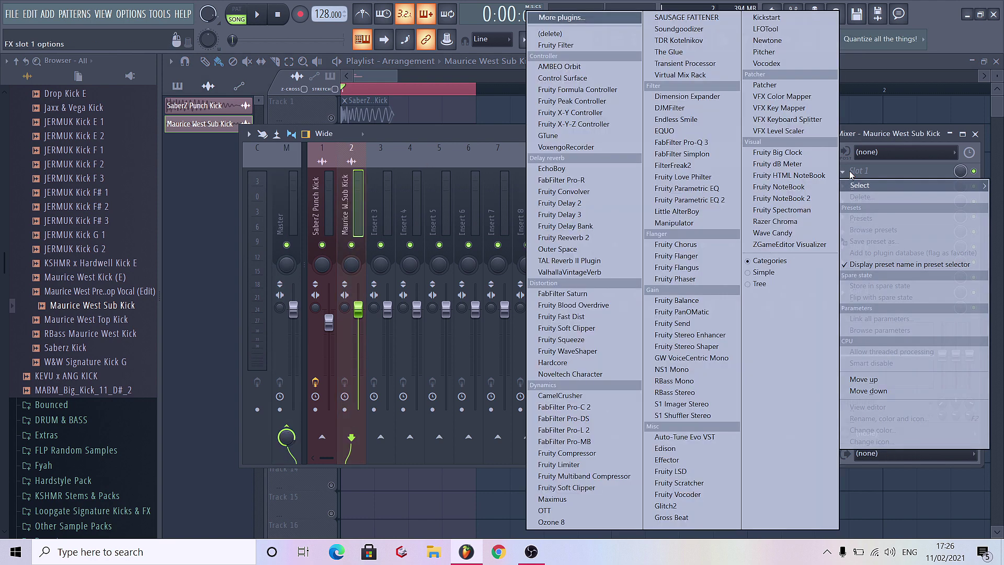
left_click(684, 141)
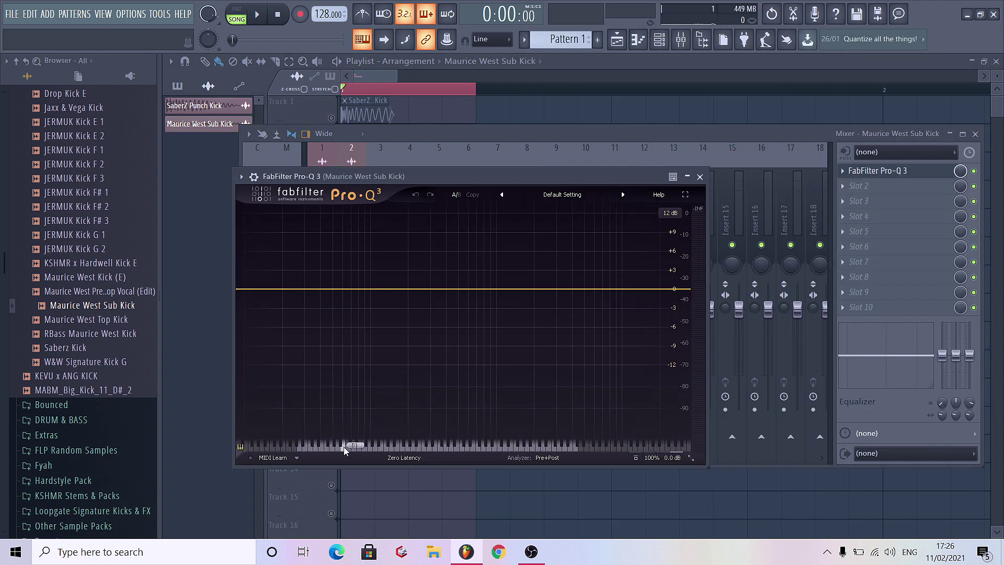
left_click(345, 449)
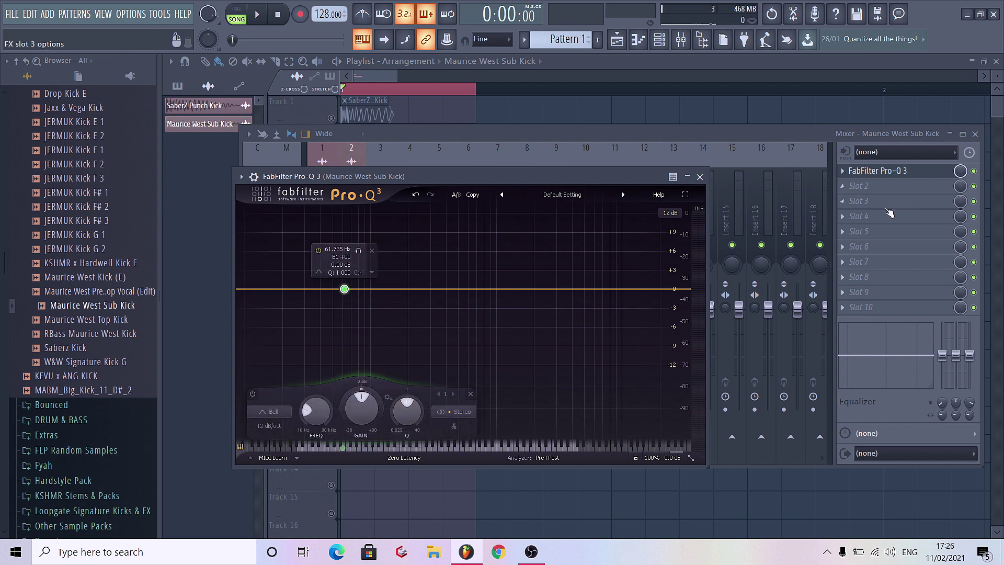
Step: Replace FabFilter Pro-Q 3 with RBass Mono on the sub kick and set its frequency to 61 during playback
left_click(847, 176)
mouse_move(863, 185)
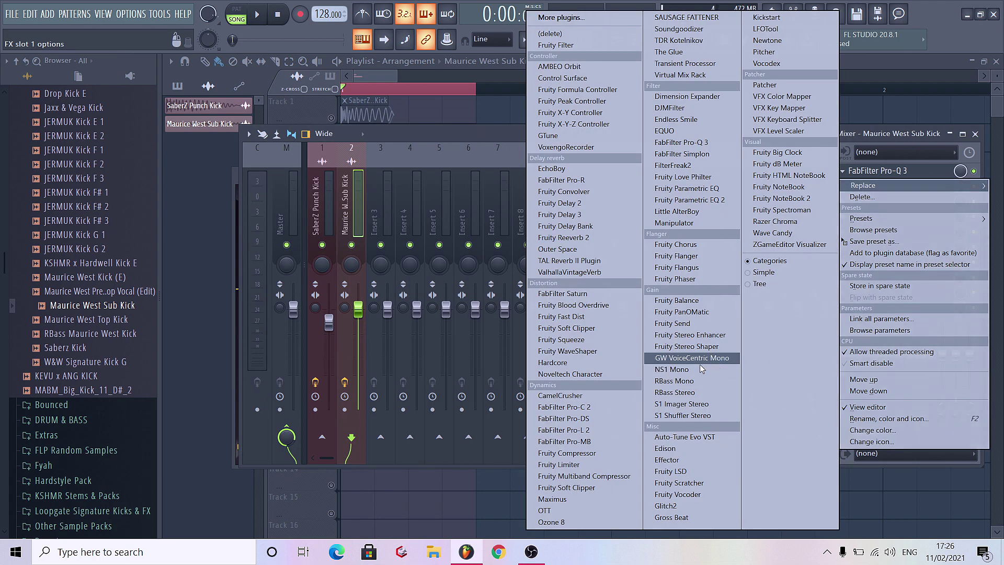
left_click(676, 381)
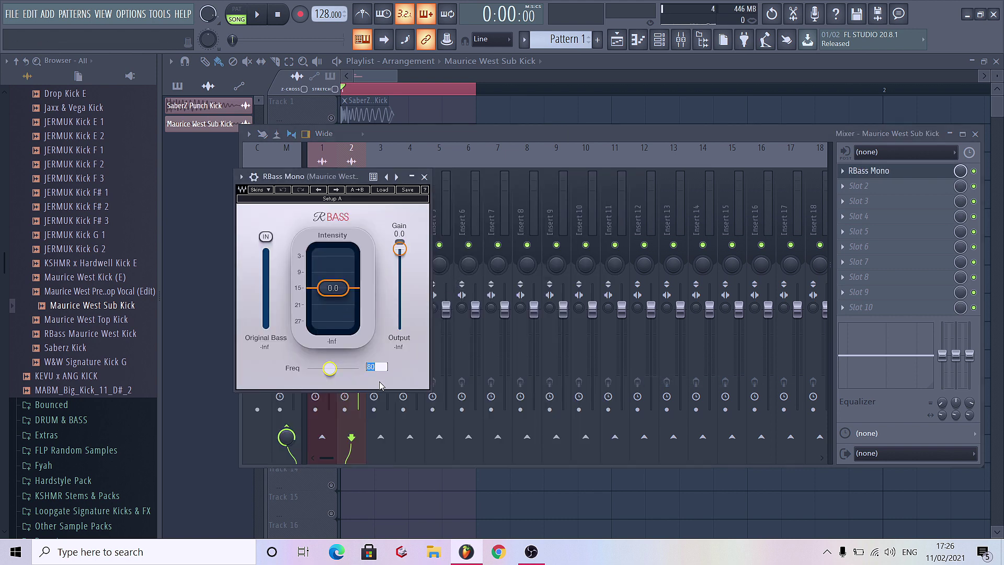
type("61")
key("Return")
key("space")
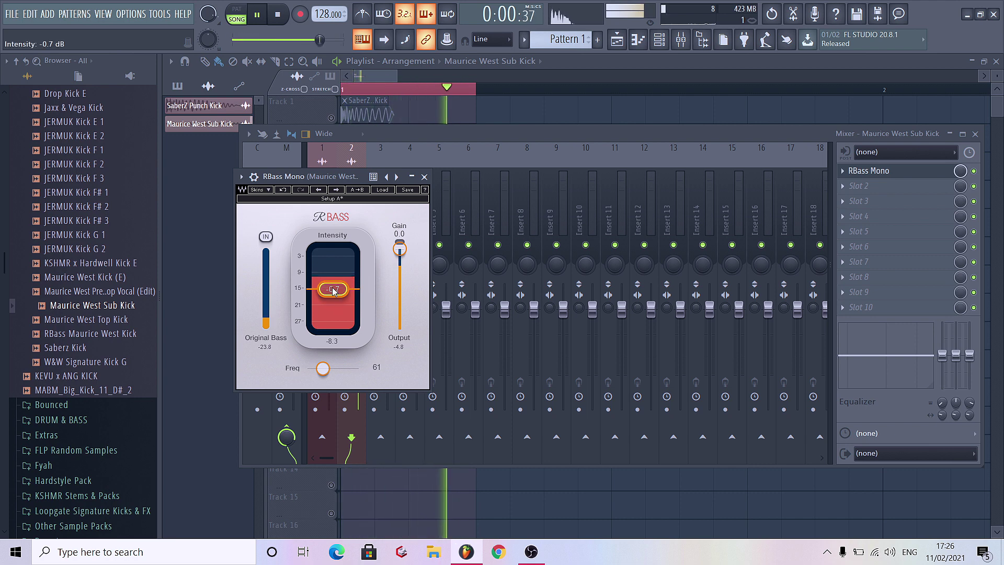
key("Escape")
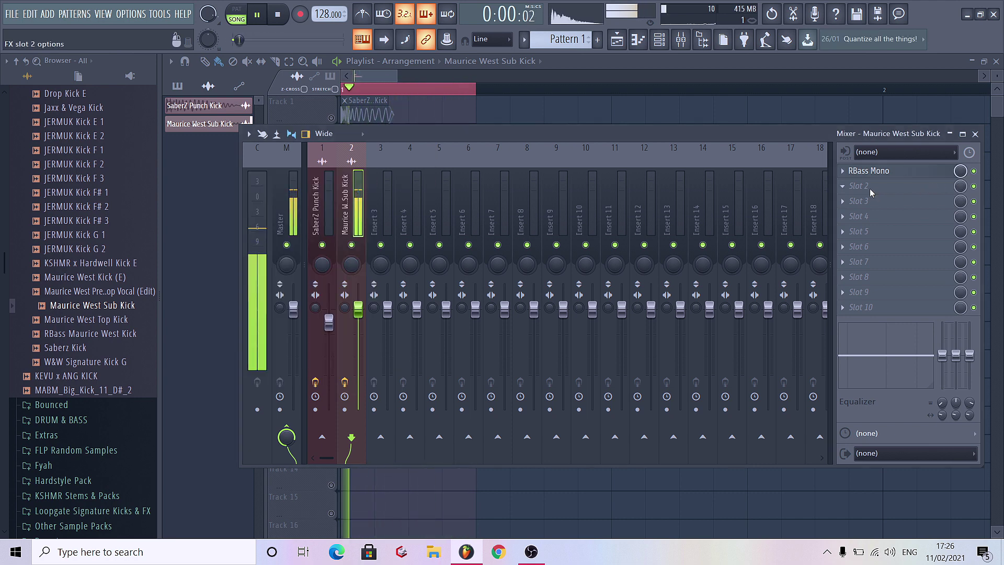
Step: Add Fruity Parametric EQ 2 in slot 2 of the sub kick, boosting band 2 slightly and cutting band 3
left_click(870, 186)
left_click(700, 135)
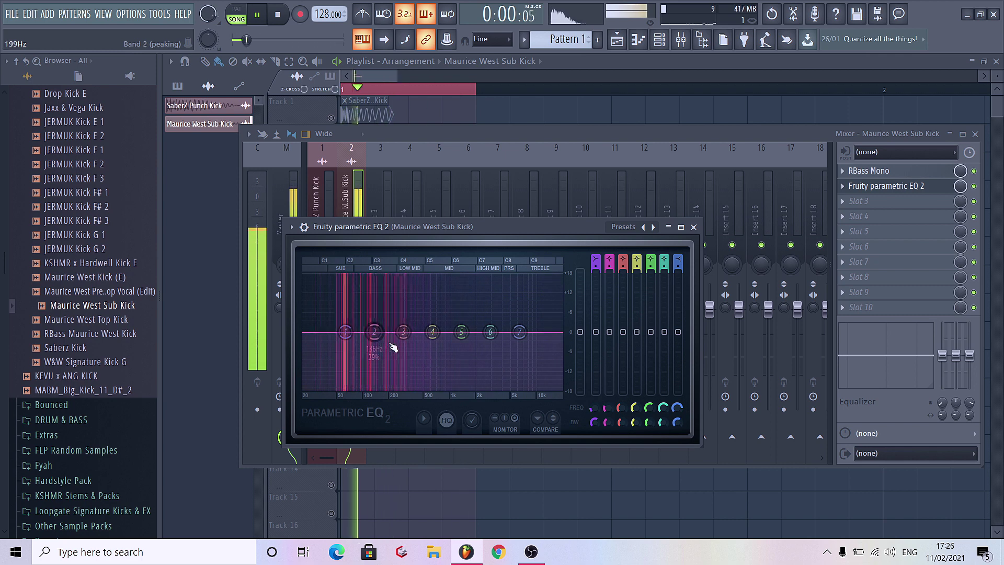
mouse_move(375, 331)
left_mouse_down()
mouse_move(366, 290)
mouse_move(365, 321)
mouse_move(403, 336)
mouse_move(386, 283)
mouse_move(387, 341)
left_mouse_up()
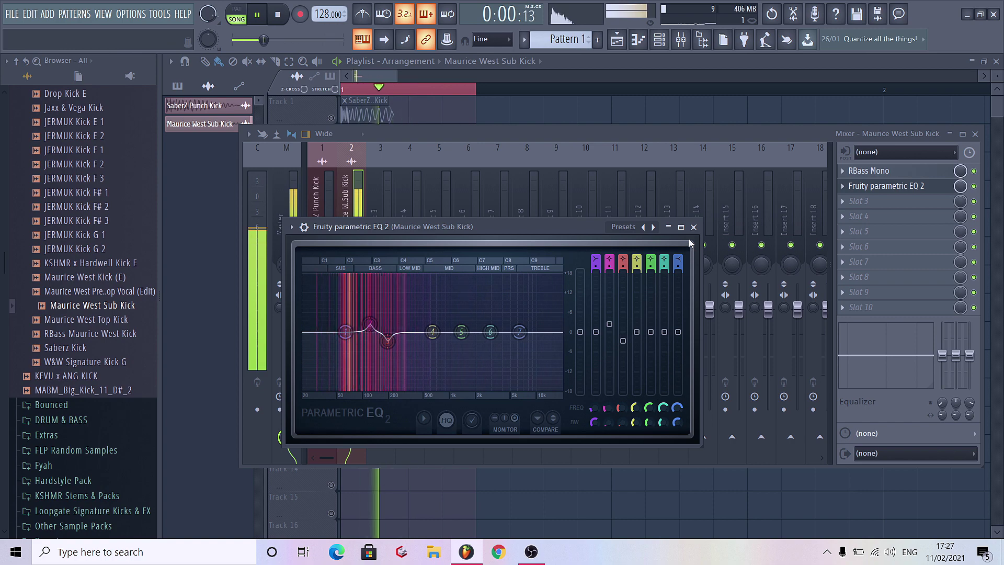
key("space")
left_click(710, 283)
Step: Add Kickstart in slot 10 of the sub kick's insert and listen to its sidechain effect
left_click(857, 308)
left_click(774, 314)
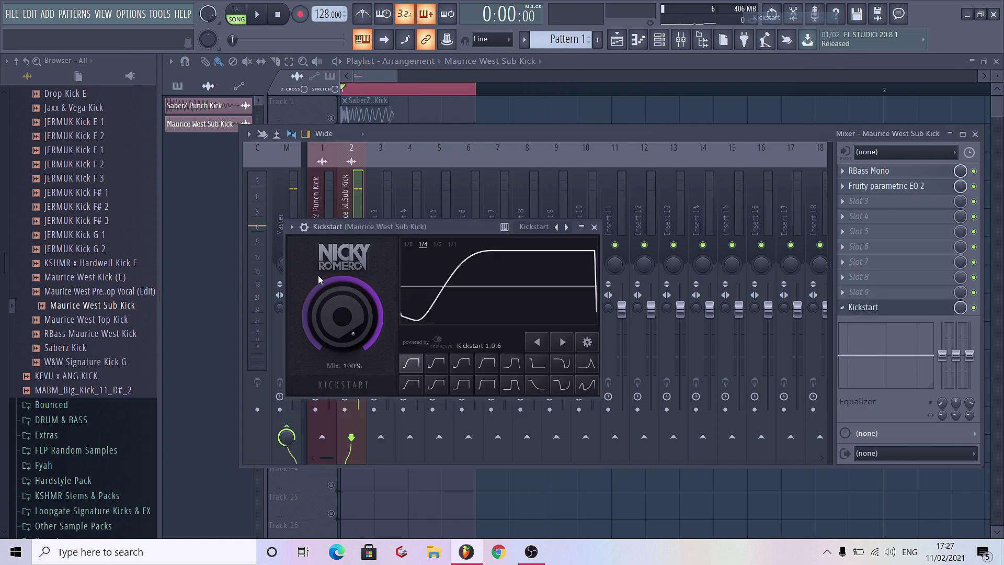
key("space")
left_click(595, 227)
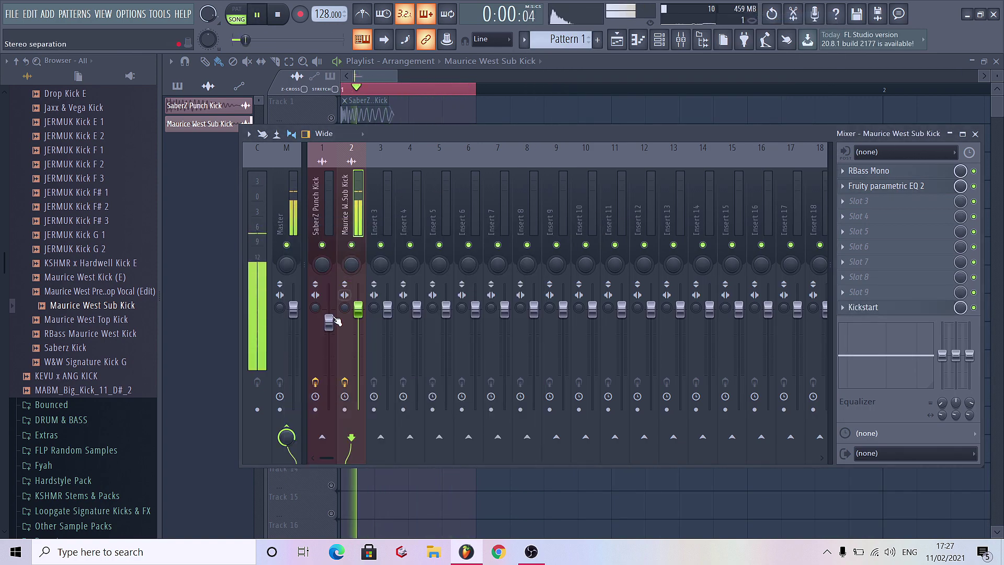
Step: Turn Track 1 back on, play both kick layers together and bring up the mixer
left_click(331, 117)
key("space")
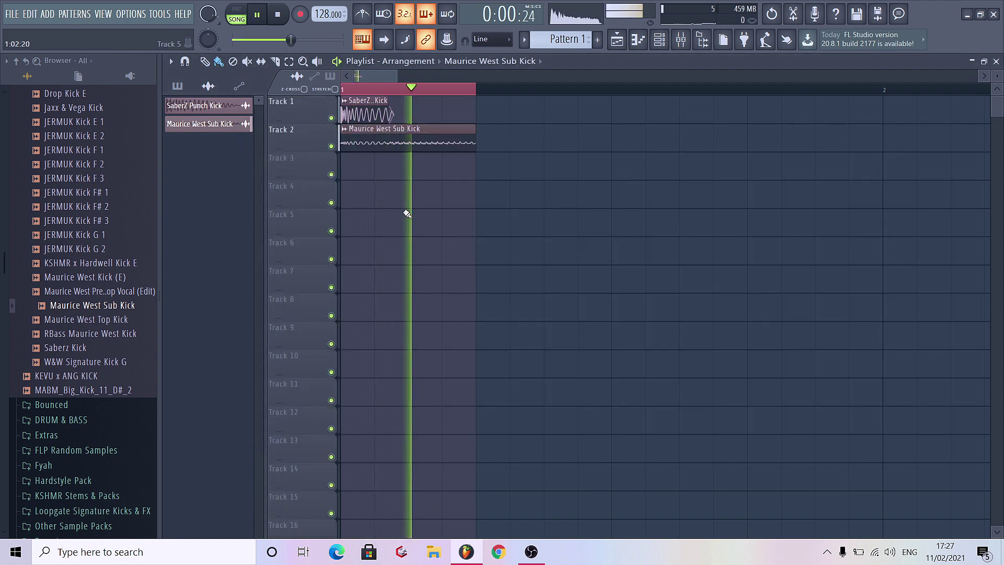
key("F9")
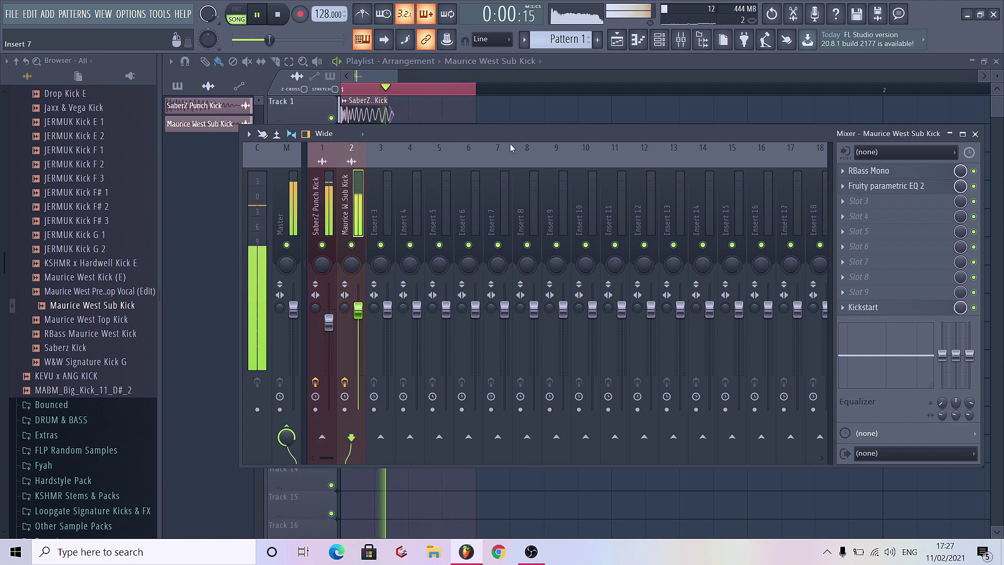
key("F9")
double_click(369, 128)
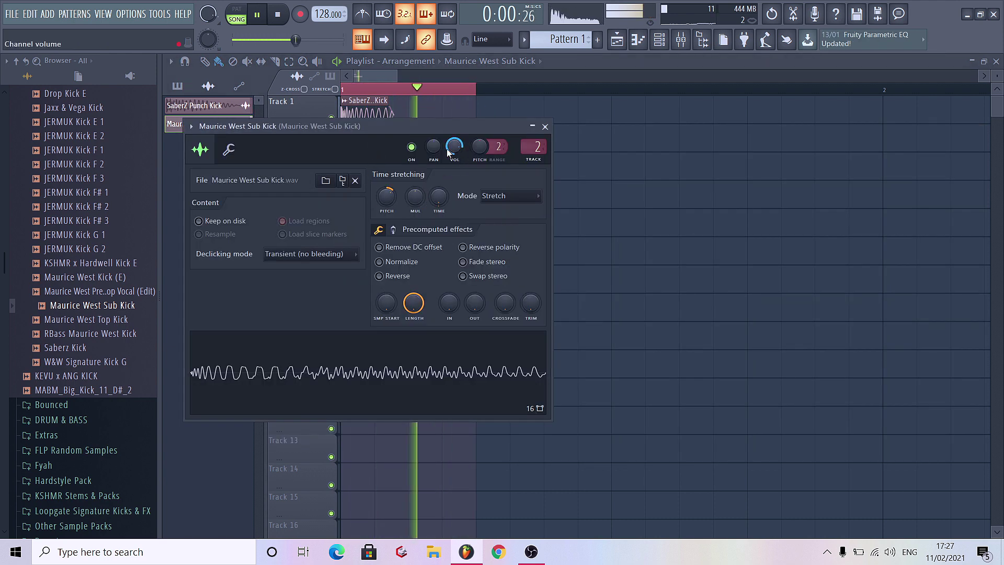
left_click(545, 126)
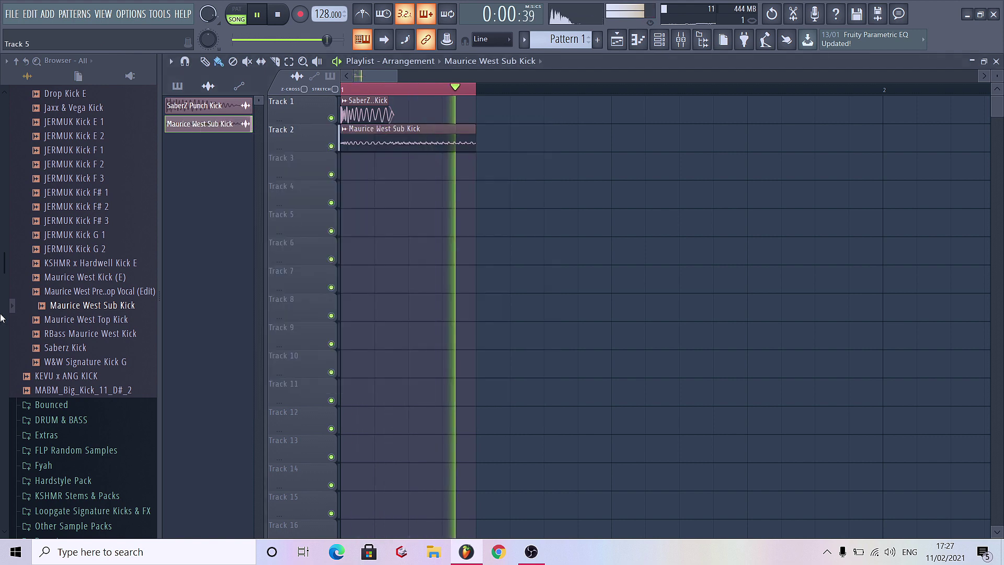
Step: Stop playback, place the TomorrowLand Kick sample from Signature Kicks on Track 3 and bring up its channel settings
key("space")
scroll(77, 462, "up", 10)
left_click_drag(76, 461, 361, 170)
double_click(361, 170)
Step: Raise the TomorrowLand Kick's pitch slightly and set its time-stretching mode to Stretch
left_click_drag(403, 213, 403, 209)
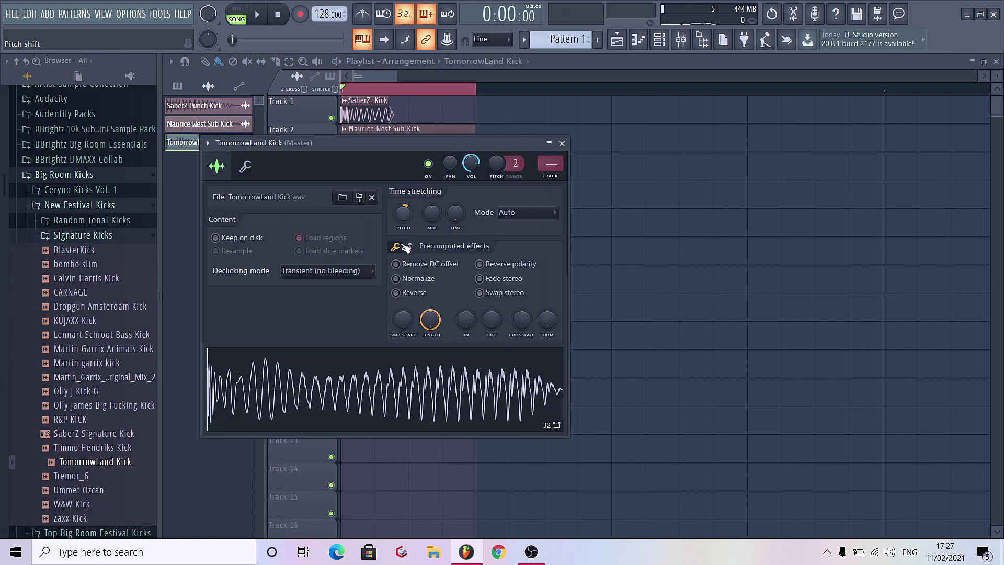
left_click(515, 212)
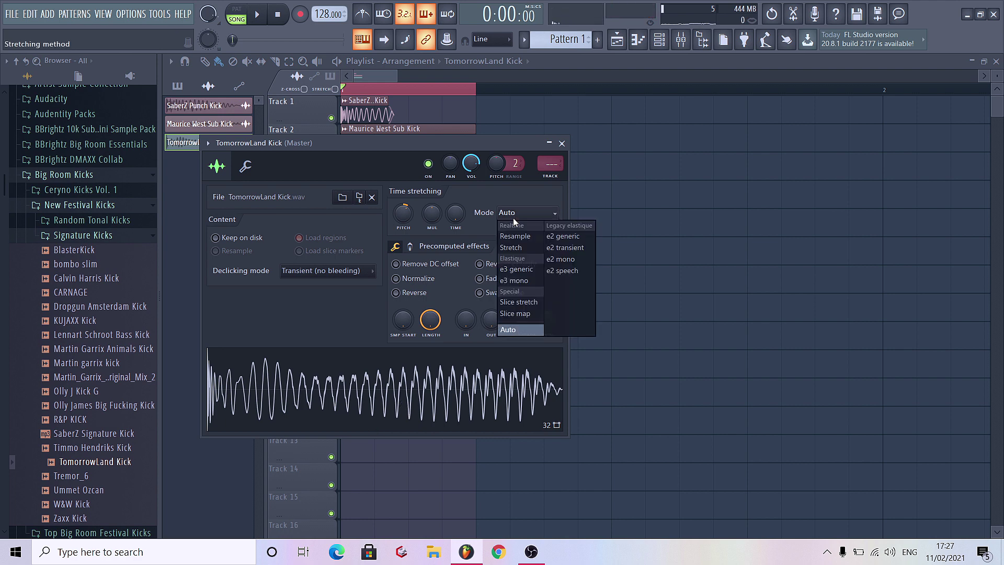
left_click(516, 249)
key("Escape")
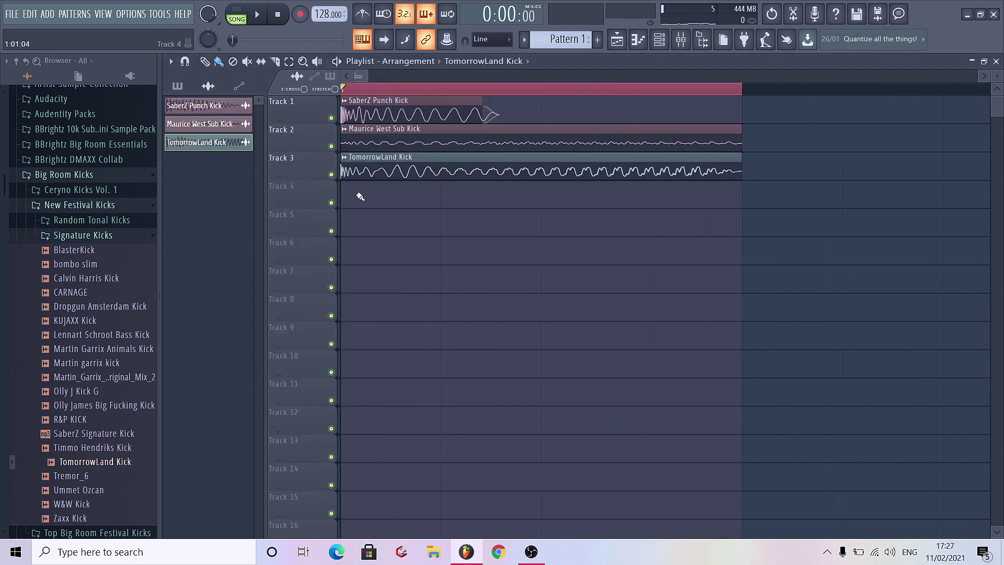
Step: Change the TomorrowLand Kick's declicking mode and trim its clip on Track 3 to start at 1:01:04
double_click(350, 166)
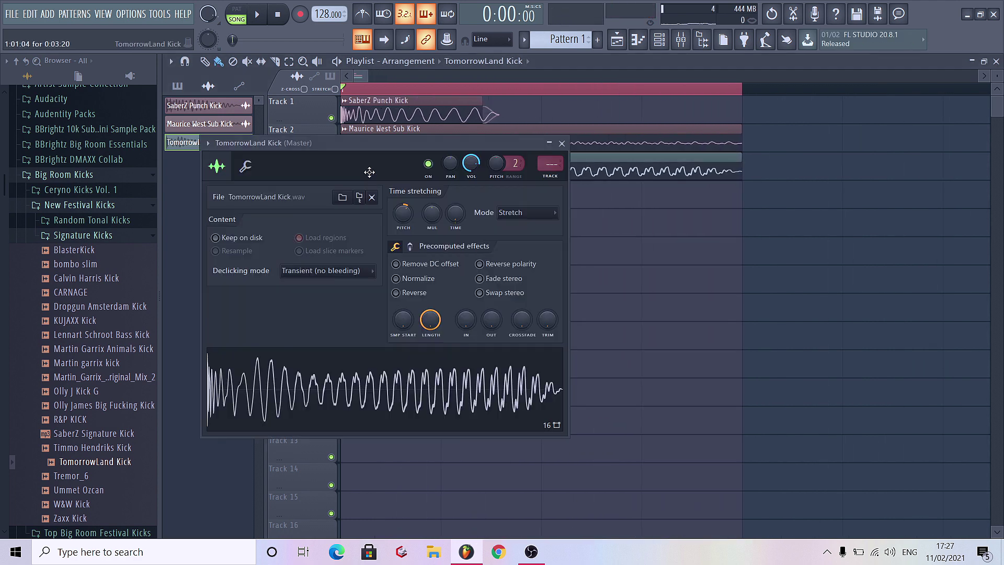
left_click(306, 267)
left_click(315, 318)
key("Escape")
Step: Play Track 3 soloed, route the TomorrowLand Kick to mixer insert 3 and lower its fader
right_click(331, 174)
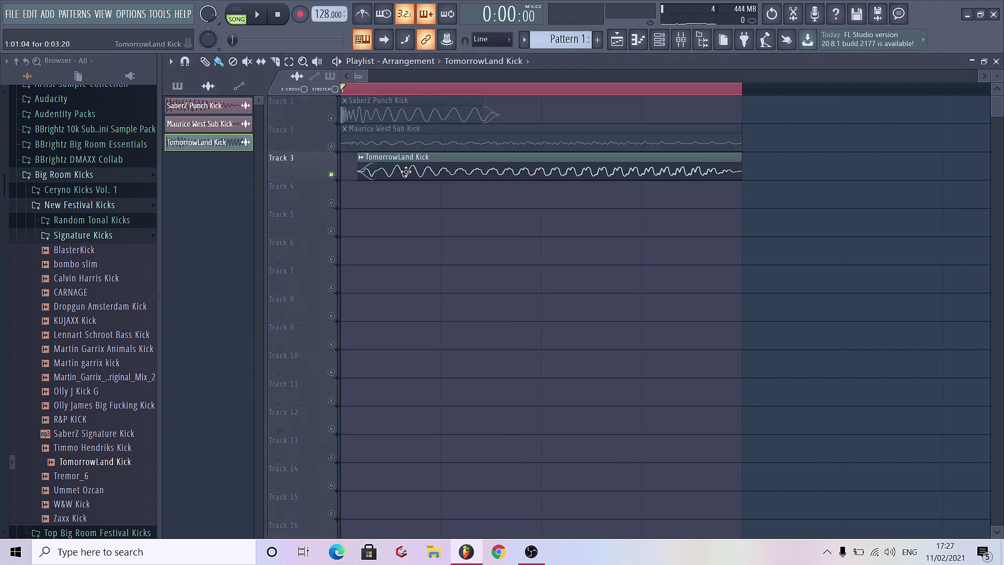
key("space")
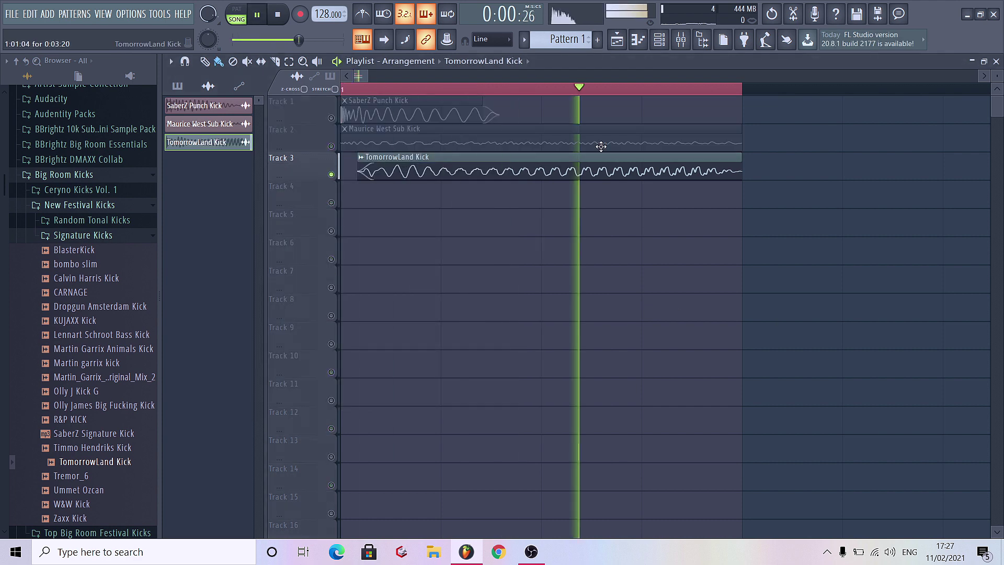
left_click(679, 42)
key("ctrl+l")
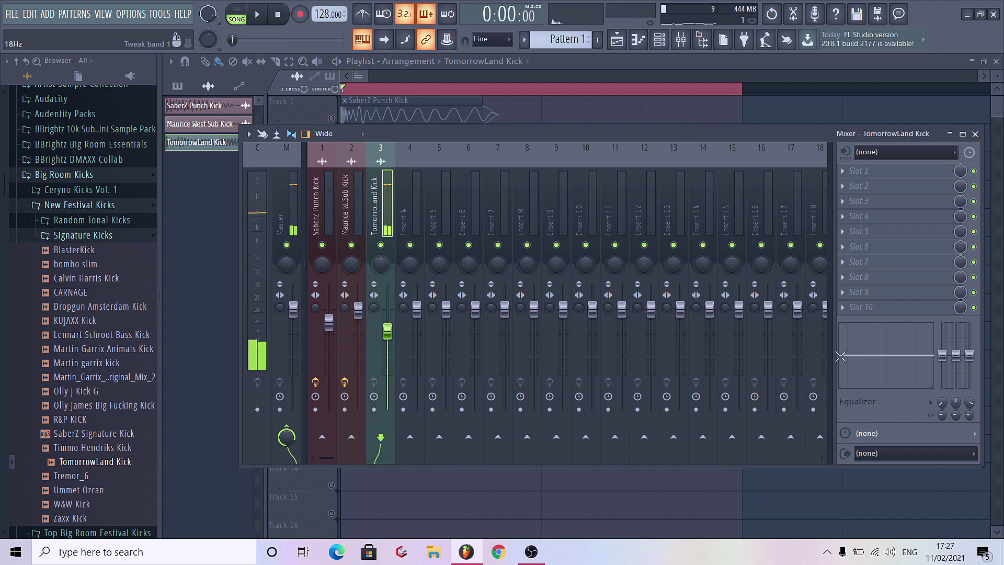
Step: Add Kickstart in slot 10 of the TomorrowLand Kick's insert
left_click(854, 308)
left_click(606, 233)
left_click(594, 226)
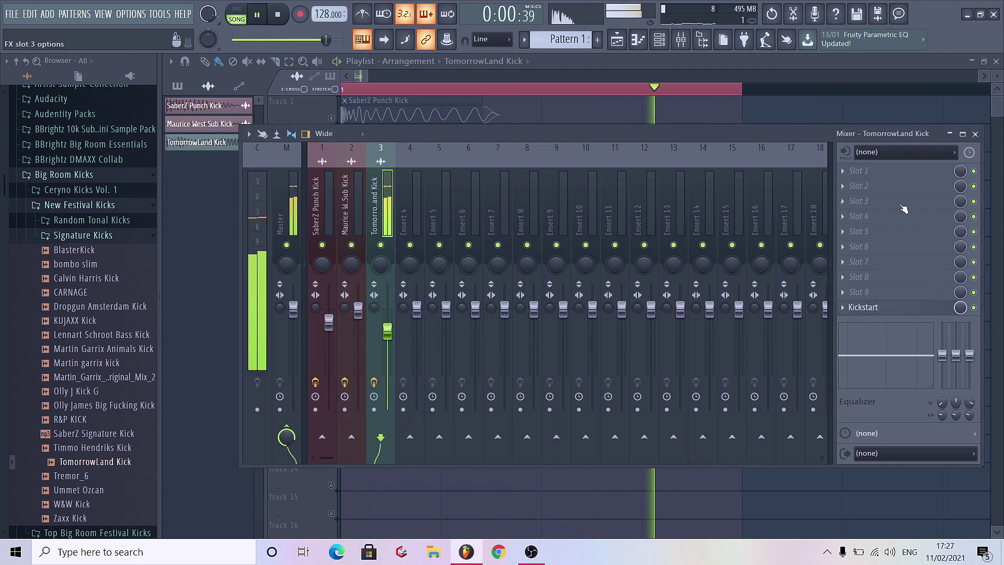
Step: Add Fruity Parametric EQ 2 in slot 1 of the TomorrowLand Kick's insert and review the sub kick's EQ curve
key("space")
left_click(878, 170)
left_click(690, 200)
key("Left")
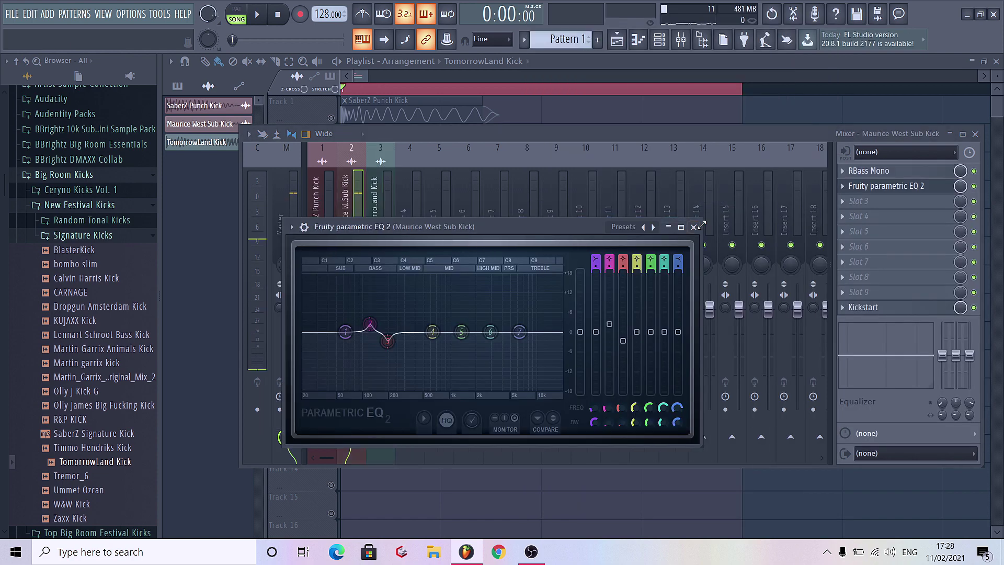
left_click(695, 228)
key("F9")
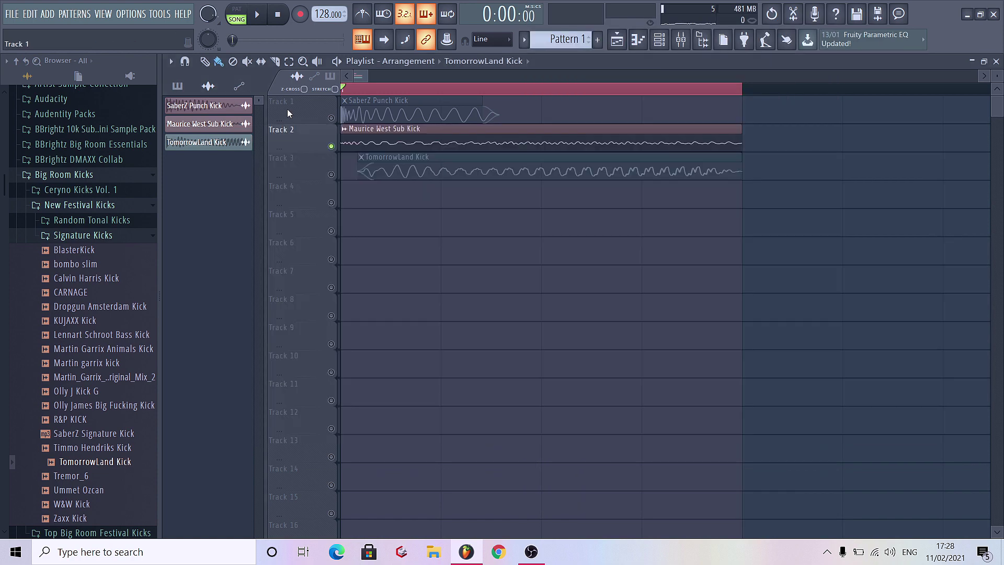
Step: Play Track 3 soloed and cut the TomorrowLand Kick's low end with a steep high-pass on band 1 of its EQ
right_click(331, 174)
key("space")
key("F9")
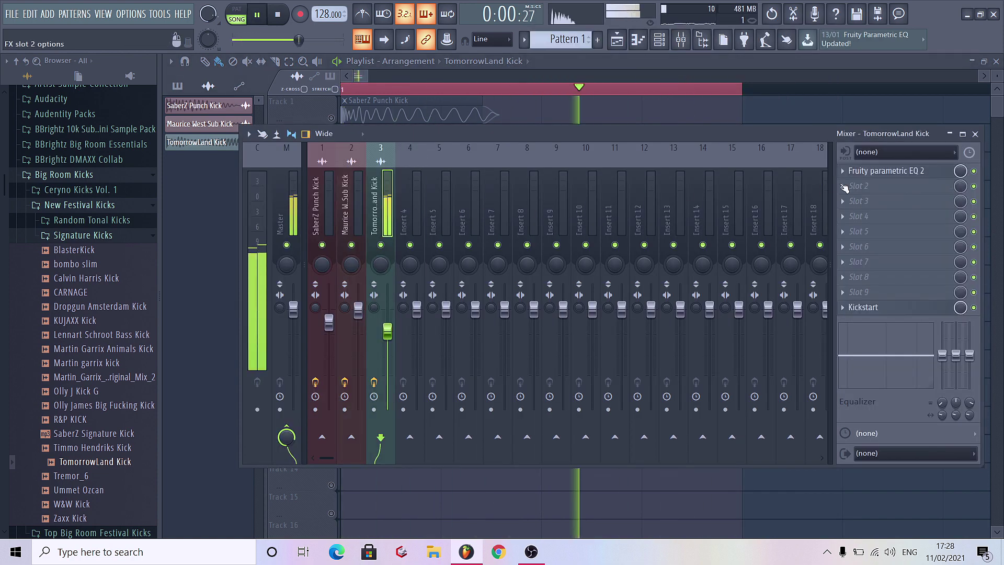
left_click(884, 171)
key("space")
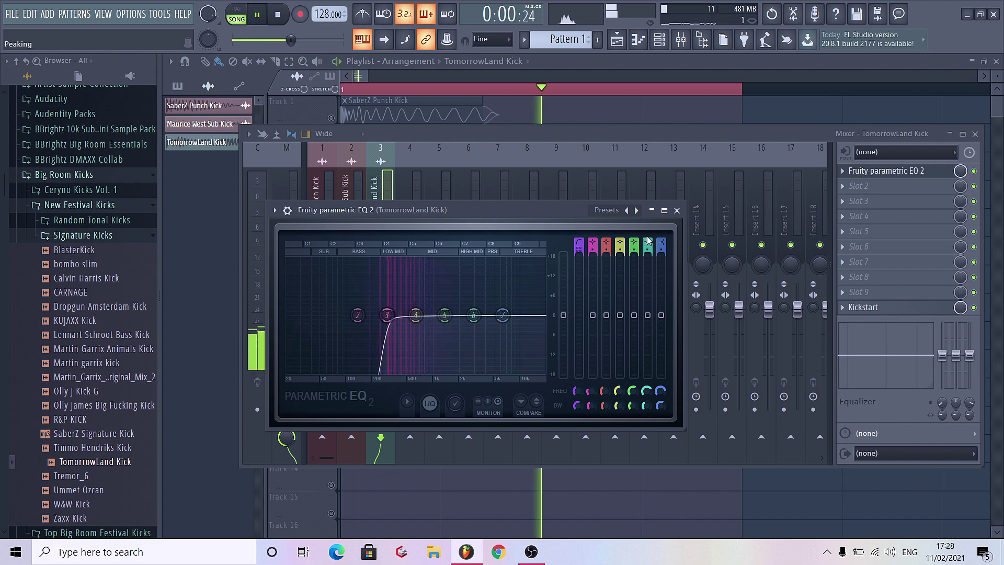
left_click(676, 209)
Step: Move the TomorrowLand Kick's EQ to slot 2 and add Soundgoodizer in slot 1 with preset A
left_click(888, 170)
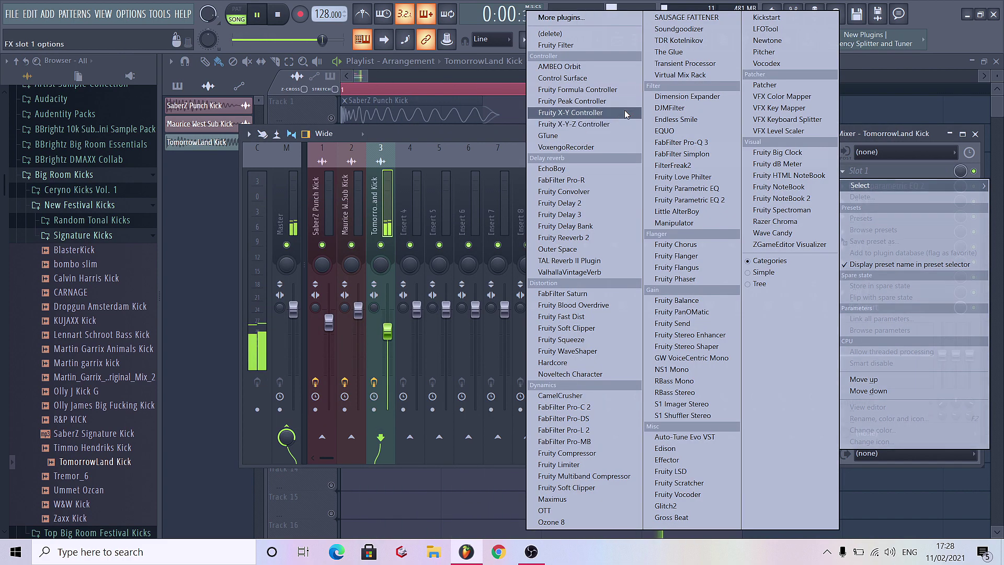
left_click(680, 30)
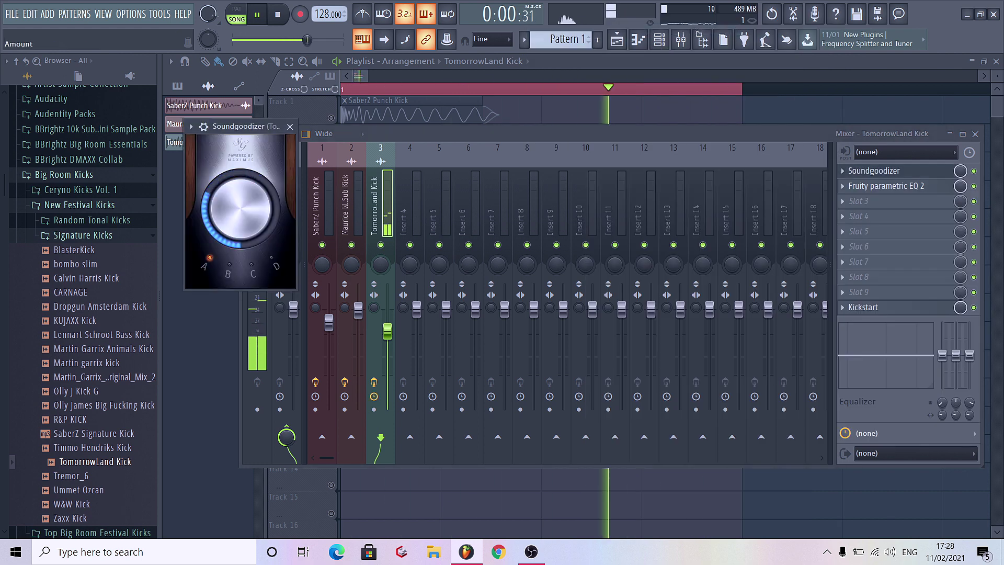
left_click(290, 127)
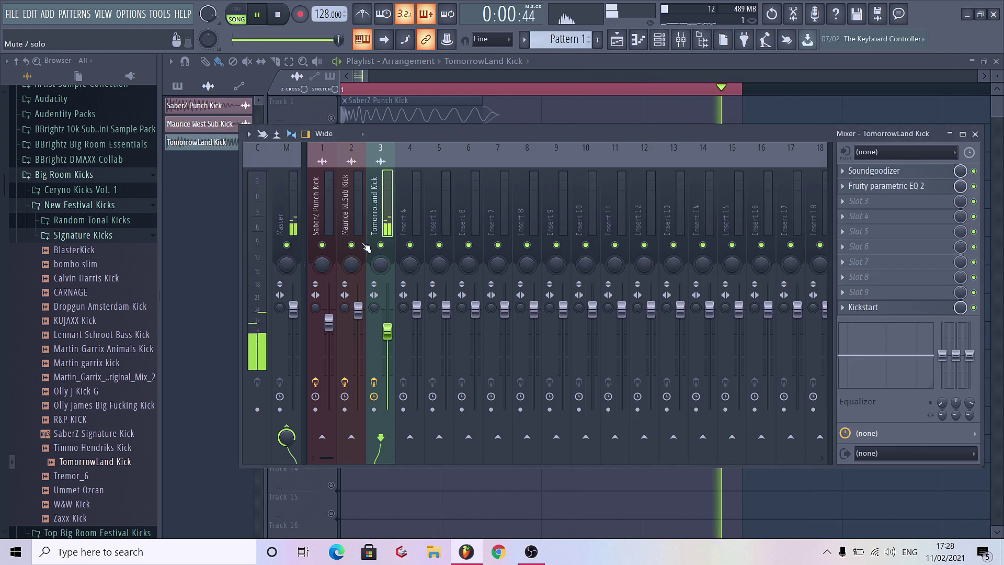
Step: Play all three kick layers together and lower the TomorrowLand Kick's EQ high-pass to 233 Hz
key("F9")
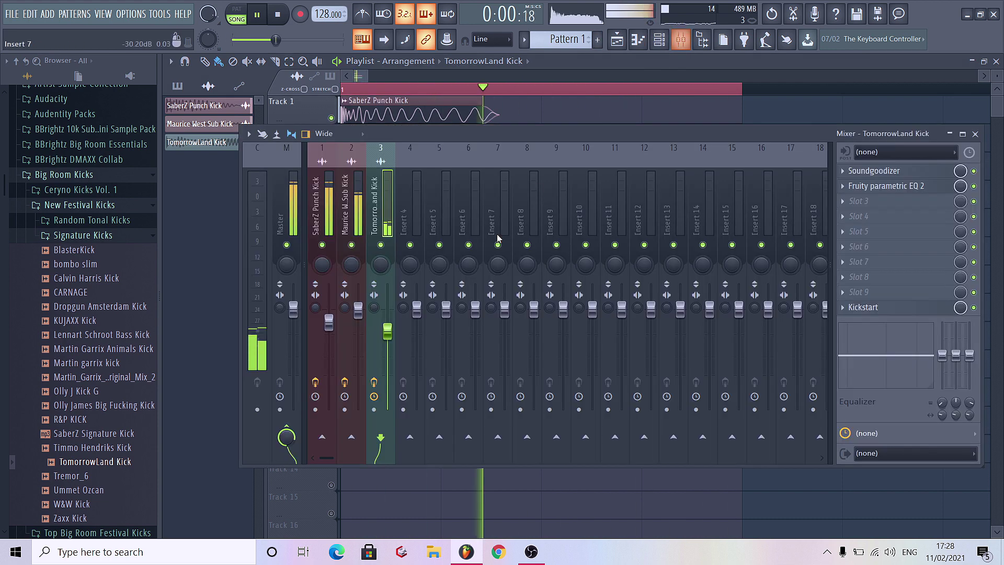
left_click(680, 39)
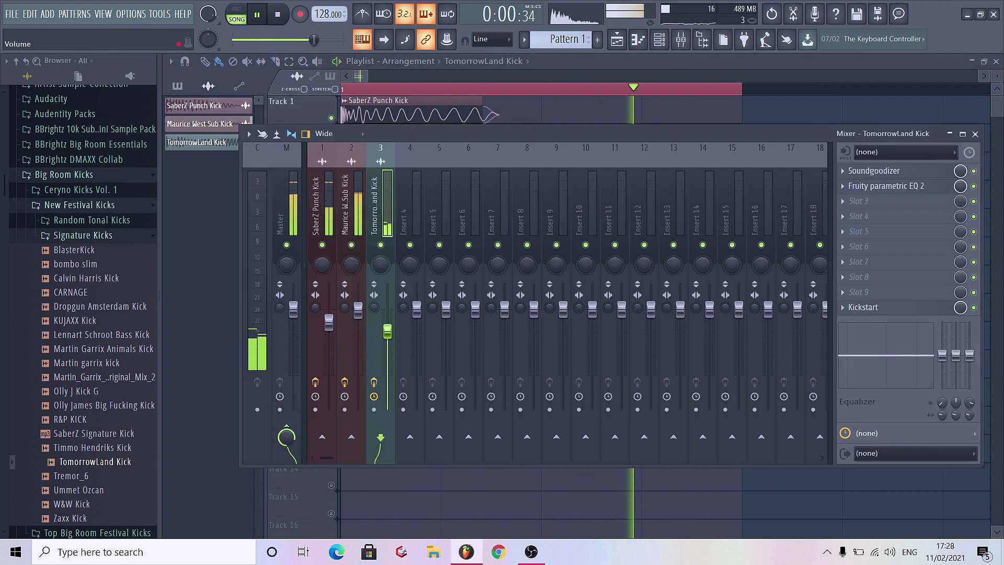
left_click(868, 187)
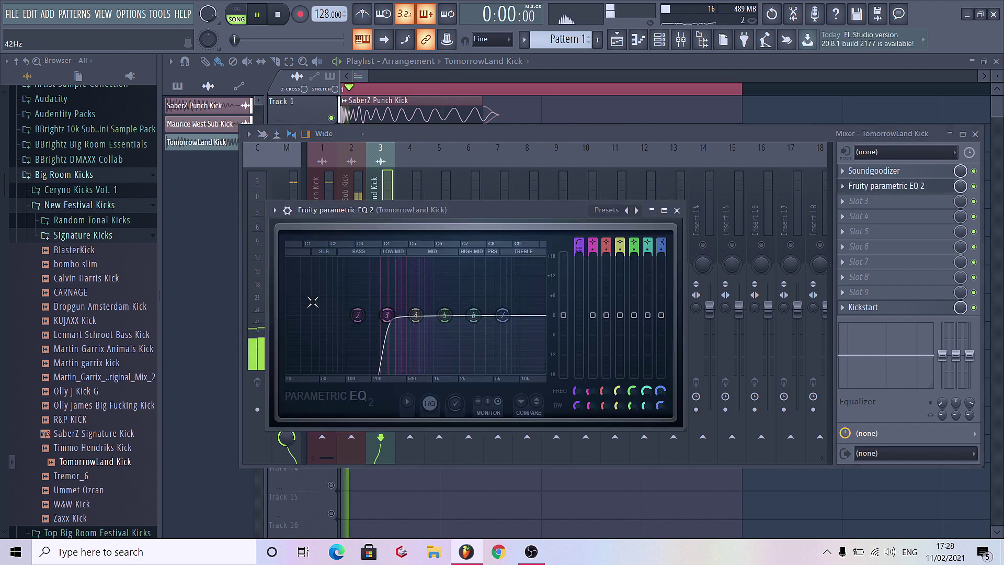
left_click_drag(397, 314, 380, 315)
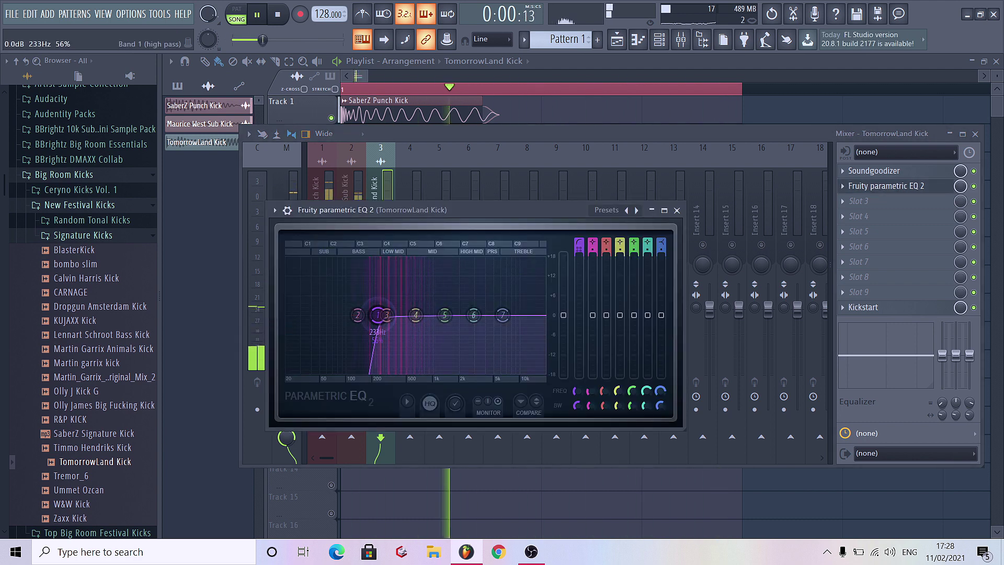
key("Escape")
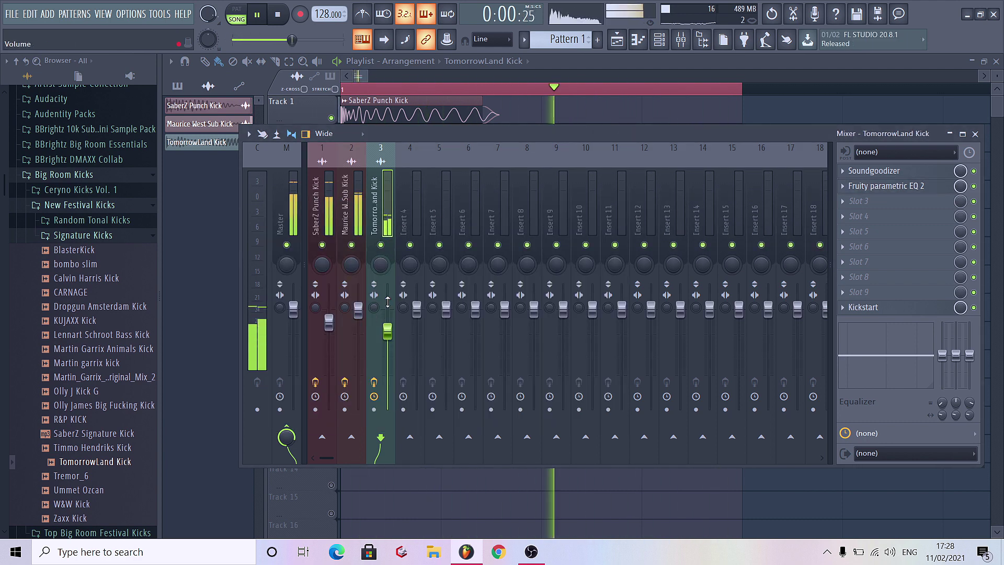
key("F9")
scroll(376, 334, "down", 2)
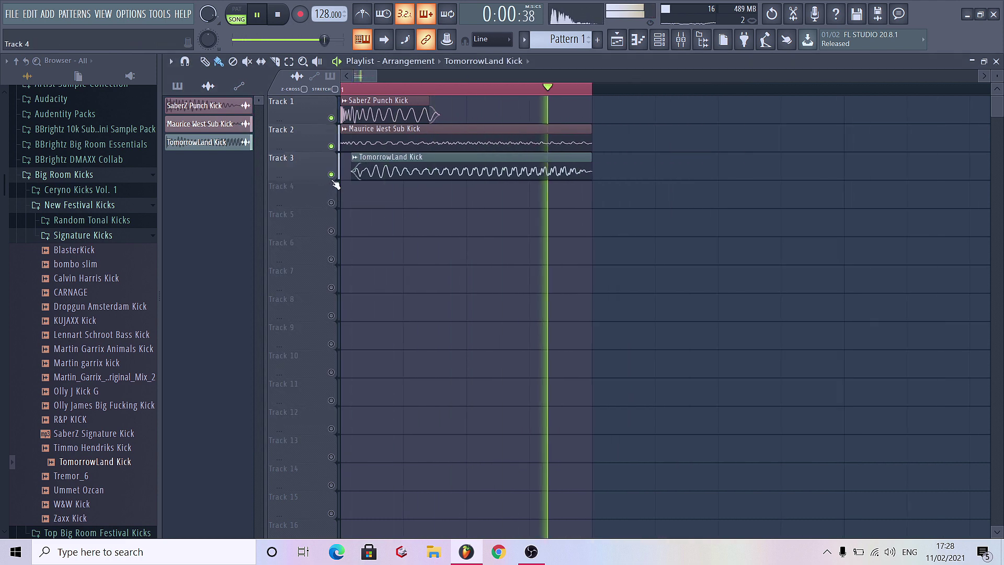
left_click(331, 146, "ctrl")
key("space")
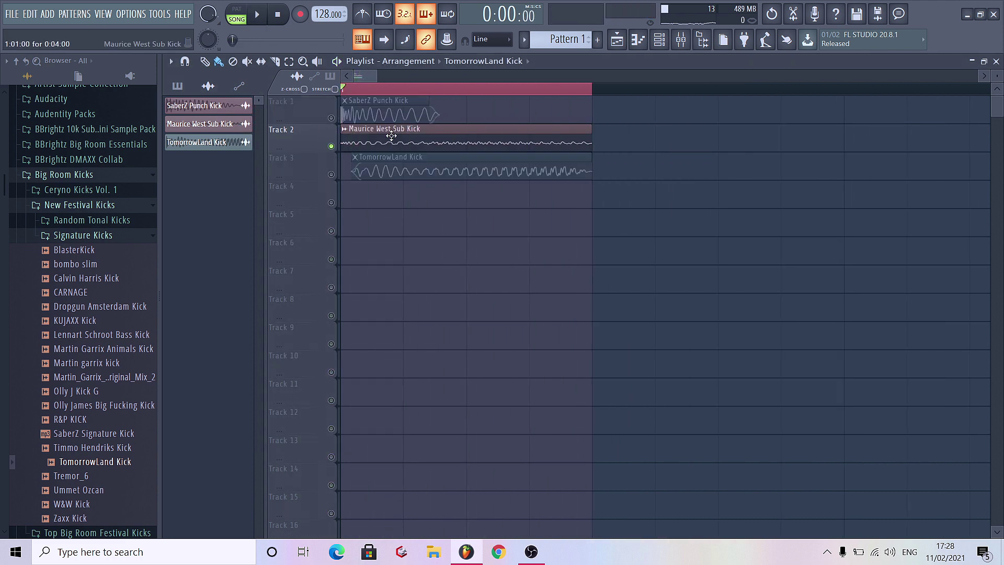
double_click(391, 136)
key("Escape")
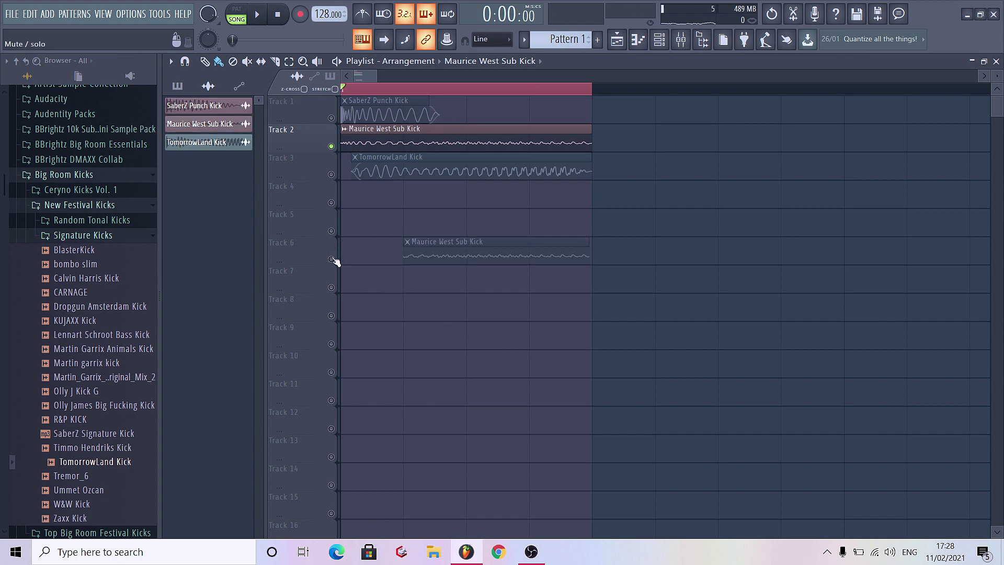
Step: Isolate the opening slice of the Maurice West Sub Kick on Track 6, play it soloed and check the sub insert's Kickstart curve
right_click(421, 246)
left_click(331, 258, "ctrl")
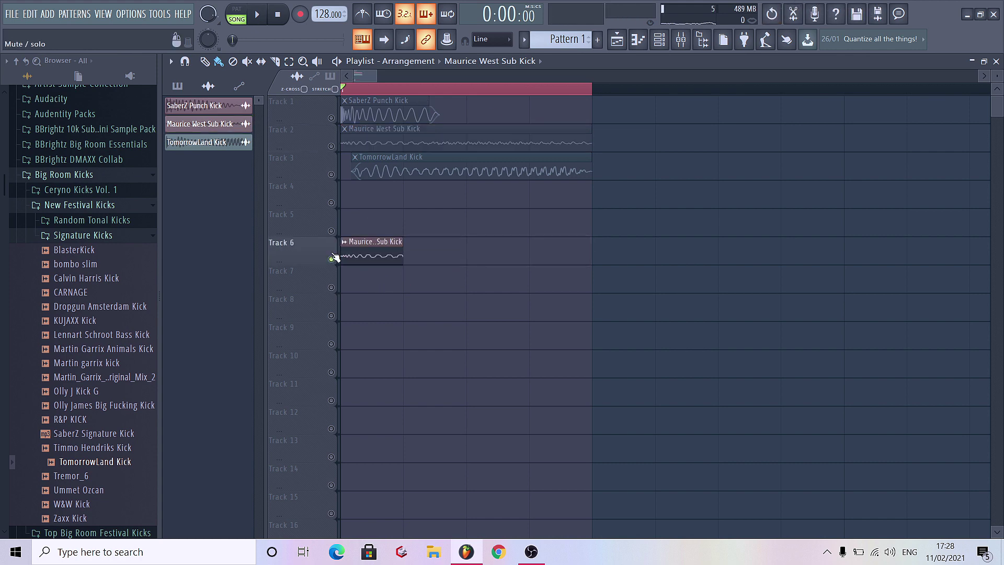
key("space")
left_click(680, 39)
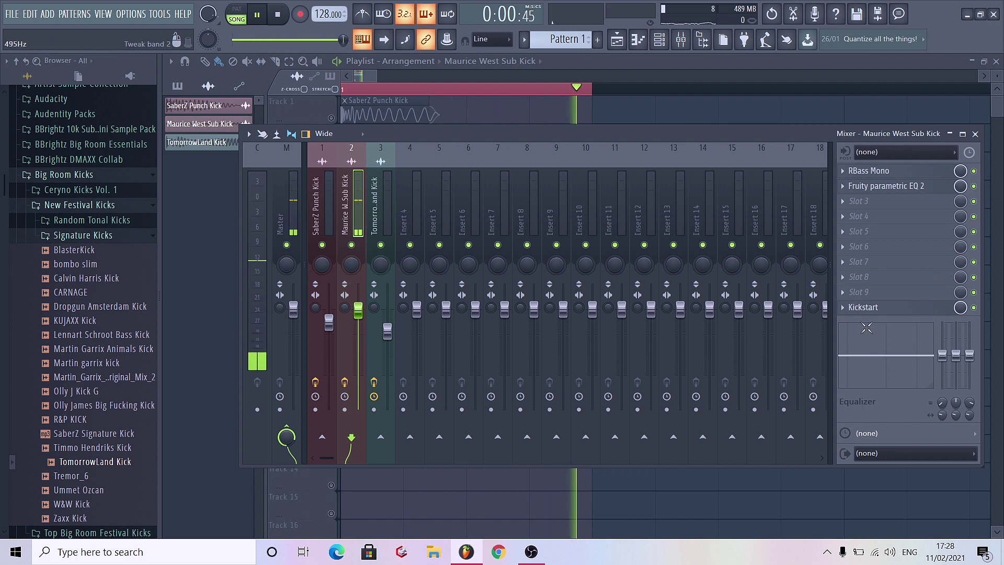
left_click(862, 307)
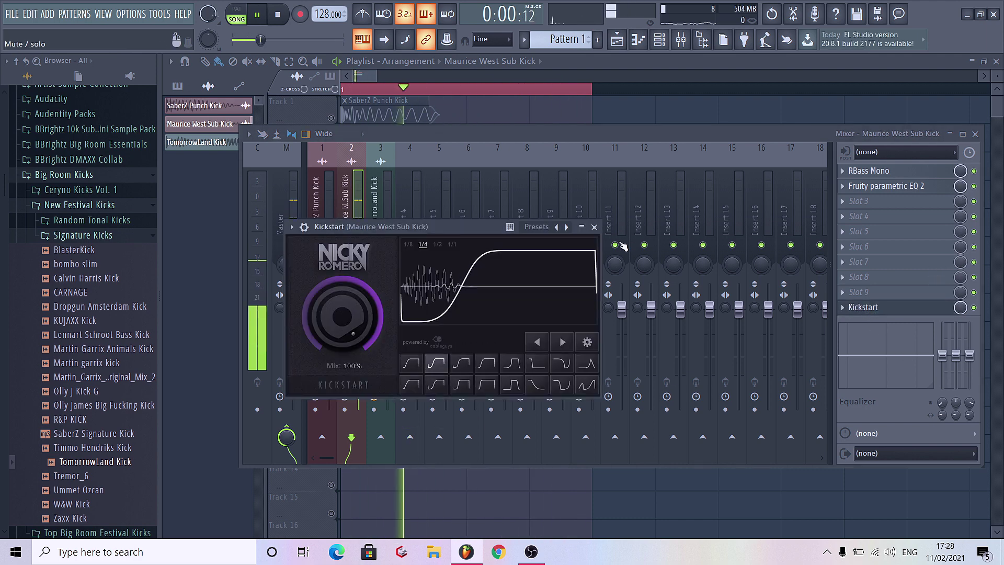
left_click(594, 227)
key("F9")
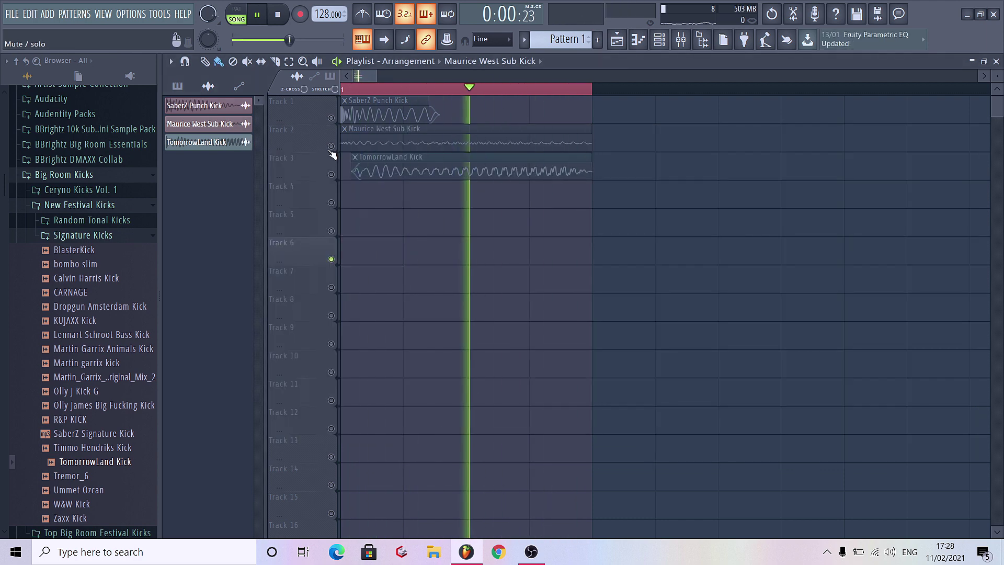
Step: Turn Tracks 2, 1 and 3 back on to hear all three kick layers
left_click(331, 145)
left_click(331, 118)
left_click(330, 174)
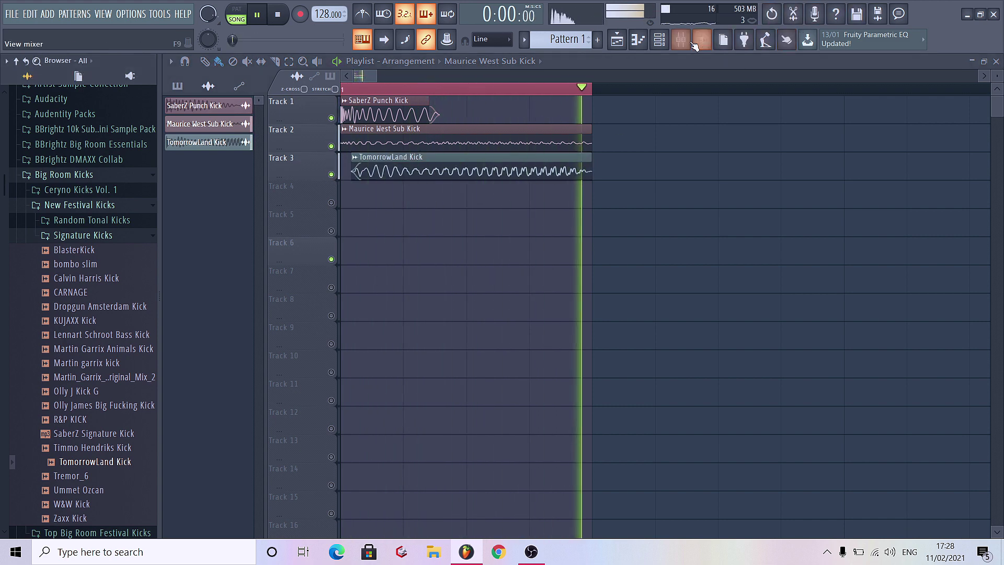
Step: Set Kickstart on the TomorrowLand Kick's insert to the second curve in the upper row
key("F9")
left_click(376, 204)
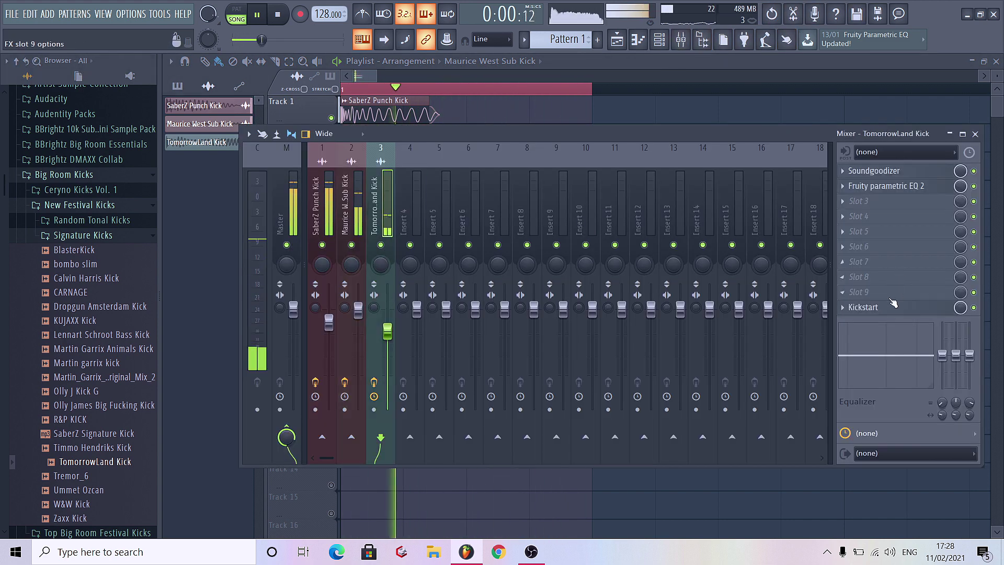
left_click(888, 307)
left_click(444, 361)
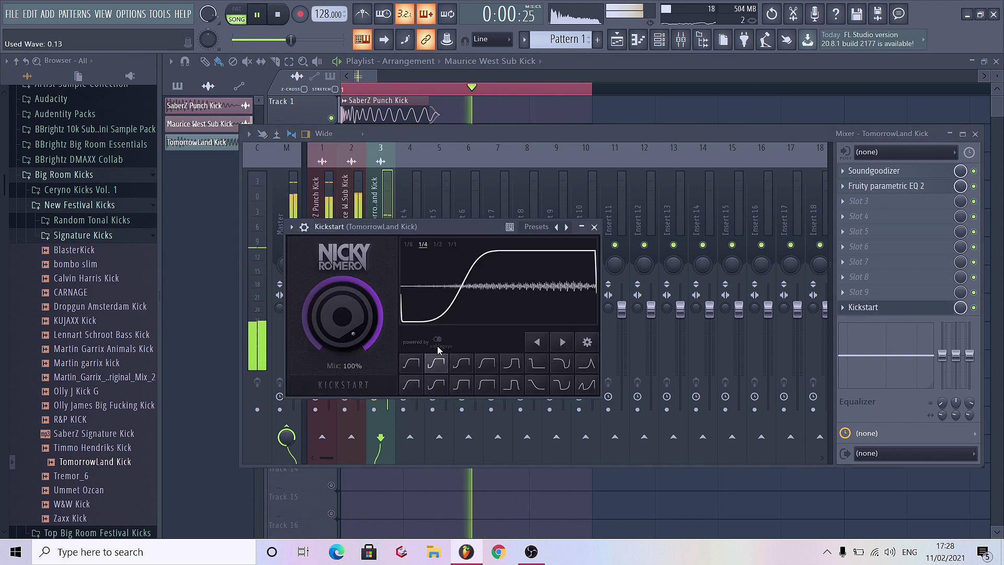
left_click(594, 226)
key("F9")
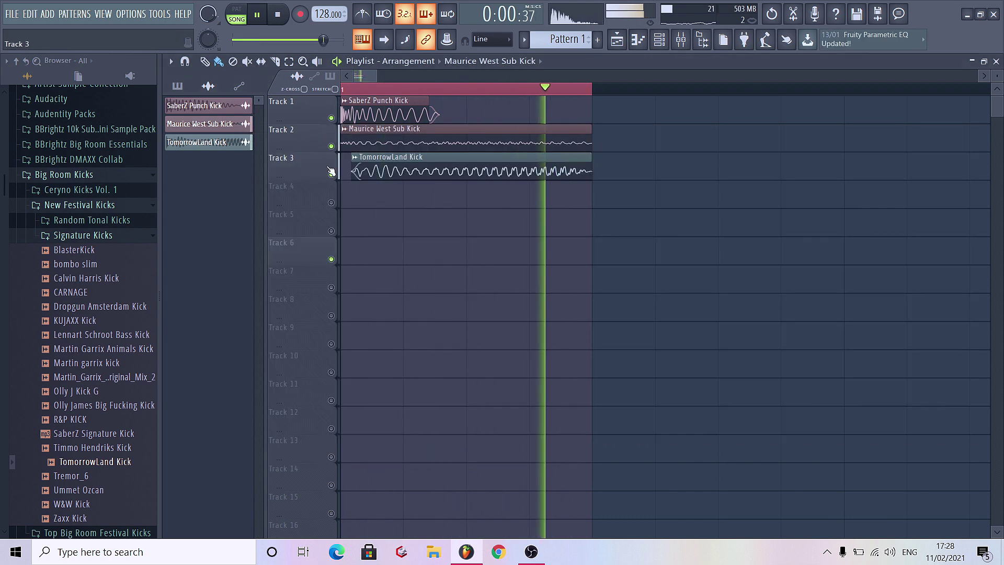
Step: Stop playback, recolour the three kick layers green and duplicate their selected clips back to back into bar 4
key("space")
scroll(429, 174, "down", 2)
scroll(439, 174, "down", 3)
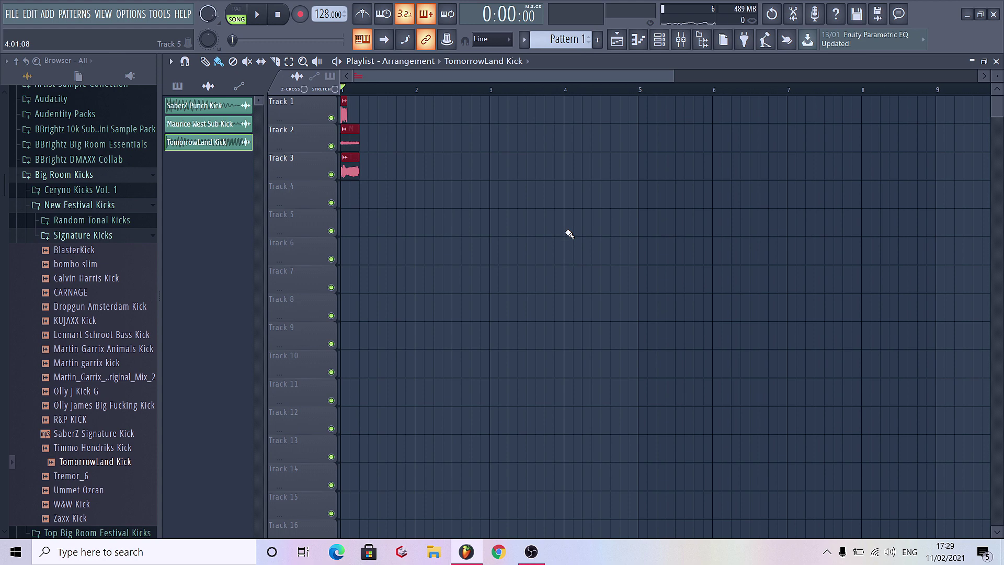
key("ctrl+b")
key("ctrl+b")
key("ctrl+b")
key("ctrl+b")
key("ctrl+b")
key("ctrl+b")
key("ctrl+b")
key("ctrl+b")
key("ctrl+b")
key("ctrl+b")
key("ctrl+b")
key("ctrl+b")
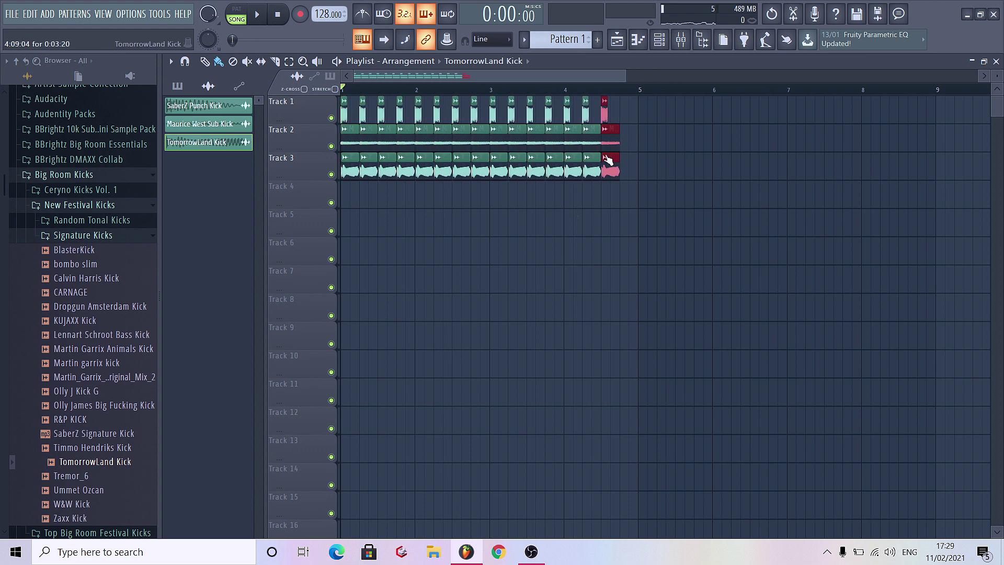
Step: Duplicate the three kick clips back to back from bar 5 through bar 7, and select the time range from bar 1 to bar 9
key("ctrl+b")
key("ctrl+b")
key("ctrl+b")
key("ctrl+b")
key("ctrl+b")
key("ctrl+b")
key("ctrl+b")
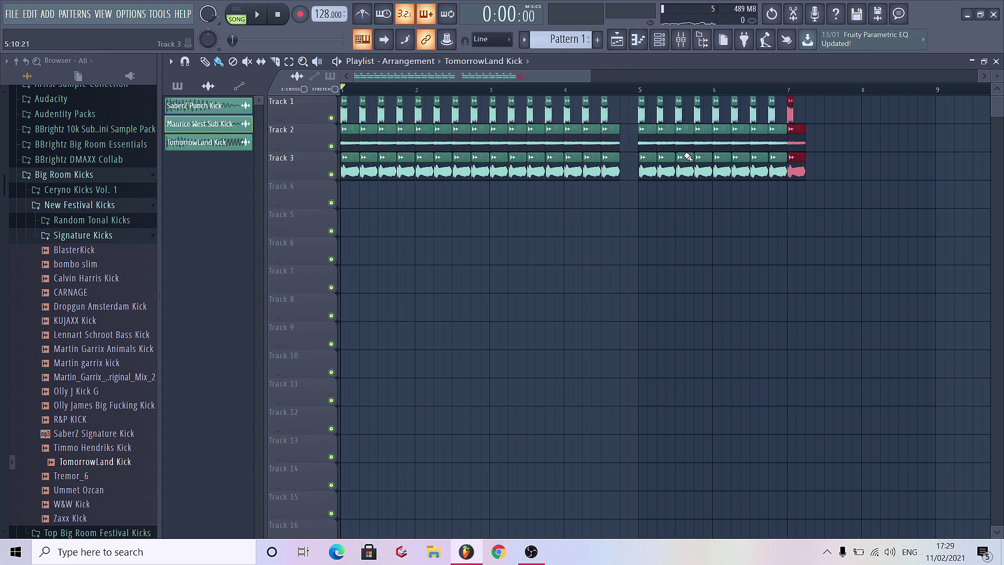
key("ctrl+a")
key("alt+a")
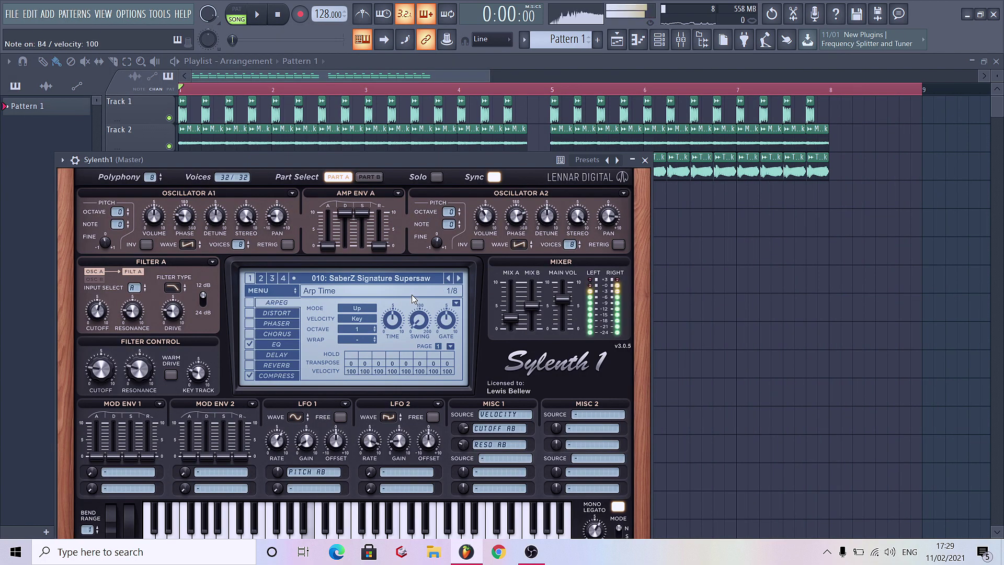
Step: Close the Sylenth1 window and route the Lead channel to mixer insert 7
key("Escape")
key("F6")
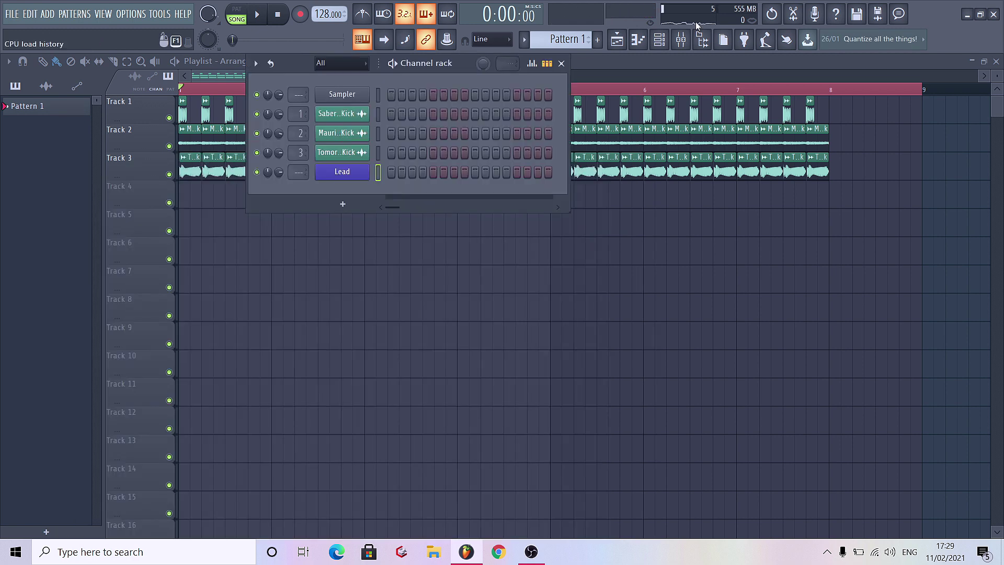
key("F9")
left_click(336, 202)
key("ctrl+l")
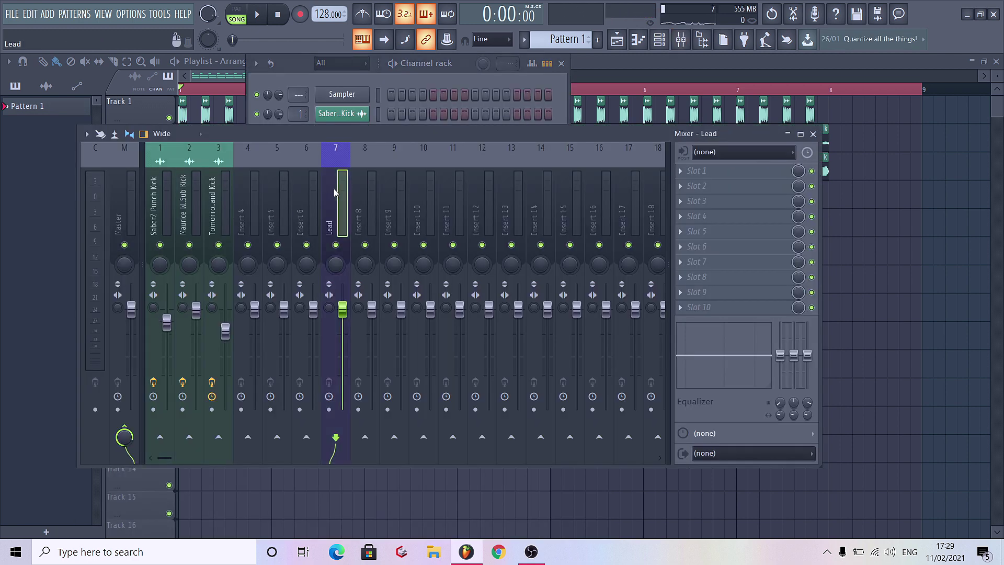
Step: Route the Lead insert only to insert 6, and insert 6 only to insert 5
right_click(307, 437)
left_click(356, 458)
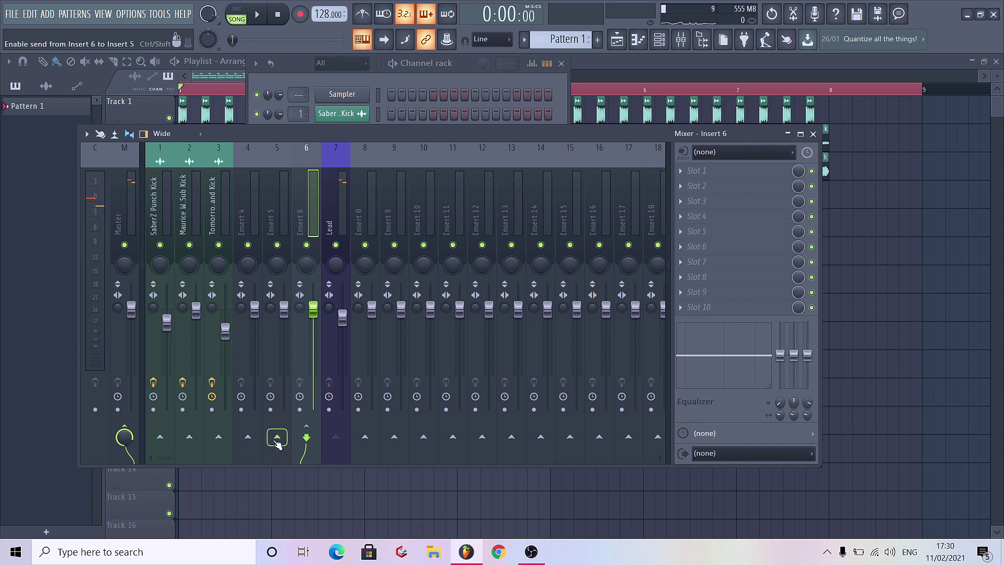
right_click(278, 443)
left_click(314, 456)
Step: Load the Festival Drop Leads Mix mixer state onto insert 6
right_click(306, 204)
mouse_move(363, 198)
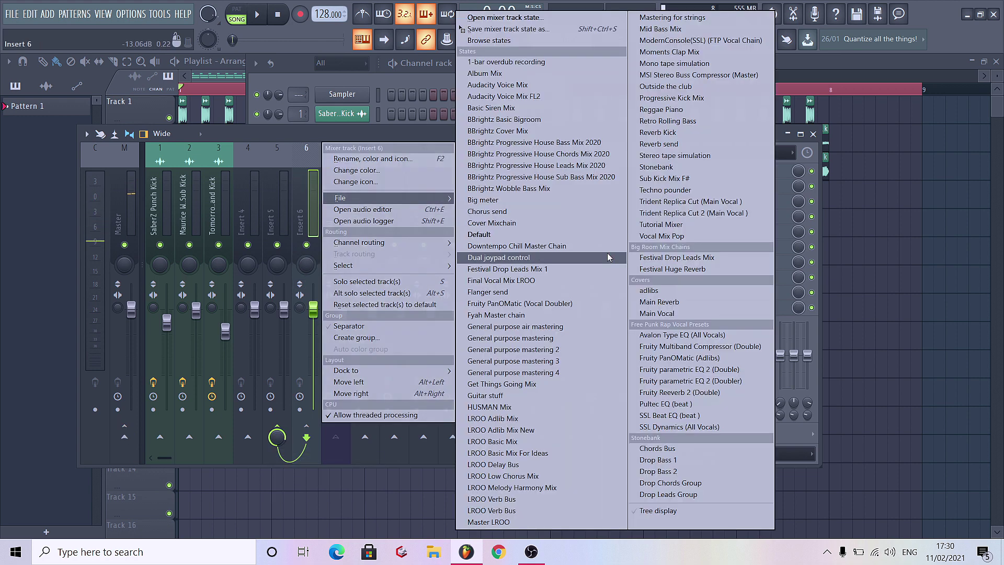
left_click(694, 260)
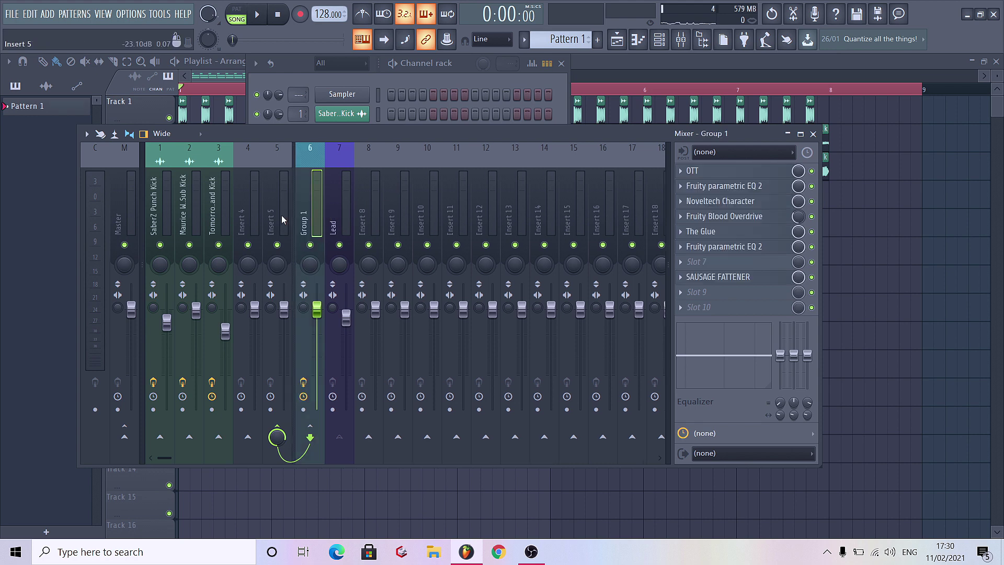
Step: Lower the Lead insert's volume fader and audition the lead against the kicks
left_click(350, 314)
left_click_drag(349, 313, 350, 329)
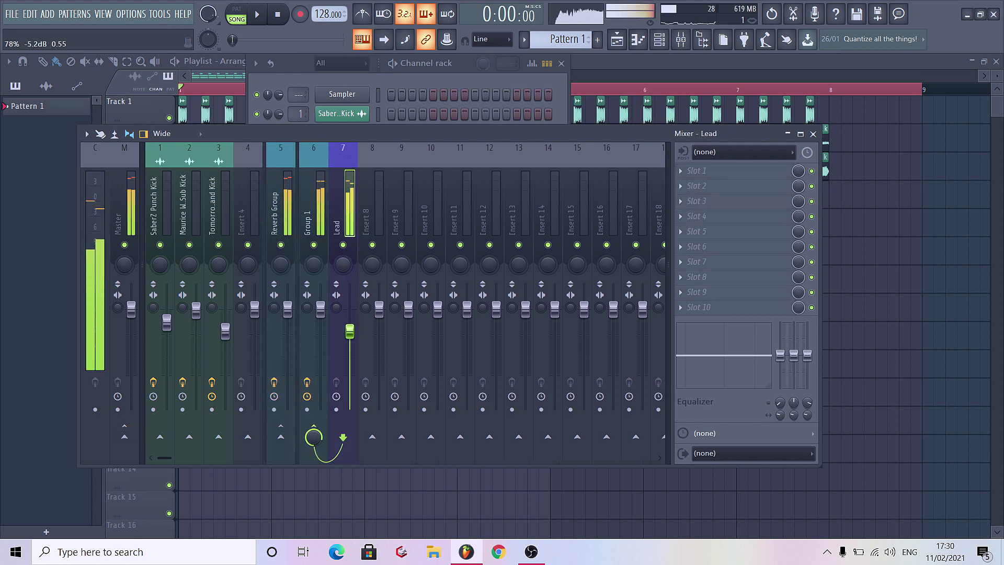
key("space")
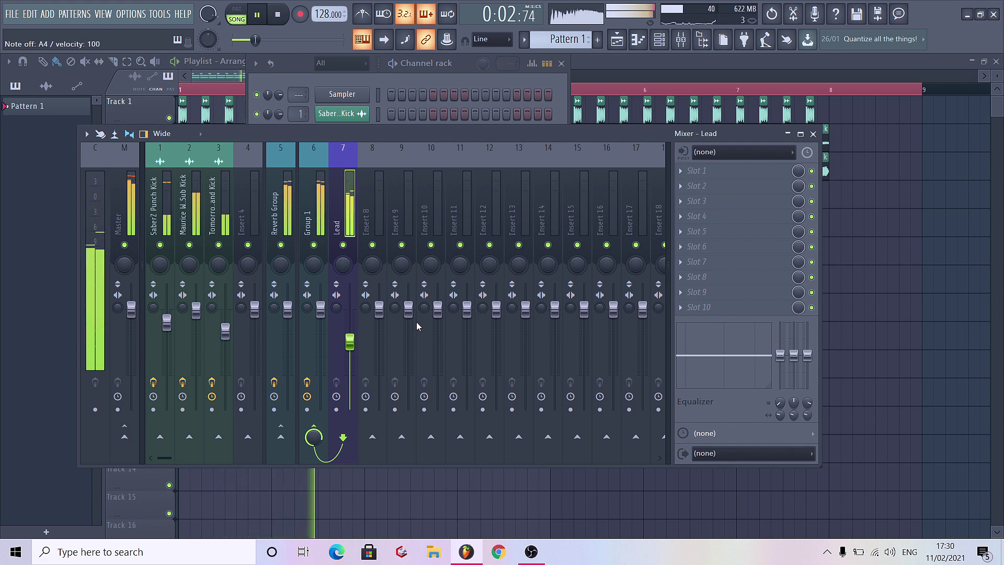
key("space")
Step: In the Lead's piano roll, add a short B4 note late in bar 1 and adjust its length during playback
key("F7")
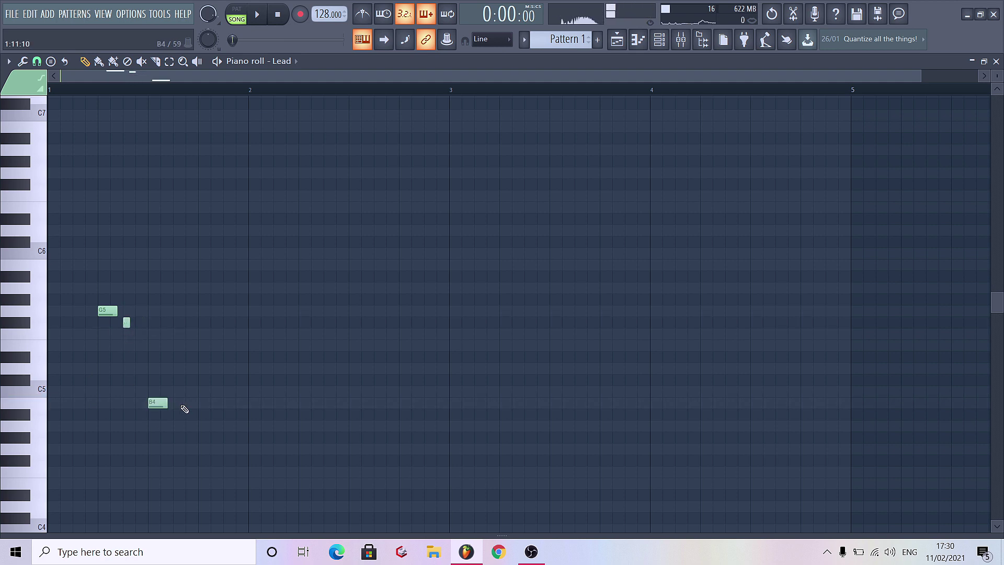
left_click_drag(205, 405, 191, 405)
key("space")
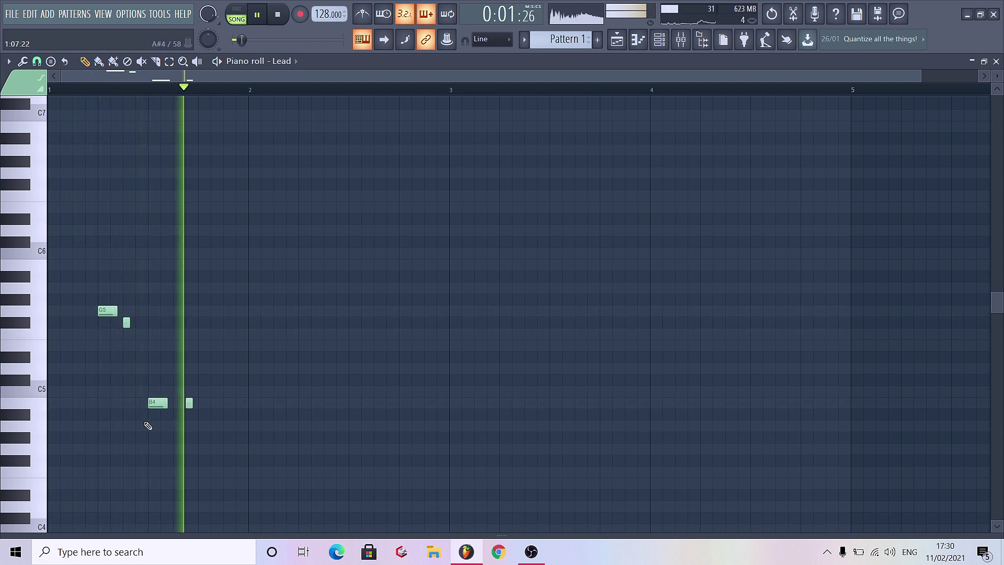
mouse_move(191, 403)
left_mouse_down()
mouse_move(208, 409)
mouse_move(192, 406)
left_mouse_up()
Step: Add two C#5 notes at 2:01 and 2:03 and a short D5 note at 2:05 to the lead
scroll(175, 345, "down", 2)
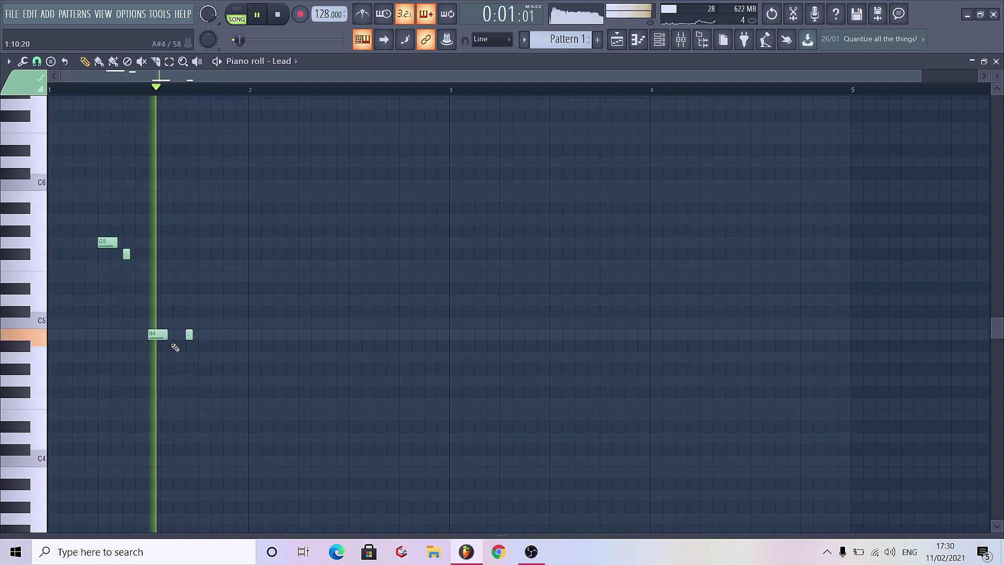
scroll(238, 305, "down", 1)
left_click(241, 311)
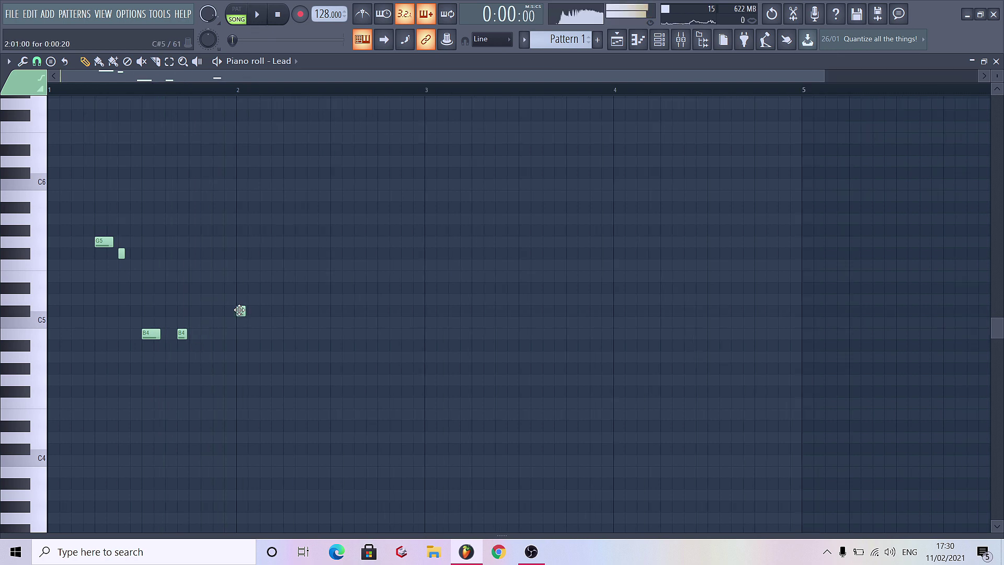
left_click_drag(244, 310, 257, 311)
left_click(264, 311)
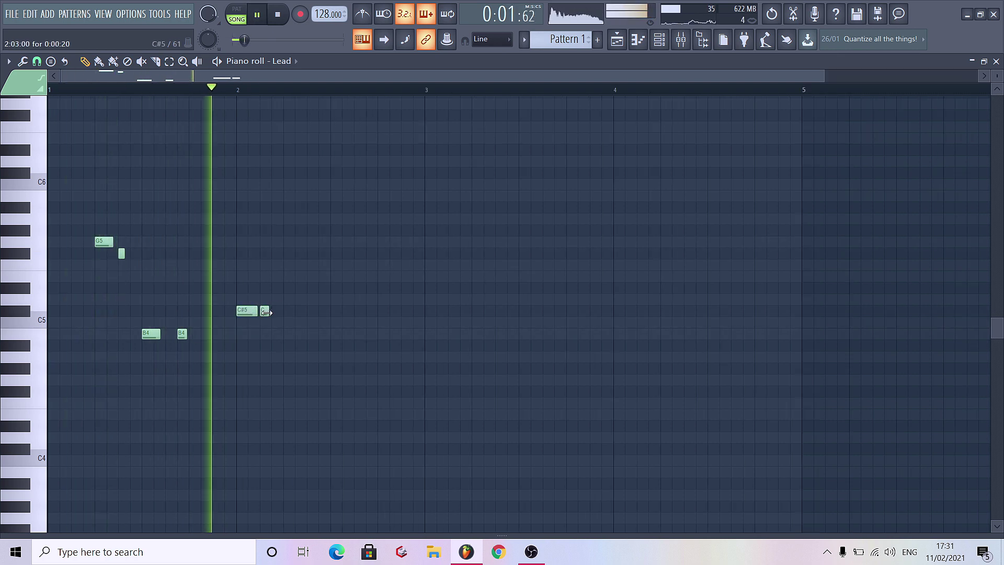
right_click(249, 311)
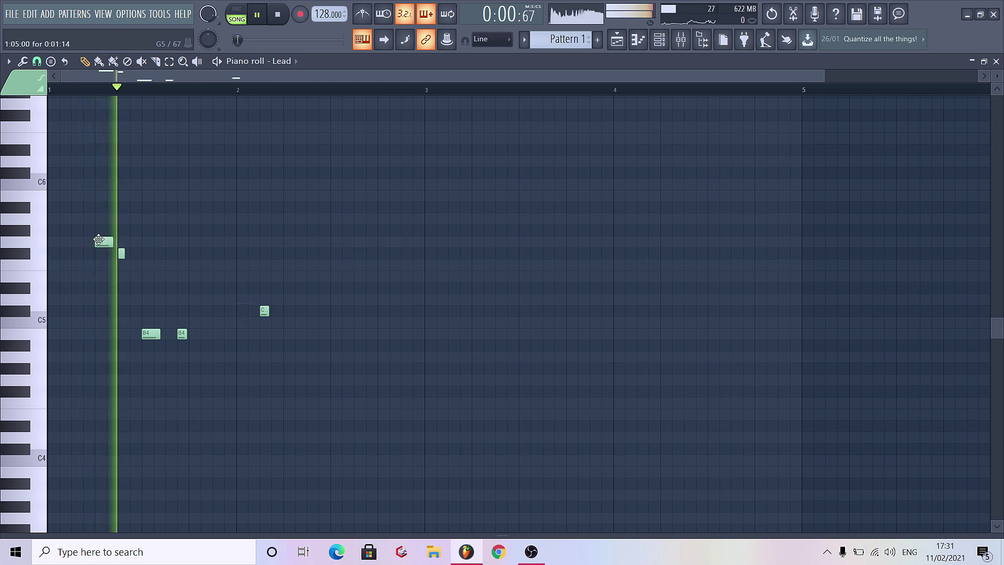
left_click(242, 311)
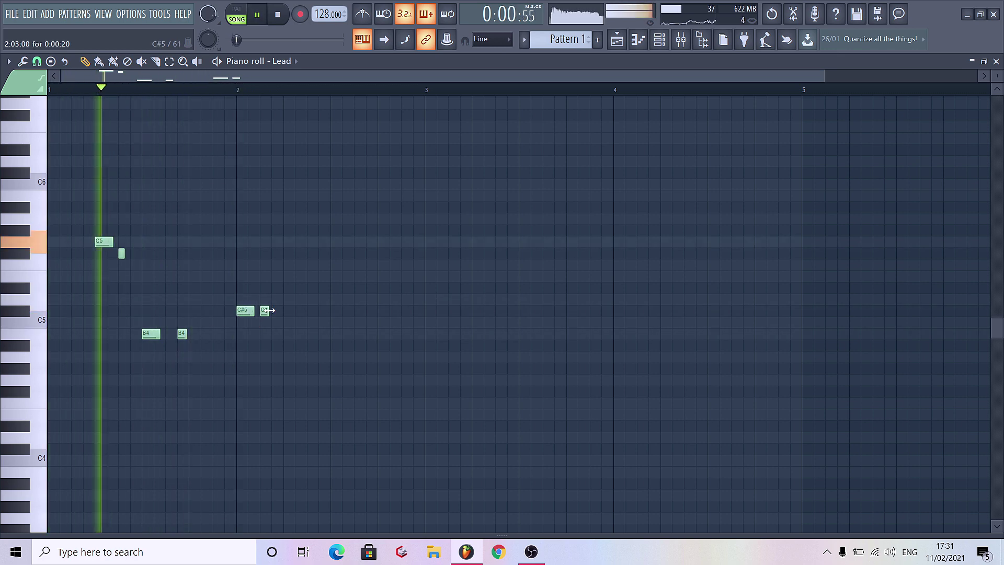
left_click(287, 288)
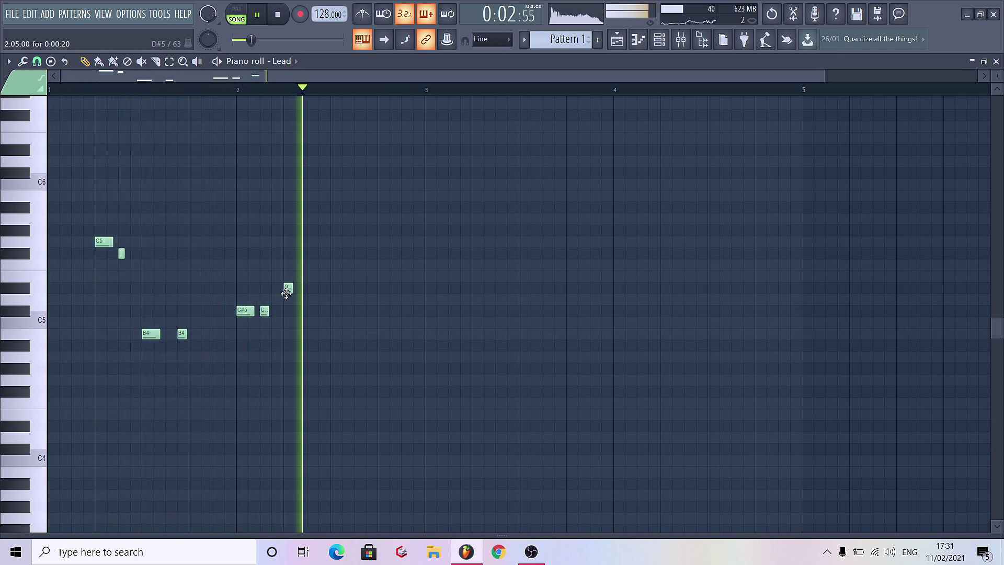
key("space")
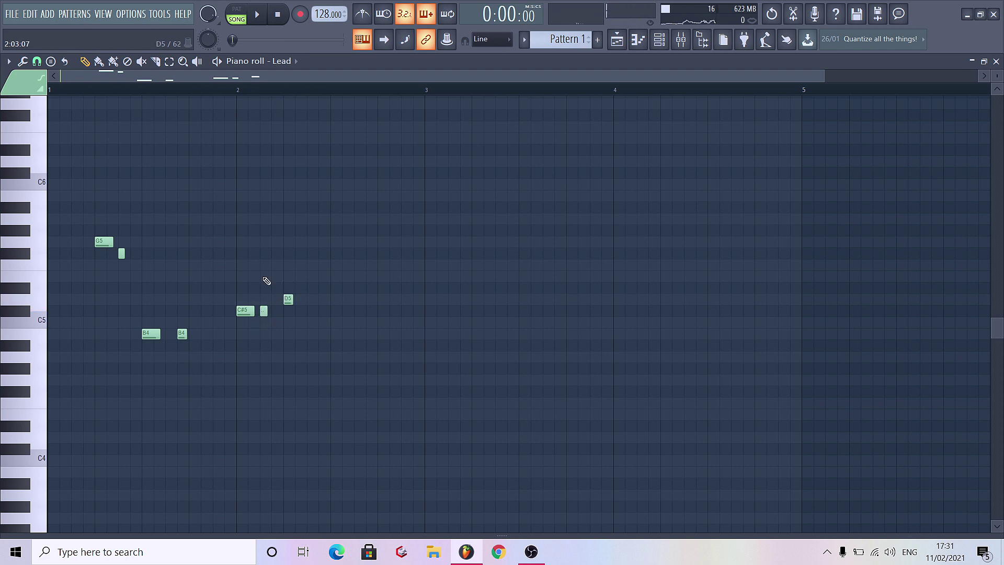
Step: Switch to pattern playback with the metronome on and audition the lead from a start point at bar 2
left_click(238, 16)
left_click(240, 90)
key("space")
key("space")
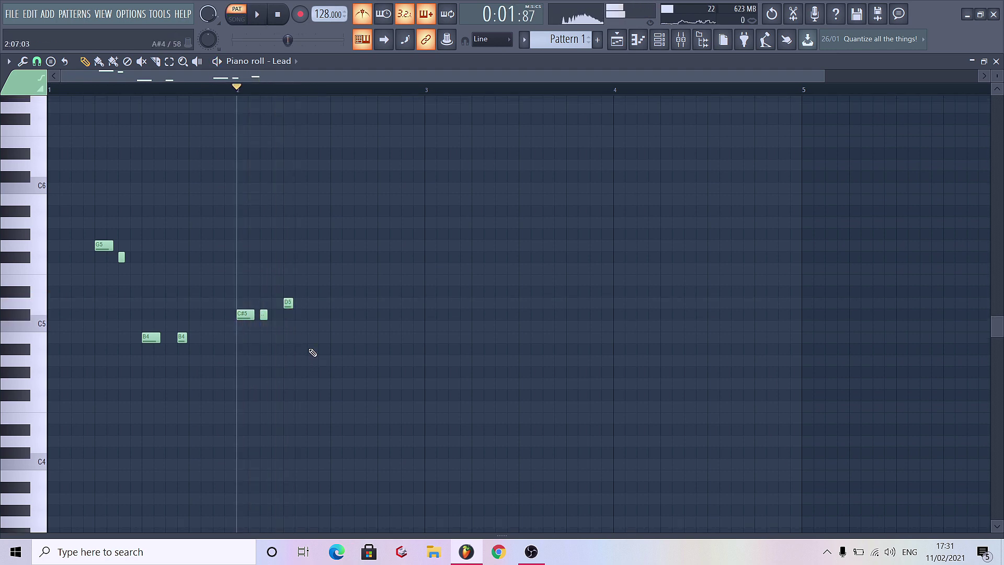
Step: Add an A4 note at 2:07 and a C#5 note at 2:09, auditioning the phrase from bar 2
key("space")
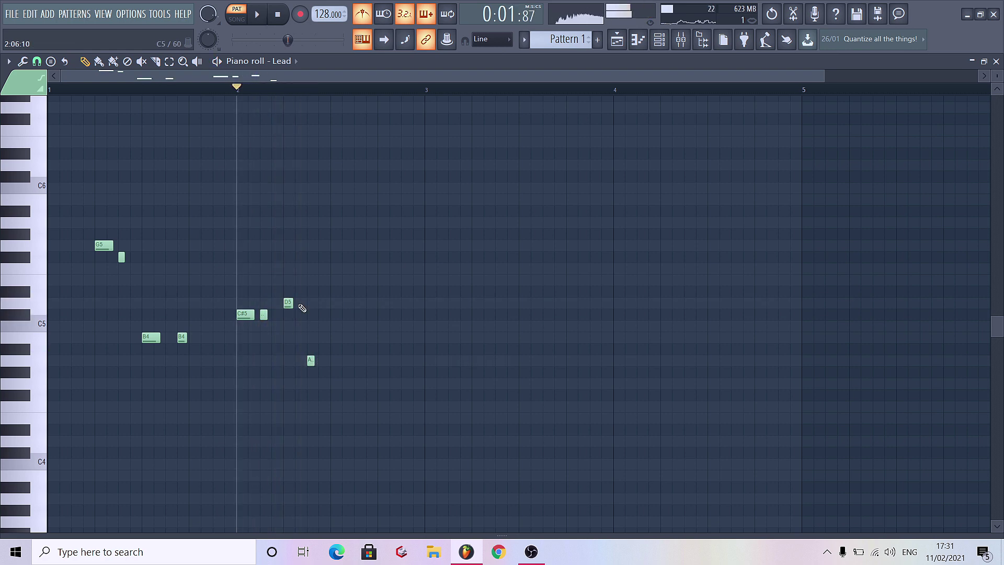
left_click_drag(315, 362, 326, 362)
key("space")
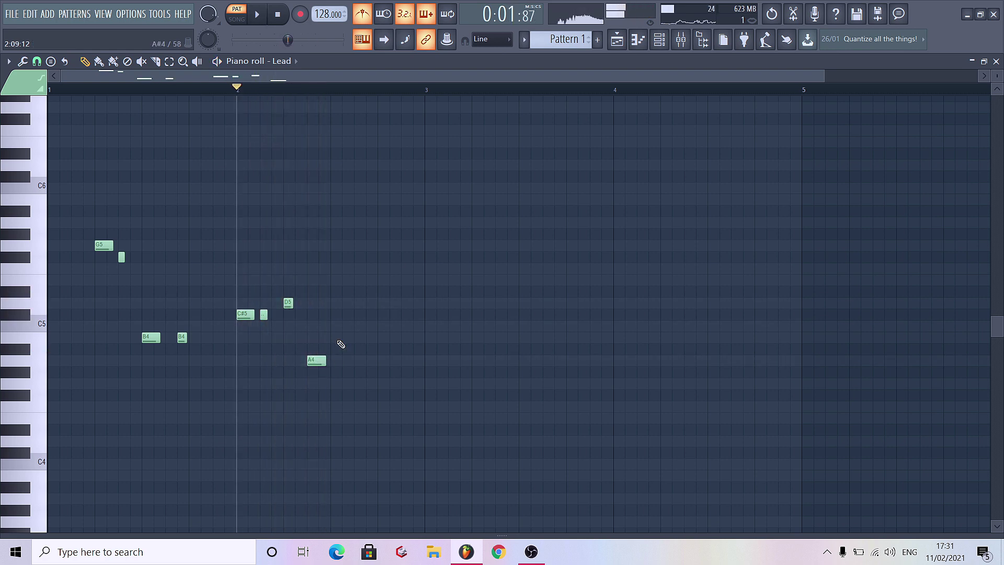
left_click(336, 314)
key("space")
Step: Add a D5 note at 2:11, shorten it and audition the phrase
left_click(361, 302)
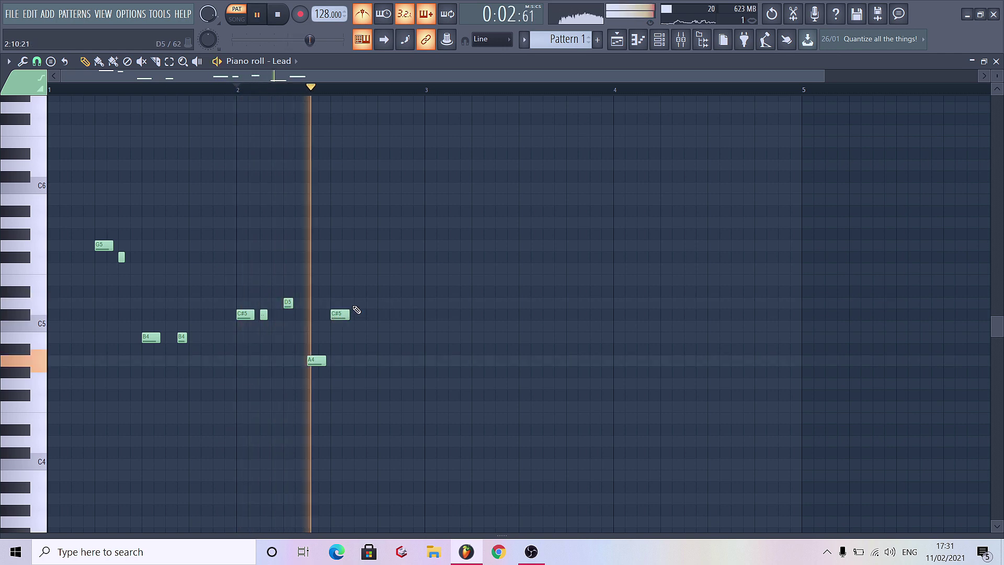
key("space")
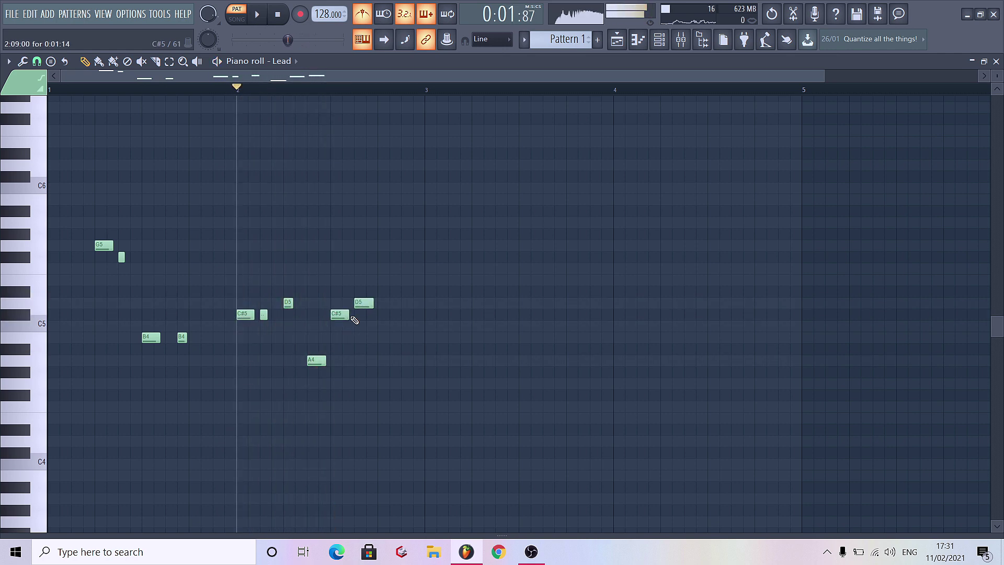
left_click_drag(373, 301, 361, 302)
key("space")
Step: Add a B4 note at 2:13 and lengthen it to nearly the end of bar 2
left_click(147, 338)
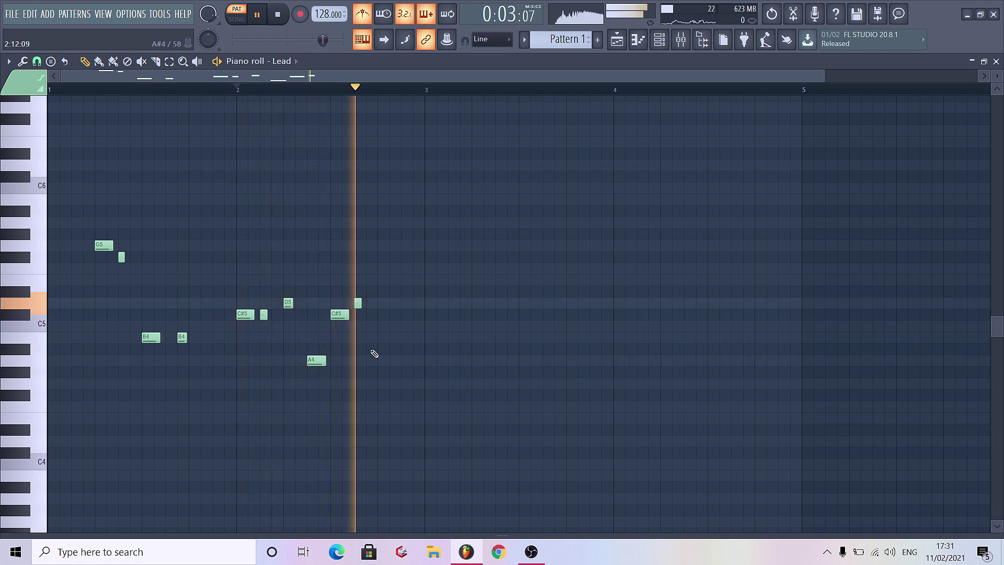
key("space")
left_click(387, 337)
key("space")
left_click_drag(396, 338, 408, 337)
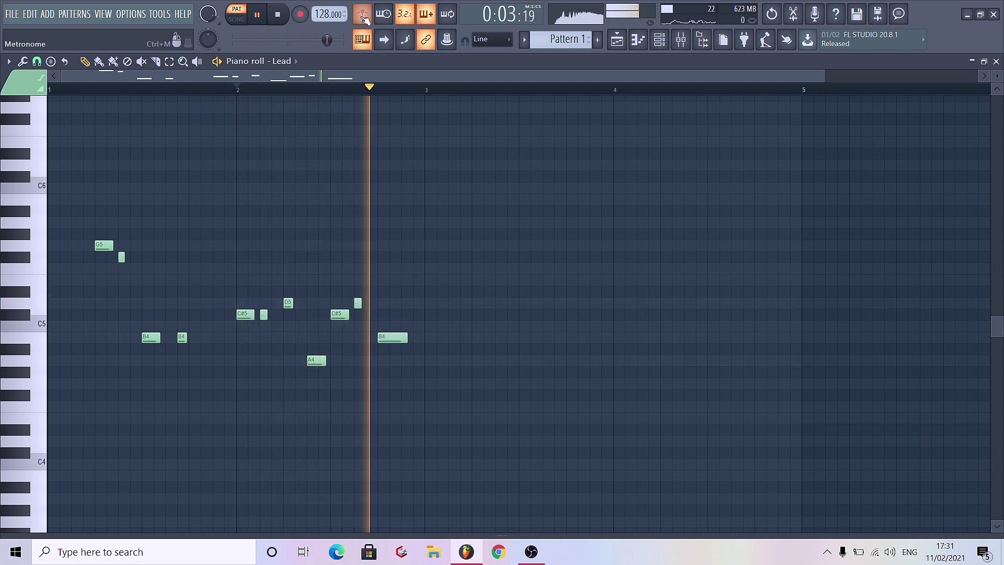
Step: Return to song playback without the metronome and lengthen the D5 note at 2:05 to 0:01:08
key("l")
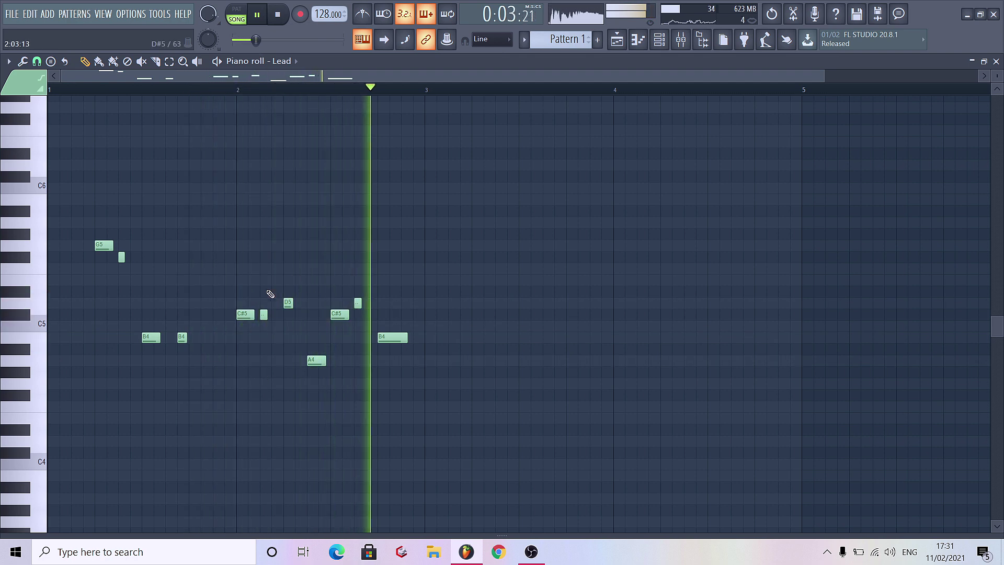
left_click_drag(292, 303, 297, 306)
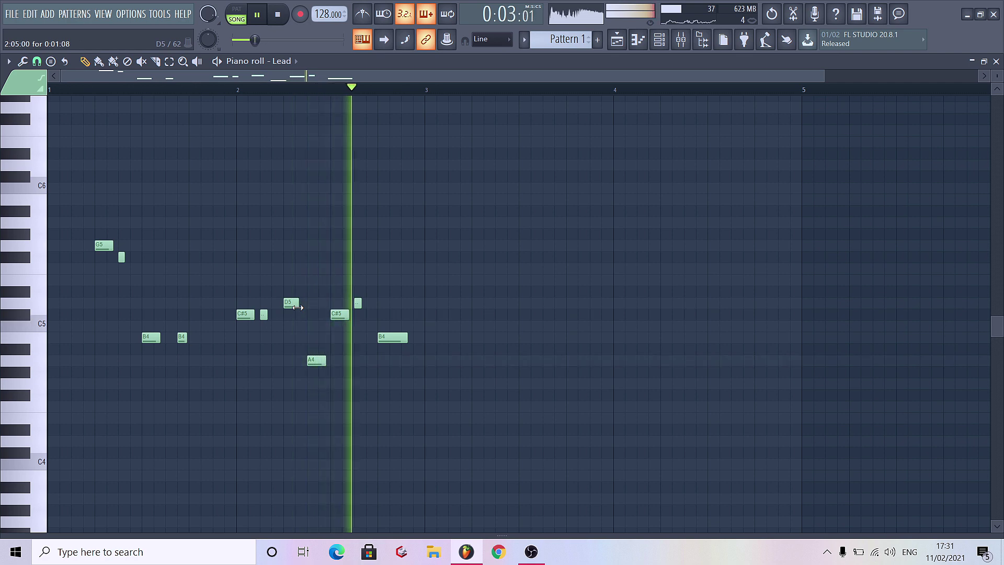
key("space")
Step: Lower bar 1's first lead note to B4 and the short note after it to D5, and audition the melody
scroll(298, 318, "down", 2)
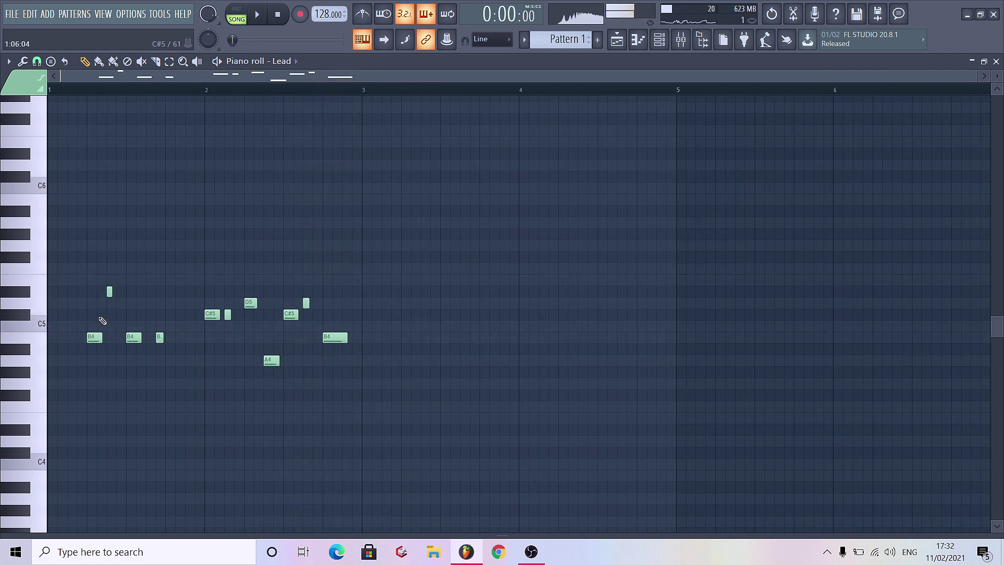
left_click_drag(110, 293, 110, 304)
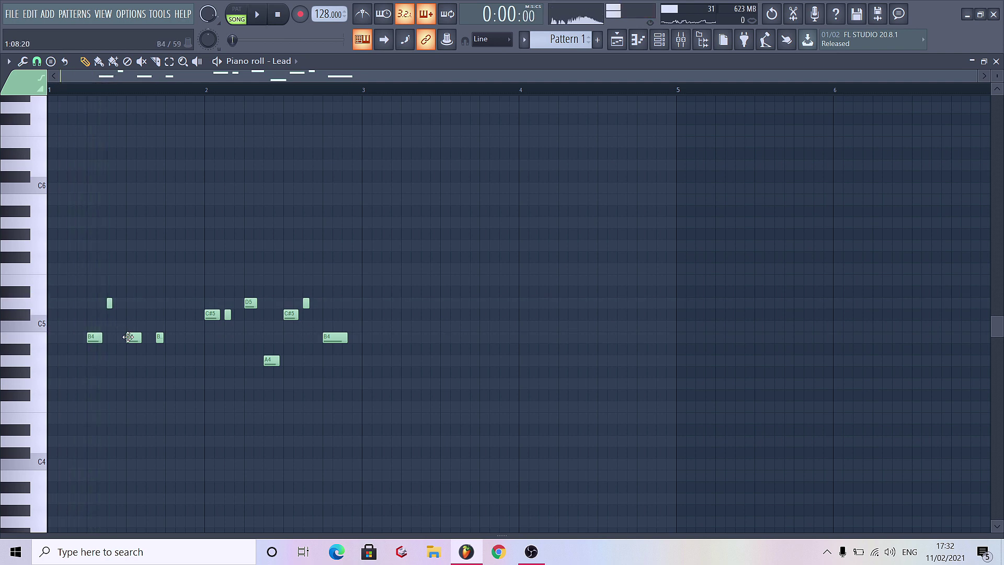
key("space")
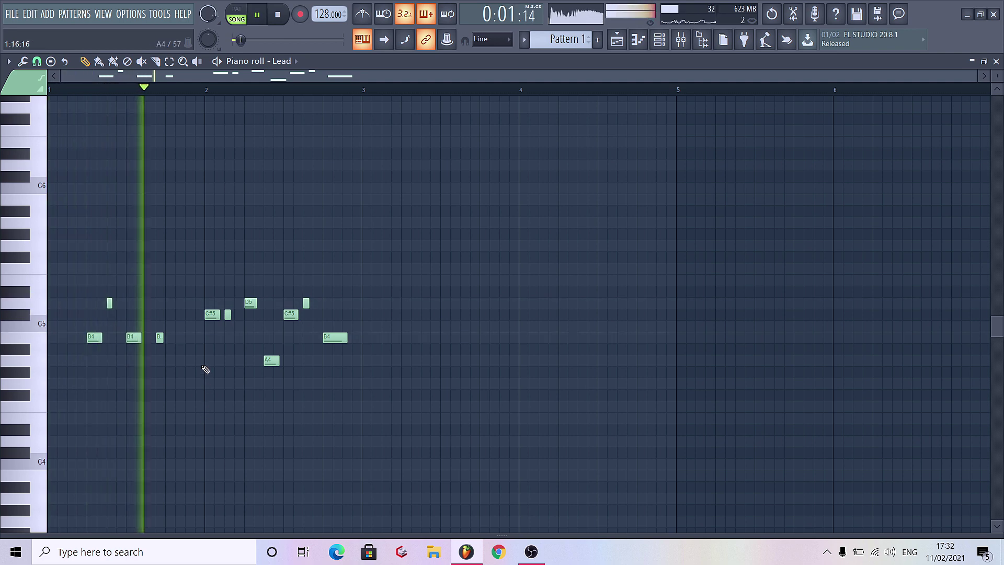
key("space")
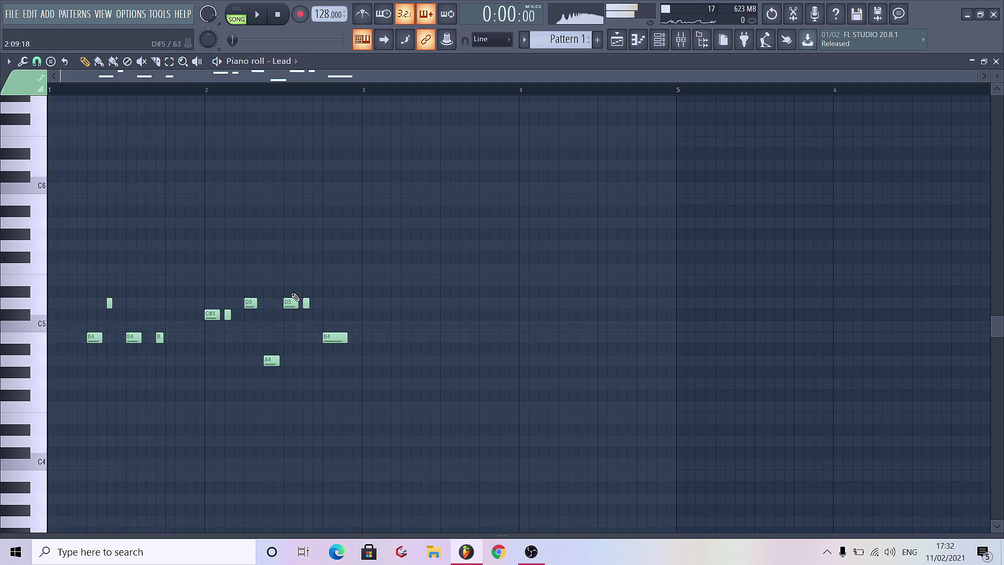
Step: Raise the note at 2:09 to D5, lower the short note at 2:11 to C#5, and audition the melody
left_click_drag(306, 303, 306, 314)
key("space")
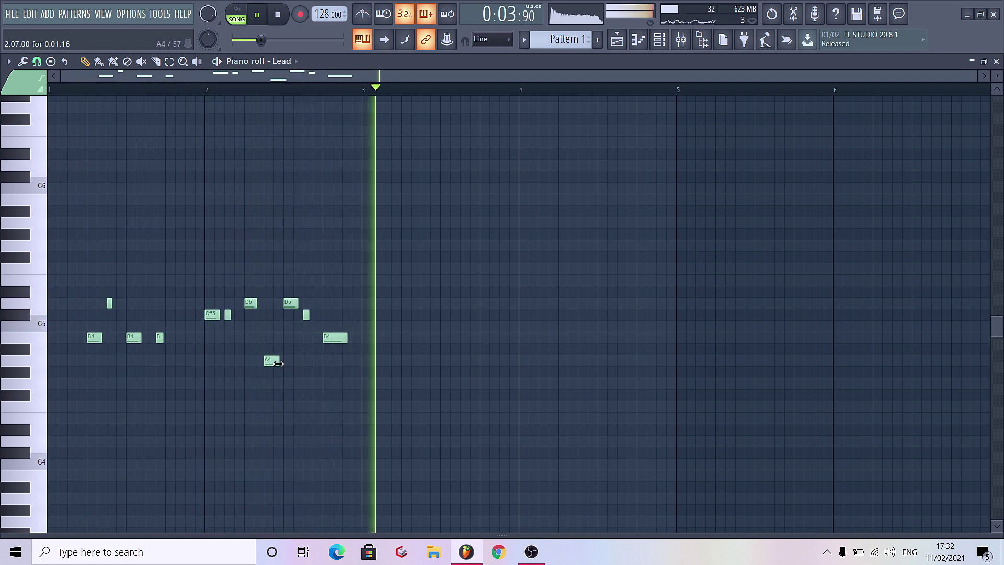
key("space")
key("space")
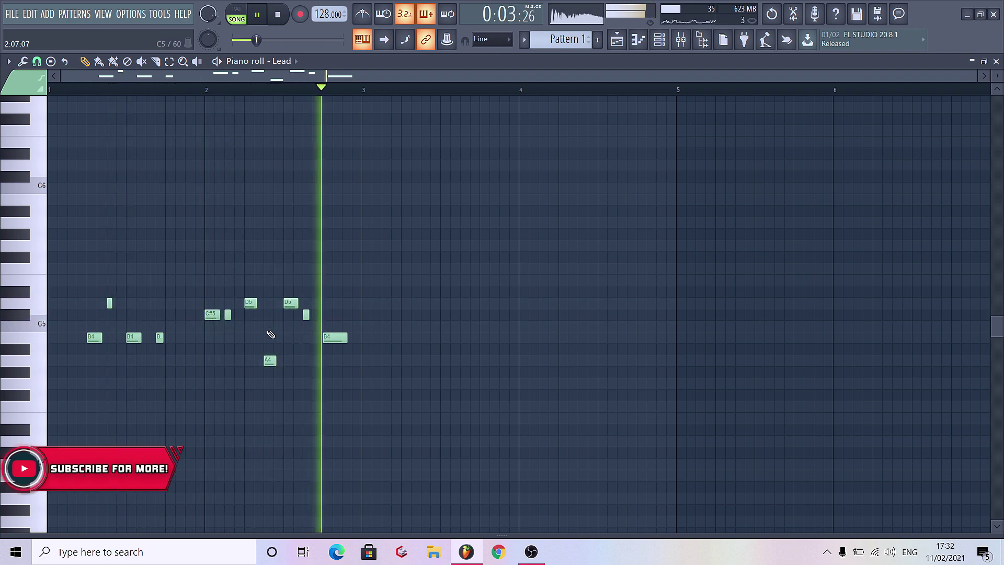
Step: Stop playback and duplicate the entire two-bar lead phrase into bars 3 and 4
key("space")
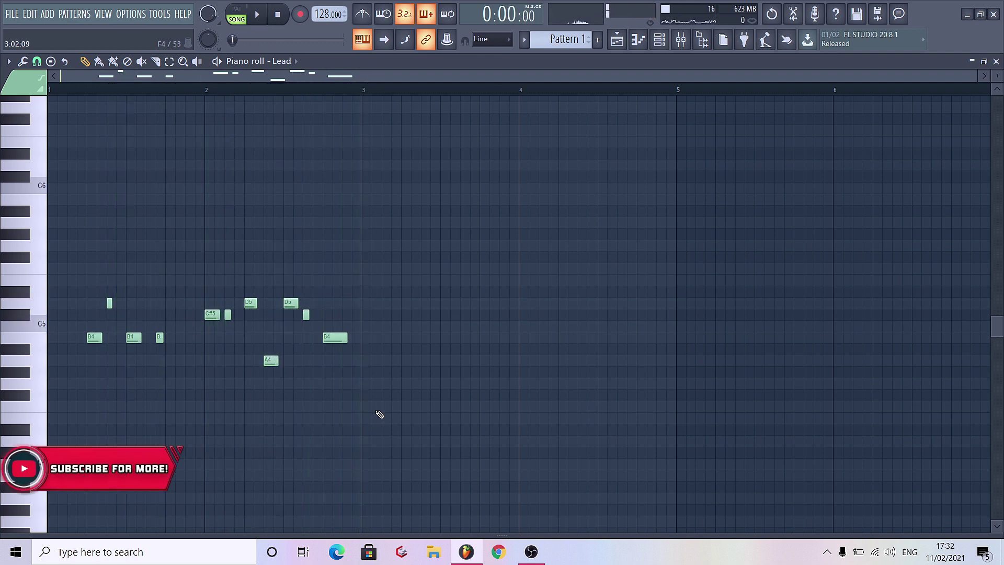
key("ctrl+a")
key("ctrl+b")
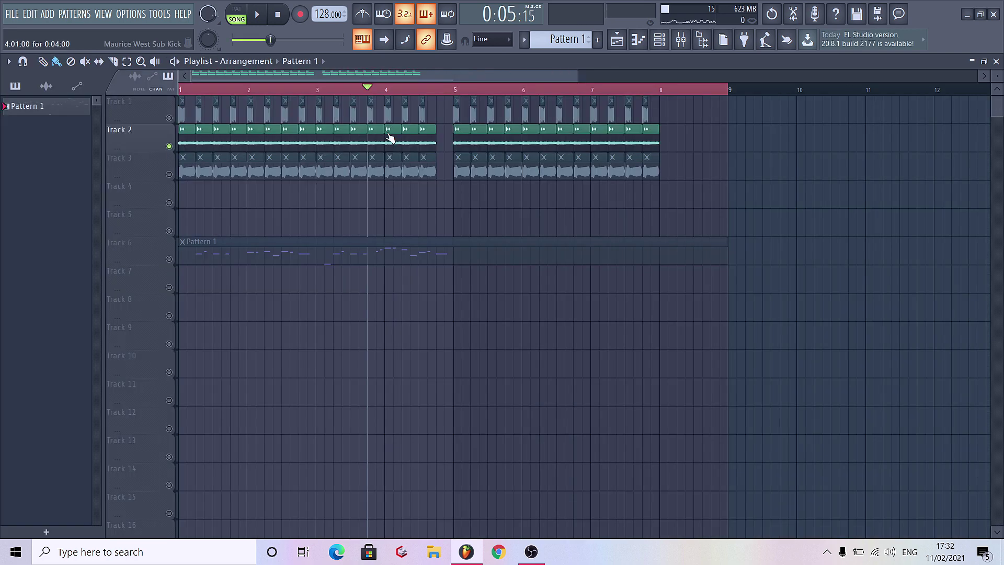
Step: Make the Track 2 sub kick at bar 4 unique, reuse it at 4:05, and retune and audition it
right_click(388, 137)
left_click(413, 222)
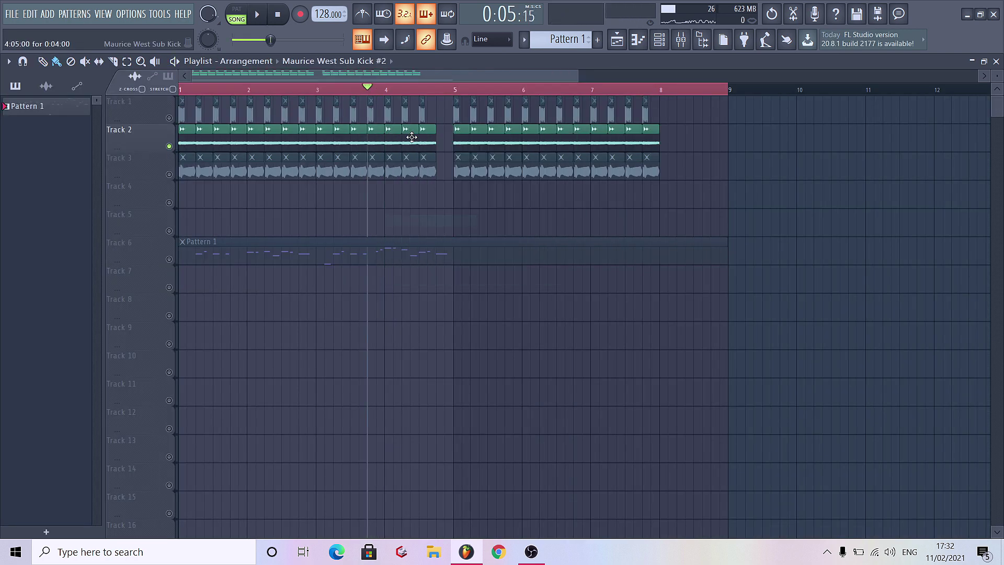
double_click(407, 147)
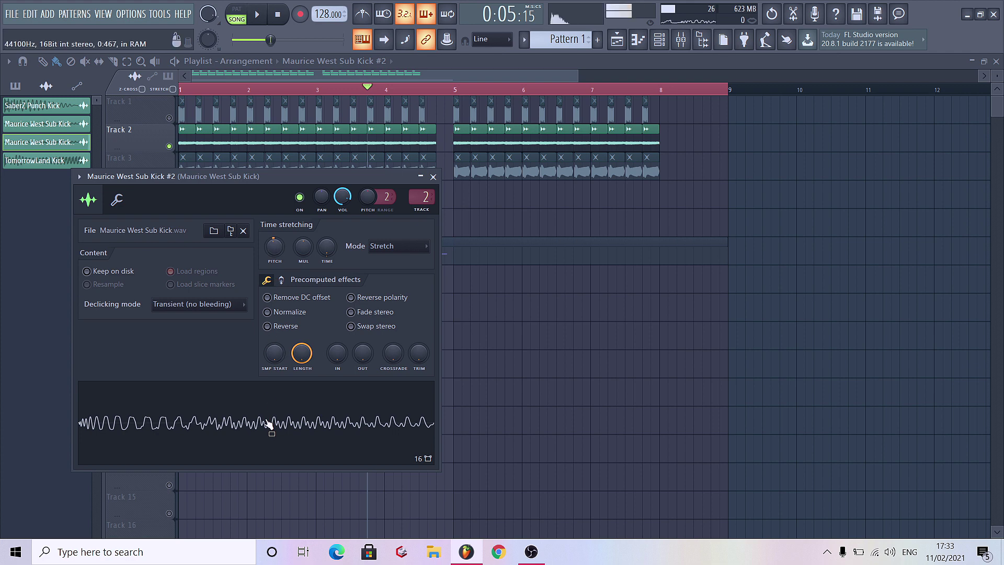
key("Escape")
key("space")
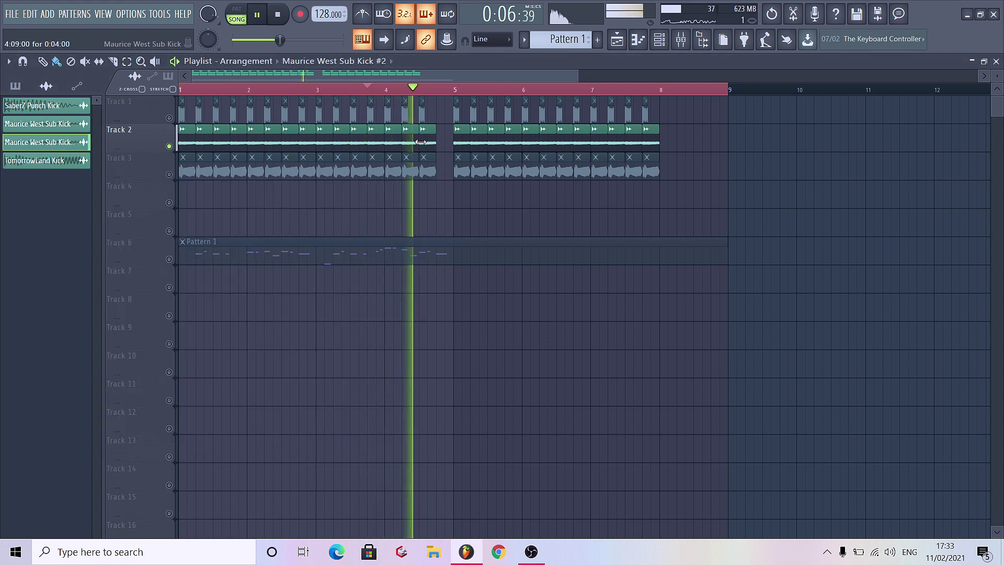
key("space")
Step: Make the last Track 2 sub kick before bar 5 unique, retune it, and audition the sub line
right_click(432, 178)
left_click(452, 220)
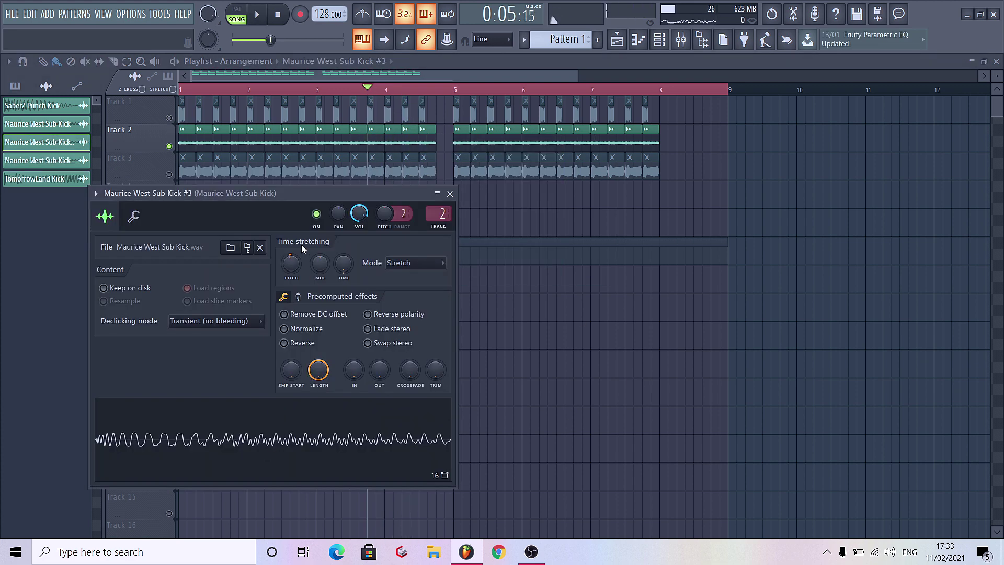
key("Escape")
key("space")
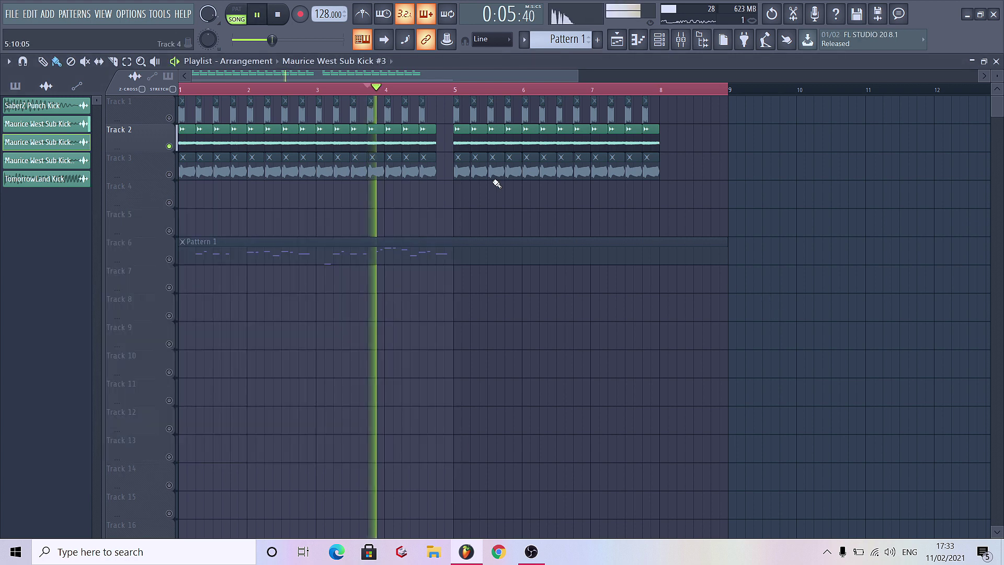
key("space")
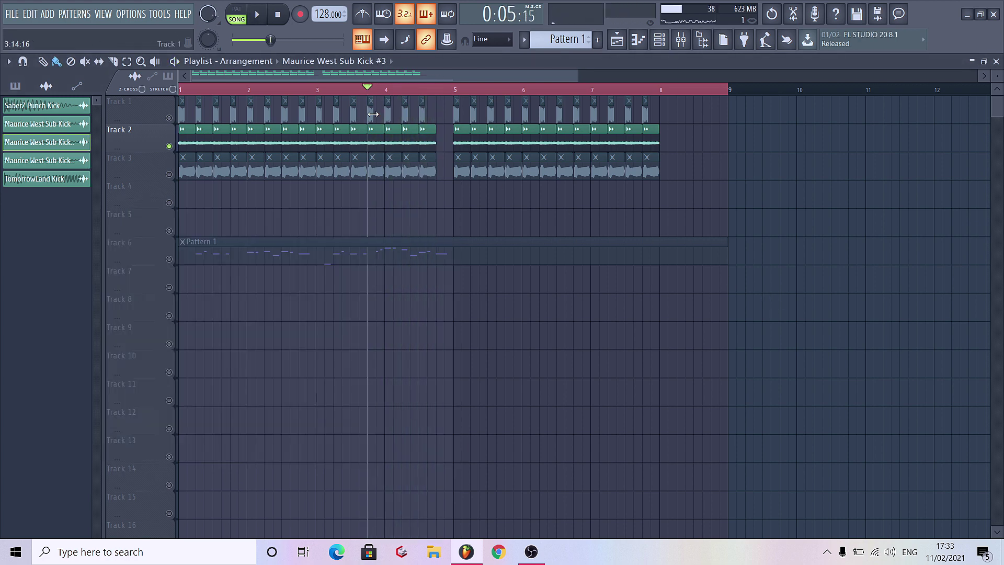
Step: Make the Track 2 sub kick at 3:13 unique, select its beat on the timeline, and set its pitch range to 4 semitones
right_click(378, 178)
left_click(389, 218)
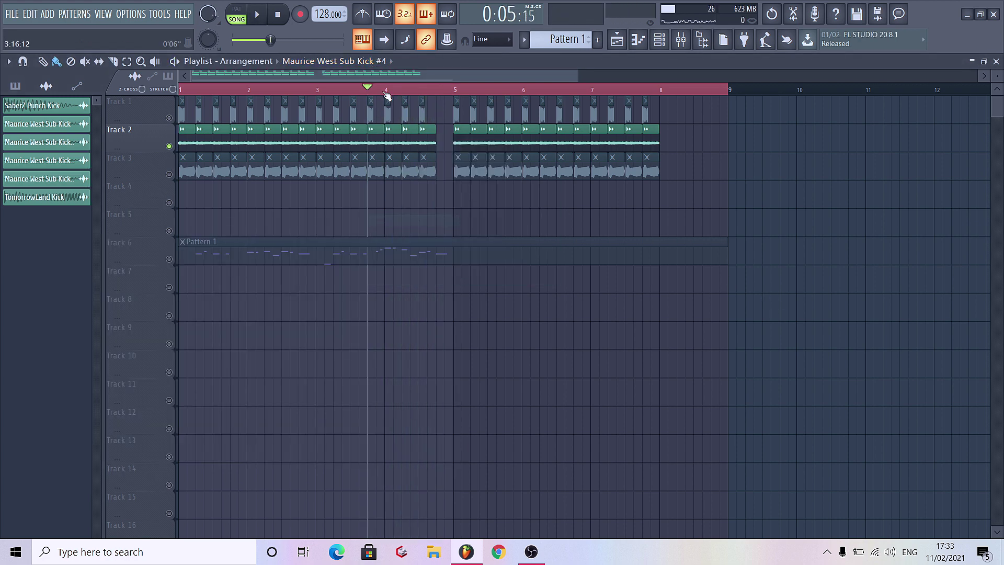
left_click_drag(386, 93, 381, 91)
double_click(375, 145)
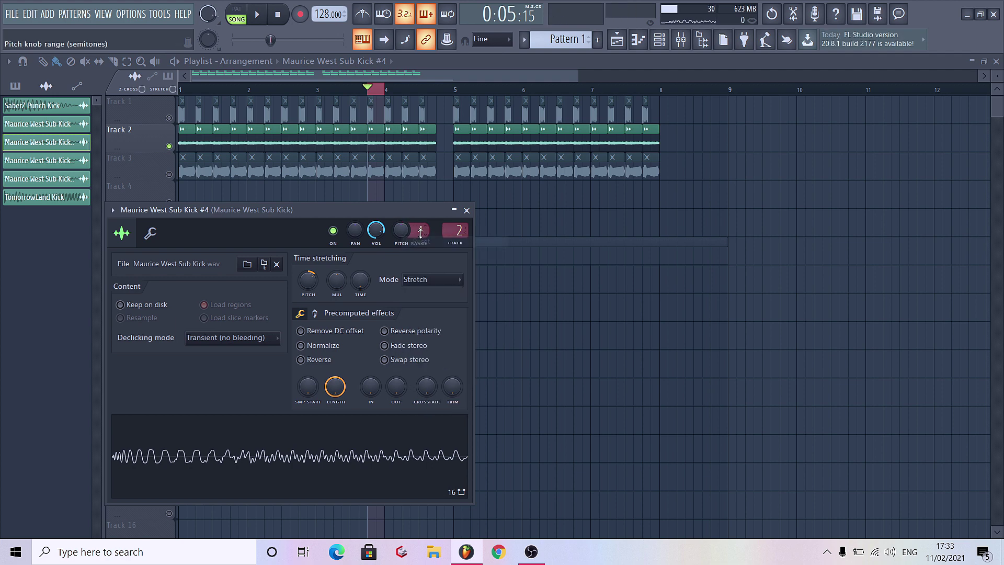
Step: Create a channel pitch automation clip for the sub kick at 3:13 and shape it to fall over its second half
right_click(397, 237)
left_click(426, 315)
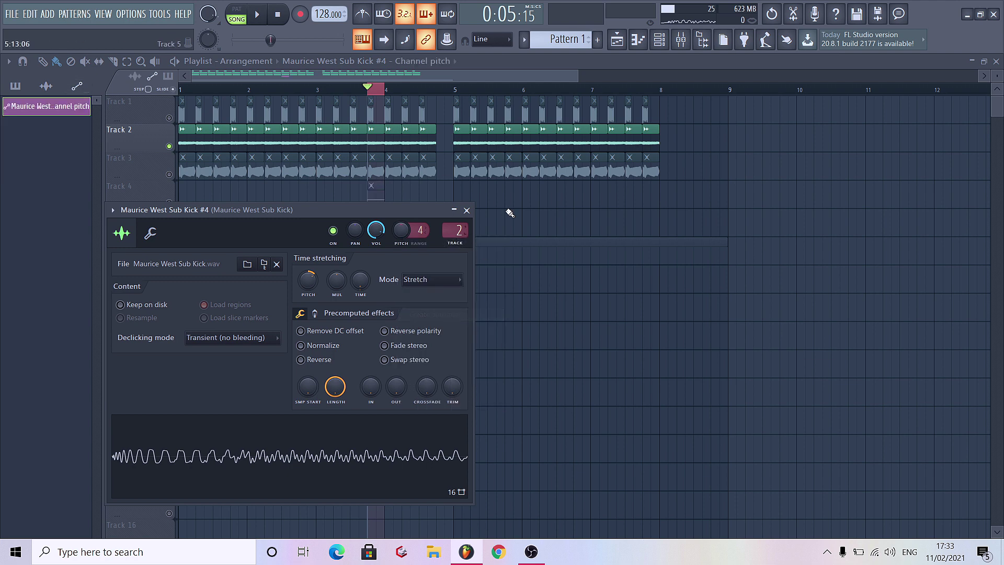
left_click(466, 209)
right_click(381, 199)
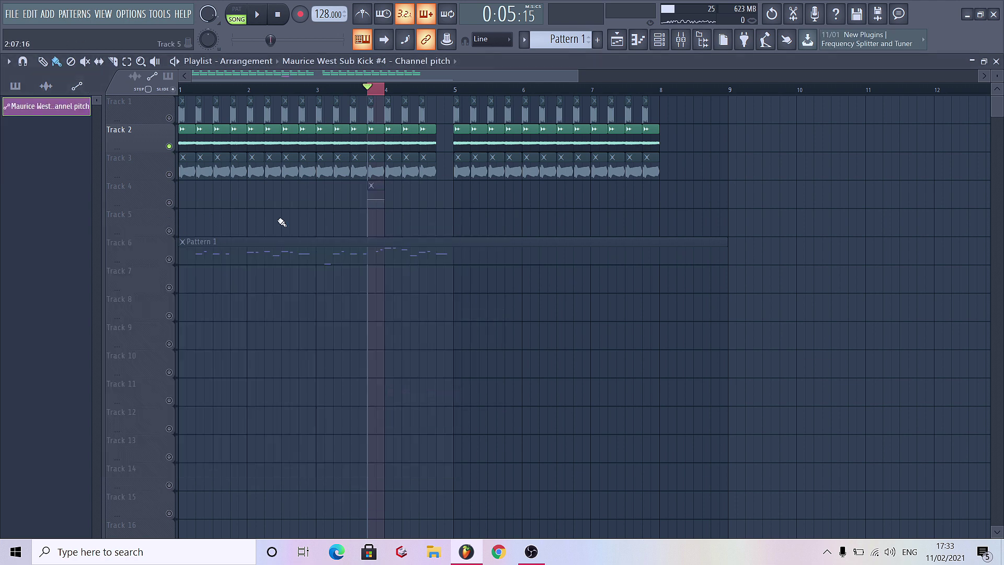
scroll(350, 219, "up", 3)
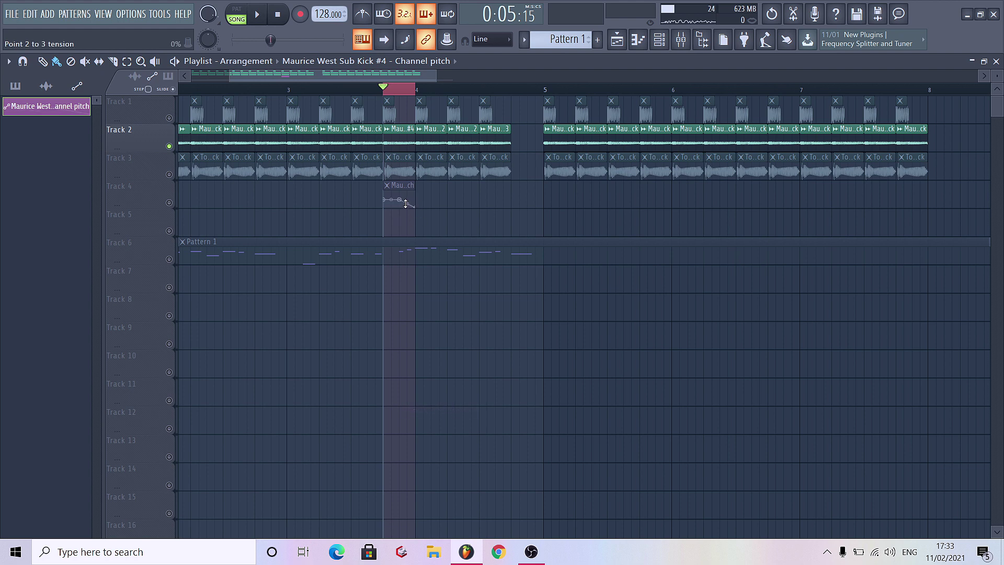
Step: Audition the sub kick's pitch drop with Track 4 enabled and move the automation clip onto Track 2 over the kick
left_click(159, 205)
key("space")
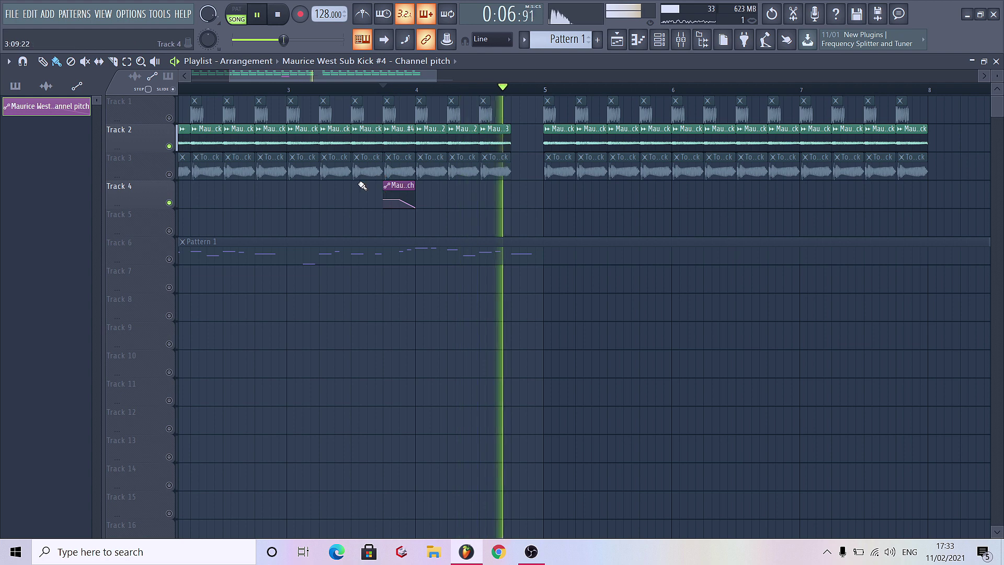
key("space")
left_click_drag(370, 173, 424, 218)
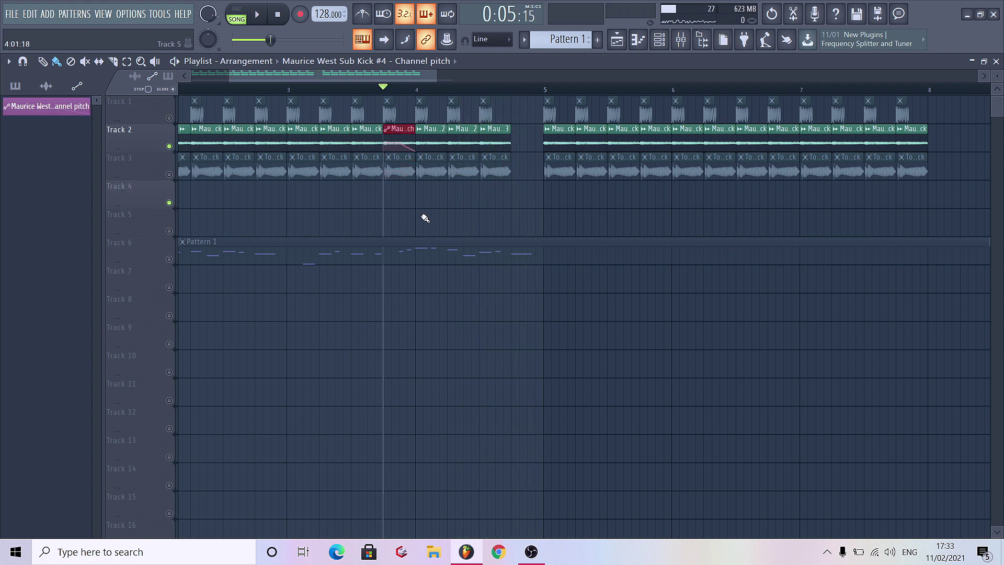
Step: Solo Track 3, make the TomorrowLand Kick at 3:13 unique, and set its pitch range to 4 semitones
left_click(146, 165)
left_click(383, 155)
left_click(413, 233)
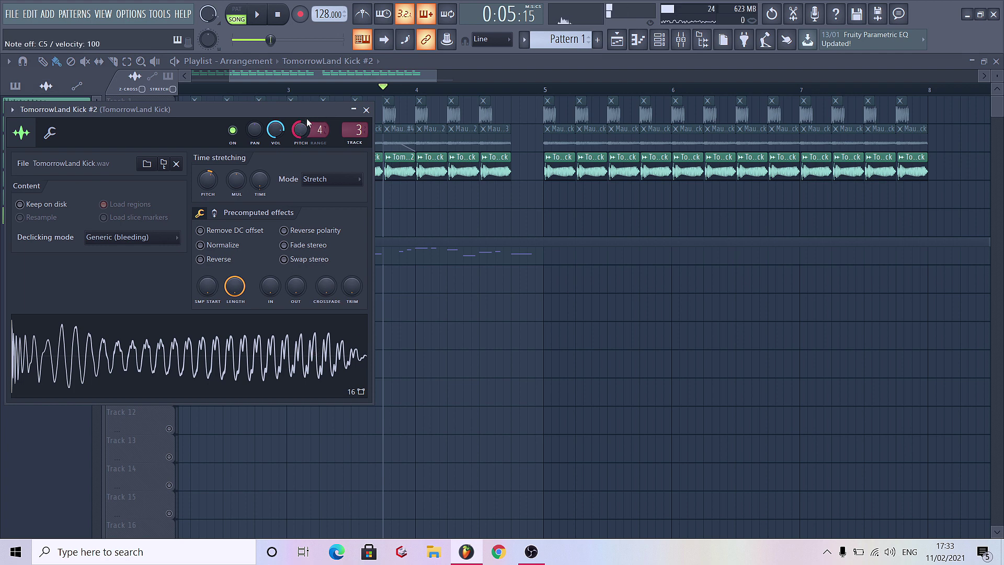
Step: Link the unique TomorrowLand Kick's pitch to the existing sub kick pitch automation and audition the result
right_click(299, 131)
left_click(340, 233)
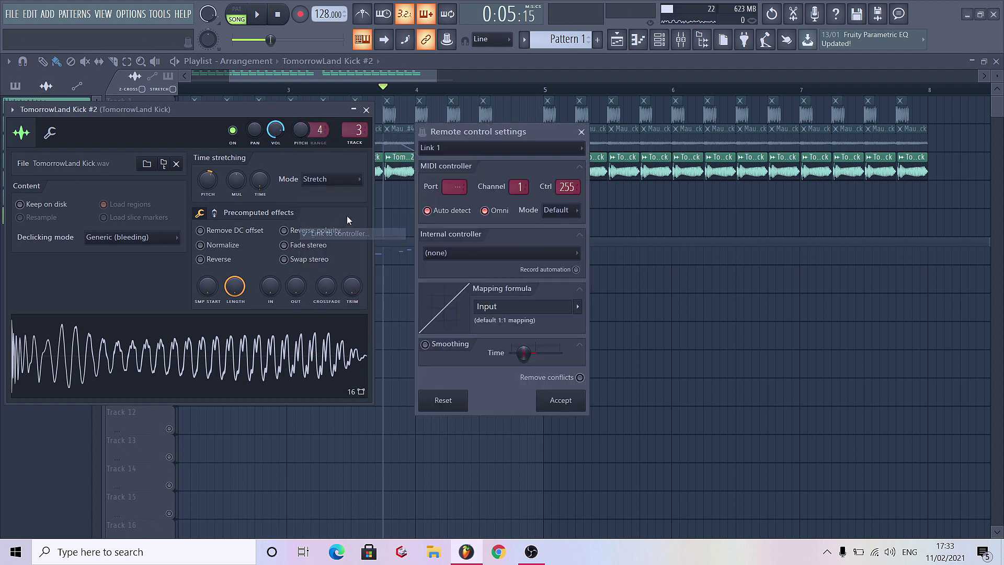
left_click(460, 253)
left_click(459, 280)
left_click(559, 400)
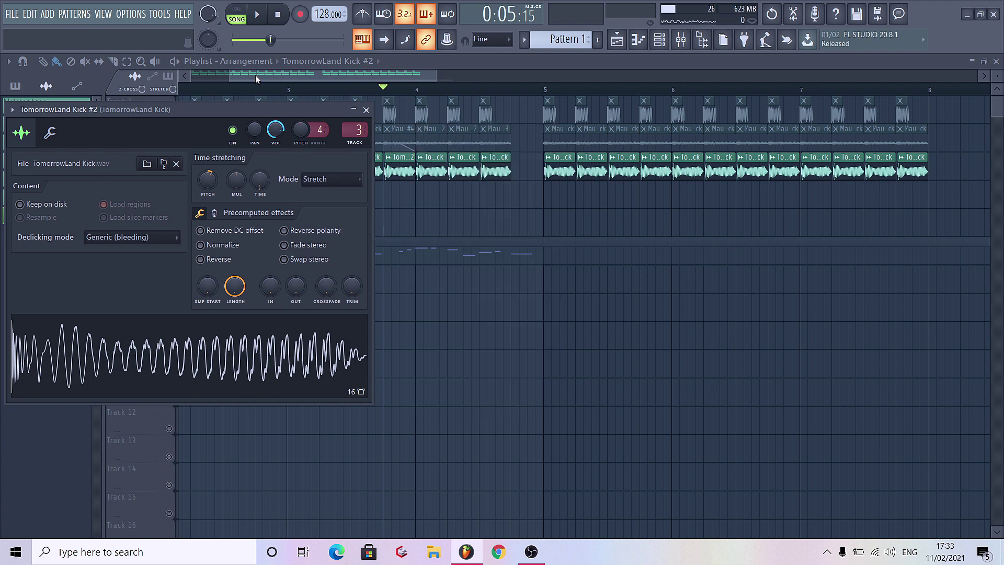
key("space")
left_click(366, 110)
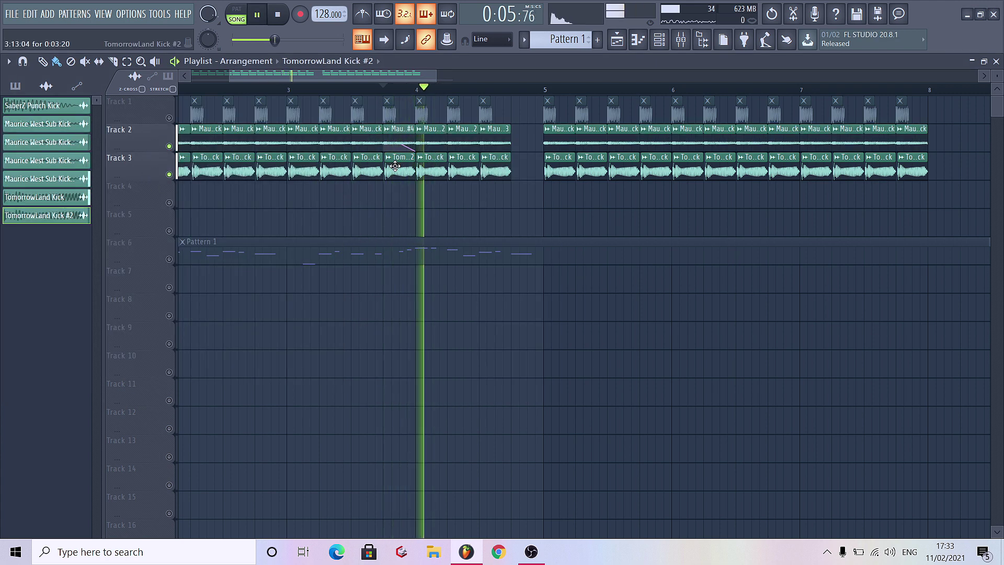
key("space")
Step: Make the Track 3 kick at bar 4 unique, use the same copy at 4:05, and solo Track 3
left_click(420, 157)
left_click(439, 224)
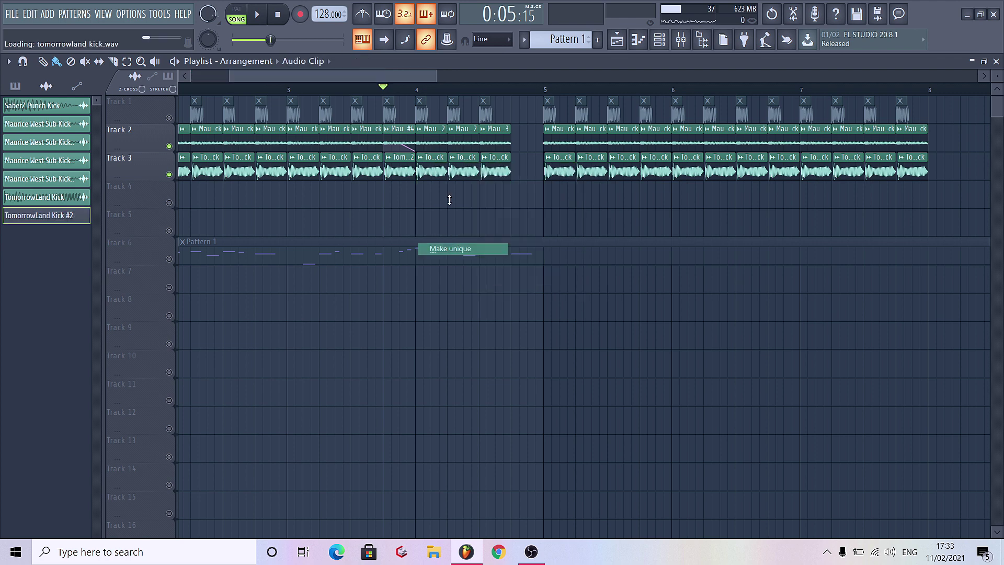
right_click(463, 167)
left_click(463, 167)
key("space")
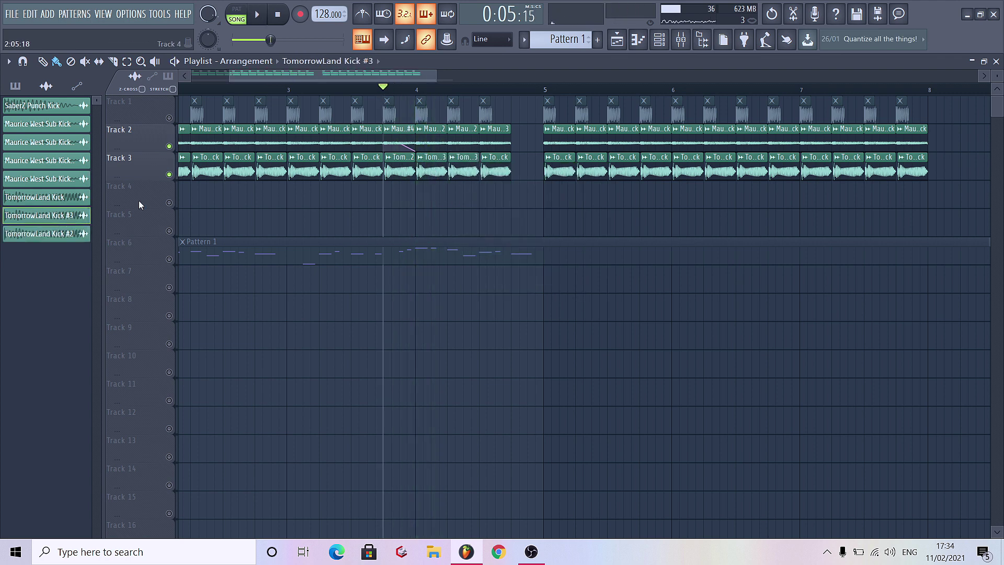
right_click(178, 173)
key("space")
Step: Make the last Track 3 kick before bar 5 unique, raise its pitch by about 94 cents, and audition the track
right_click(489, 170)
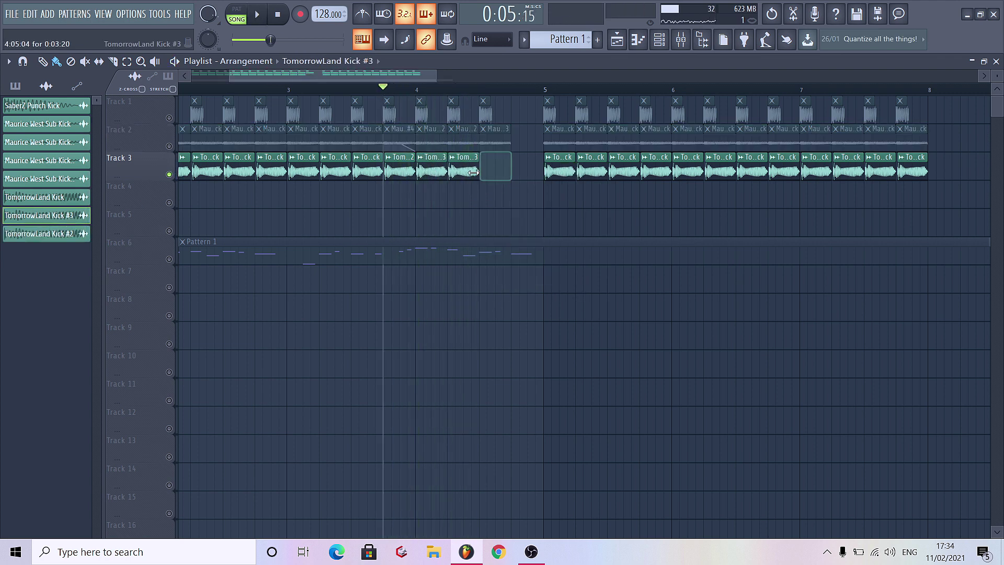
right_click(486, 168)
left_click(504, 235)
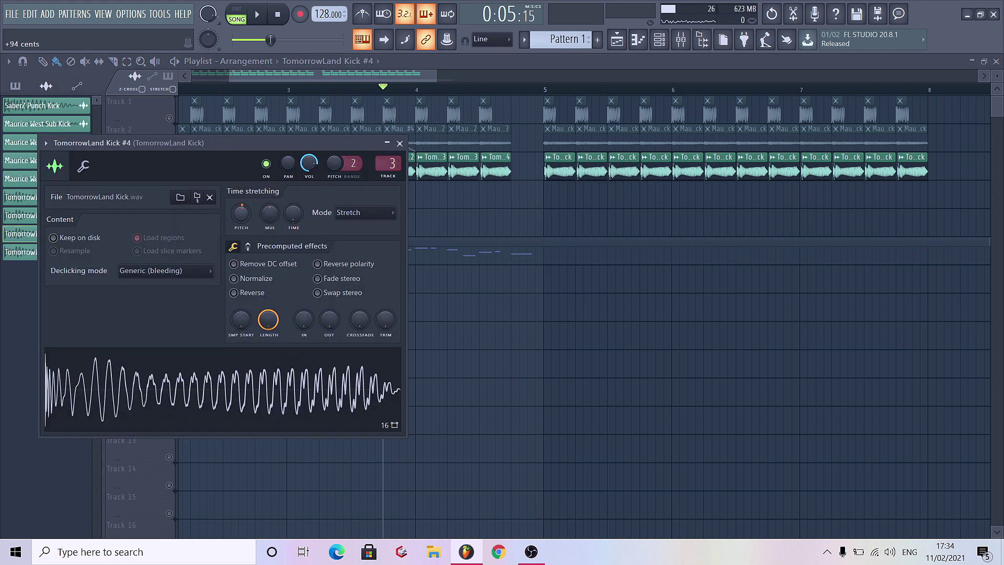
key("Escape")
key("space")
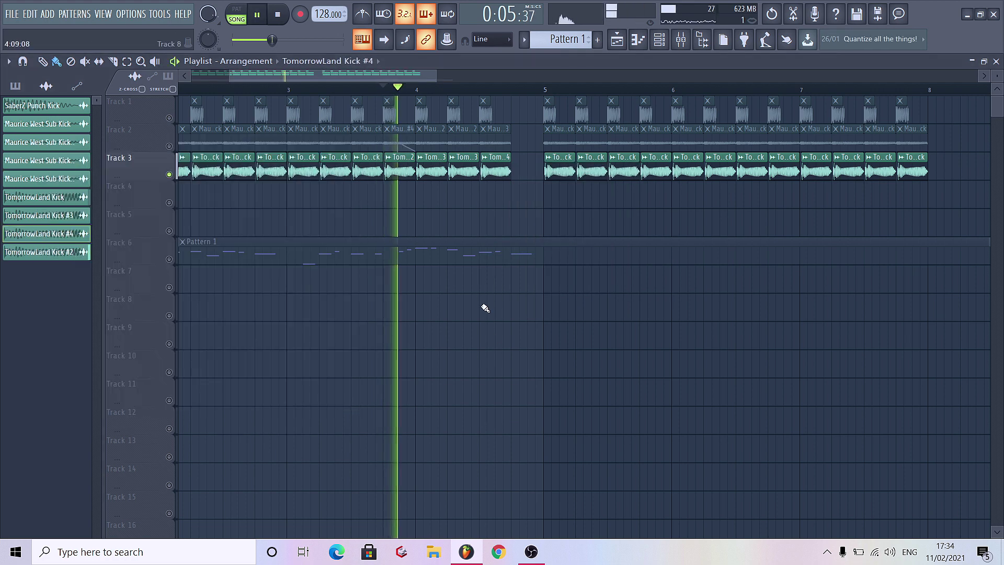
key("space")
key("space")
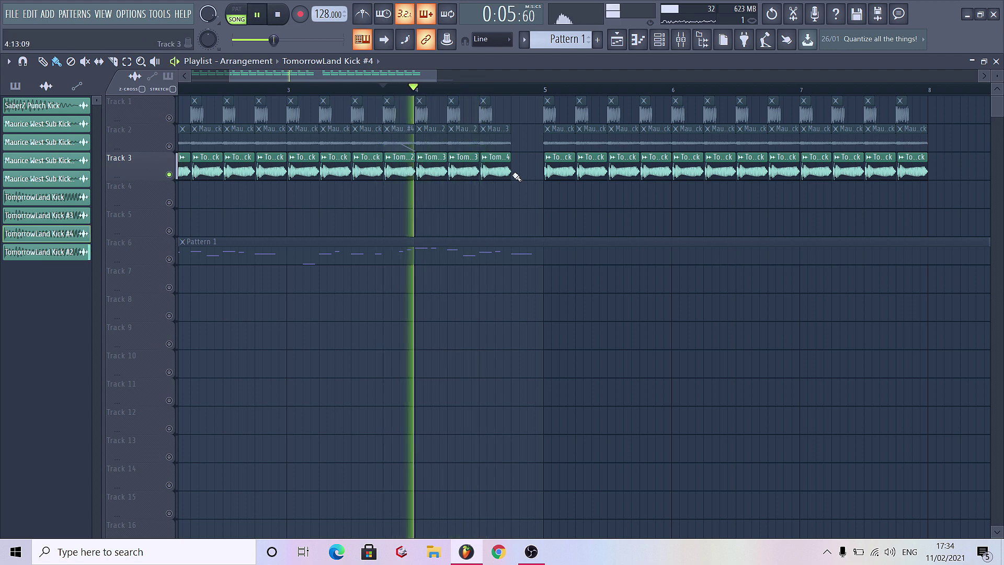
key("space")
key("space")
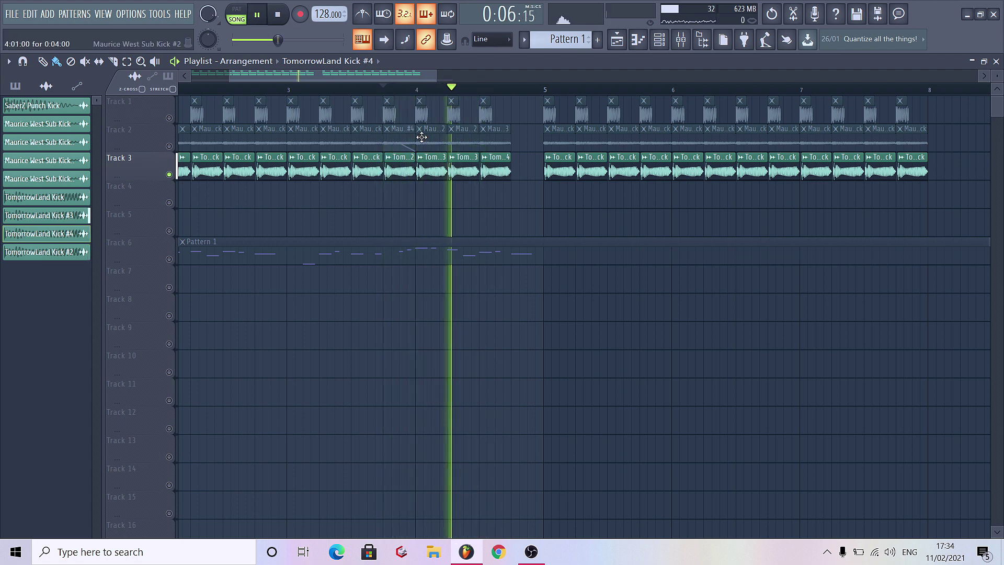
Step: Unmute Track 2 and audition both retuned kick layers together
left_click(170, 147)
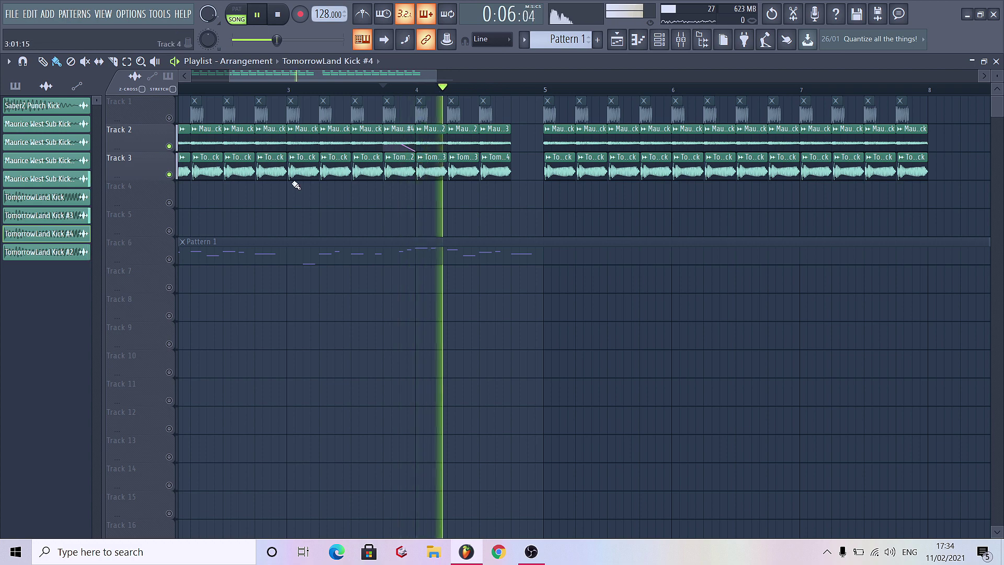
scroll(292, 184, "down", 6)
key("space")
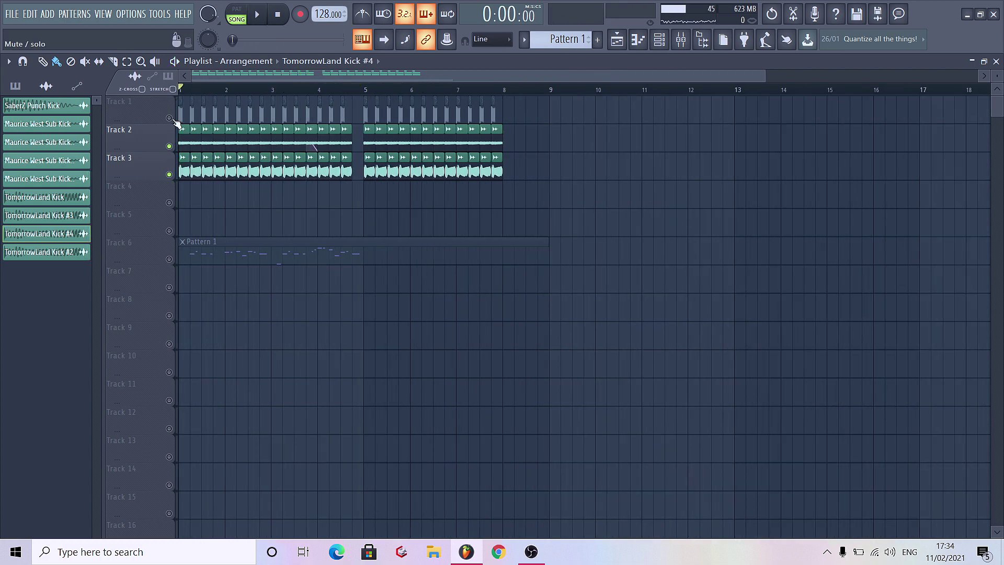
Step: Unmute all playlist tracks and audition the full arrangement with the lead from the start
left_click(169, 118, "ctrl")
left_click(170, 118, "ctrl")
key("space")
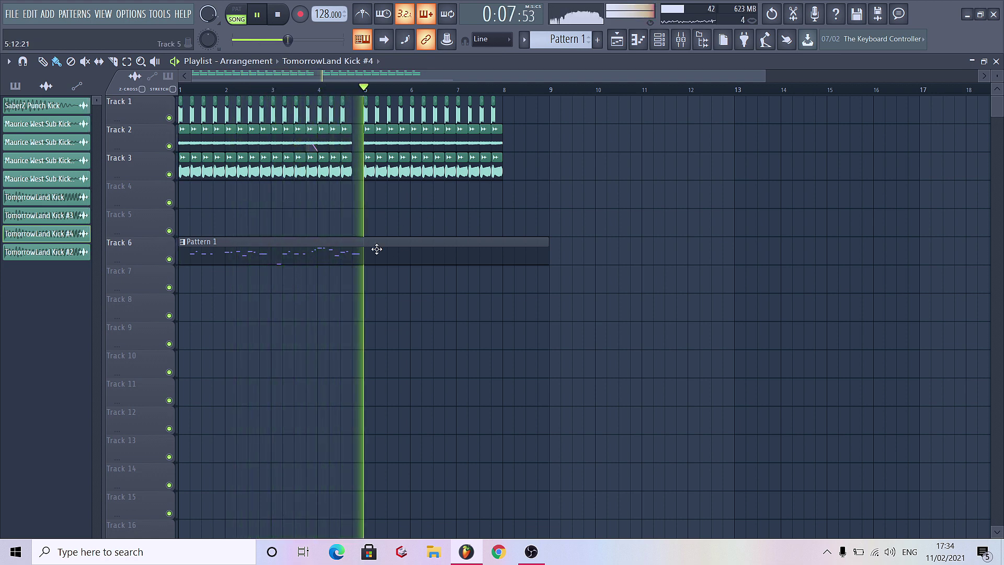
key("space")
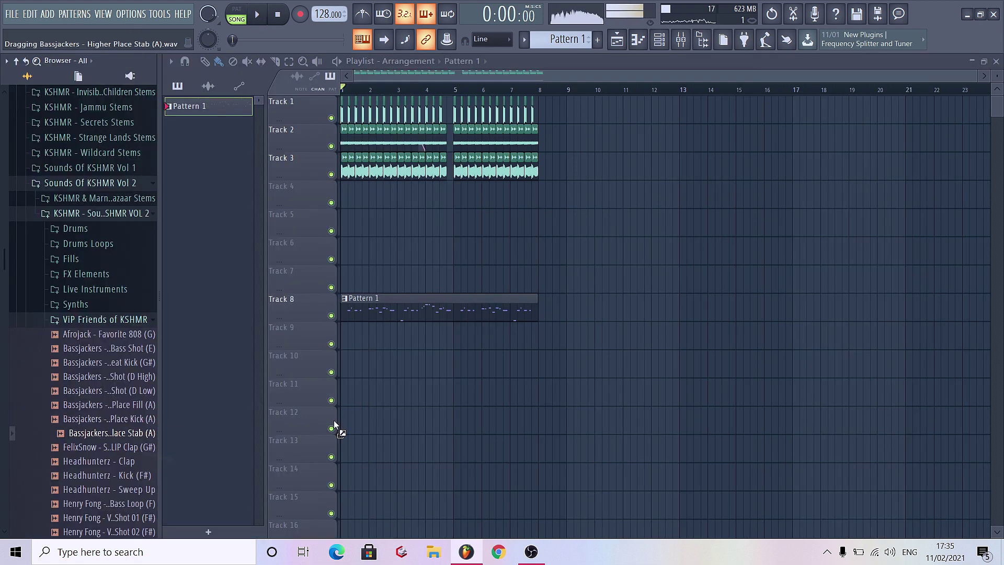
Step: Add the Bassjackers - Higher Place Stab (A) sample to the playlist and close its settings
left_click_drag(334, 425, 418, 306)
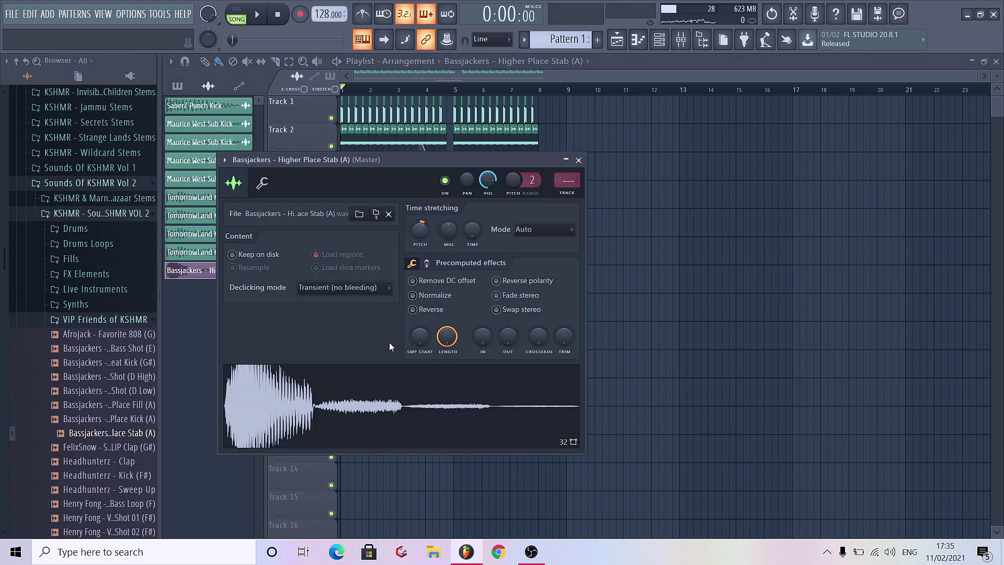
key("Escape")
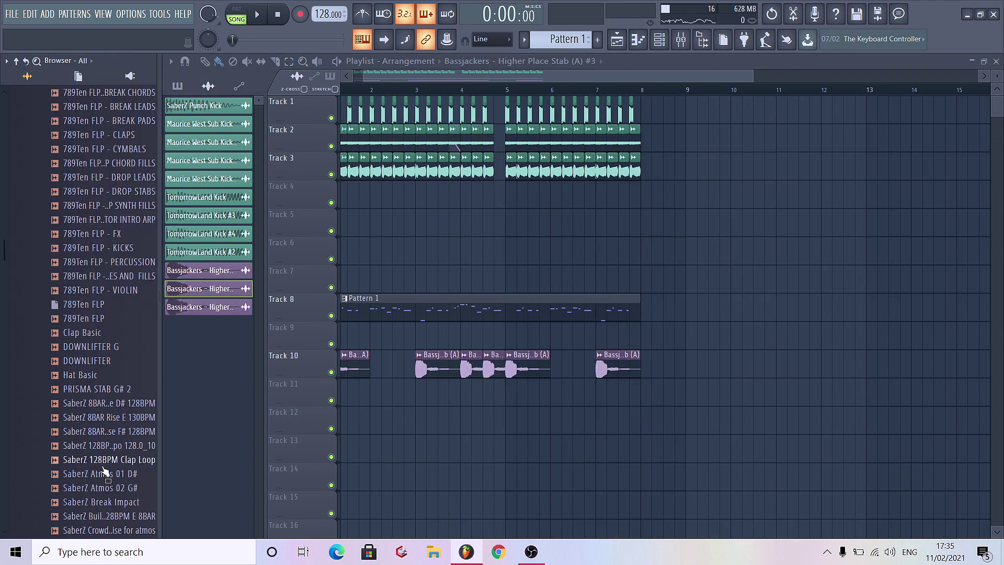
Step: Place the SaberZ 128BPM Clap Loop sample on Track 4 at bar 5 and repeat it every beat up to bar 8
left_click_drag(100, 454, 518, 199)
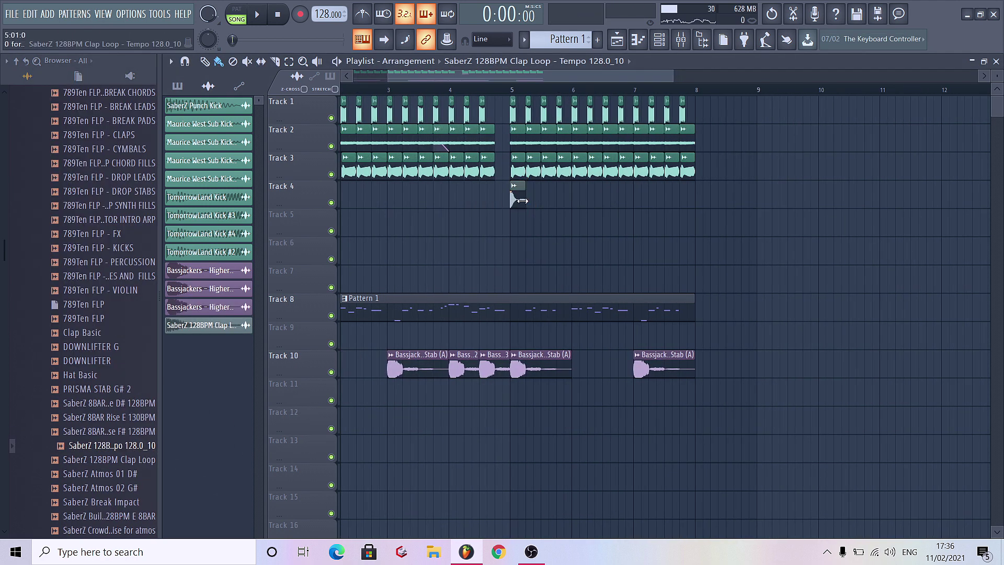
left_click_drag(578, 205, 695, 203)
Step: Lower the clap sample's volume to about 45% and audition it in the drop from just before bar 5
double_click(627, 196)
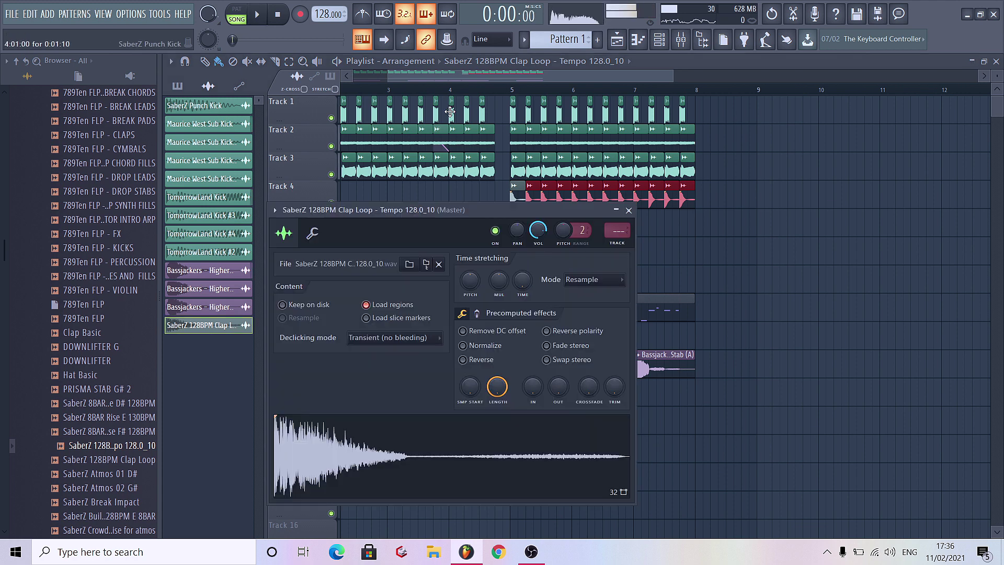
left_click(496, 90)
left_click(502, 218)
key("space")
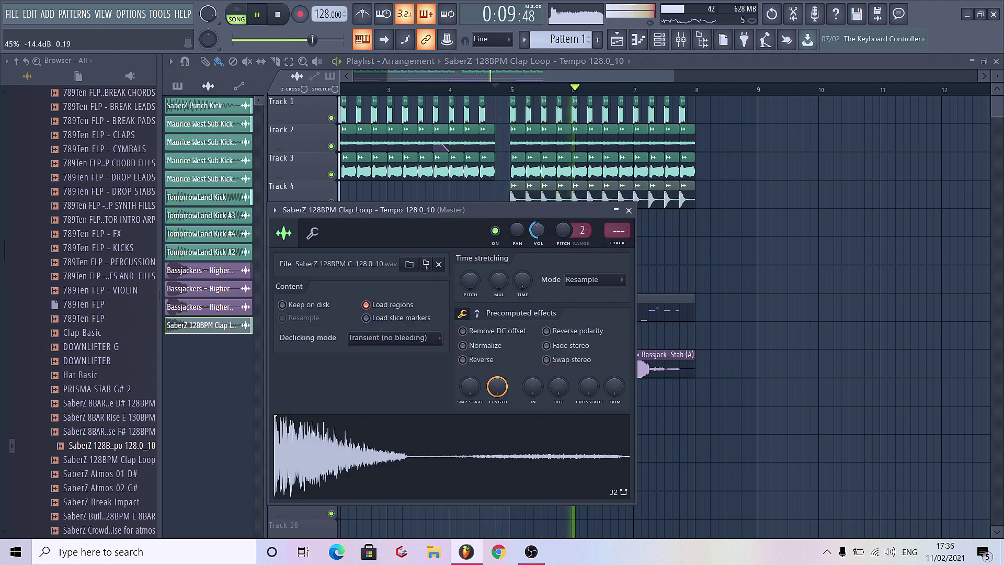
left_click(628, 209)
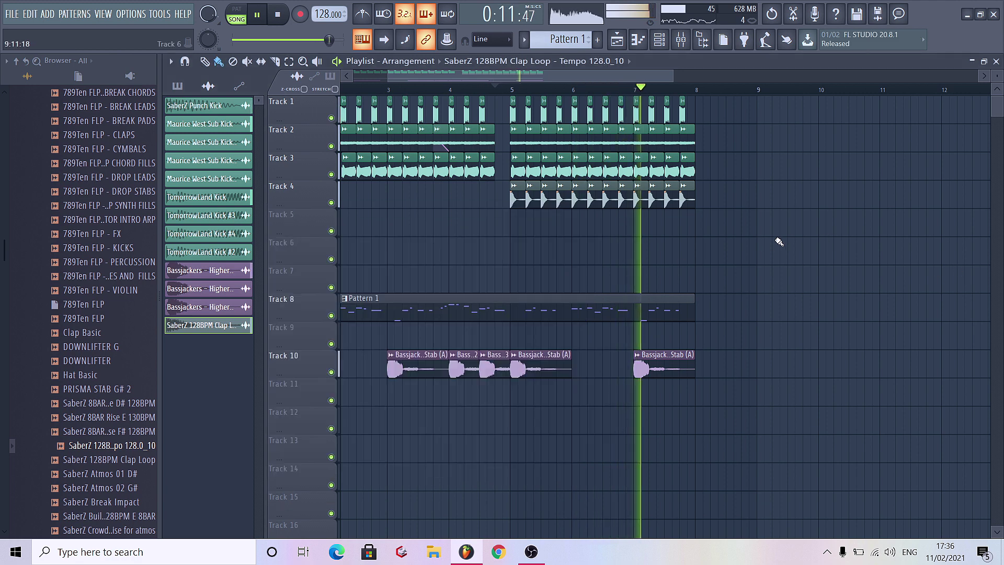
key("space")
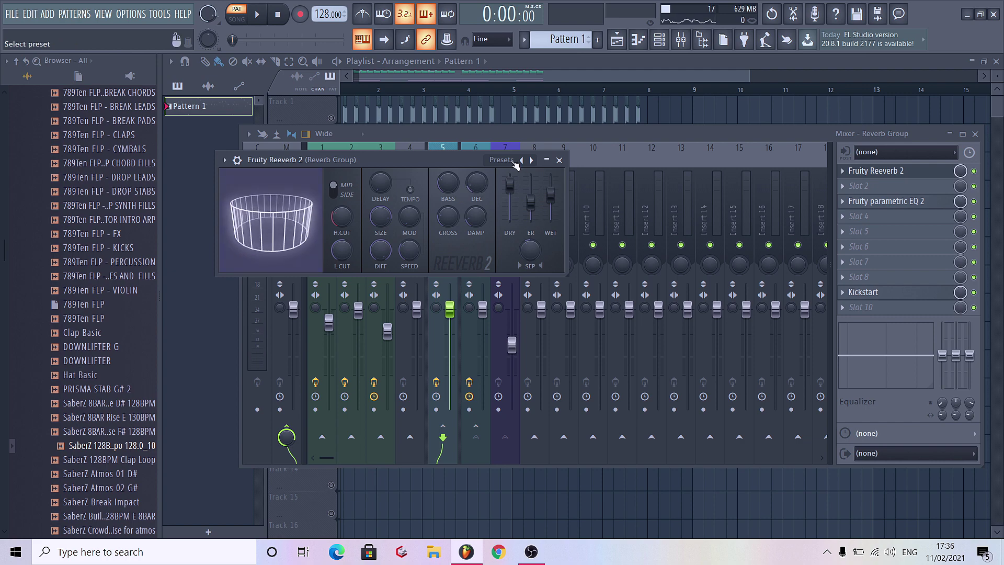
Step: Load another Fruity Reeverb 2 into slot 2 of the Reverb Group mixer track and rename it Fruity Reeverb 2 [Auto]
left_click(559, 160)
left_click(860, 185)
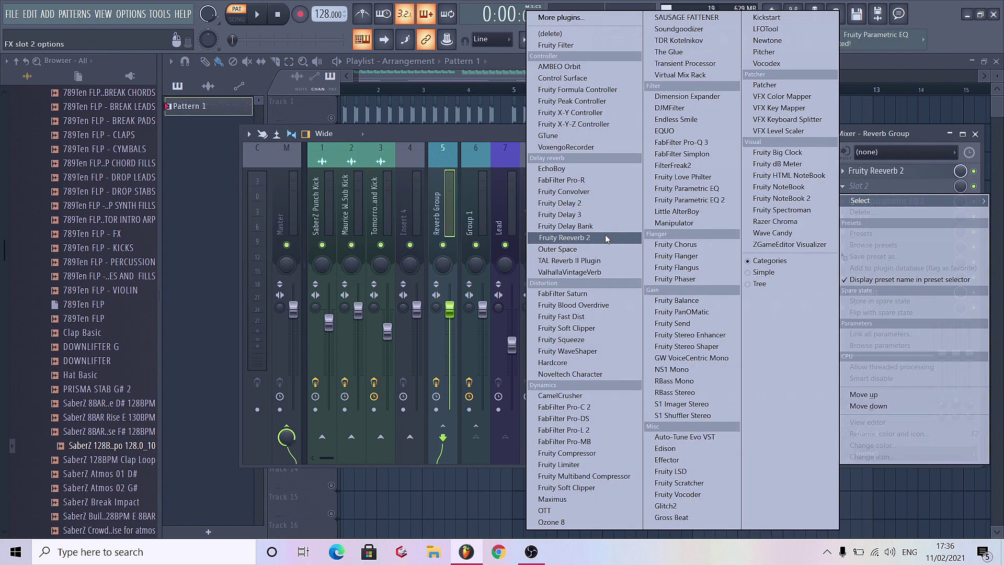
left_click(606, 239)
left_click(843, 187)
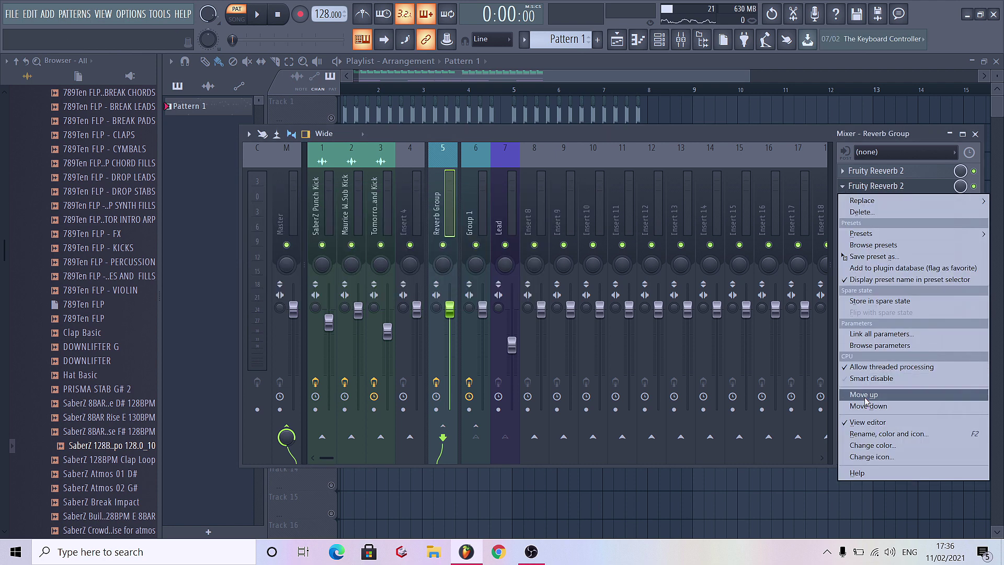
left_click(873, 446)
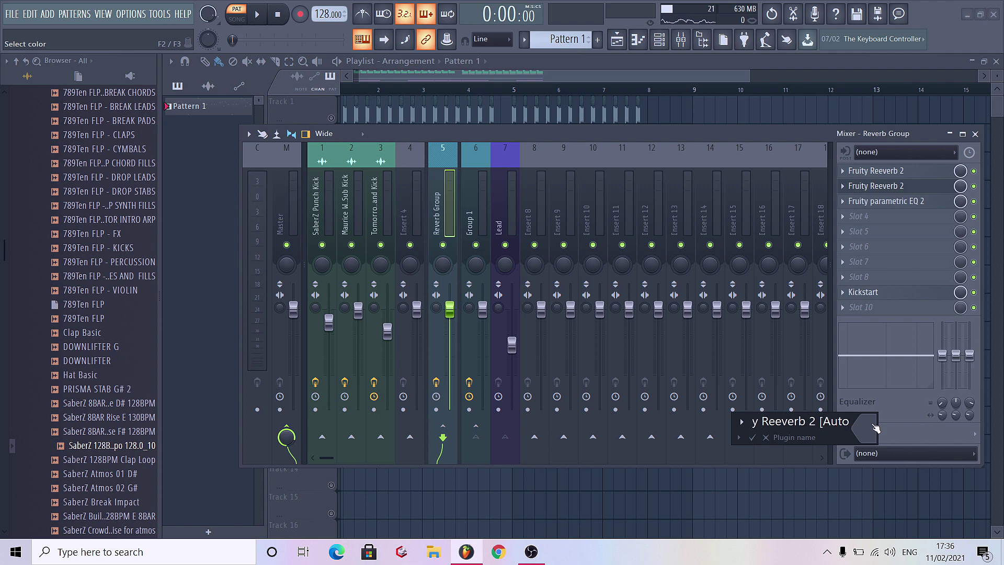
key("Escape")
Step: In Fruity Reeverb 2 [Auto], lower the early reflection and wet levels to minimum, lengthen the decay and set high damping to 9.2 kHz
left_click(887, 189)
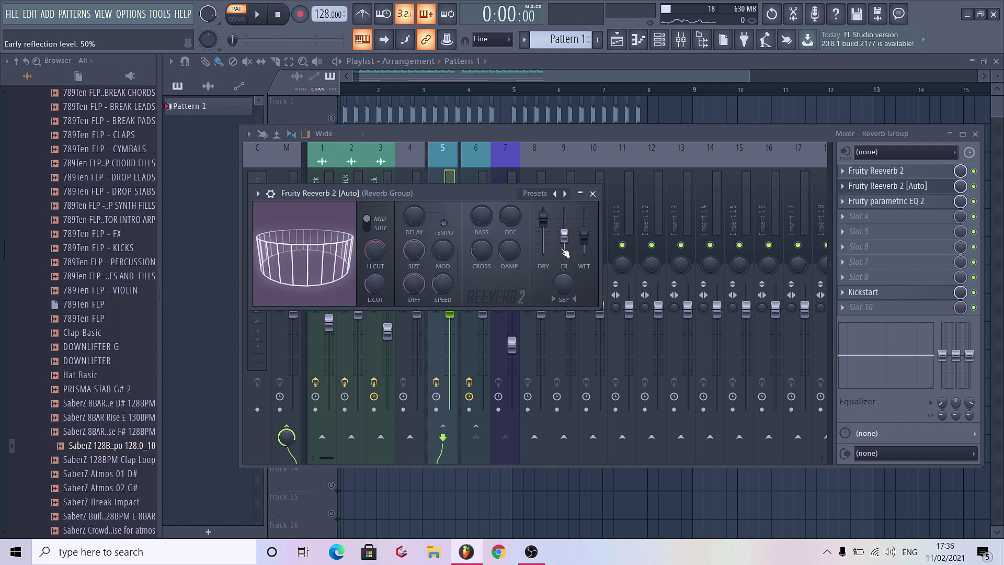
left_click_drag(584, 236, 564, 252)
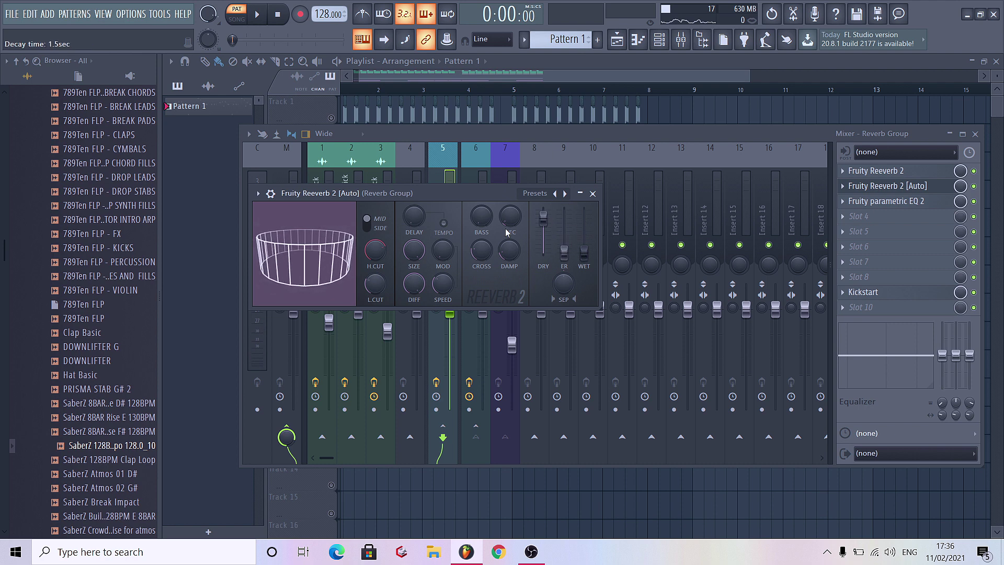
left_click_drag(510, 216, 510, 194)
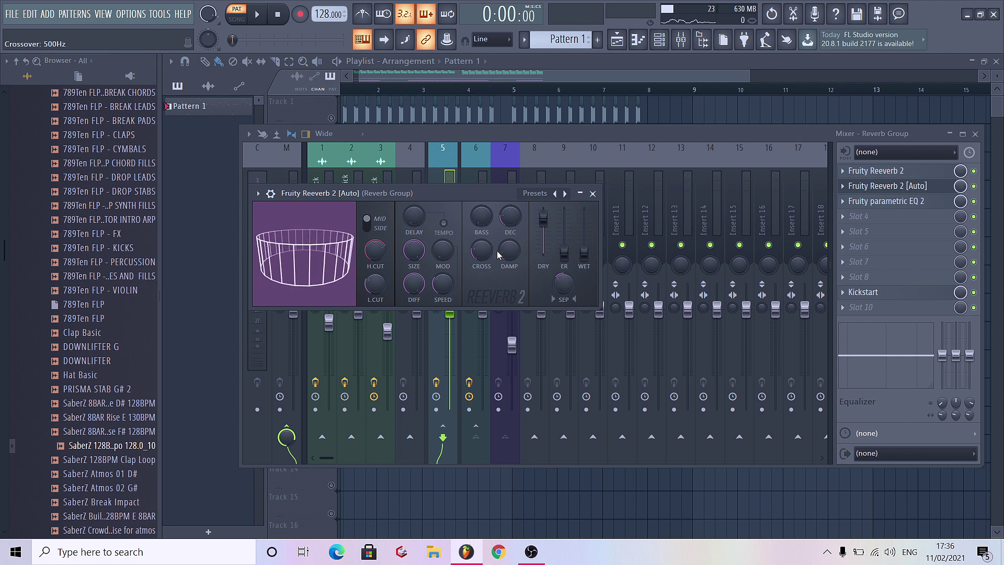
left_click_drag(509, 253, 509, 237)
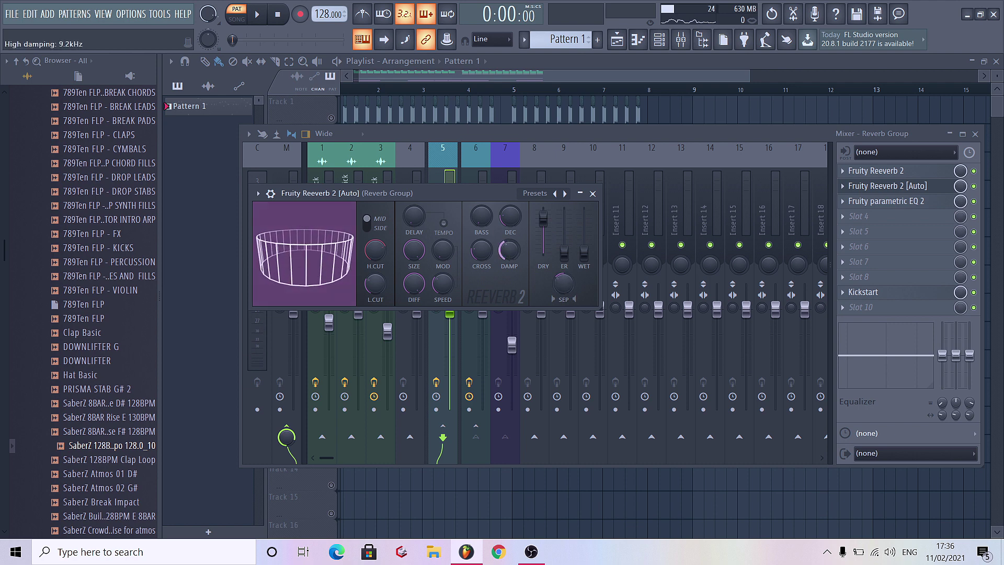
Step: Create an automation clip for the wet level of Fruity Reeverb 2 [Auto] and show it in the playlist
right_click(584, 253)
left_click(628, 341)
key("F5")
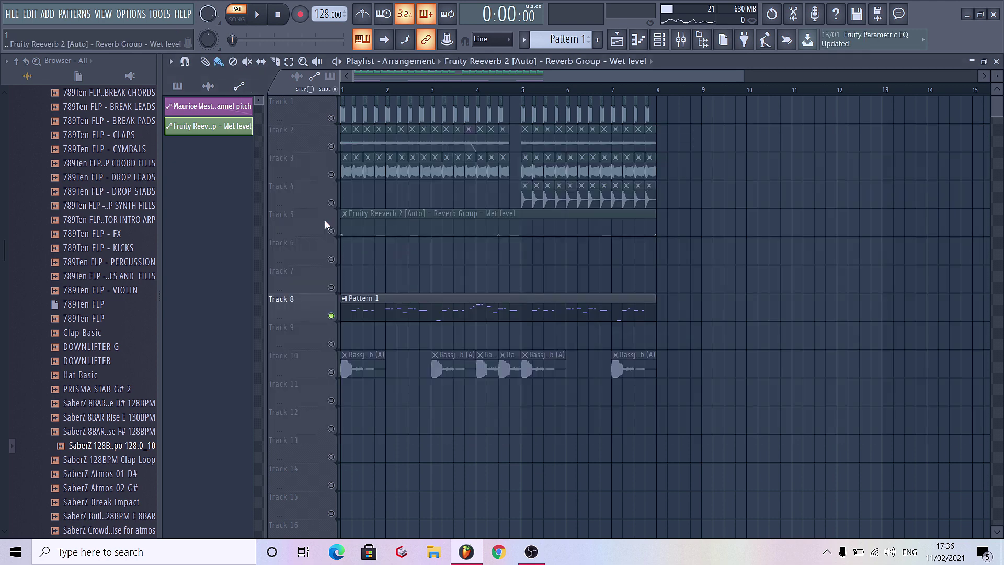
Step: Enable Track 5, ramp the wet level up over the last beat before bar 2, and audition it
left_click(331, 231)
scroll(352, 90, "up", 3)
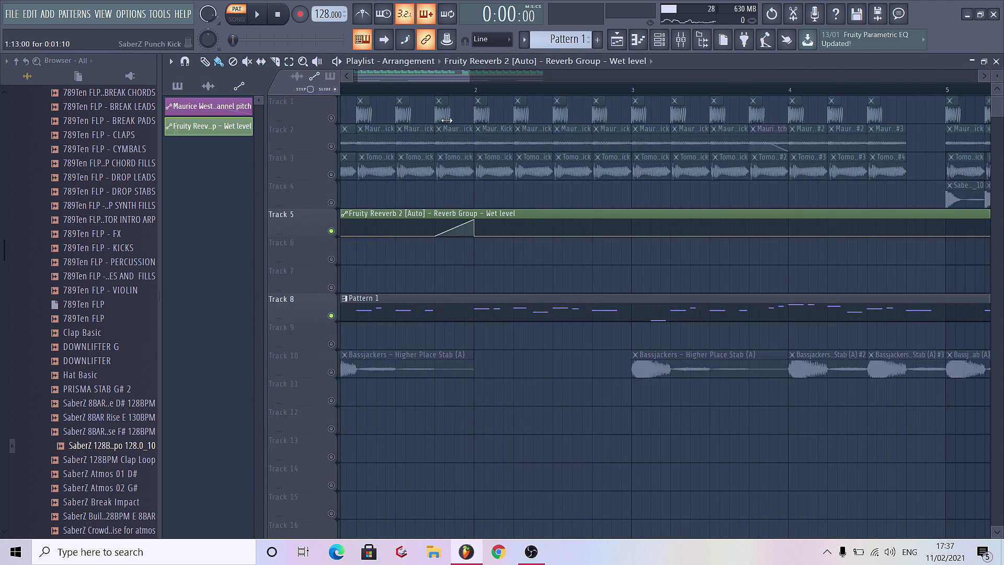
left_click(390, 91)
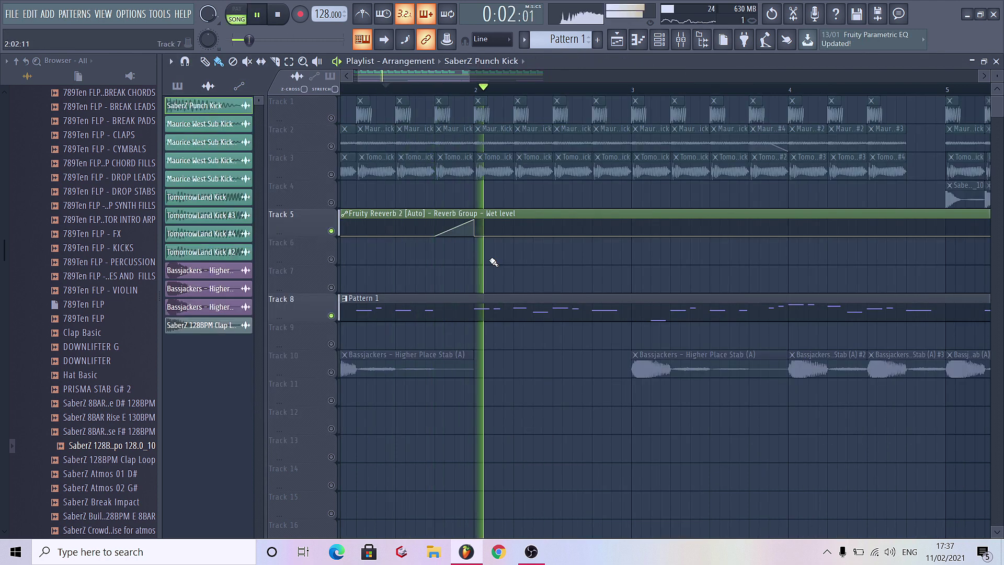
key("space")
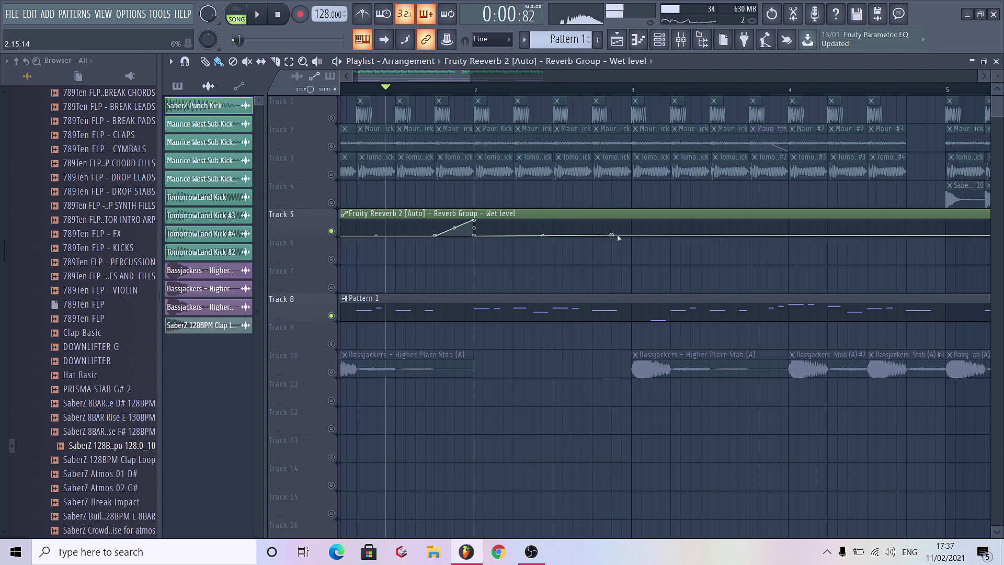
Step: Add wet-level ramps at the start of bars 3 and 5 in the Track 5 automation clip, auditioning the bar 3 ramp
right_click(617, 240)
left_click(650, 287)
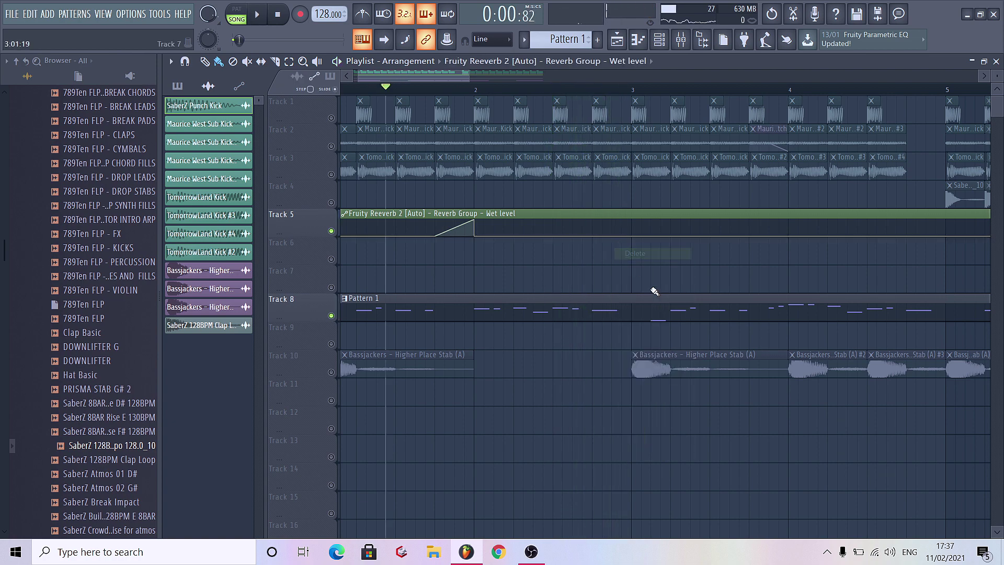
scroll(650, 274, "up", 2)
right_click(619, 236)
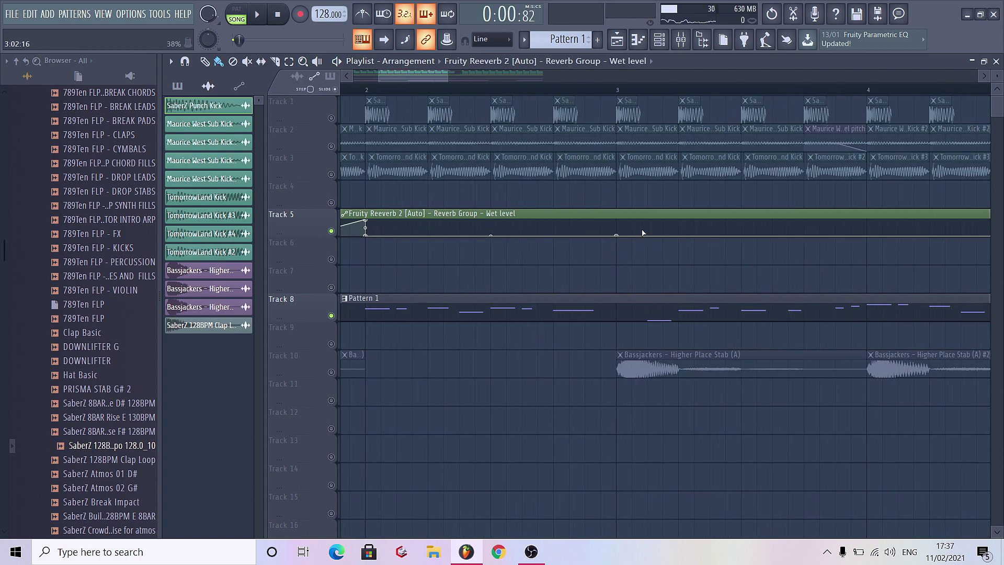
left_click_drag(643, 232, 651, 270)
scroll(815, 239, "down", 3)
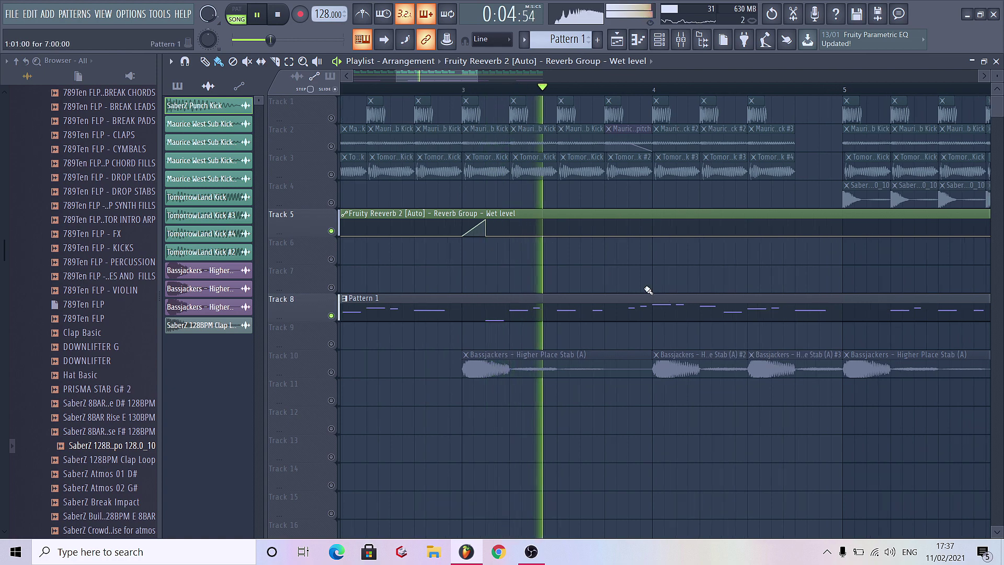
scroll(650, 287, "up", 2)
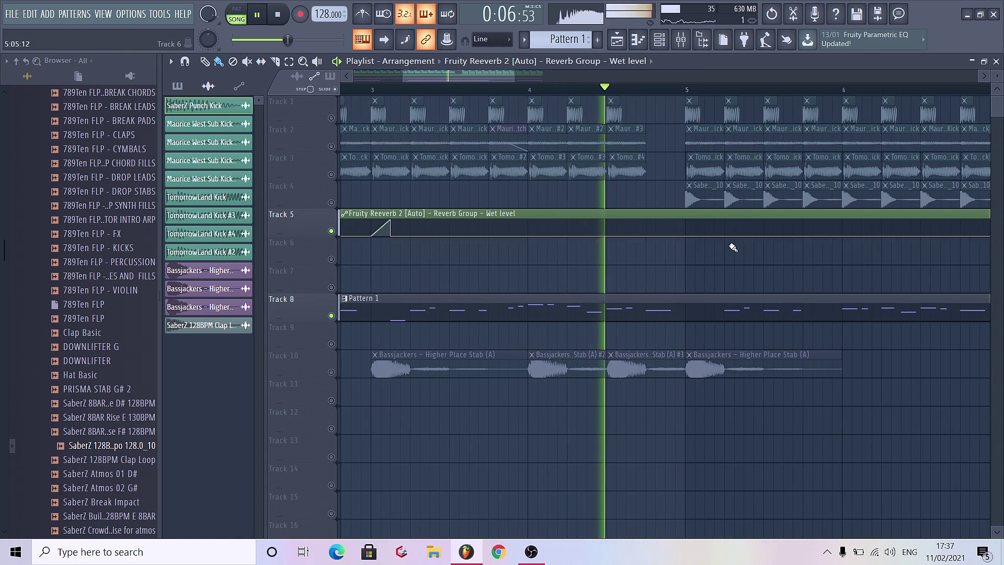
key("space")
mouse_move(724, 236)
left_mouse_down()
mouse_move(726, 220)
mouse_move(728, 235)
left_mouse_up()
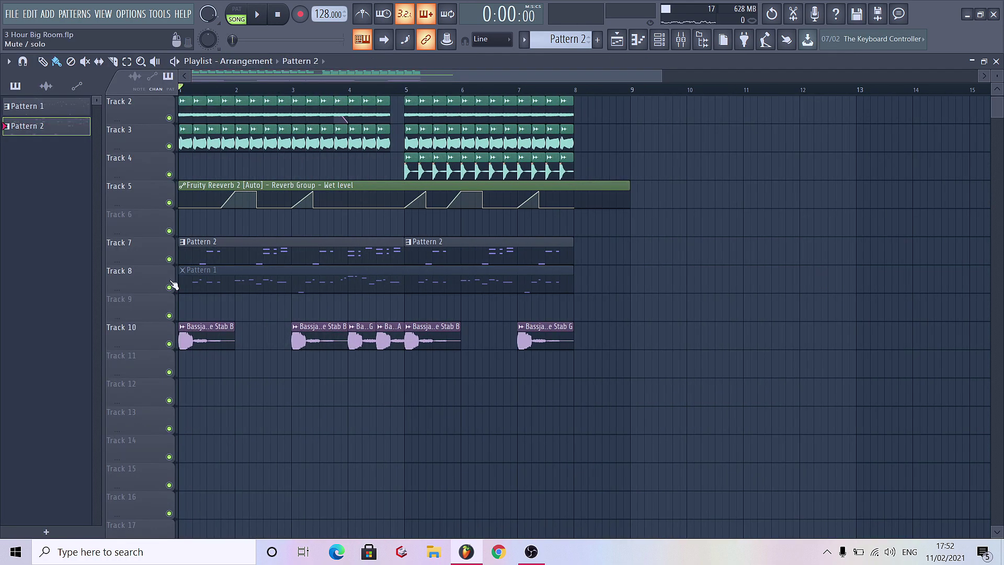
Step: Solo Track 7 together with the Track 5 reverb automation and audition Pattern 2 from the start
right_click(168, 259)
left_click(169, 202, "ctrl")
key("space")
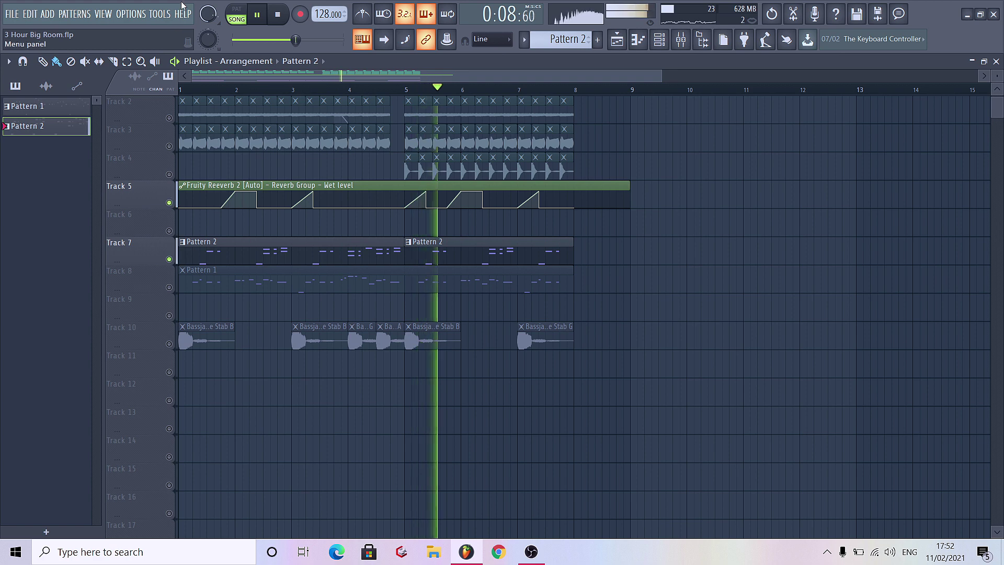
key("space")
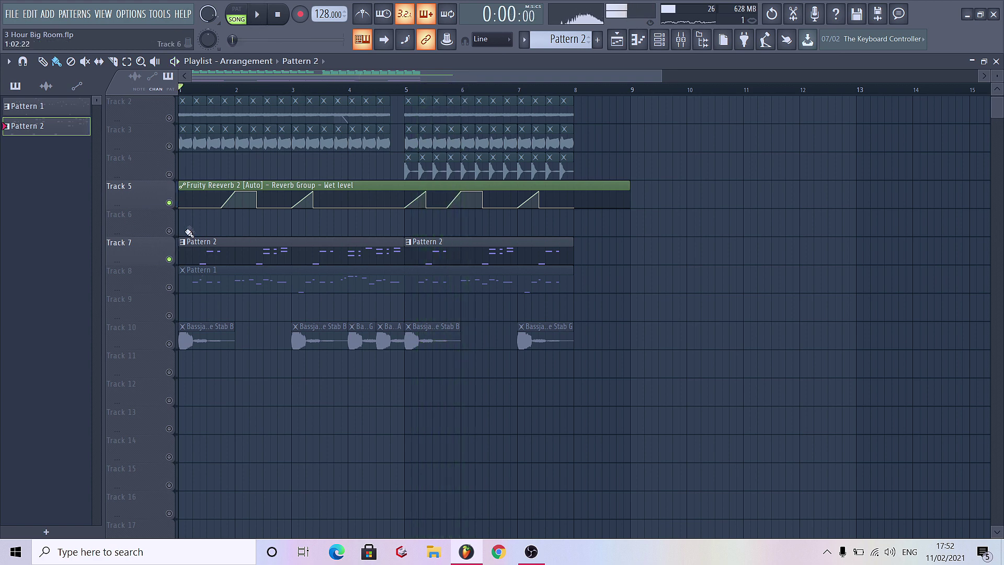
Step: Unmute all playlist tracks and audition the full drop from the start, then again from bar 3
right_click(169, 146)
right_click(169, 147)
key("space")
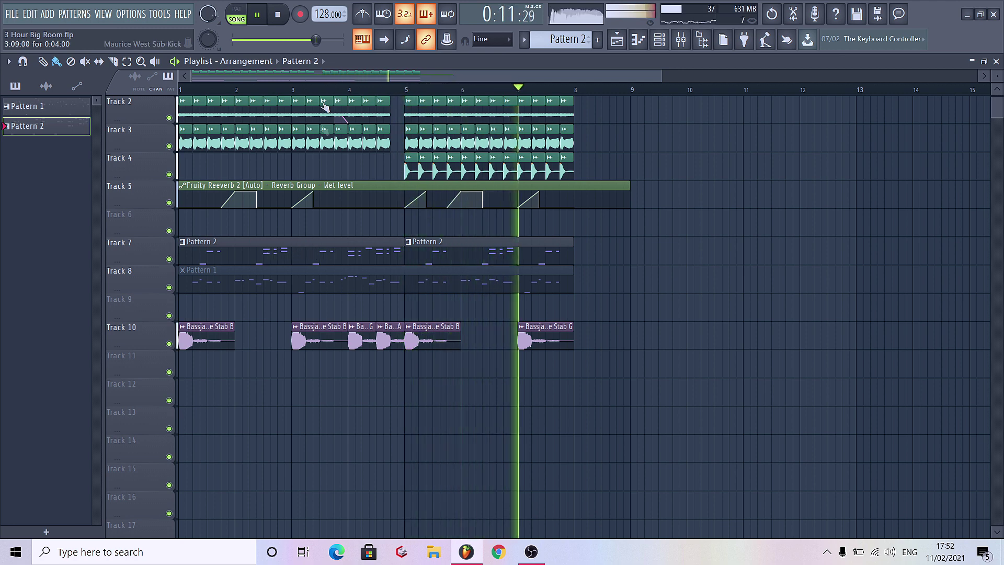
left_click(292, 90)
Step: Add a D5 note at 3:14:00 to the lead in Pattern 2
double_click(324, 251)
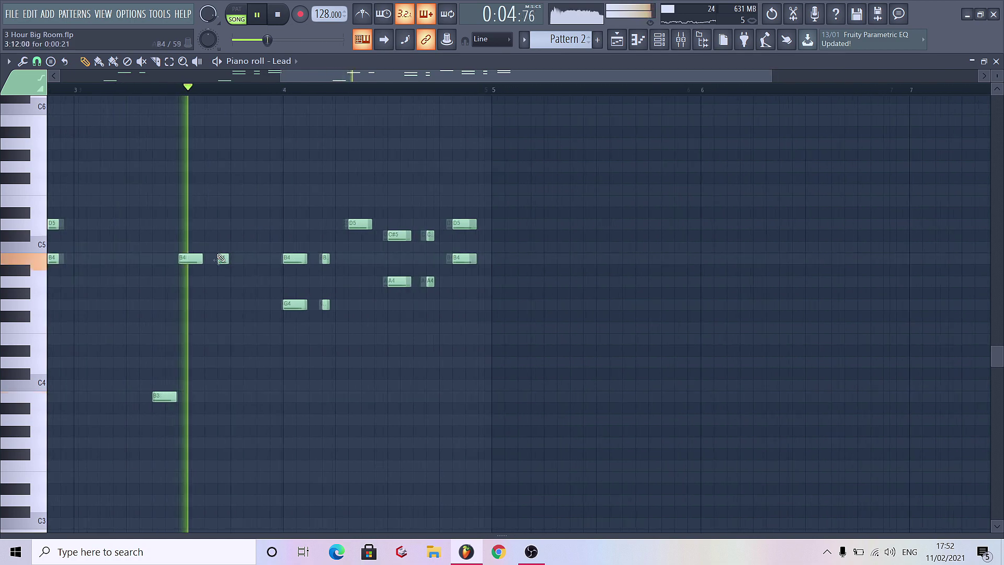
scroll(221, 258, "up", 1, "ctrl")
left_click(253, 223)
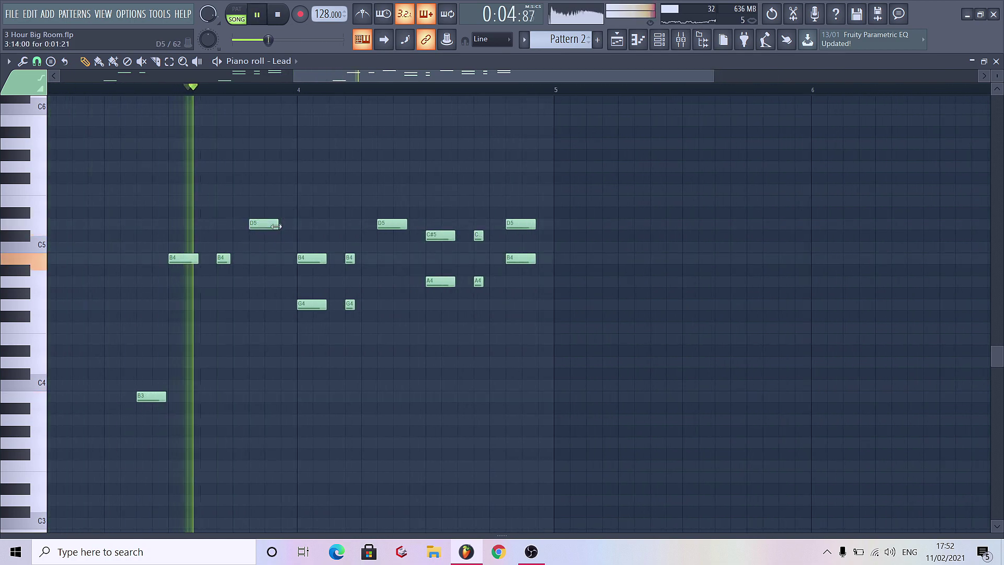
Step: Trim the ends of the Pattern 2 and Pattern 1 playlist clips to one beat before bar 8
left_click(617, 39)
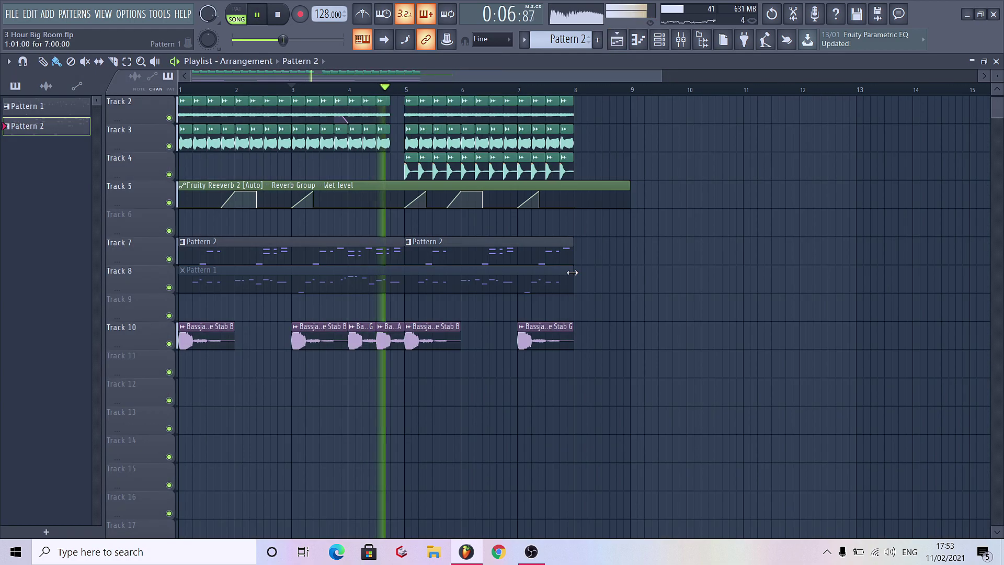
left_click_drag(567, 240, 559, 285)
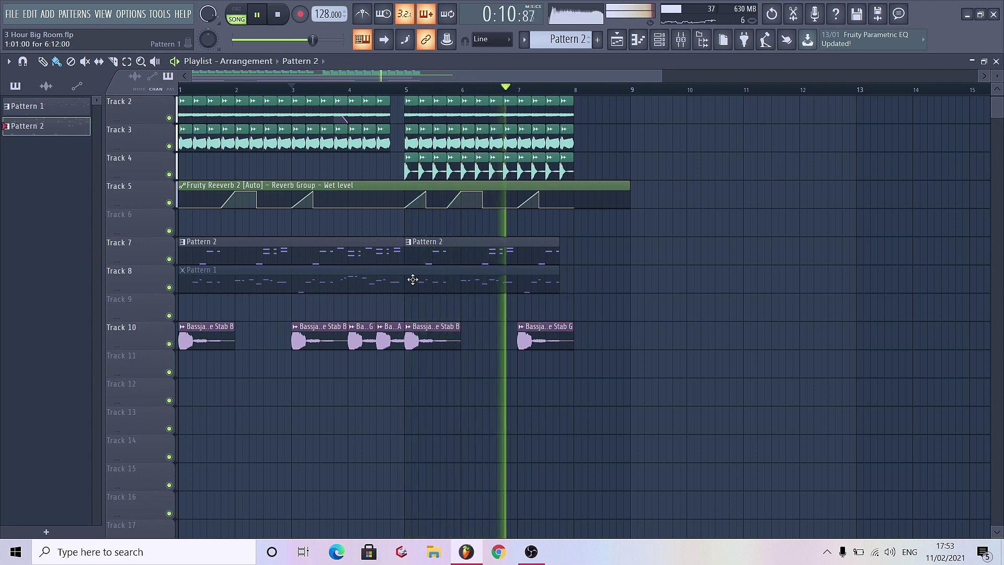
key("space")
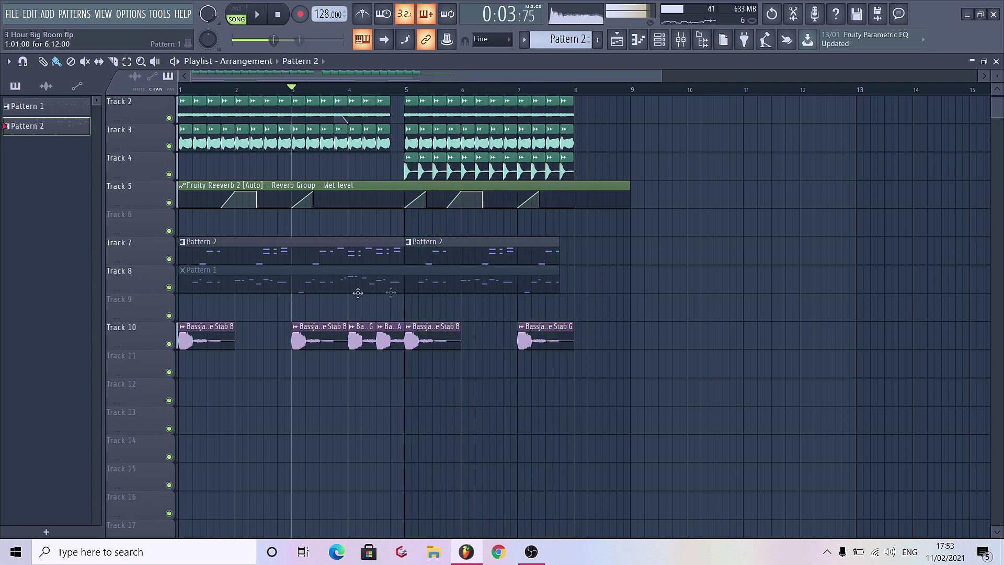
Step: Solo Track 8 and audition the original lead in Pattern 1 from the start
right_click(170, 287)
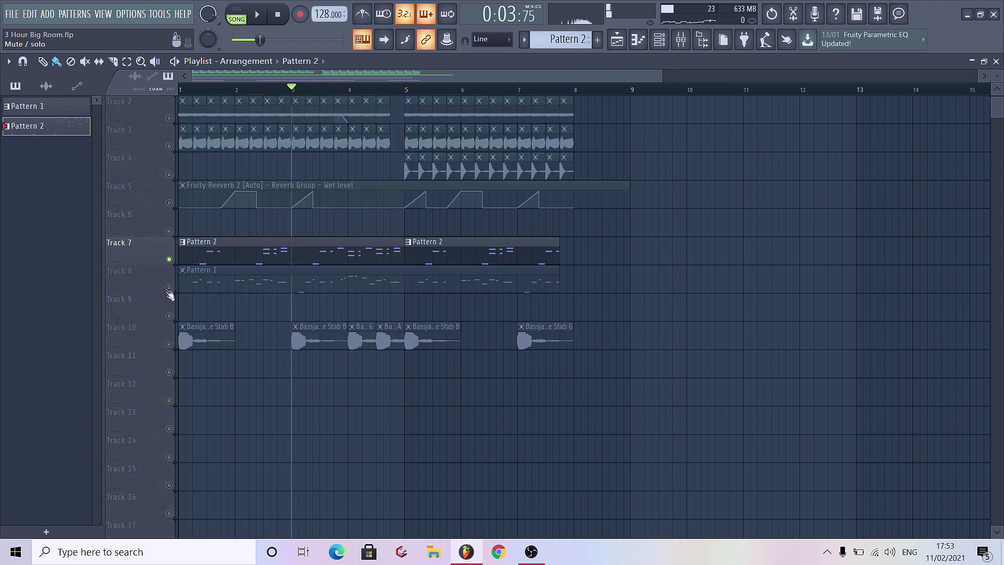
left_click(209, 279)
key("space")
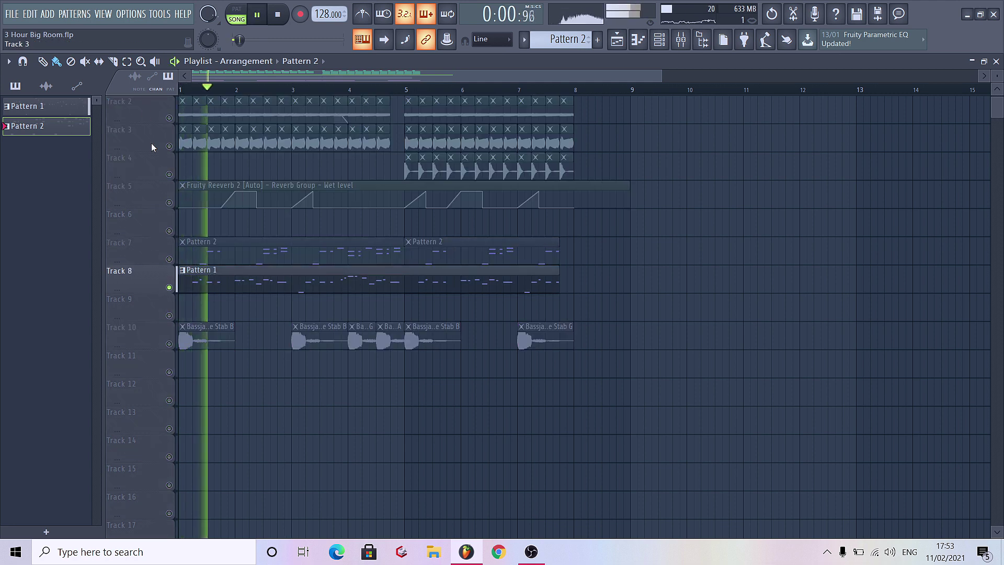
Step: Stop playback and delete Pattern 1 from the project
left_click(217, 275)
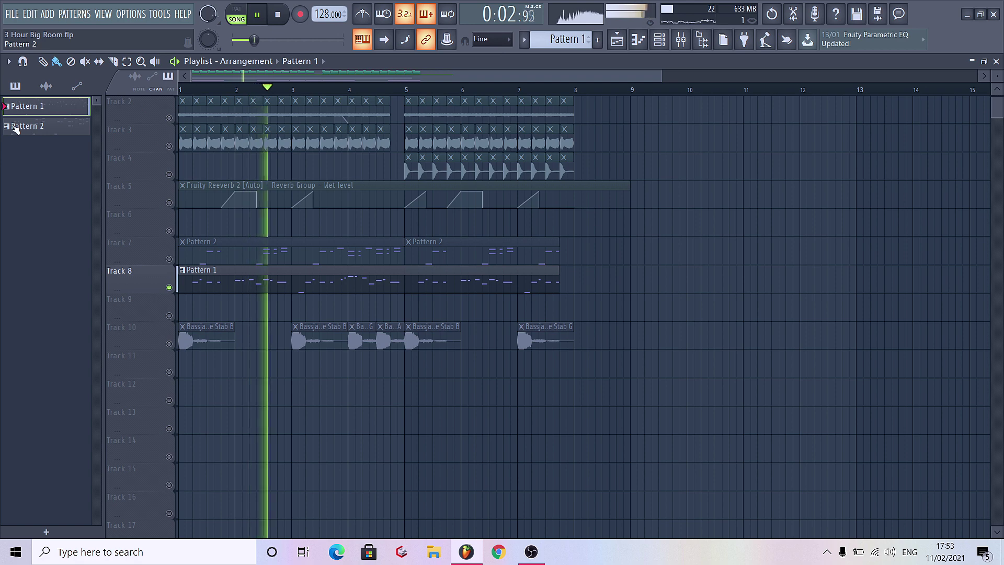
key("space")
right_click(23, 107)
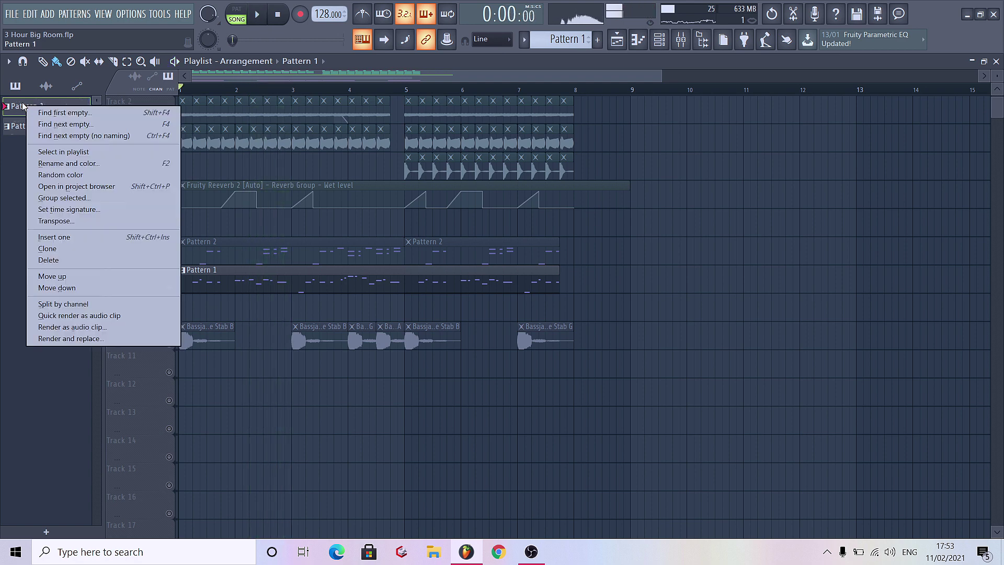
left_click(48, 260)
Step: Rename Pattern 2 as Drop Leads and colour it violet to match the Bassjackers stabs
right_click(182, 243)
left_click(214, 312)
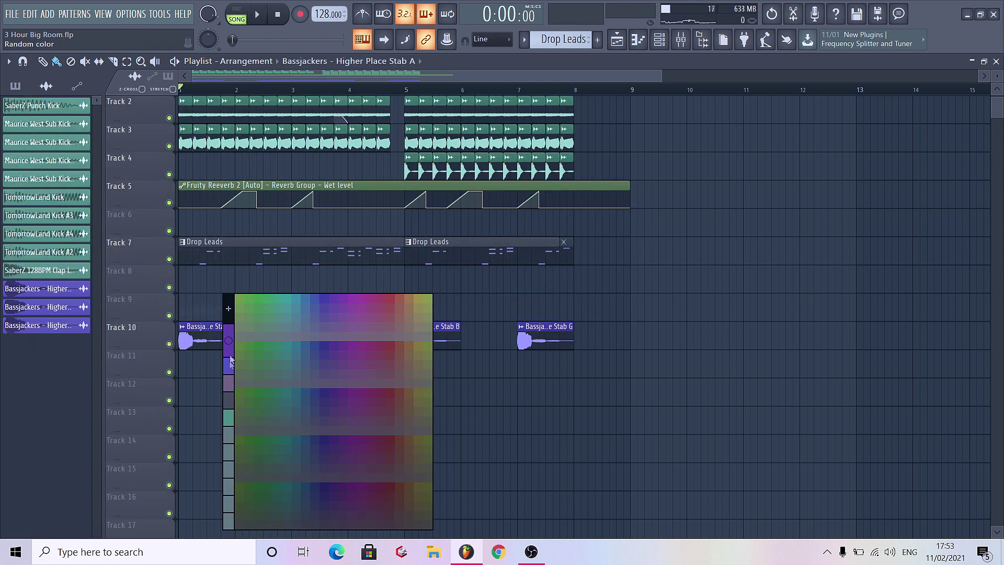
left_click(230, 360)
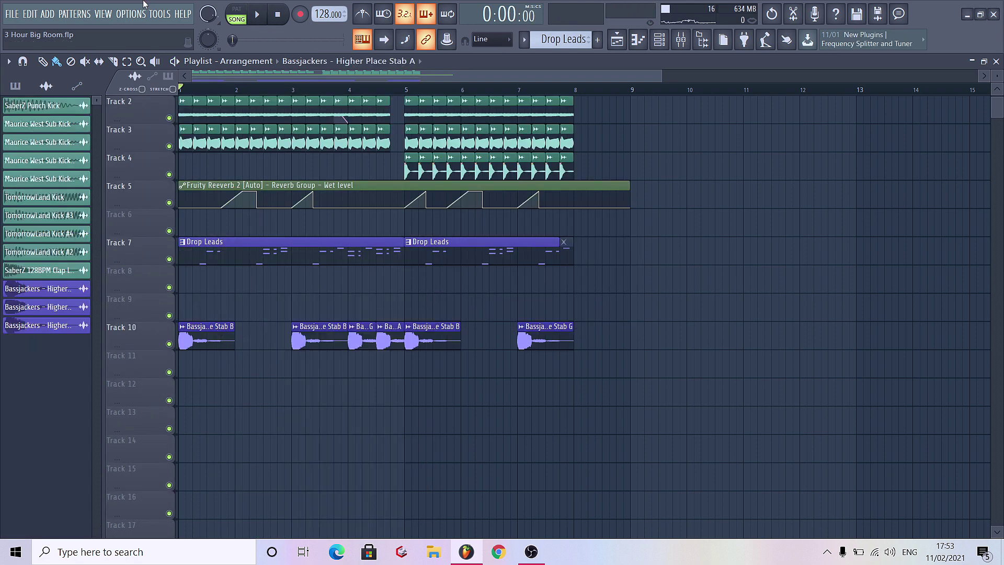
Step: Reorder the channel rack so the clap follows the kicks and the Maurice West pitch automation sits below the stabs
left_click(655, 40)
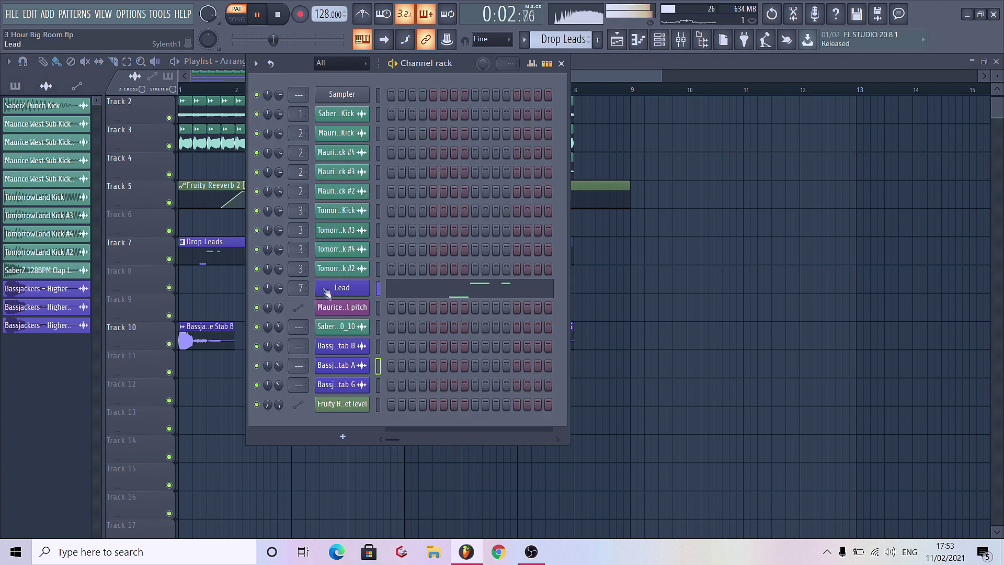
left_click_drag(335, 328, 347, 389)
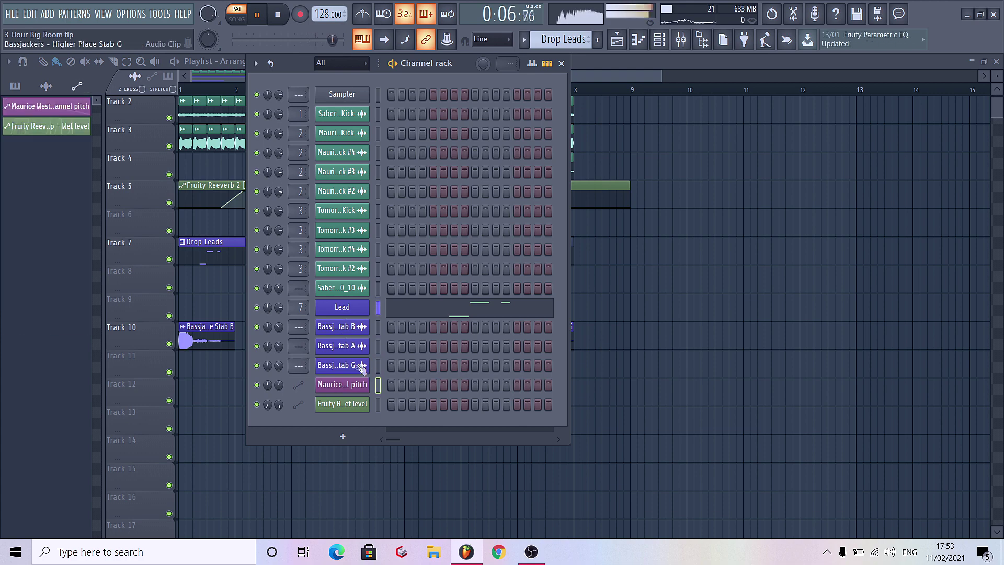
key("space")
Step: Add a Sylenth1 channel, load the BM Soundbank bank and view its presets
left_click(47, 14)
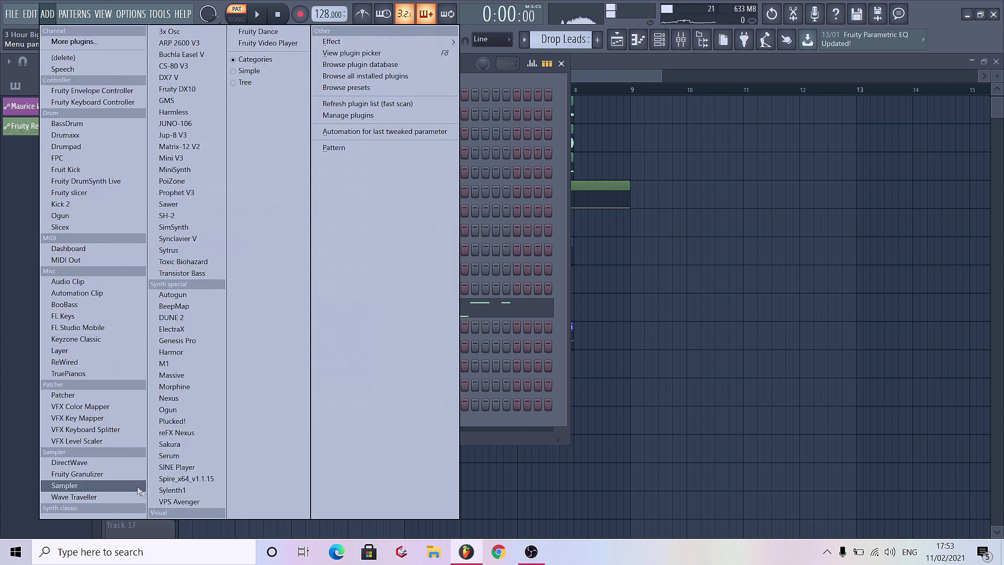
left_click(176, 492)
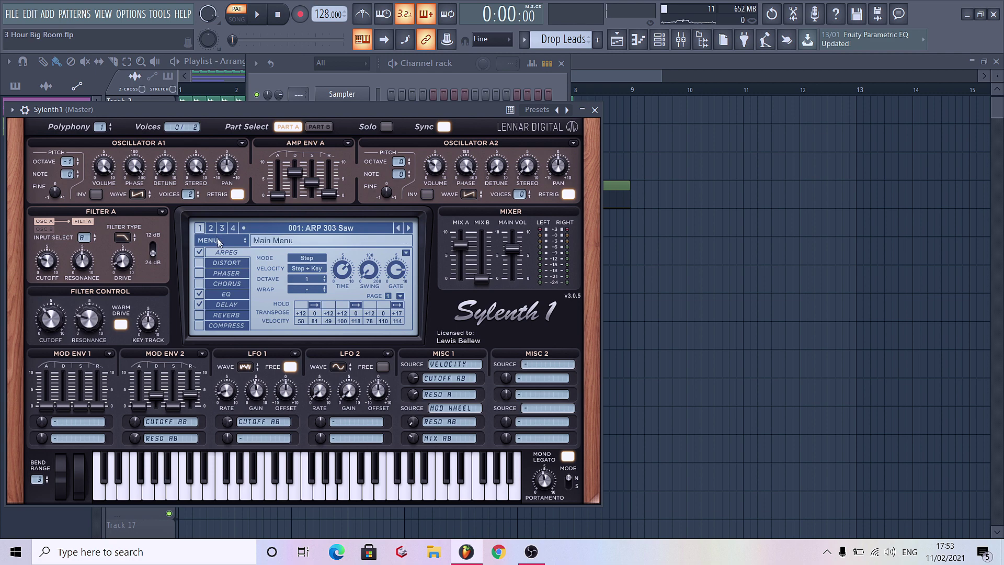
left_click(219, 242)
mouse_move(235, 264)
mouse_move(387, 265)
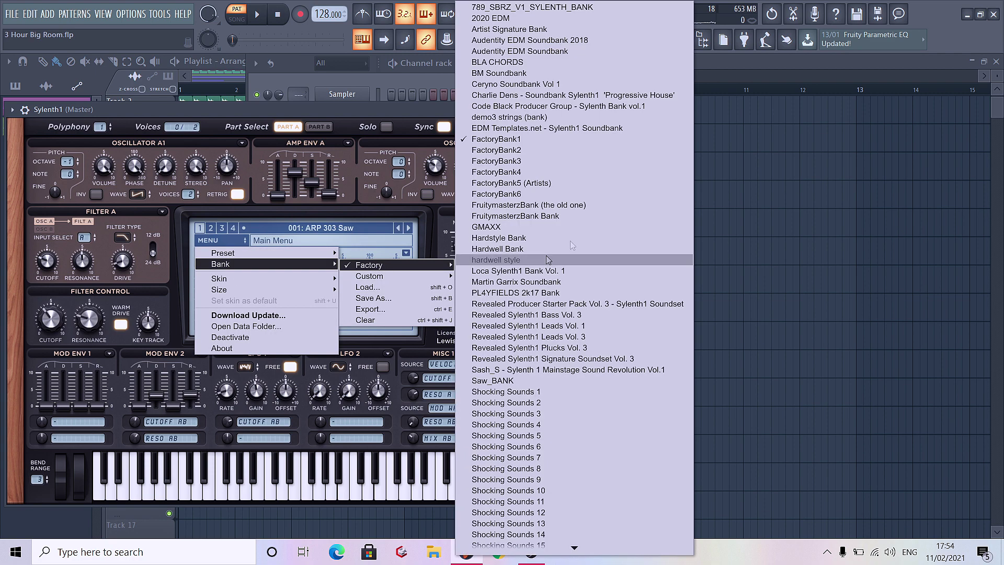
left_click(505, 73)
left_click(293, 236)
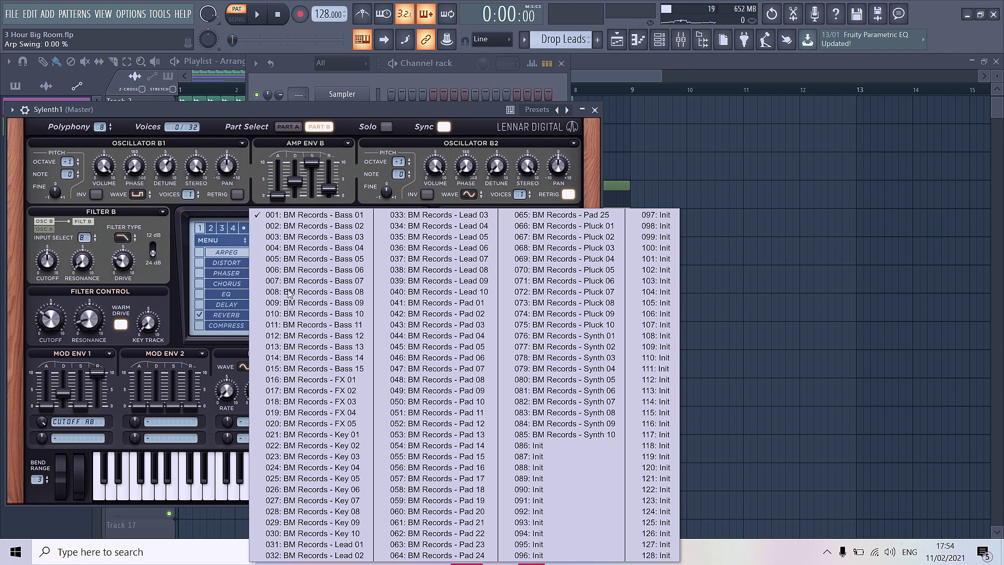
Step: Load the Aggro Saw preset from Ceryno Soundbank Vol 1 and turn off its reverb
left_click(208, 241)
mouse_move(244, 269)
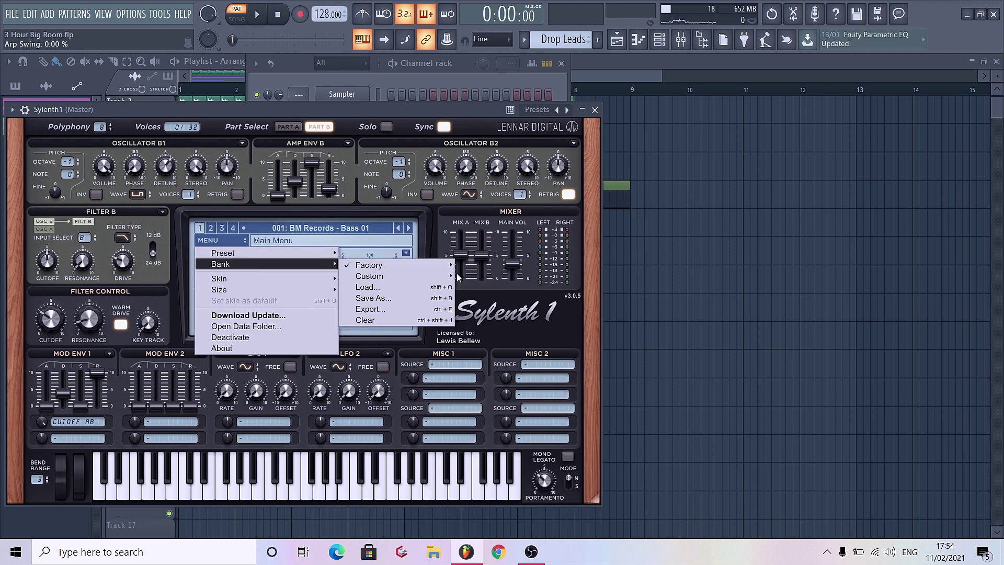
mouse_move(456, 276)
left_click(501, 82)
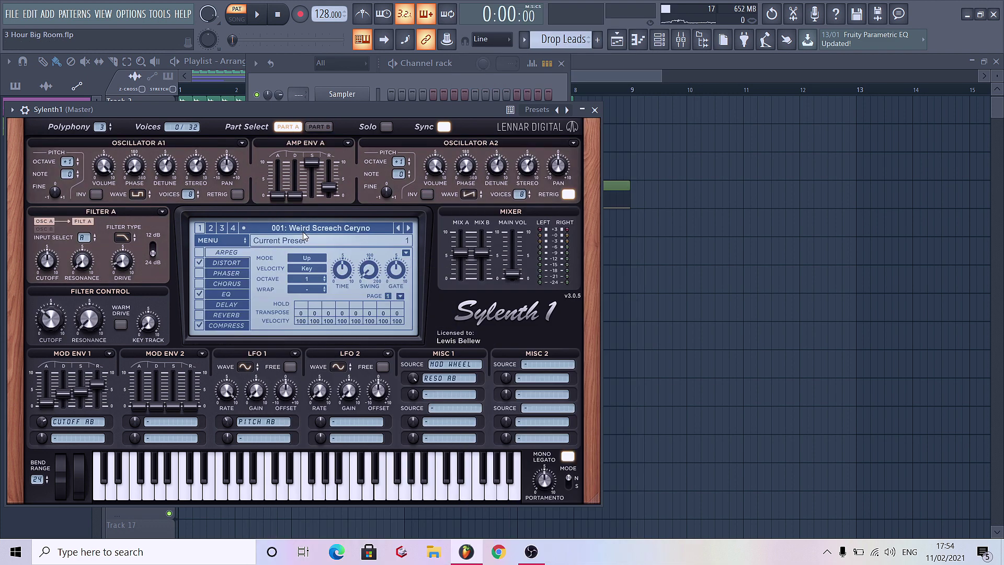
left_click(305, 236)
left_click(314, 376)
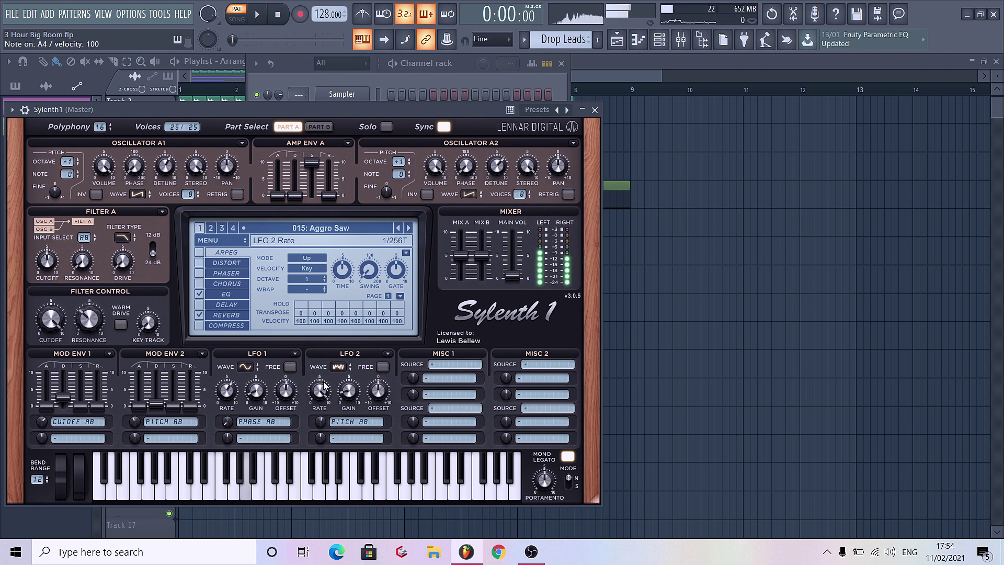
left_click(199, 316)
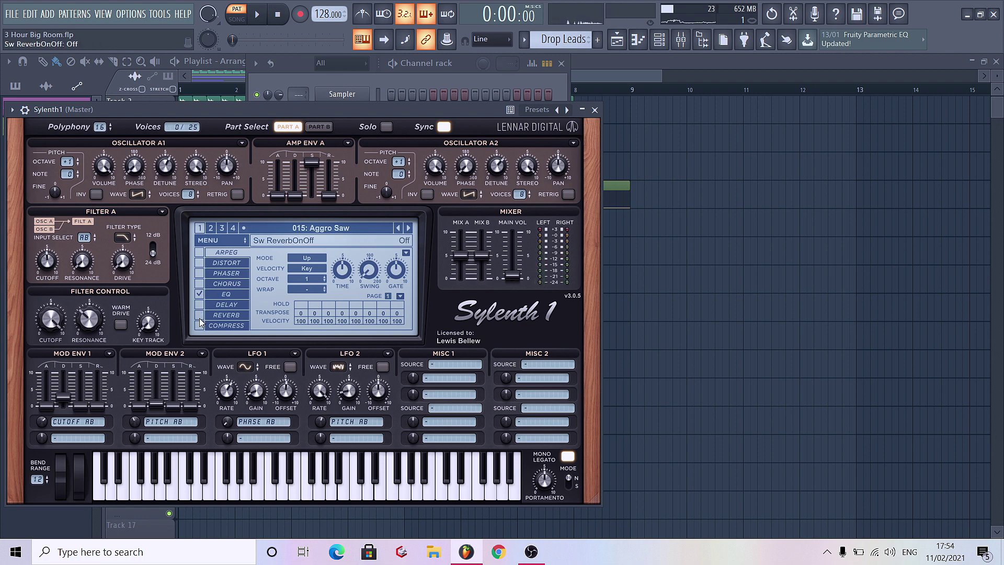
left_click(594, 110)
Step: Copy the Lead's single notes and the lower note of each pair into the new Sylenth1 channel
left_click(418, 310)
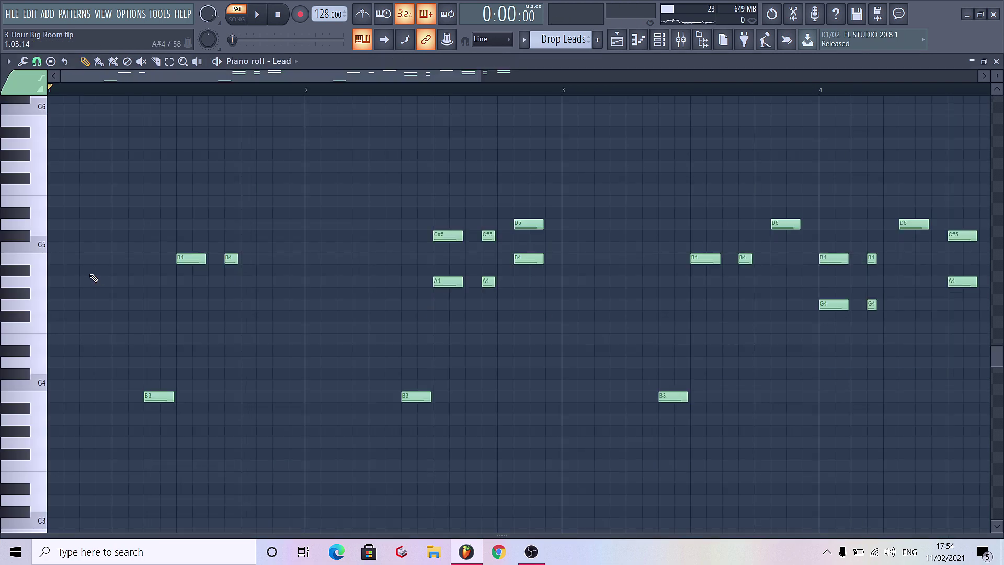
scroll(89, 278, "up", 3)
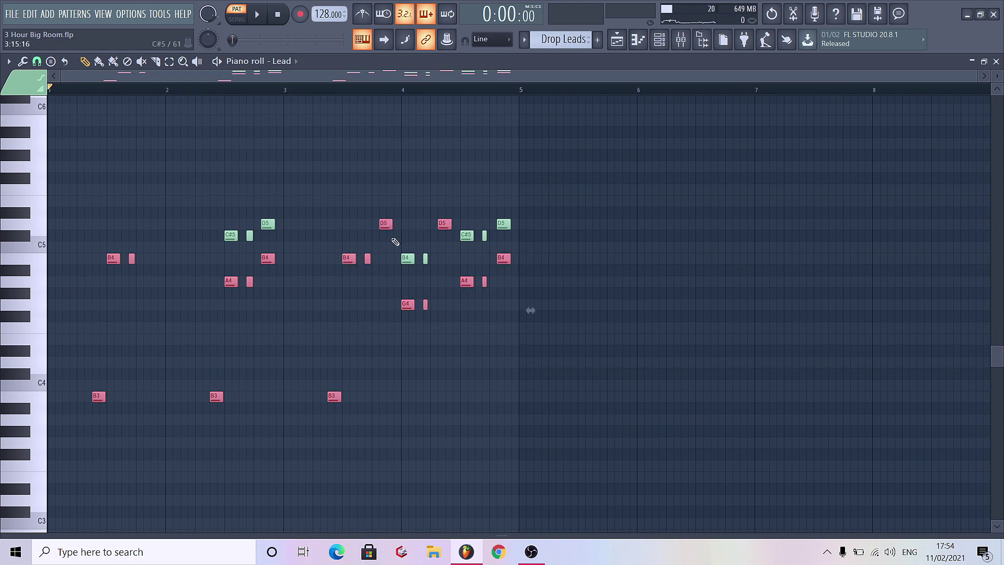
left_click(659, 39)
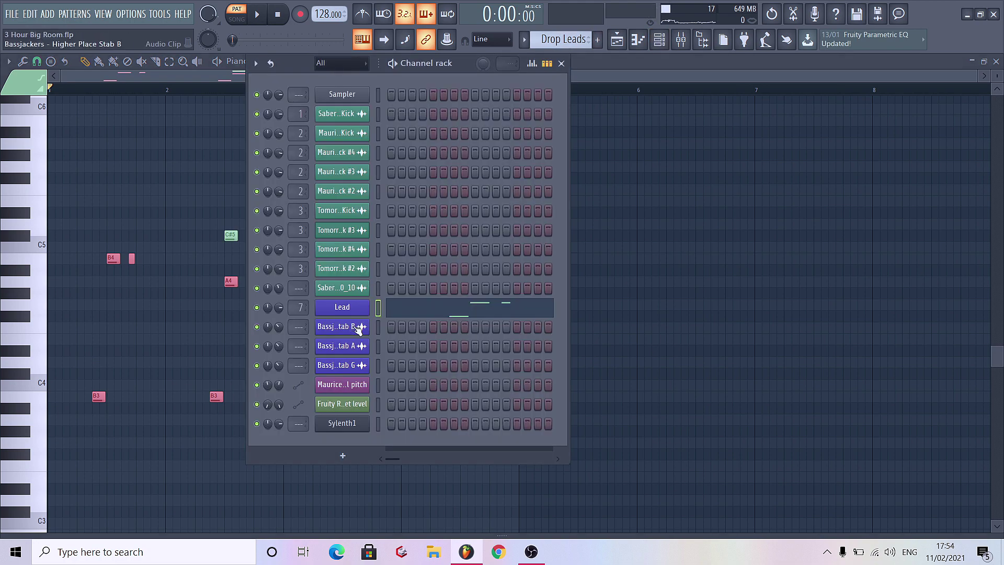
right_click(351, 429)
left_click(381, 388)
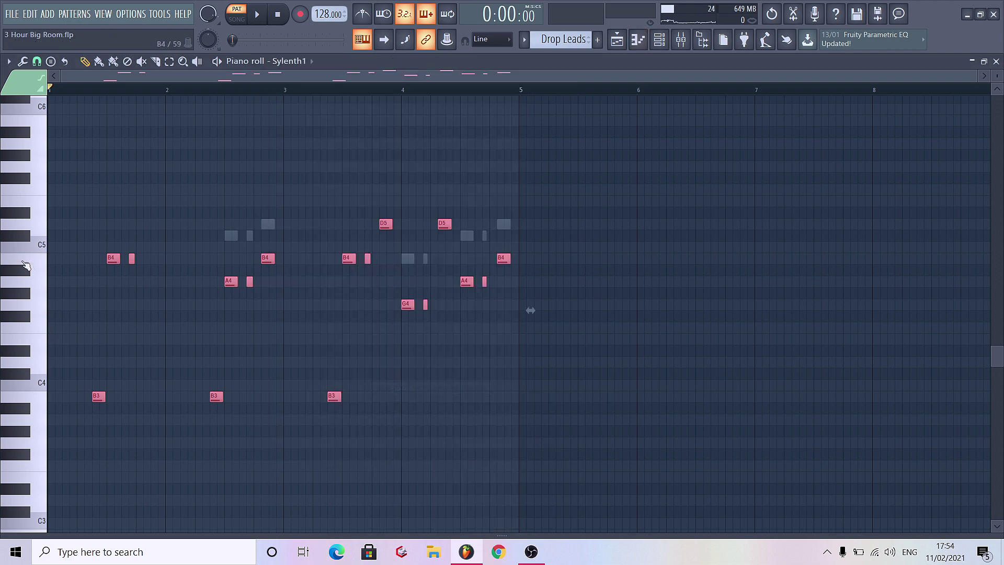
Step: Solo the new Sylenth1 channel and start playback of the Drop Leads pattern
left_click(659, 40)
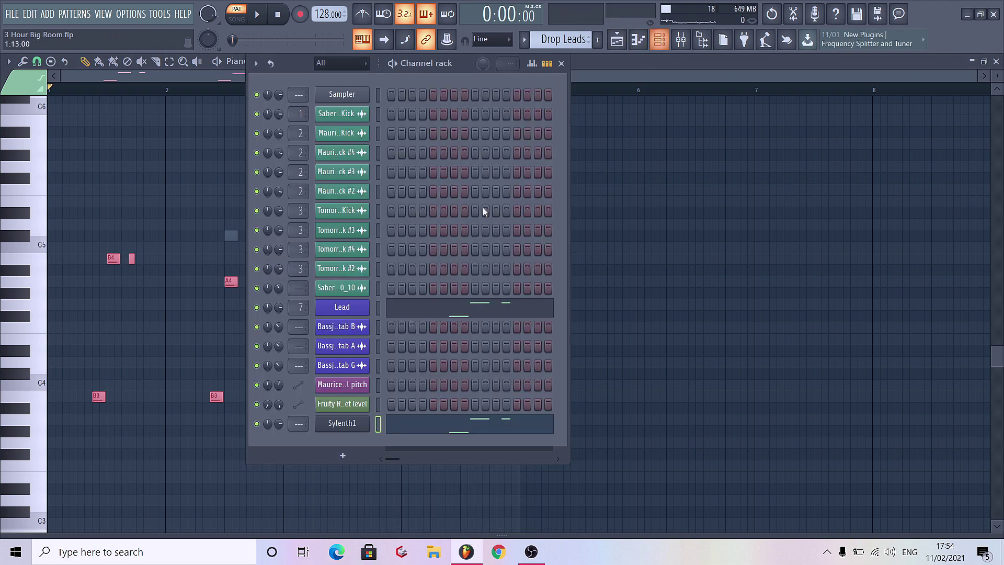
right_click(256, 424)
key("space")
Step: Rename the Sylenth1 channel as Lead 2, colour it violet and place it directly below Lead
right_click(345, 424)
left_click(387, 406)
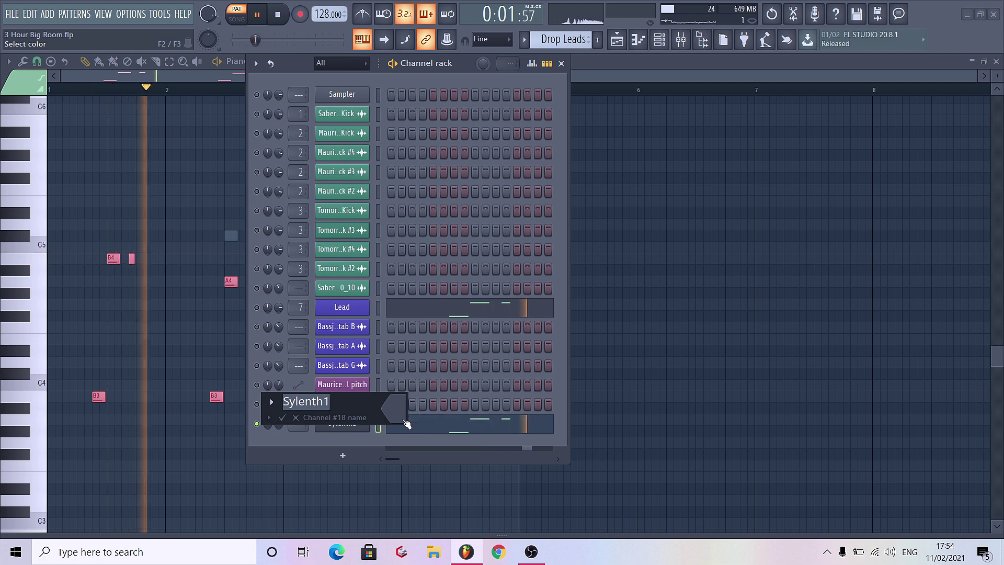
type("Lead 2")
left_click(405, 420)
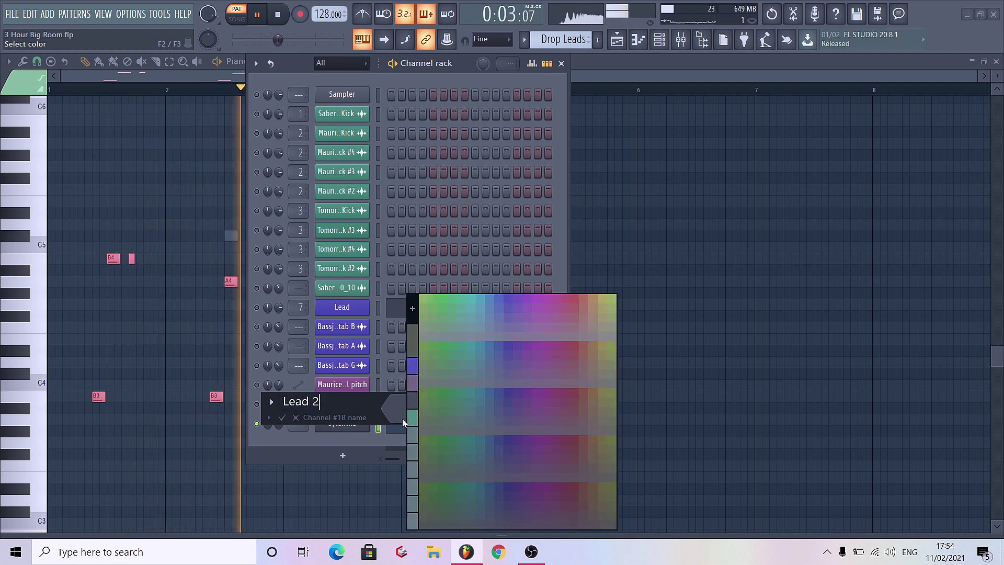
left_click(418, 368)
left_click_drag(347, 426, 347, 328)
Step: Link Lead 2 to mixer track 8, route it only to Group 1 and lower its fader slightly
left_click(681, 39)
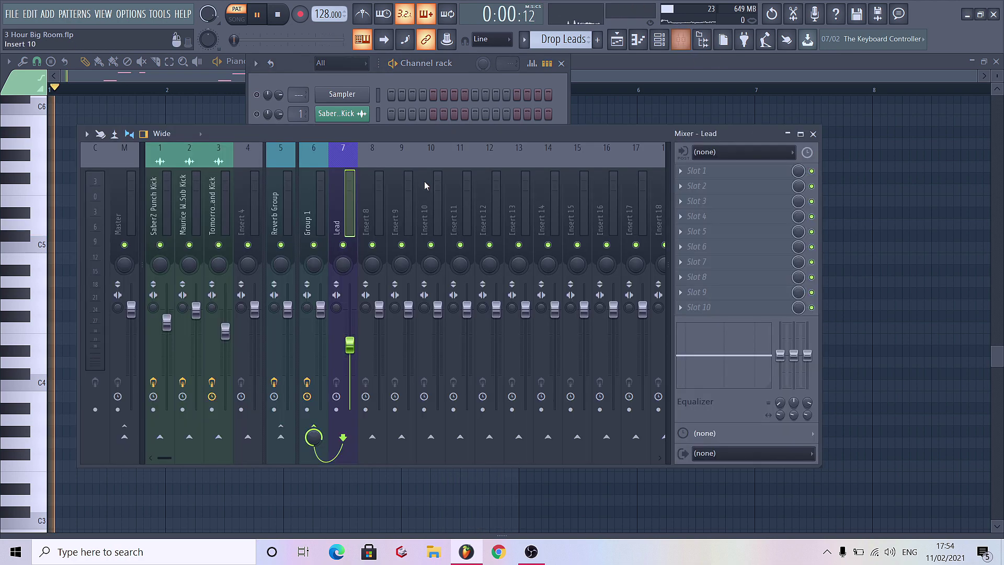
left_click(372, 203)
key("ctrl+l")
right_click(314, 437)
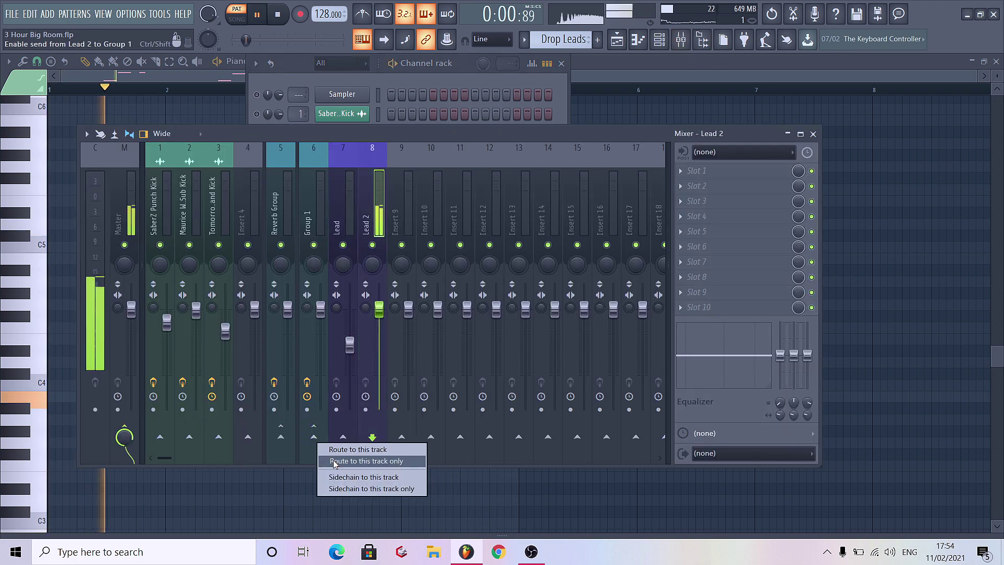
left_click(348, 460)
left_click_drag(379, 310, 380, 325)
Step: In Lead 2, raise the pair of A4 notes in bar 2 to C#5 and the following B4 to D5
left_click(605, 495)
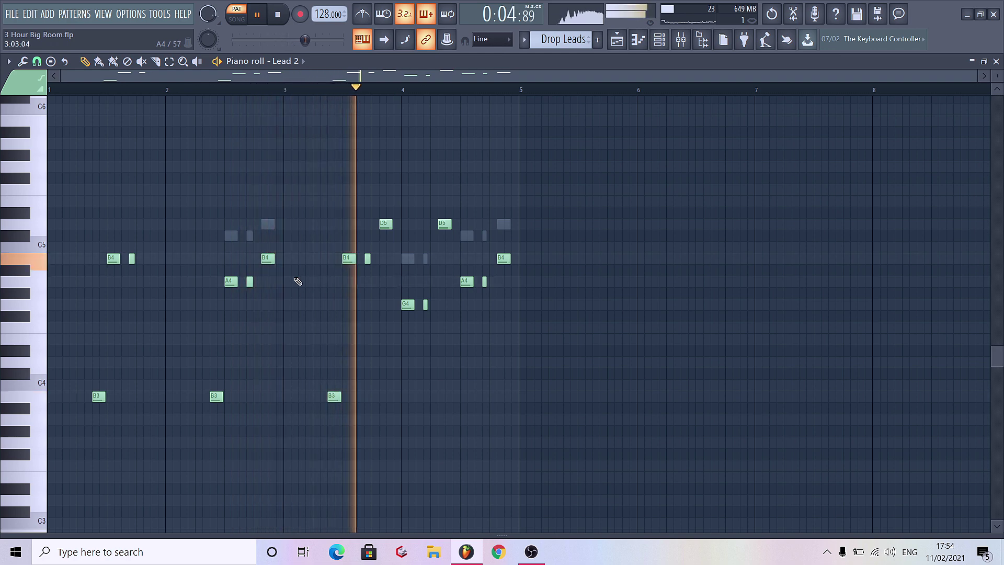
left_click_drag(260, 284, 232, 288)
key("shift+Up")
key("shift+Up")
key("shift+Up")
key("shift+Up")
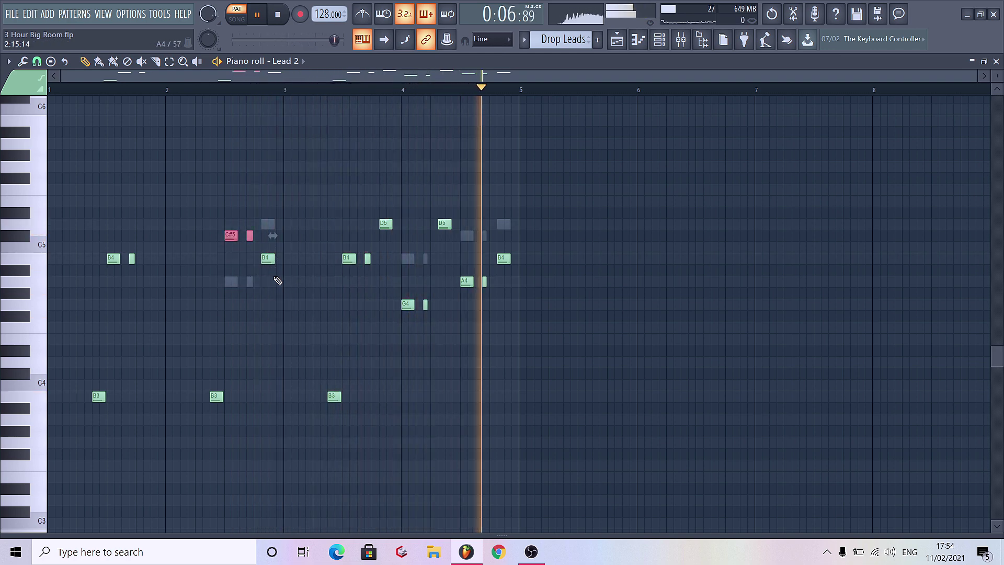
left_click_drag(268, 258, 267, 223)
Step: Try raising the two G4 notes at the start of bar 4 to A#4, and return them to G4
left_click_drag(399, 298, 473, 312)
key("shift+Up")
key("shift+Up")
key("shift+Up")
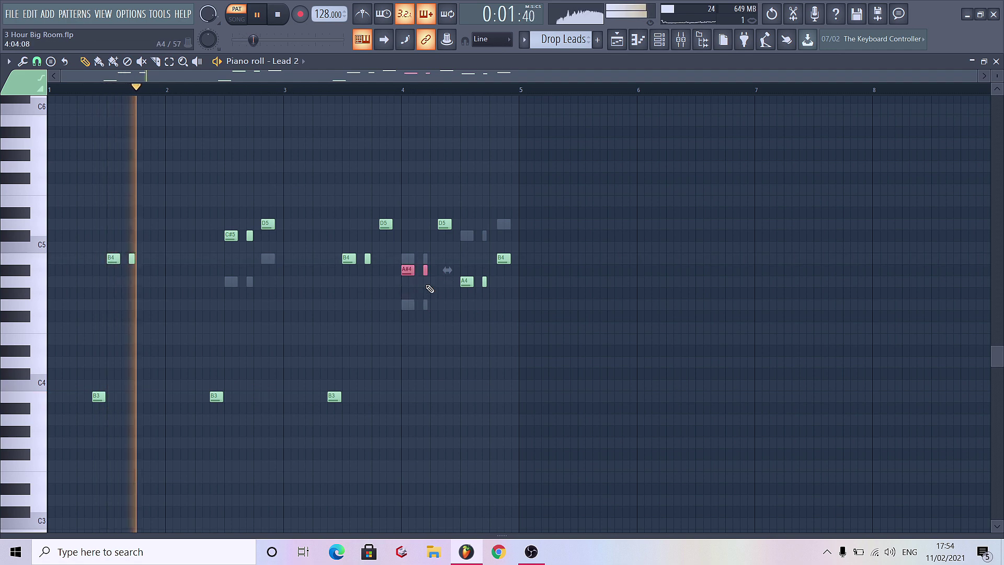
key("shift+Down")
key("shift+Down")
key("shift+Down")
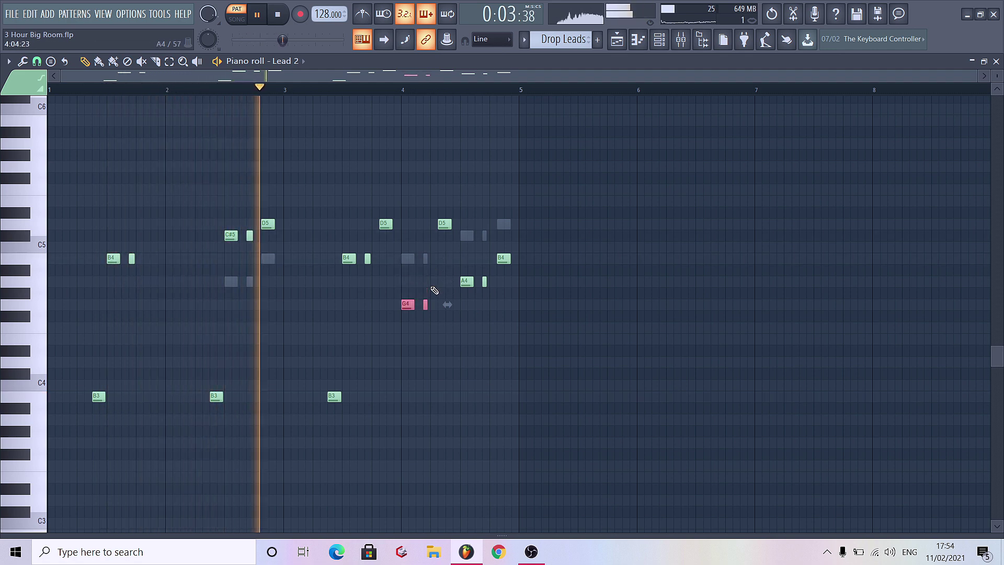
Step: Raise the pair of A4 notes in bar 4 to C#5 and the final B4 to D5
left_click_drag(455, 276, 493, 288)
key("shift+Up")
key("shift+Up")
key("shift+Up")
key("shift+Up")
left_click_drag(492, 252, 517, 265)
key("shift+Up")
key("shift+Up")
key("shift+Up")
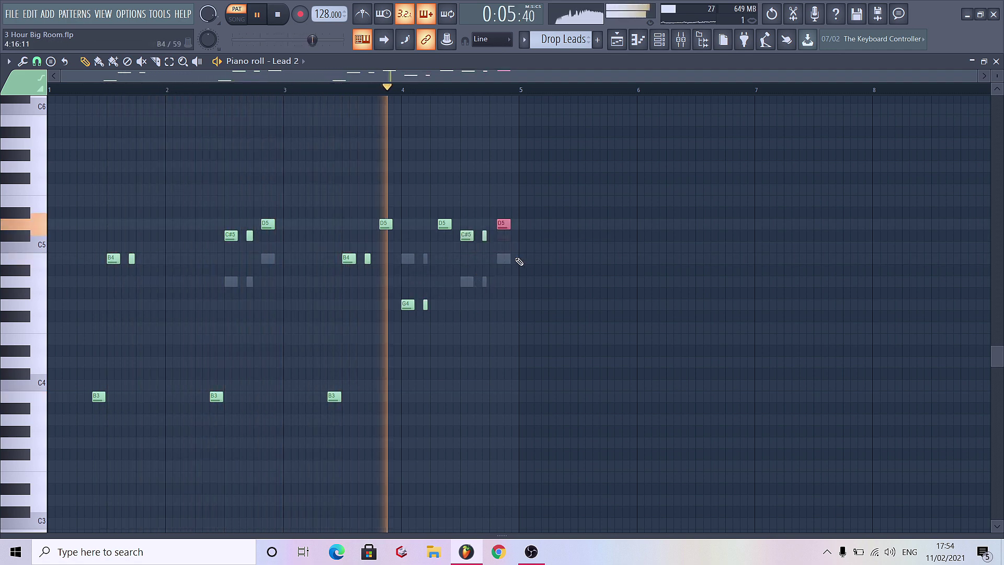
left_click(580, 180)
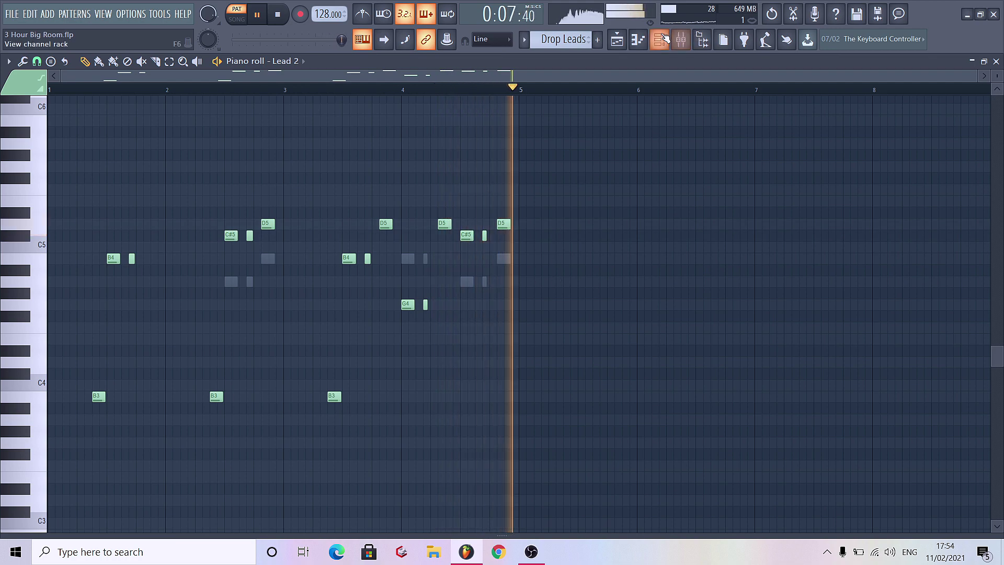
Step: Unmute the Lead channel and audition it together with Lead 2 from the start of the pattern
key("space")
key("F6")
left_click(256, 307)
key("space")
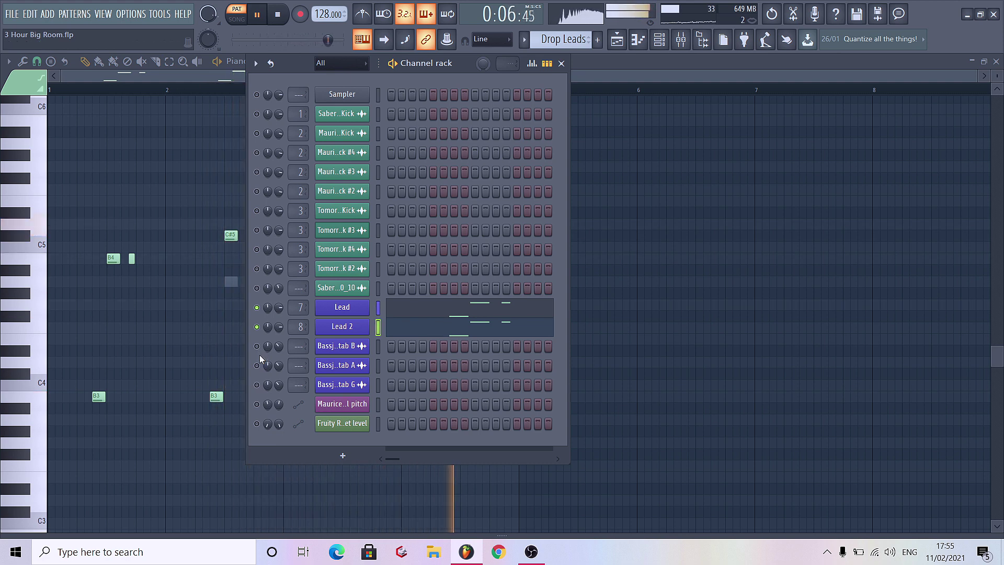
key("space")
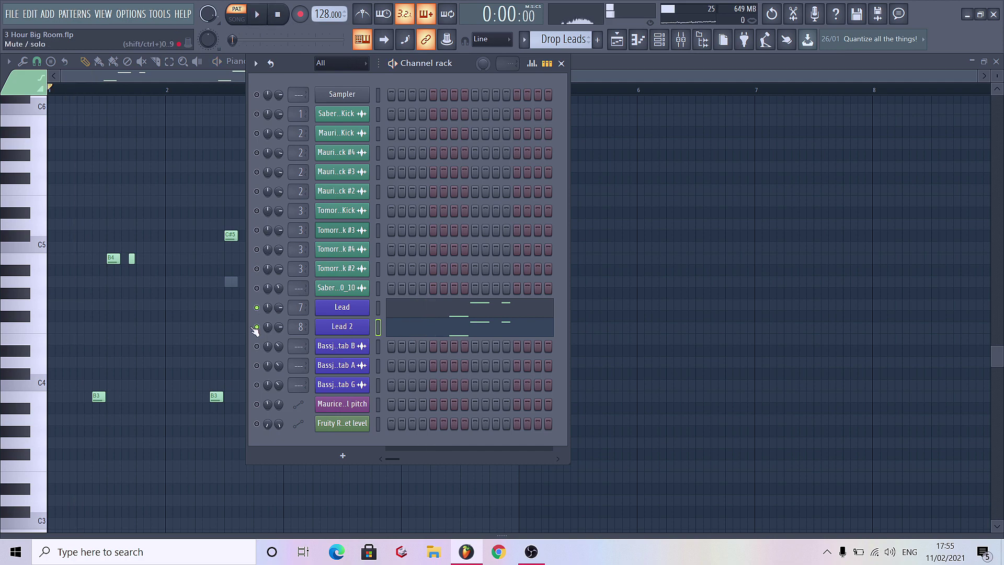
Step: Add another Sylenth1 channel and load the 789_SBRZ_V1_SYLENTH_BANK bank into it
left_click(50, 12)
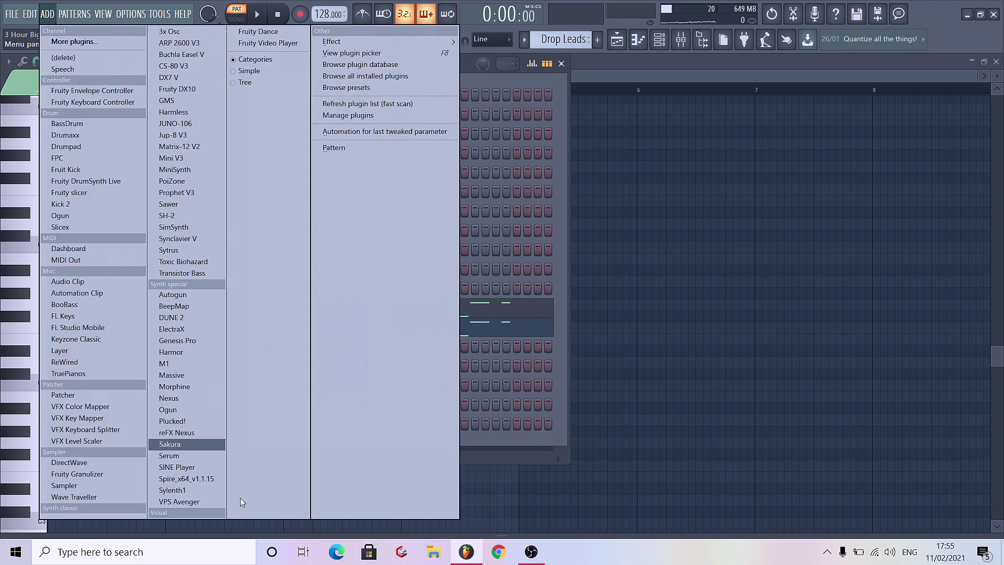
left_click(174, 490)
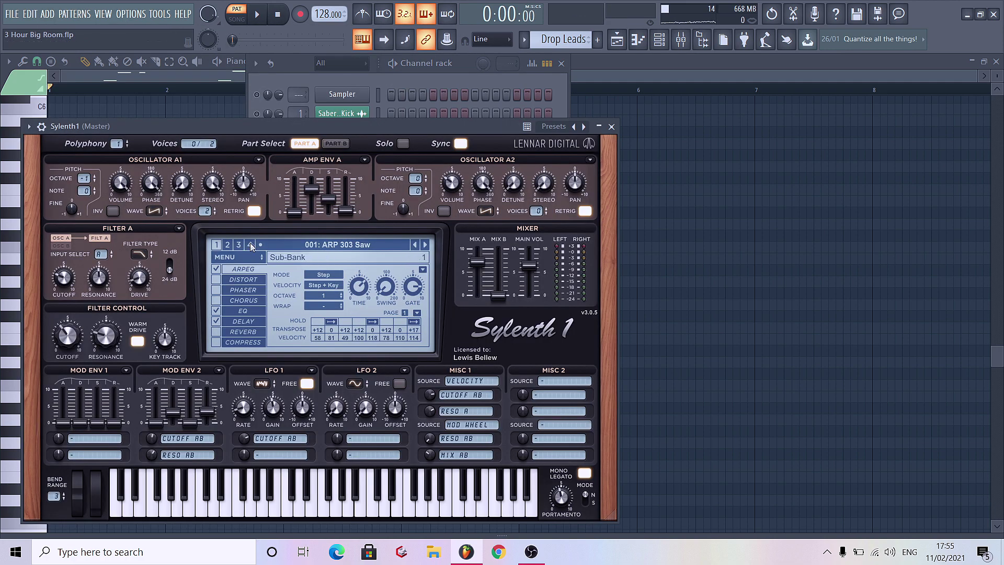
left_click(238, 256)
left_click(237, 281)
left_click(386, 281)
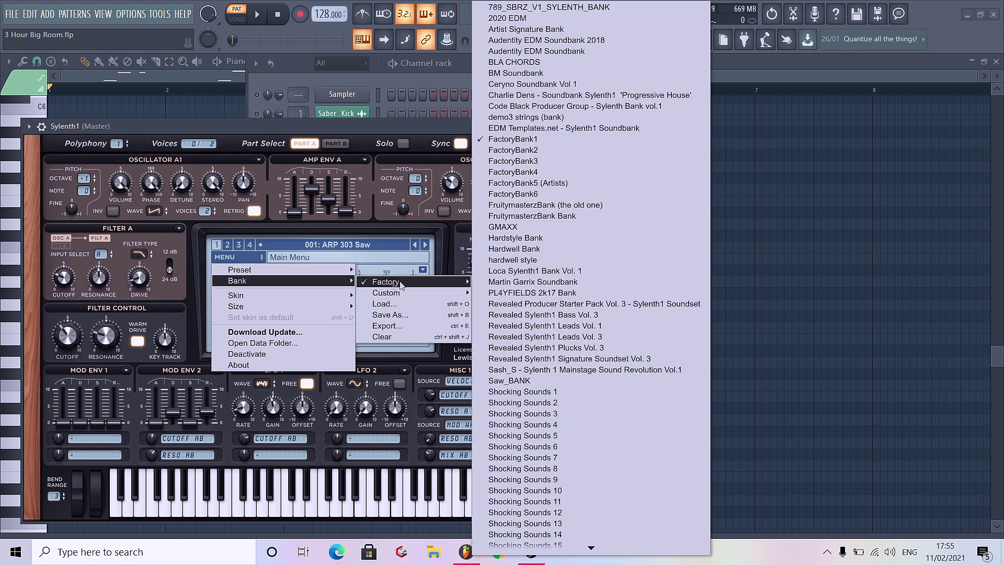
left_click(566, 7)
Step: Browse the bank's SaberZ Lead presets, choose one for the new layer and close the synth
left_click(423, 245)
left_click(424, 244)
left_click(423, 245)
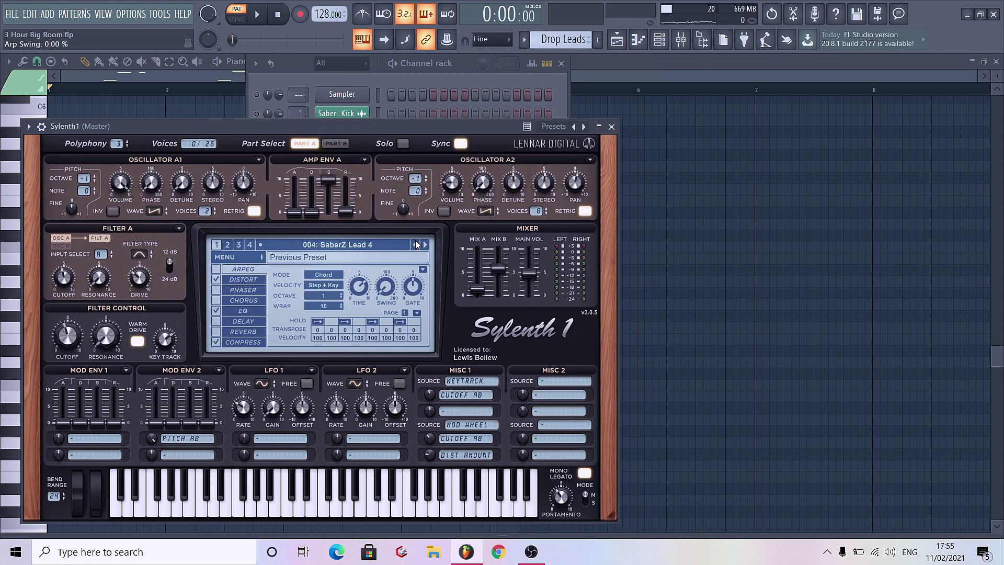
left_click(416, 244)
left_click(611, 127)
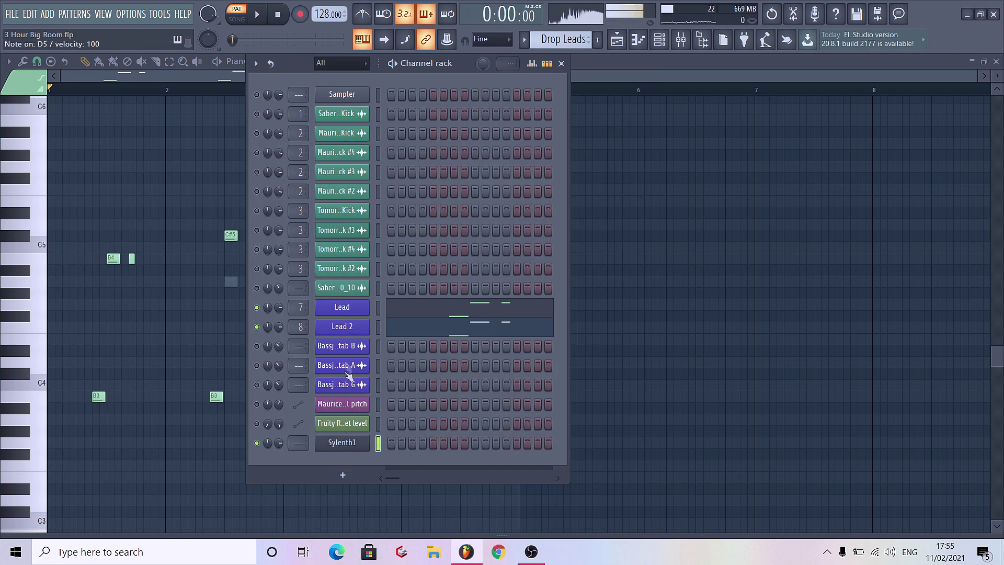
Step: Rename the new Sylenth1 channel as Lead 3 [Acid], colour it violet and place it below Lead 2
right_click(334, 442)
left_click(429, 414)
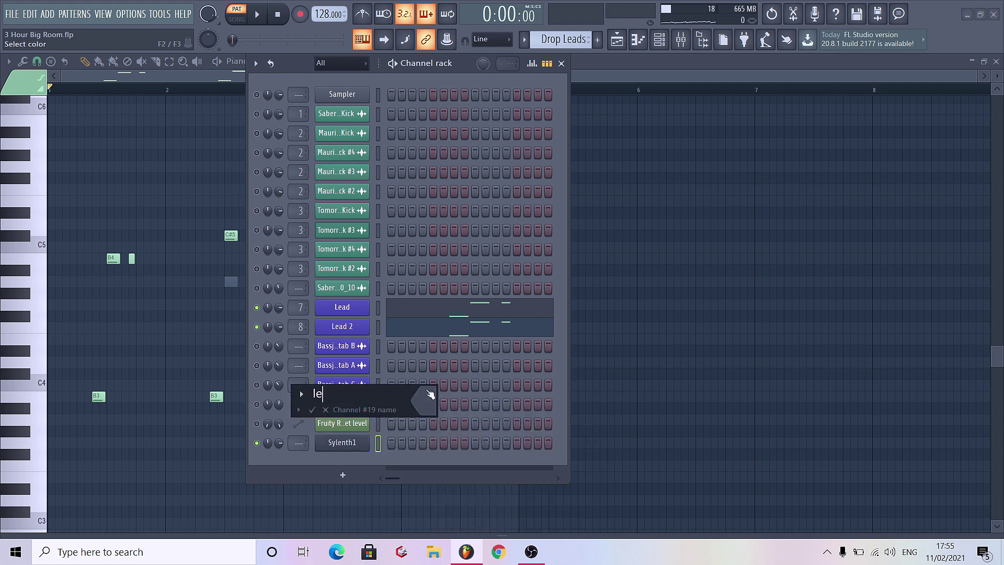
type("Lead 3 [A")
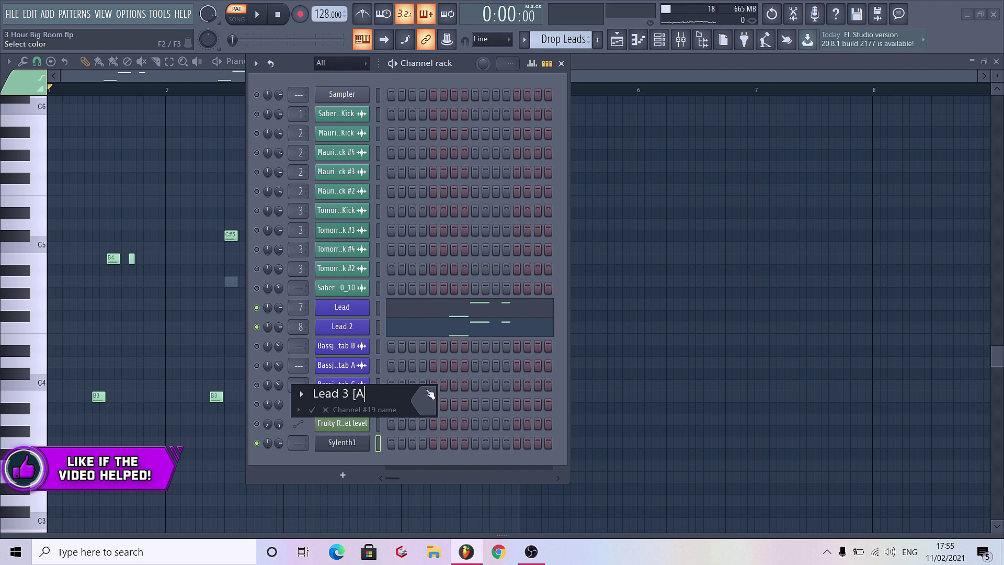
type("cid")
type("]")
key("Return")
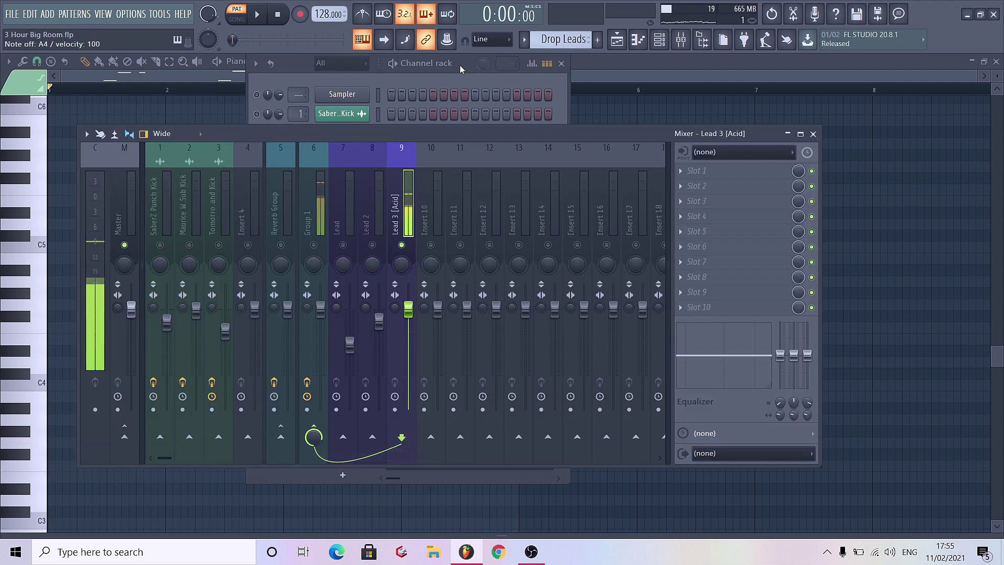
Step: Lower the Lead 3 [Acid] fader on mixer track 9 and bring back the channel rack
key("F6")
key("F9")
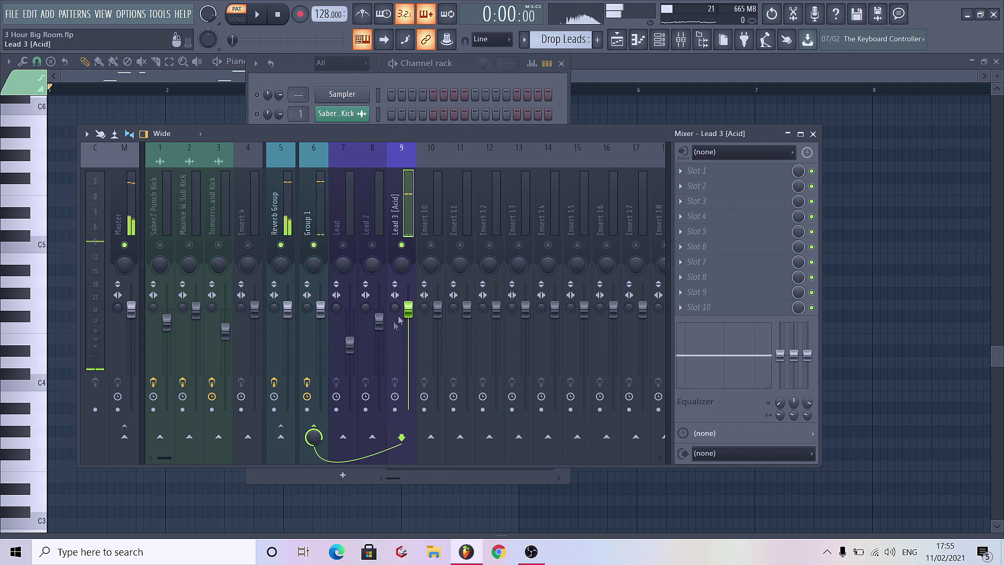
left_click_drag(409, 308, 409, 342)
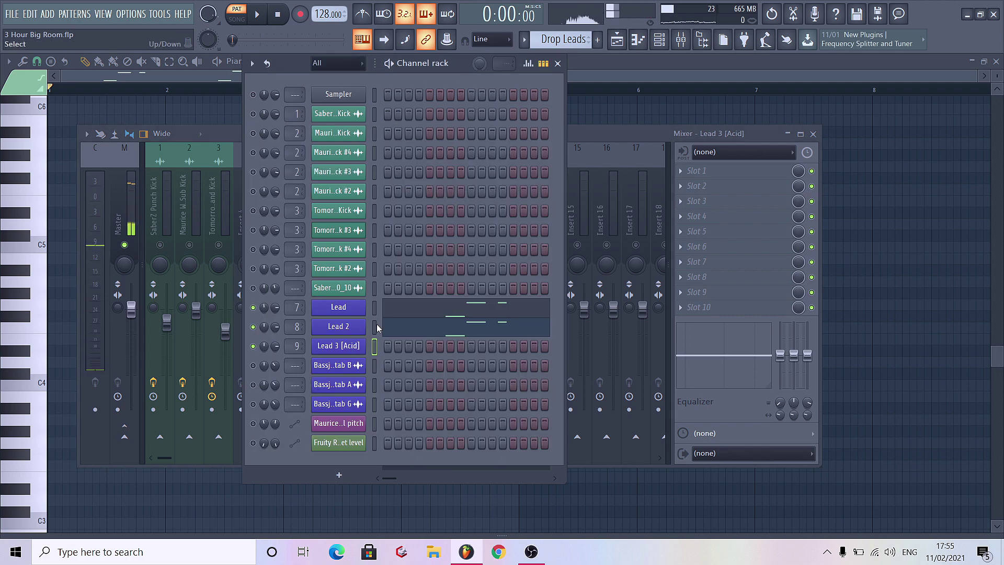
Step: Copy the selected lower B4, A4 and G4 melody notes from Lead into the Lead 3 [Acid] piano roll
left_click(423, 313)
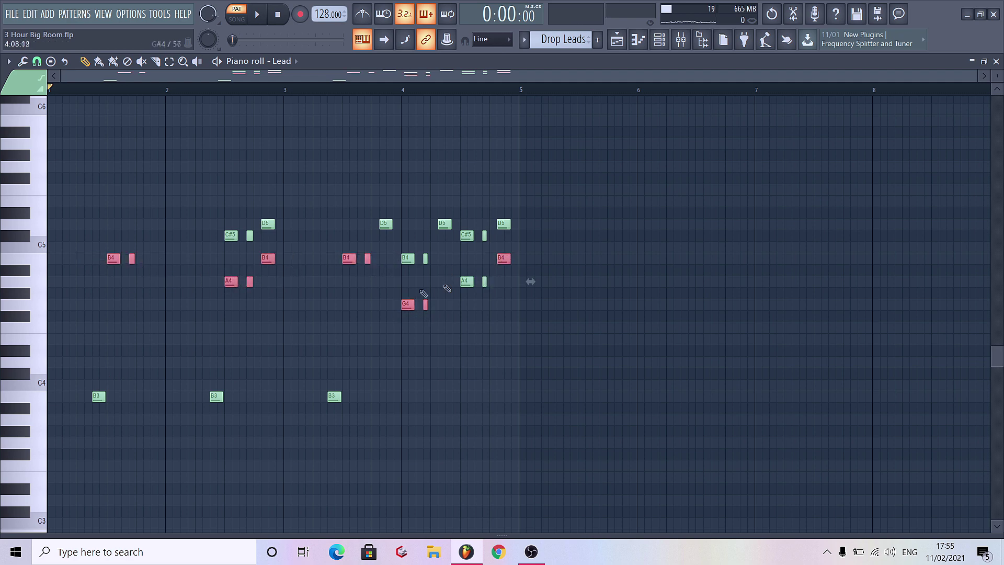
left_click(663, 43)
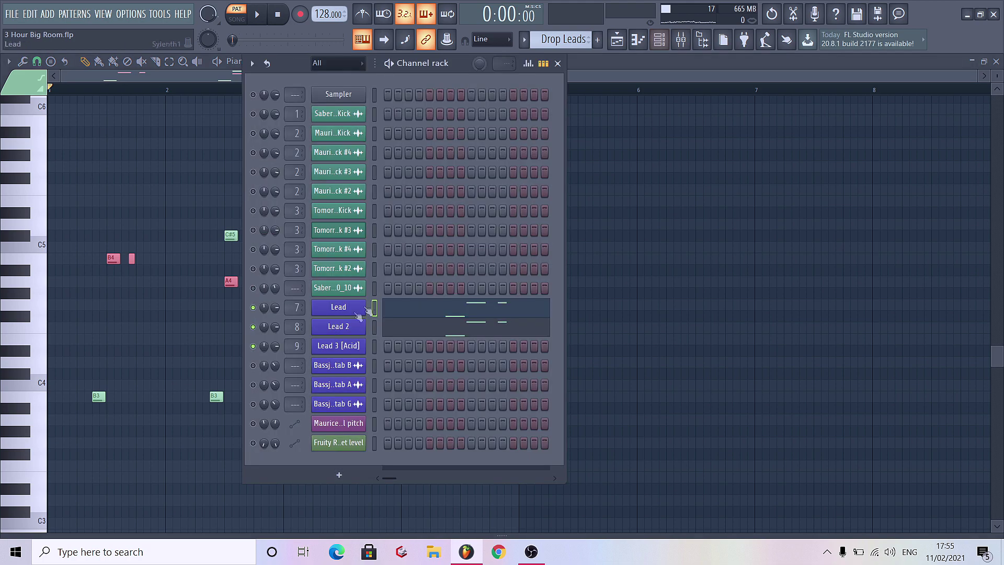
right_click(336, 345)
left_click(392, 346)
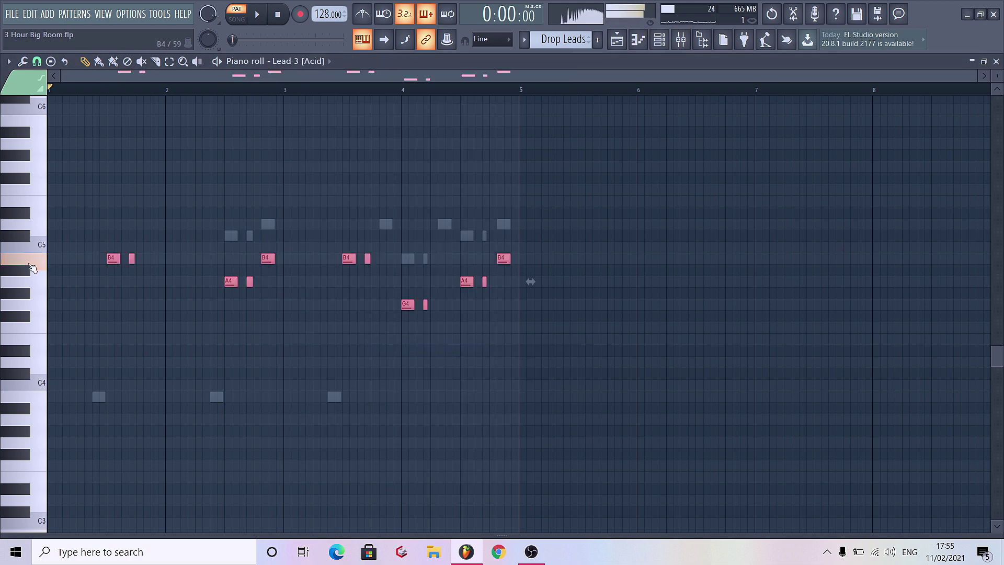
Step: Play the pattern and check the amp envelope release of Lead 3 [Acid] in synth parts A and B
key("space")
left_click(659, 40)
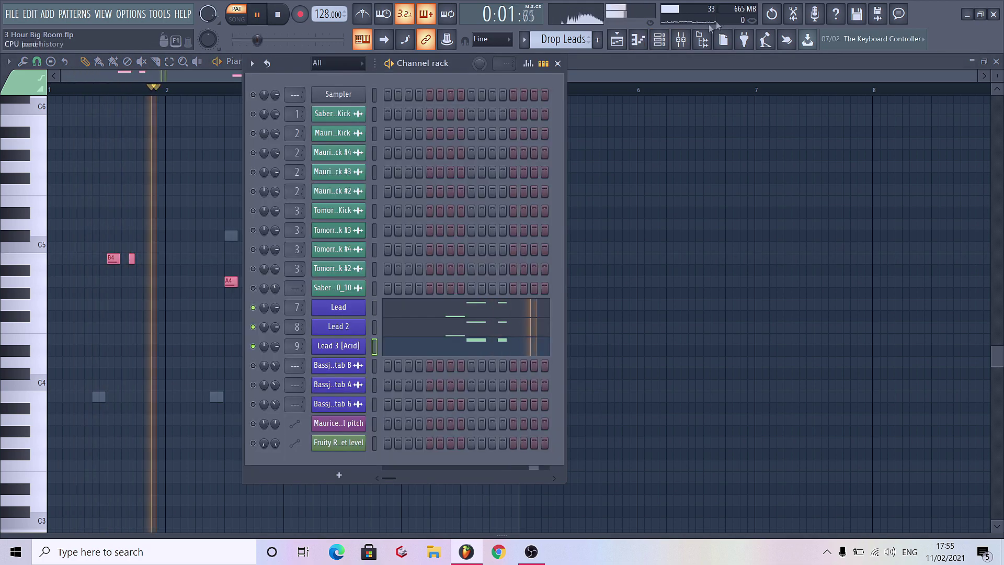
left_click(338, 346)
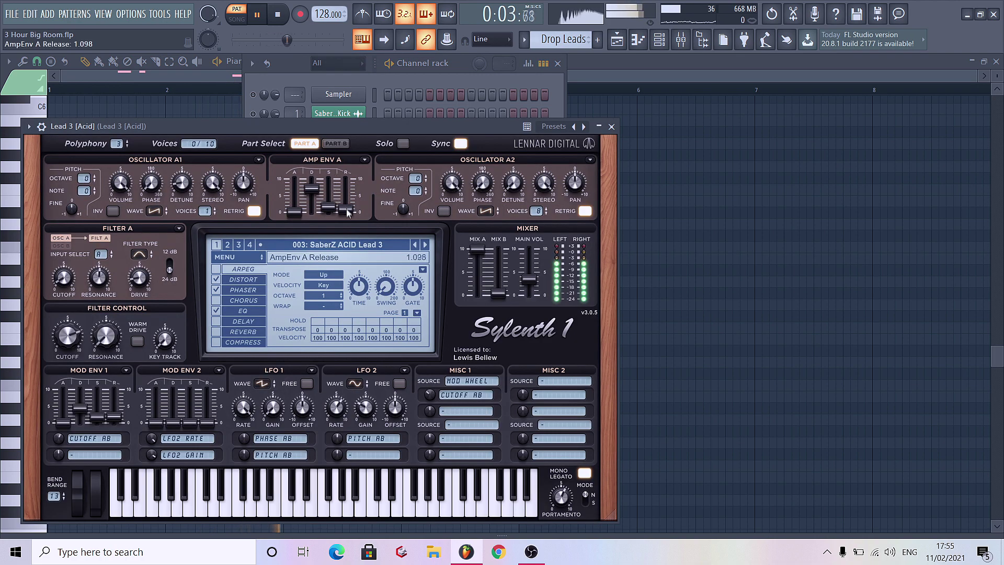
left_click(337, 144)
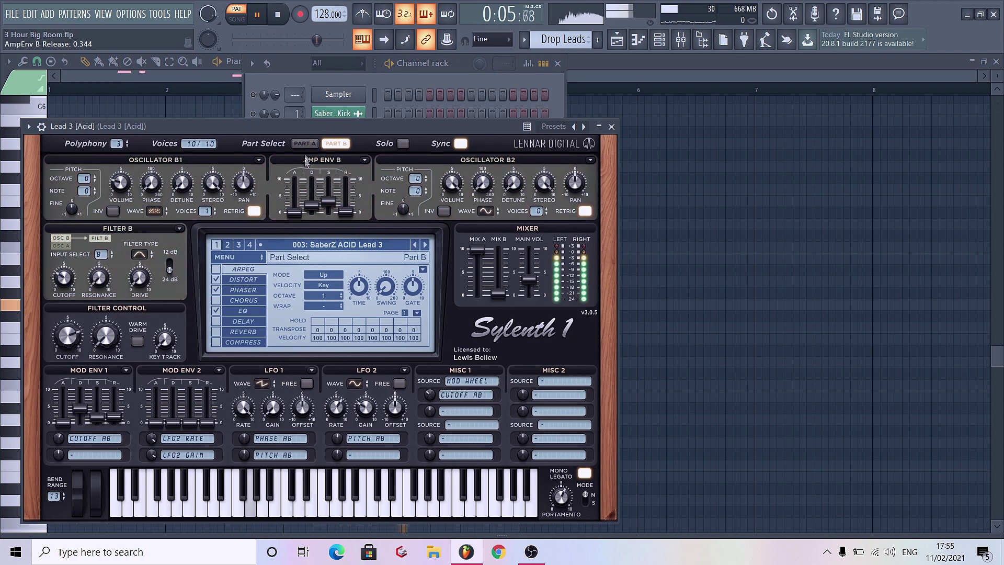
left_click(611, 126)
Step: Add Fruity Parametric EQ 2 to the Lead 3 [Acid] mixer track and cut its low end with band 1
key("F9")
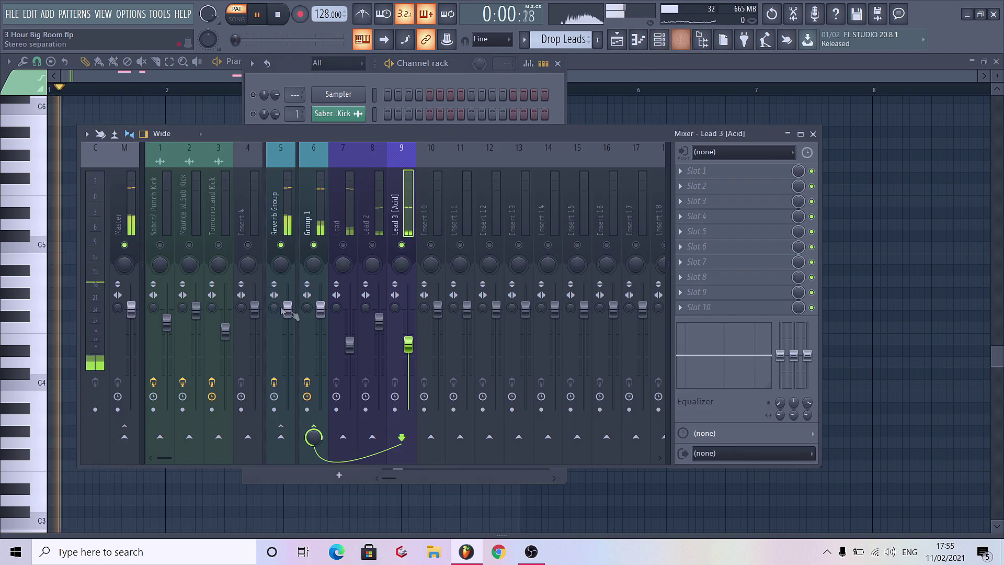
left_click(695, 171)
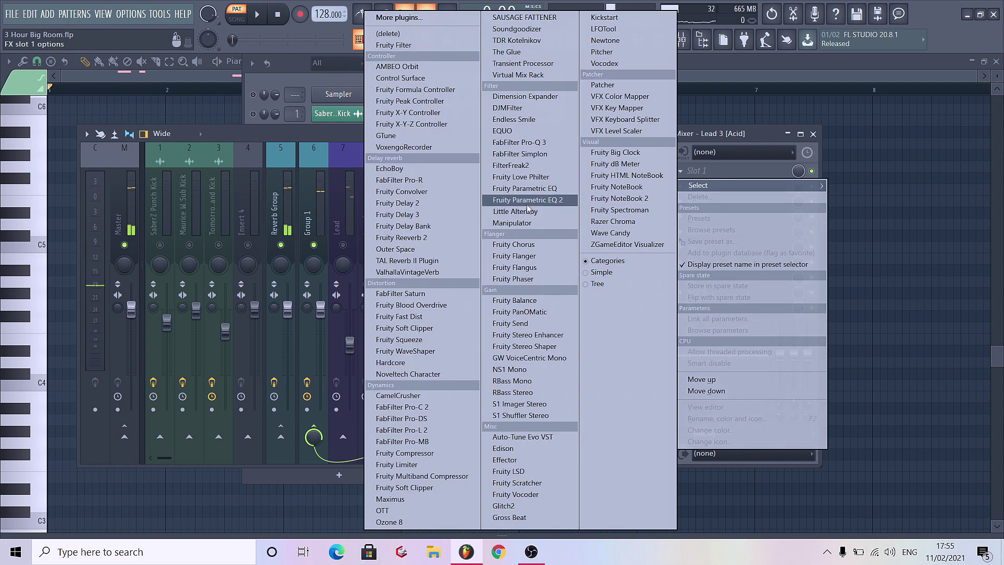
left_click(528, 197)
scroll(384, 211, "down", 3)
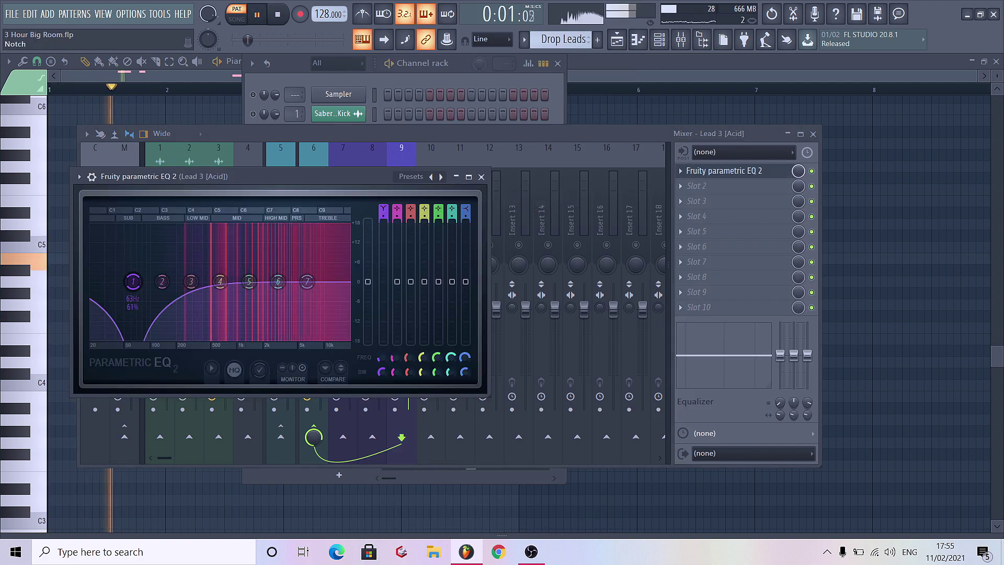
left_click_drag(133, 281, 190, 281)
left_click(481, 177)
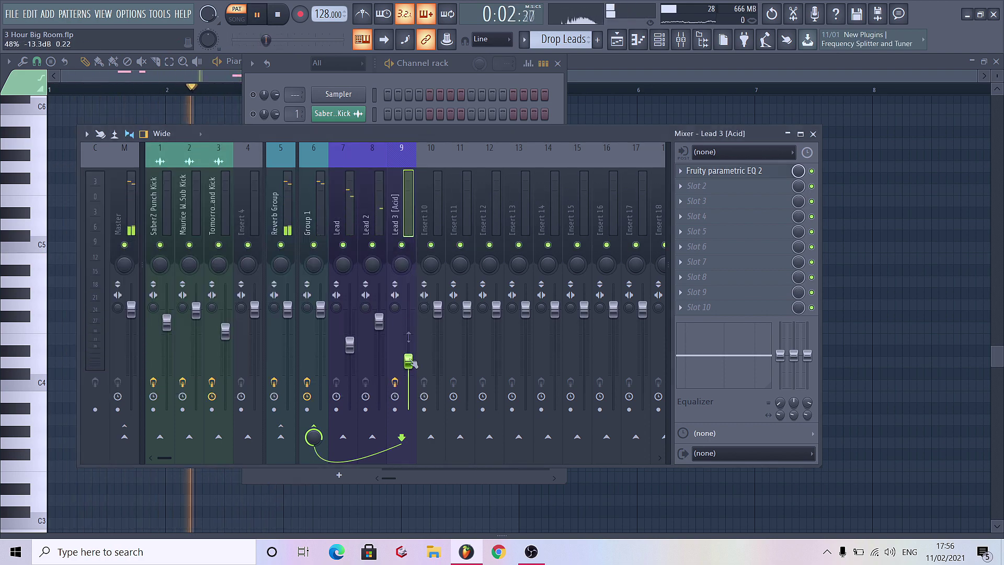
Step: Set the Group 1 fader to about -0.8 dB and Lead 3 [Acid] to about -10 dB, muting Lead temporarily for comparison
left_click_drag(409, 370, 408, 359)
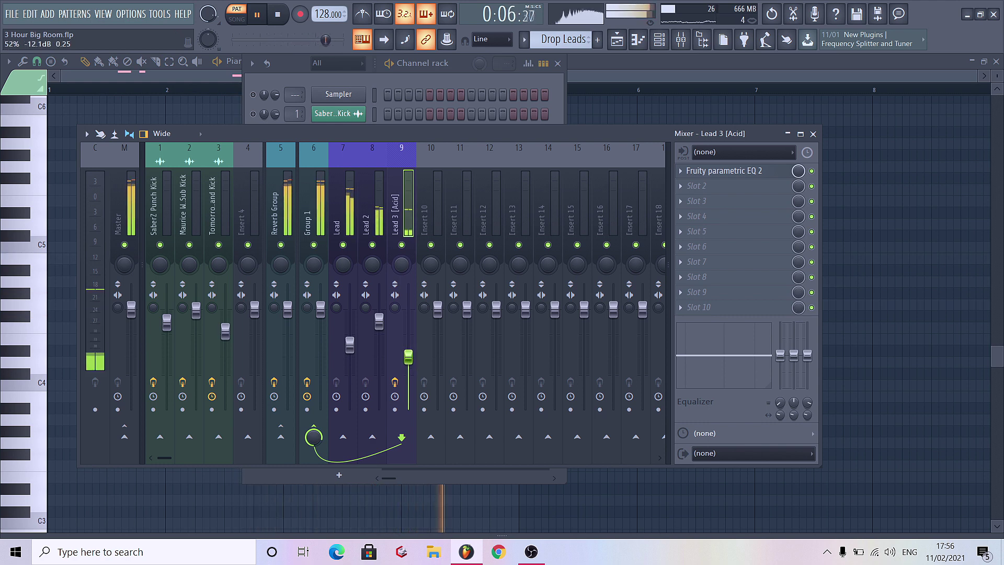
left_click(307, 220)
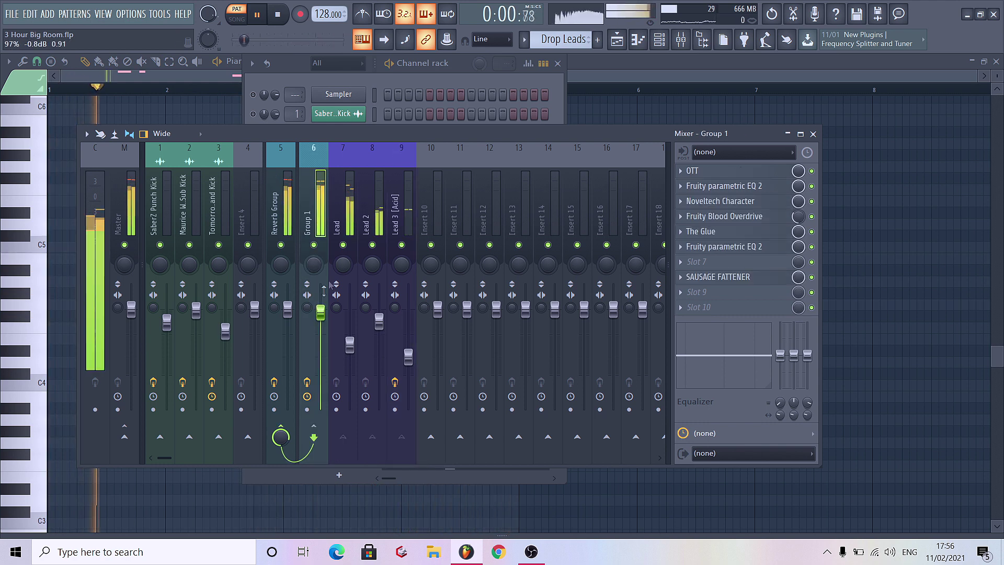
left_click(343, 245)
left_click(409, 356)
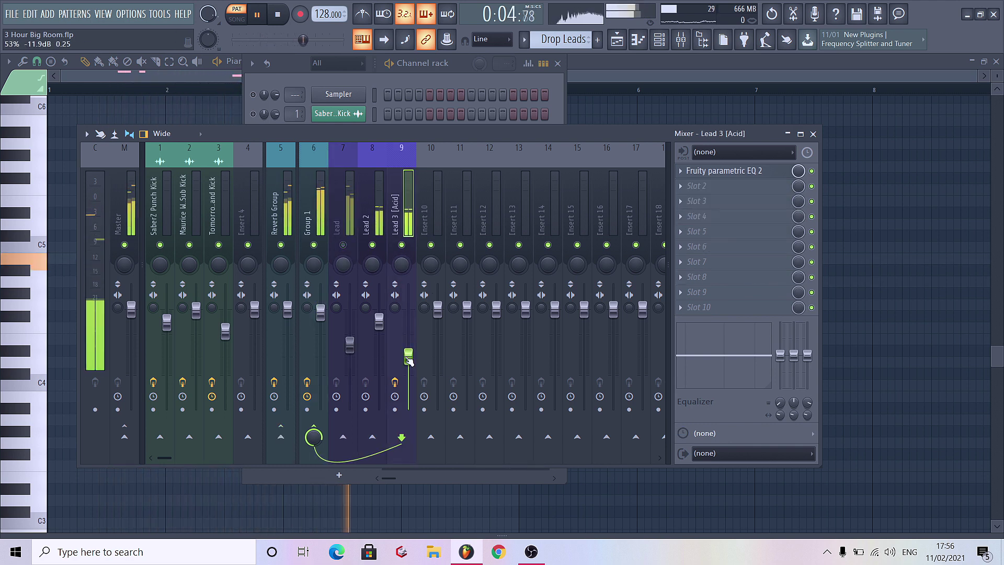
left_click_drag(408, 356, 408, 349)
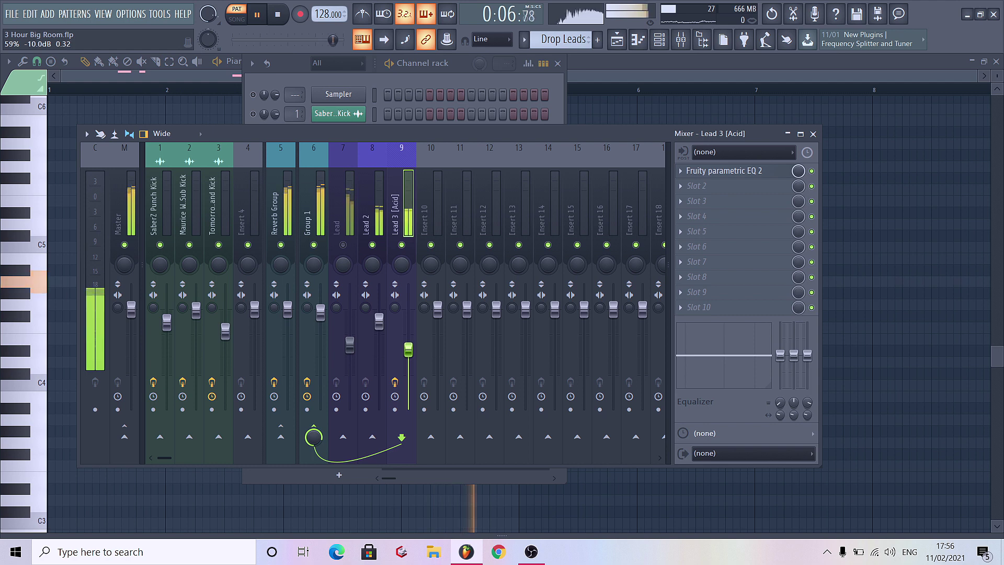
left_click(343, 244)
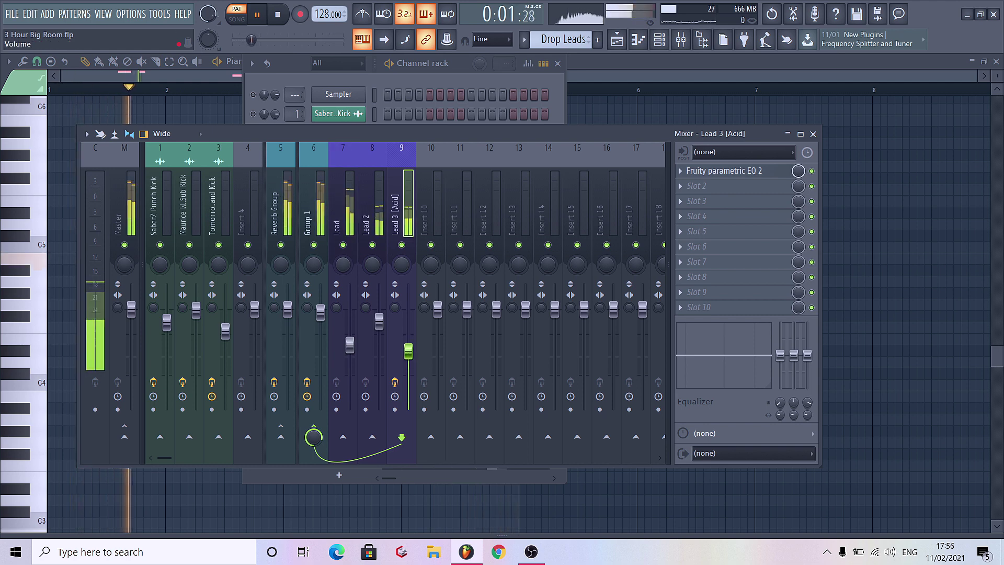
Step: Deselect the Lead 3 [Acid] notes, switch to song mode and play the arrangement in the playlist
left_click(594, 74)
key("space")
right_click(404, 138)
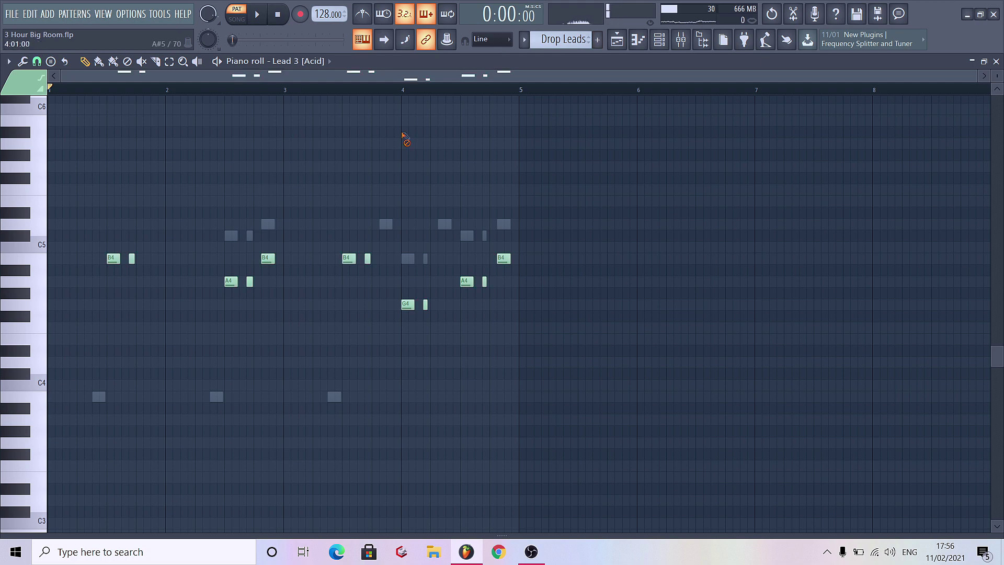
left_click(641, 43)
left_click(237, 20)
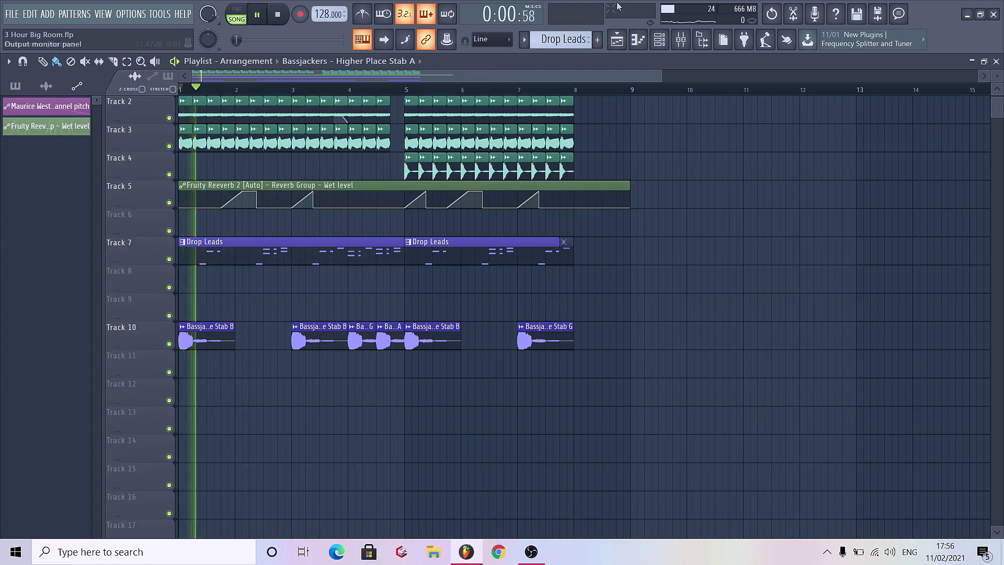
left_click(681, 42)
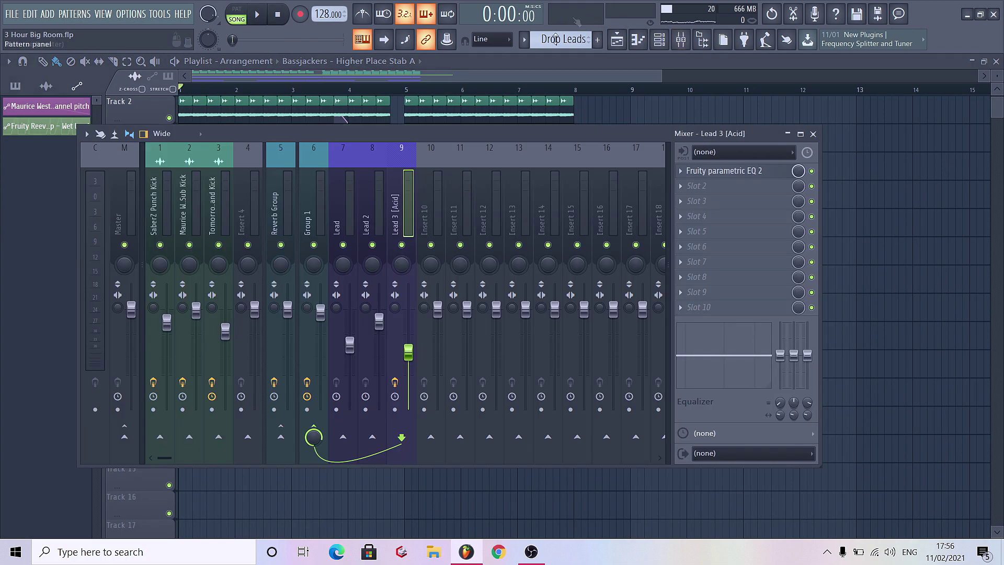
left_click(660, 42)
key("F12")
key("space")
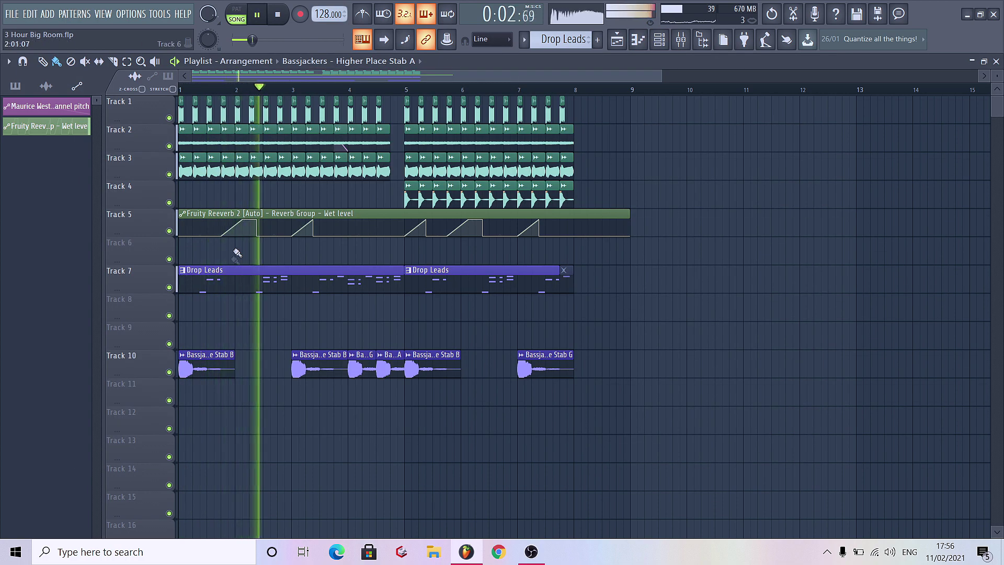
Step: Delete the extra plateau points from the Reverb Group wet level automation on Track 5 and bend its rising ramps upward into curves
right_click(245, 222)
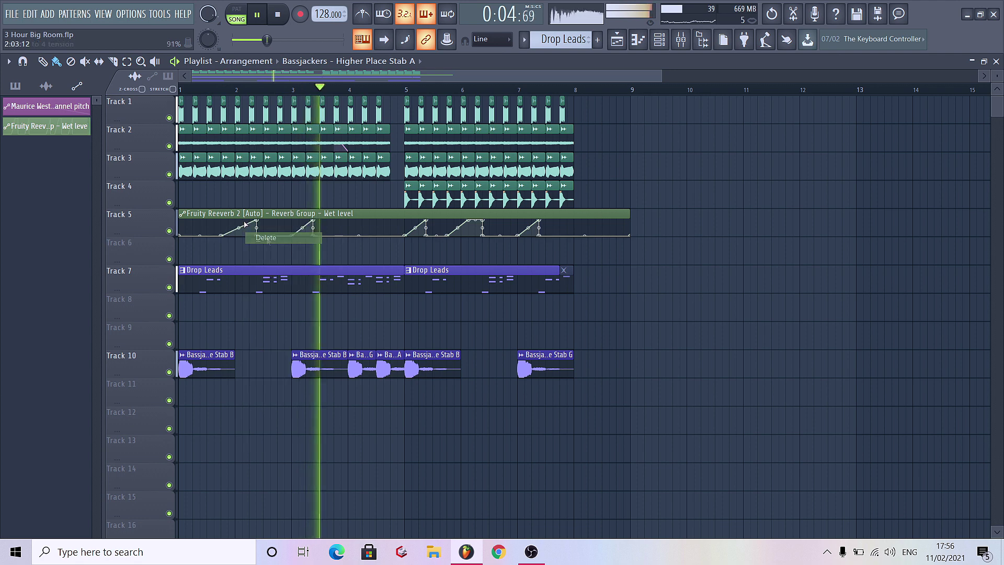
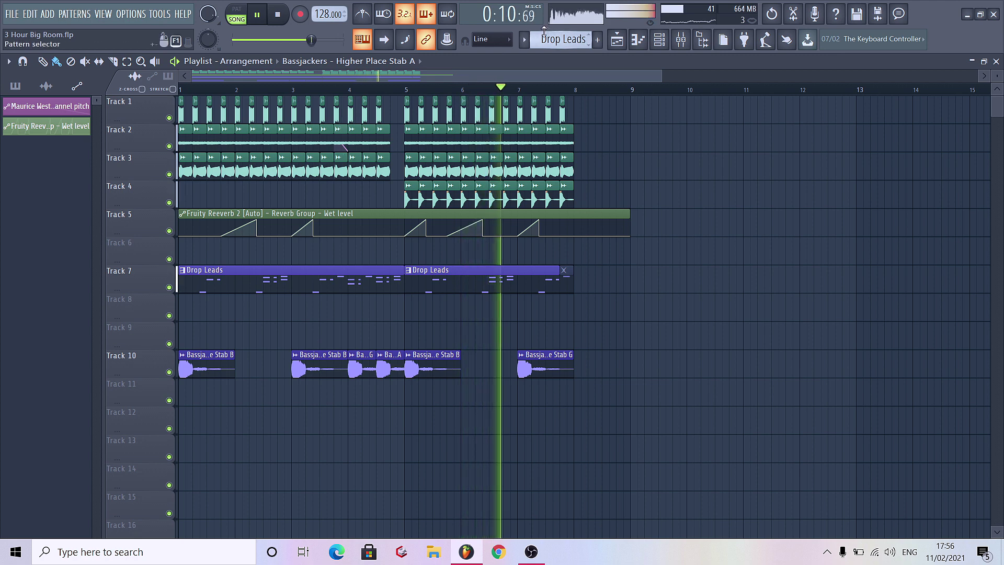
left_click(380, 283)
key("space")
key("space")
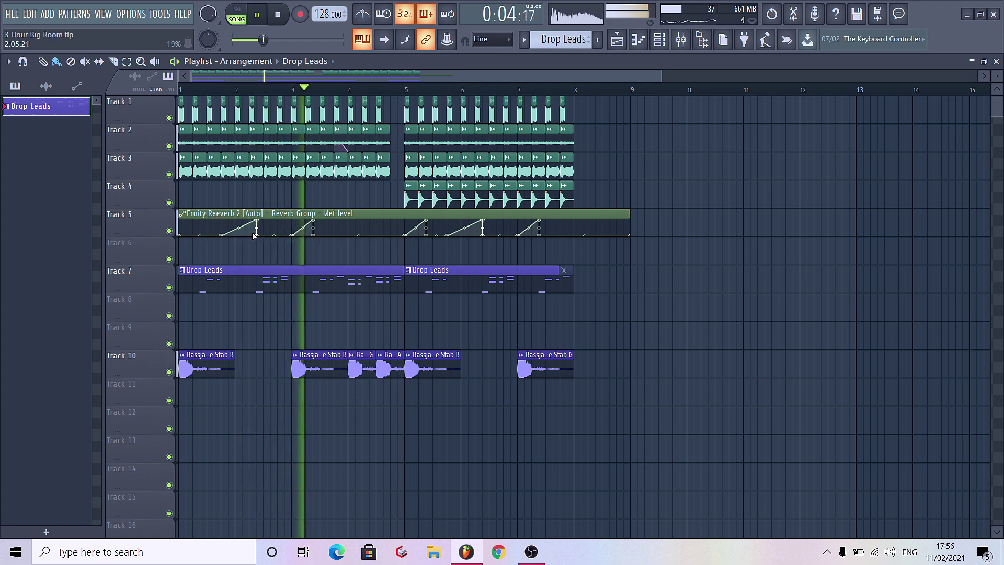
left_click_drag(239, 227, 239, 219)
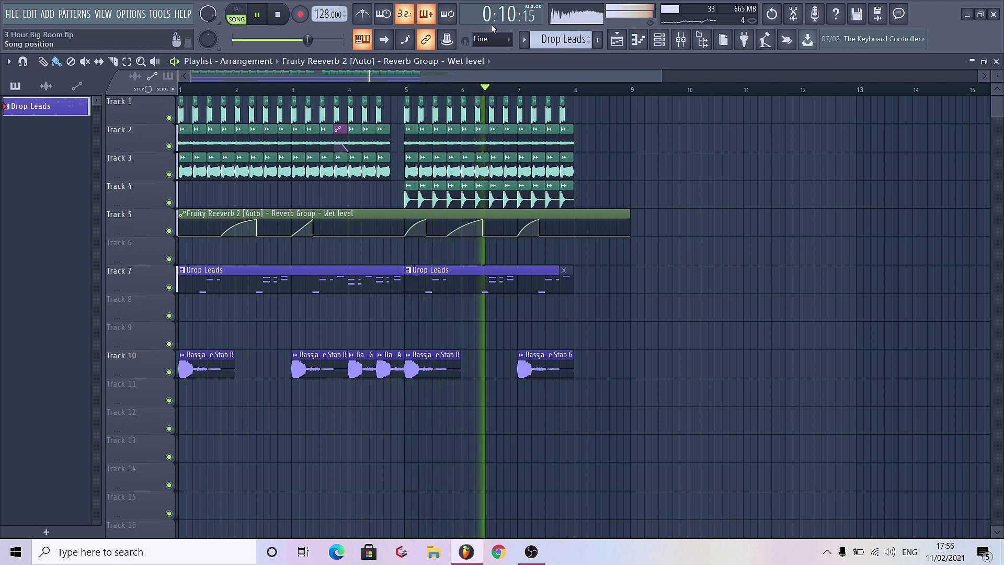
key("space")
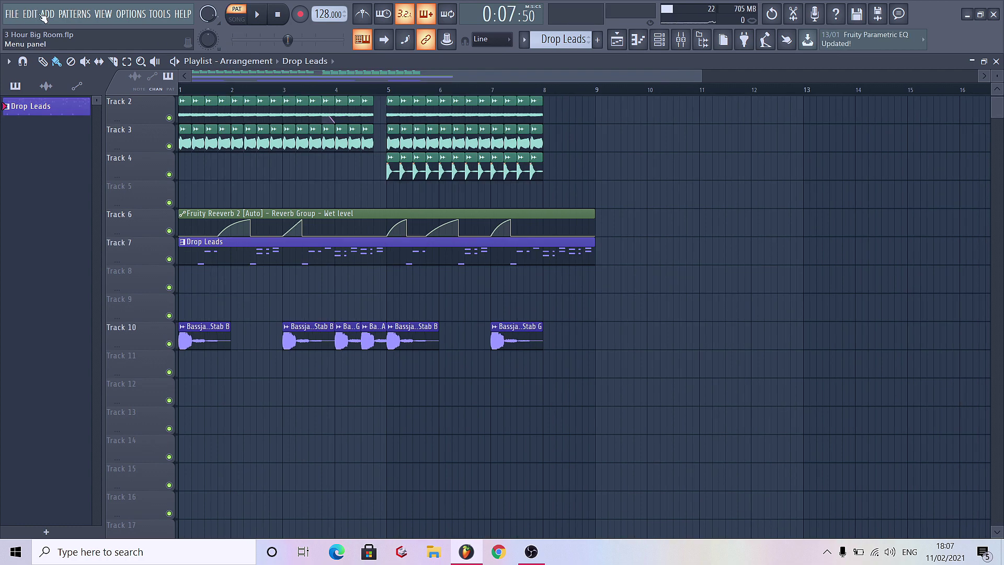
Step: Add another Sylenth1 channel and load the bank that starts with the Weird Screech Ceryno preset
left_click(46, 13)
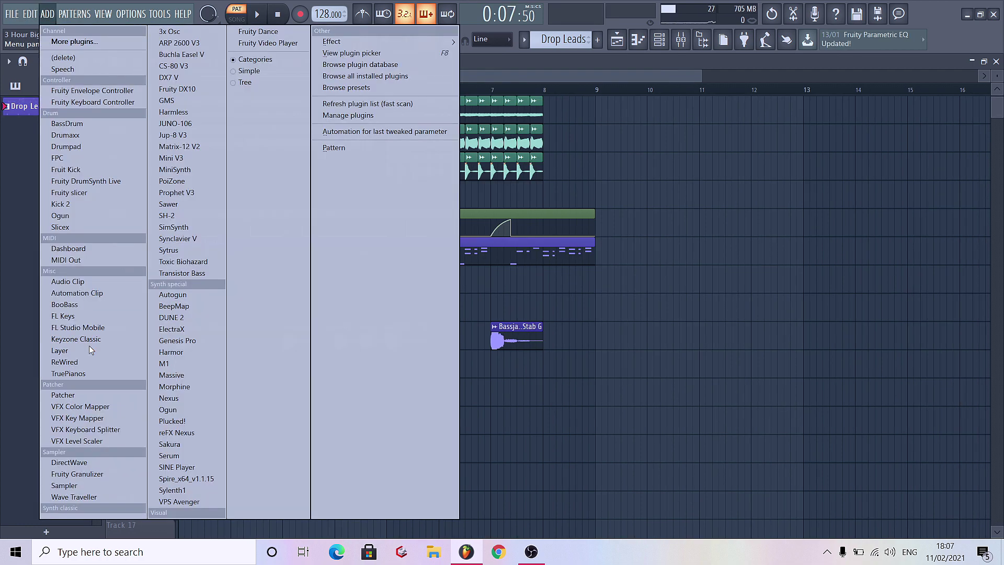
left_click(166, 490)
left_click(265, 273)
mouse_move(253, 297)
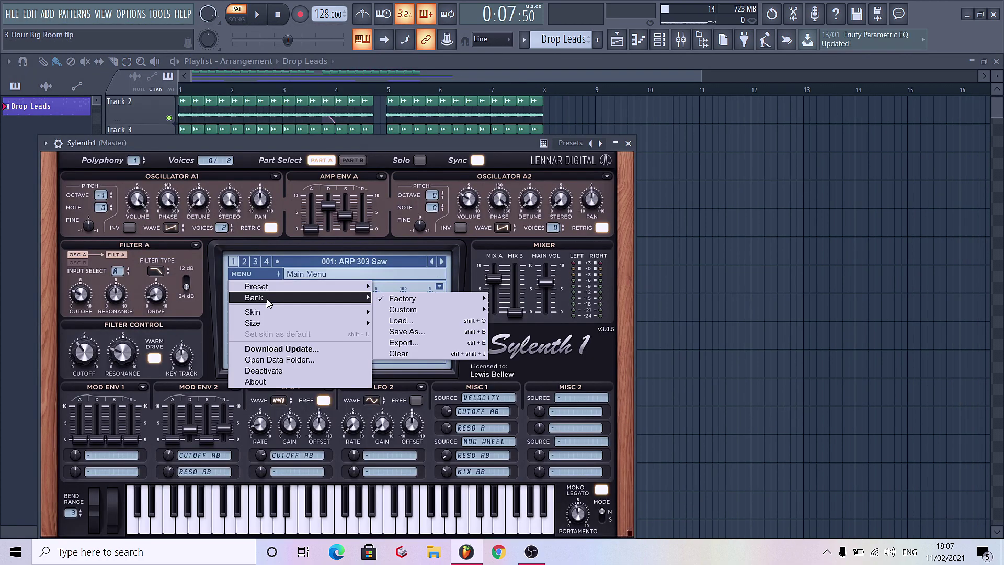
mouse_move(402, 298)
left_click(563, 95)
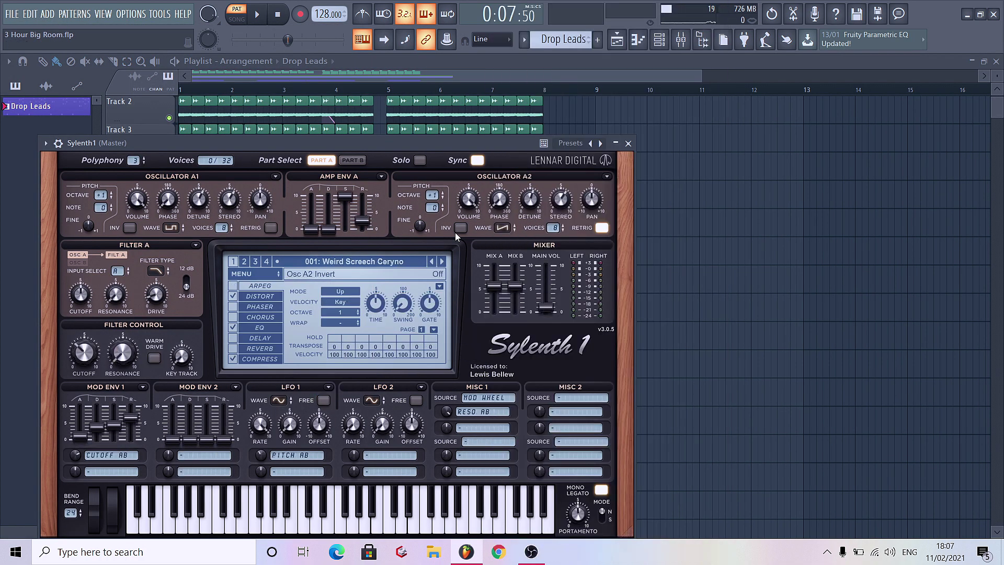
Step: Browse the bank's presets, choose 025: NWYR CHORDS for the new layer and close the synth
left_click(391, 261)
left_click(324, 499)
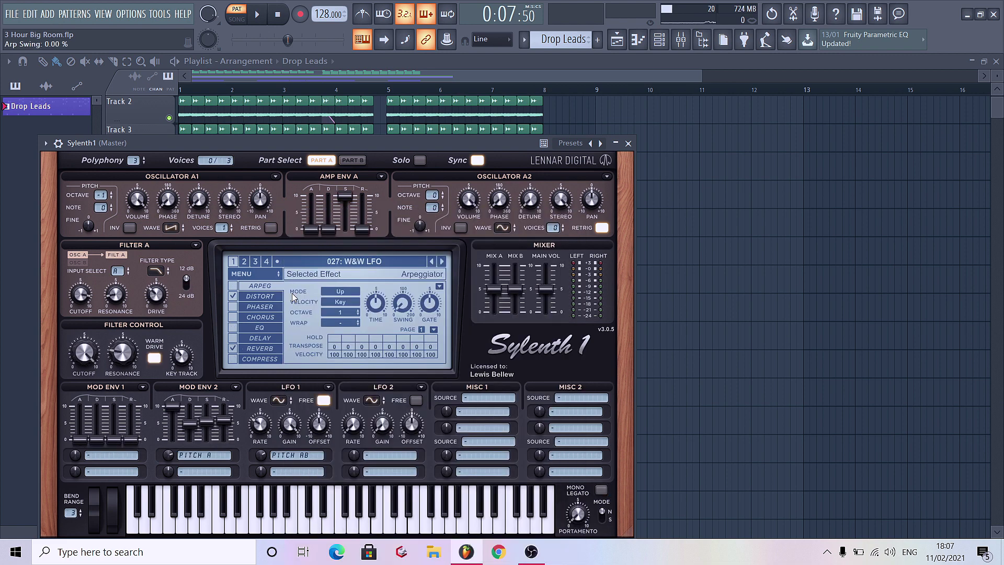
left_click(363, 262)
left_click(324, 480)
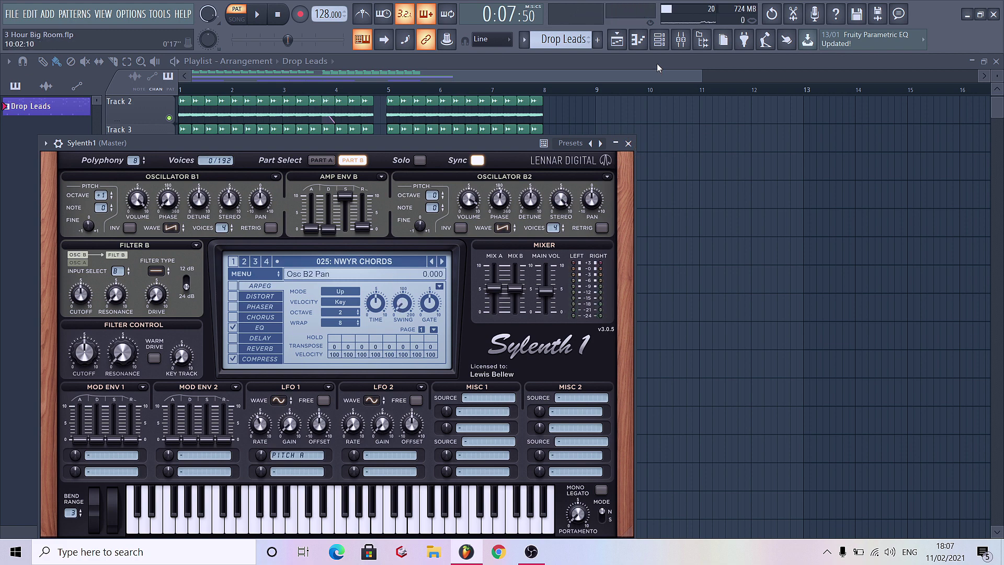
left_click(628, 143)
Step: Place the new Sylenth1 channel below Lead 3 [Acid], rename it NWYR Lead and colour it violet
left_click(659, 40)
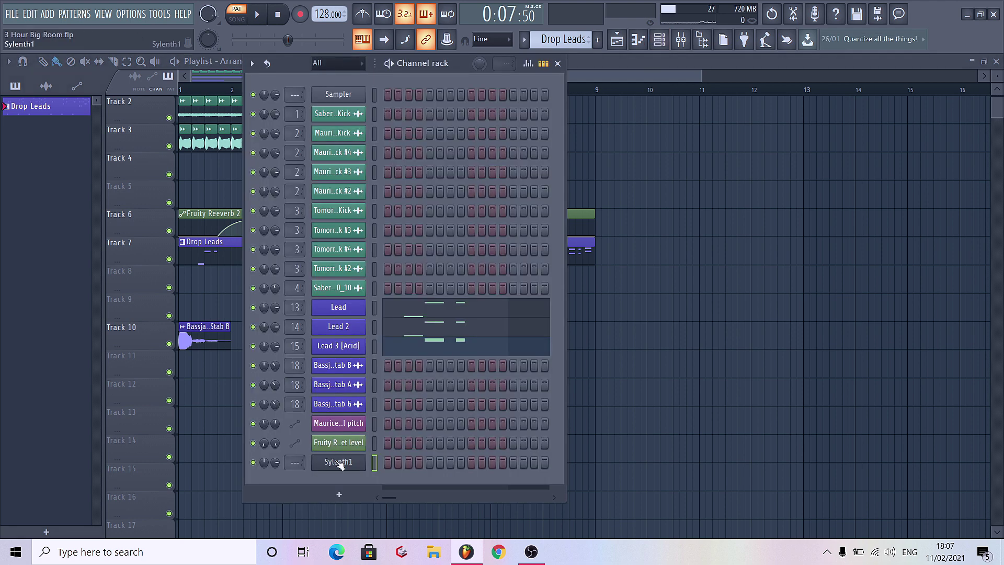
left_click_drag(334, 472, 345, 370)
right_click(345, 370)
left_click(405, 393)
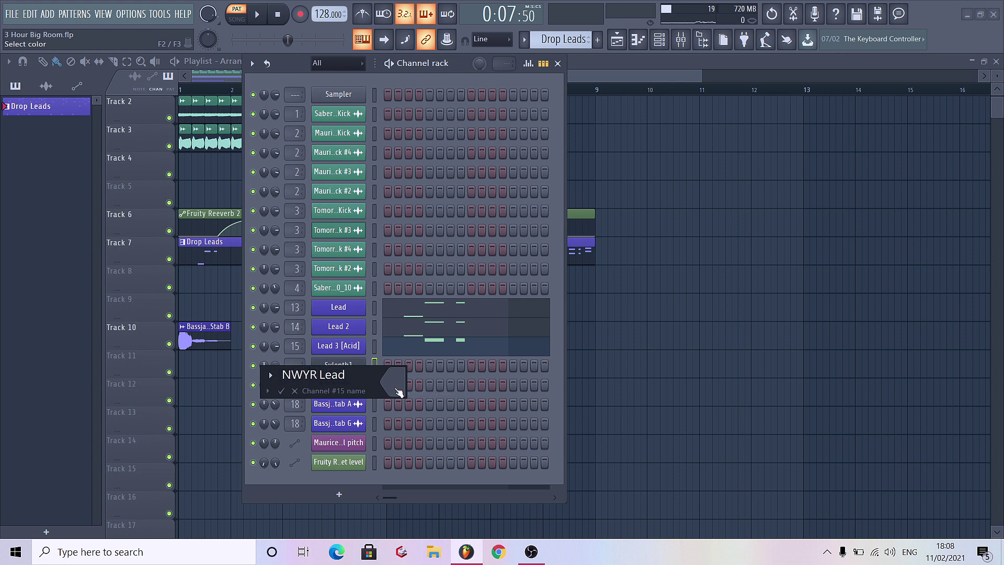
left_click(398, 390)
left_click(408, 385)
key("Return")
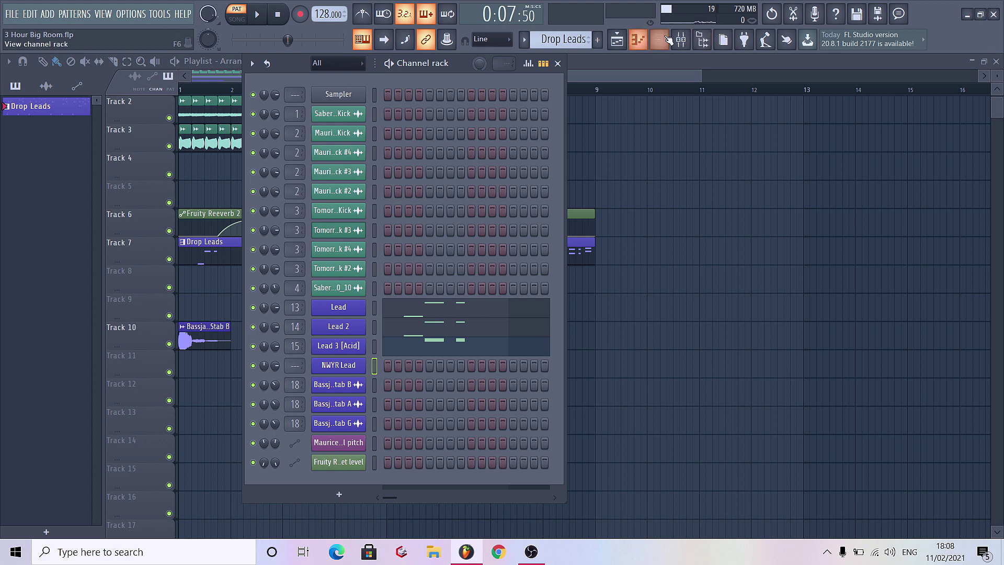
Step: Link NWYR Lead to mixer track 16 routed only to Group 1, and lower its fader
left_click(667, 39)
left_click(616, 199)
scroll(528, 199, "right", 3)
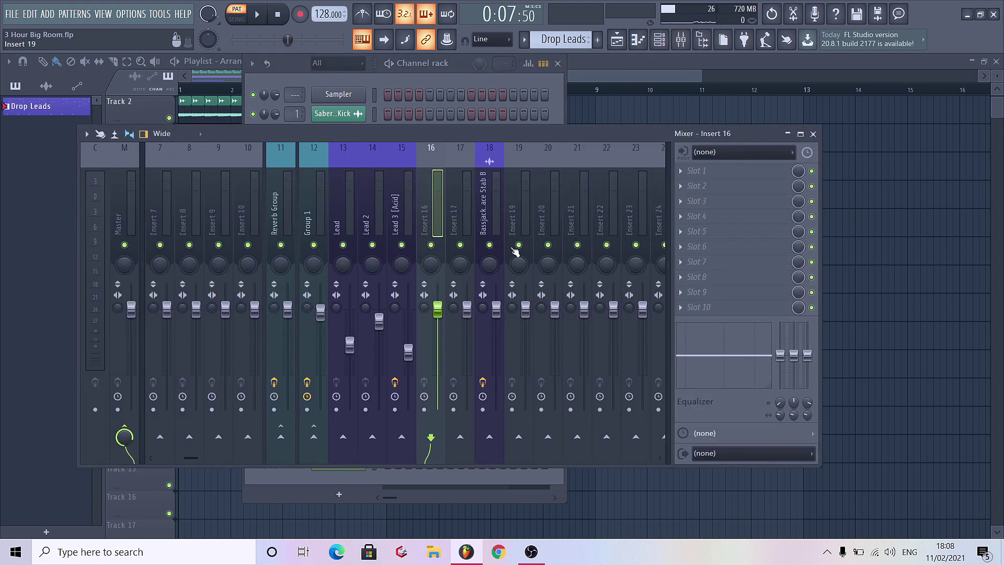
key("ctrl+l")
right_click(327, 446)
left_click(366, 453)
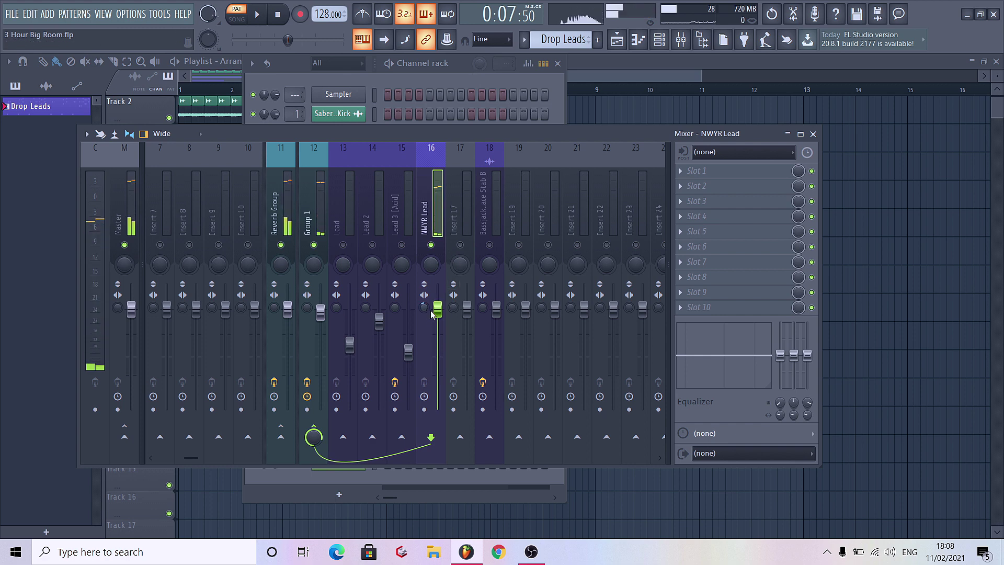
left_click_drag(445, 315, 444, 328)
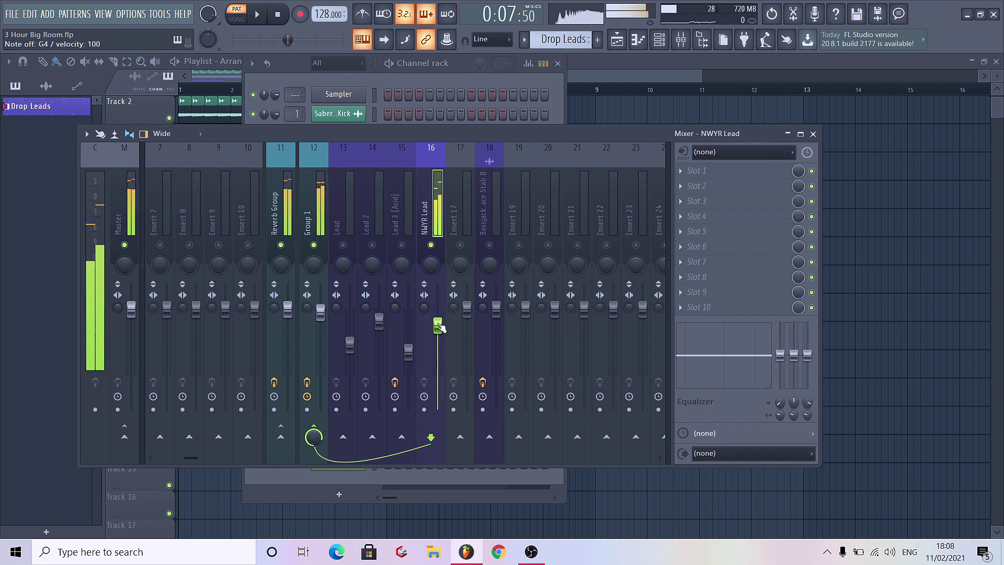
Step: Paste the copied lead notes into the NWYR Lead channel and play the channel soloed to check the part
left_click(439, 79)
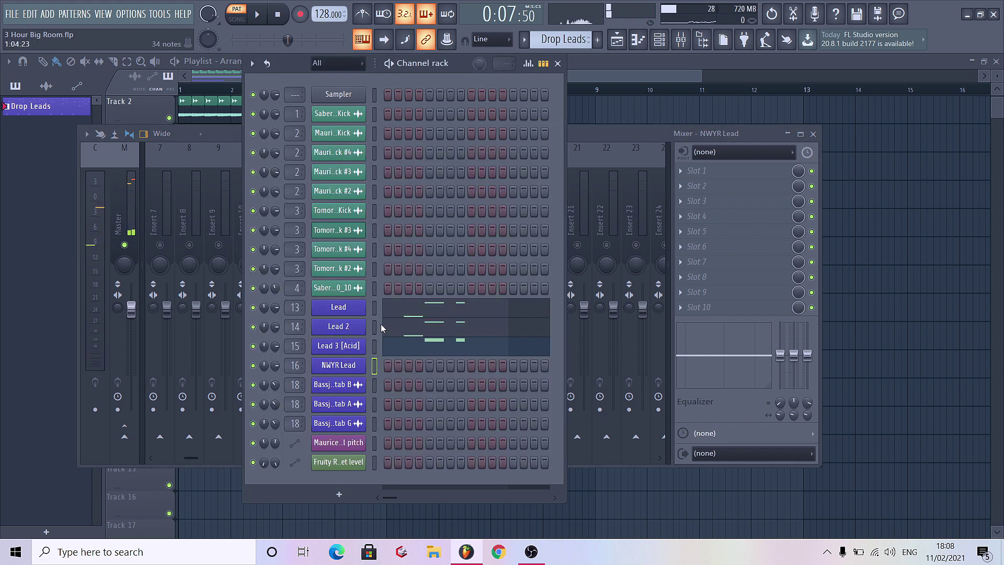
left_click(365, 362)
key("ctrl+v")
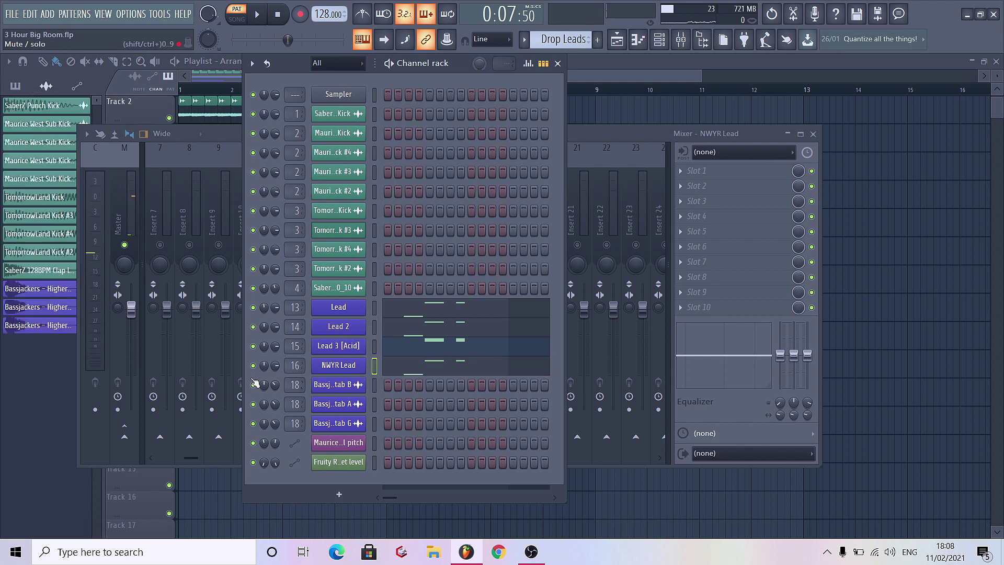
key("space")
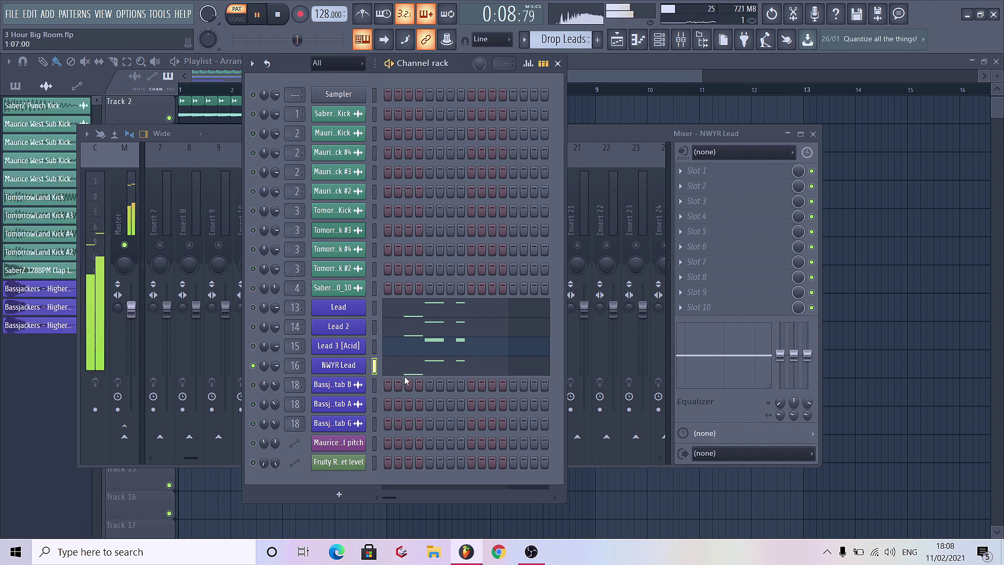
left_click(413, 369)
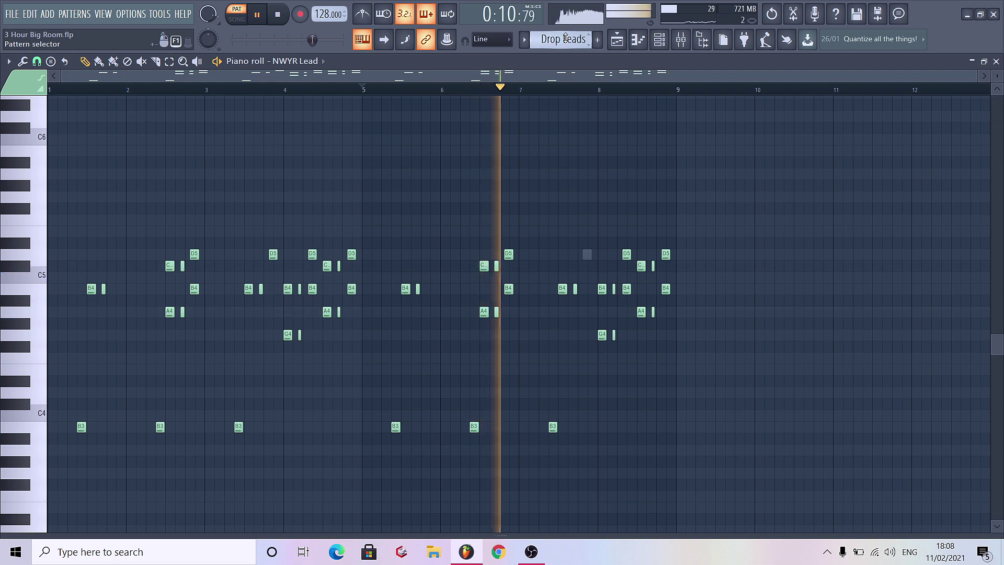
key("F6")
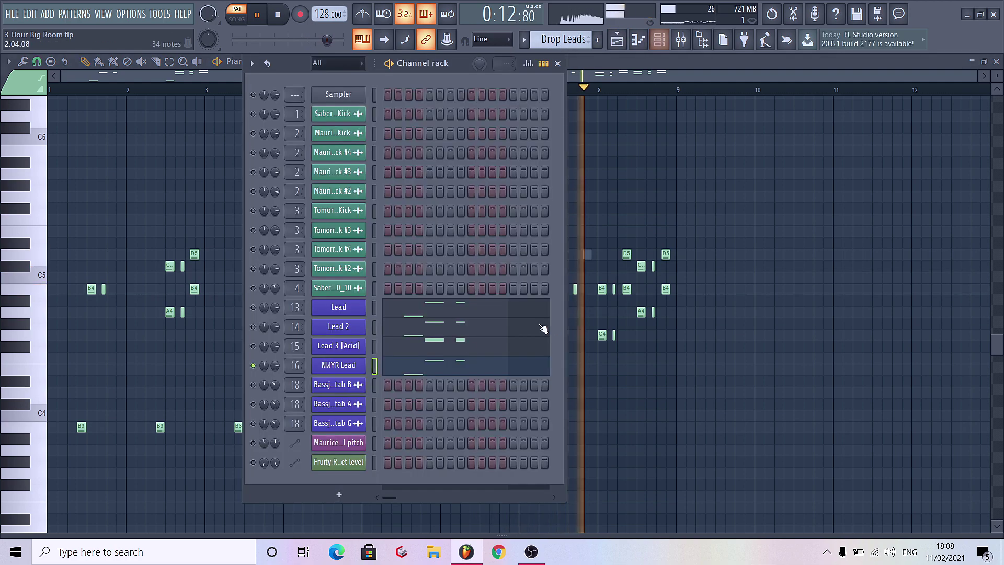
Step: Shorten NWYR Lead's amp envelope release to 0.000 in Part A, shorten it in Part B too, and close the synth
left_click(336, 363)
left_click(321, 160)
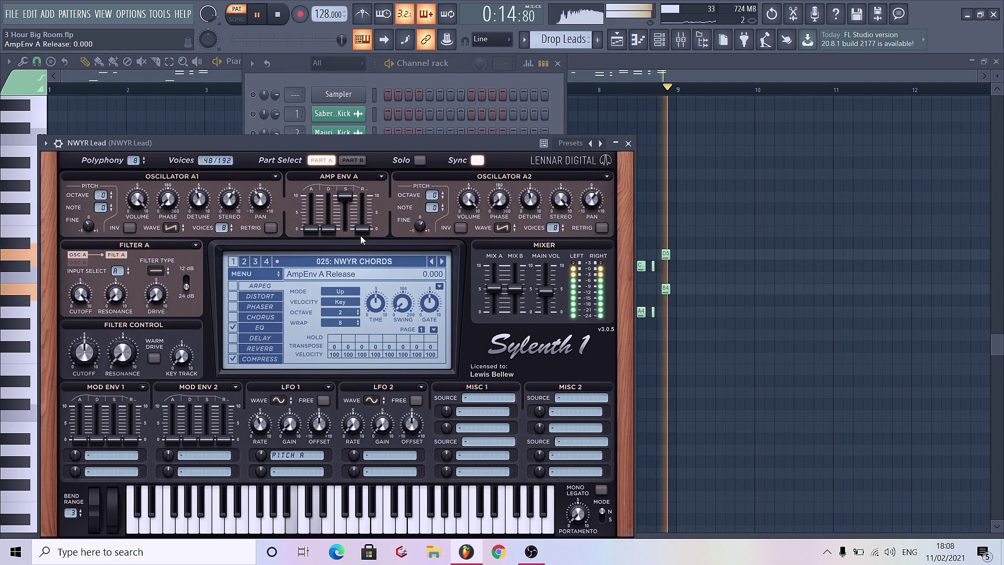
left_click(352, 160)
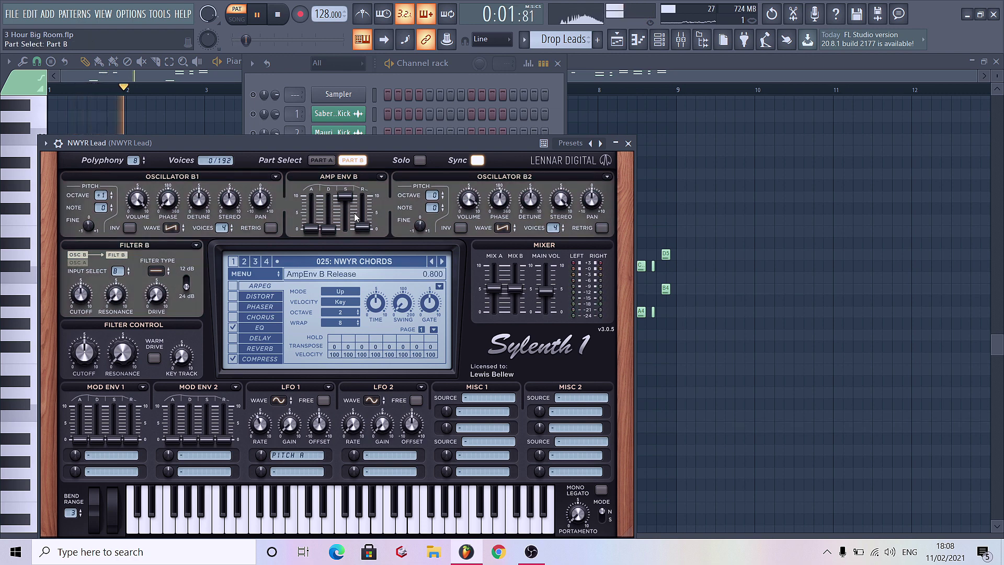
left_click(321, 160)
key("space")
left_click(615, 144)
Step: Lower NWYR Lead's mixer fader to about -10.3 dB, and remove the solo from its mixer track and channel
left_click(679, 45)
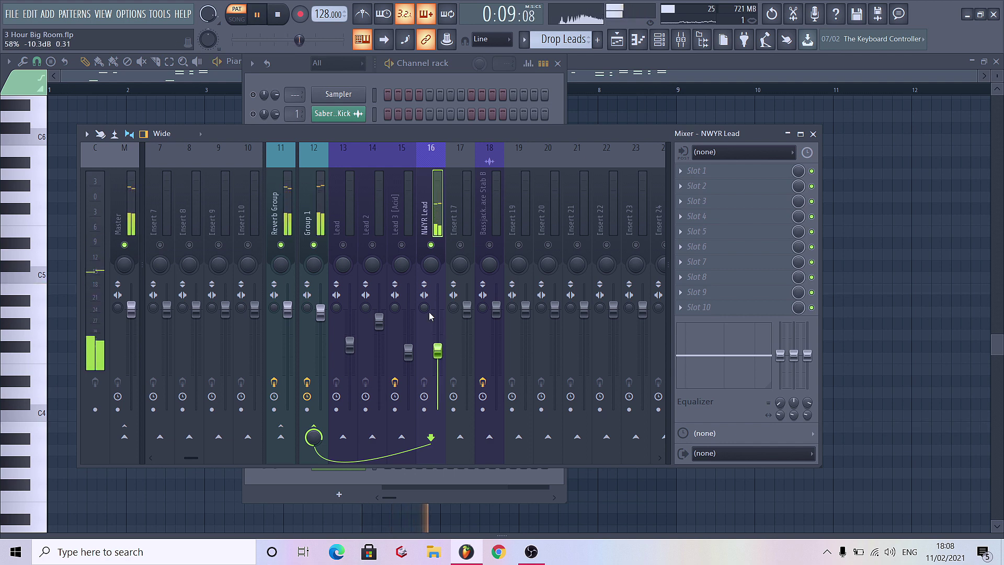
right_click(429, 246)
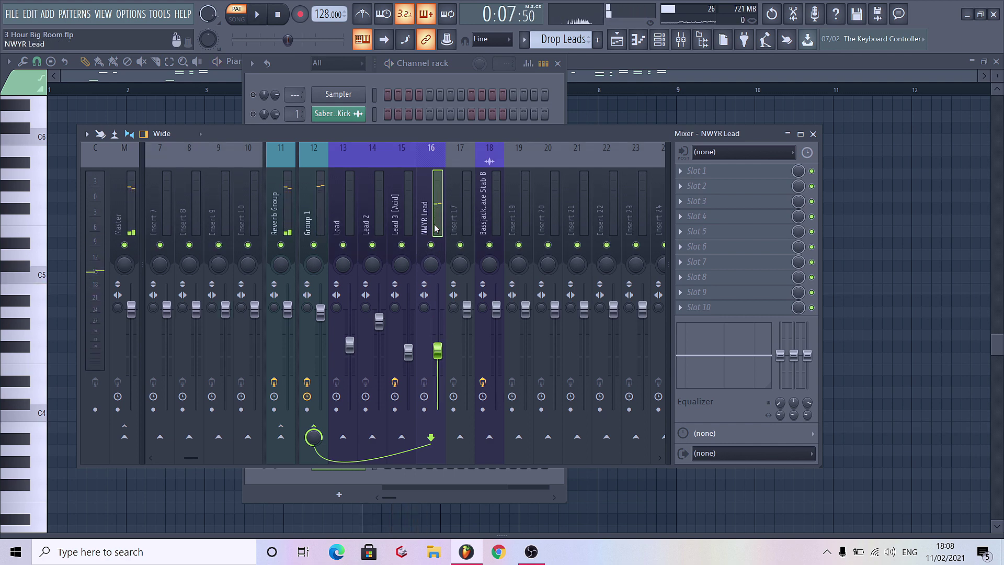
left_click(252, 119)
left_click(680, 40)
Step: Compare Lead, NWYR Lead and Lead 2 by soloing each during playback, trim NWYR Lead's fader slightly lower, and unsolo the tracks
right_click(343, 245)
key("space")
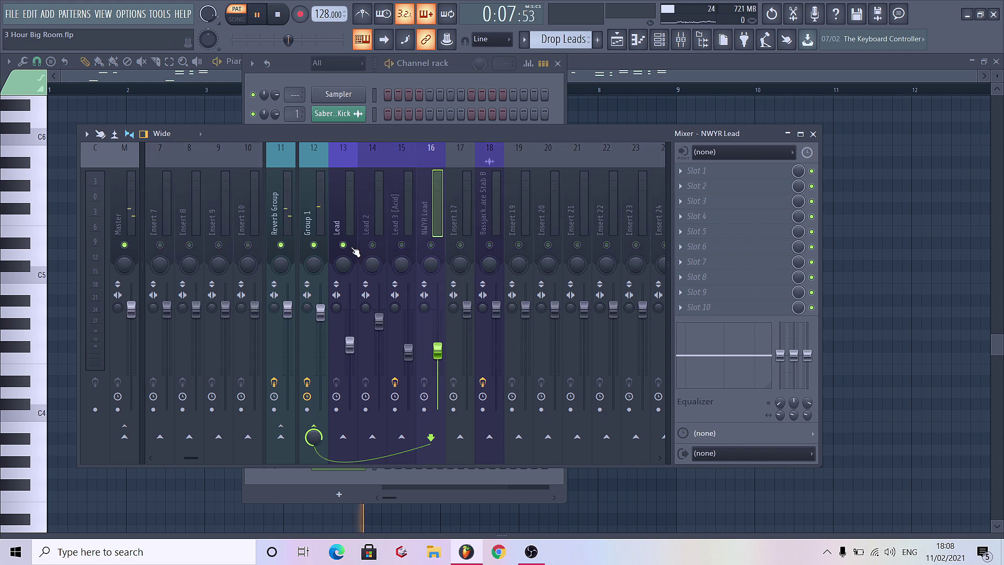
right_click(431, 245)
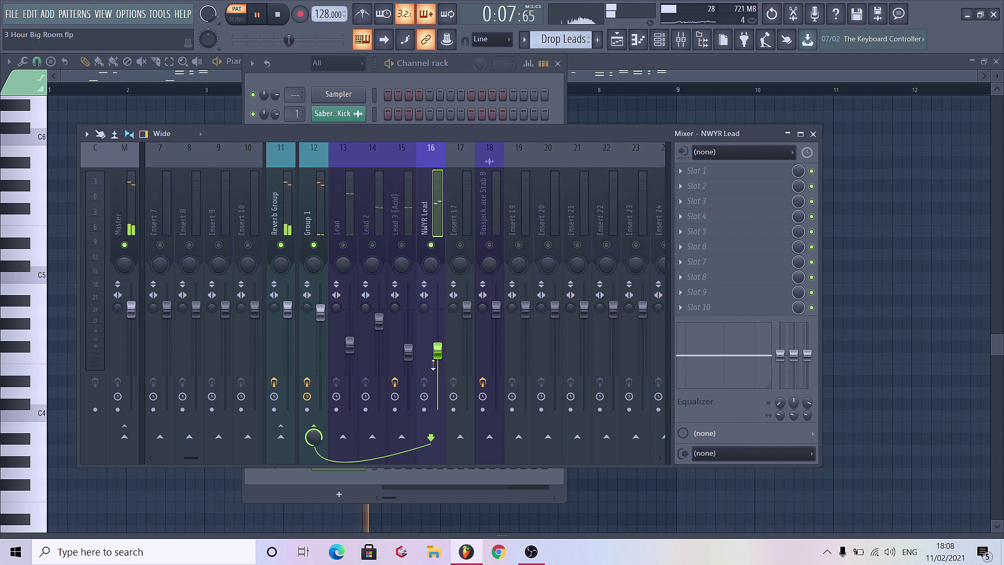
key("space")
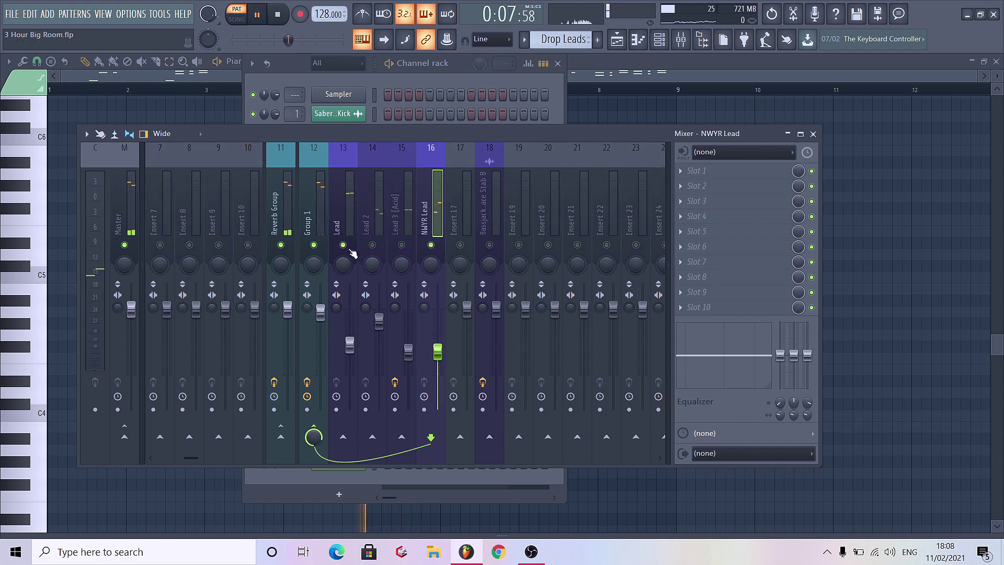
right_click(373, 245)
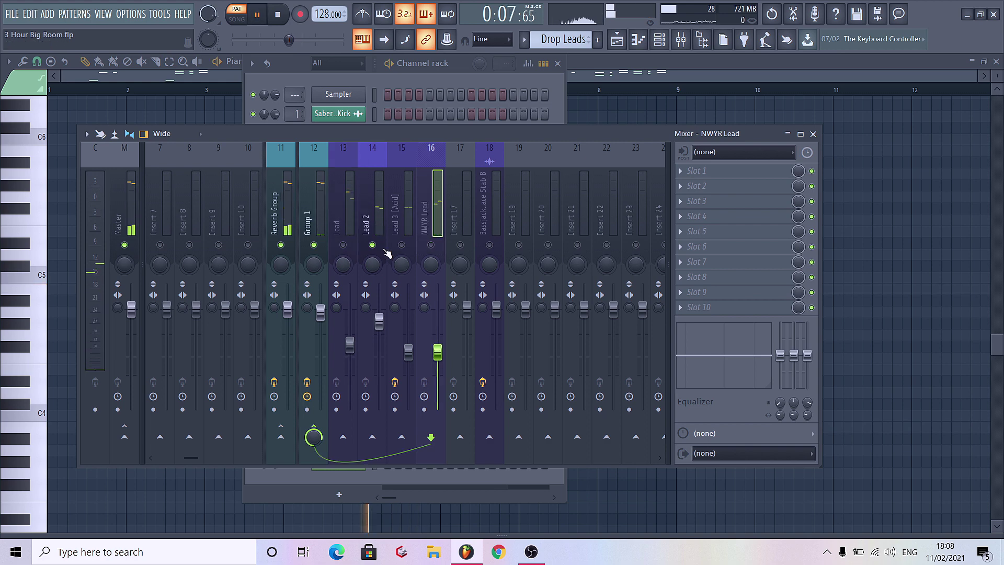
left_click(393, 233)
key("space")
right_click(393, 234)
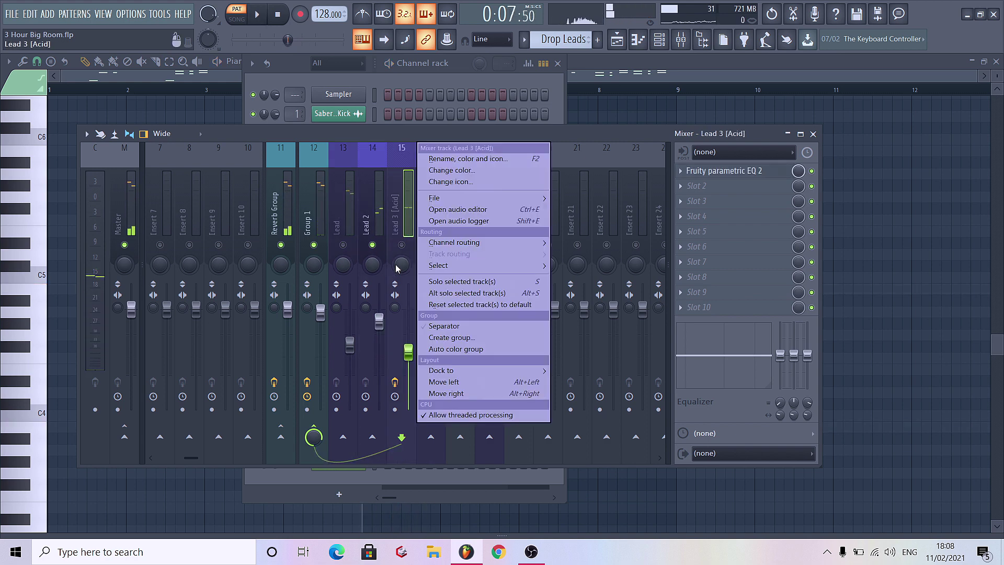
left_click(401, 244)
Step: Insert S1 Imager Stereo in slot 7 of the Reverb Group track, set its width to 1.32 and close the plugin
left_click(324, 214)
key("space")
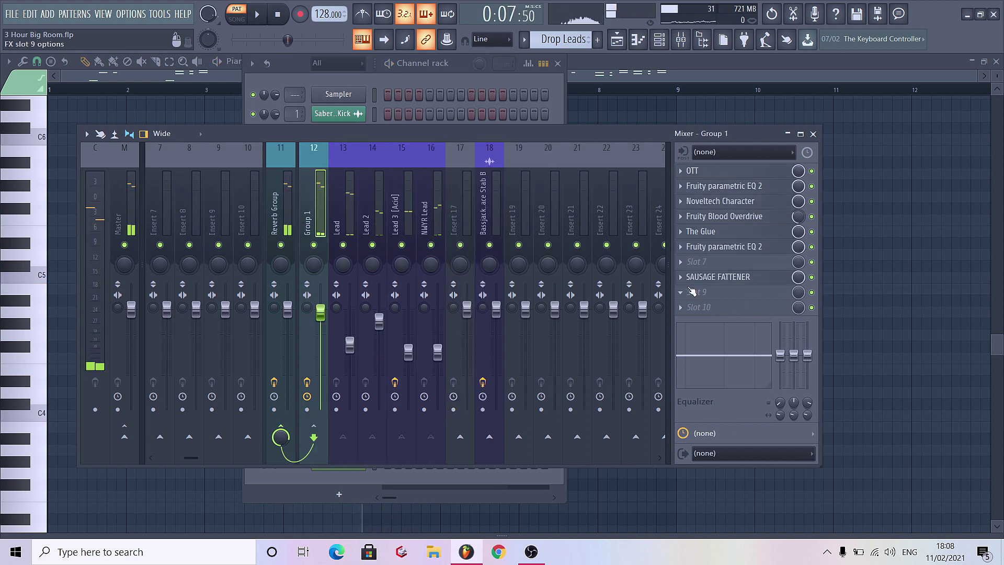
key("Left")
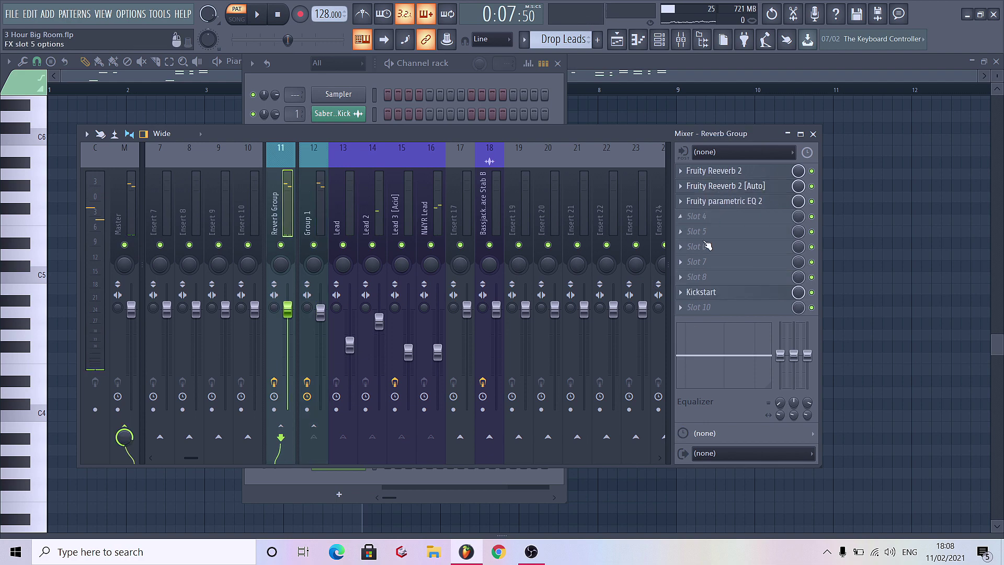
left_click(691, 268)
left_click(522, 405)
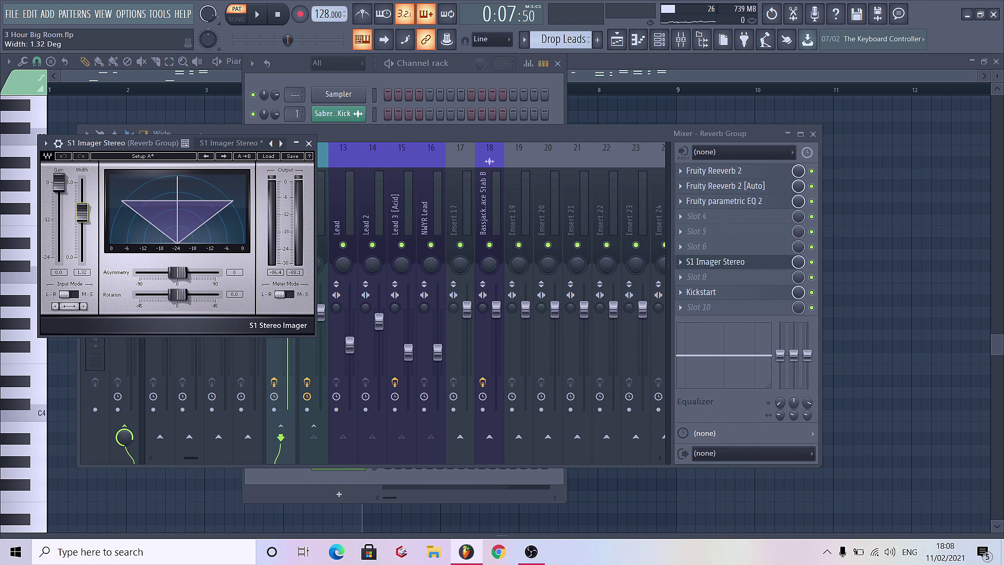
left_click(309, 143)
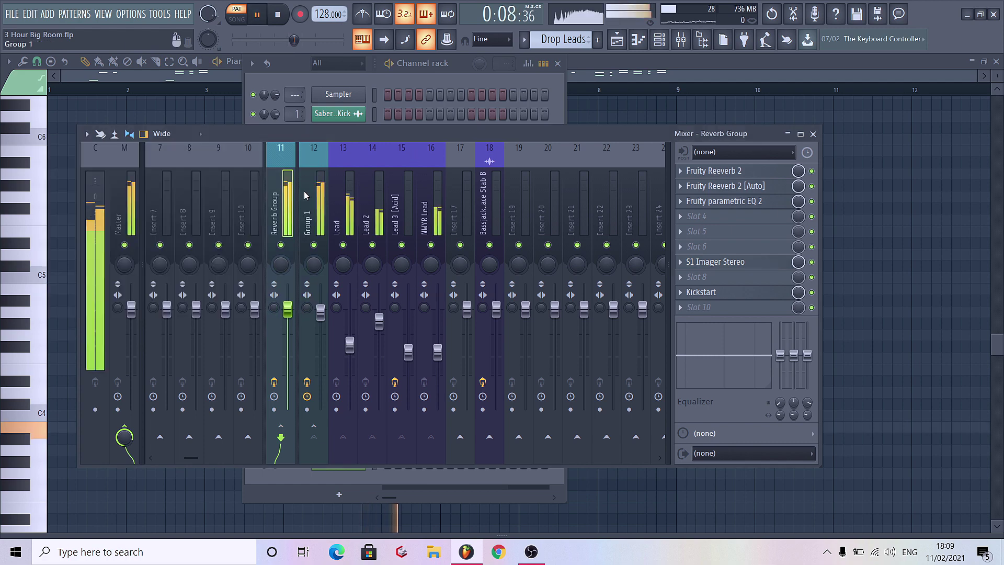
Step: Pan Lead 2 slightly to the left and Lead 3 [Acid] slightly to the right, soloing each while listening
right_click(373, 245)
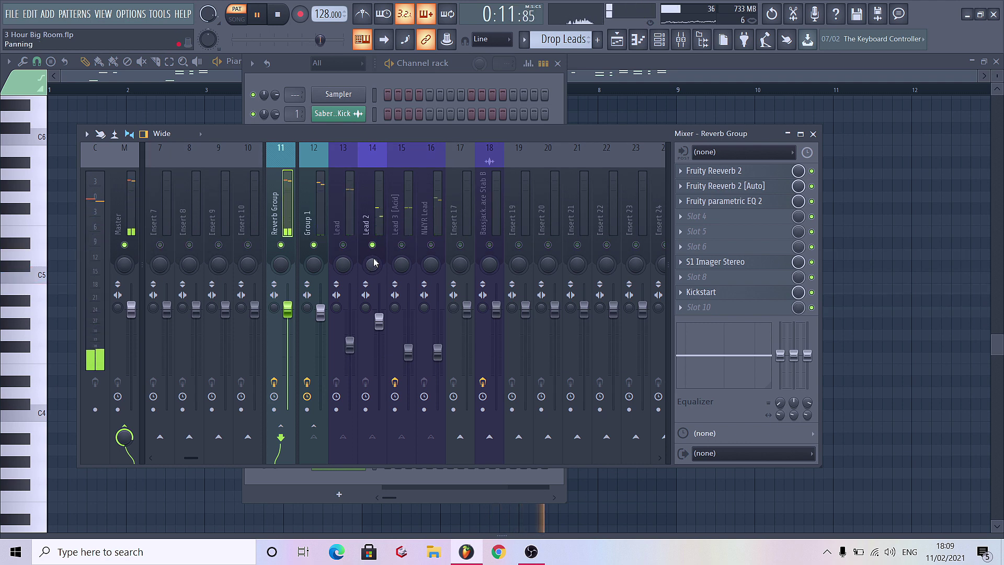
left_click_drag(374, 263, 374, 266)
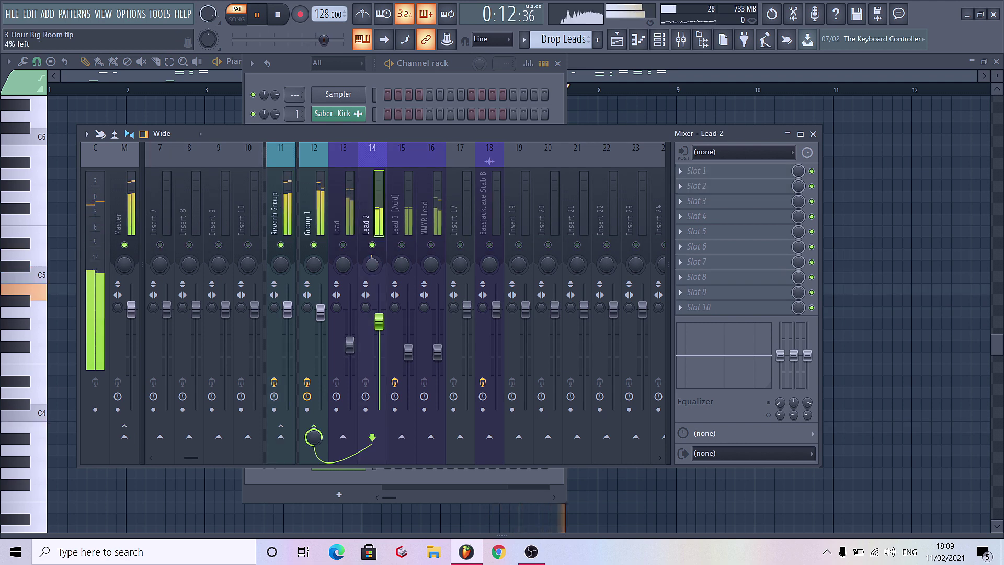
left_click(402, 245)
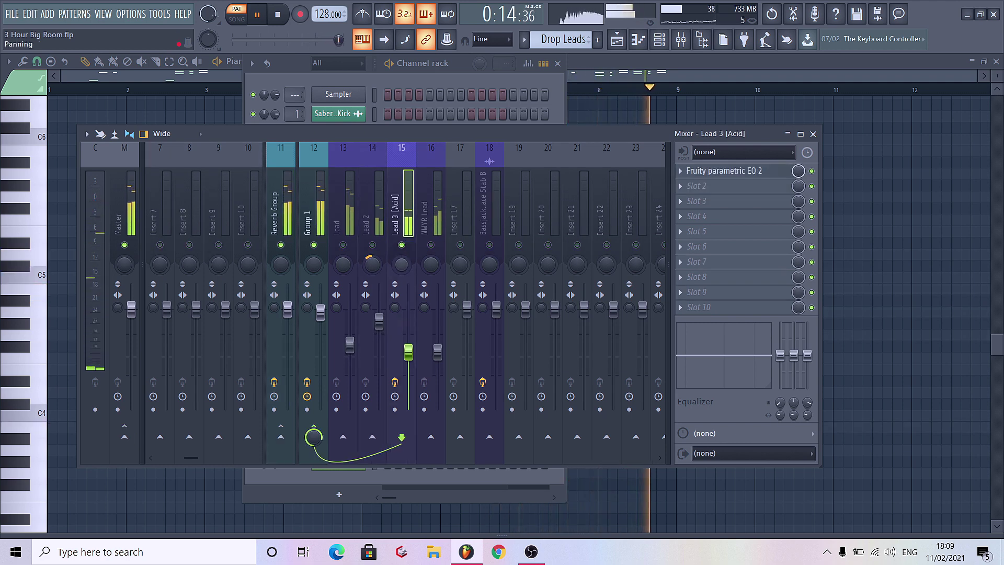
right_click(372, 245)
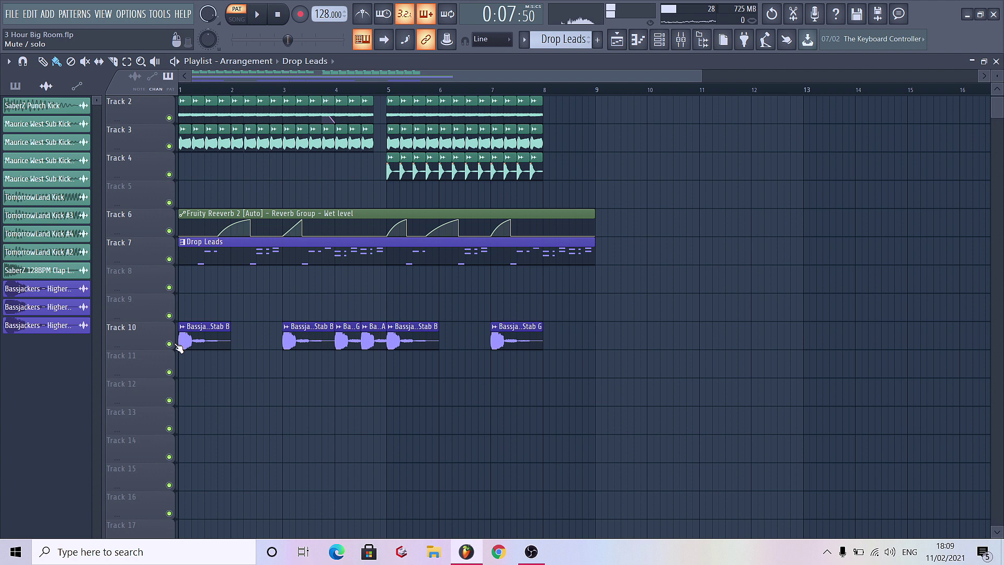
Step: Mute all the Bassjackers stab clips on Track 10 and lower Group 1's fader to about -1.9 dB during song playback
left_click_drag(178, 348, 553, 343)
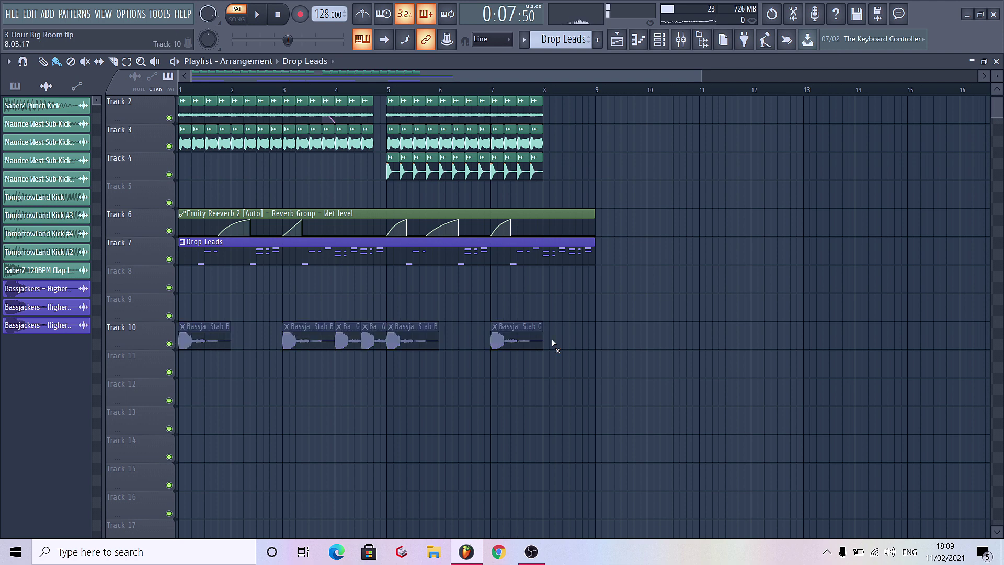
key("space")
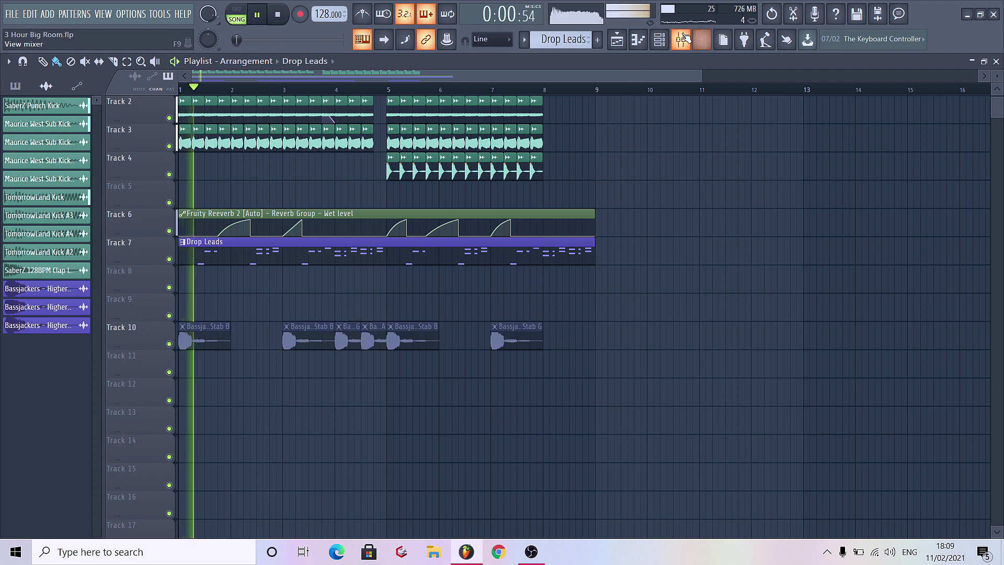
key("F9")
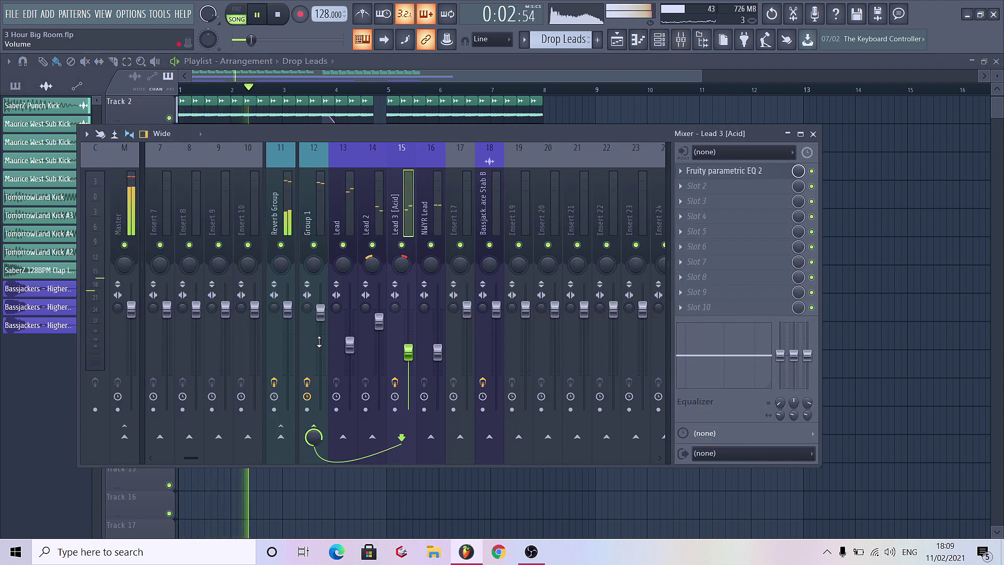
left_click_drag(320, 328, 320, 332)
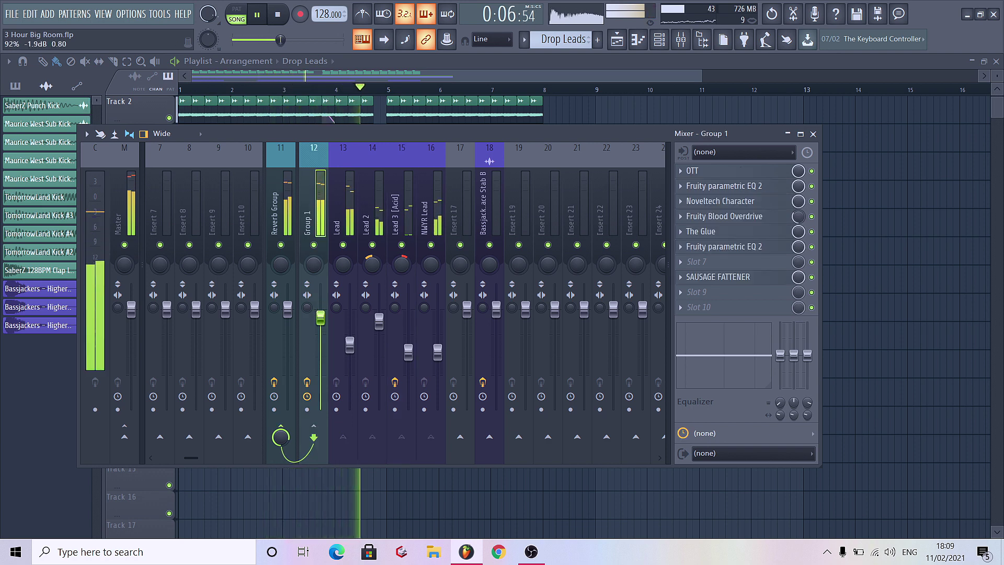
Step: Move the Reverb Group wet level automation clip below Drop Leads to Track 8 and stop playback
key("F9")
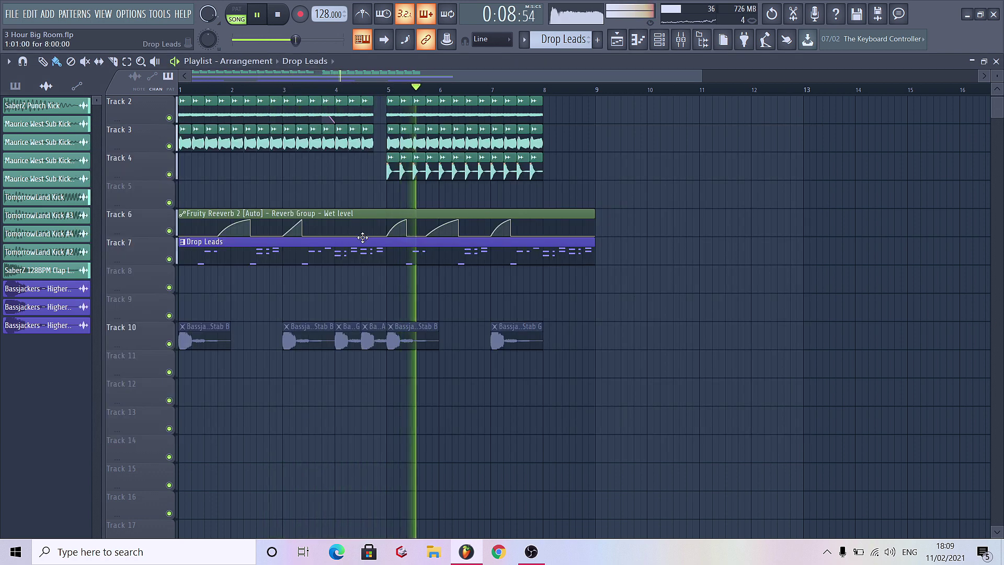
left_click_drag(591, 220, 591, 276)
key("space")
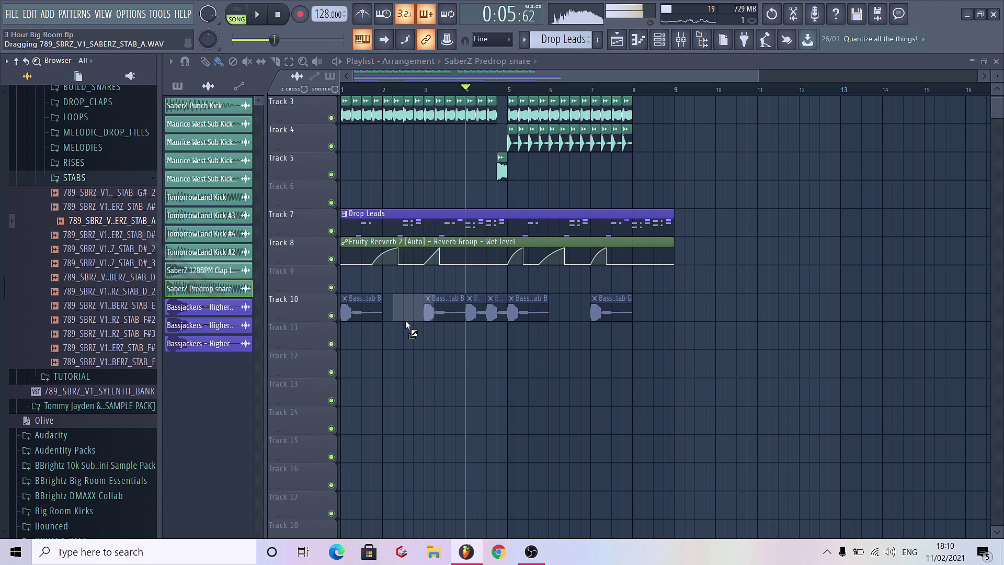
Step: Place the 789_SBRZ_V1_SABERZ_STAB_A sample at bar 1 of Track 11 and pitch it up 200 cents
left_click_drag(110, 220, 381, 340)
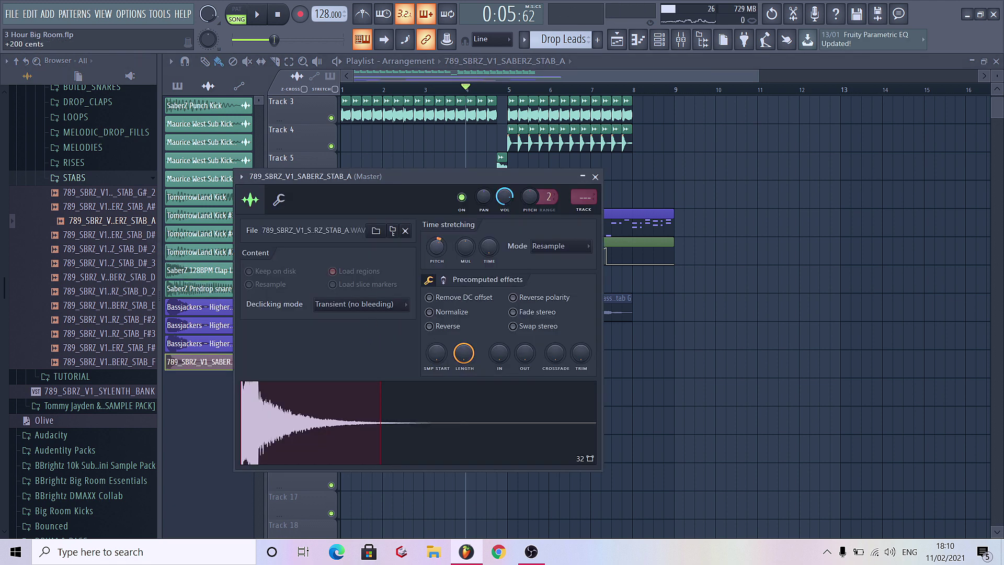
key("Escape")
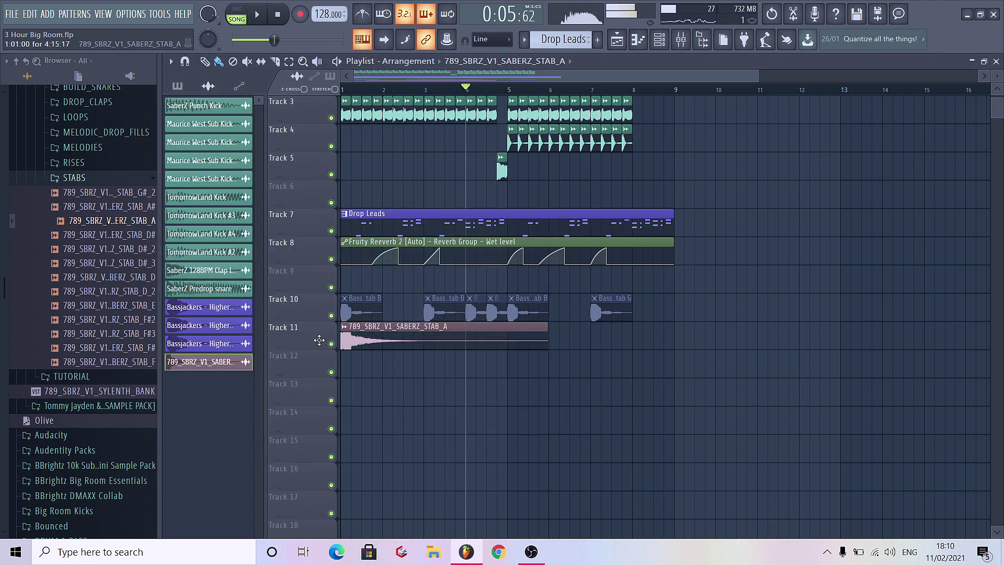
Step: Set the SABERZ_STAB_A sample's time stretching mode to Auto and raise its fade-out
left_click(381, 342)
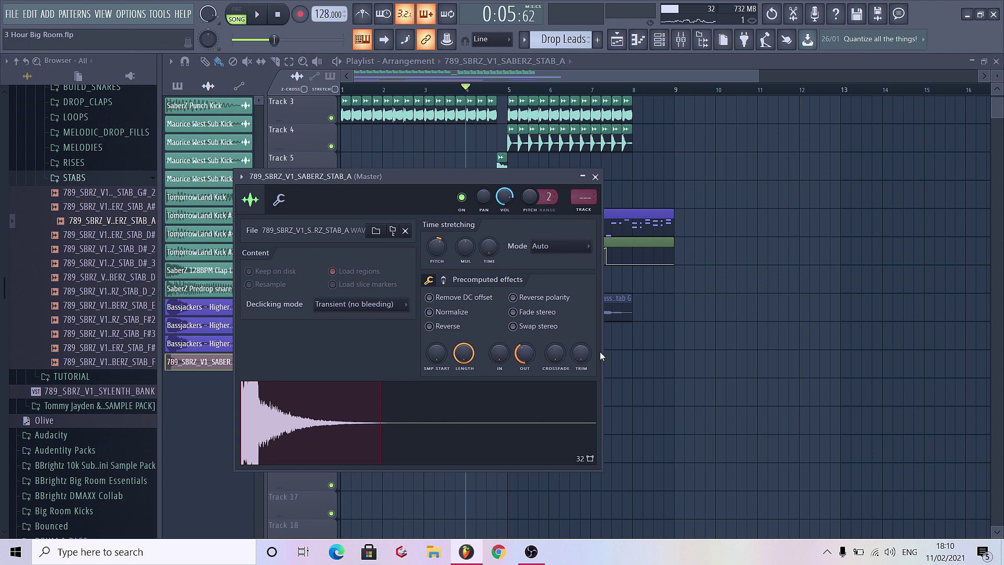
key("Escape")
Step: Trim the SABERZ_STAB_A clip on Track 11 to 2 bars and colour it violet
scroll(419, 376, "up", 1)
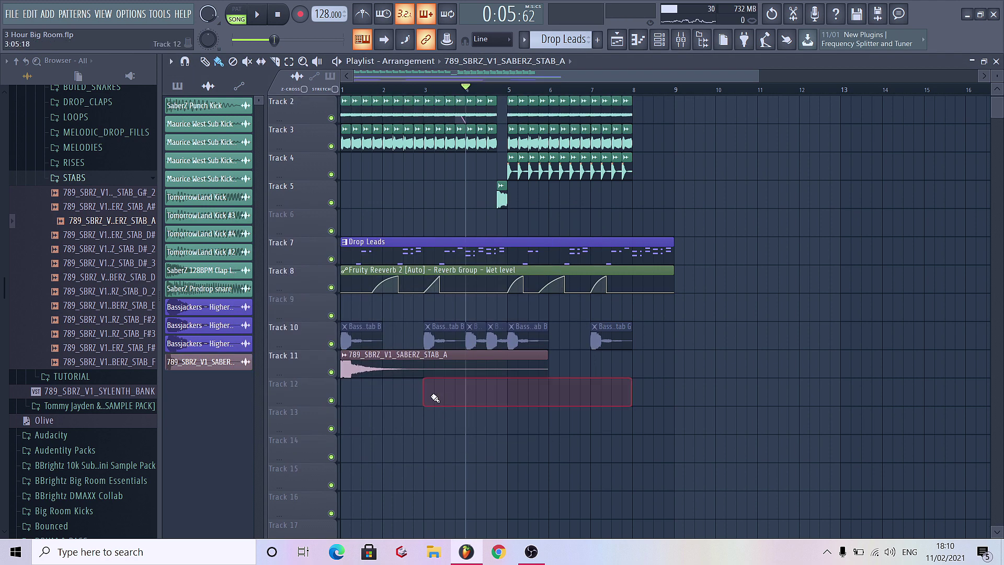
right_click(348, 363)
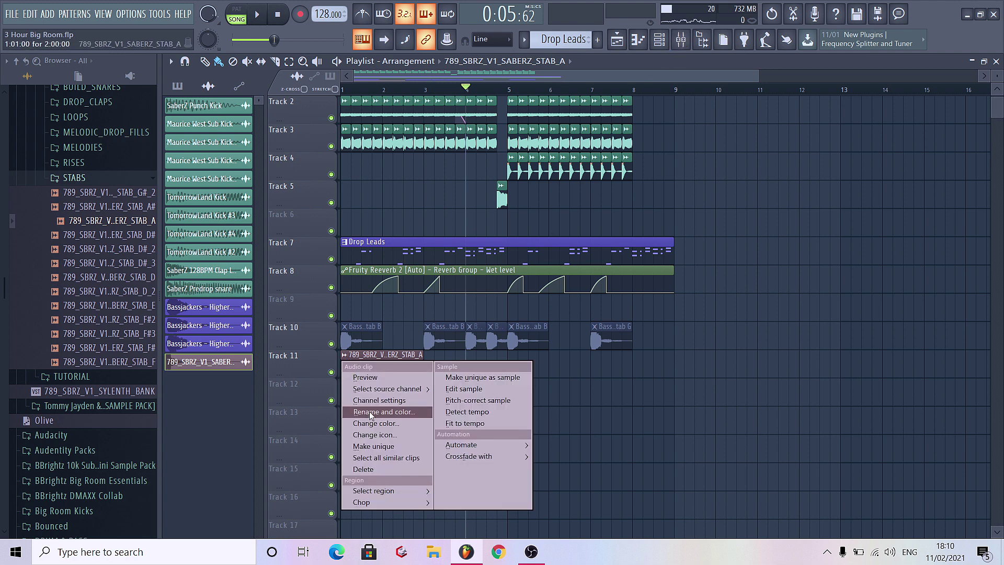
left_click(373, 425)
left_click(384, 360)
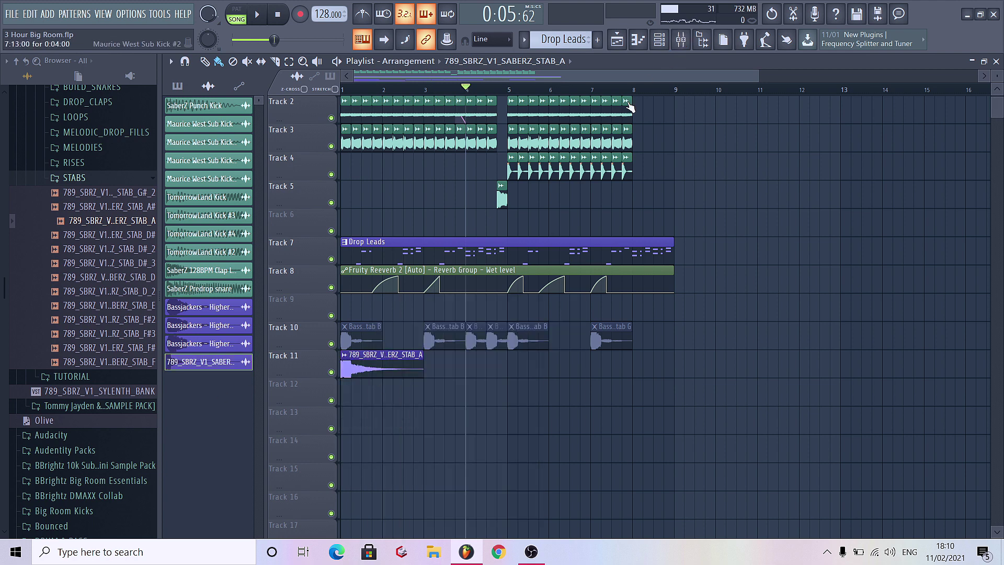
Step: Route the SABERZ_STAB_A channel to mixer track 19 and load Kickstart in its effect slot 10
left_click(685, 43)
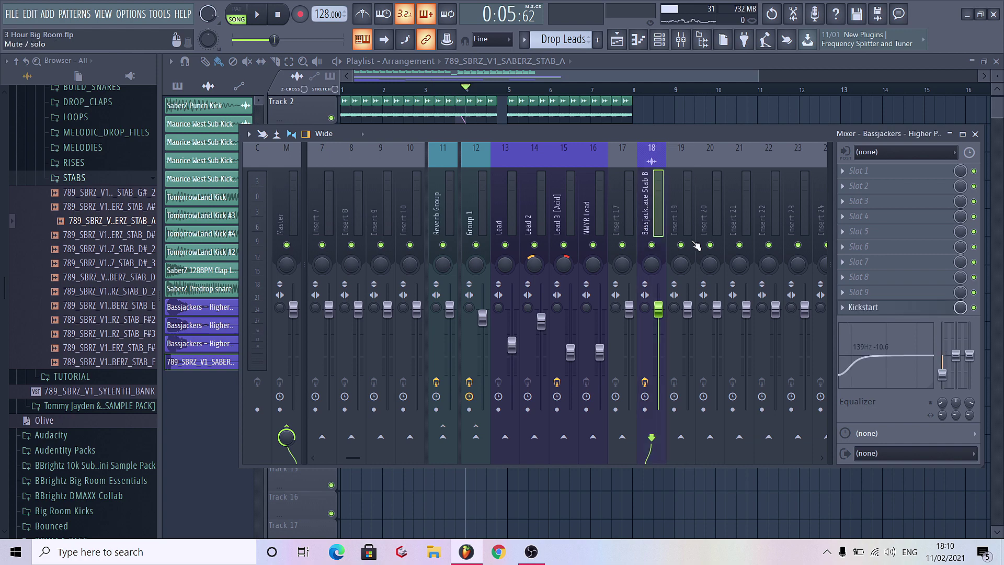
key("ctrl+l")
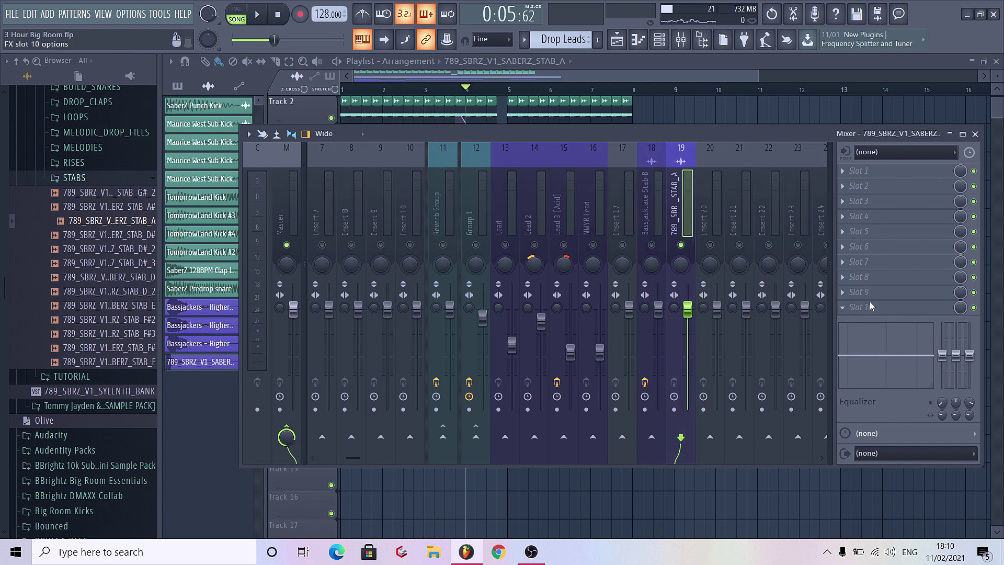
left_click(870, 307)
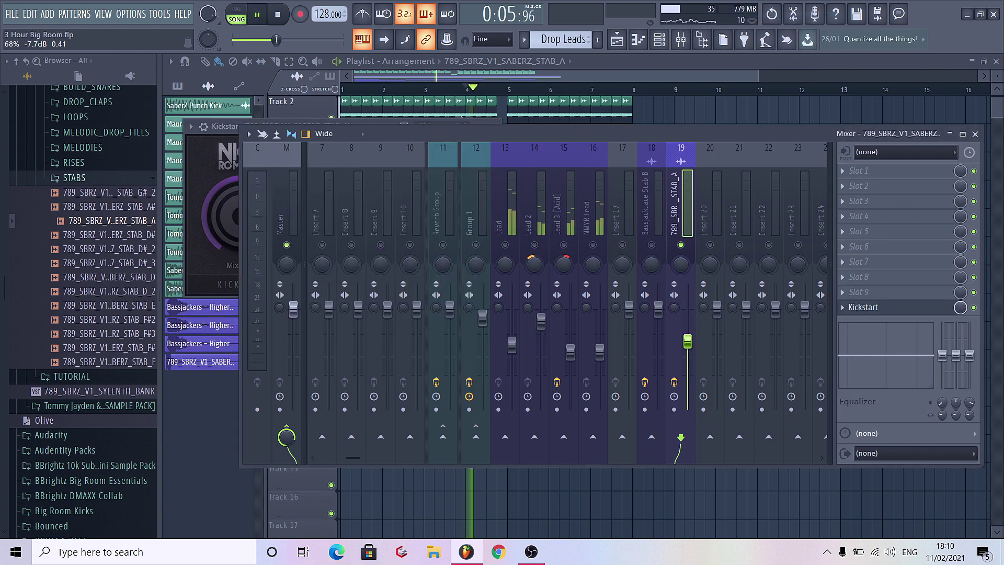
Step: Lower the SABERZ_STAB_A mixer fader during playback and cut its low frequencies to -10.0 at 165 Hz with the mixer equalizer
left_click(348, 97)
key("space")
key("F9")
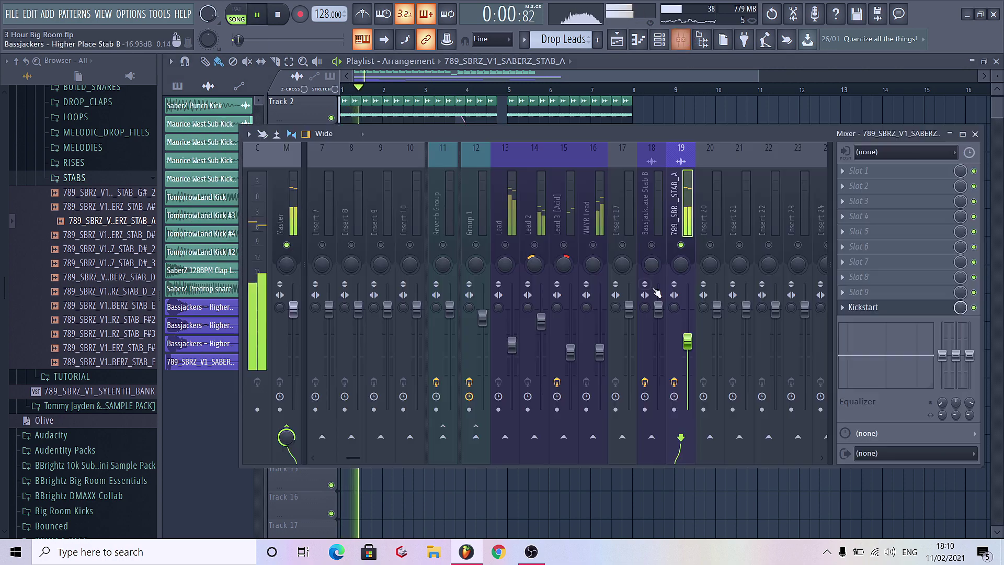
left_click_drag(687, 341, 687, 364)
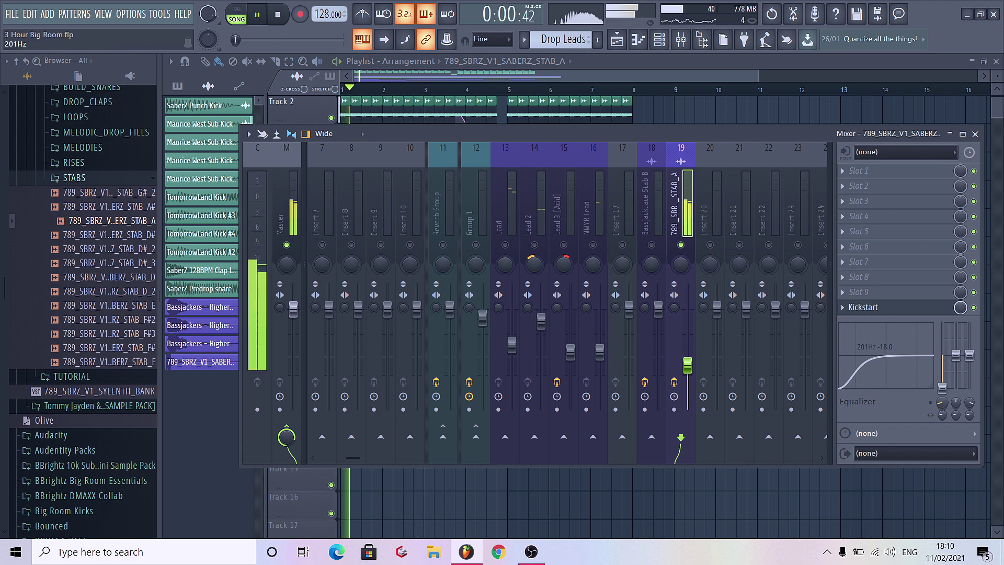
key("space")
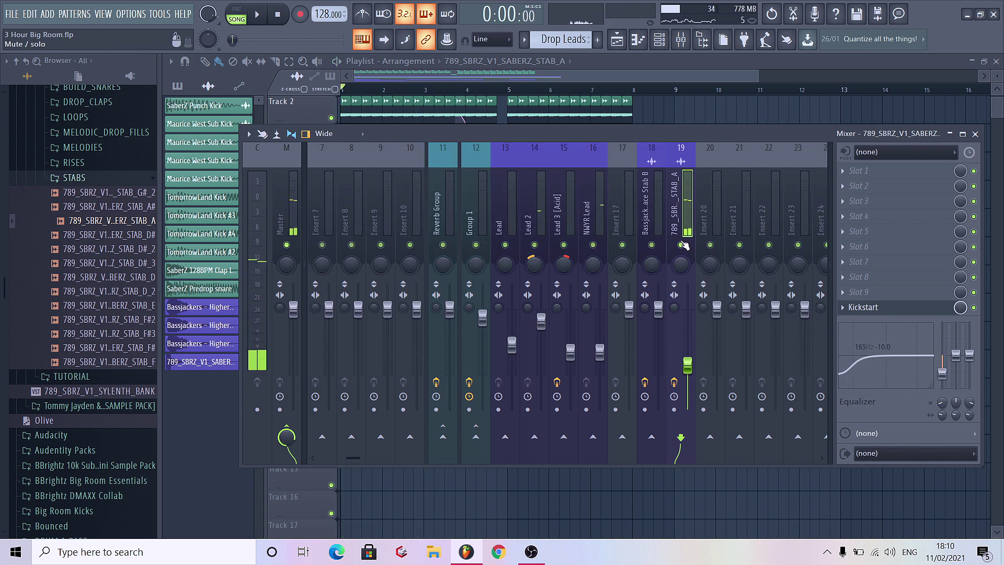
Step: Repeat the SABERZ_STAB_A clip at bars 3, 5 and 7 of Track 11 and unmute the Bassjackers stabs on Track 10
key("space")
key("F9")
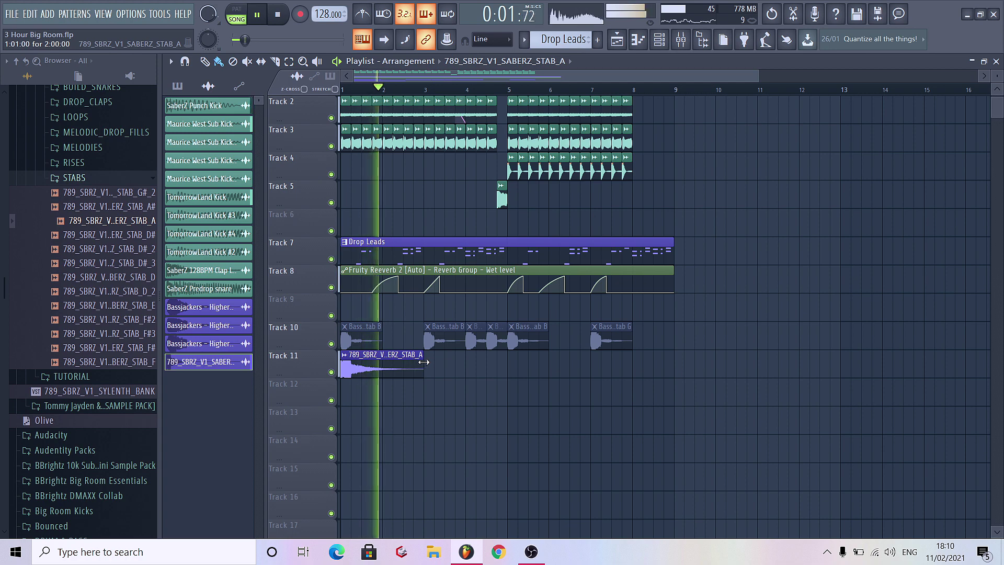
mouse_move(414, 363)
left_mouse_down()
mouse_move(743, 379)
mouse_move(710, 354)
left_mouse_up()
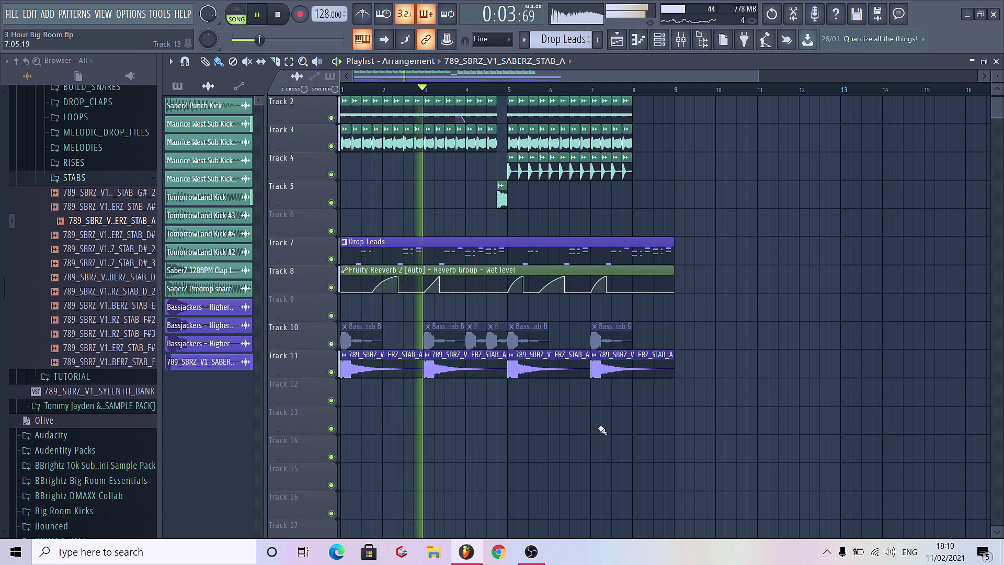
scroll(787, 331, "up", 5)
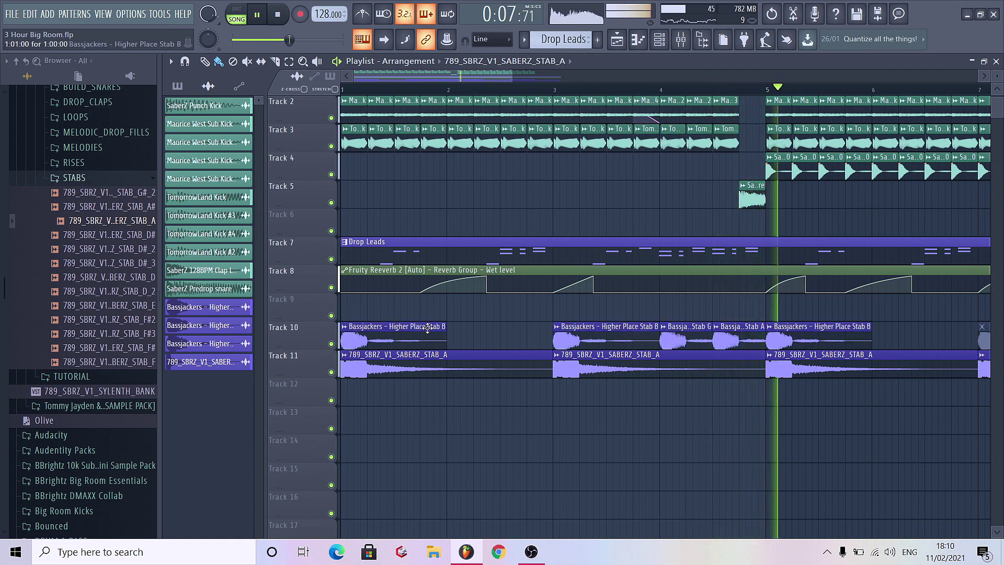
scroll(787, 330, "down", 4)
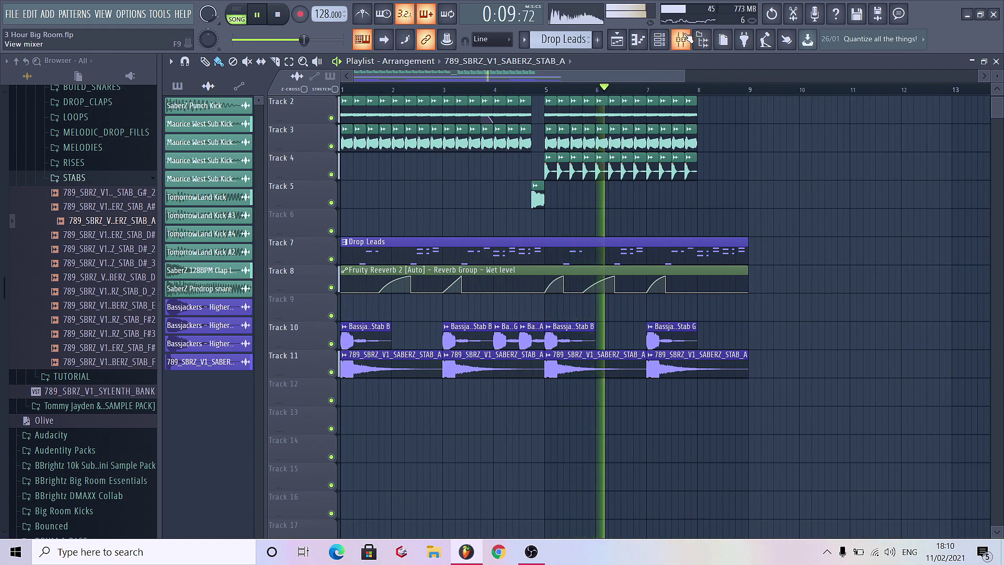
Step: Lower the SABERZ_STAB_A mixer fader slightly against the other stabs and stop playback
left_click(681, 39)
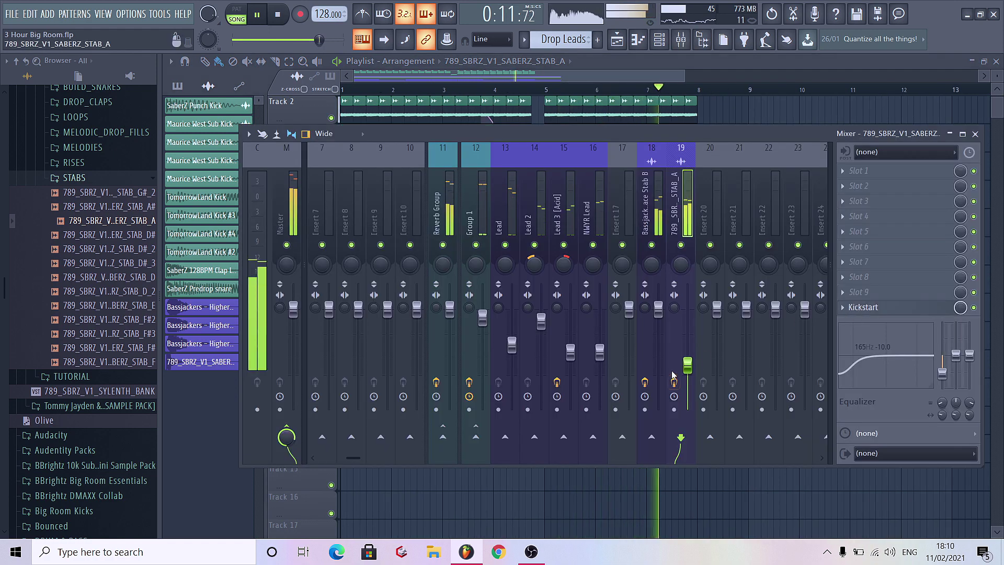
key("F9")
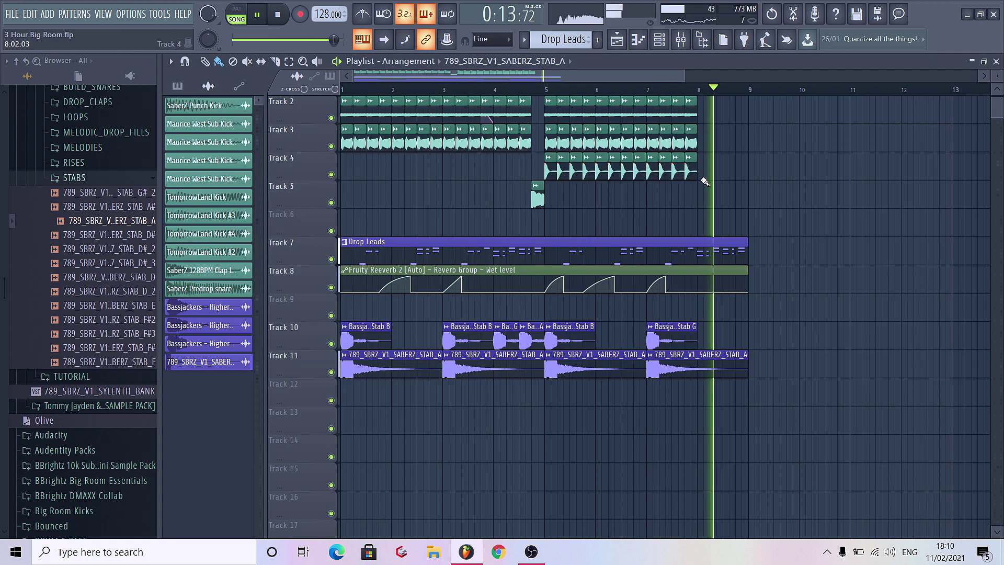
key("space")
Step: Trim the Drop Leads clip on Track 7 so that it ends at bar 8
key("F6")
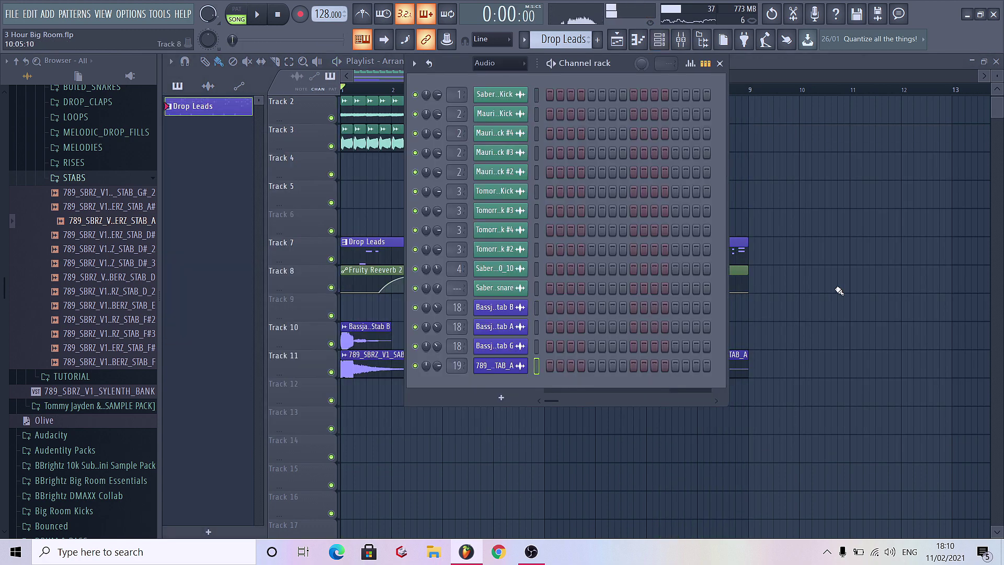
key("F6")
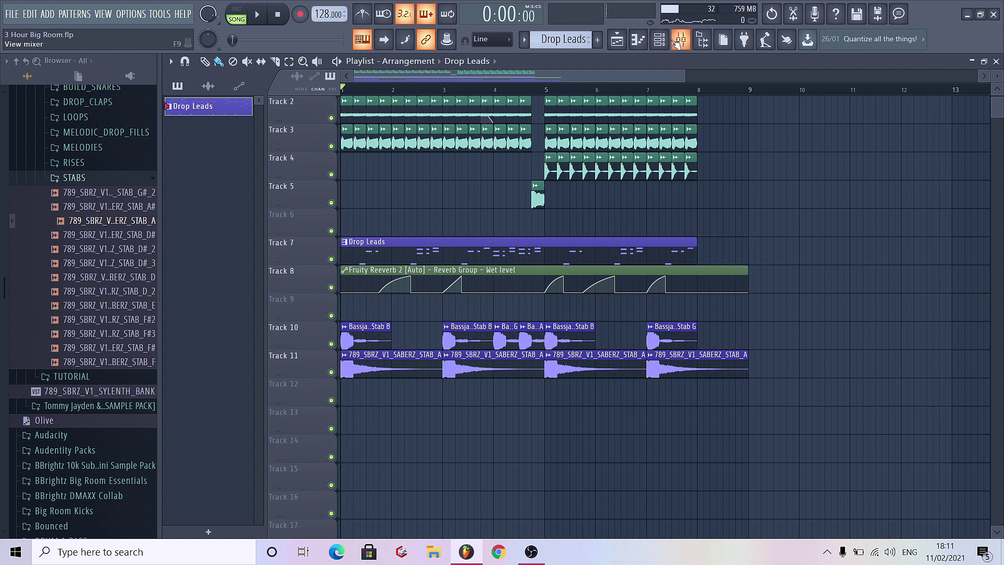
Step: Examine the Lead 2 and Lead 3 [Acid] notes in the piano roll and return to the playlist
key("F6")
left_click(492, 78)
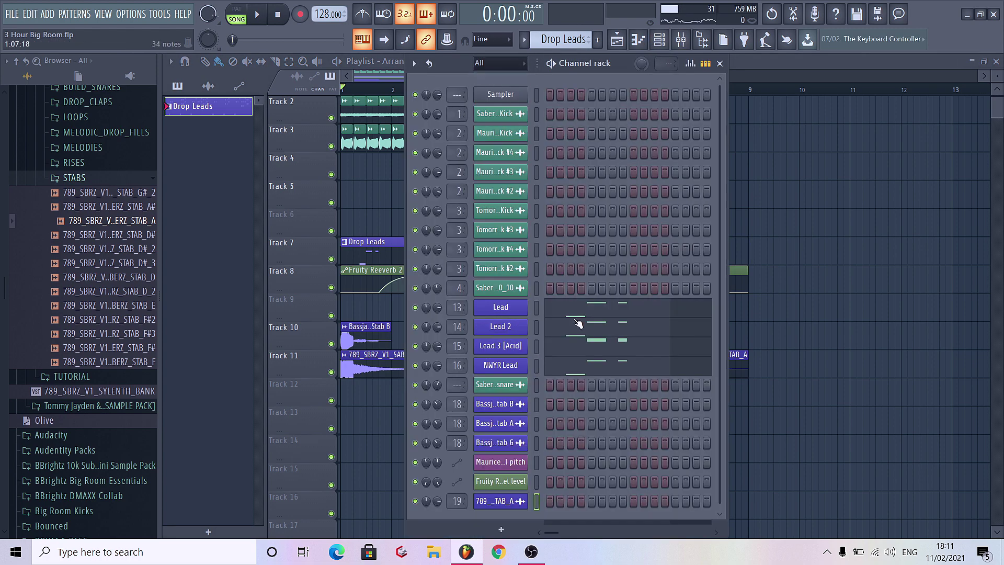
left_click(560, 329)
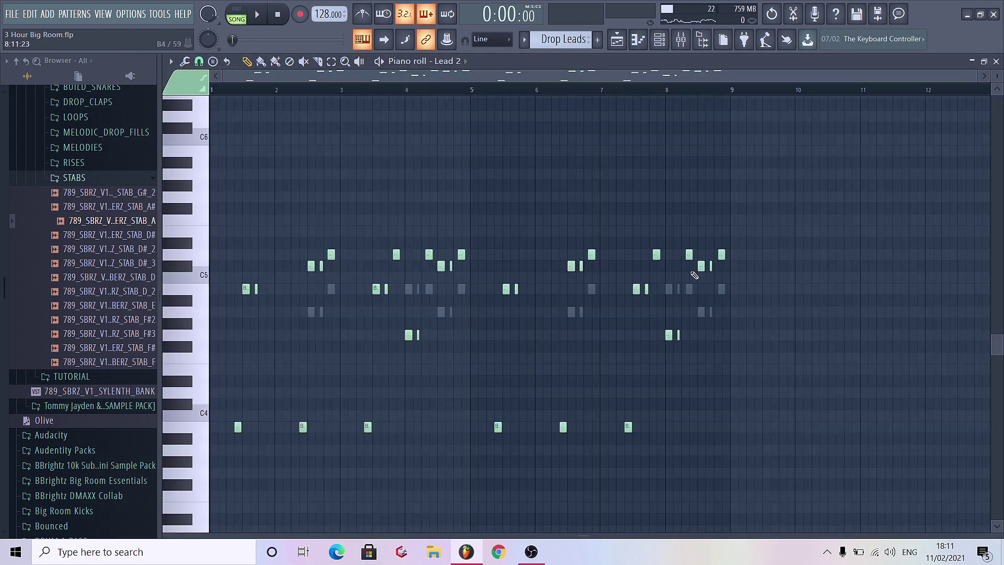
left_click(659, 40)
left_click(579, 354)
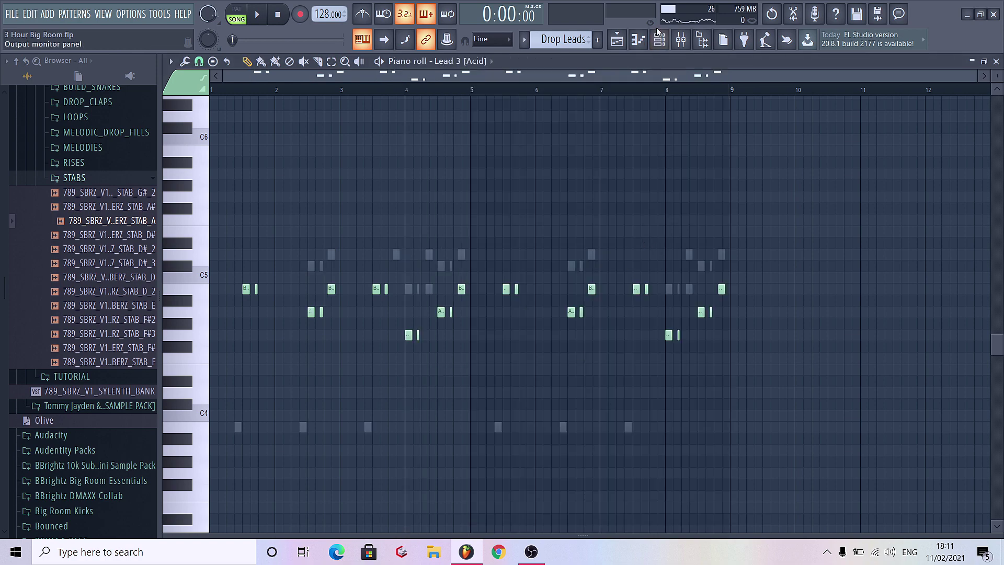
left_click(680, 42)
left_click(659, 41)
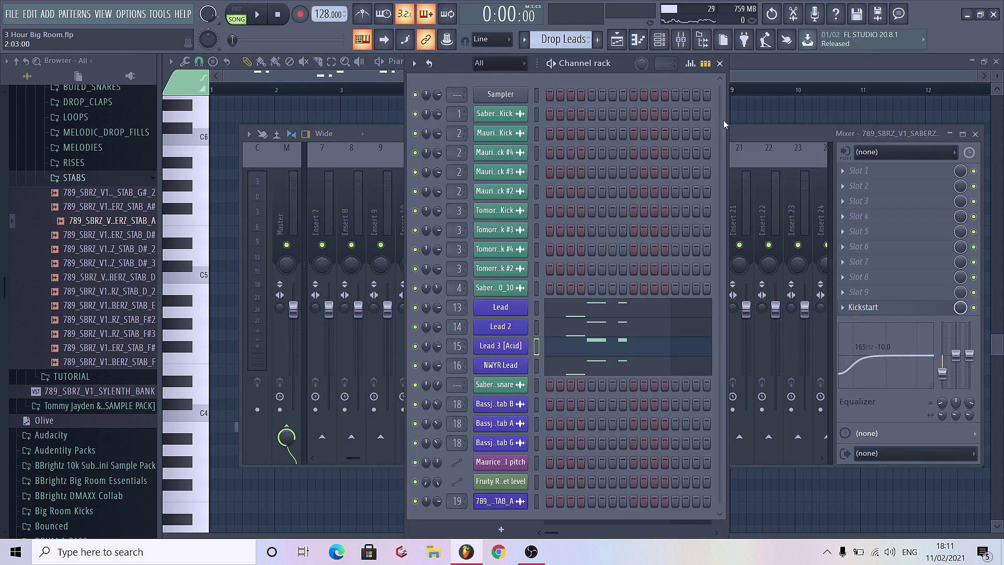
left_click(617, 42)
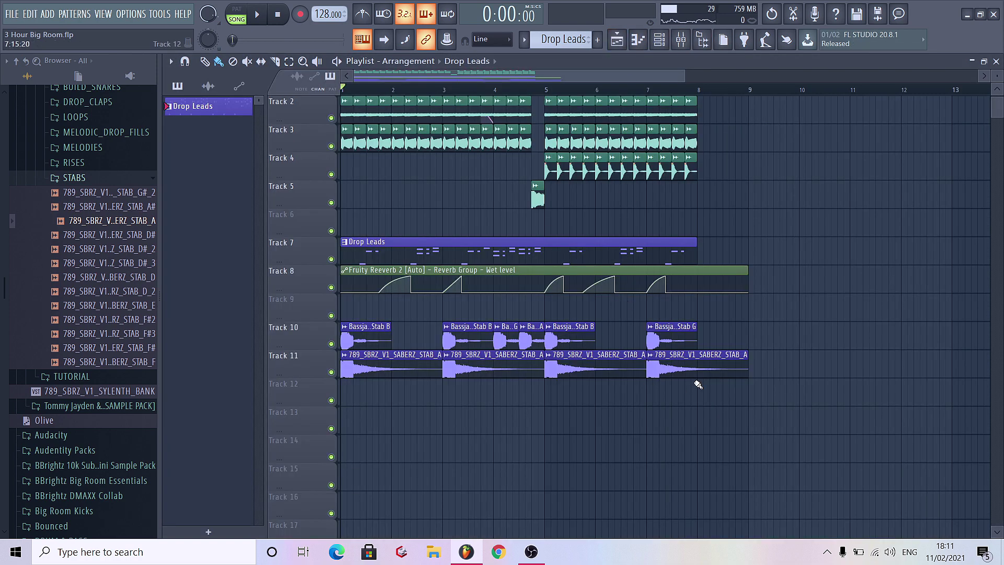
Step: Make the bar 7 SABERZ_STAB_A clip unique, pitch it to -200 cents and play back the end of the drop
left_click(738, 372)
left_click(657, 355)
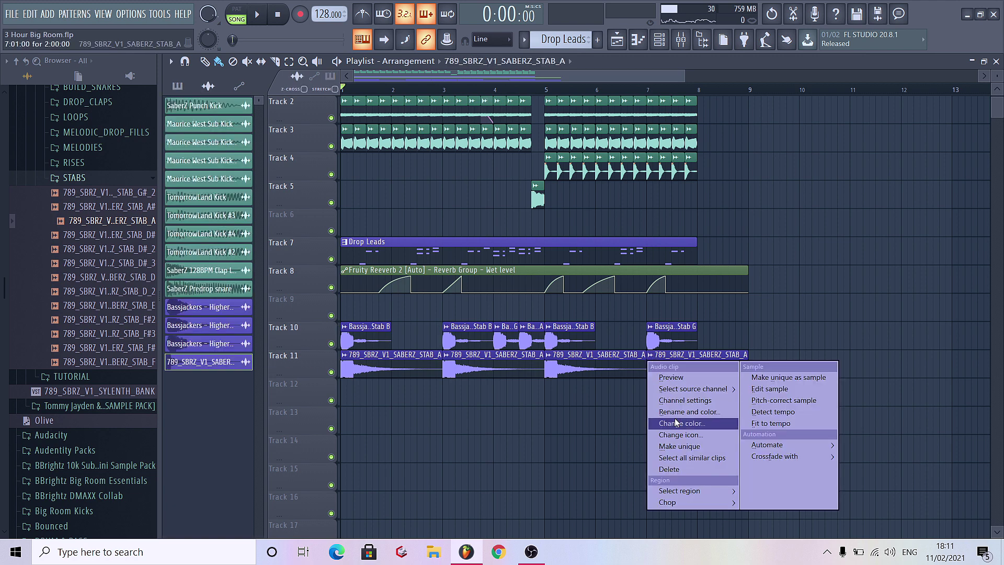
left_click(681, 446)
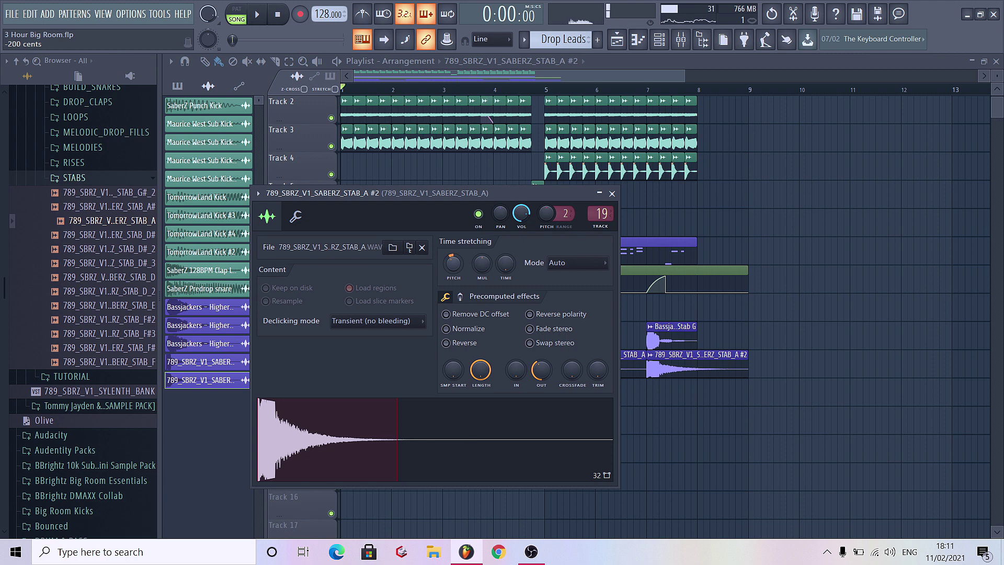
key("Escape")
left_click(641, 94)
key("space")
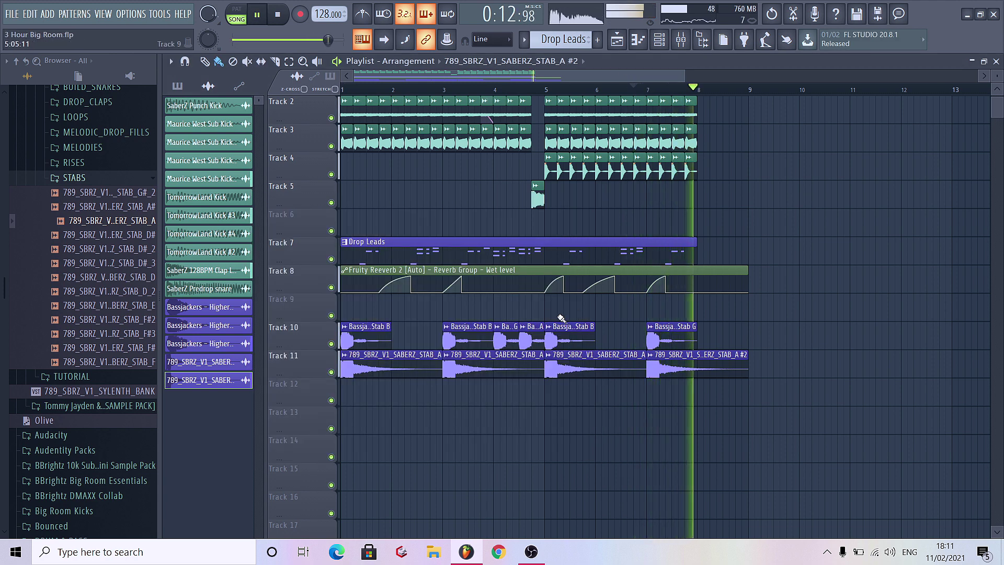
key("space")
Step: Add the SaberZ Crowd noise for atmos sample to Track 14, skipping its fade-in and trimming it to bars 1 through 8
scroll(115, 414, "up", 5)
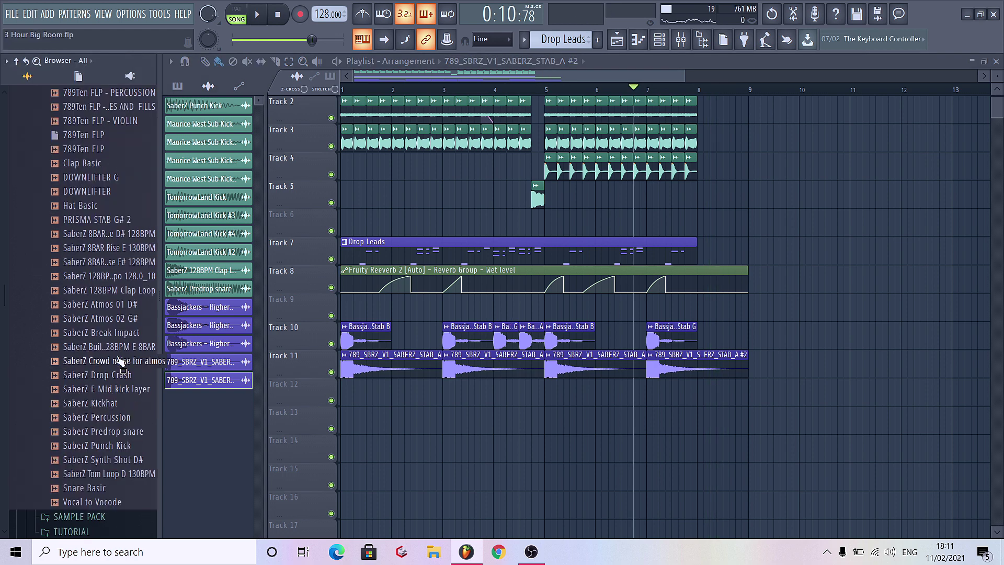
left_click_drag(430, 455, 430, 454)
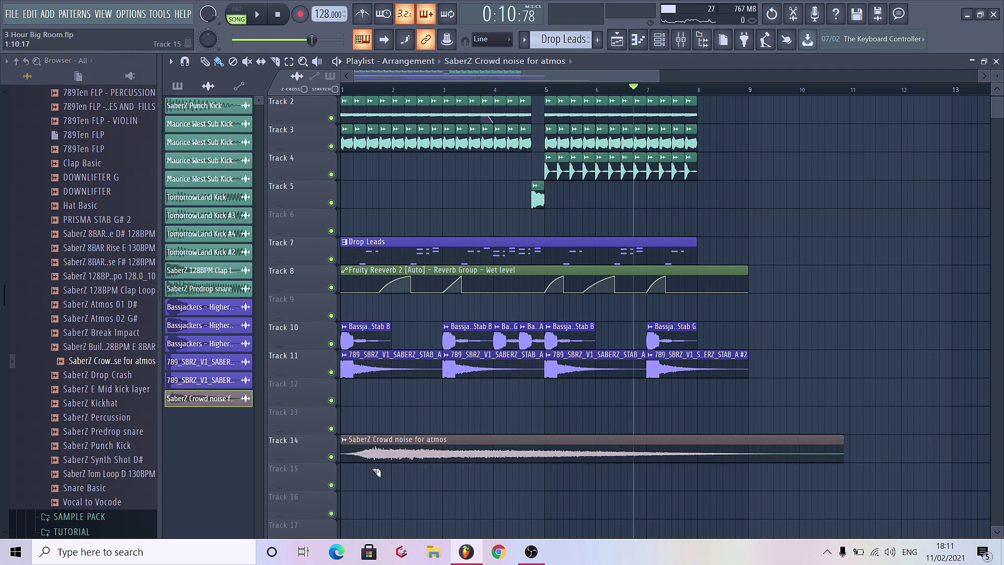
left_click_drag(365, 459, 333, 459)
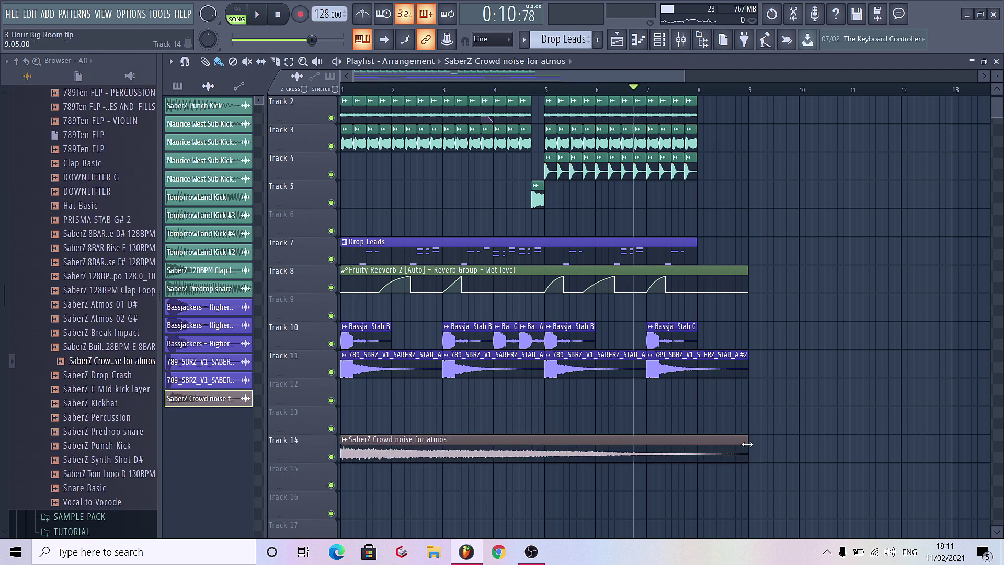
Step: Lower the channel volume of the SaberZ Crowd noise for atmos sample during playback
key("space")
double_click(426, 439)
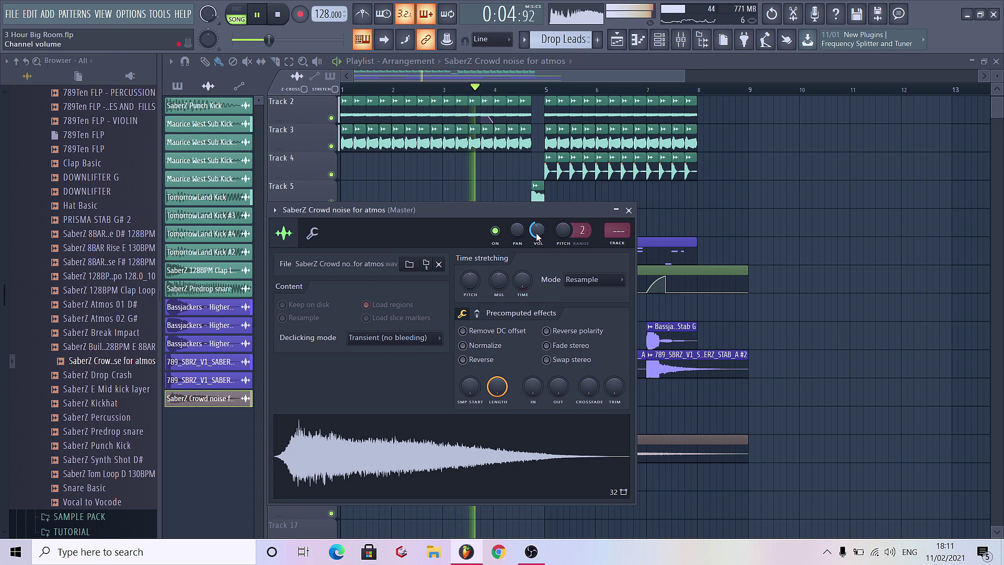
left_click(312, 232)
left_click(283, 232)
left_click(628, 210)
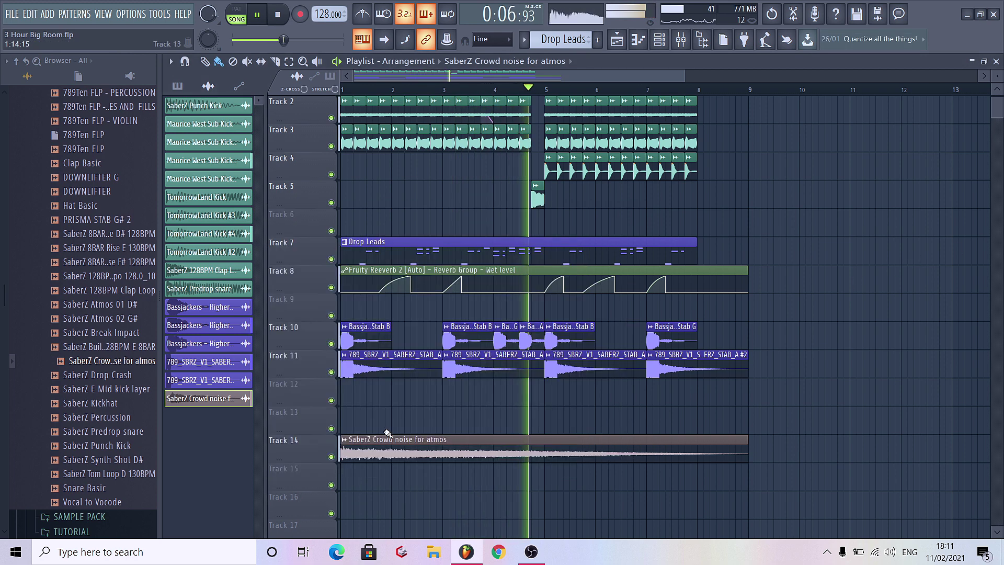
Step: Colour the SaberZ Crowd noise for atmos clip on Track 14 yellow
left_click(344, 440)
left_click(388, 443)
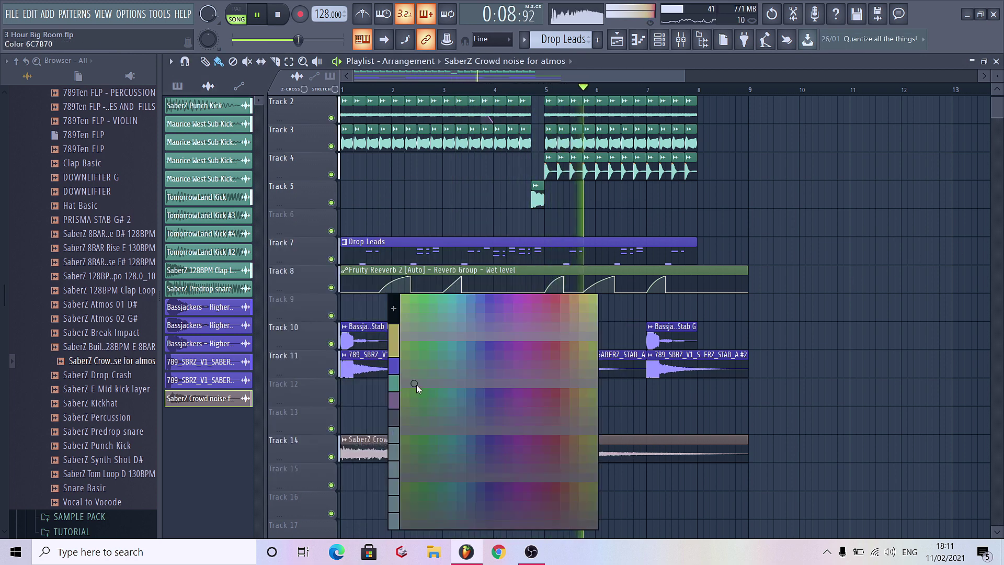
left_click(393, 340)
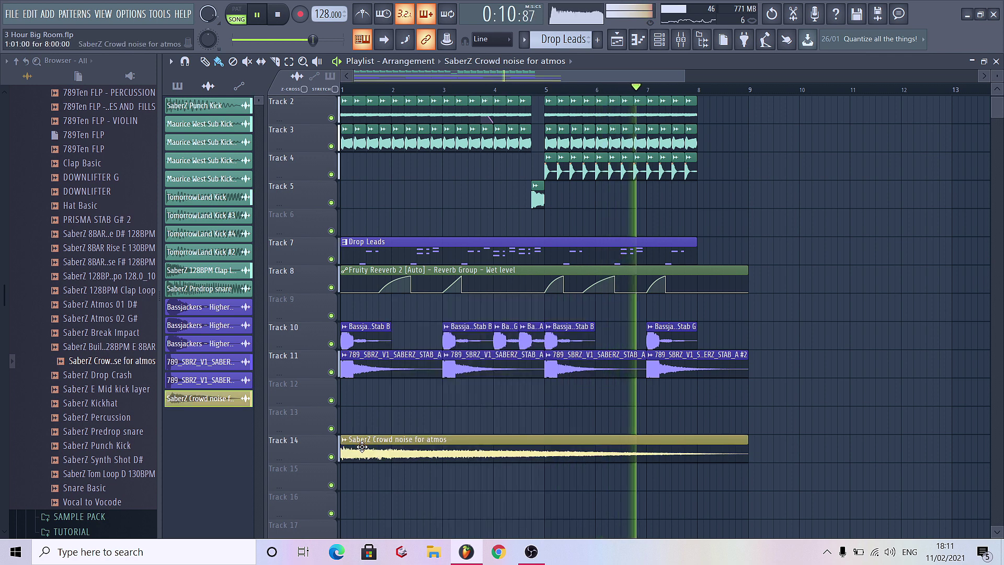
left_click(409, 480)
right_click(409, 480)
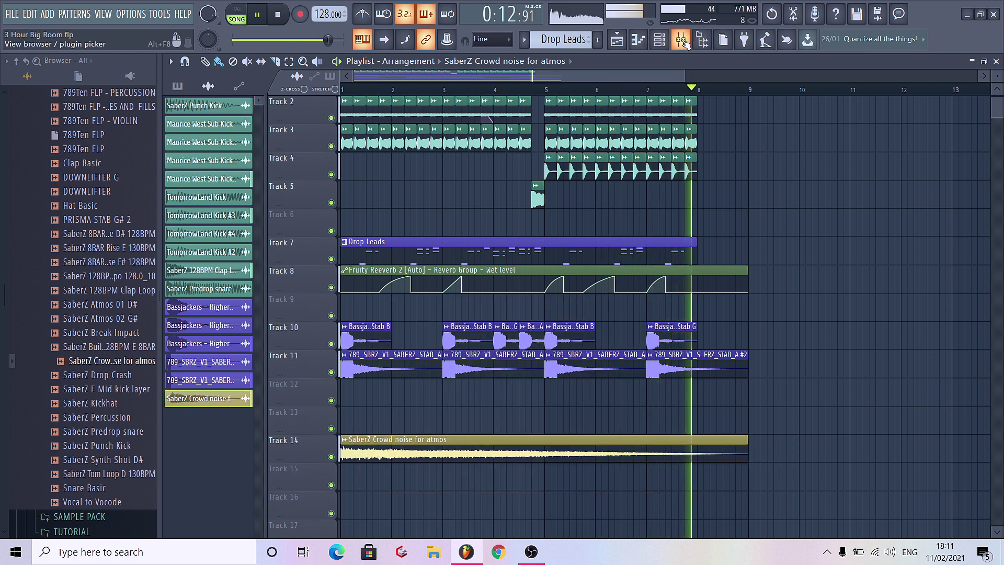
Step: Mute the Drop Leads track, restart playback and set the crowd noise channel volume to 31%
key("F9")
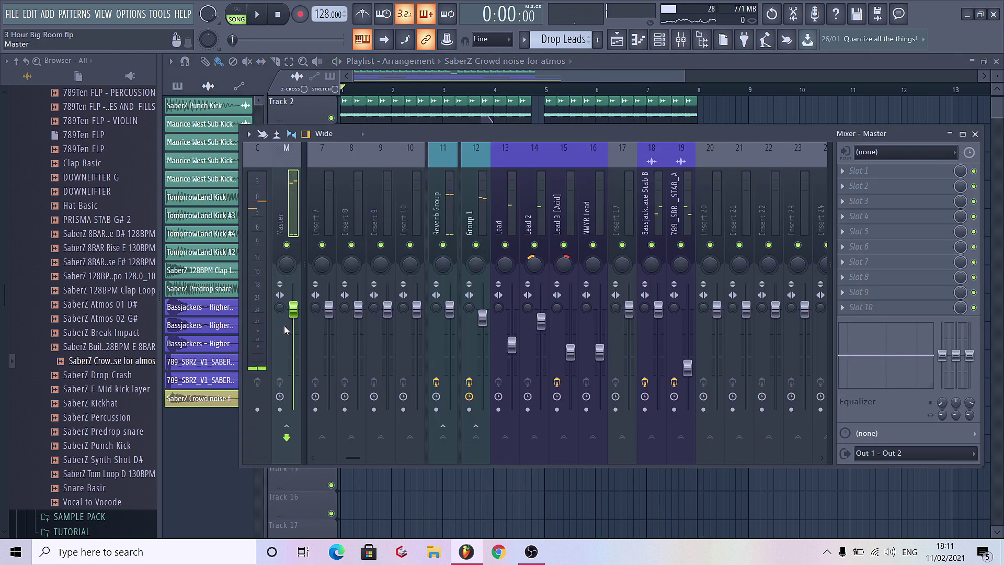
key("space")
key("F9")
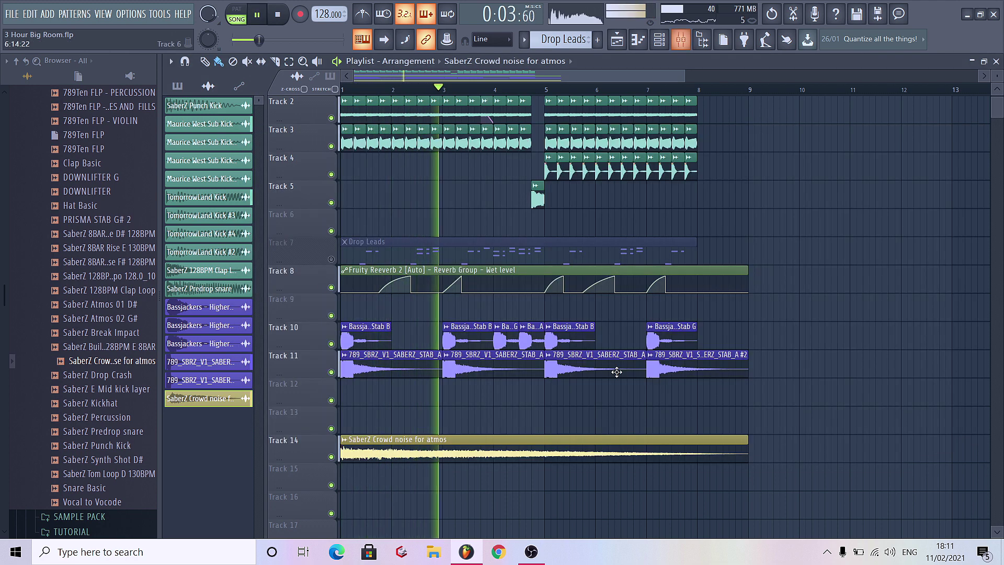
double_click(470, 450)
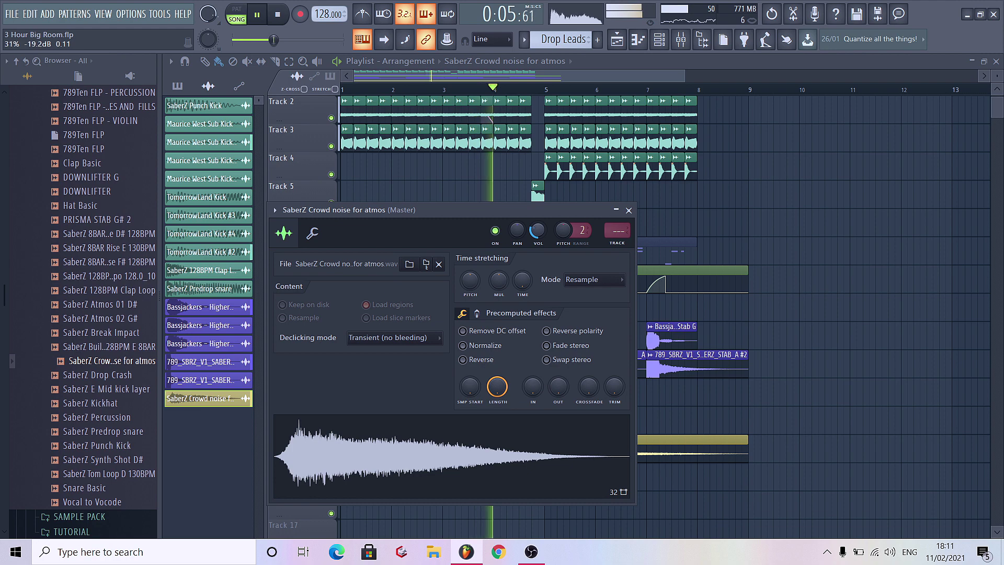
key("Escape")
Step: Route the crowd noise to mixer track 25 and load Kickstart in its slot 9 with the mix at 50%
key("F9")
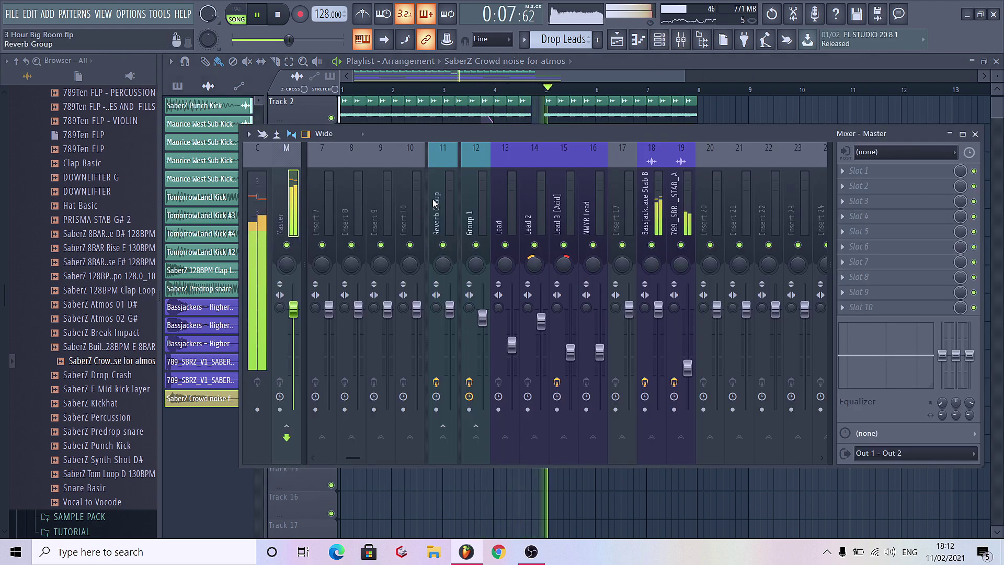
scroll(434, 202, "down", 3)
left_click(680, 219)
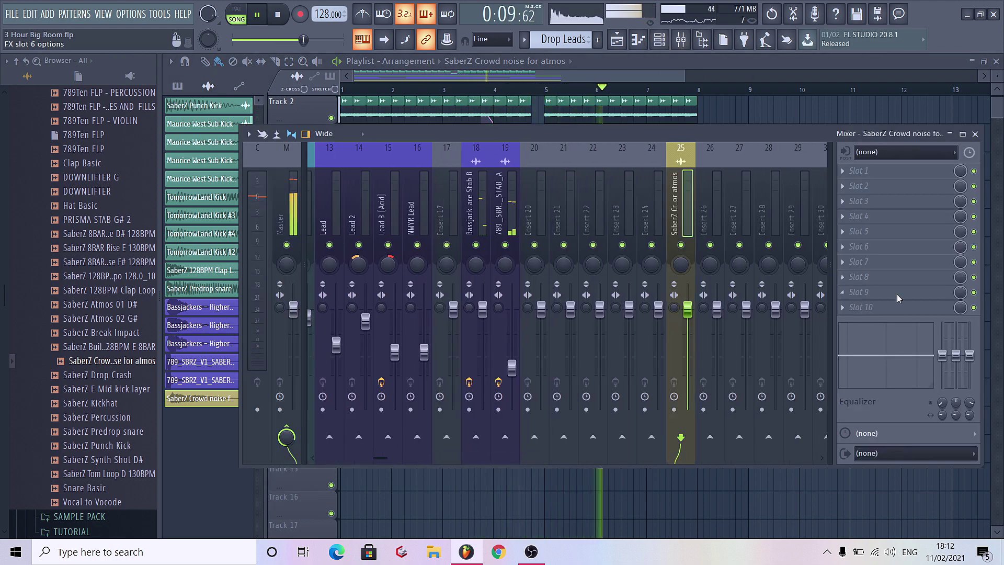
right_click(898, 298)
mouse_move(914, 265)
left_click(758, 293)
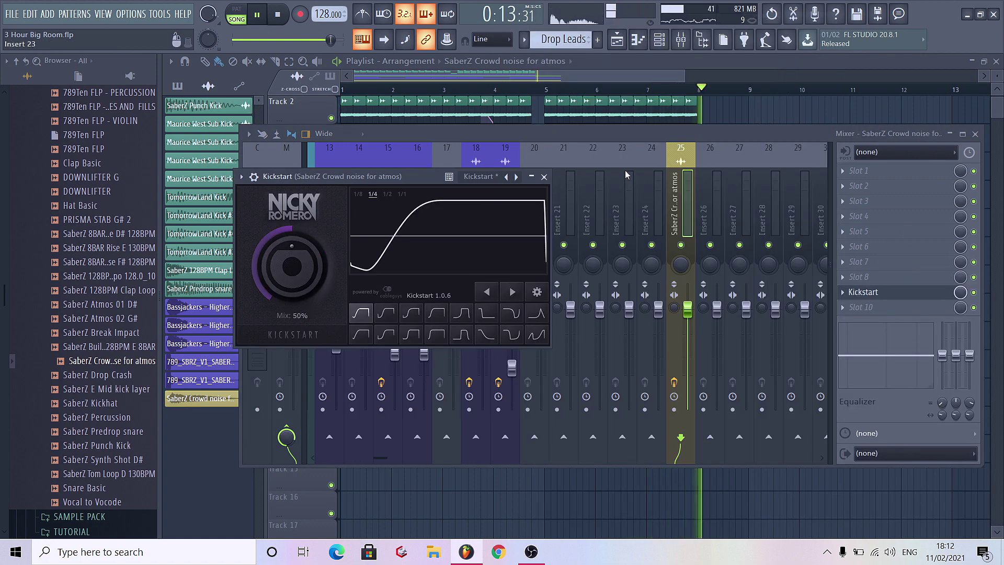
left_click(543, 177)
key("F9")
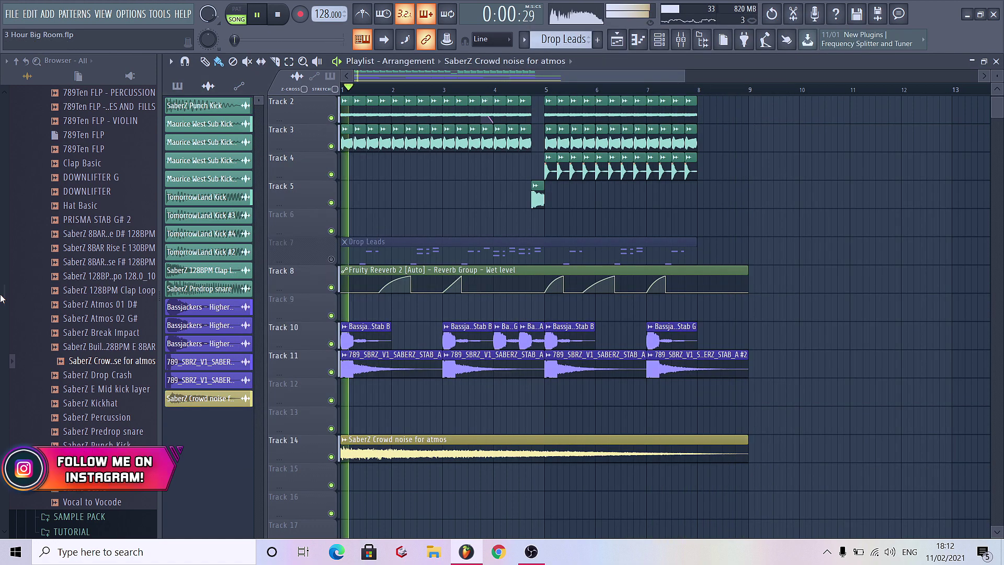
Step: Place the SaberZ Break Impact sample on Track 15 shortly before bar 8 and open its channel settings
left_click_drag(65, 337, 825, 476)
scroll(858, 408, "up", 3)
scroll(846, 460, "up", 2)
double_click(825, 476)
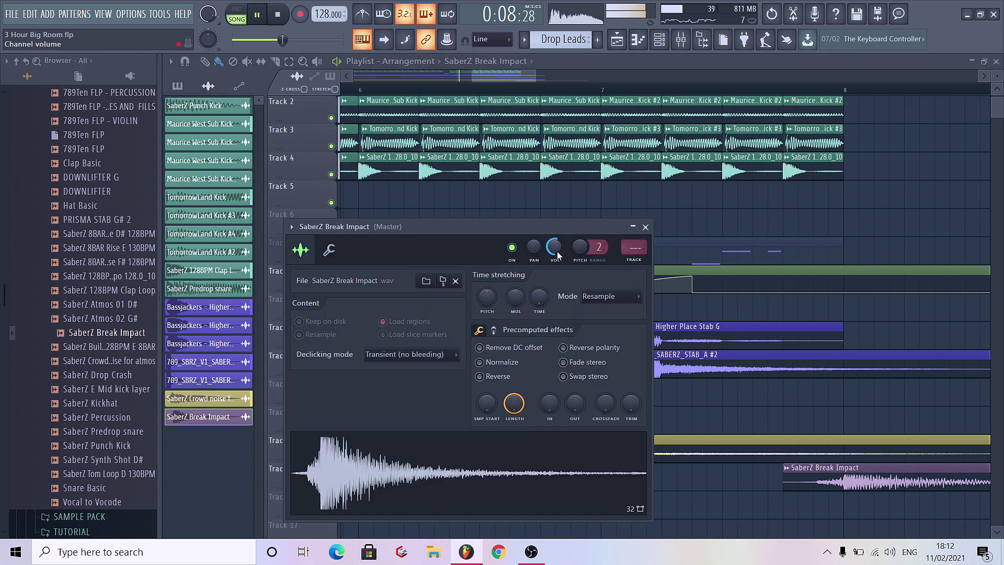
Step: Recolour the SaberZ Break Impact clip on Track 15 yellow like the crowd noise clip, and trim its end to bar 9
left_click(786, 468)
left_click(808, 399)
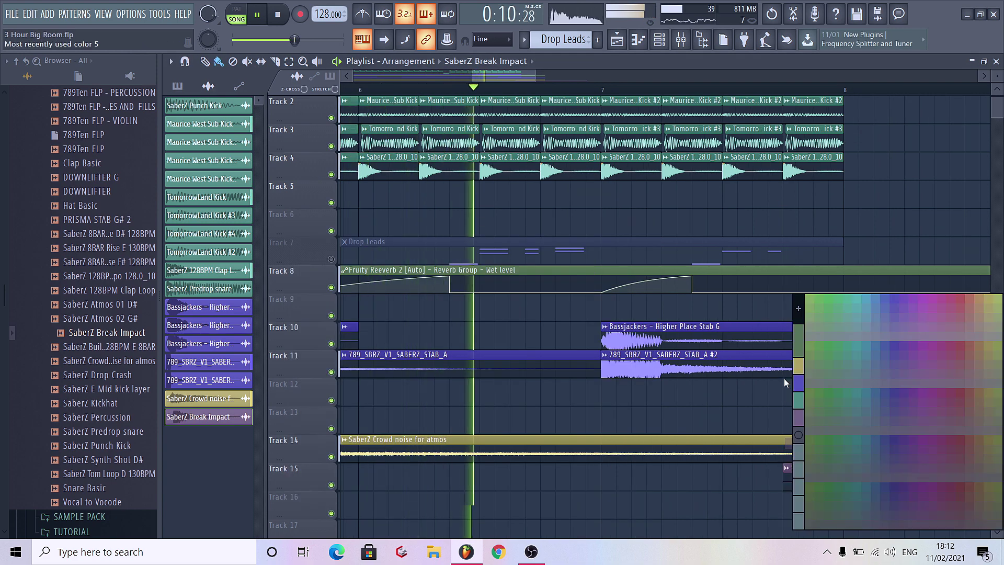
left_click(847, 366)
scroll(508, 440, "down", 3)
scroll(509, 440, "down", 4)
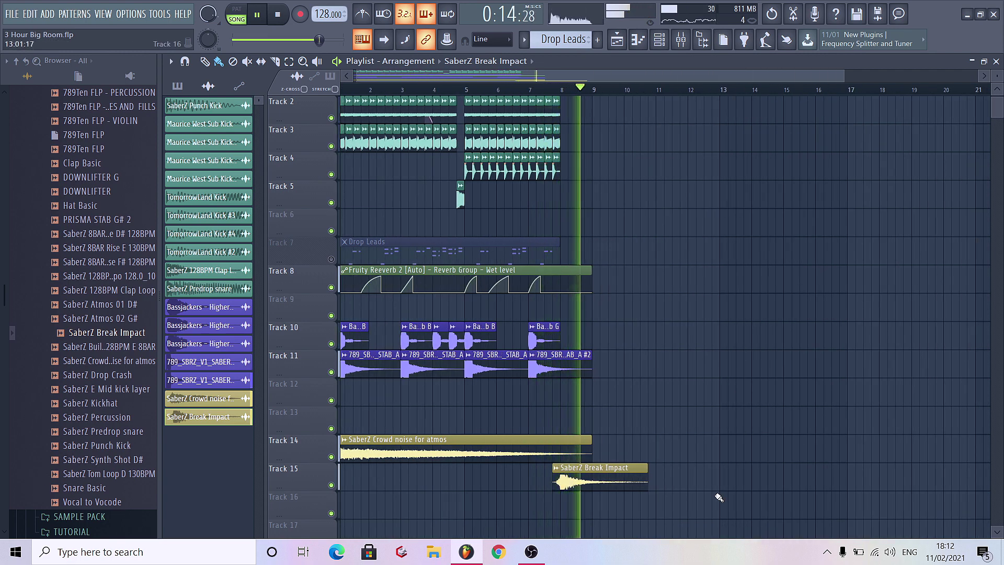
key("space")
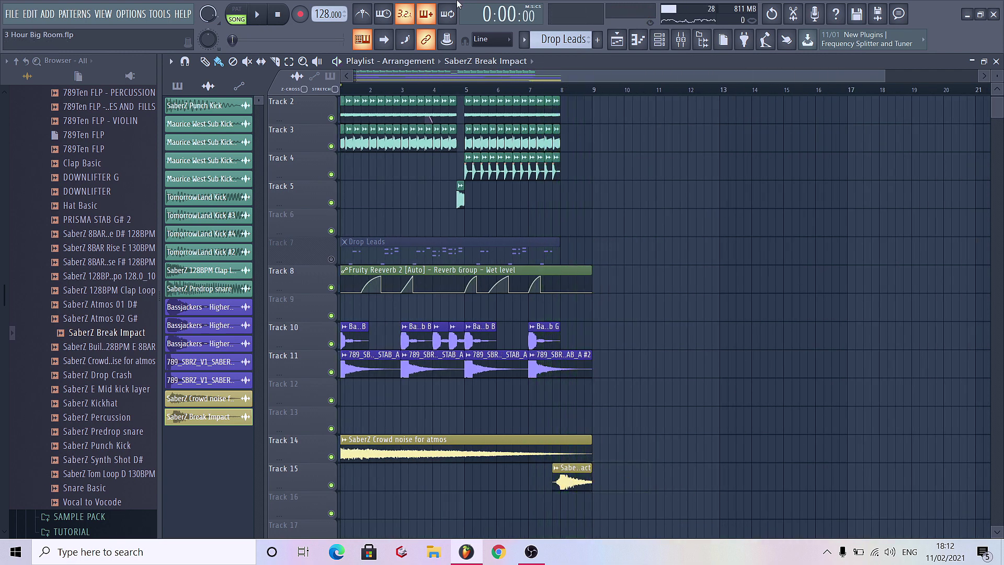
Step: Solo the Drop Leads track and re-enable the reverb wet level automation on Track 8 for playback
scroll(450, 246, "down", 2)
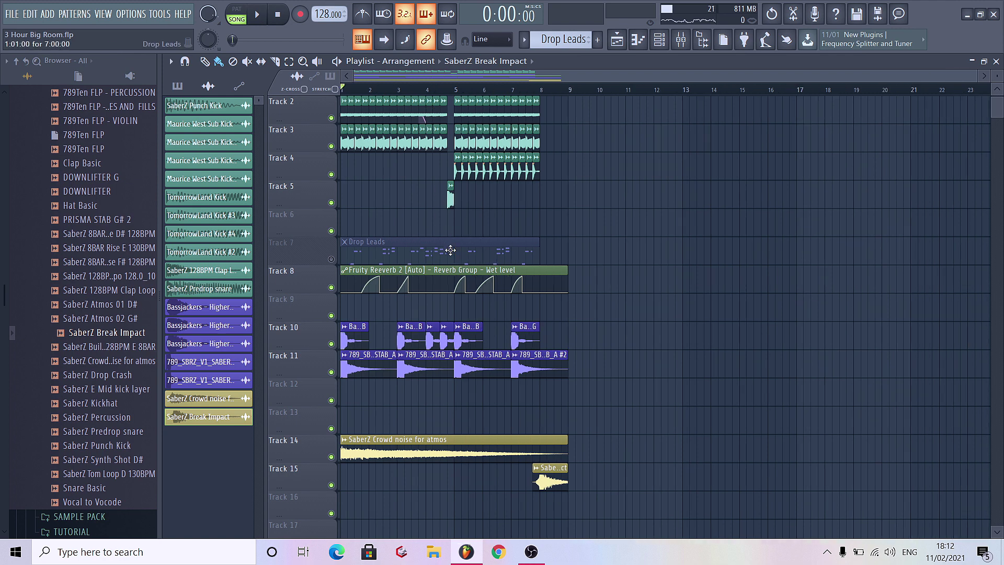
right_click(331, 259)
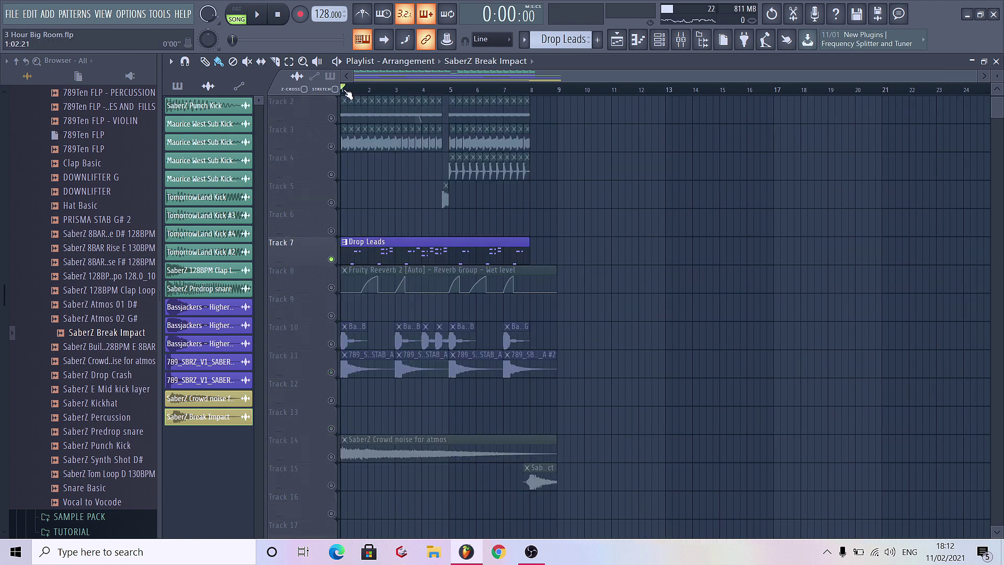
left_click(331, 287)
Step: Raise high-shelf band 7 slightly in the Reverb Group's Fruity parametric EQ 2 while the leads play
key("F9")
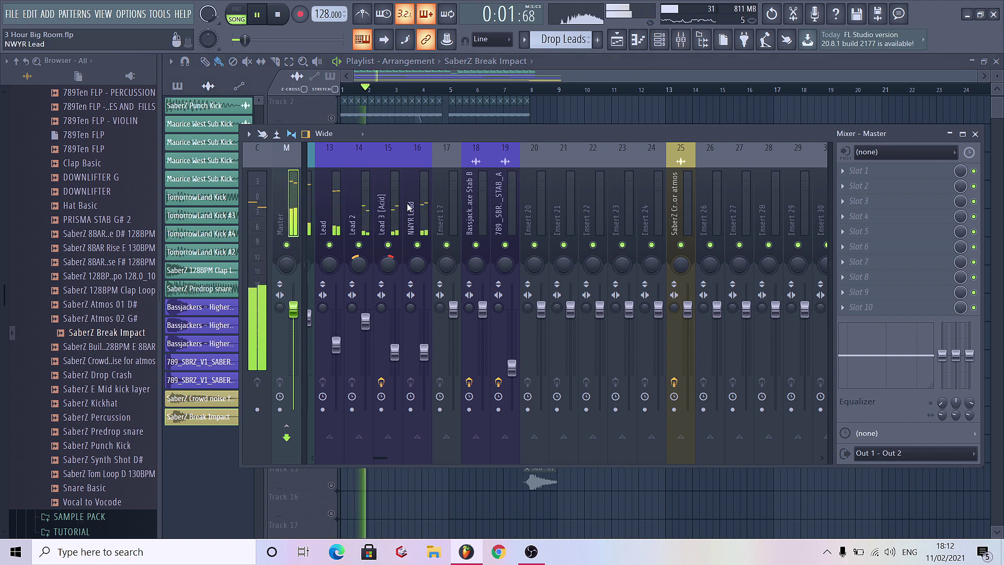
key("Left")
key("Left")
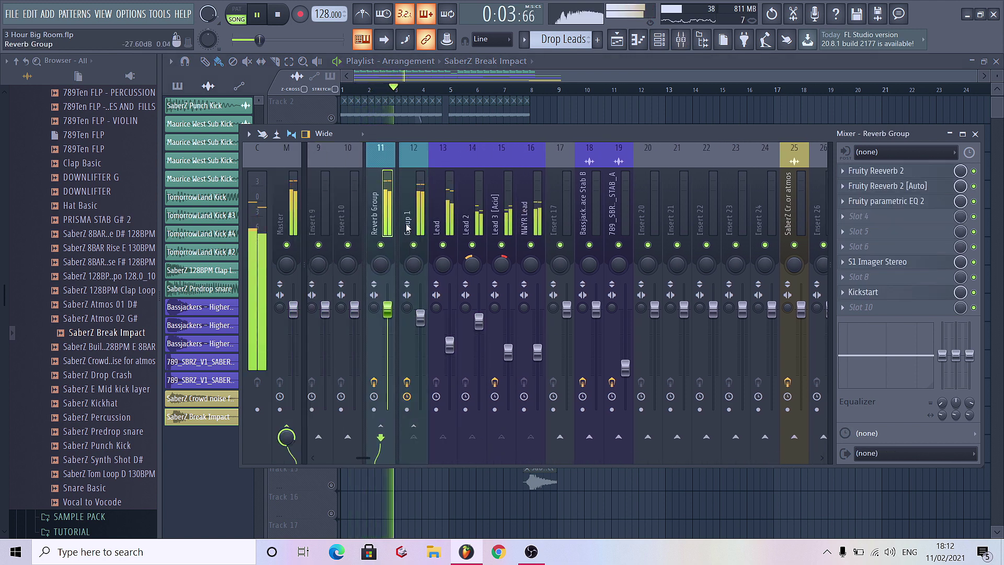
left_click(868, 201)
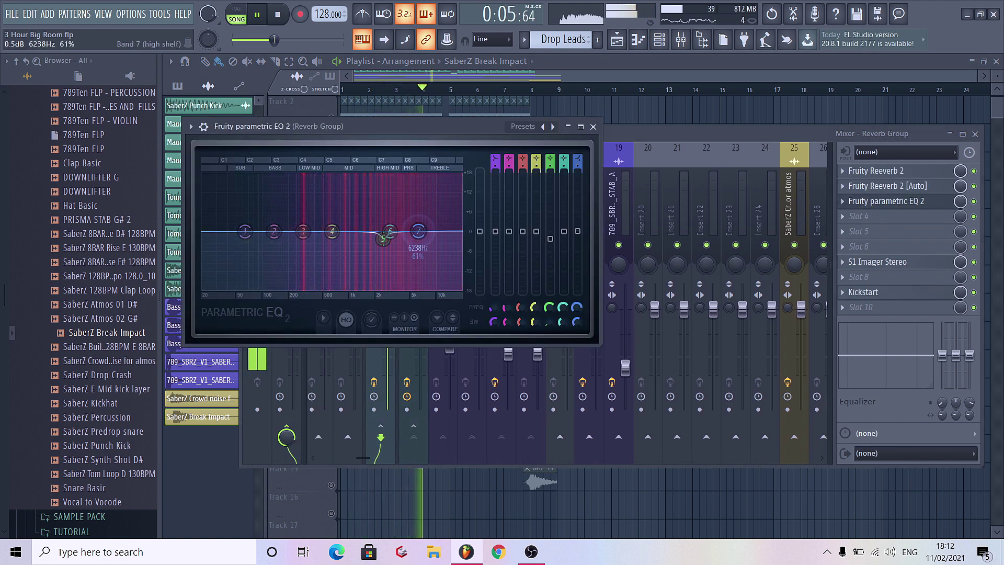
left_click_drag(418, 221, 422, 226)
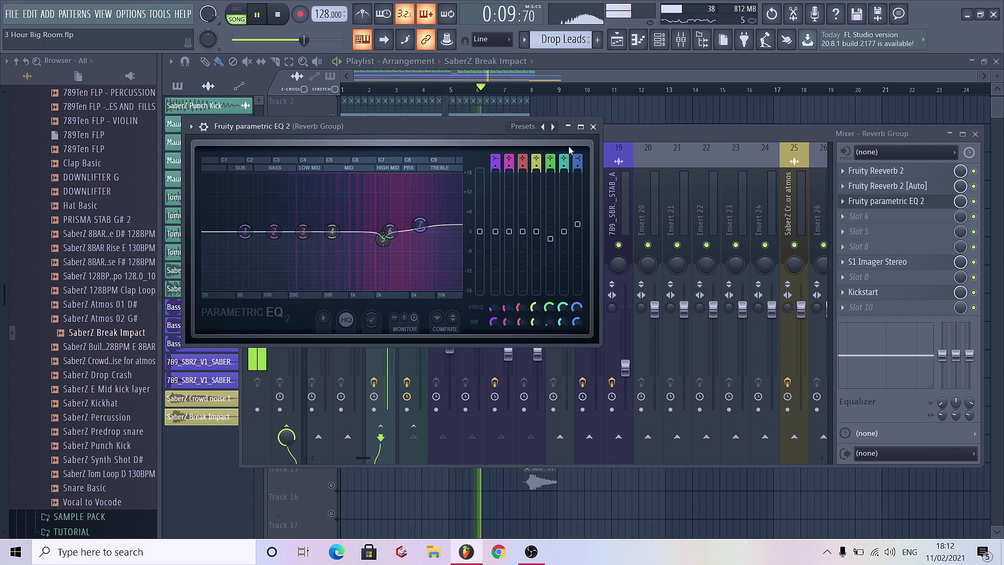
left_click(594, 127)
key("space")
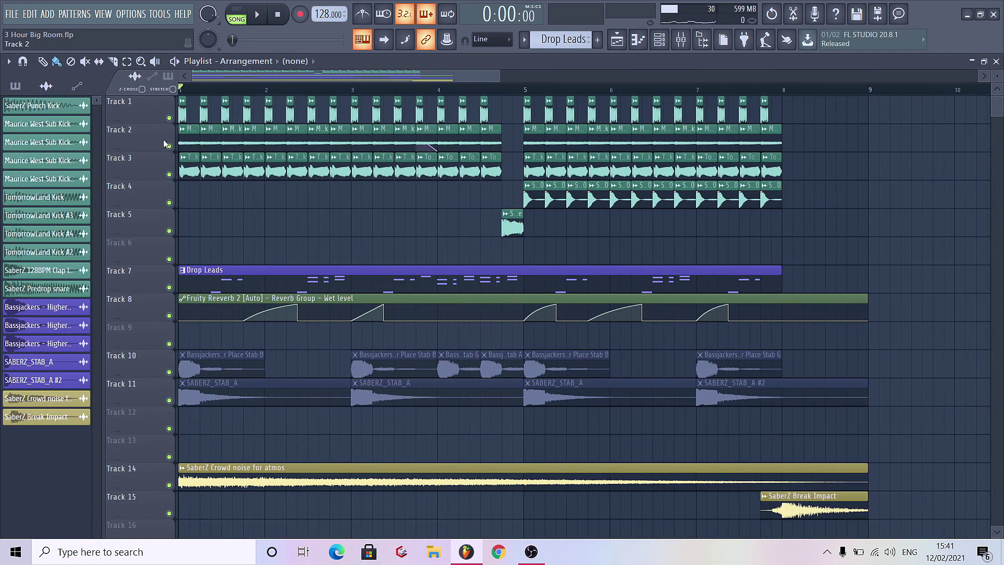
Step: Audition Track 2 in solo and replace its Maurice West Sub Kick clip just before bar 3 with Maurice West Sub Kick #3
key("space")
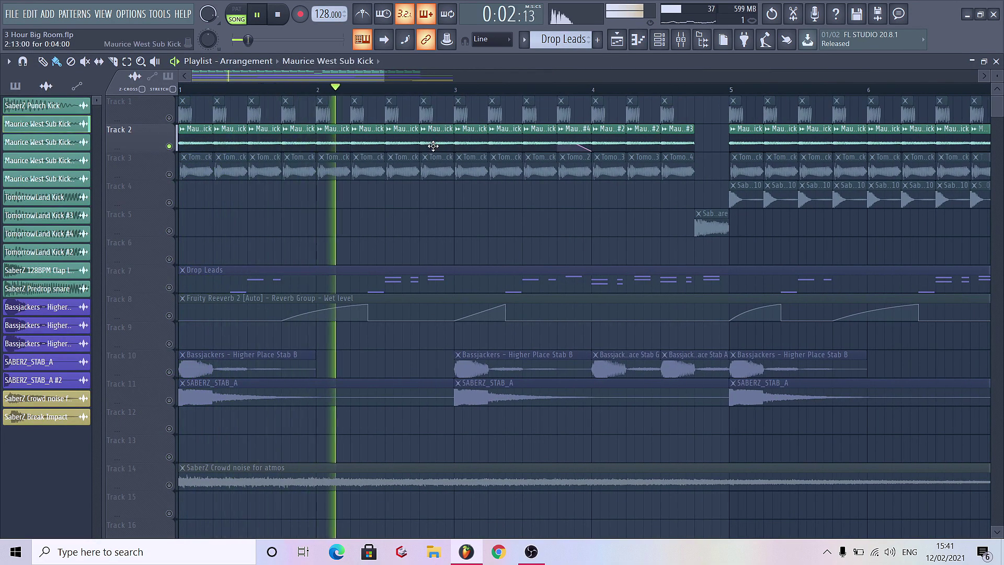
key("space")
left_click(424, 129)
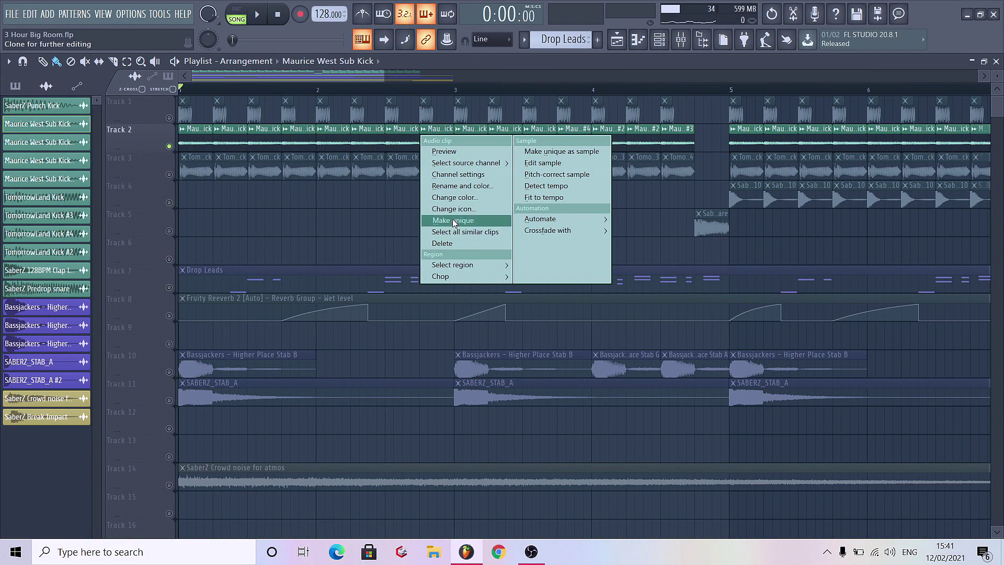
left_click(454, 221)
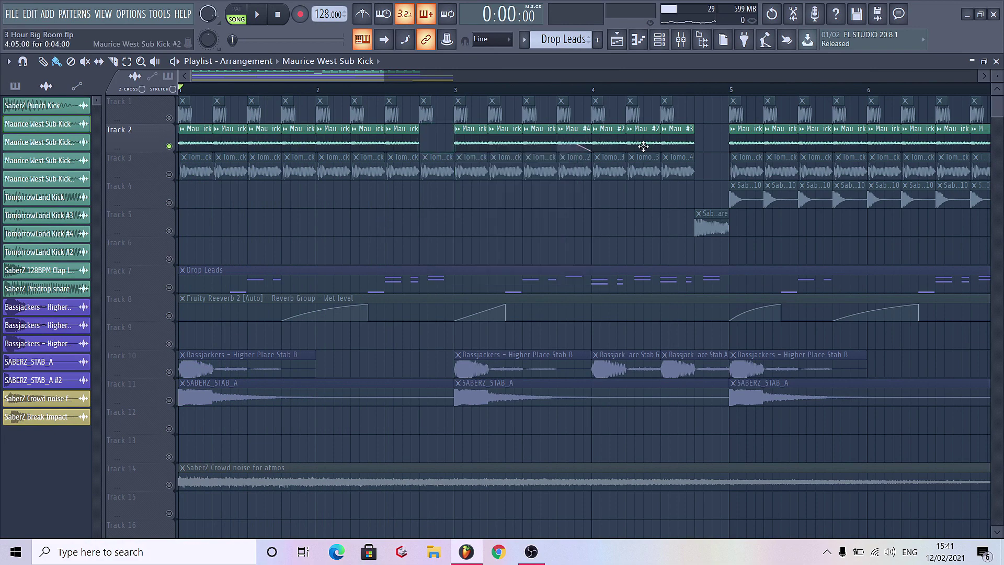
left_click(428, 132)
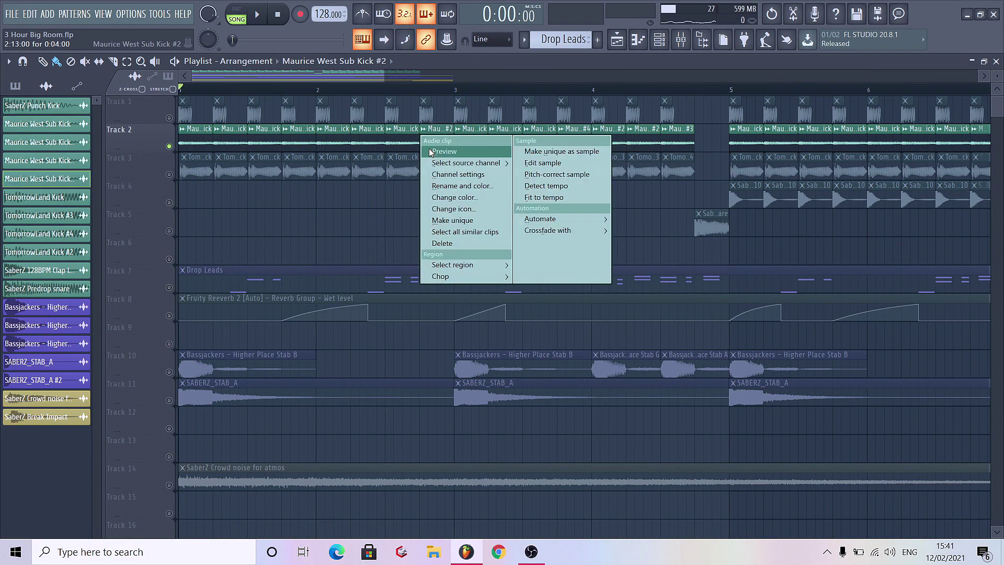
left_click(436, 136)
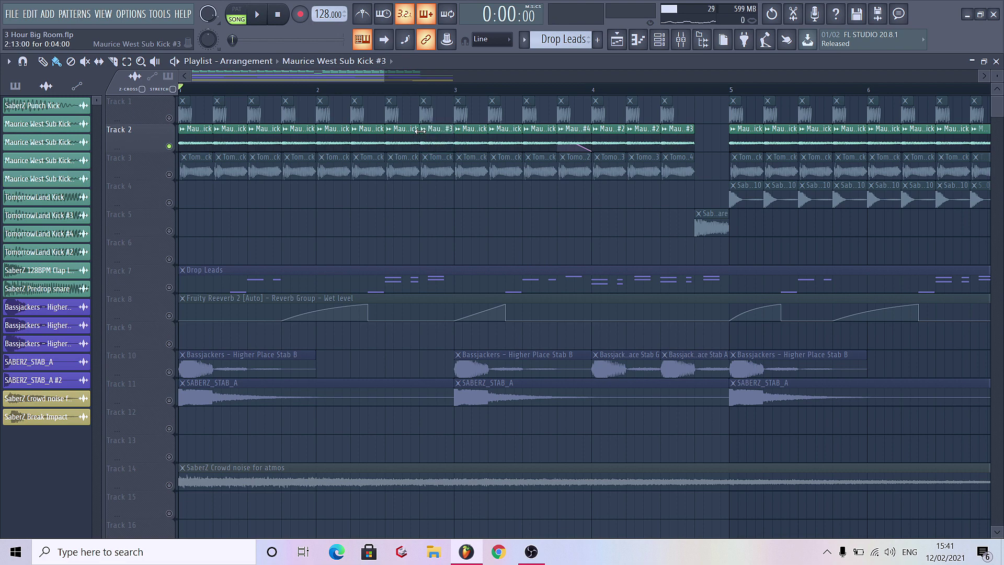
left_click(426, 133)
left_click(431, 151)
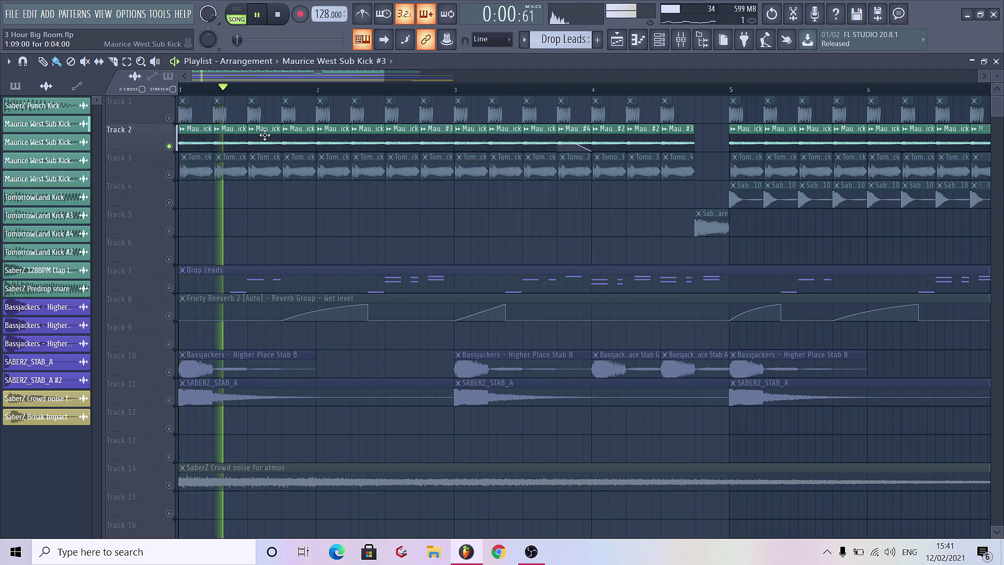
Step: Repeat the sub kick #3 swap before bar 7 on Track 2, and place TomorrowLand Kick #4 before bars 3 and 7 on Track 3
scroll(424, 139, "down", 5)
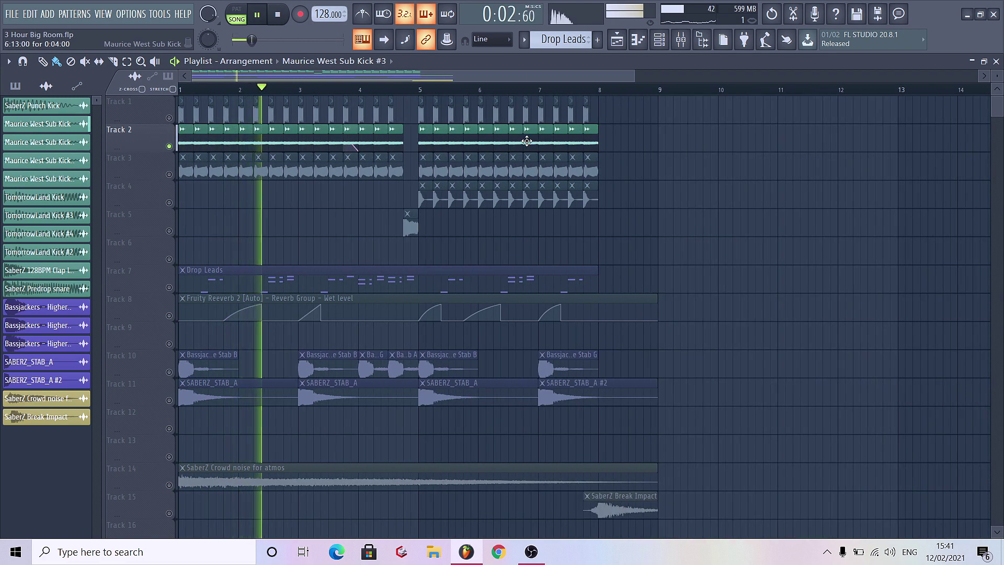
left_click_drag(534, 135, 447, 145)
key("ctrl+z")
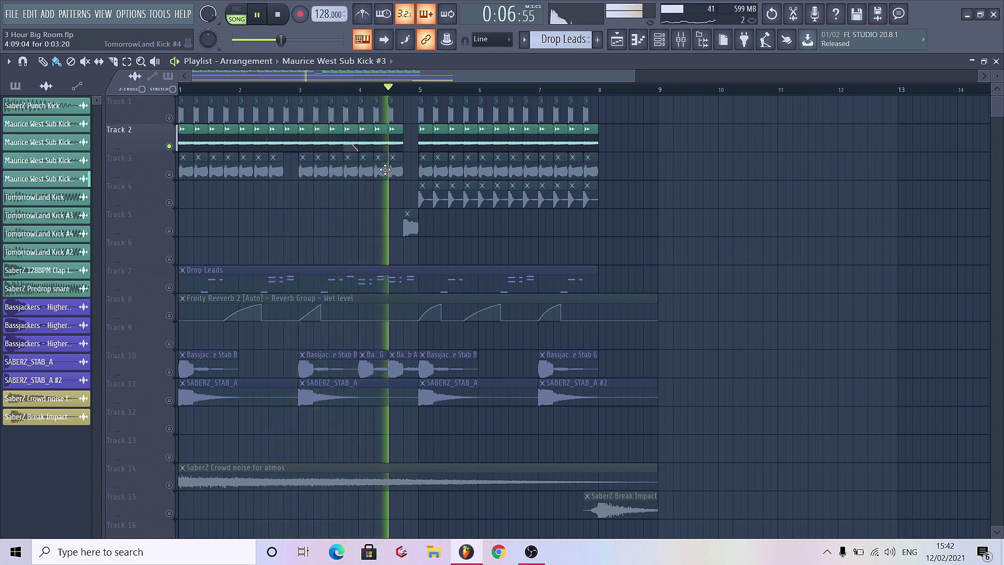
key("ctrl+alt+z")
right_click(531, 167)
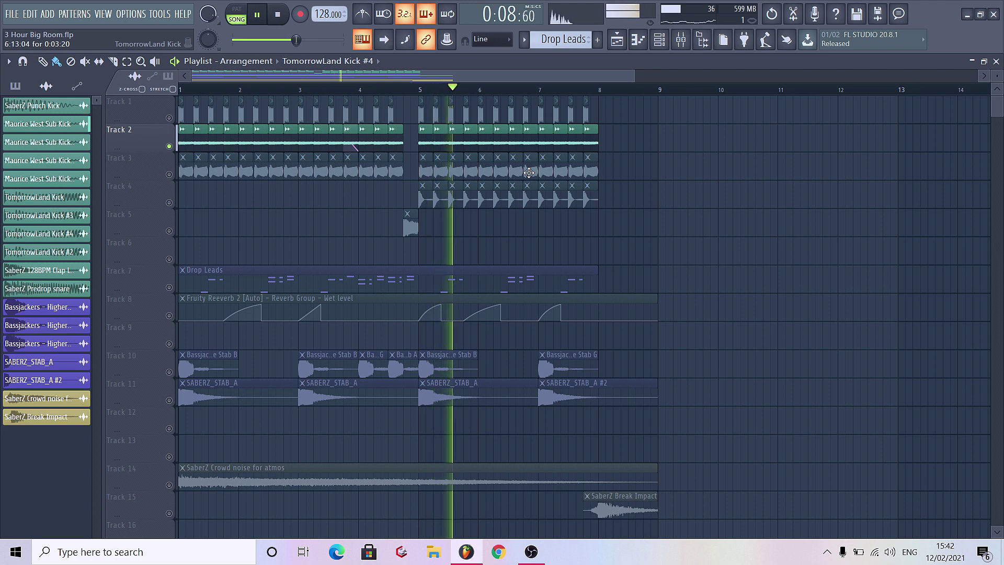
key("ctrl+z")
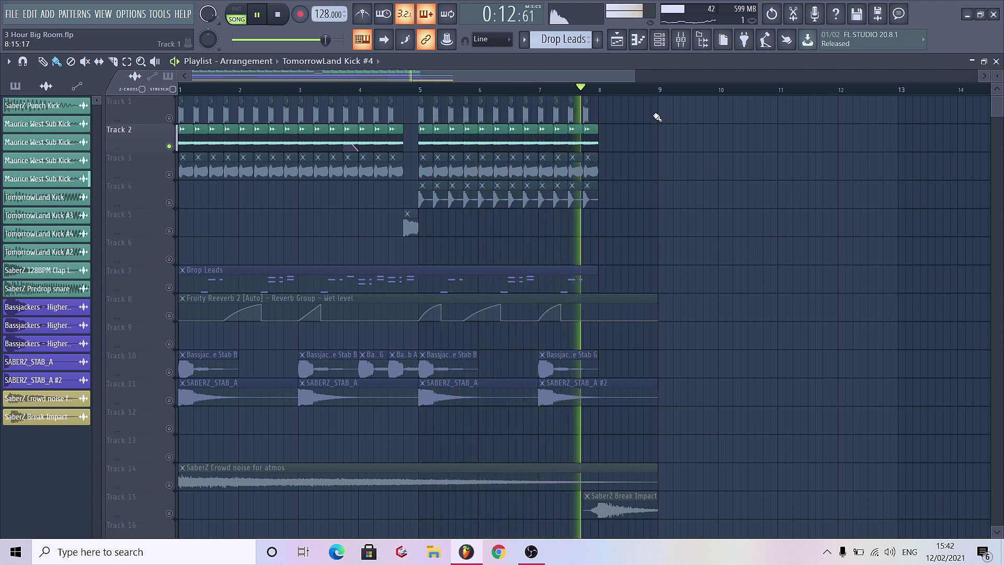
key("space")
Step: Unmute Tracks 1 and 3 alongside Track 2 and play the kick layers together
left_click(169, 118)
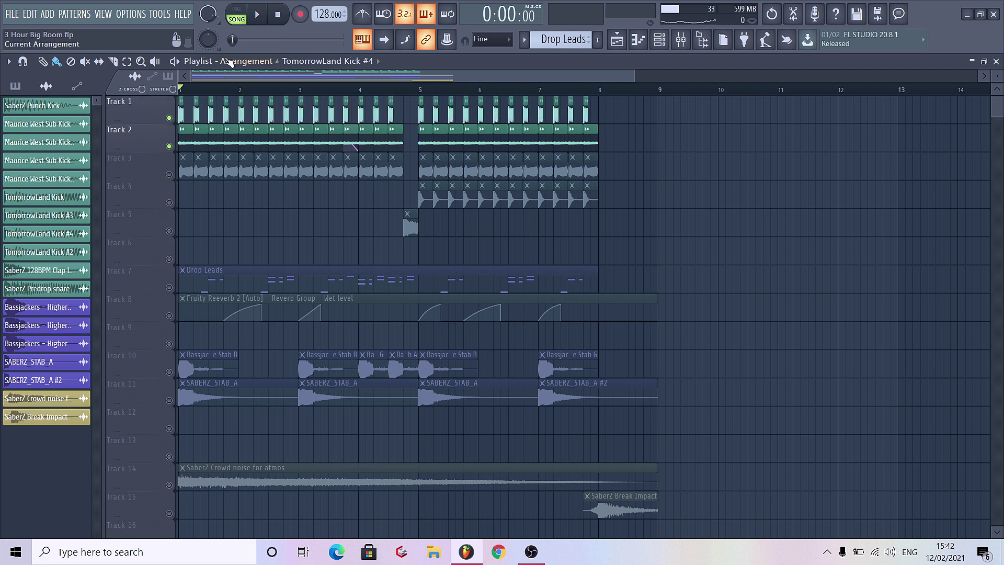
key("space")
left_click(169, 174)
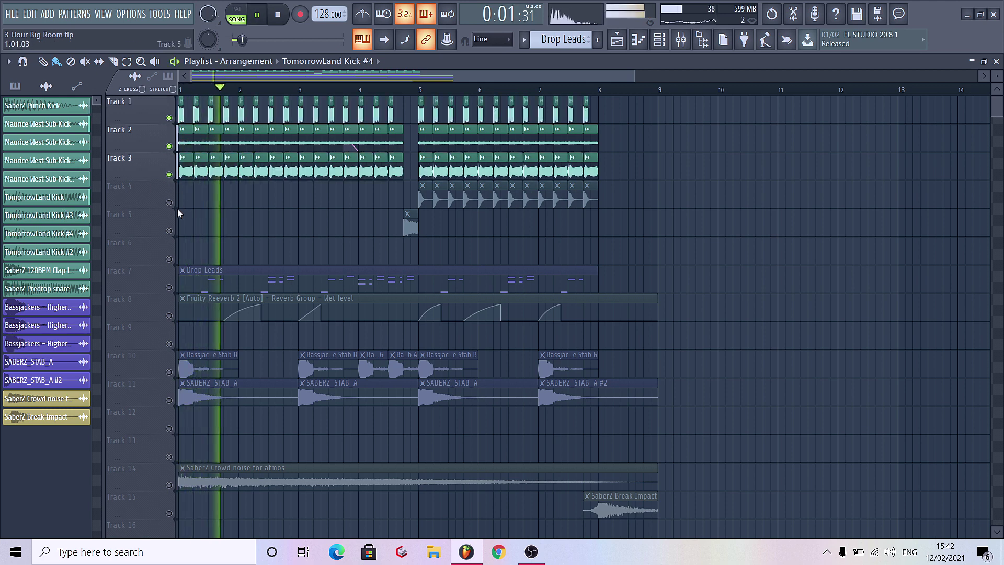
Step: Solo Track 3 and boost the mid band of the TomorrowLand Kick mixer track's built-in equalizer at 5345 Hz
left_click(169, 174, "ctrl")
key("F9")
key("Right")
key("Right")
key("Right")
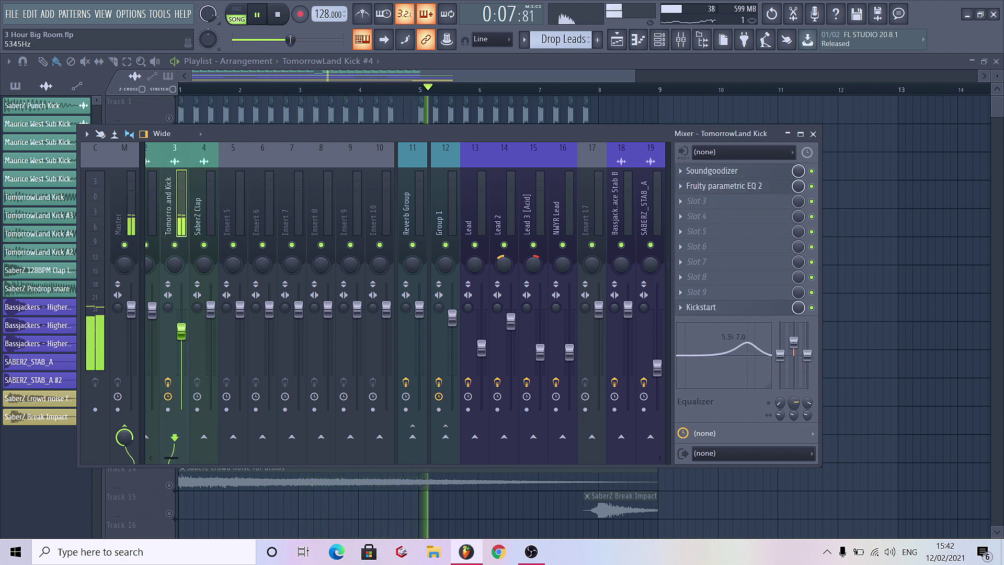
left_click(755, 188)
left_click(755, 188)
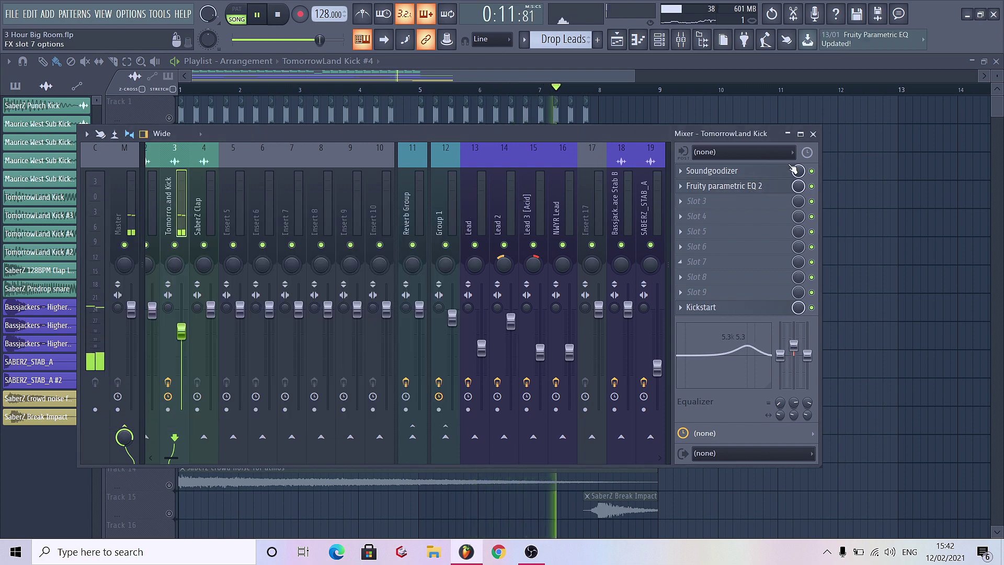
left_click(813, 135)
key("space")
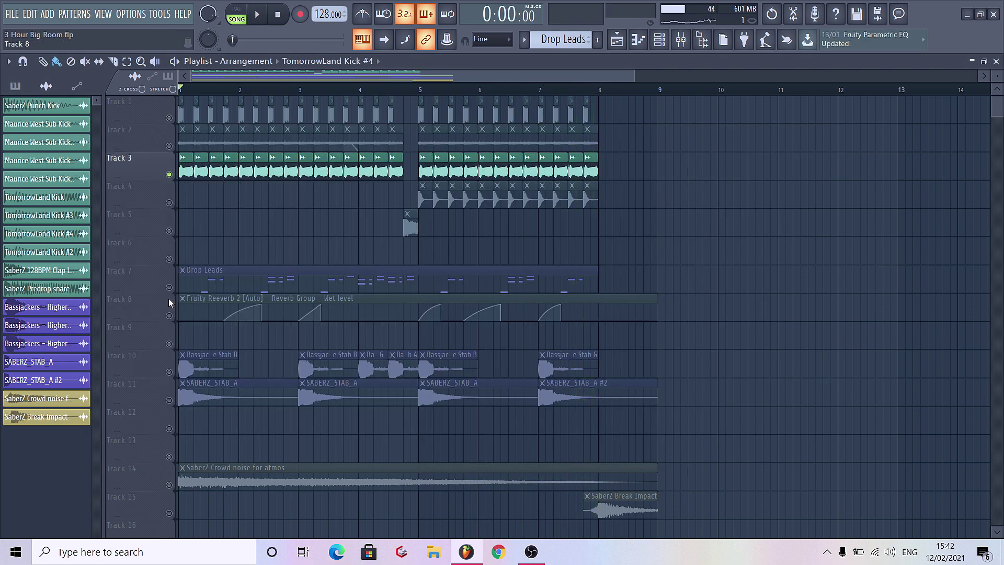
Step: Solo the Drop Leads track with its reverb automation and bring up the Reverb Group's effect chain in the mixer
right_click(169, 287)
left_click(170, 316)
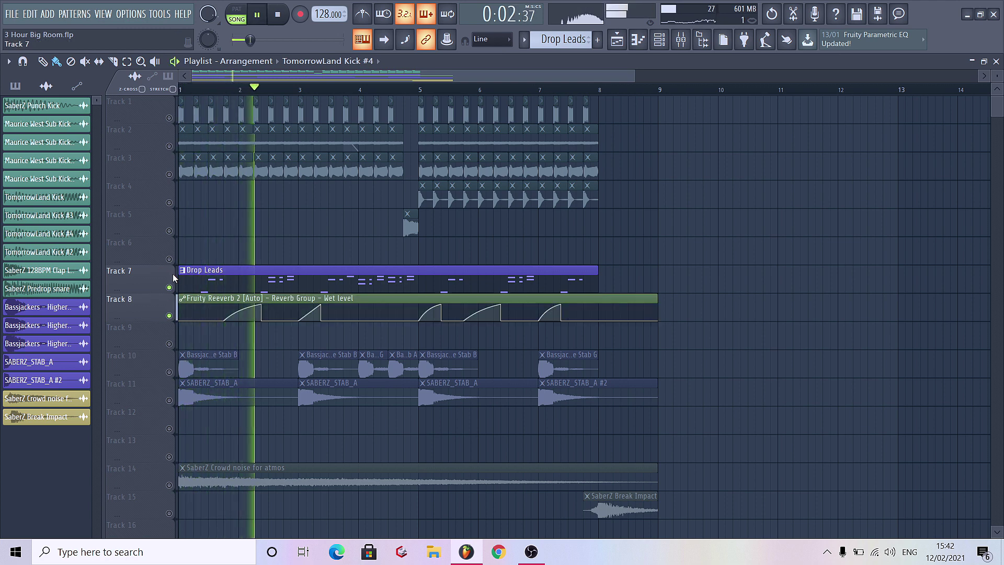
left_click(680, 39)
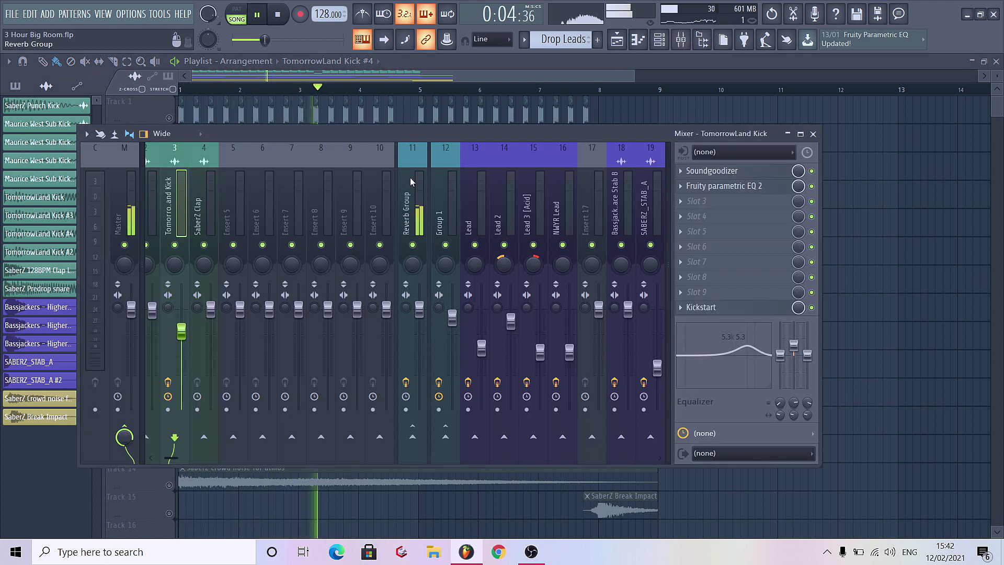
scroll(381, 201, "down", 2)
left_click(237, 220)
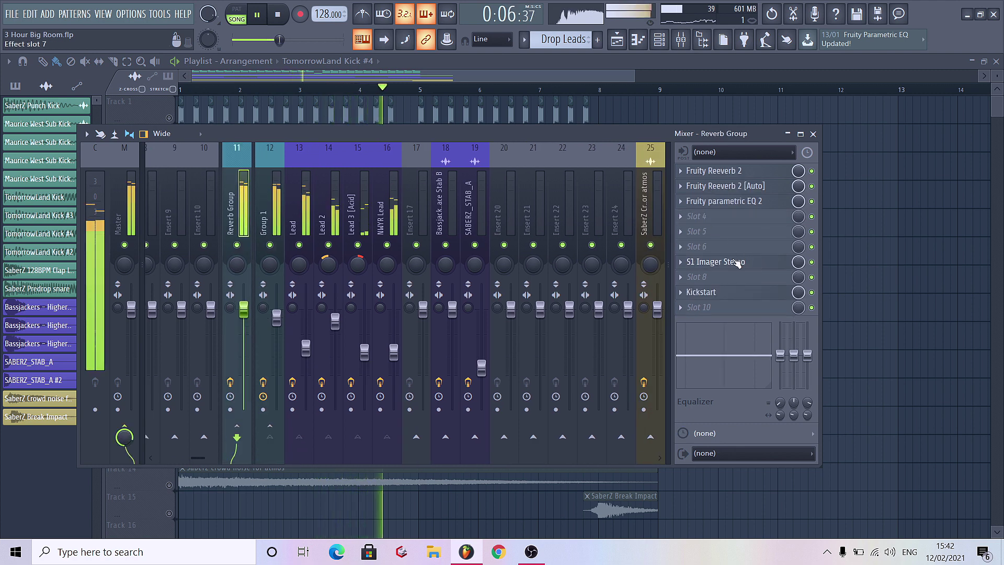
Step: Examine the high-shelf boost in the Reverb Group's Fruity parametric EQ 2 while the leads play
left_click(724, 205)
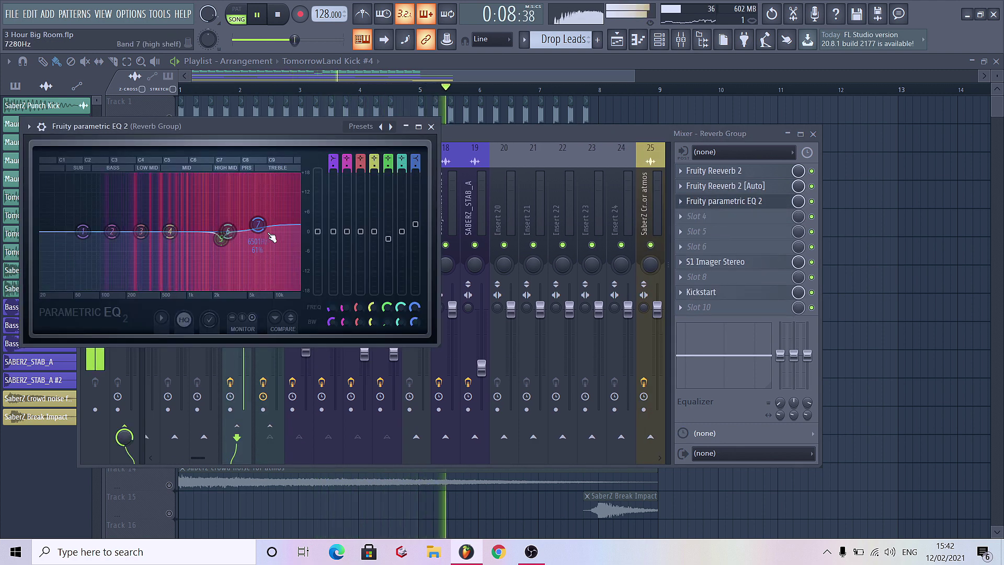
key("Escape")
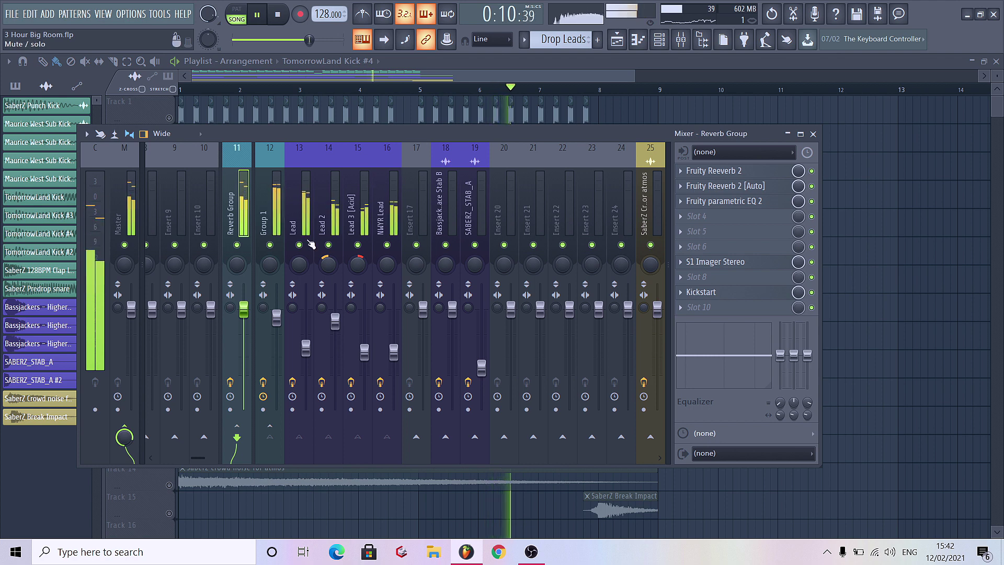
key("space")
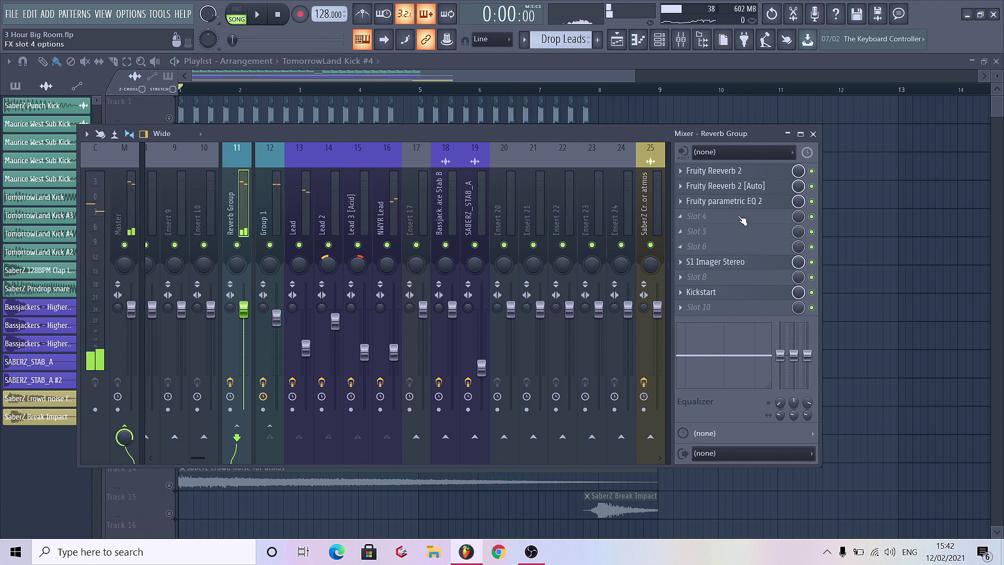
left_click(732, 195)
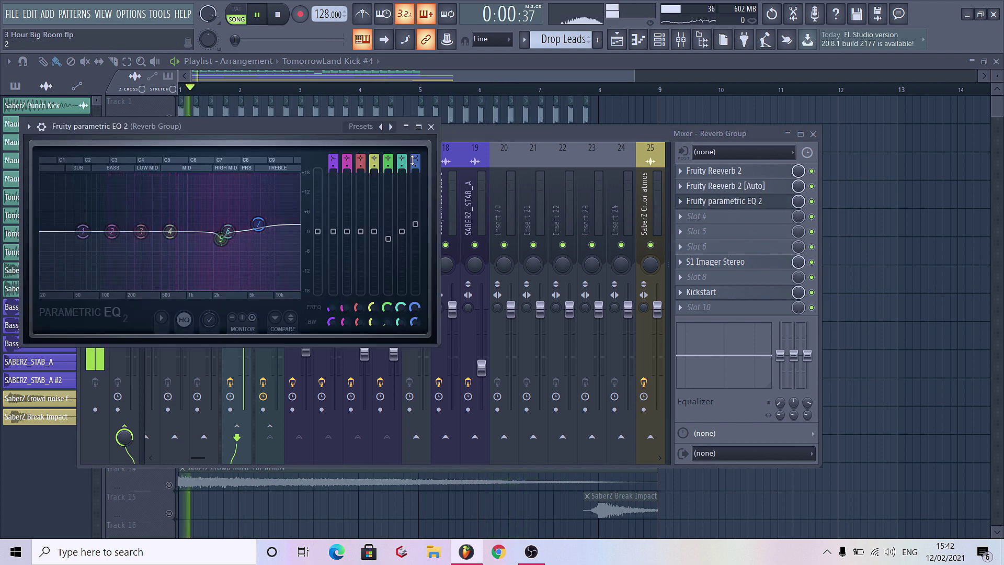
left_click(431, 127)
Step: Add FabFilter Pro-Q 3 to slot 5 of the Reverb Group and sweep a narrow bell boost (Q 40, about +11.8 dB) to about 9700 Hz
left_click(703, 231)
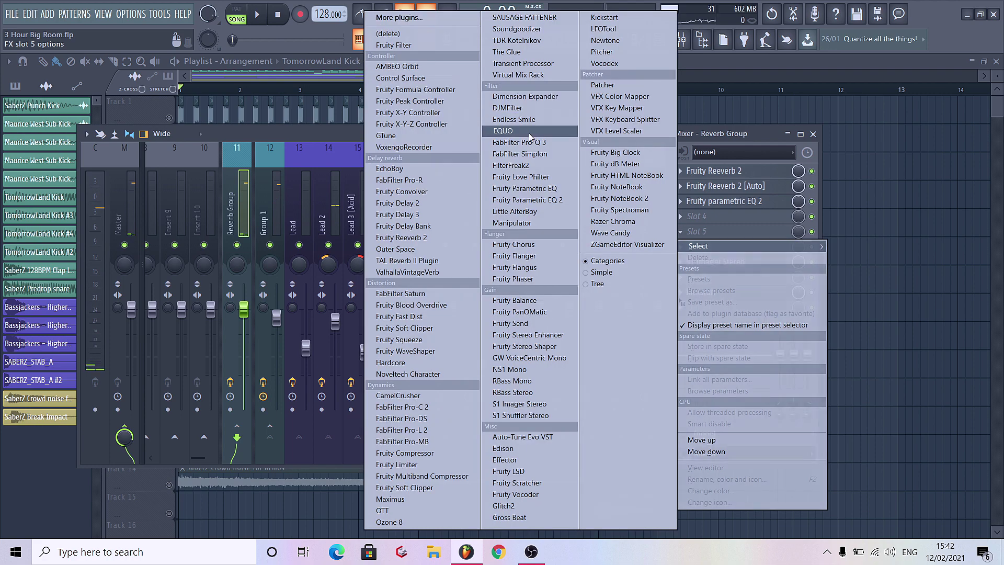
left_click(528, 133)
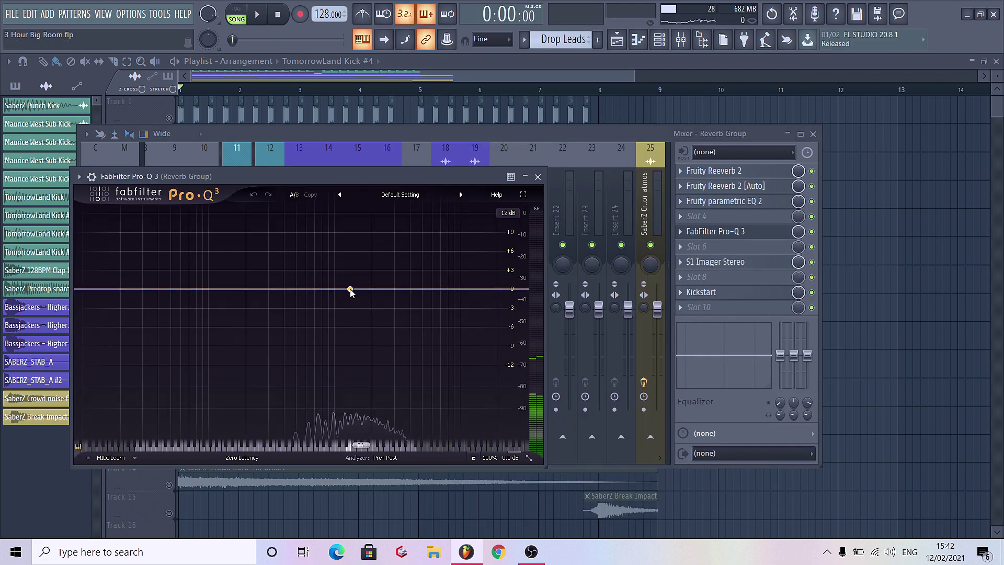
left_click(349, 289)
left_click_drag(350, 289, 472, 232)
key("space")
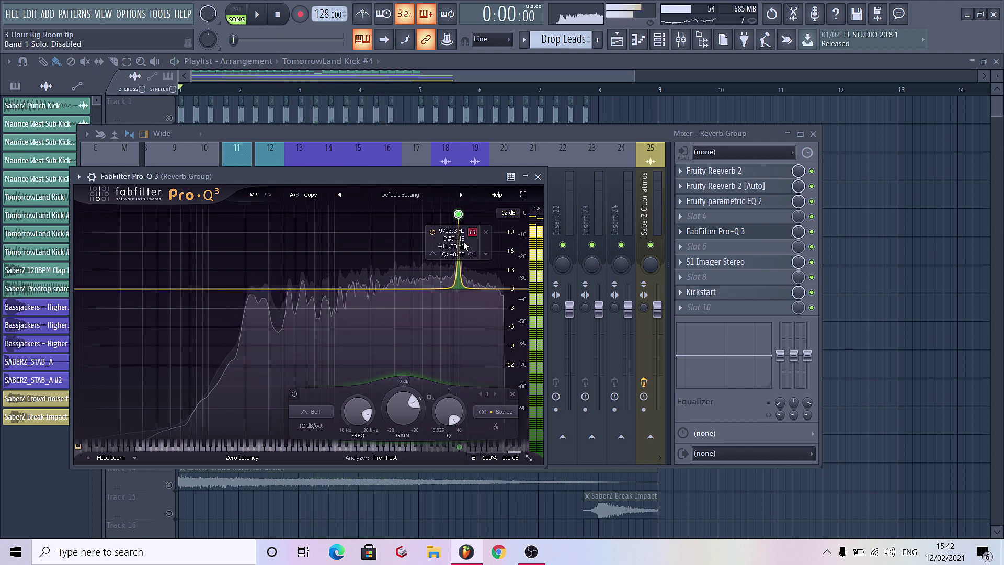
Step: Set the gain of the narrow 9703 Hz band in the Reverb Group's Pro-Q 3 to -3 dB
double_click(404, 410)
type("-3")
key("Return")
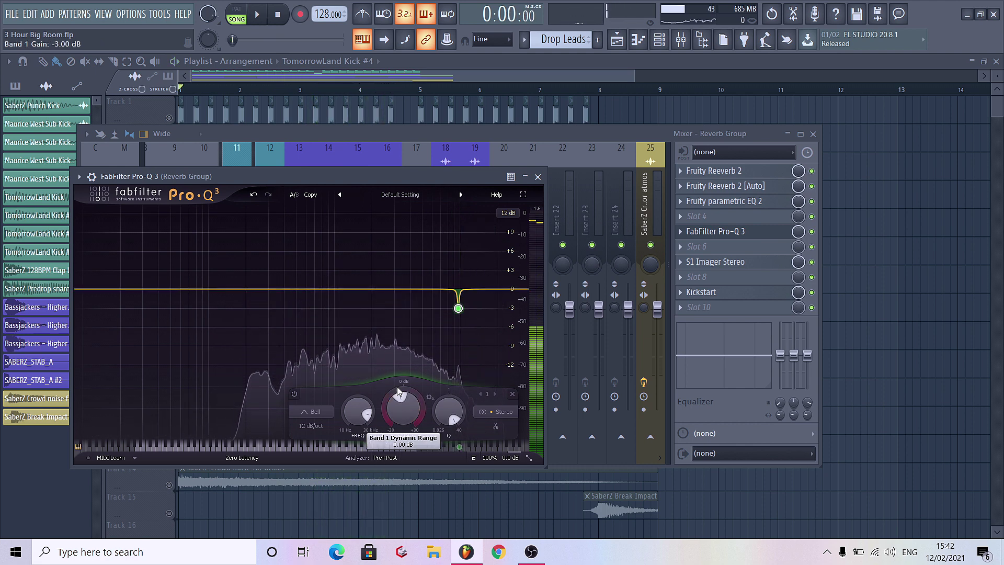
Step: During playback, add a second bell band at Q 40 and sweep it up past 2500 Hz as a boost of about 13 dB
key("space")
left_click(370, 285)
scroll(370, 290, "up", 15)
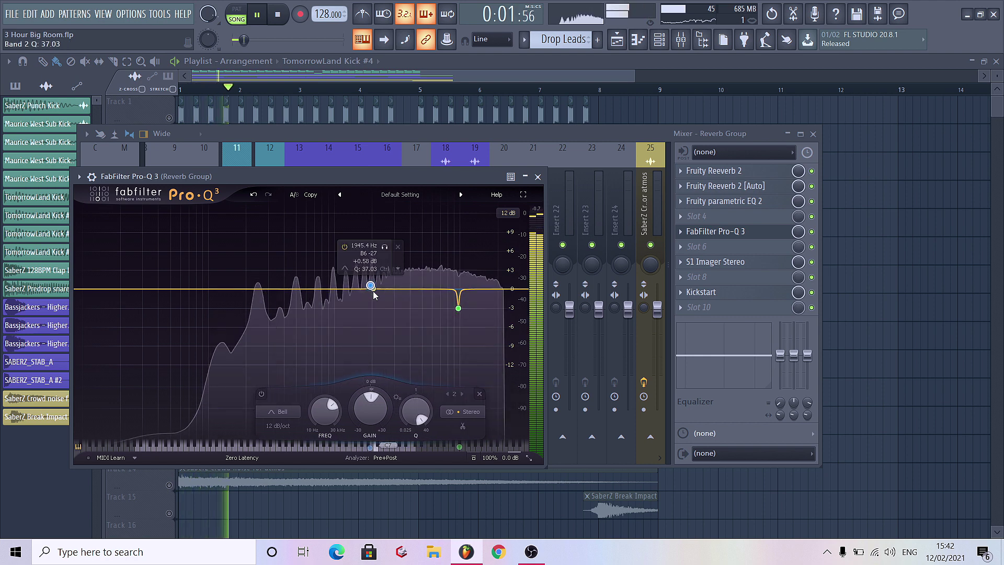
left_click_drag(371, 285, 371, 220)
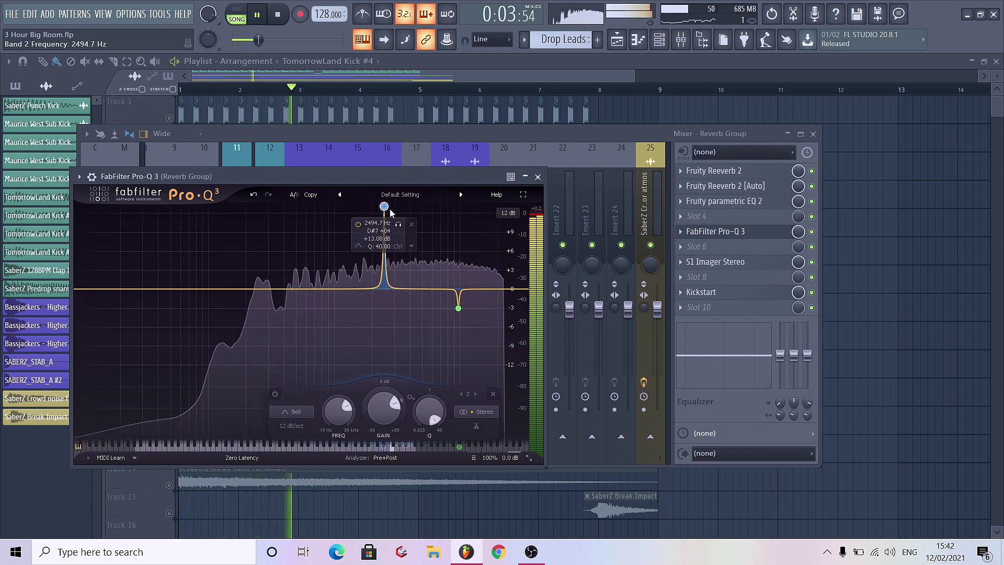
left_click_drag(390, 212, 433, 228)
key("space")
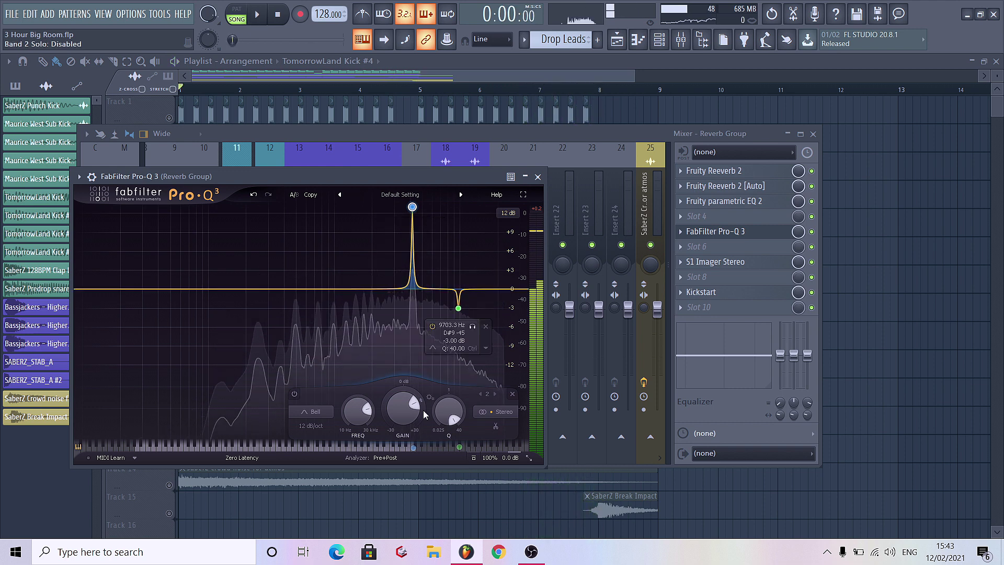
Step: Set the second band's gain to -2 dB and listen to the leads with both cuts
type("-2")
key("Return")
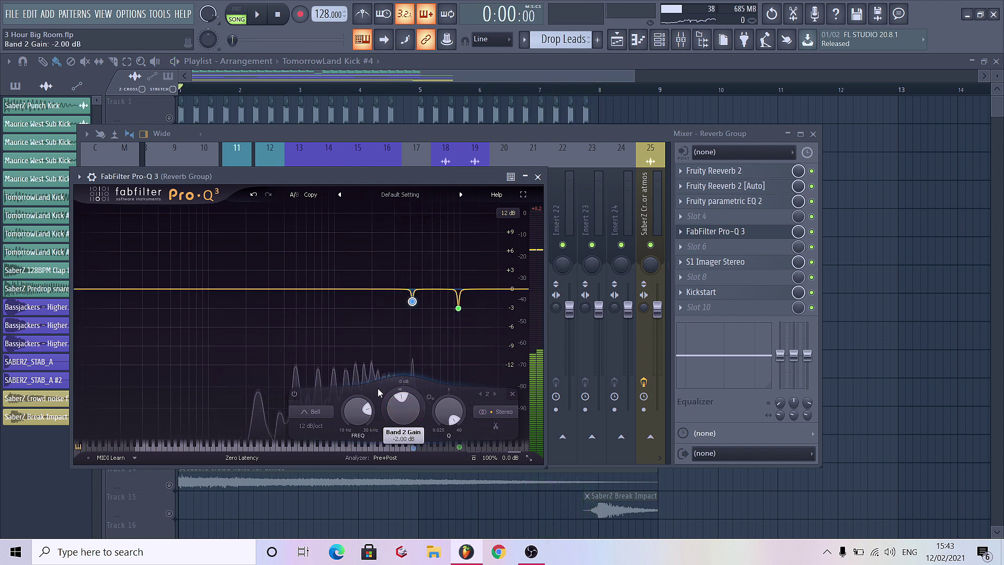
key("space")
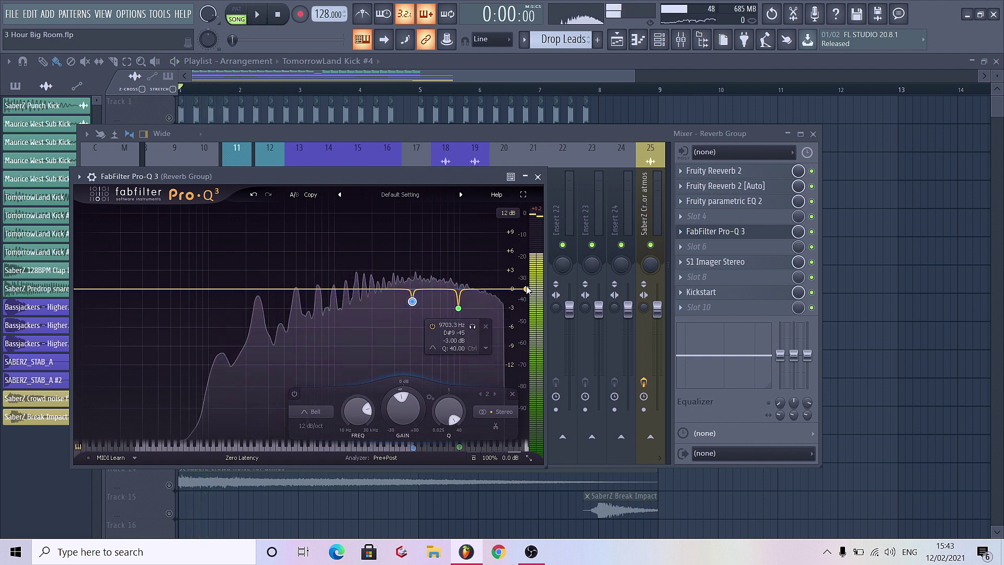
key("space")
Step: Add a high cut band with a Brickwall slope to the Reverb Group's equalizer and set it to 18000 Hz
left_click(520, 289)
right_click(519, 290)
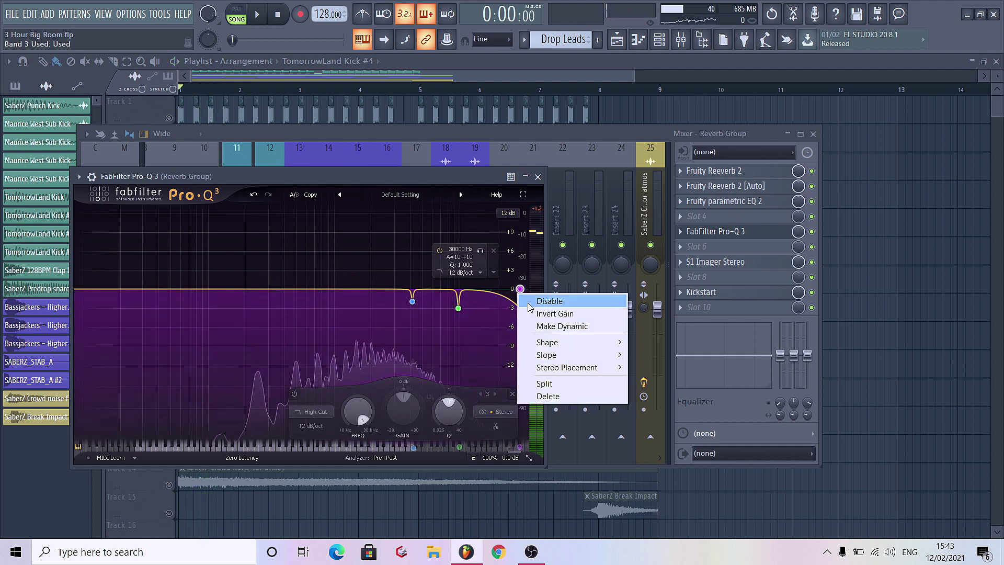
mouse_move(545, 355)
left_click(658, 468)
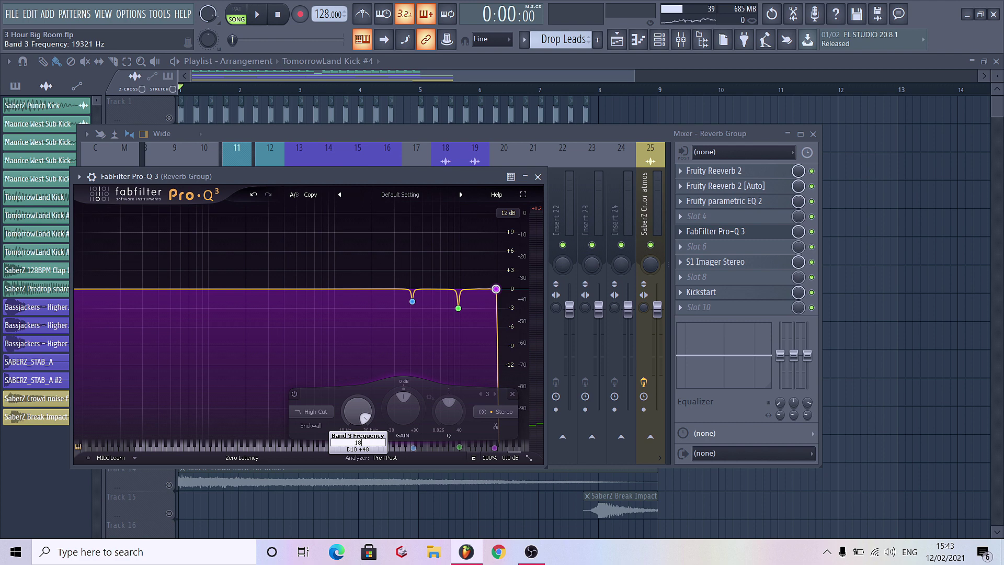
Step: Play the leads, briefly solo the high cut band to hear what it removes, and close the equalizer and mixer
key("space")
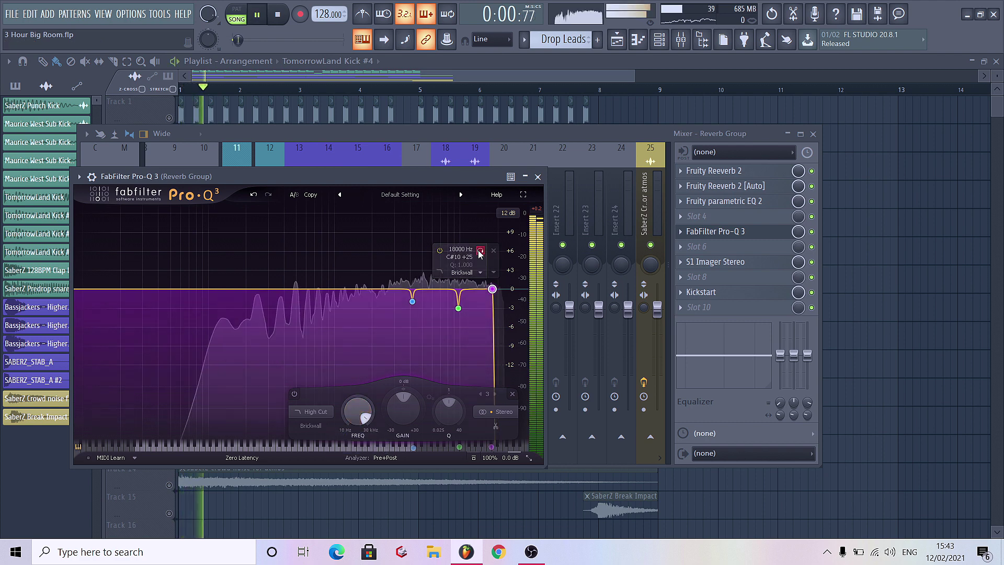
left_click(480, 251)
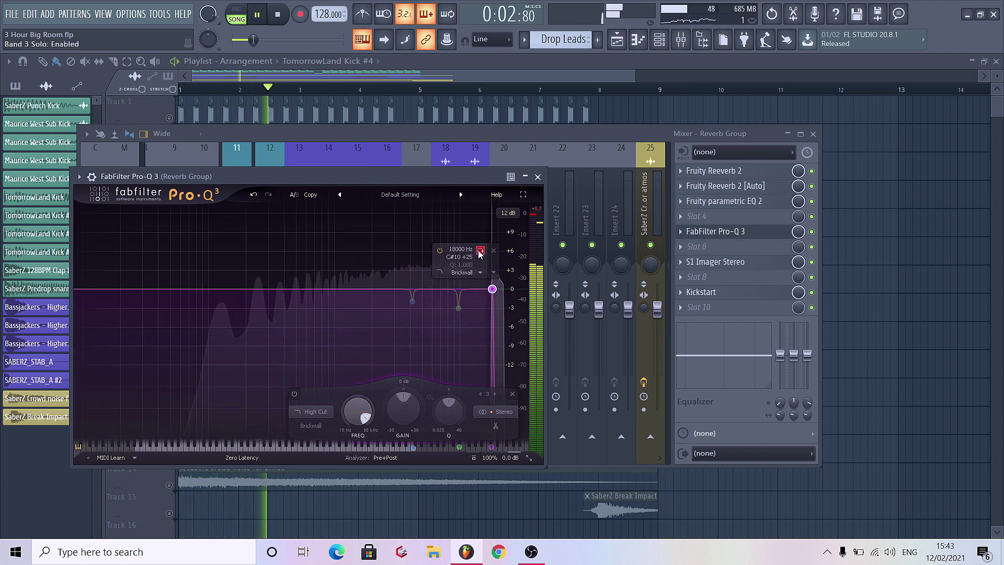
left_click(480, 251)
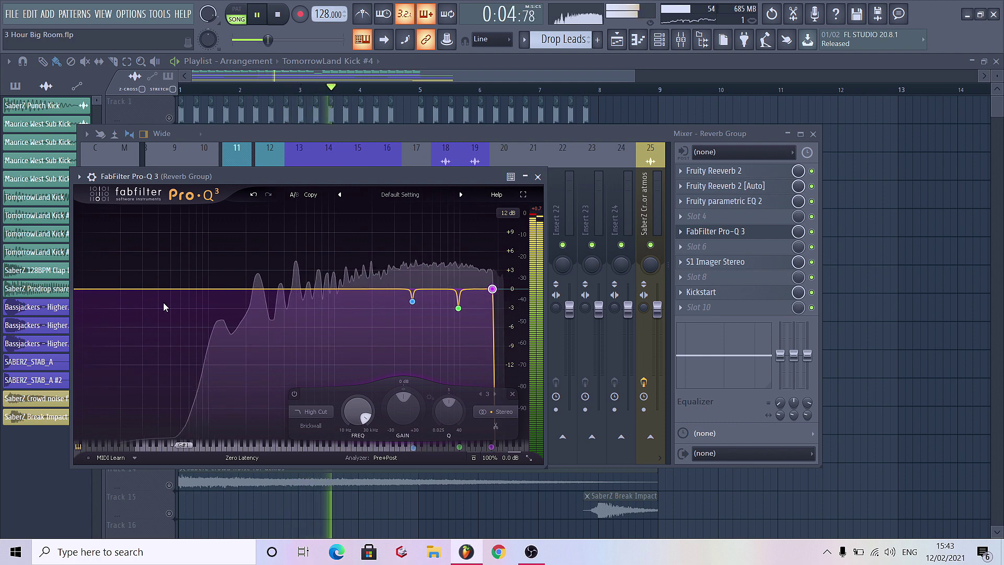
left_click(537, 177)
key("F9")
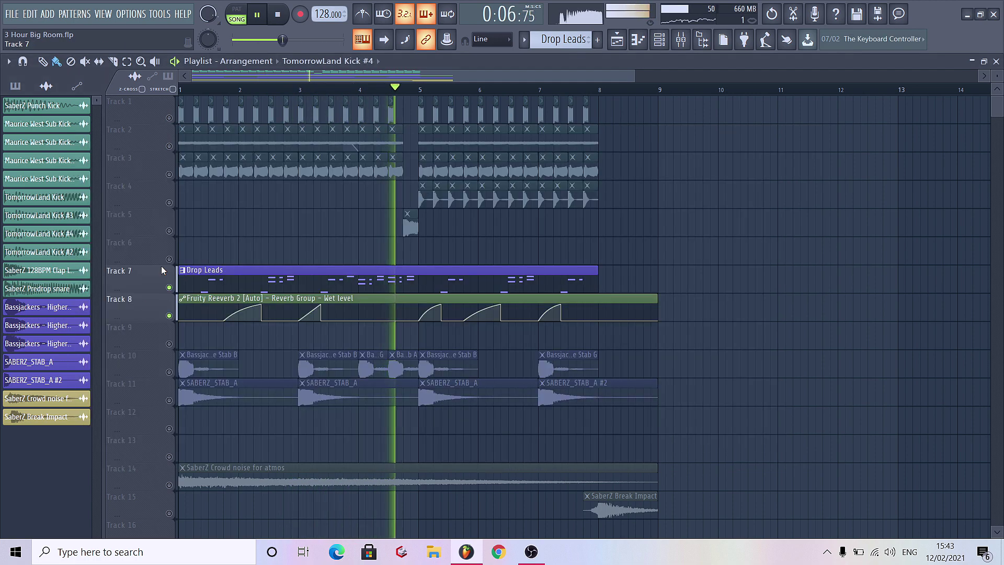
key("space")
Step: Browse the artist sample collection to the STABS folder in The_Saberz_Producer_Pack_V.1's SAMPLE PACK
left_click(696, 42)
left_click(84, 158)
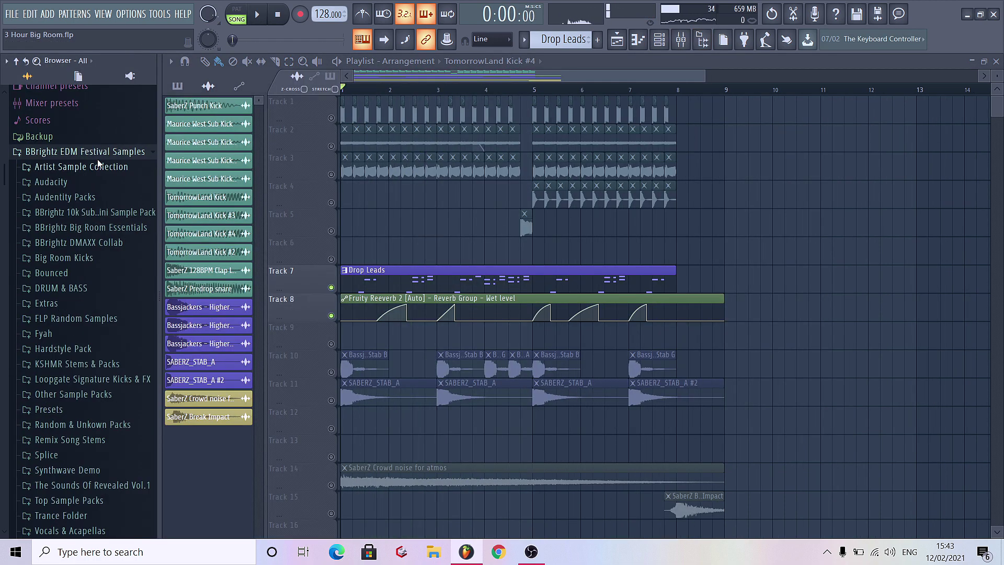
left_click(69, 409)
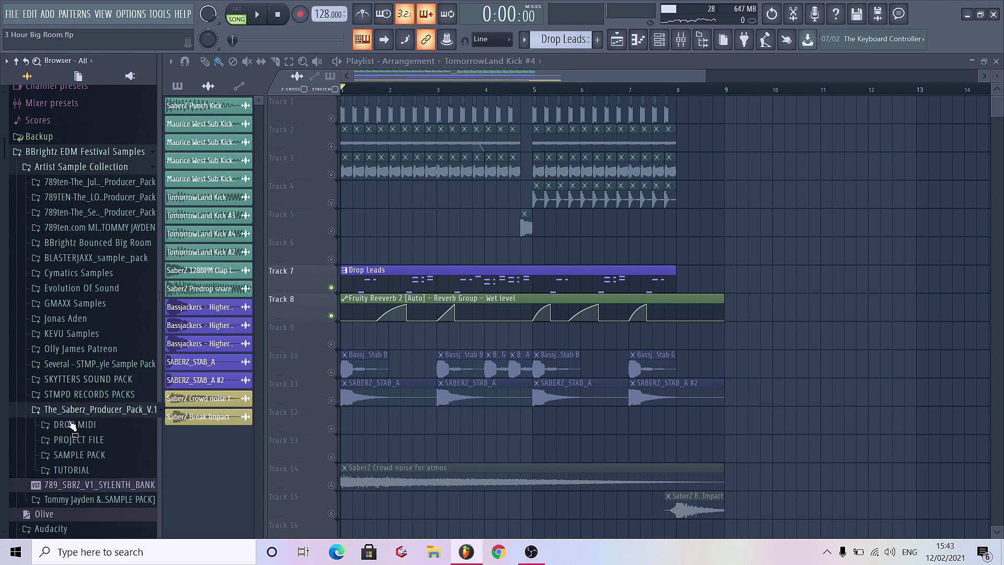
left_click(77, 454)
left_click(75, 448)
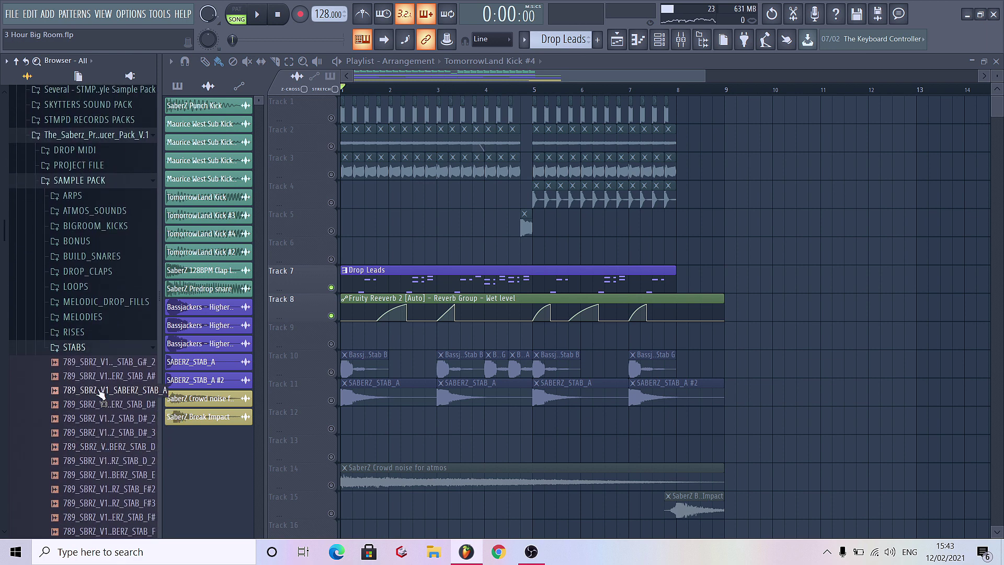
Step: Preview the stab samples and place 789_SBRZ_V1_SABERZ_STAB_D# at bar 1 of Track 12, soloing that track
left_click(112, 433)
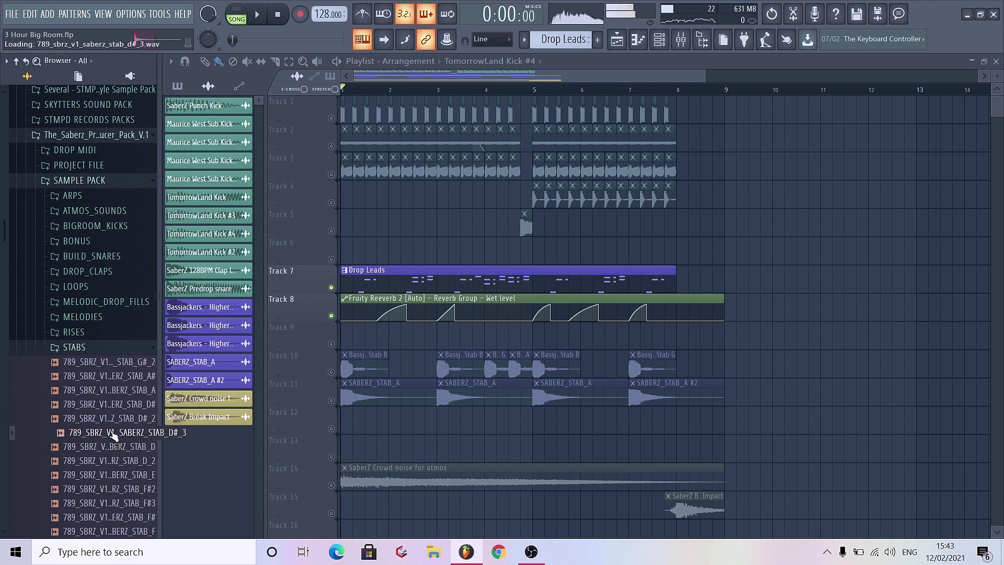
left_click(118, 408)
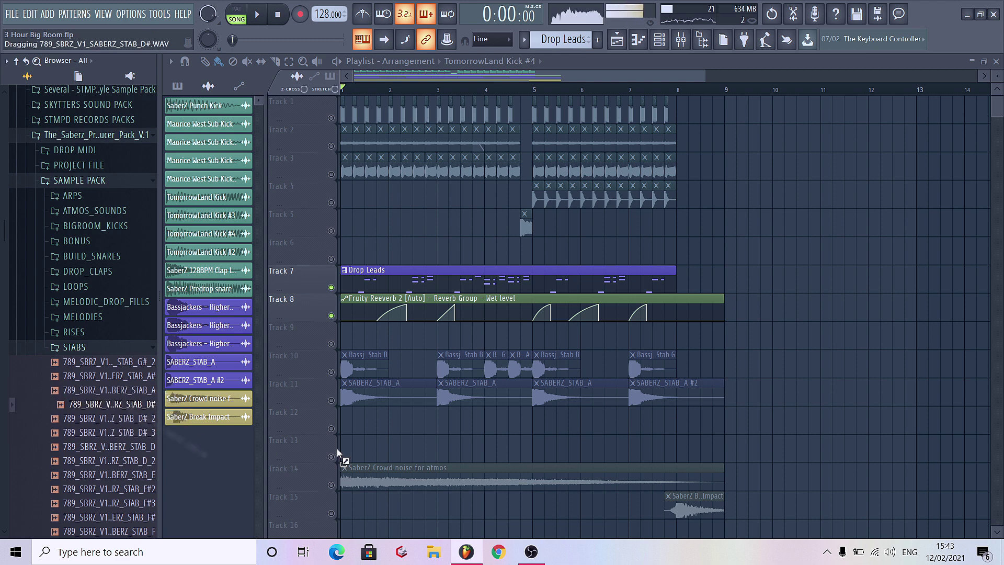
left_click_drag(337, 452, 350, 420)
double_click(377, 423)
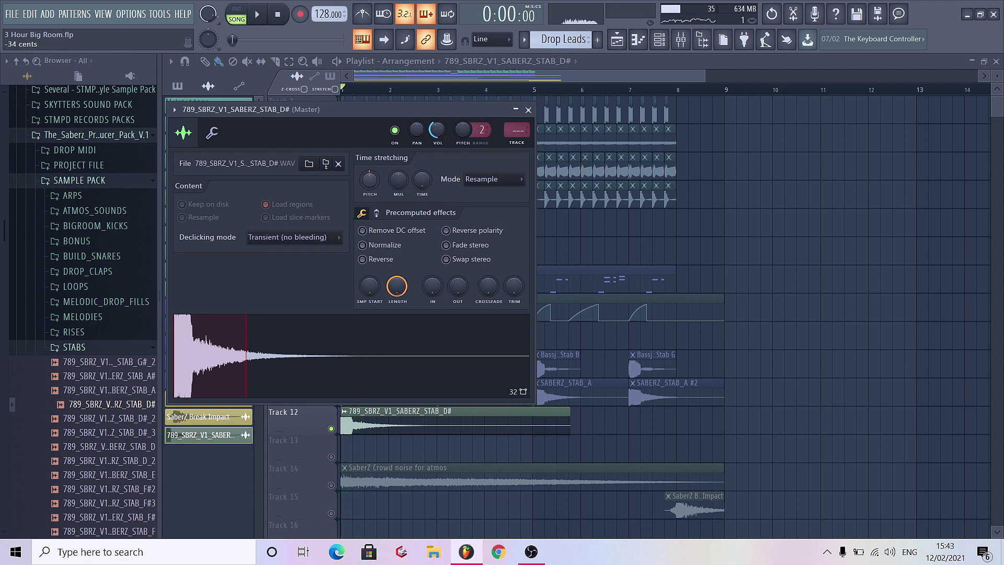
key("Escape")
Step: Shorten the D# stab to two bars and repeat it at bars 3, 5 and 7 on Track 12 during playback
key("space")
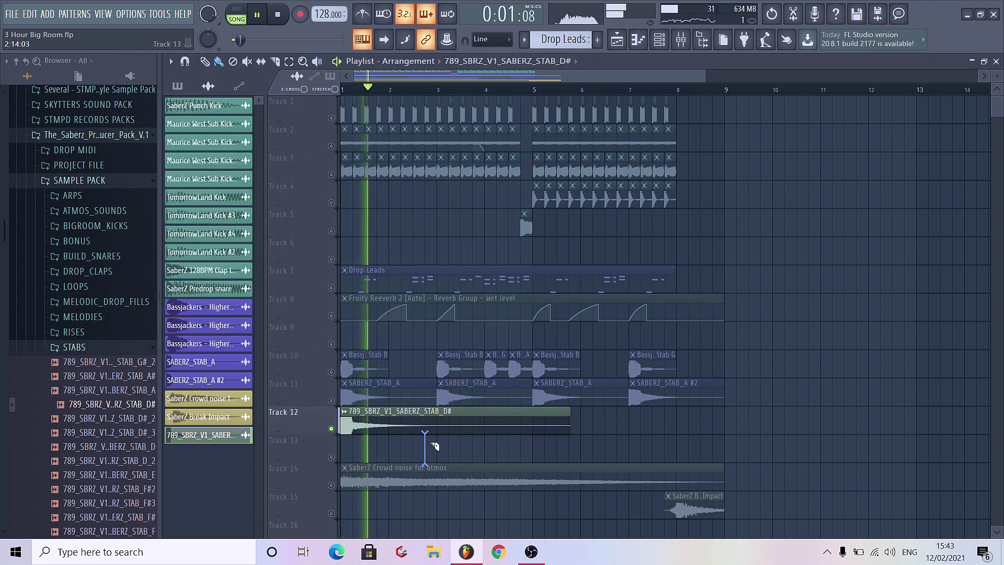
left_click_drag(439, 421, 783, 421)
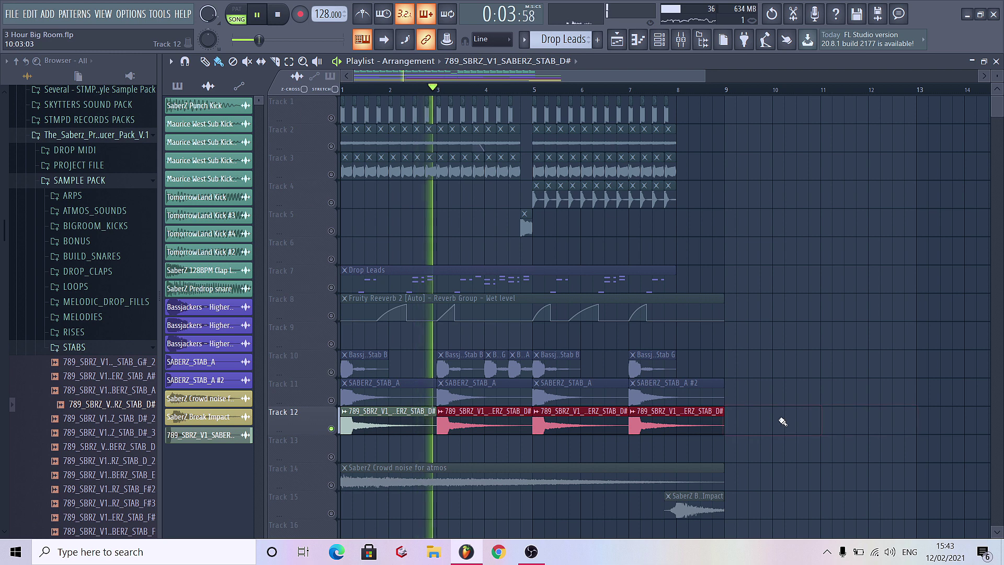
key("space")
Step: Colour the D# stab clips the same purple as SABERZ_STAB_A and move the sample below SABERZ_STAB_A #2 in the clip list
right_click(448, 428)
left_click(396, 451)
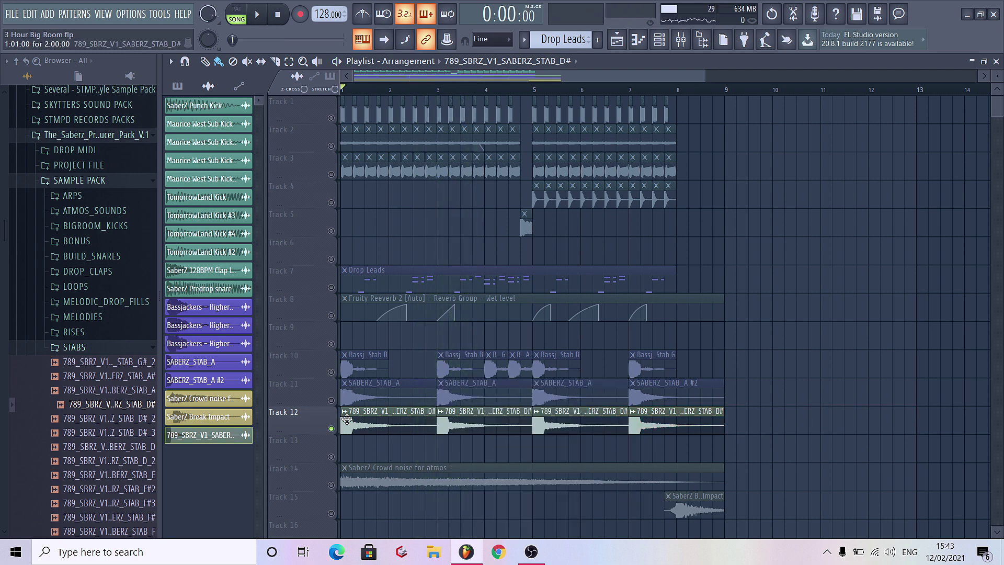
left_click(346, 387)
left_click(395, 431)
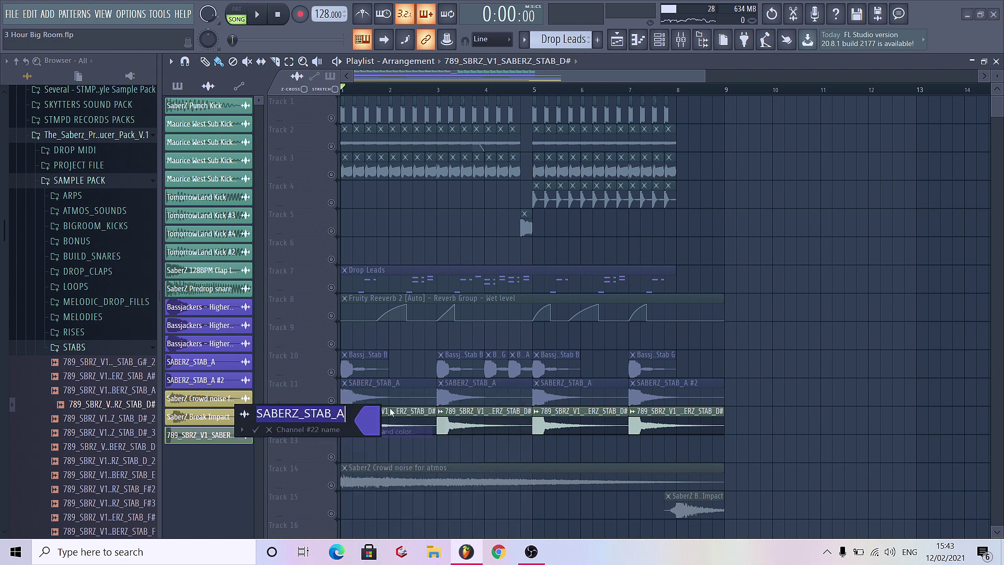
left_click(368, 429)
key("Escape")
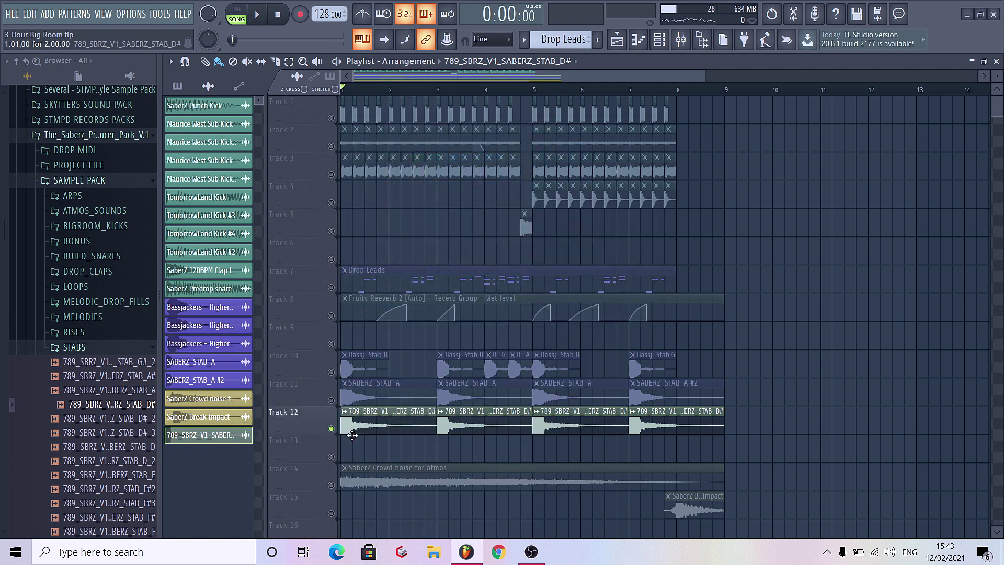
left_click(346, 413)
left_click(396, 455)
left_click(373, 450)
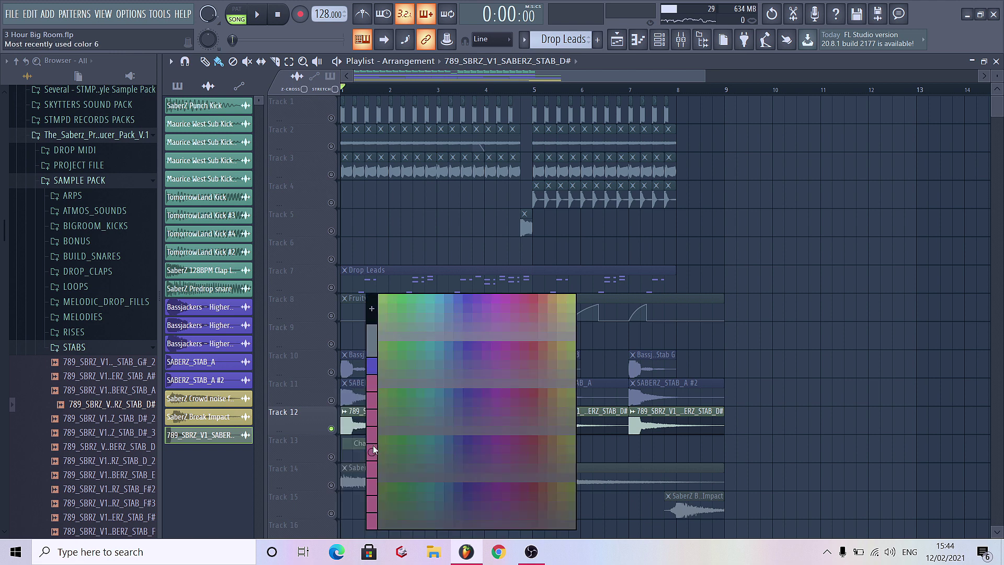
left_click(371, 368)
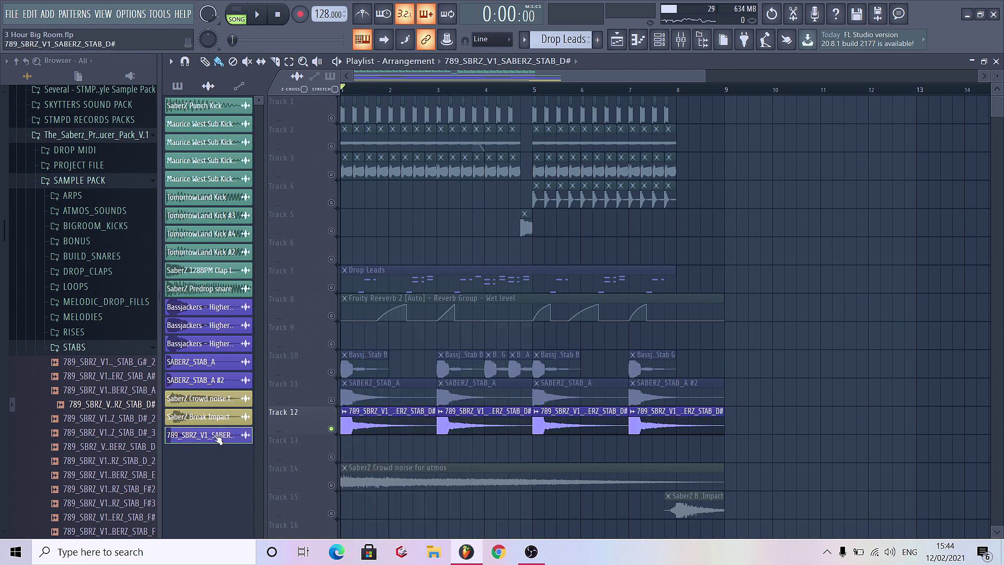
left_click_drag(216, 387, 217, 398)
Step: Route the D# stab to mixer insert 20 and load Kickstart in slot 10 of that track
key("space")
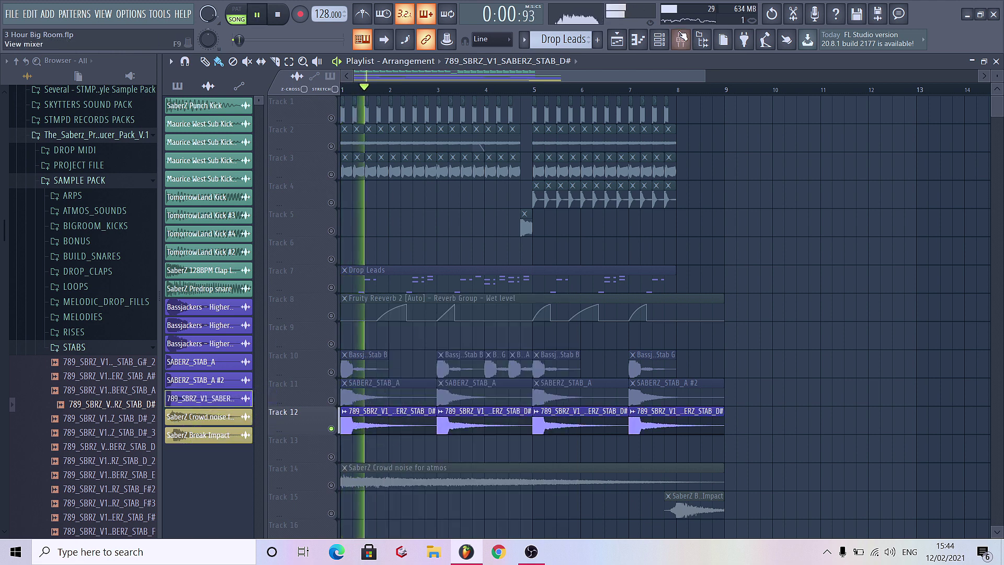
key("F9")
left_click(657, 195)
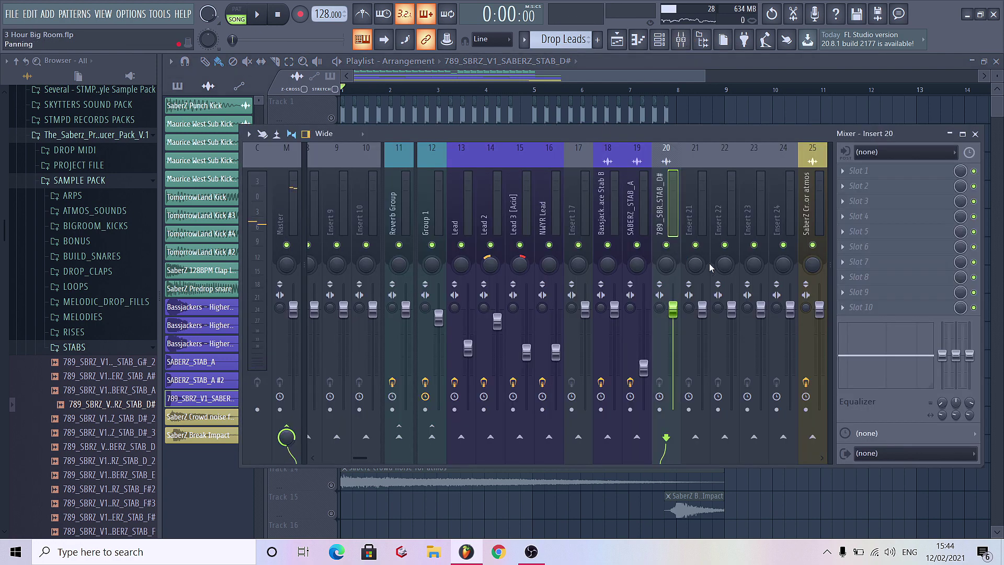
left_click(860, 307)
left_click(555, 136)
key("space")
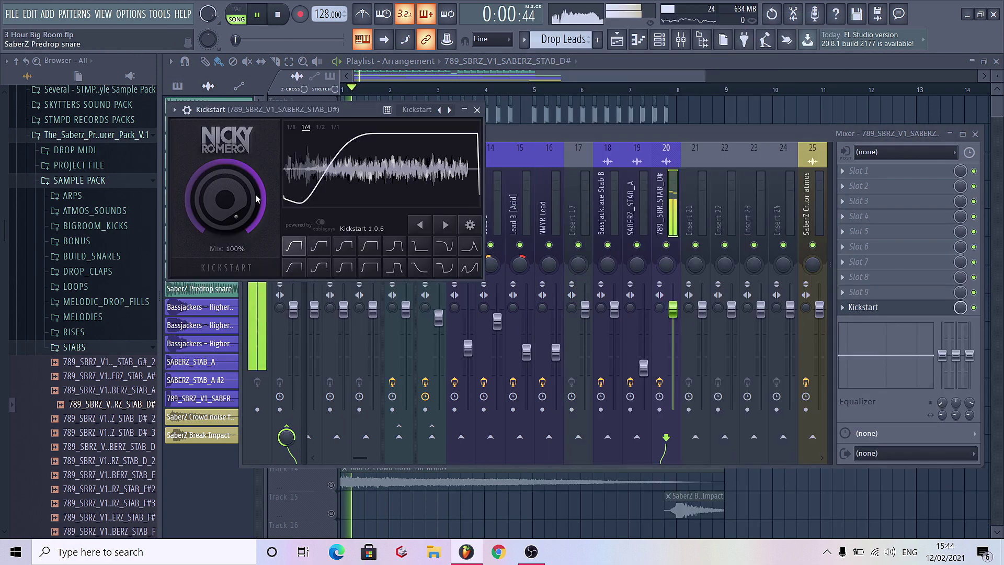
Step: Cut the low band of the D# stab track's built-in equalizer by 18 dB at 90 Hz and close the mixer
left_click(899, 309)
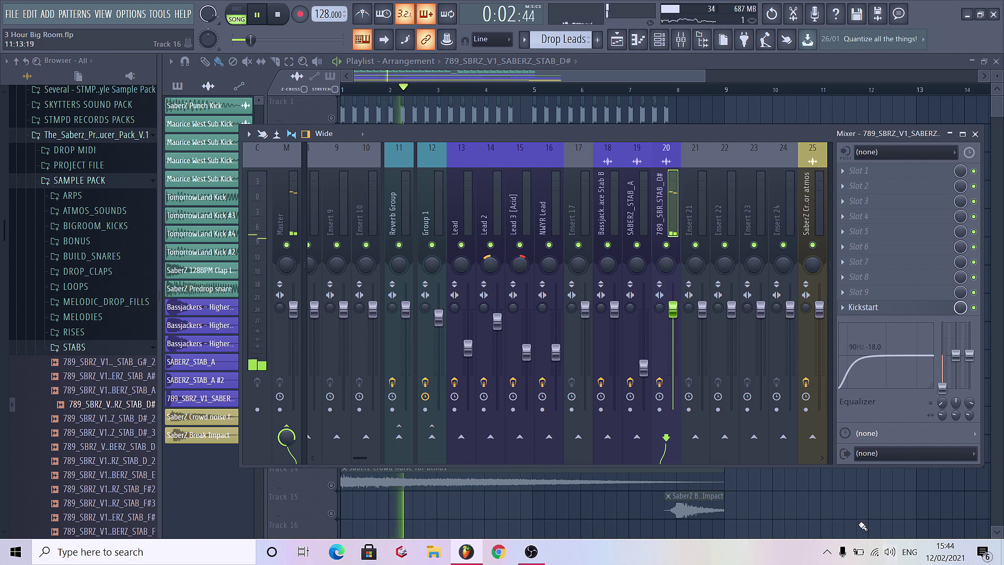
key("F9")
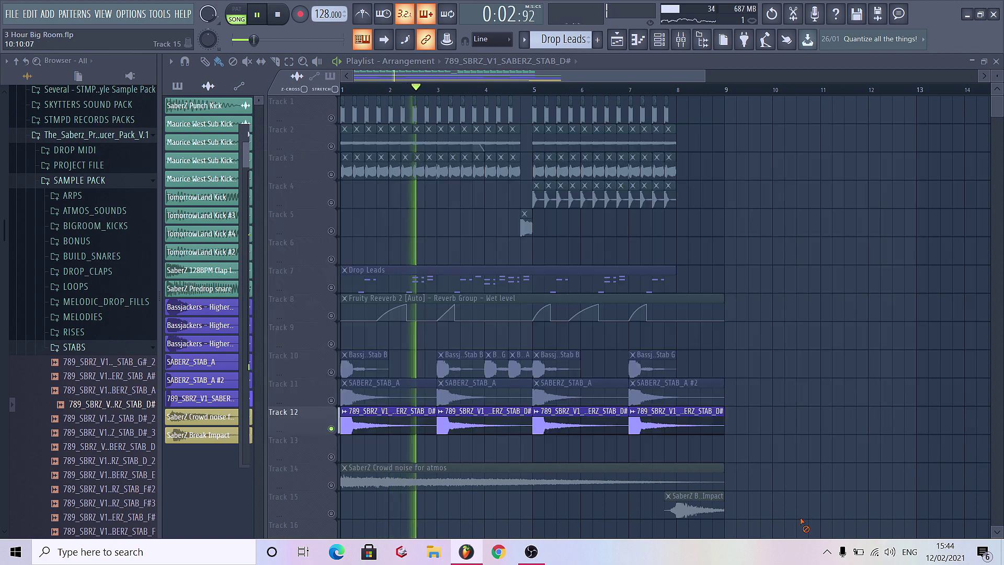
key("space")
Step: Enable kick Tracks 1, 2 and 3 alongside Track 12 and listen to the D# stab with the kicks
left_click(331, 146)
key("space")
left_click(331, 118)
left_click(331, 174)
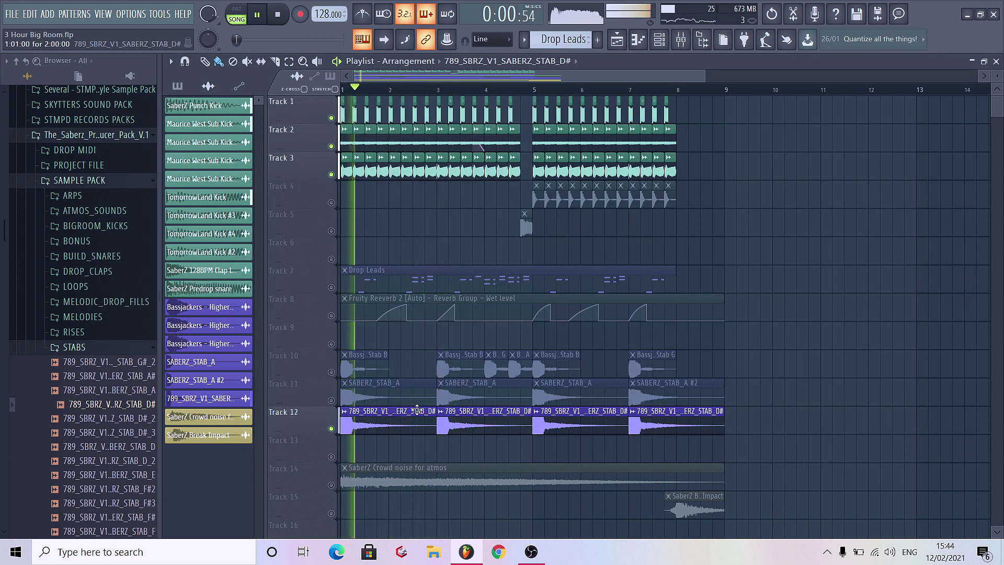
scroll(480, 455, "up", 1)
scroll(554, 417, "up", 1)
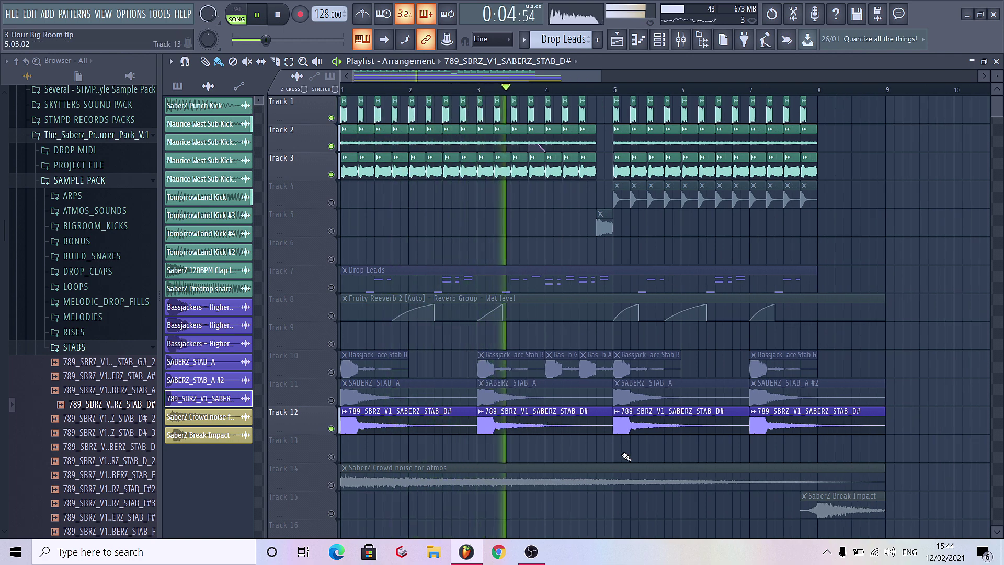
key("space")
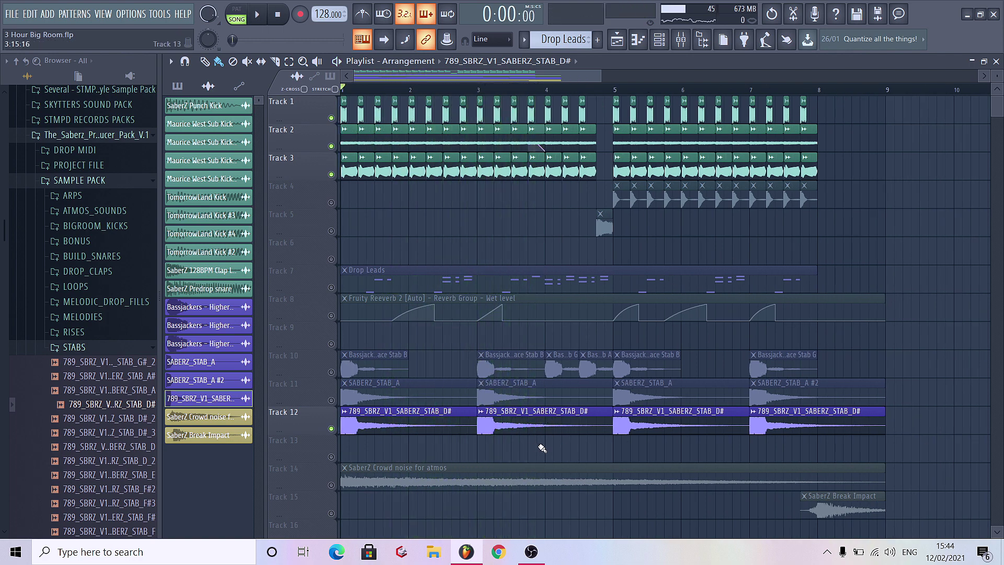
Step: Enable Track 13 with a D# stab copy at bar 4 and trim Track 12's bar 3 stab to end there
scroll(541, 448, "up", 1)
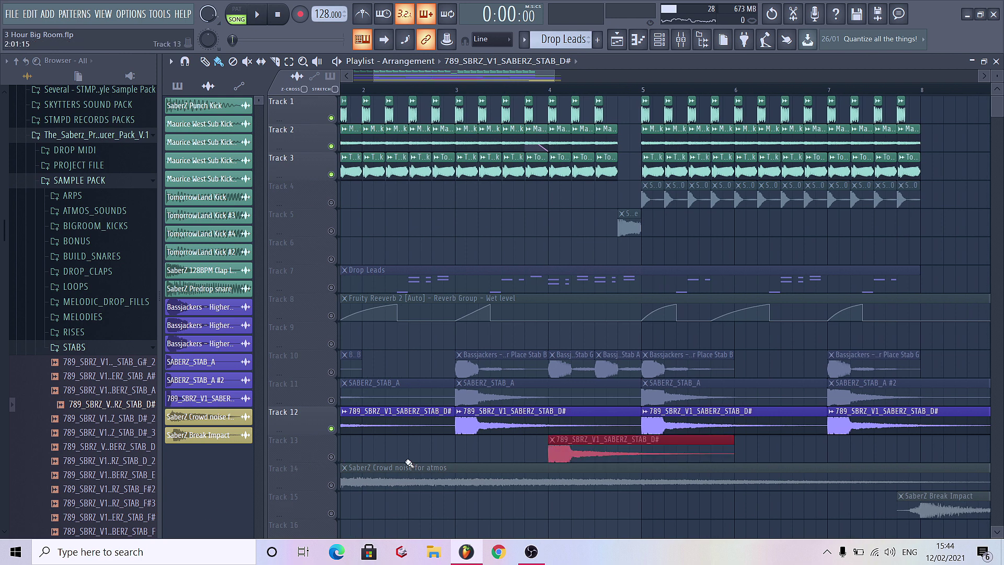
left_click_drag(637, 426, 539, 432)
left_click(331, 457)
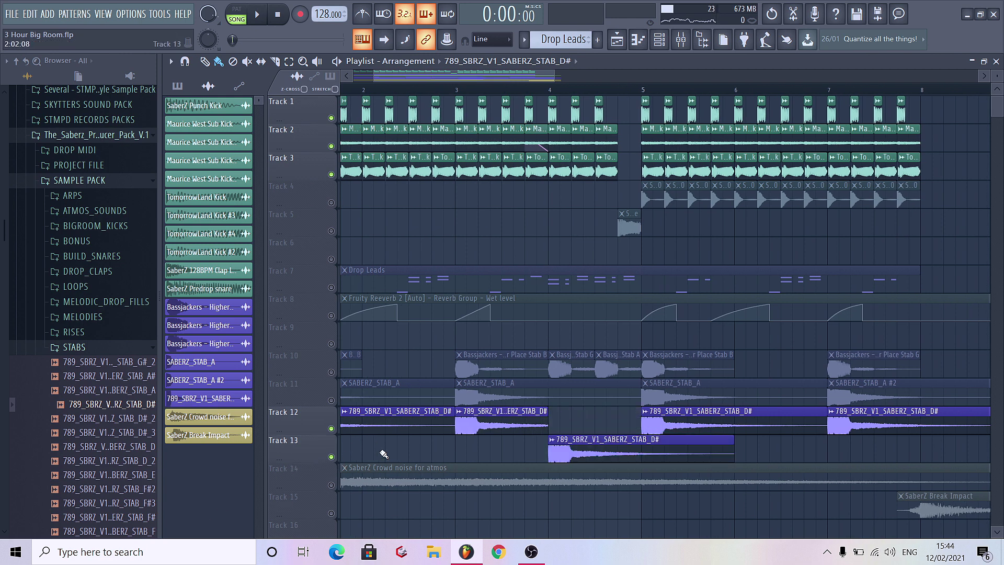
Step: Make the bar 4 D# stab on Track 13 unique, retune its time-stretch pitch and play it with the kicks
left_click(547, 439)
left_click(590, 466)
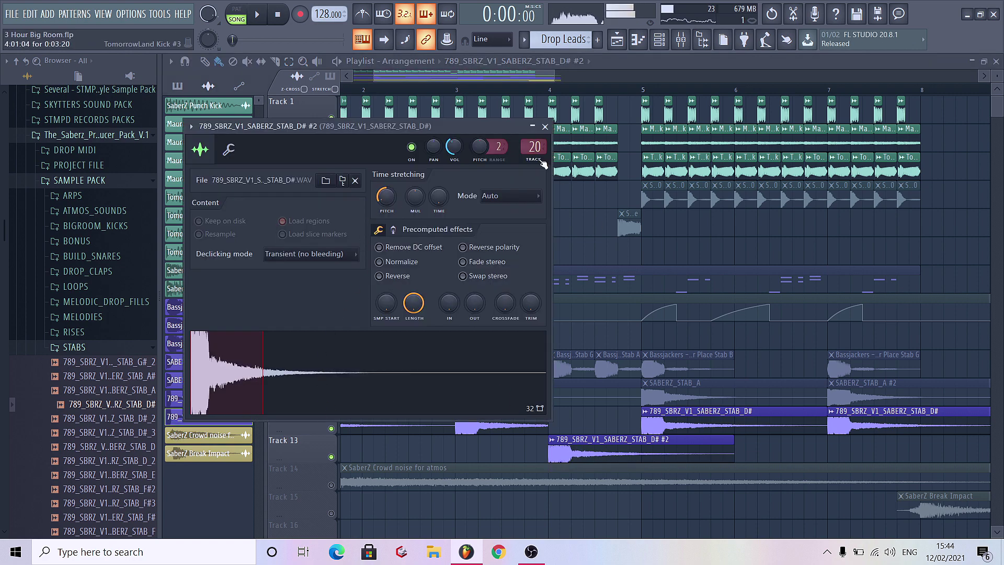
left_click(497, 94)
key("space")
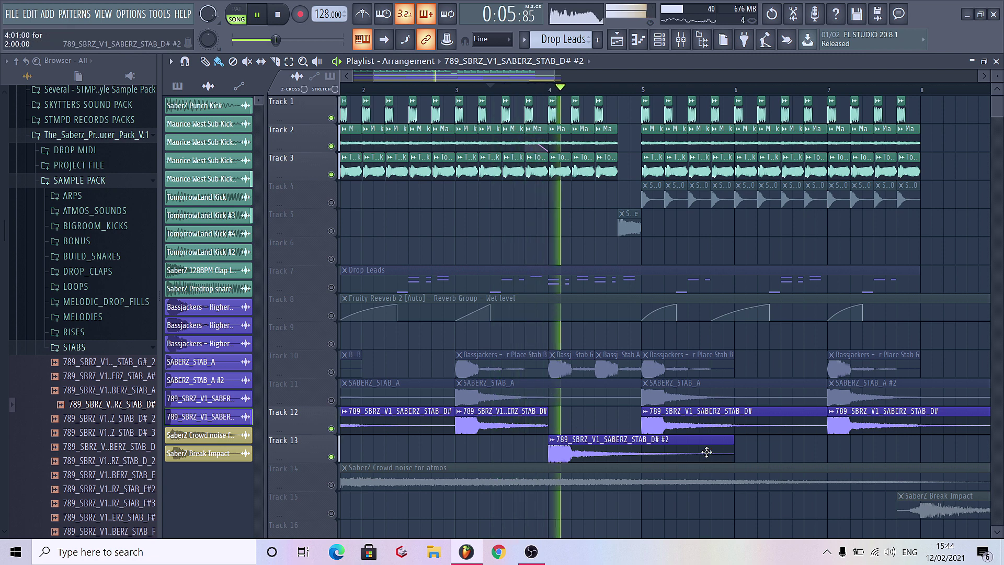
Step: Trim the Track 13 stab to half a bar and repitch a unique copy placed directly after it
key("space")
left_click_drag(731, 443, 613, 444)
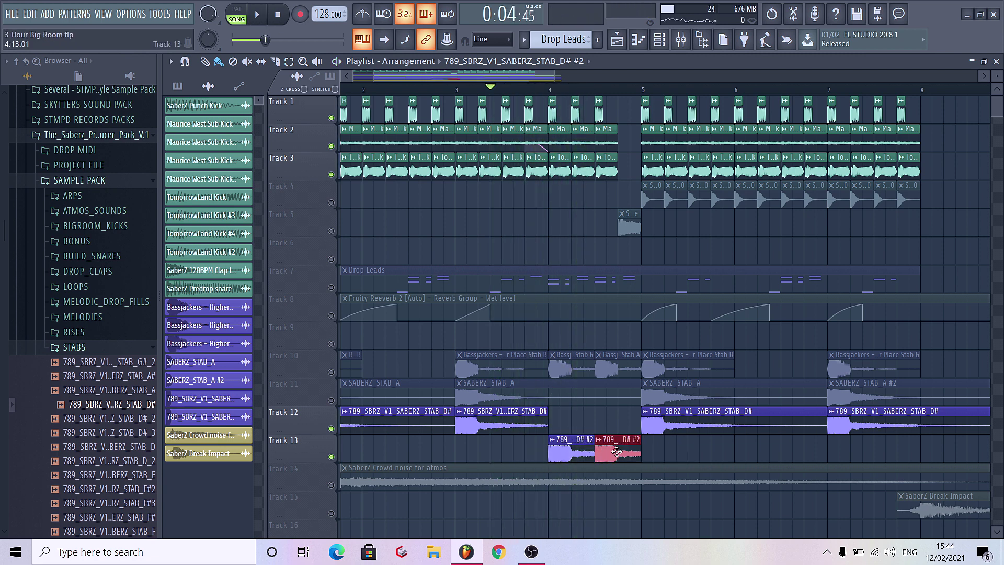
left_click(598, 439)
left_click(627, 466)
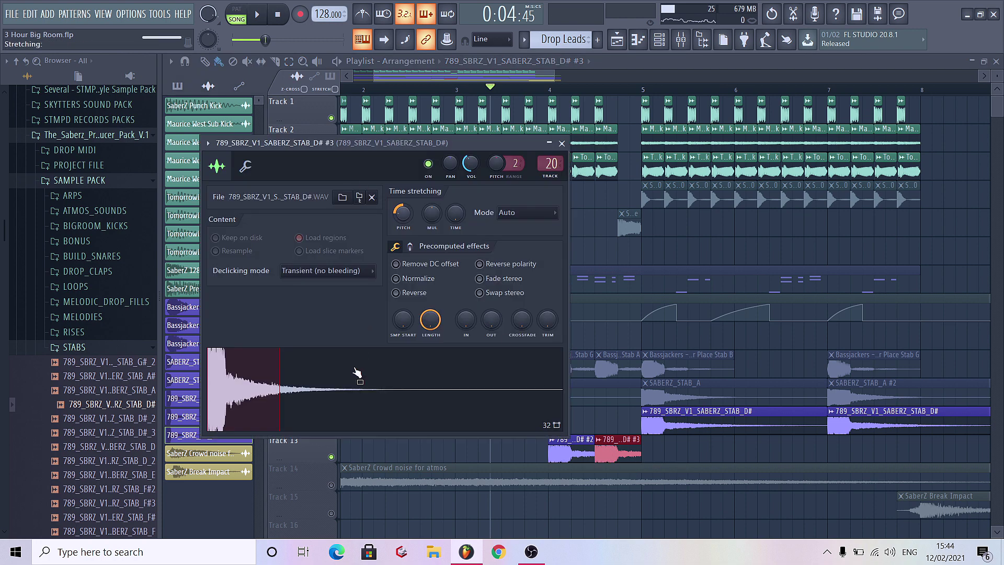
Step: Move both repitched half-bar stabs up to bar 4 of Track 12 and listen to the sequence with the kicks
left_click(647, 456)
left_click_drag(628, 454, 628, 426)
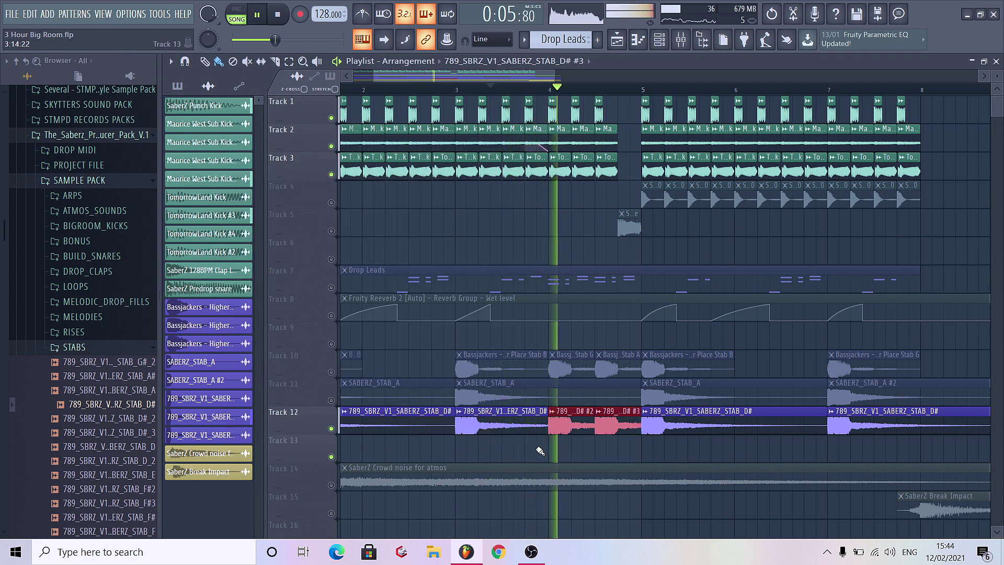
scroll(544, 396, "down", 3)
scroll(580, 395, "down", 1)
left_click(503, 425)
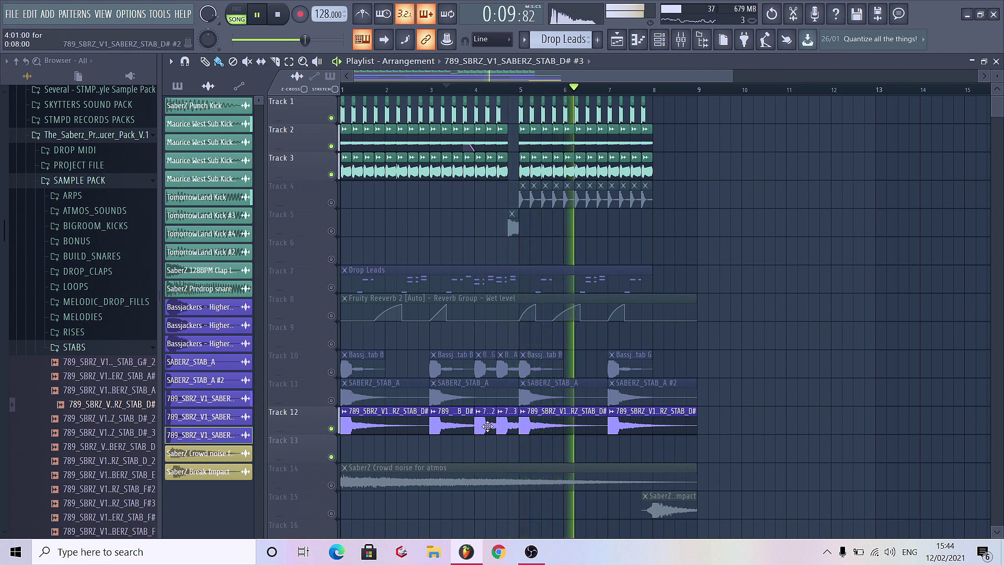
Step: Replace Track 12's bar 7 D# stab with the repitched #2 version, extended to bar 9
left_click(611, 446)
right_click(627, 421)
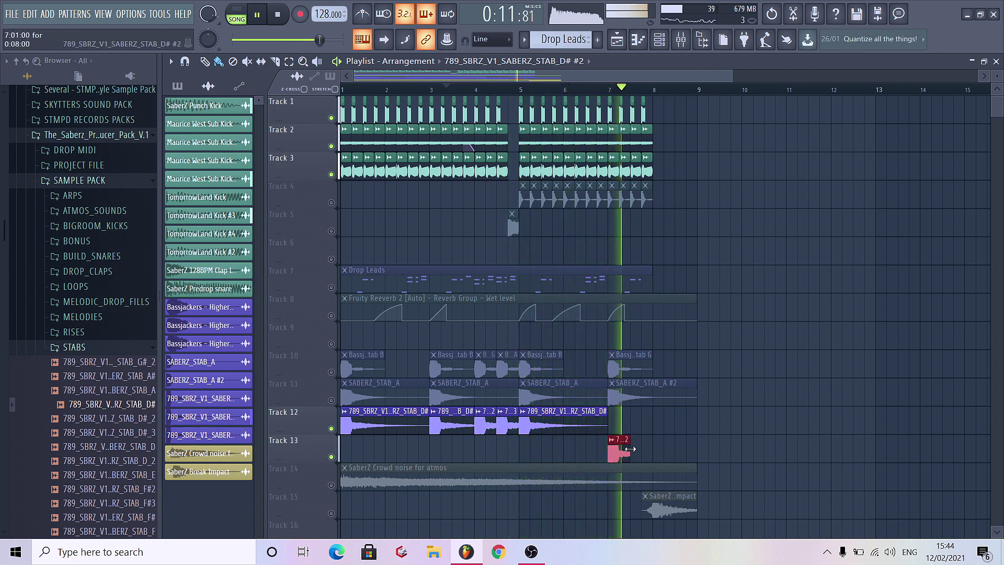
left_click_drag(630, 450, 644, 421)
key("space")
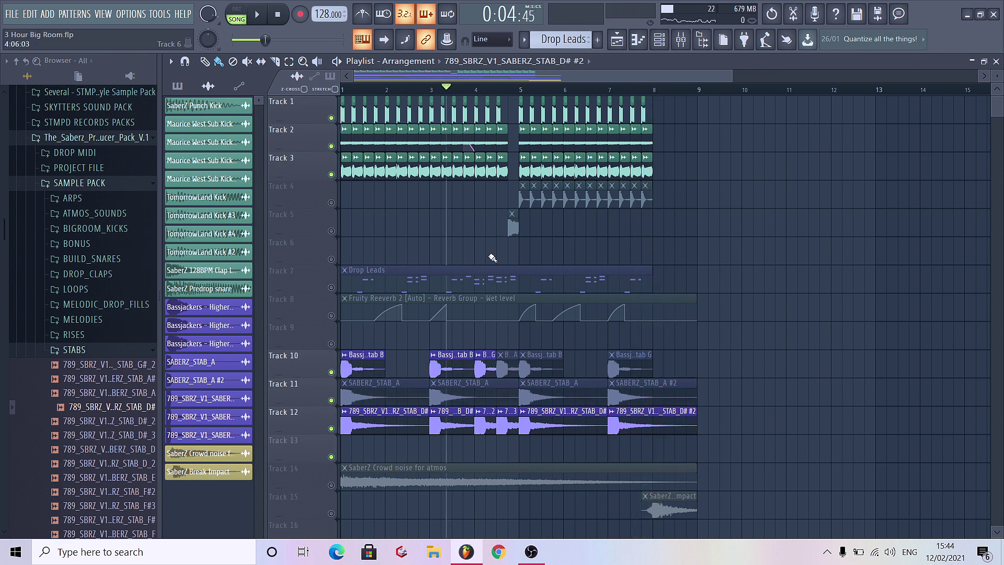
Step: Play the Track 10 and Track 12 stabs together with the kicks and set the D# stab's mixer level to about -1.2 dB
key("space")
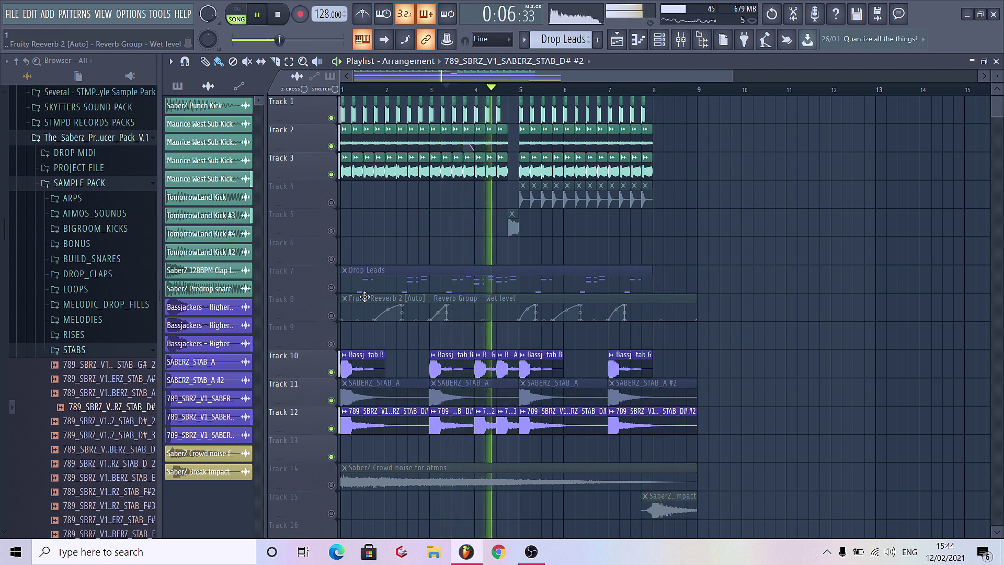
key("F9")
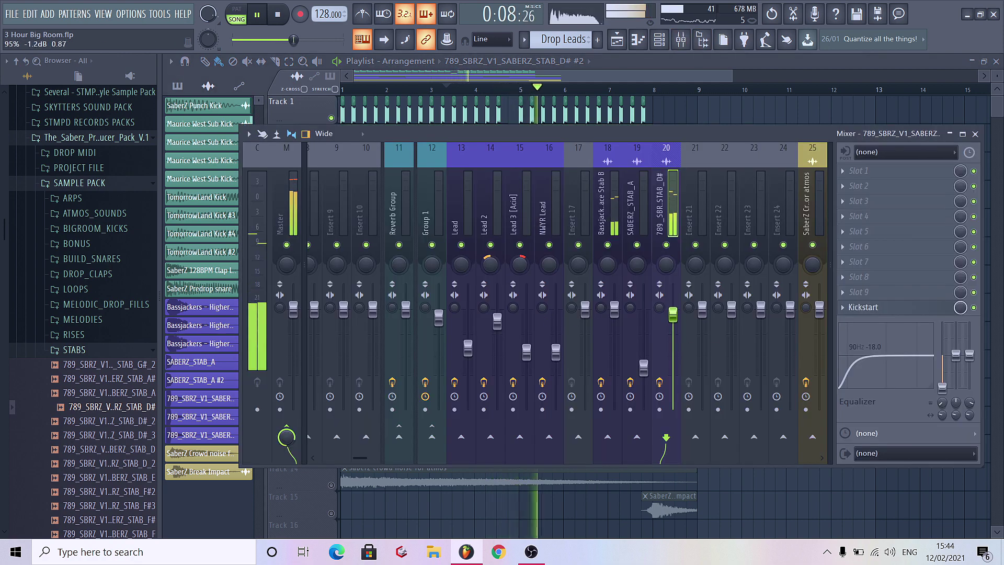
key("F9")
key("space")
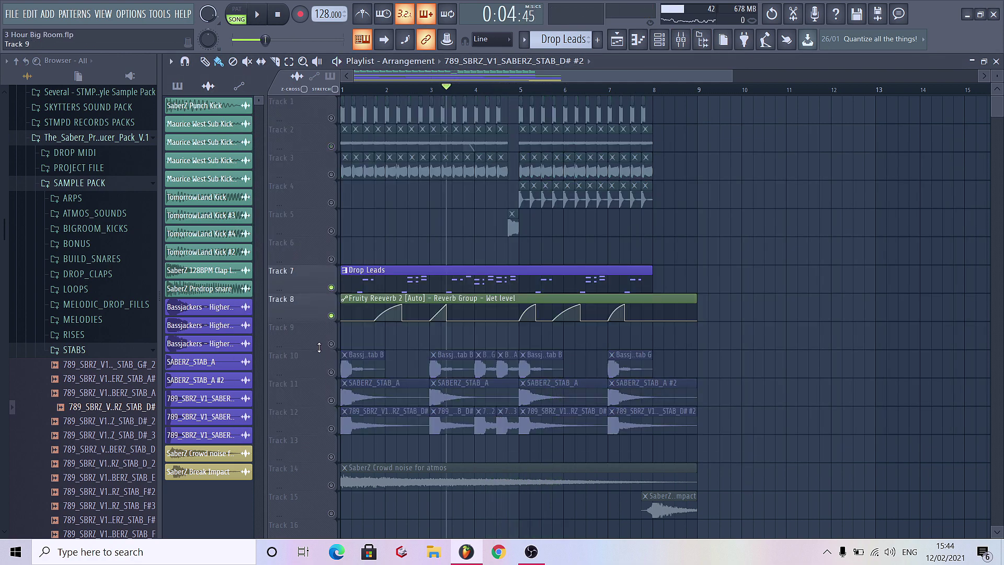
Step: Enable the stabs on Tracks 10 and 12 alongside the Drop Leads and reverb automation, and play them without kicks
left_click(332, 371)
left_click(332, 428)
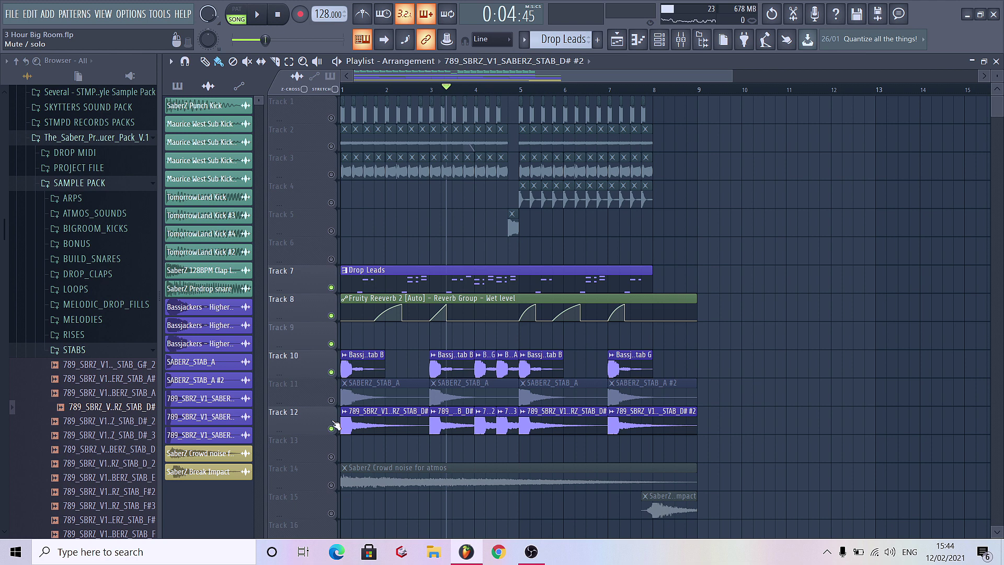
left_click(287, 16)
key("space")
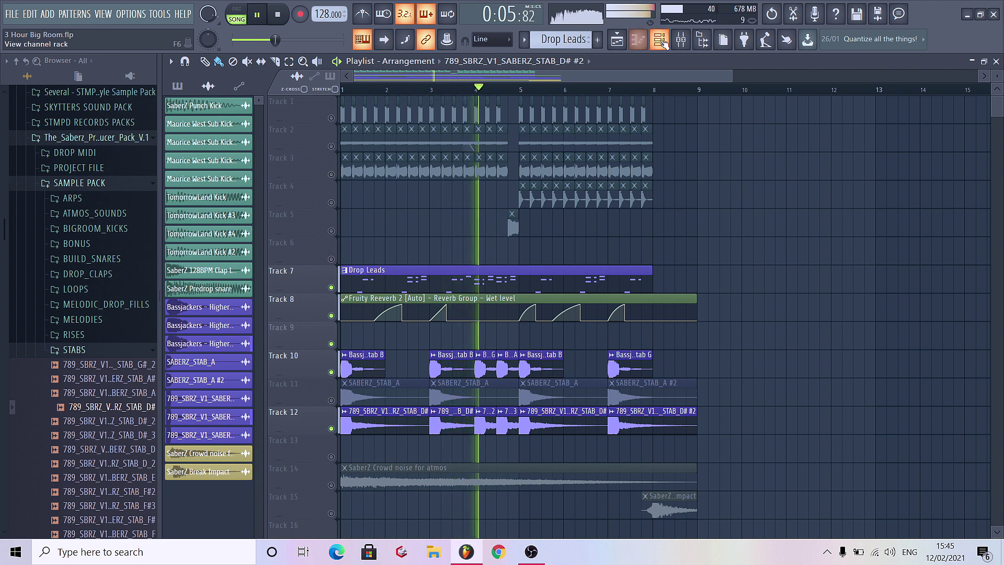
Step: Lower the Bassjackers stab on mixer insert 18 to about -4 dB and rebalance the D# stab on insert 20
left_click(681, 39)
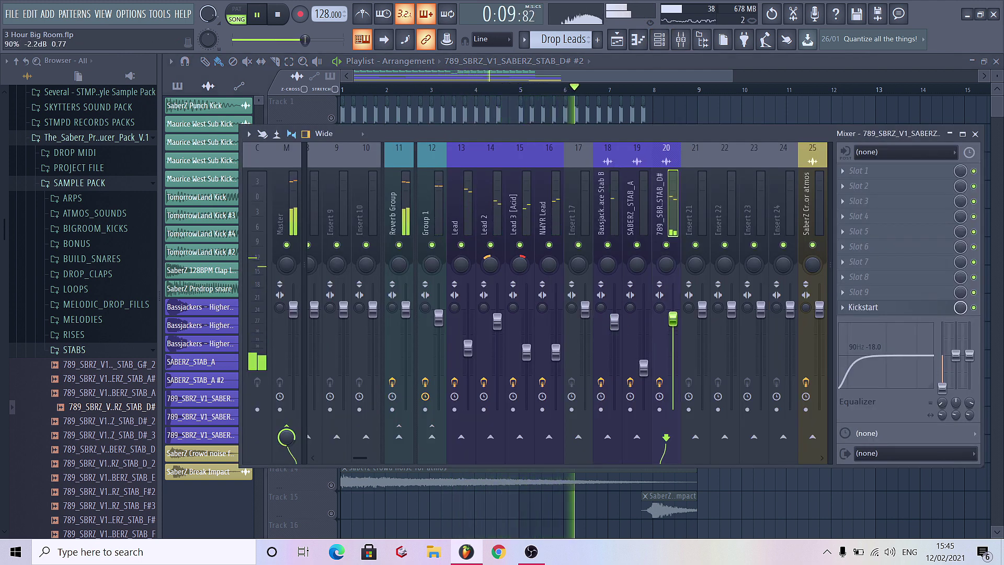
left_click(677, 314)
left_click(614, 326)
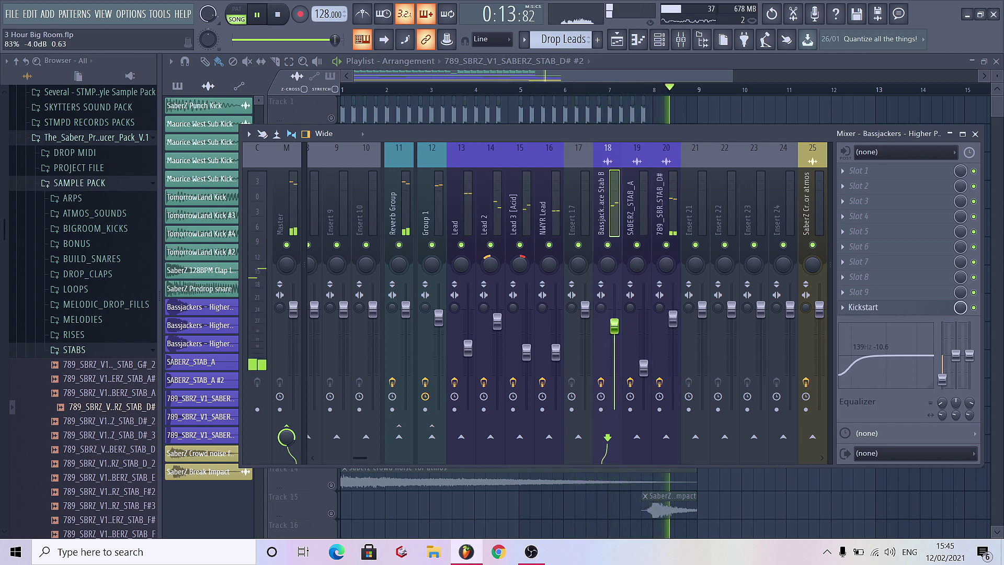
left_click(673, 316)
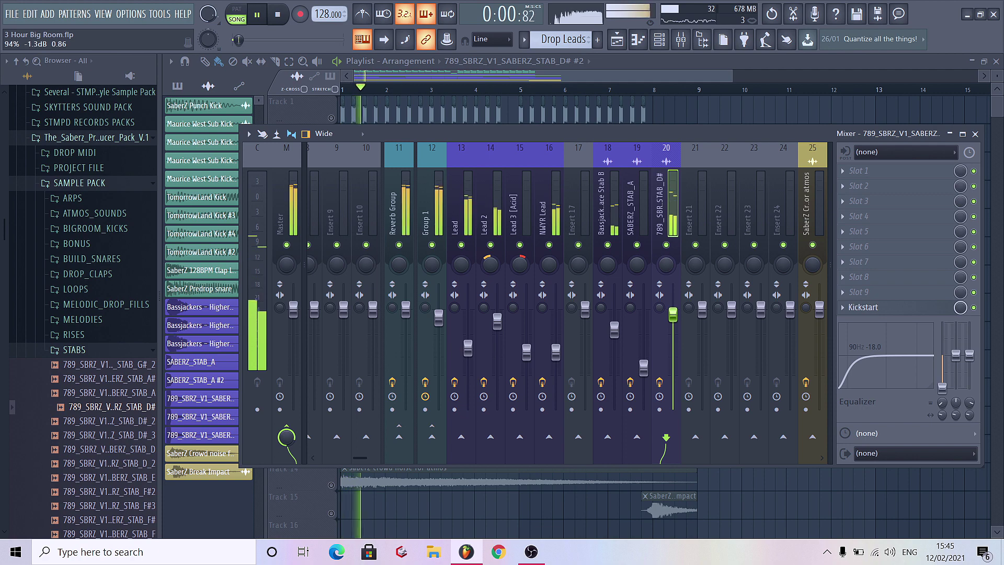
key("F9")
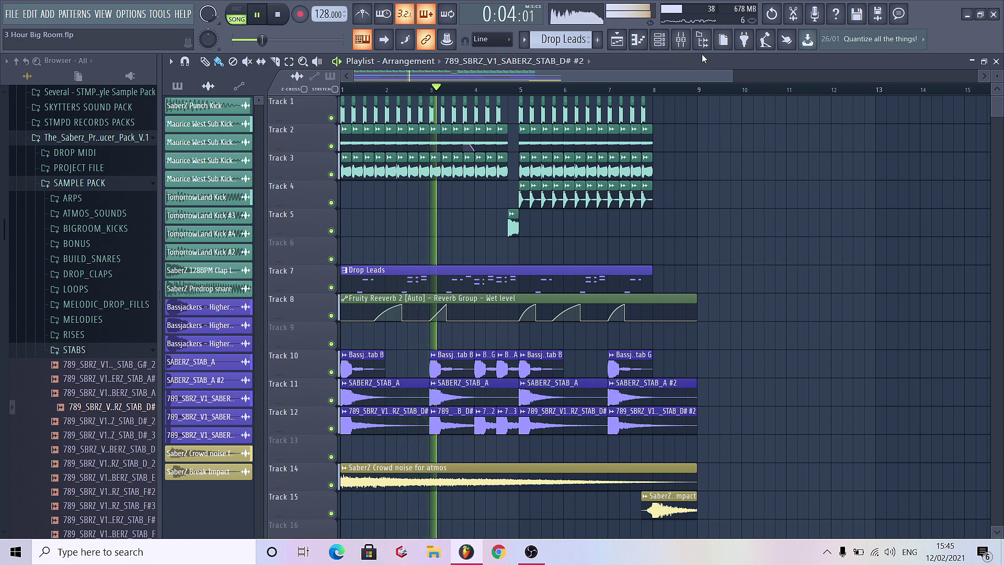
Step: Lower the SABERZ_STAB_A mixer track to about -17.6 dB and listen to the full drop
key("F9")
left_click_drag(644, 366, 644, 371)
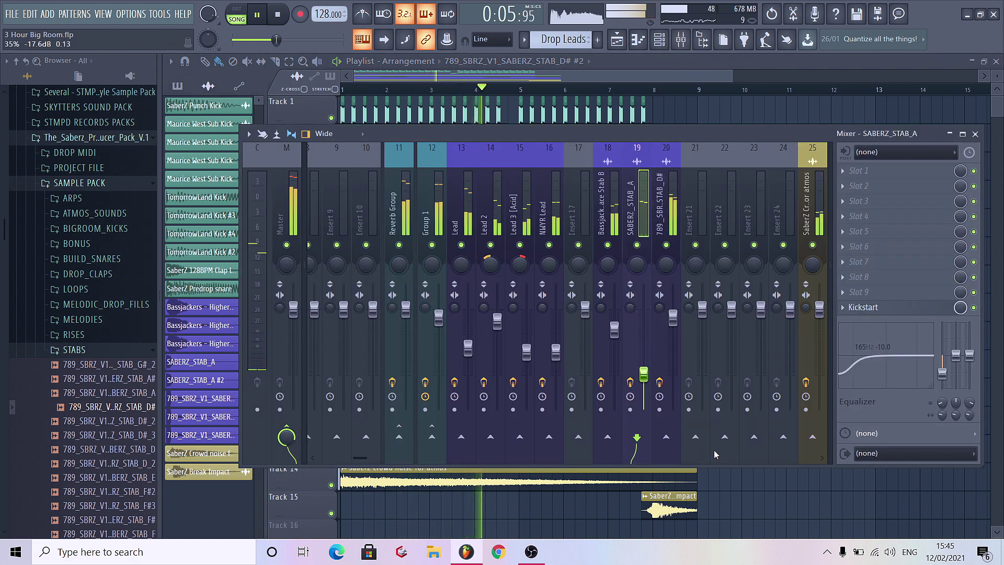
key("F9")
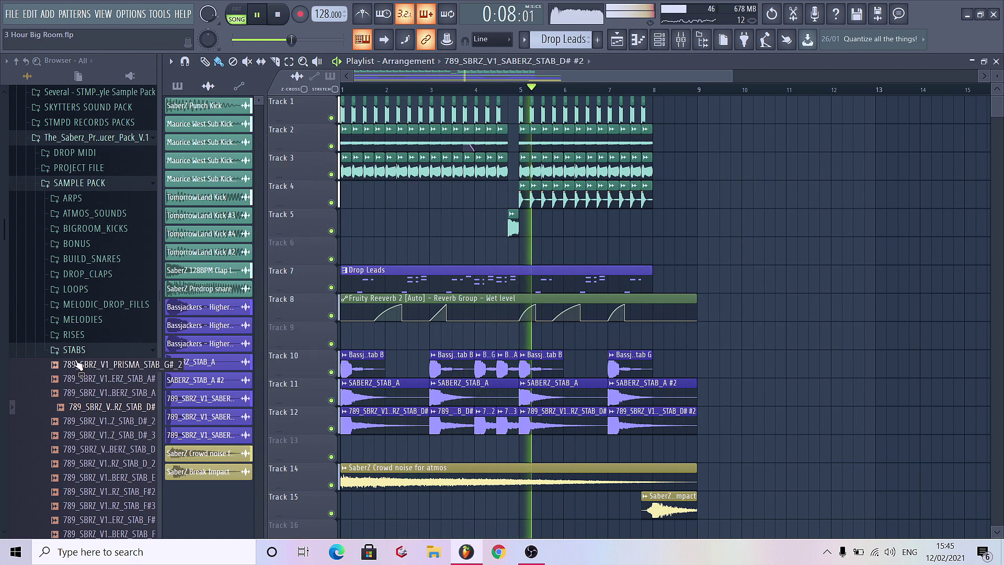
mouse_move(567, 320)
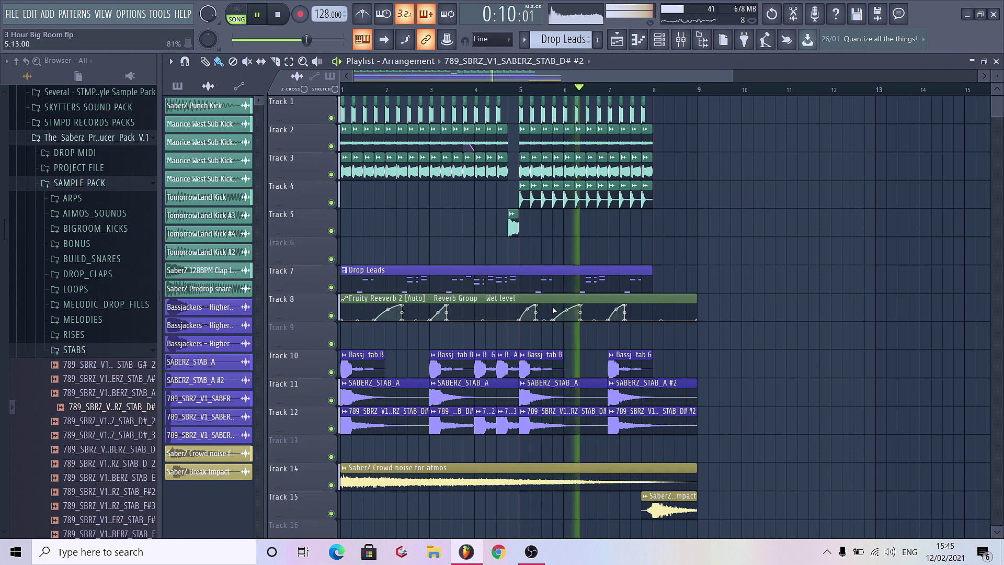
key("space")
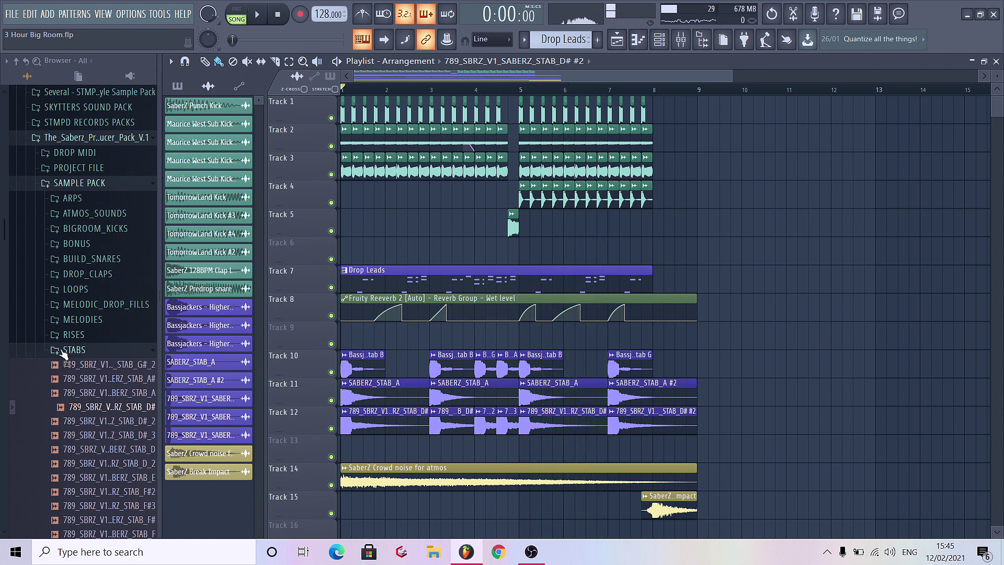
Step: Add a Sylenth1 channel and load the Ceryno Soundbank Vol 1 bank
left_click(47, 13)
left_click(203, 487)
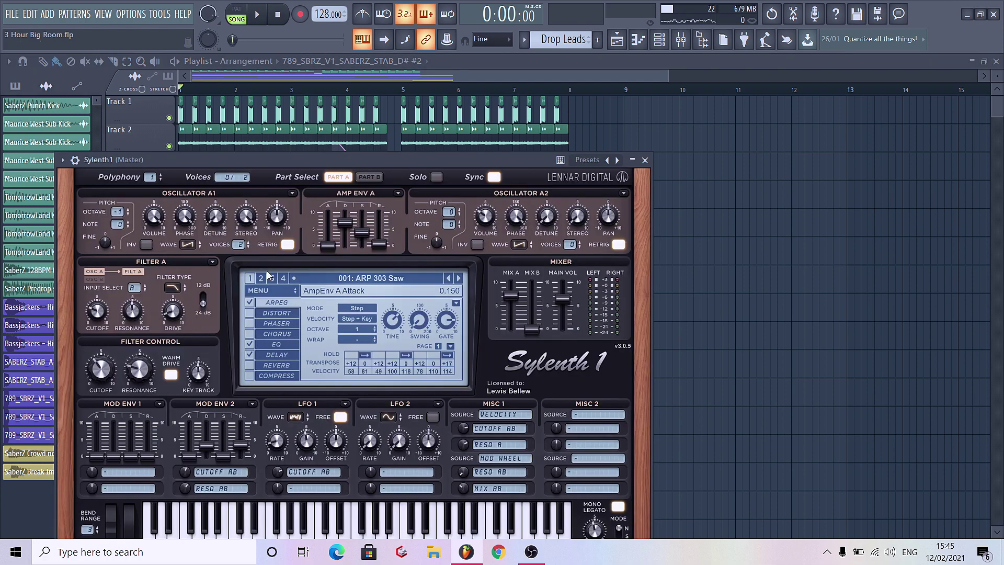
left_click(286, 296)
mouse_move(289, 315)
mouse_move(445, 317)
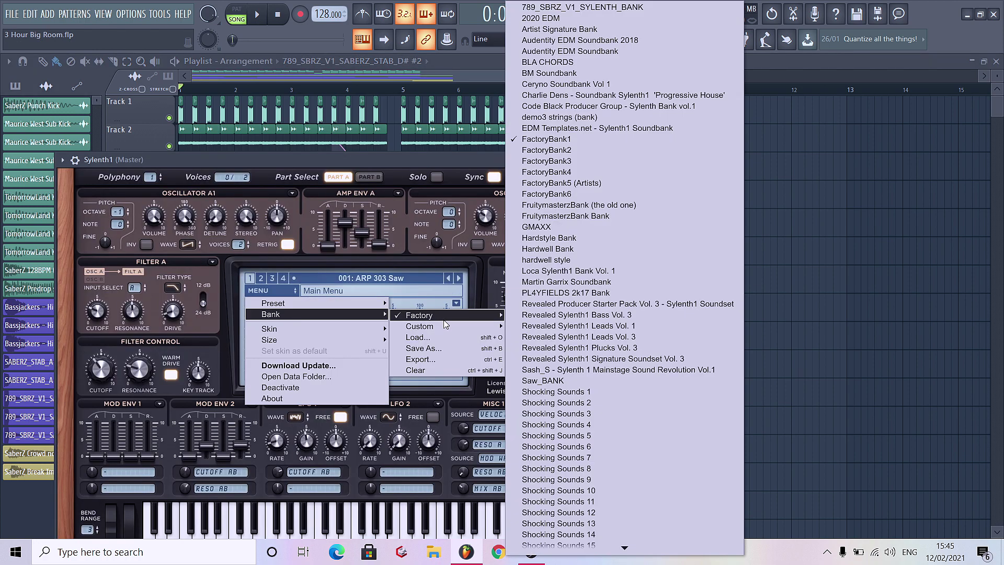
left_click(574, 84)
Step: Select preset 022: Husman kinda lead, set Part B's amp release to about 2.251, and turn off its delay and reverb
left_click(359, 280)
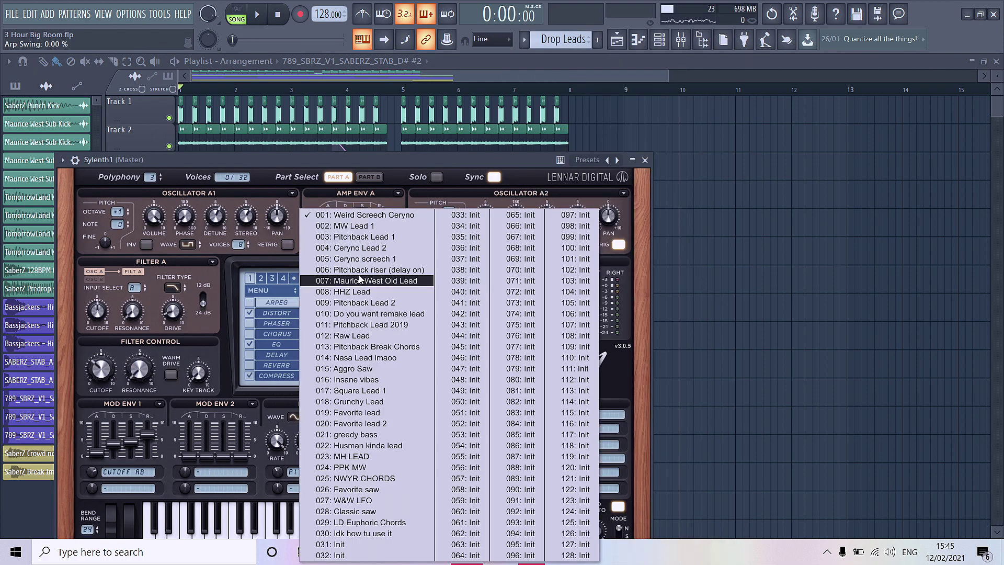
left_click(359, 445)
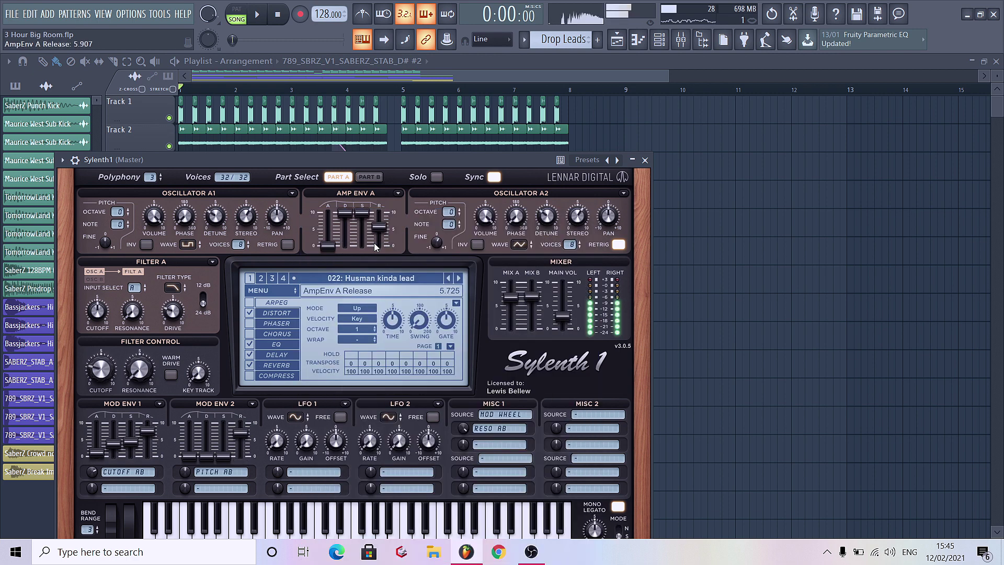
left_click(369, 177)
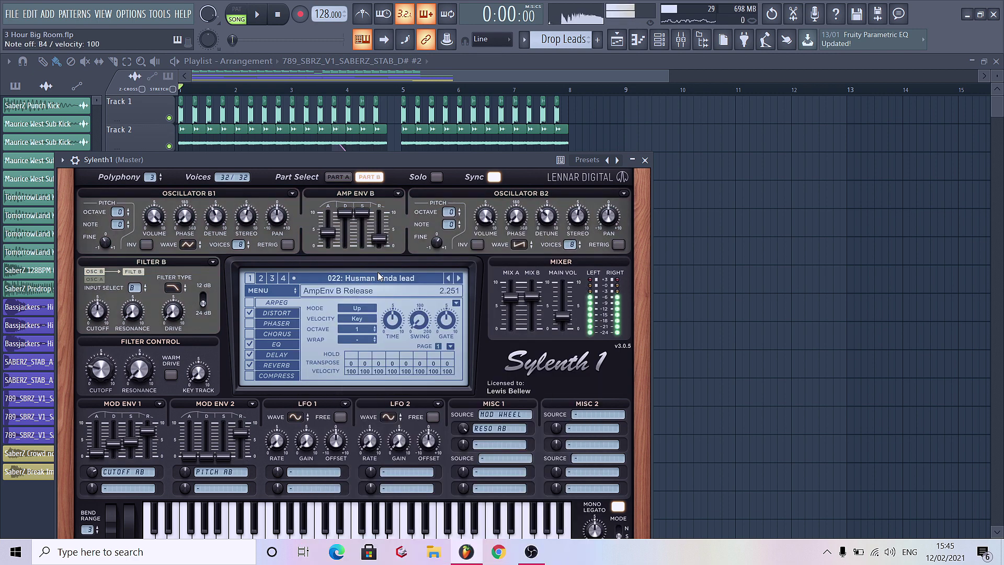
key("m")
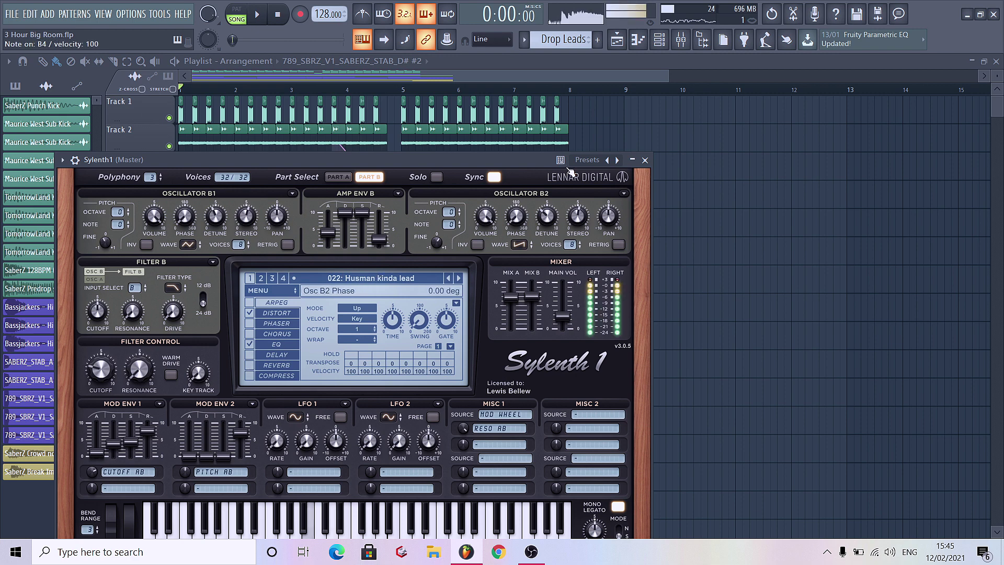
left_click(645, 160)
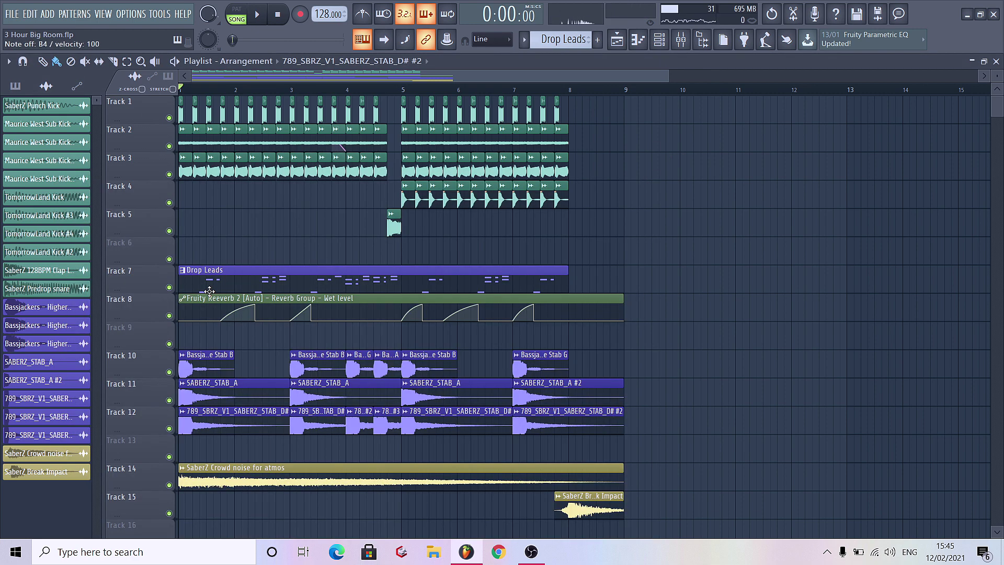
Step: Reopen Sylenth1 from the channel rack and check Part A's amp envelope while playing a note
left_click(679, 43)
left_click(660, 46)
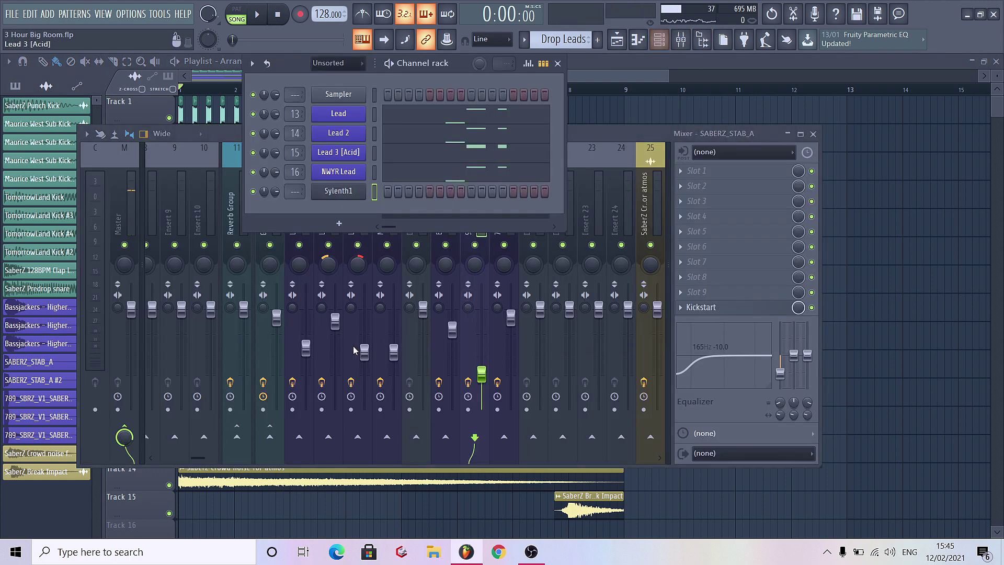
left_click(343, 194)
left_click(338, 176)
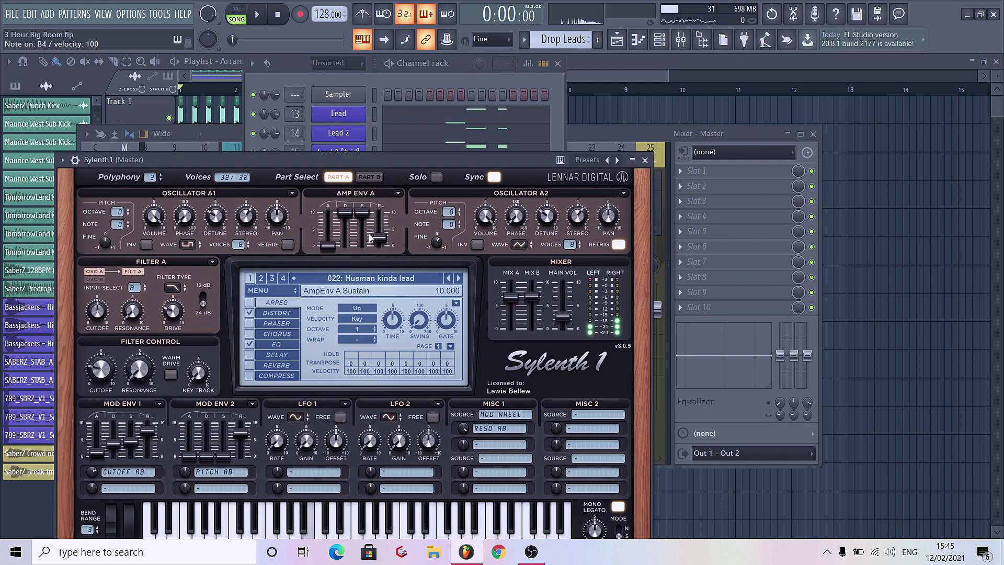
left_click(645, 160)
Step: Name the Sylenth1 channel Husman Lead and assign it to mixer insert 17 with the same name
right_click(360, 203)
left_click(400, 203)
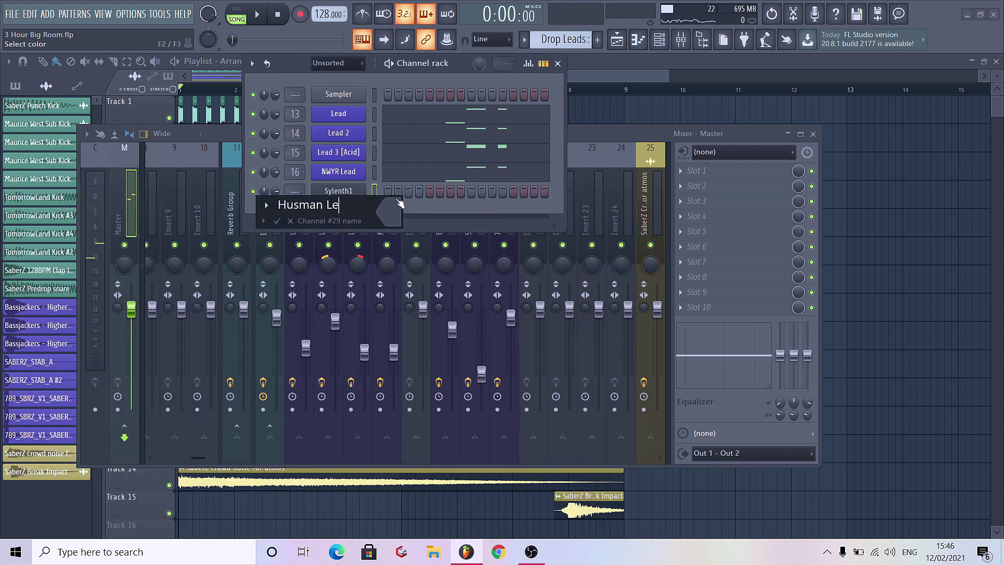
left_click(399, 205)
left_click(409, 280)
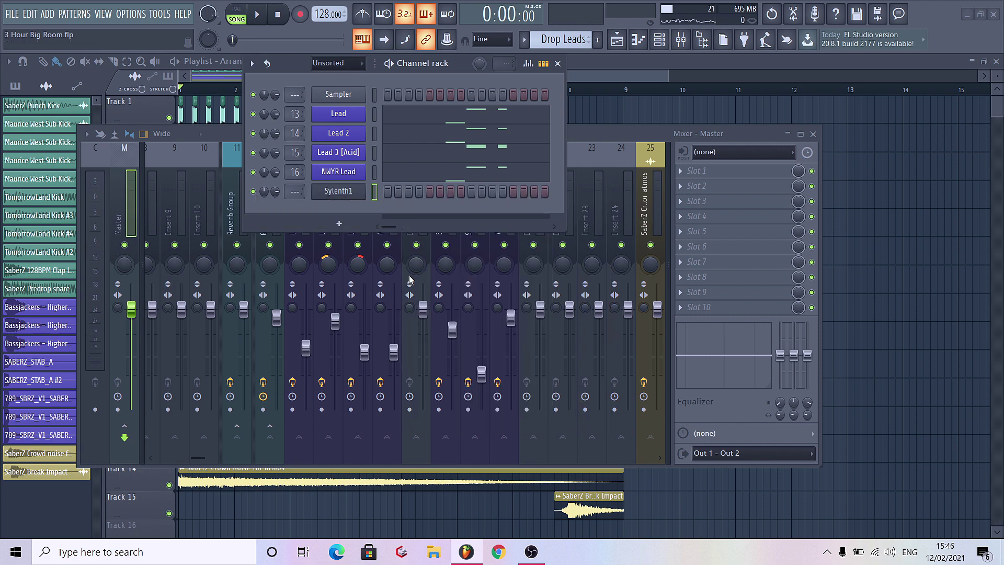
left_click(622, 204)
left_click(411, 204)
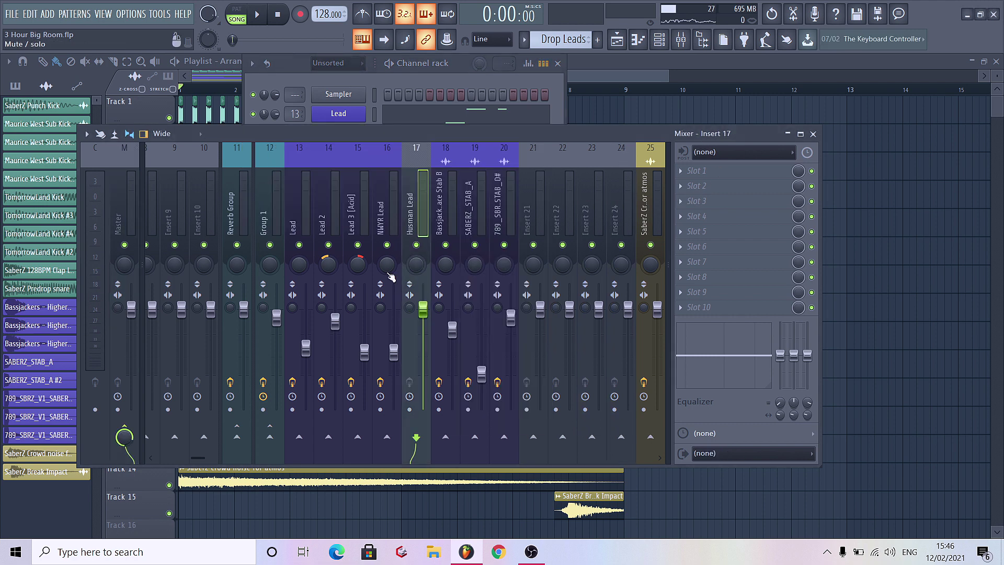
Step: Route the Husman Lead mixer track only to Group 1, lower its fader and return to the playlist
right_click(270, 436)
left_click(327, 456)
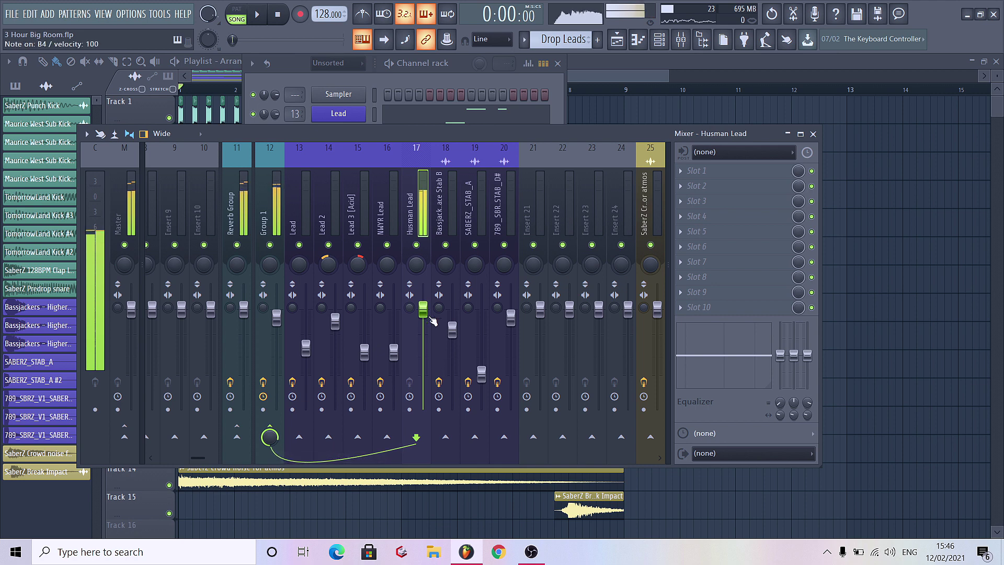
left_click_drag(423, 309, 422, 333)
key("F5")
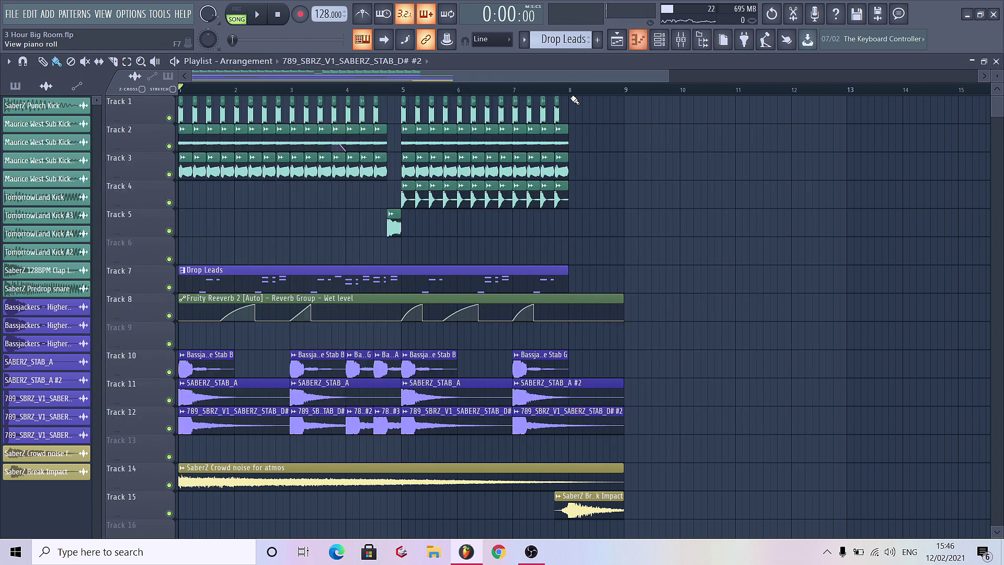
Step: Open the Husman Lead's piano roll and place B3 notes at the starts of bars 1, 2 and 3 during playback
left_click(659, 39)
right_click(345, 191)
left_click(409, 191)
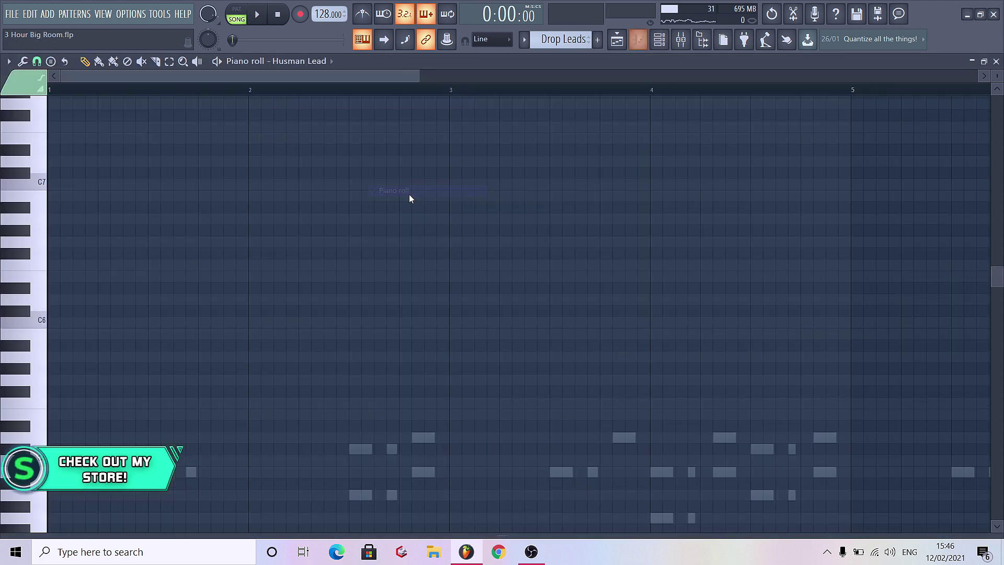
scroll(242, 303, "down", 8)
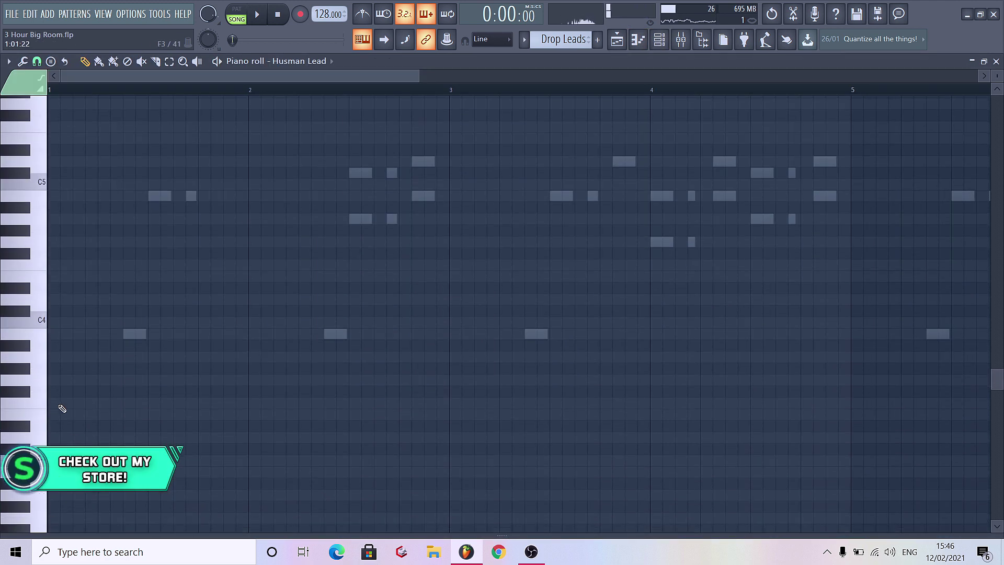
left_click(58, 473)
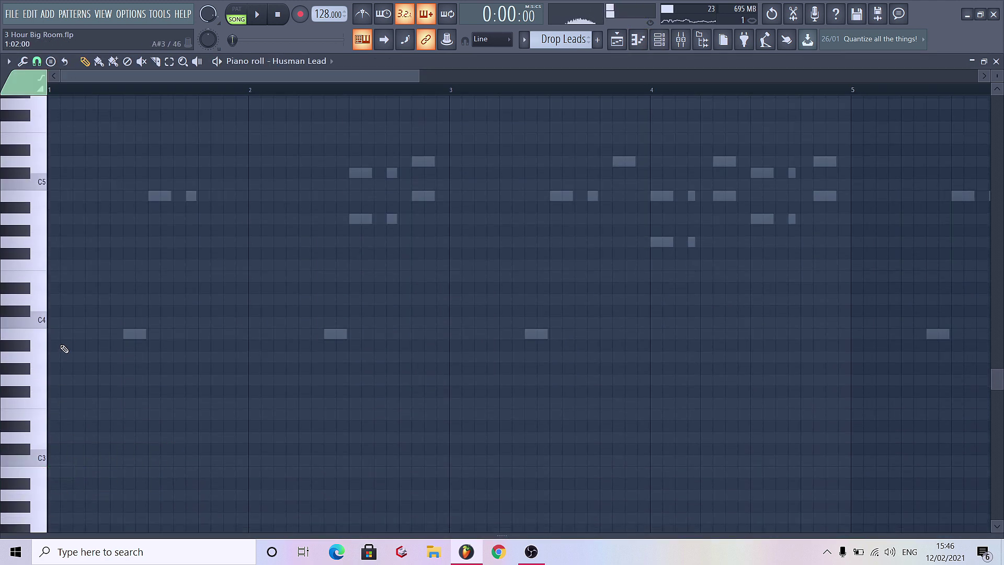
key("space")
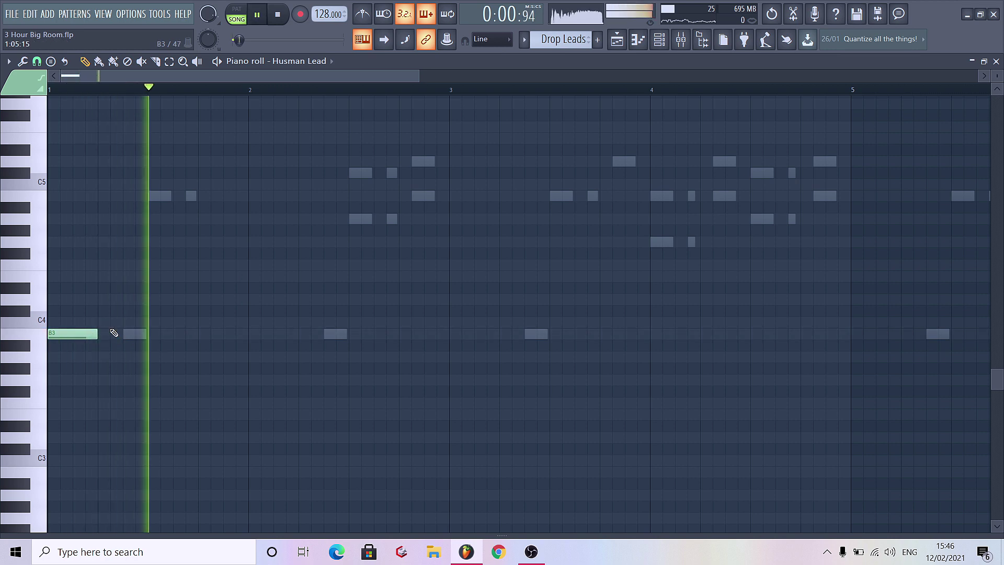
left_click(259, 335)
left_click(457, 334)
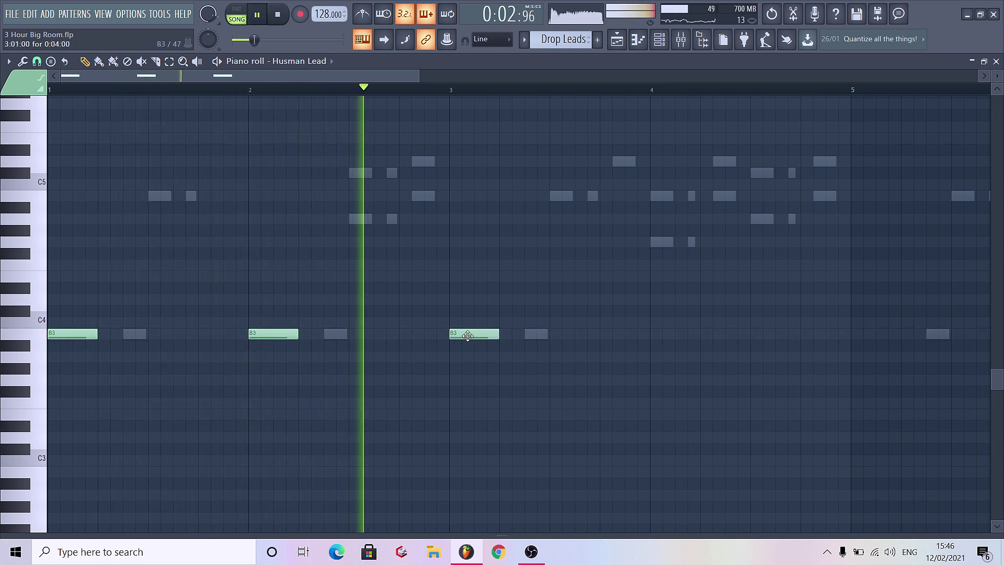
Step: Add a G3 note at the start of bar 4 and an A3 note halfway through bar 4
left_click(659, 336)
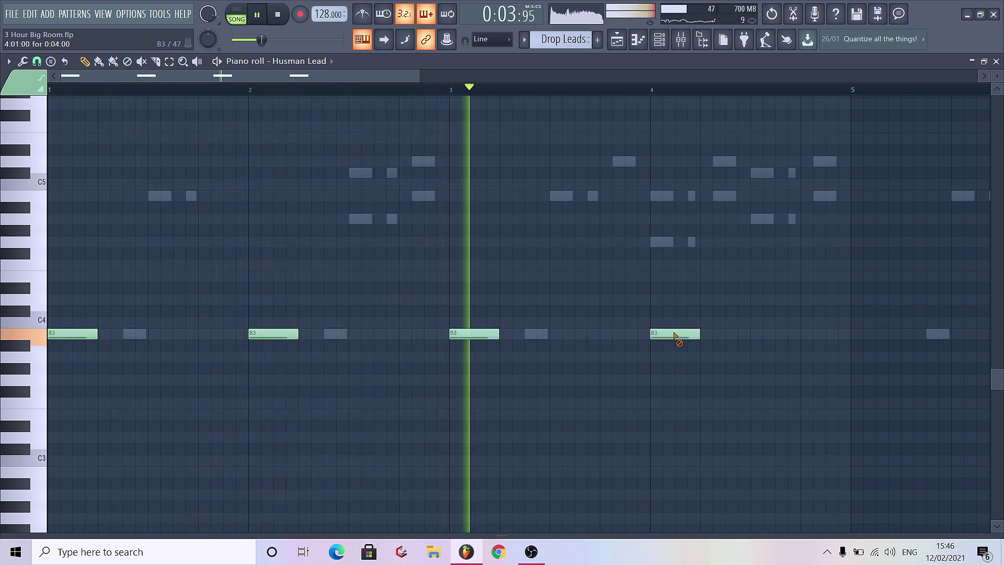
left_click(657, 390)
right_click(650, 378)
key("space")
key("space")
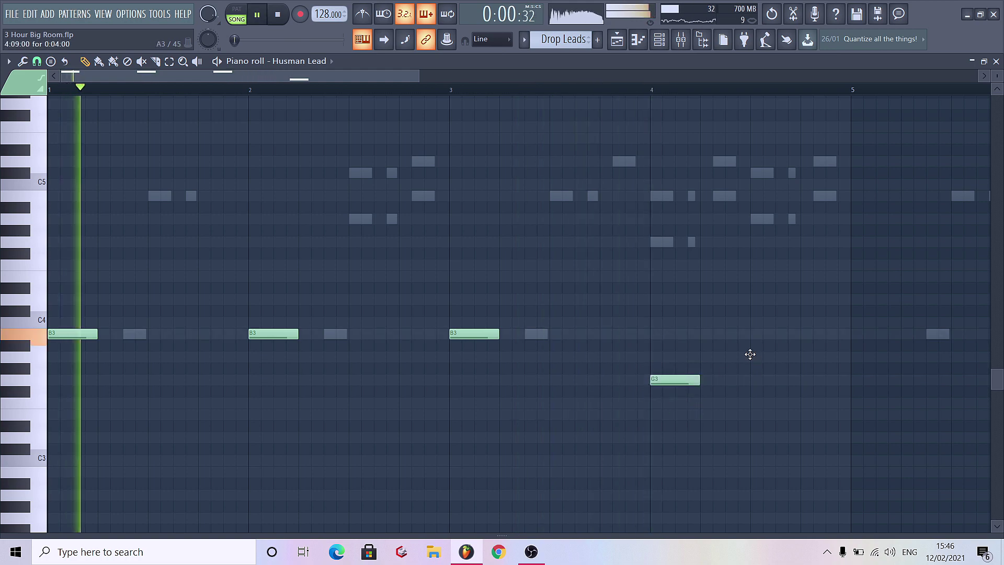
left_click(751, 356)
Step: Shorten all the Husman Lead notes to three steps each
scroll(377, 385, "down", 5)
key("ctrl+a")
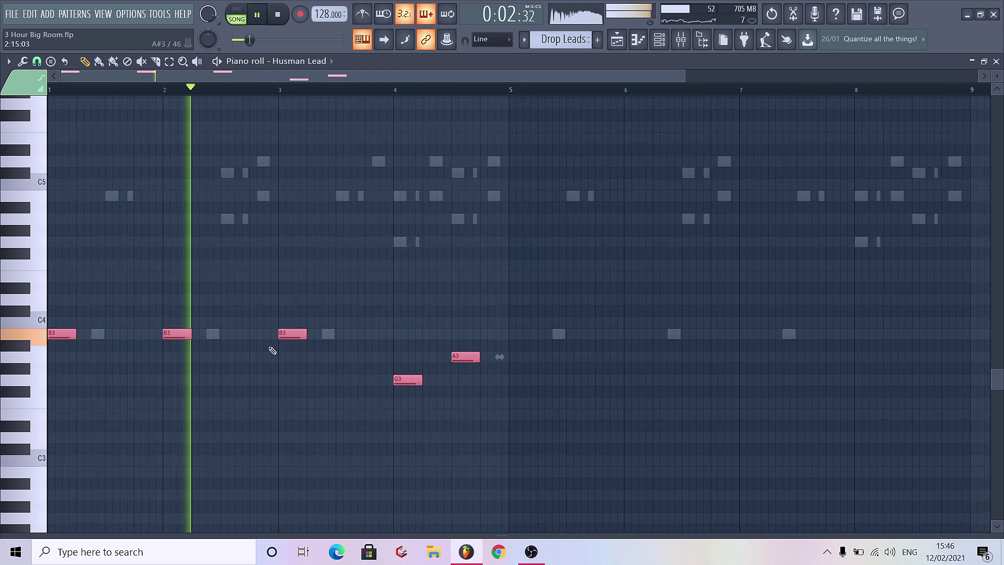
left_click_drag(307, 334, 299, 333)
key("ctrl+d")
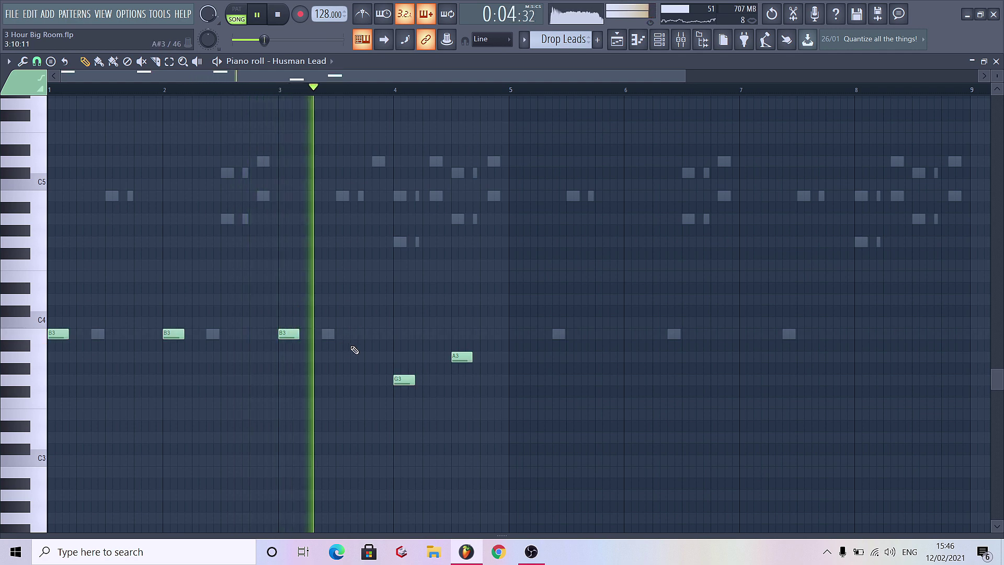
Step: Add B3 notes at the starts of bars 5 and 6 and a lower-pitched note at bar 7, and return to the playlist
left_click(518, 335)
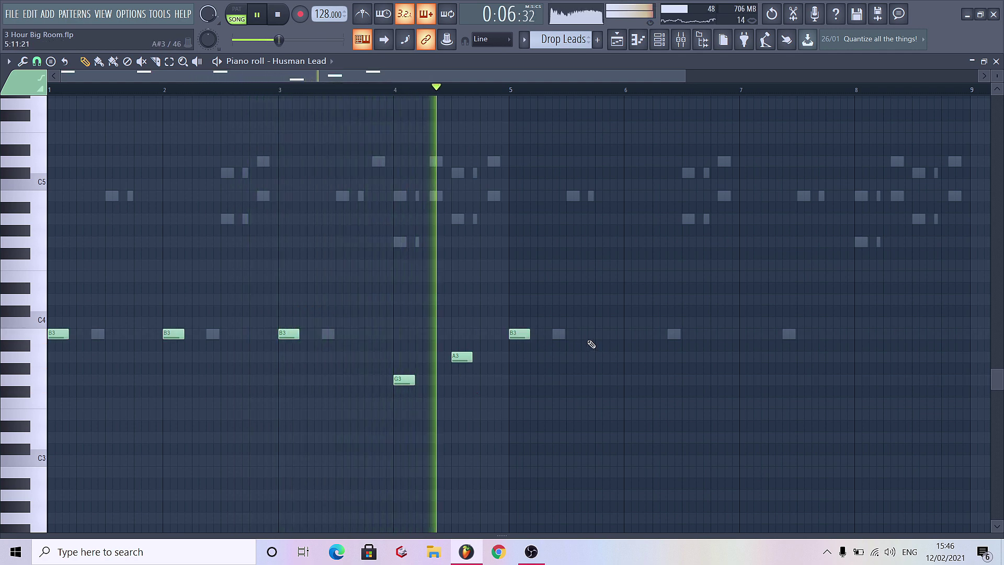
left_click(623, 334)
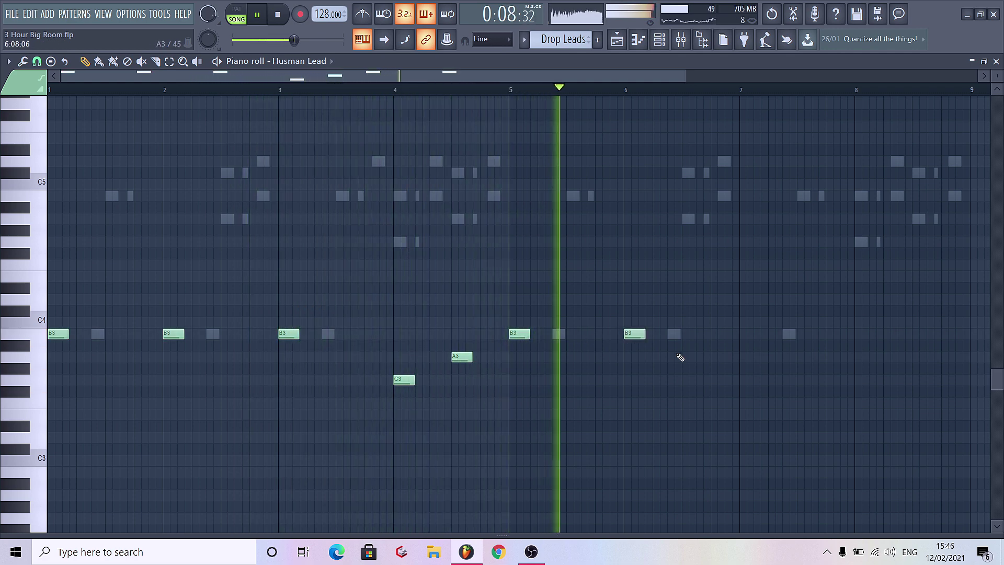
left_click(748, 335)
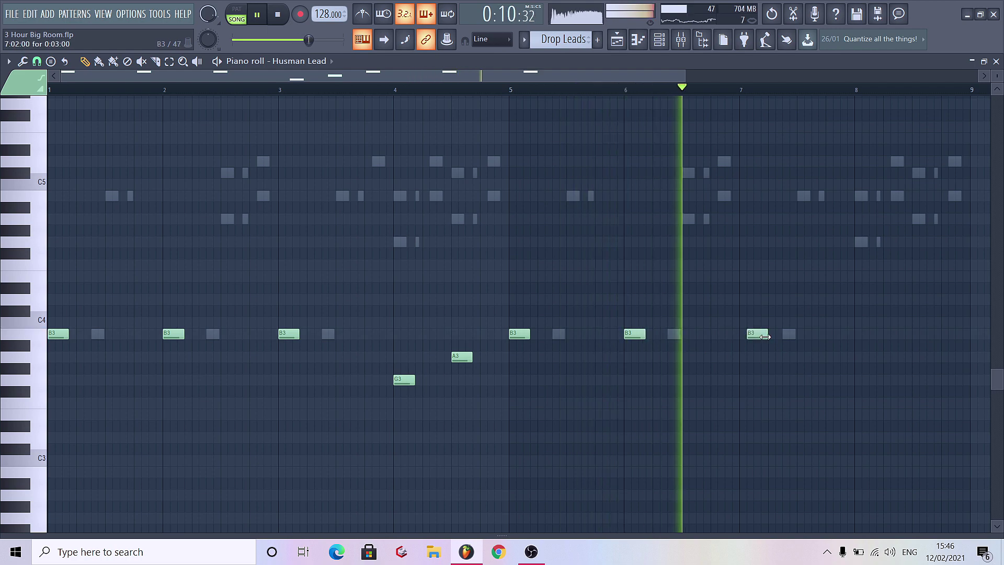
scroll(344, 348, "down", 2)
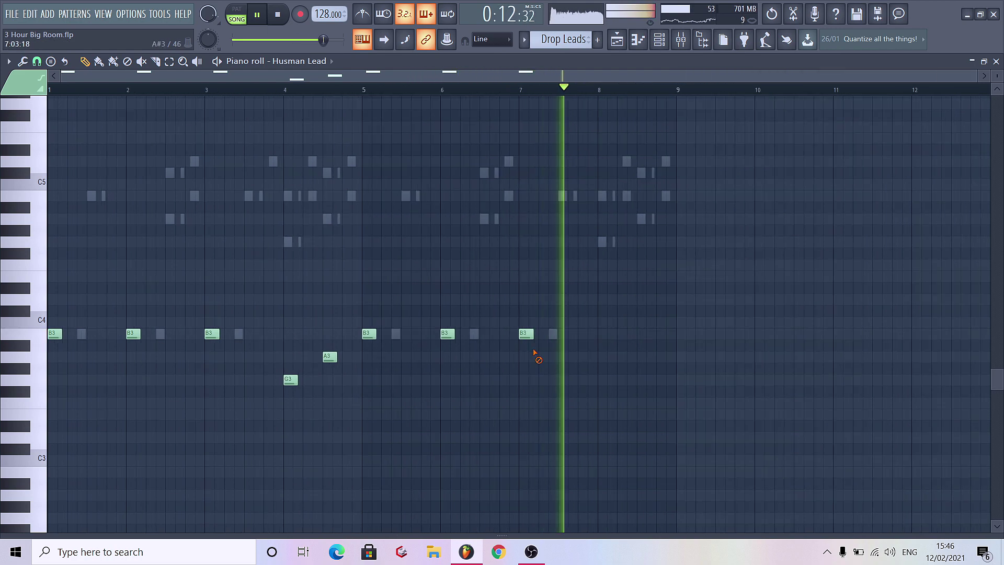
left_click_drag(530, 335, 524, 365)
left_click(643, 41)
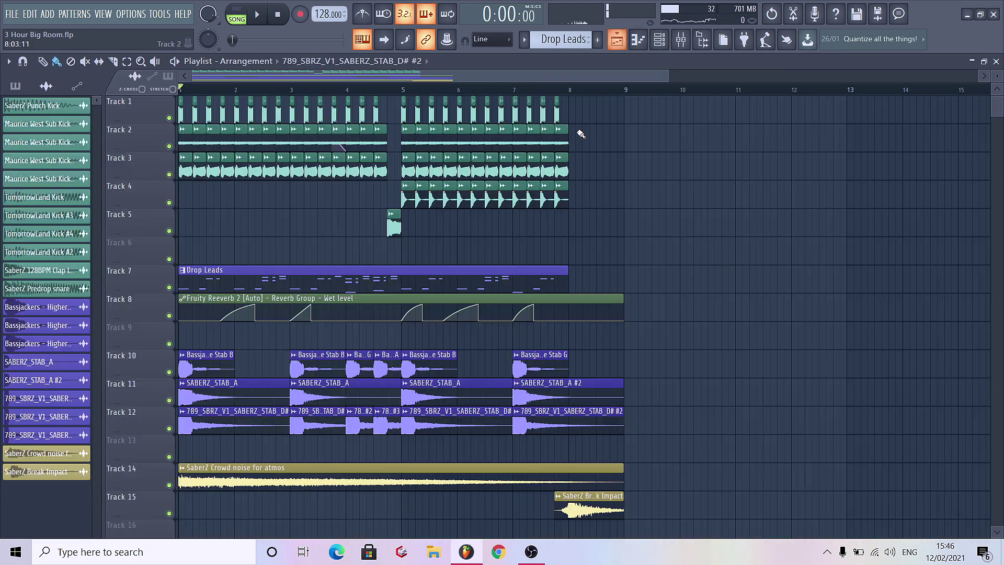
Step: Play back the drop and check the new Husman Lead's level against the other mixer tracks
left_click(679, 45)
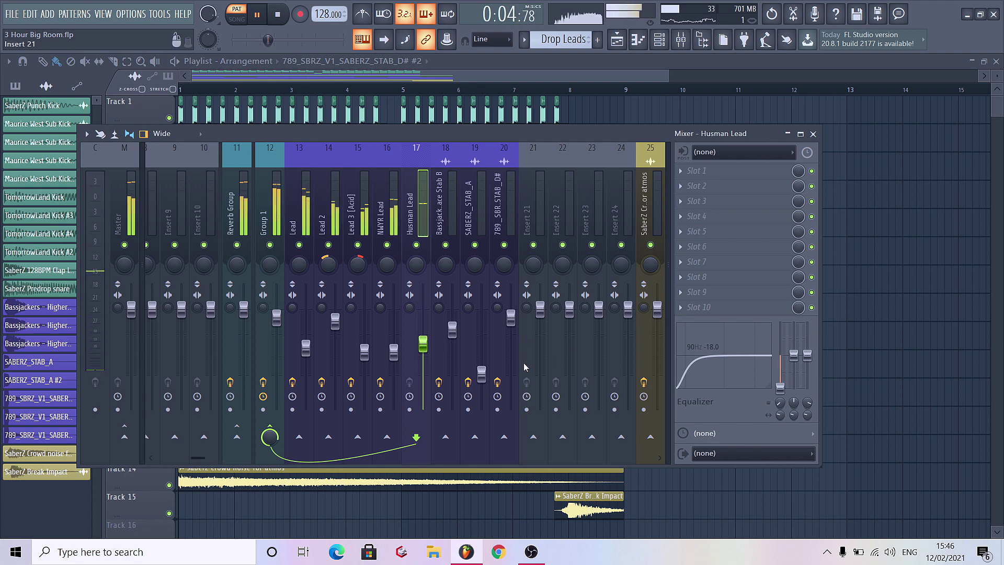
key("F9")
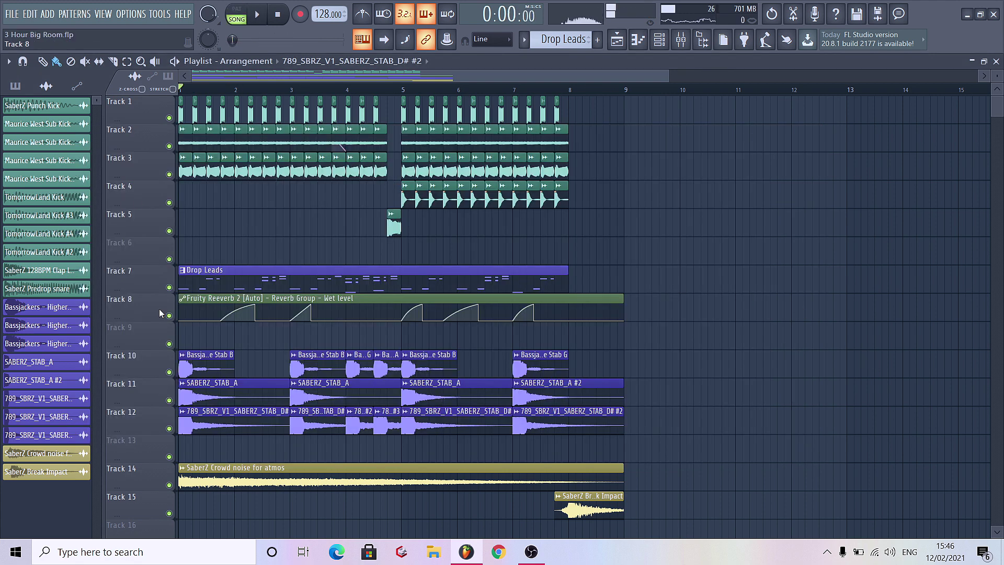
key("space")
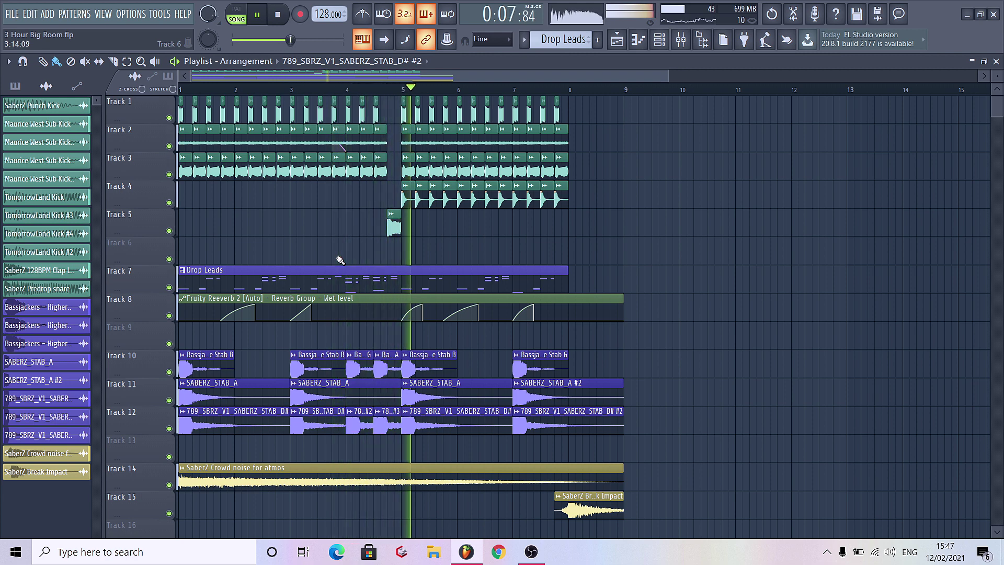
key("space")
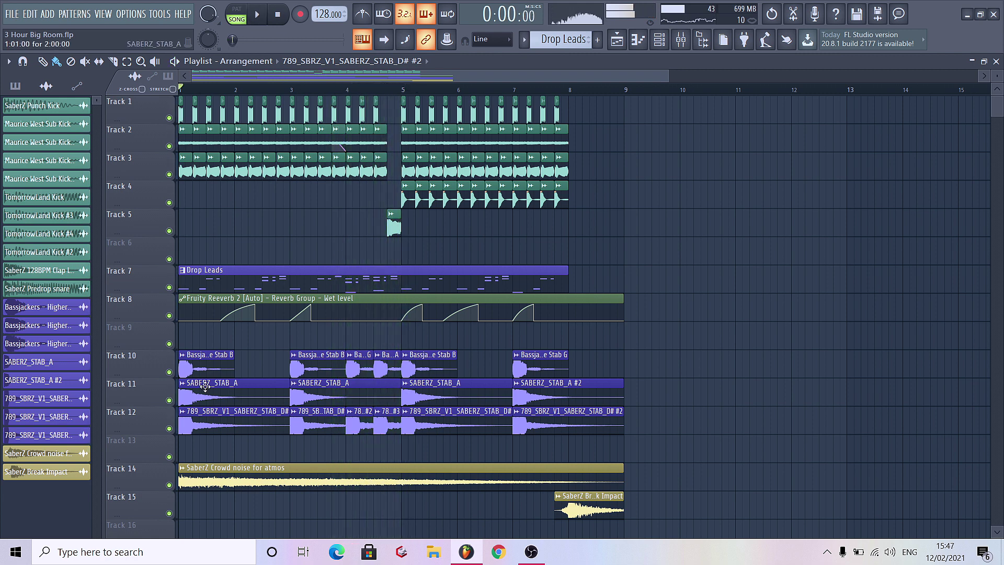
Step: Copy the Drop Leads clip to Track 6, trimmed to its first note, and play that track soloed
right_click(172, 288)
scroll(196, 277, "up", 2)
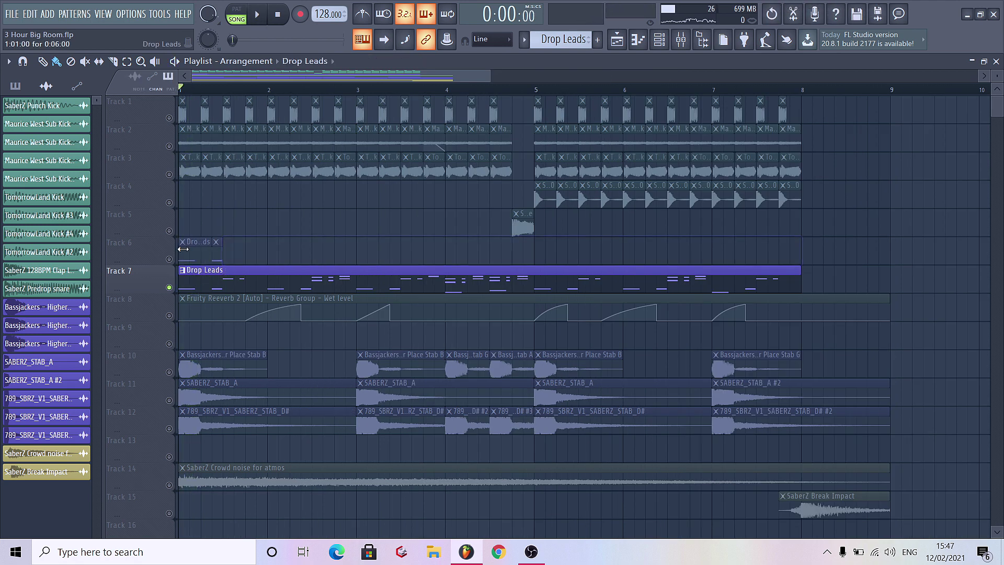
left_click_drag(215, 254, 181, 254)
right_click(170, 259)
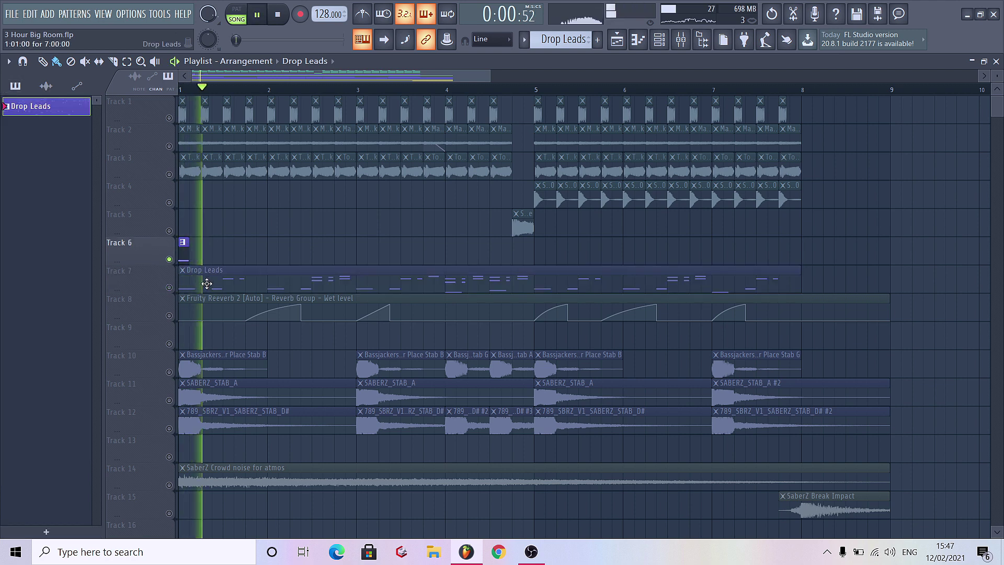
key("space")
Step: Bypass Kickstart on the Reverb Group mixer track and replay the soloed clip
key("F9")
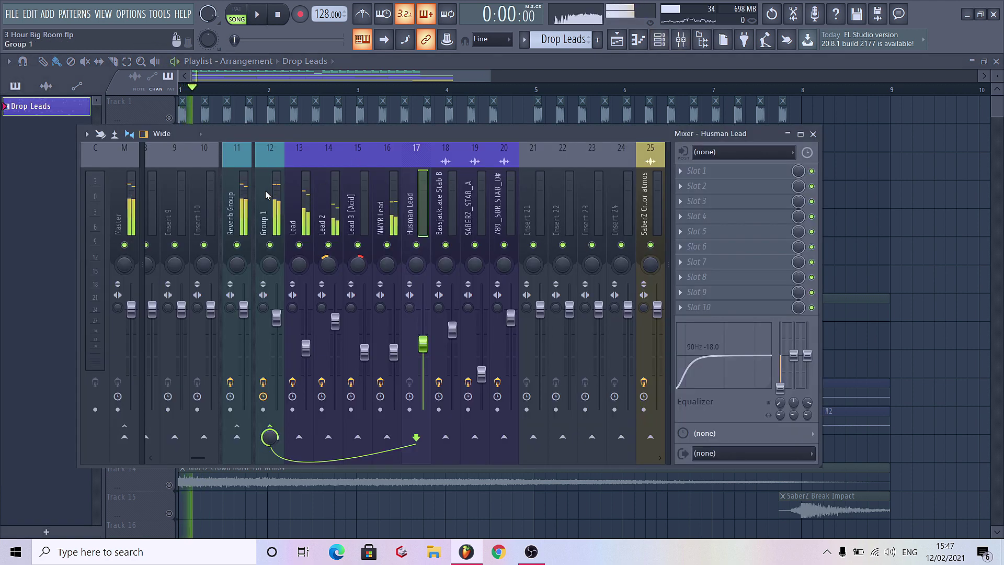
left_click(251, 206)
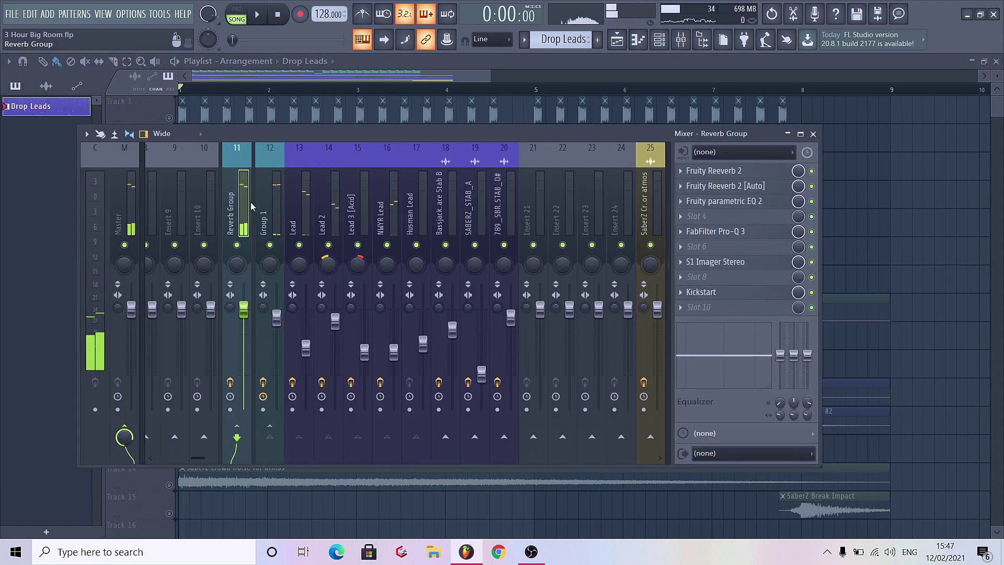
left_click(811, 292)
key("space")
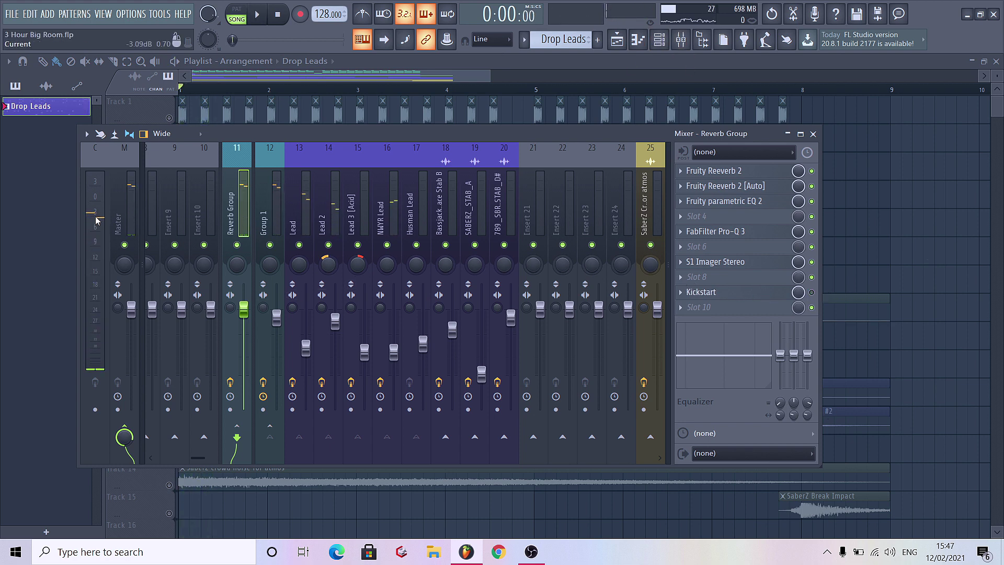
Step: Load Edison in slot 5 of the Master track, record the soloed lead with its tail, and send the recording to the playlist
left_click(120, 220)
left_click(696, 231)
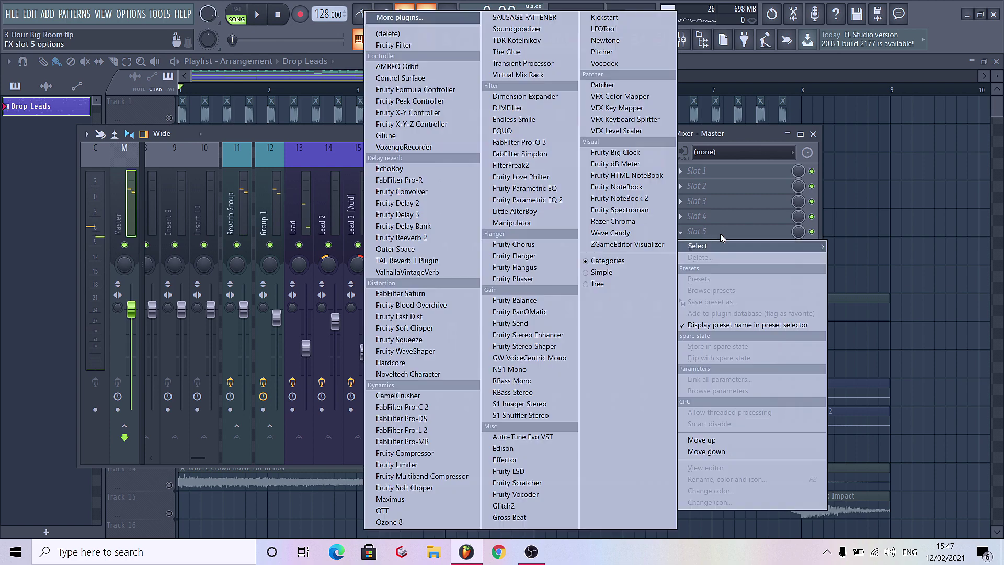
left_click(502, 448)
key("space")
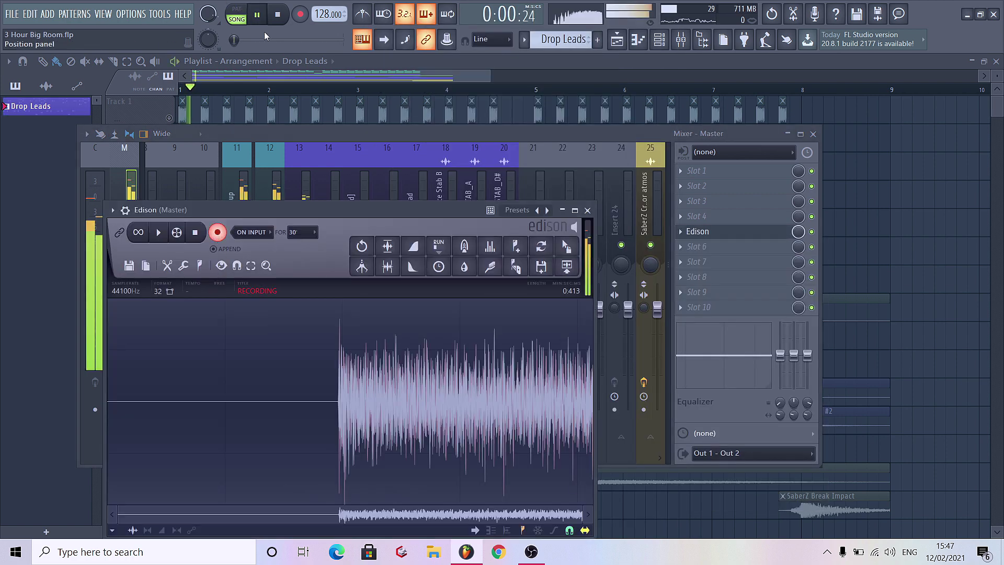
left_click(219, 238)
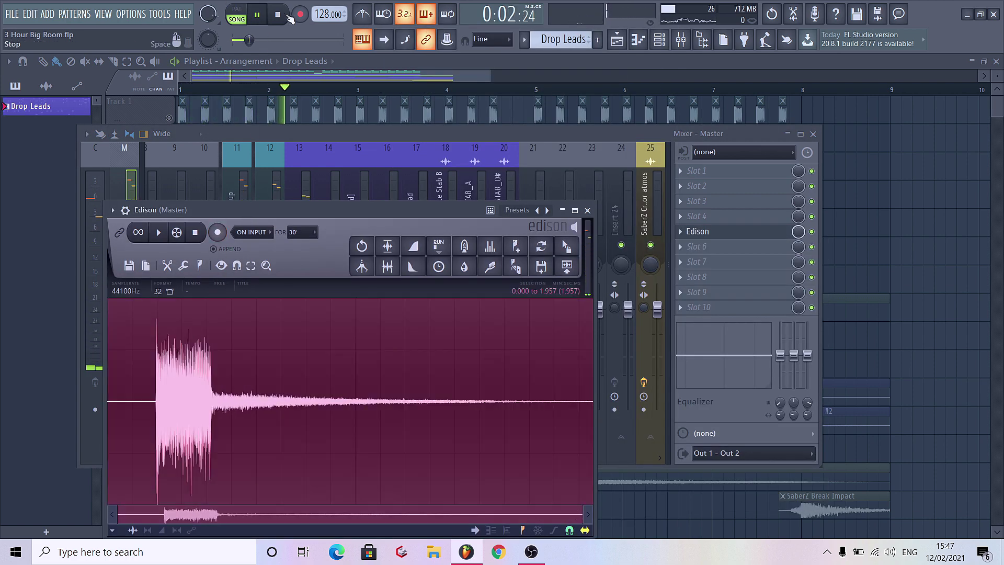
left_click(565, 248)
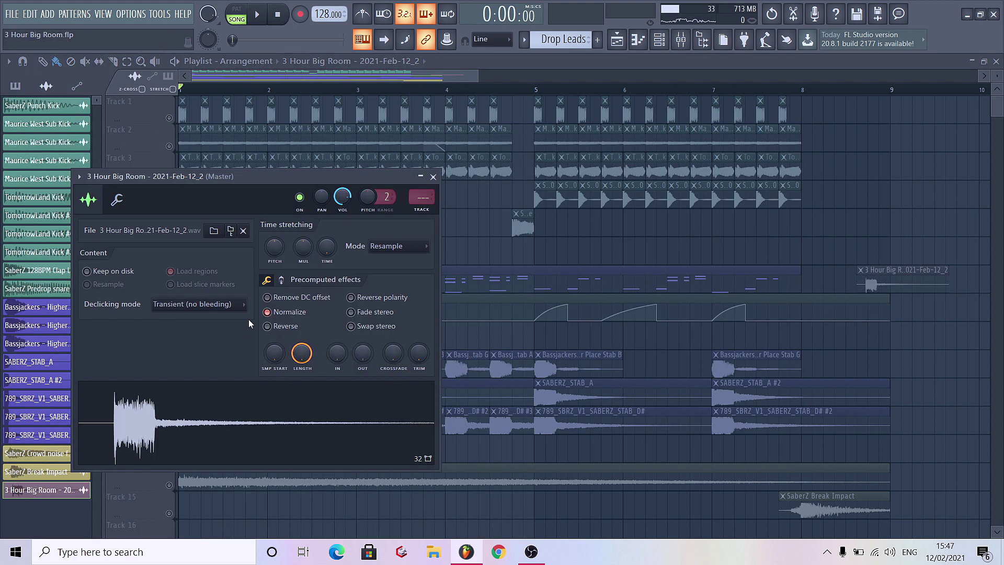
Step: Reverse the recorded sample and give it a fade-in and a fade-out
left_click(267, 327)
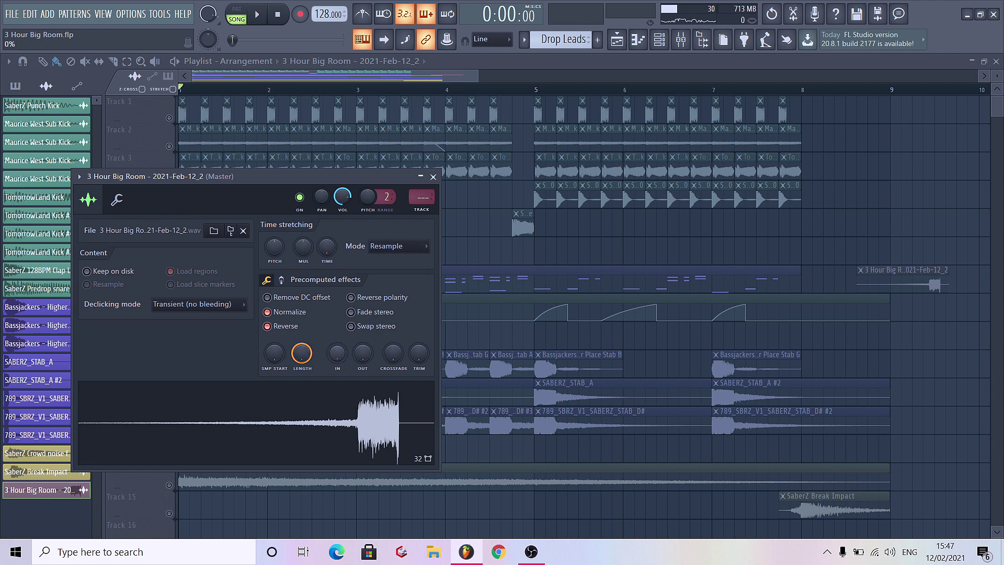
left_click_drag(362, 353, 362, 345)
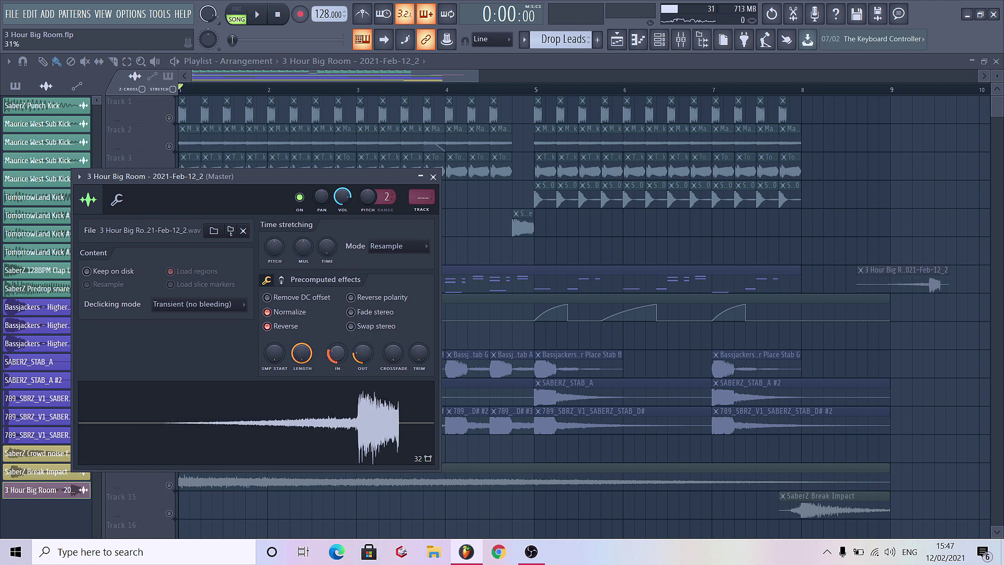
key("Escape")
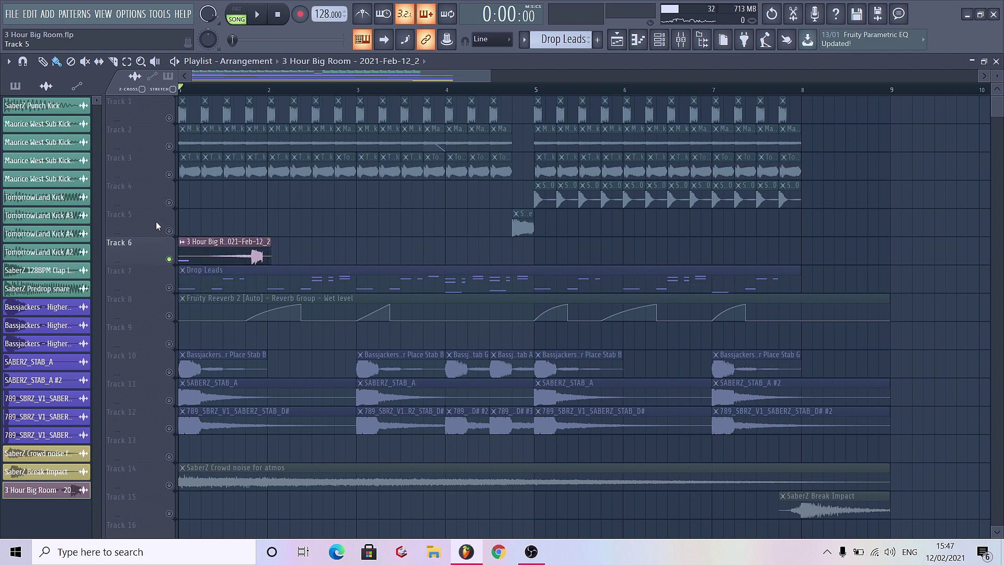
Step: Trim the reversed clip on Track 6 to a three-step section of its tail starting at 1:04:00
scroll(359, 227, "up", 6)
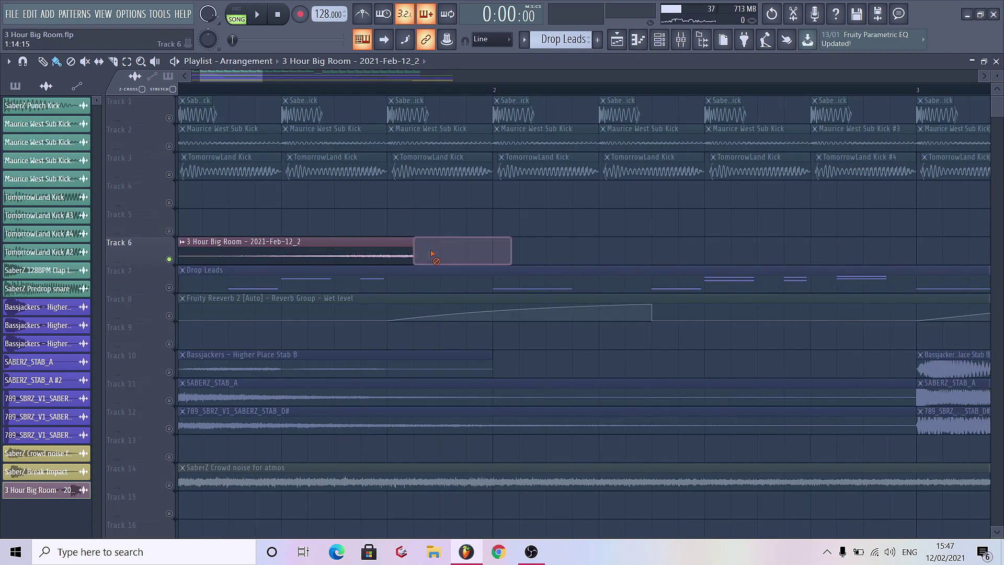
scroll(432, 254, "down", 4)
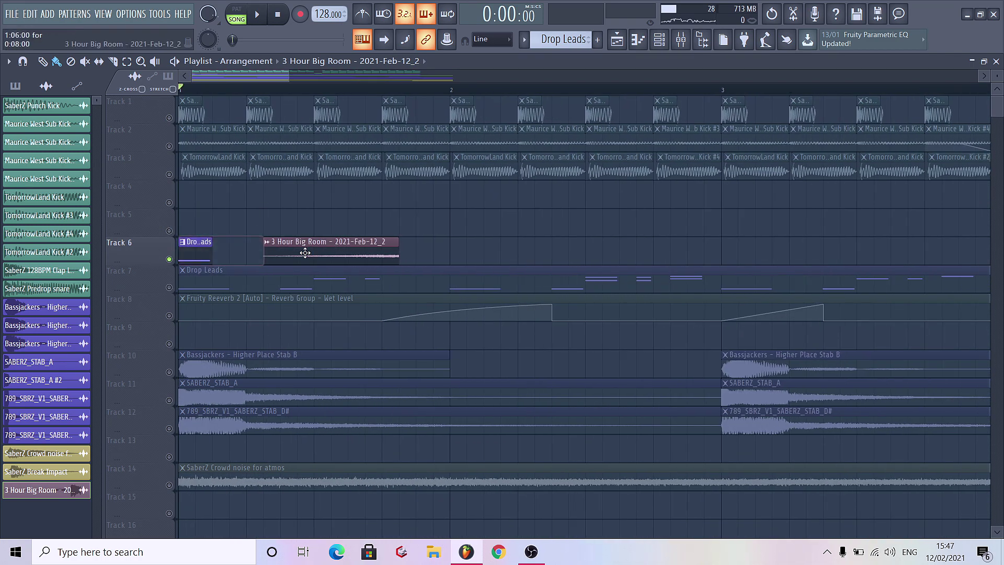
left_click_drag(305, 253, 219, 223)
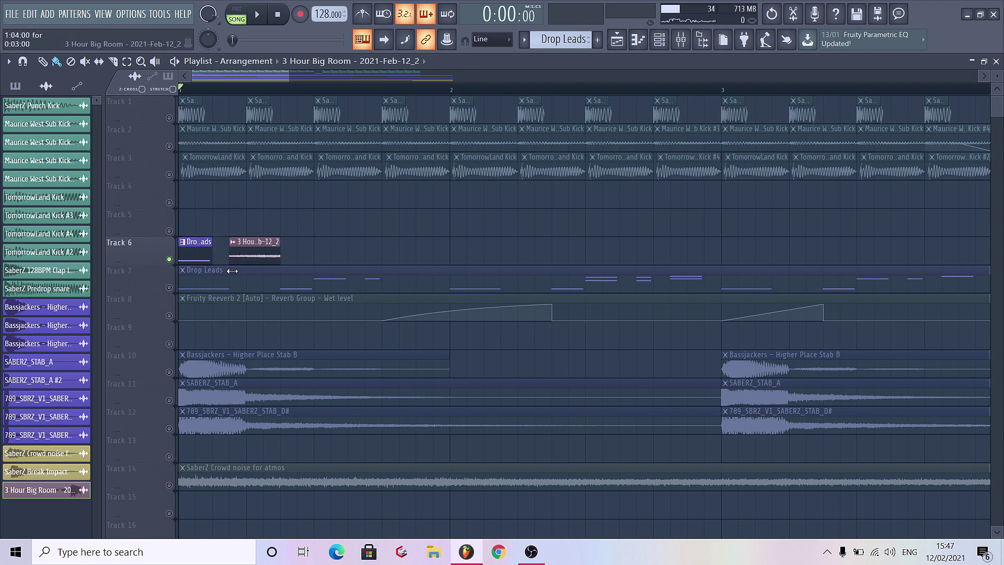
Step: Lengthen the reversed sample's fade-in and delete the short Drop Leads clip from Track 6
double_click(245, 253)
left_click_drag(250, 190, 484, 171)
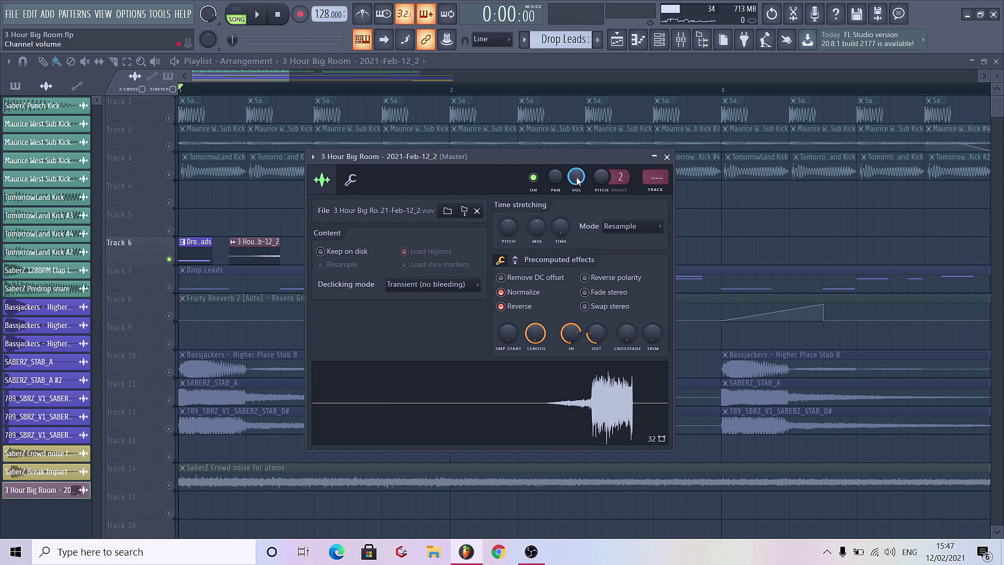
left_click(196, 253)
right_click(196, 254)
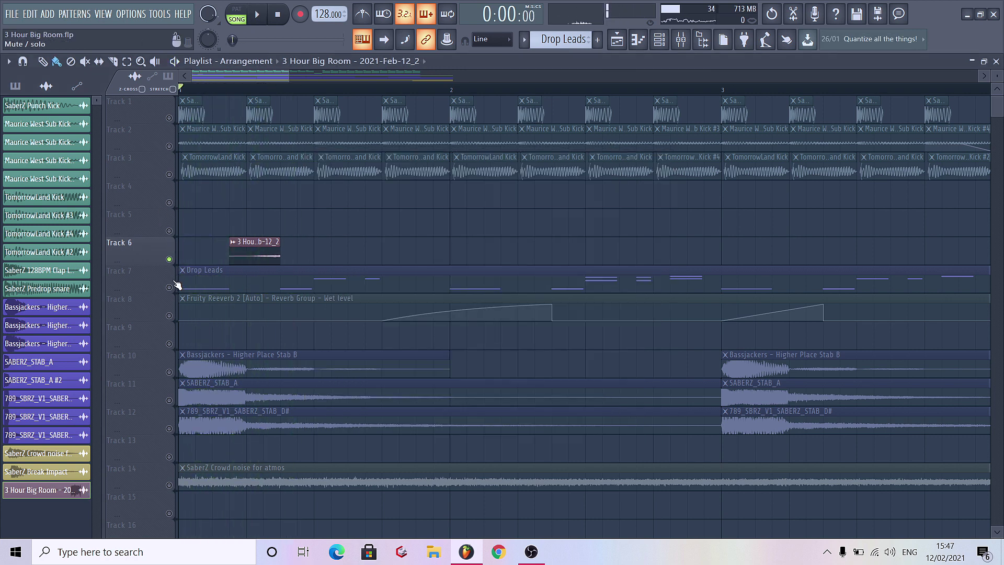
Step: Unmute Track 7 alongside Track 6 and raise the reversed sample's volume in its level adjustments while playing both tracks
left_click(171, 287)
key("space")
key("space")
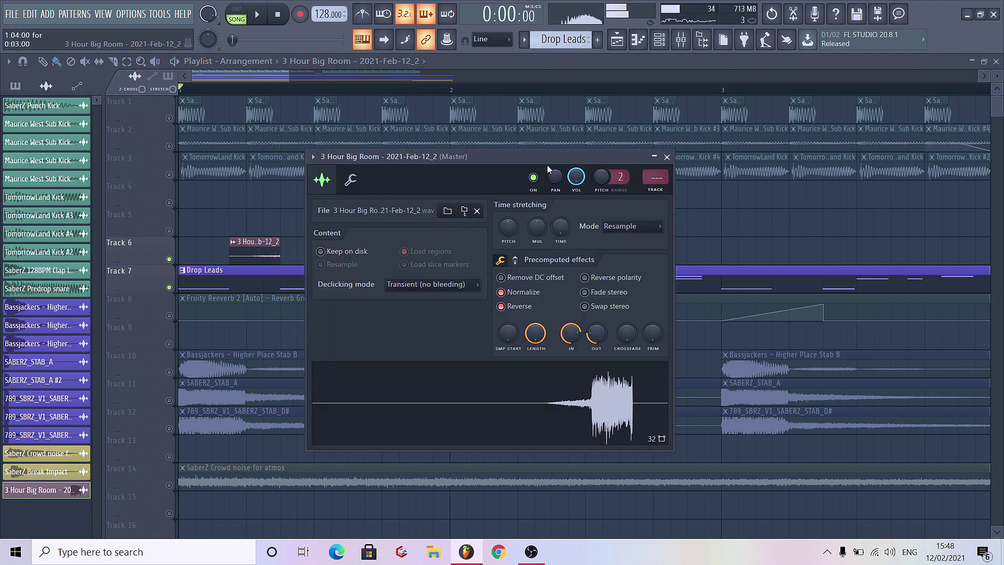
key("space")
key("space")
left_click(350, 180)
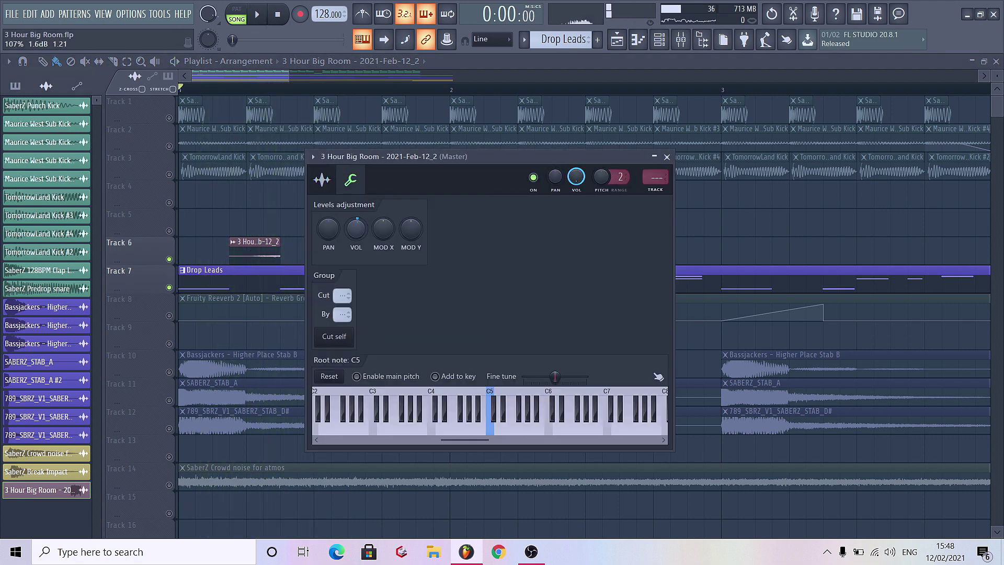
key("space")
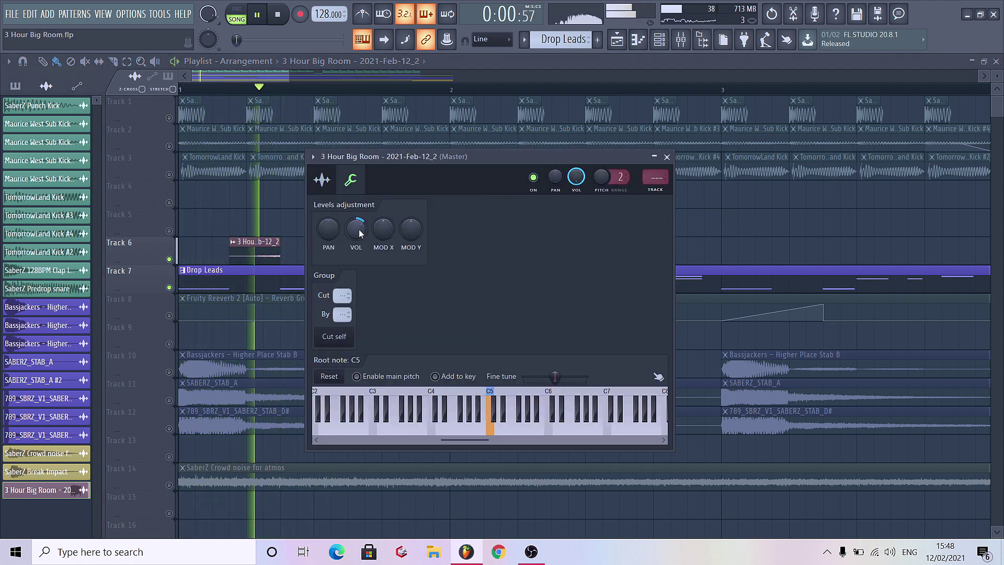
left_click(256, 272)
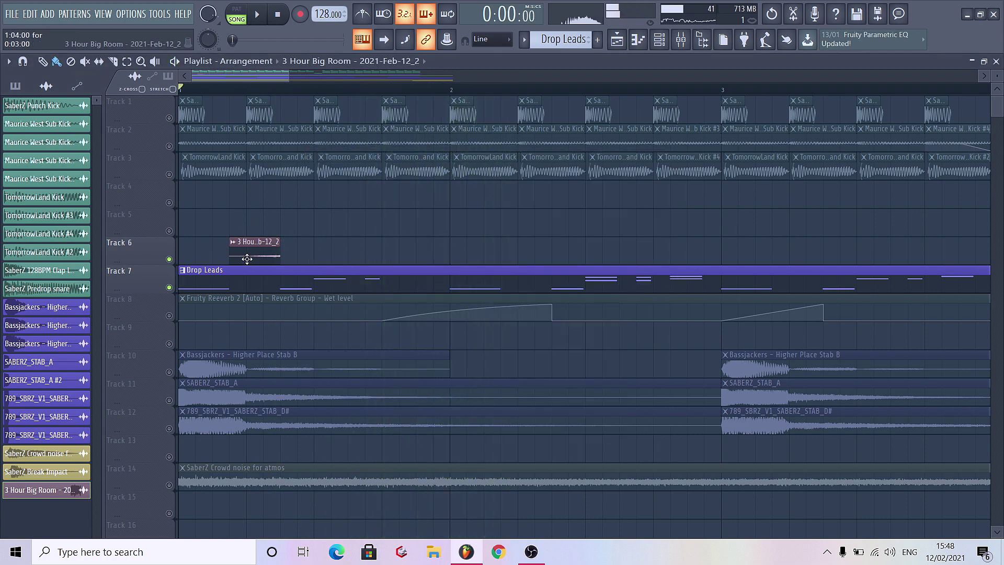
Step: Copy the reversed clip on Track 6 to 2:04:00 and to the same position in bars 3, 5, 6 and 7
left_click_drag(248, 250, 519, 250)
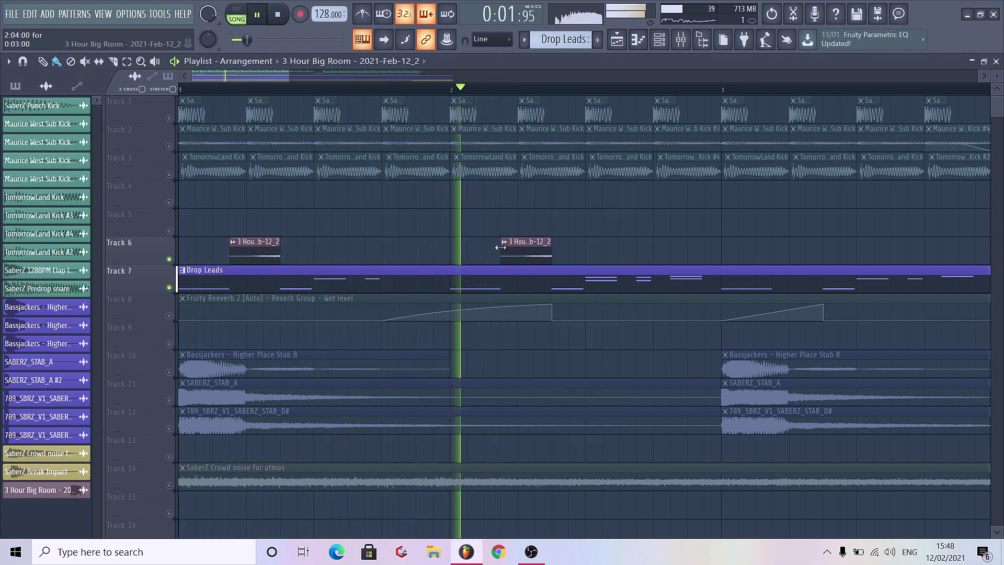
scroll(369, 249, "down", 2)
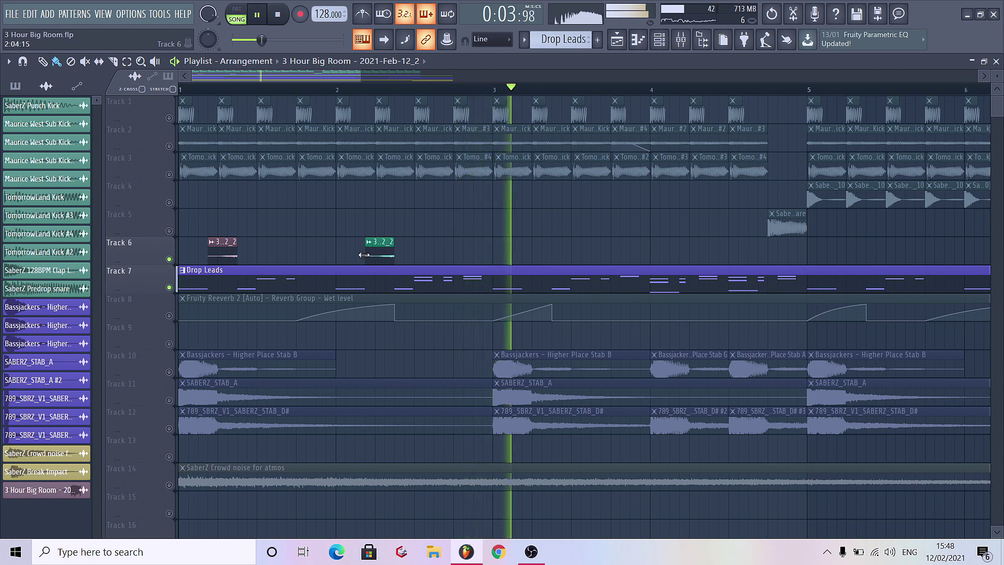
left_click_drag(369, 248, 853, 258)
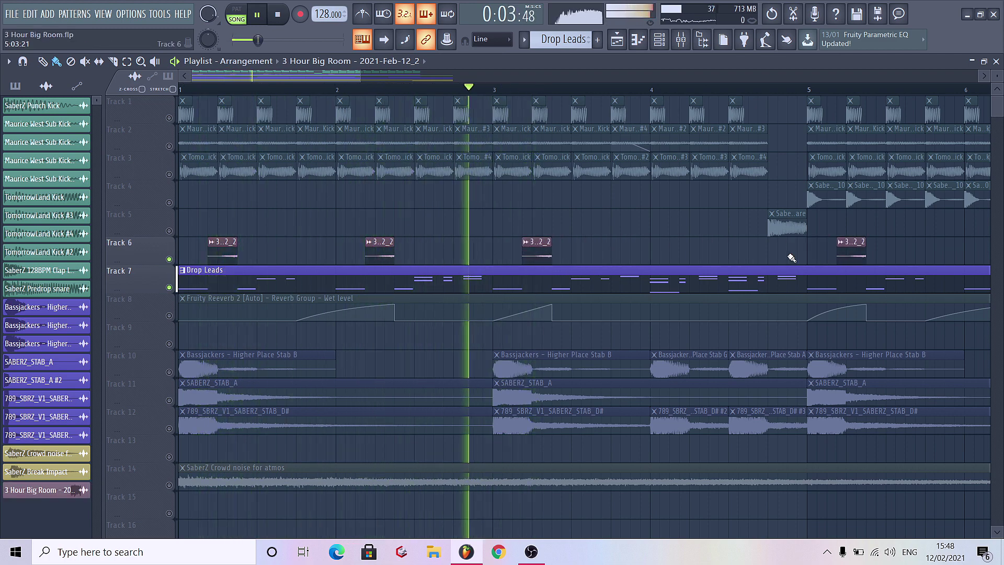
scroll(771, 233, "down", 1)
scroll(646, 267, "up", 1)
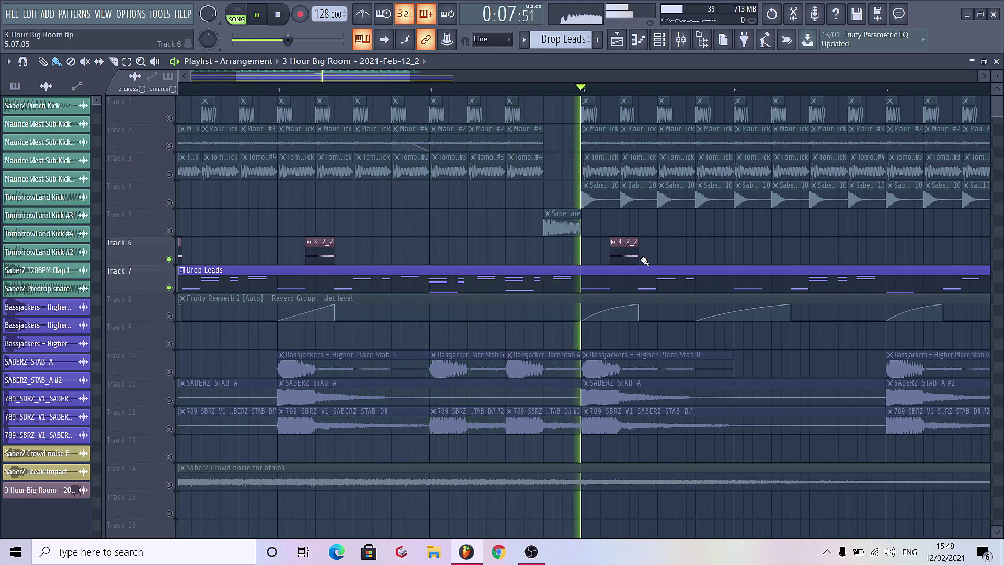
left_click_drag(632, 253, 867, 261)
scroll(594, 281, "down", 2)
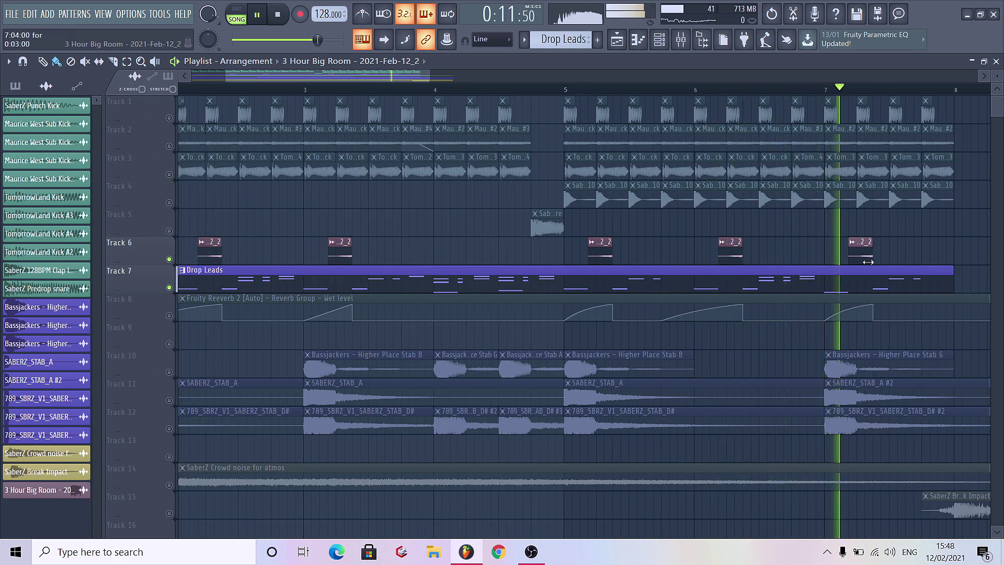
scroll(437, 334, "down", 2)
Step: Change the reversed sample's colour to the purple used by the lead and stab clips
key("space")
right_click(231, 245)
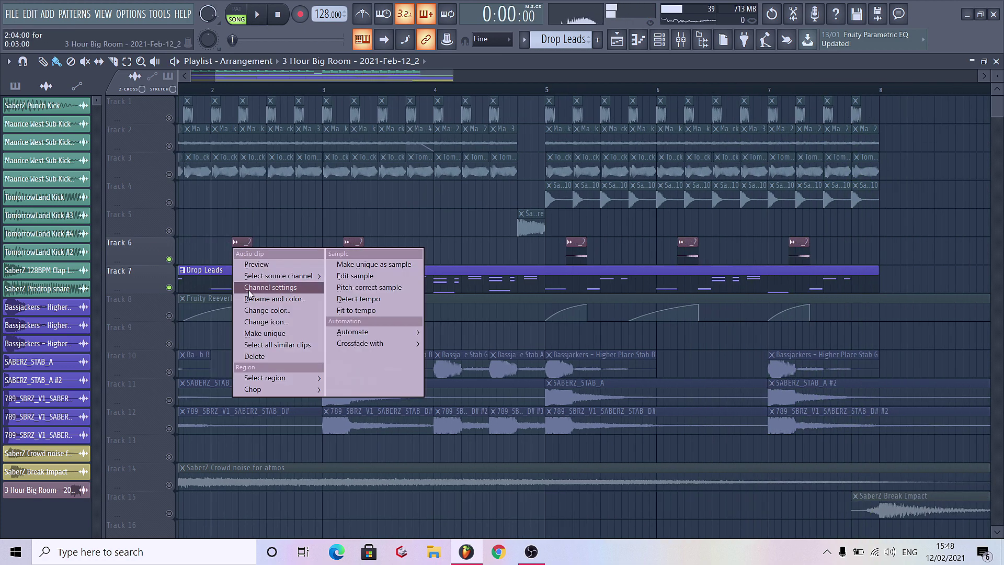
left_click(256, 312)
left_click(262, 375)
scroll(259, 369, "down", 4)
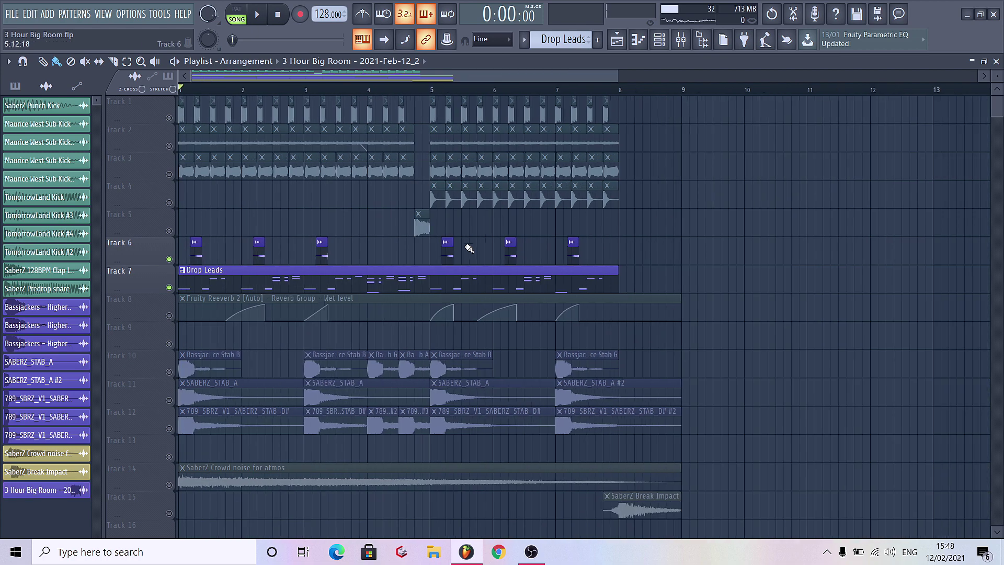
scroll(191, 281, "down", 2)
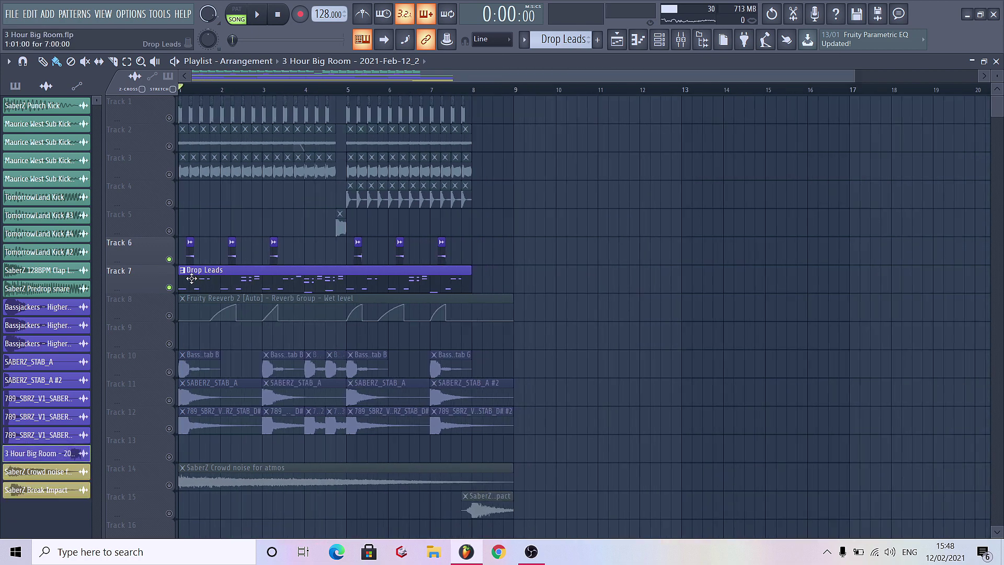
Step: Check the Reverb Group's effects in the mixer and set the reversed sample's channel volume to 100%
left_click(679, 40)
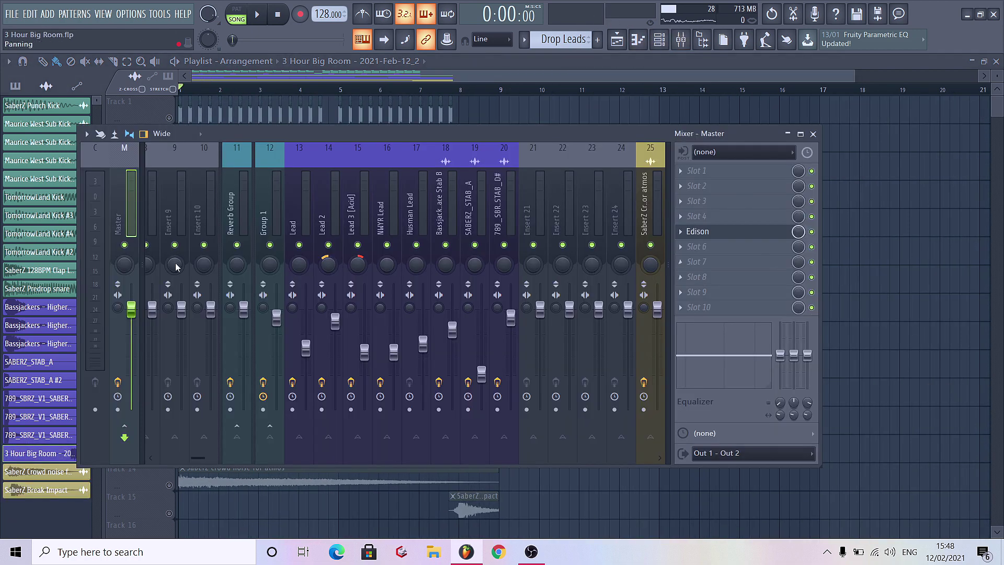
left_click(273, 223)
left_click(242, 211)
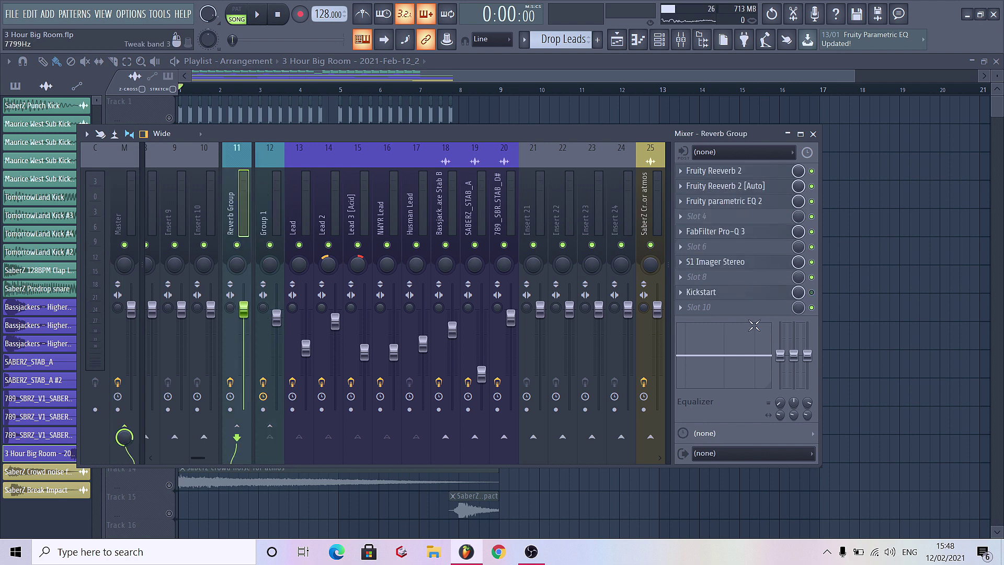
key("F9")
key("space")
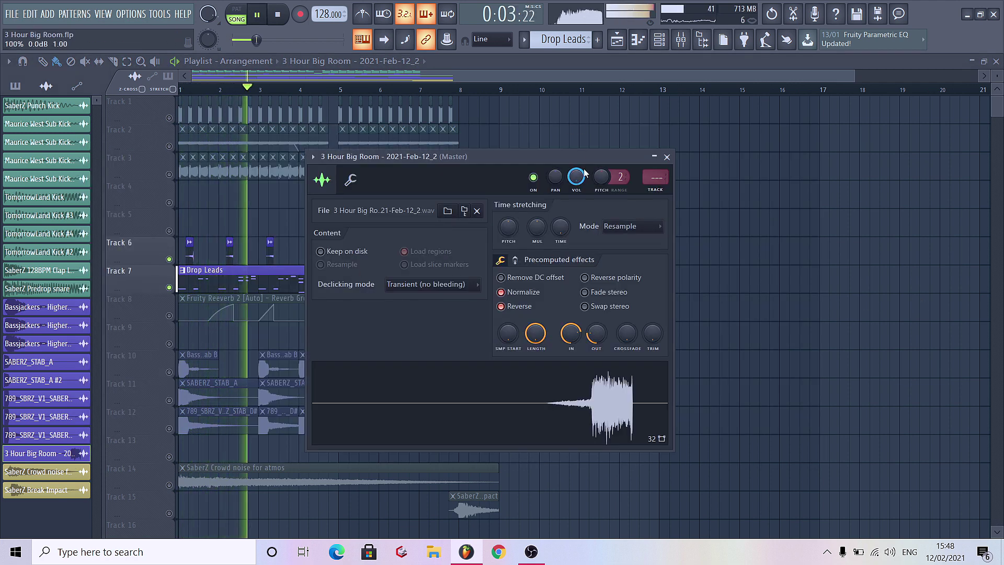
key("Escape")
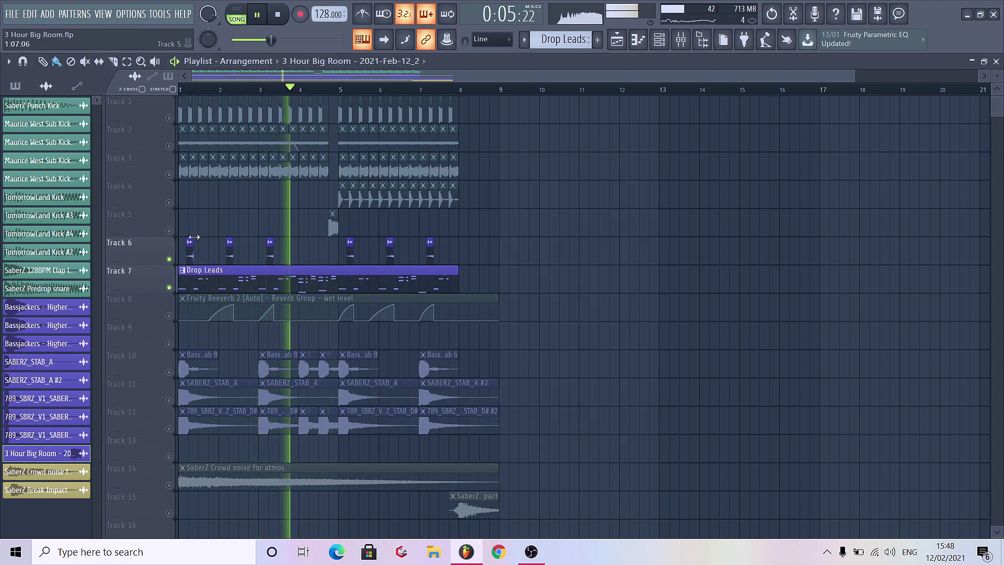
Step: Unmute Track 8 and reshape its reverb wet-level ramps, adding separate rises into bars 2 and 6 and aligning others with the reversed clips
left_click(171, 316)
key("space")
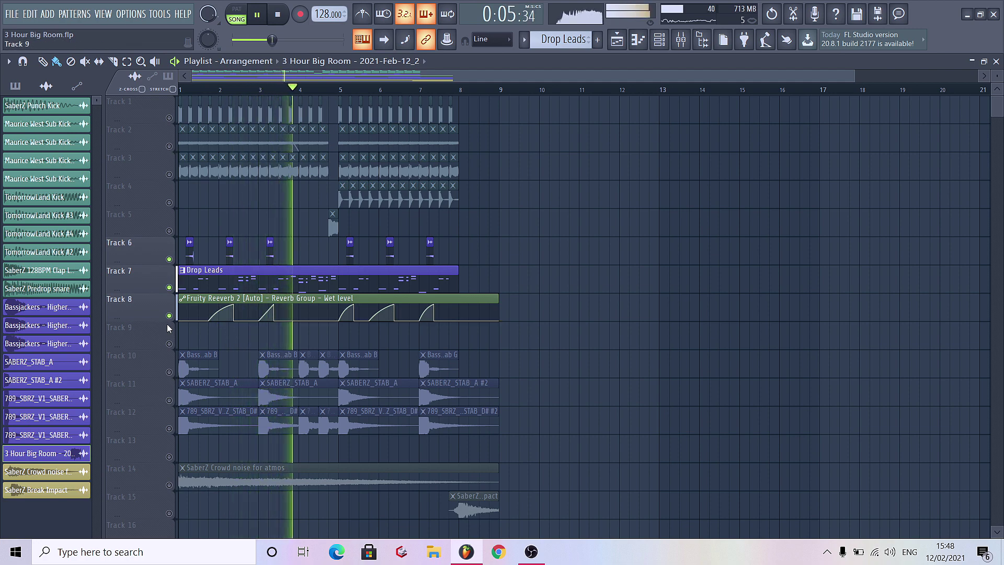
scroll(175, 308, "up", 2)
key("space")
scroll(262, 308, "up", 3)
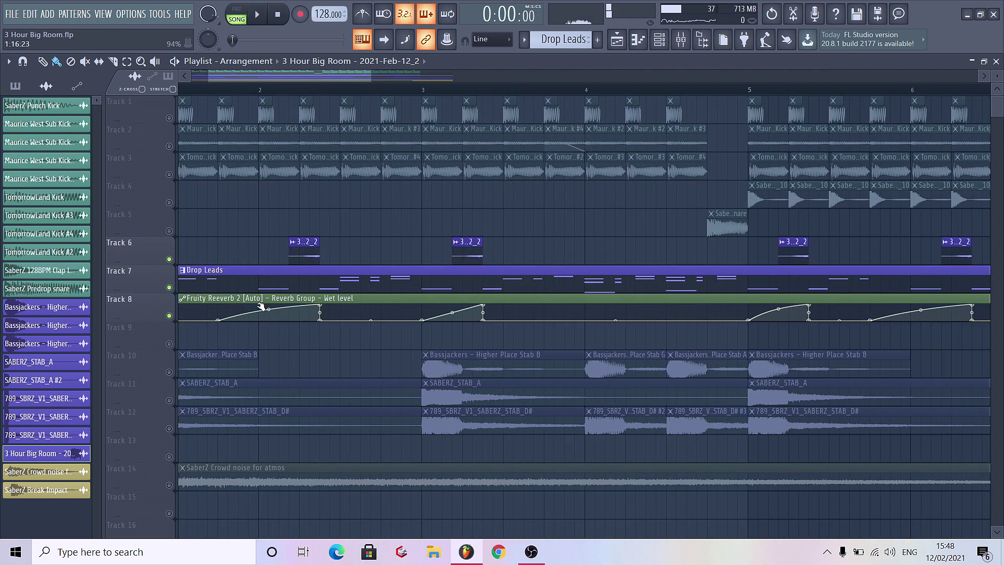
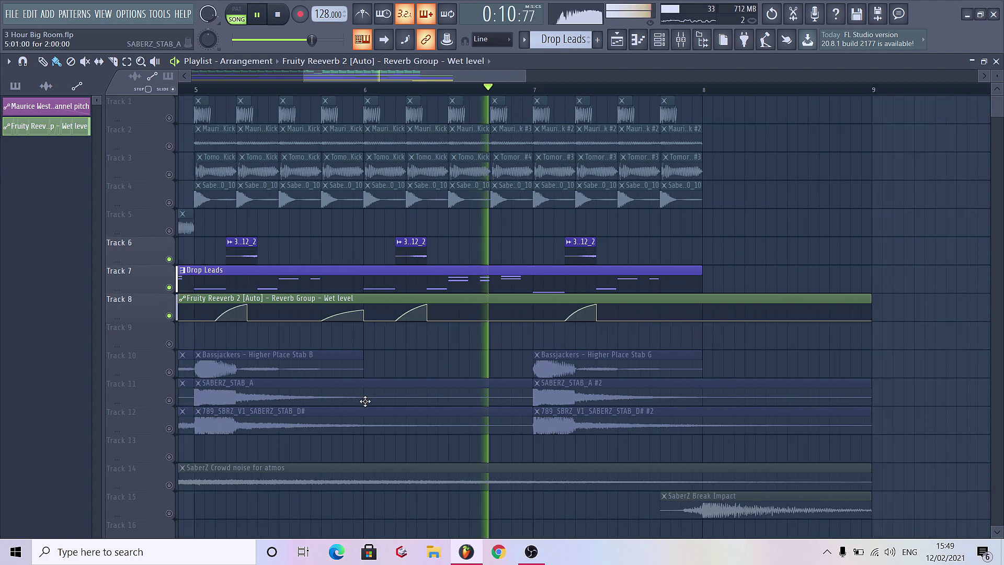
scroll(365, 401, "down", 5)
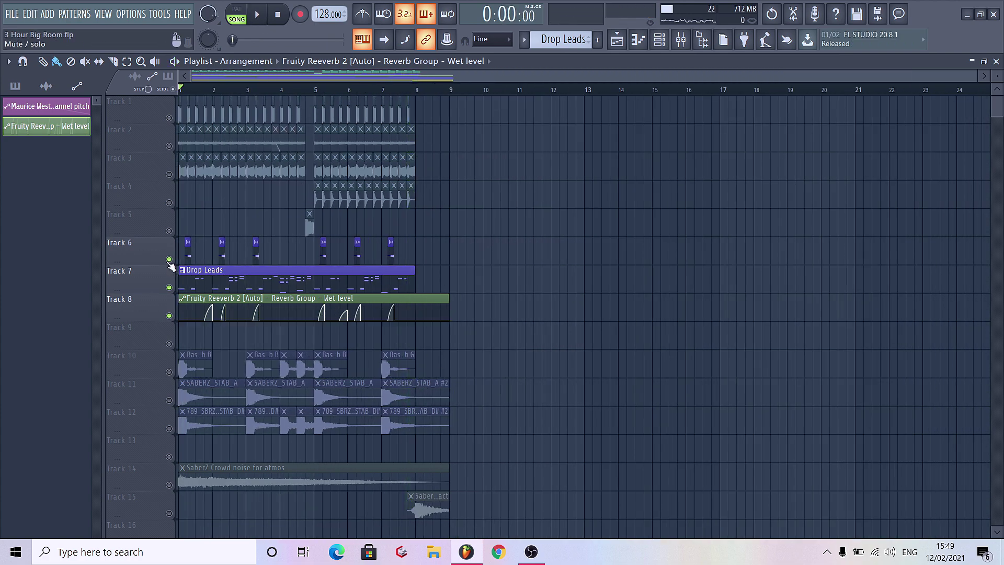
Step: Re-enable all playlist tracks and play the full drop to judge the reversed lead and reverb automation in the mix
right_click(169, 262)
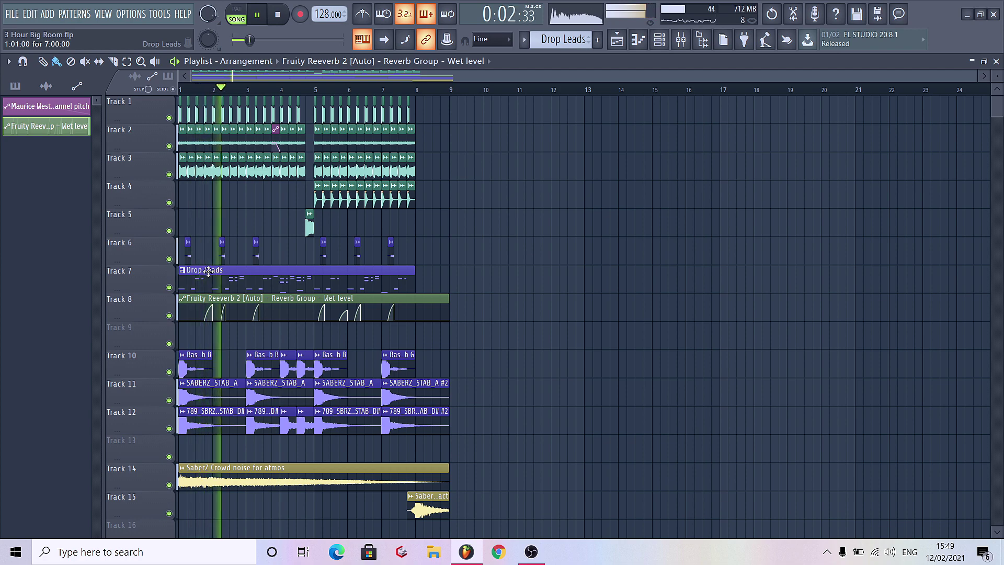
scroll(138, 284, "up", 3)
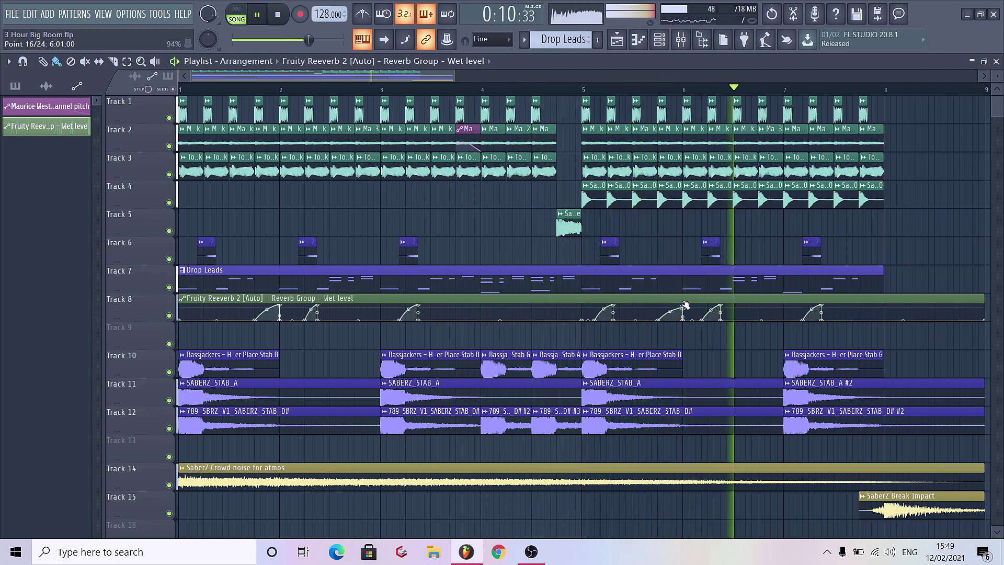
mouse_move(310, 303)
scroll(411, 332, "down", 4)
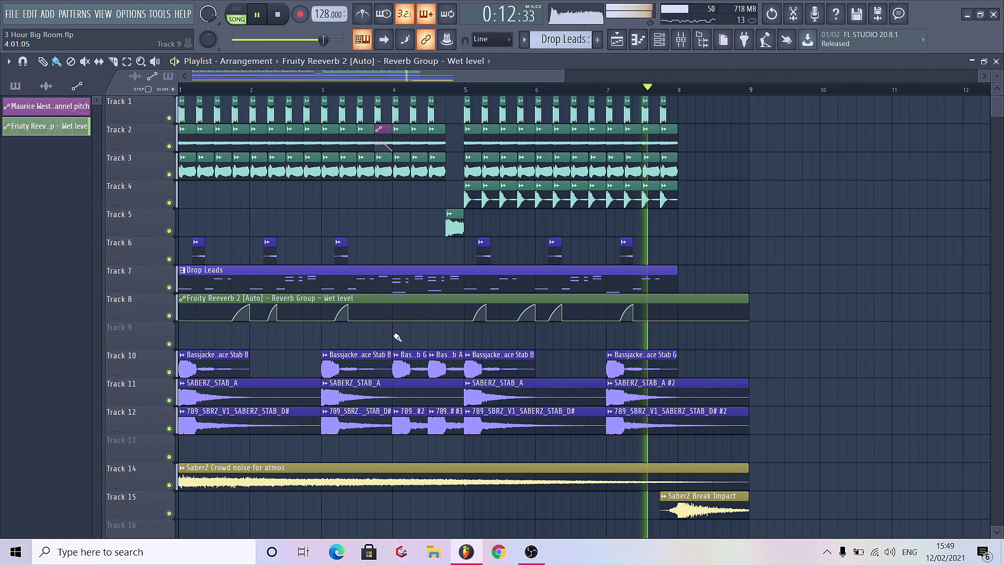
key("space")
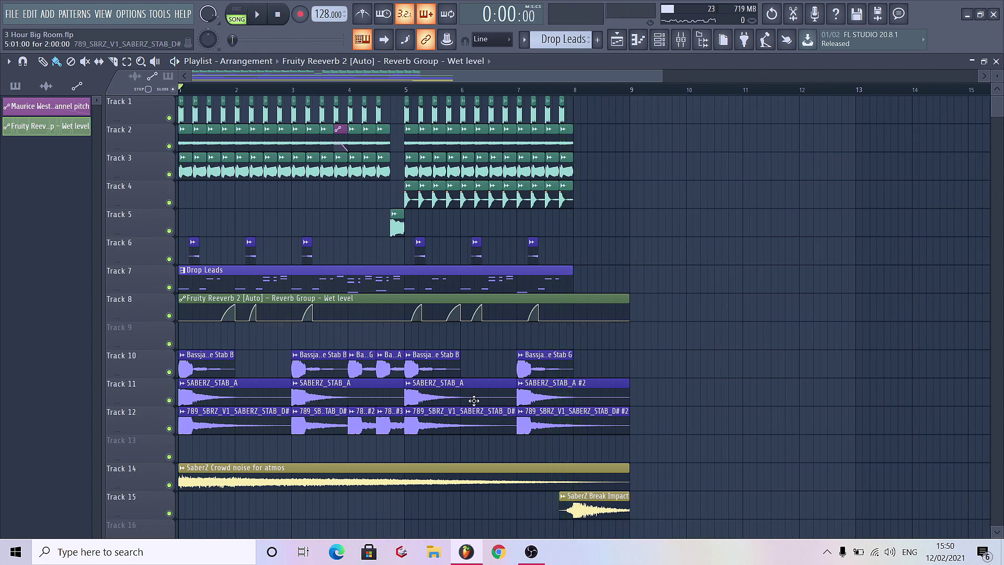
Step: Isolate Tracks 7 and 8 in the playlist, solo the Lead mixer track, and start playback
right_click(169, 316)
left_click(169, 287)
left_click(681, 39)
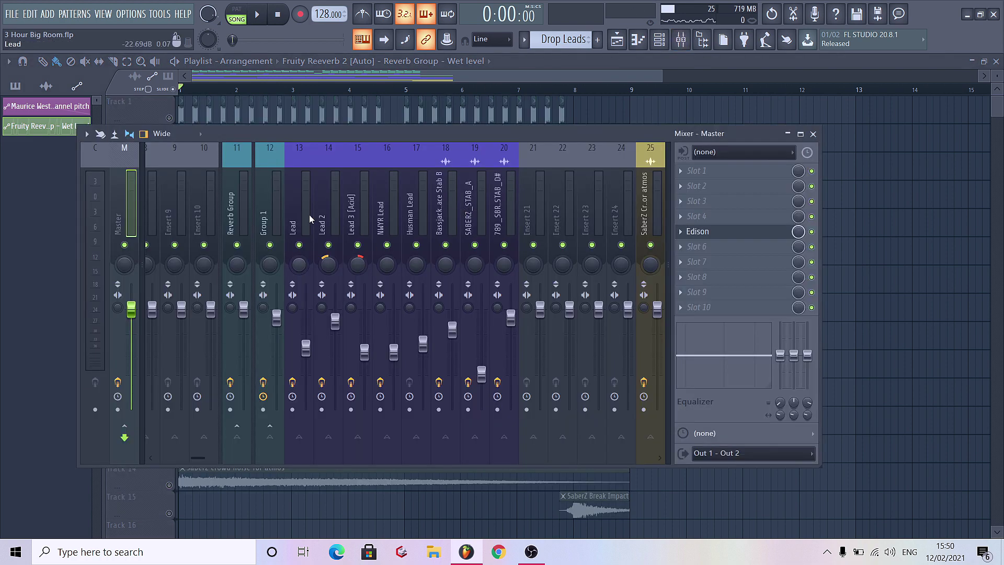
right_click(309, 218)
key("Escape")
key("space")
Step: Examine the Fruity Reeverb 2 [Auto] and Fruity Reeverb 2 settings on the Reverb Group during playback
left_click(237, 204)
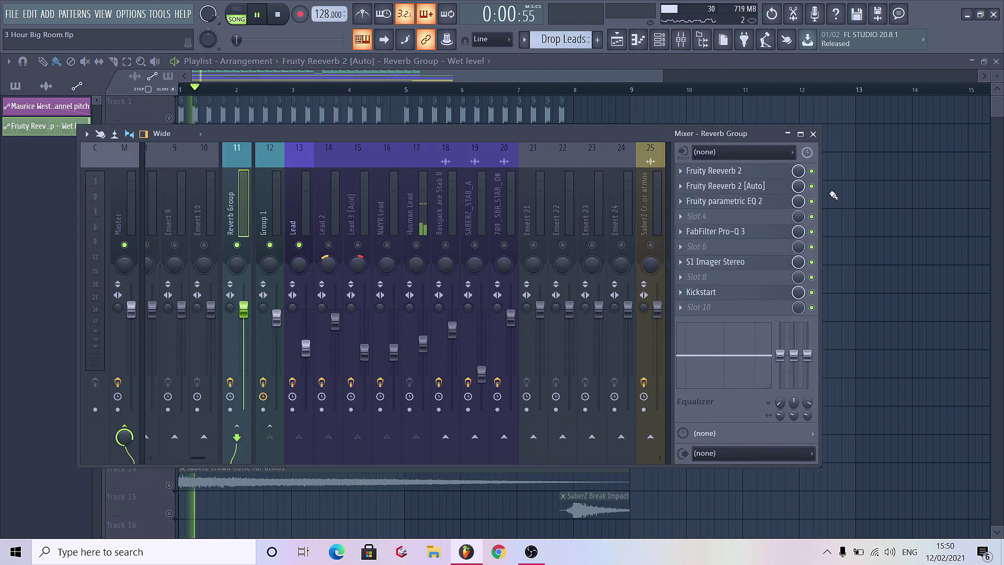
left_click(742, 187)
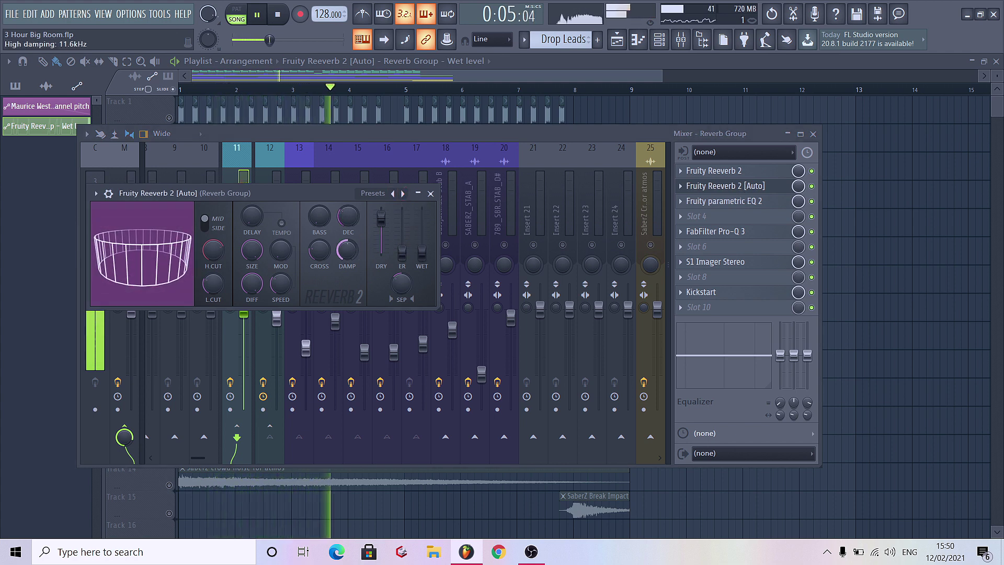
left_click(716, 187)
left_click(714, 170)
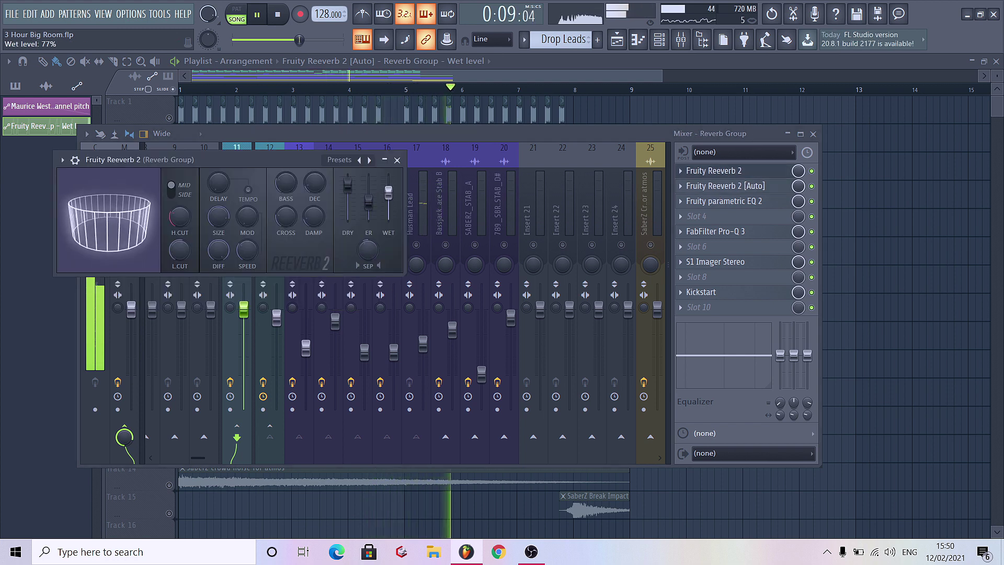
left_click(397, 159)
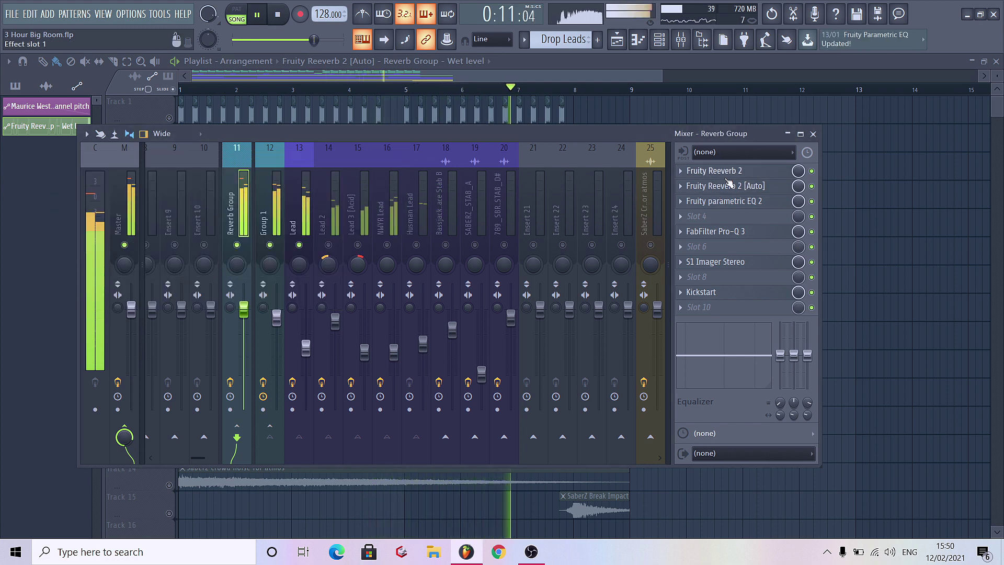
left_click(814, 134)
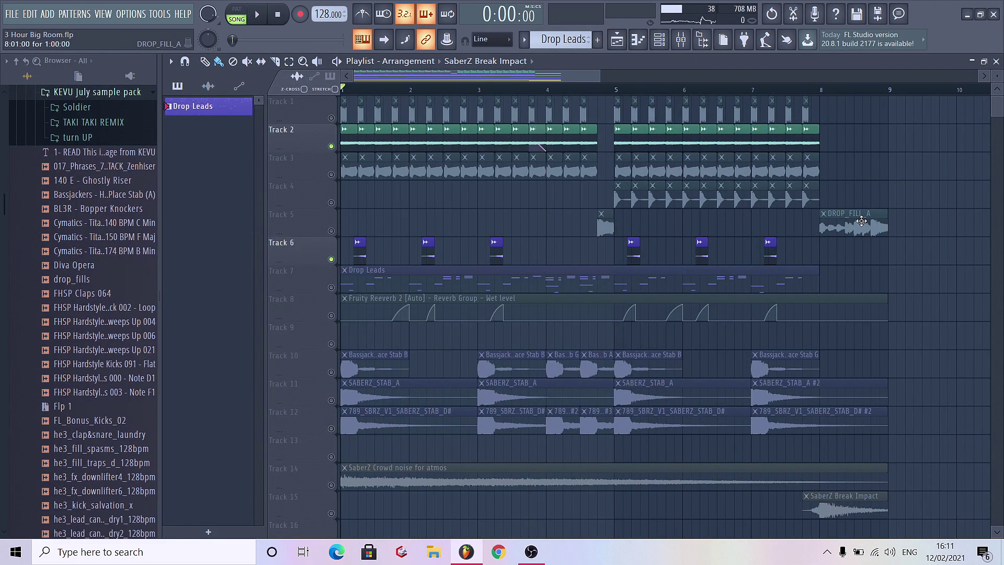
Step: Check the DROP_FILL_A sample settings and place the drop_fills sample on Track 6 at the start of bar 8
left_click(372, 369)
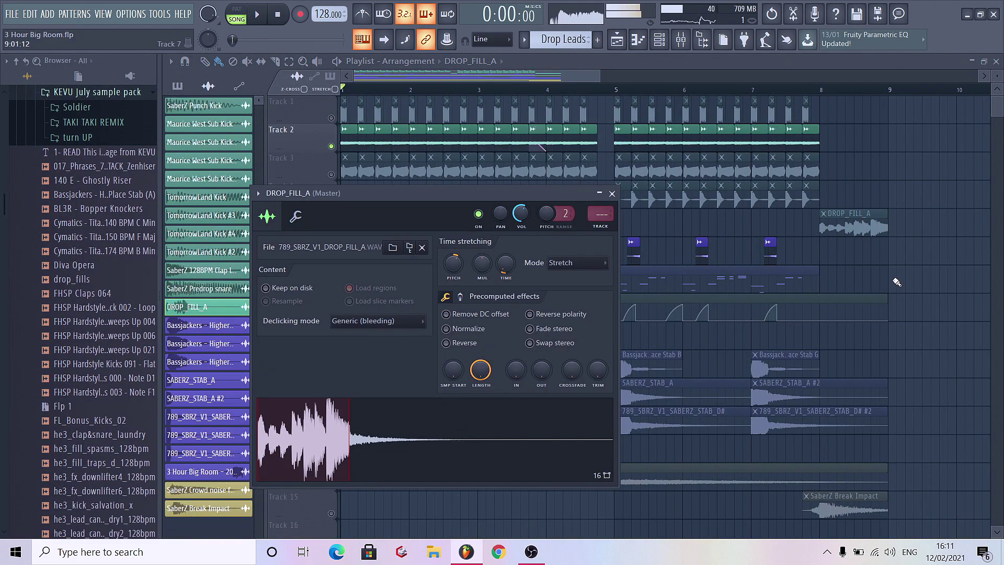
key("Escape")
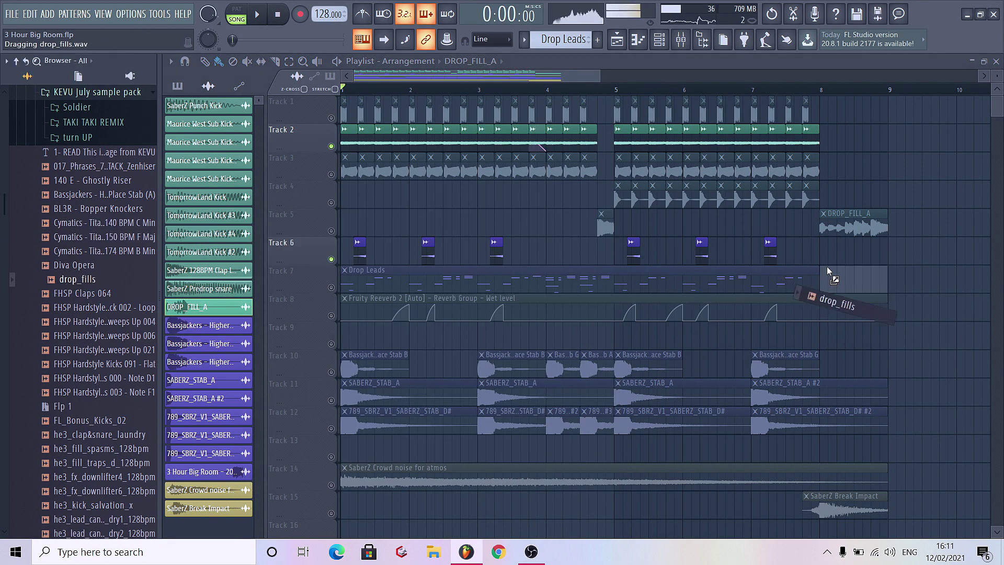
left_click_drag(827, 271, 831, 256)
scroll(837, 256, "up", 3)
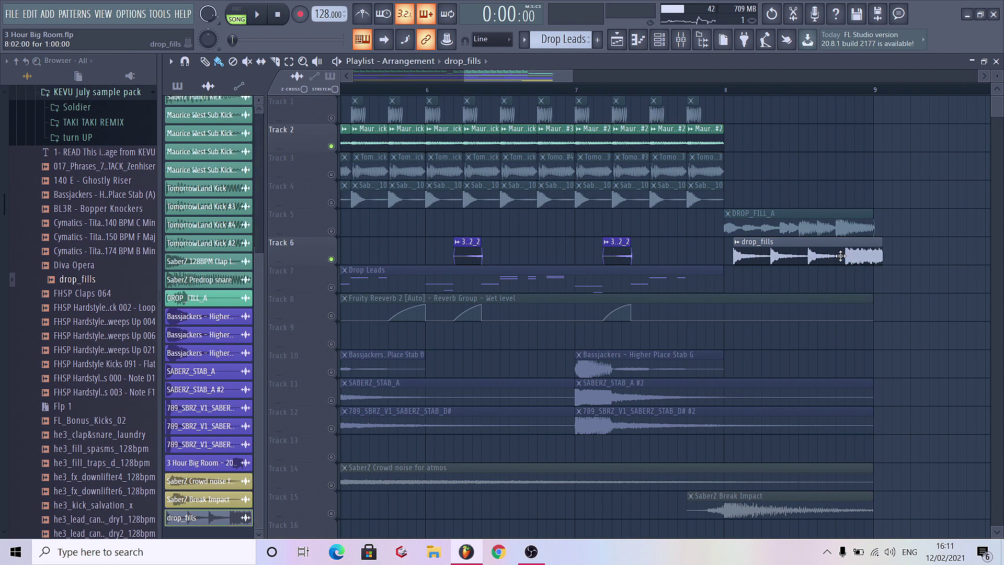
scroll(840, 256, "up", 2)
Step: Solo Track 6, play the drop_fills clip from bar 8, and open its channel settings
right_click(331, 259)
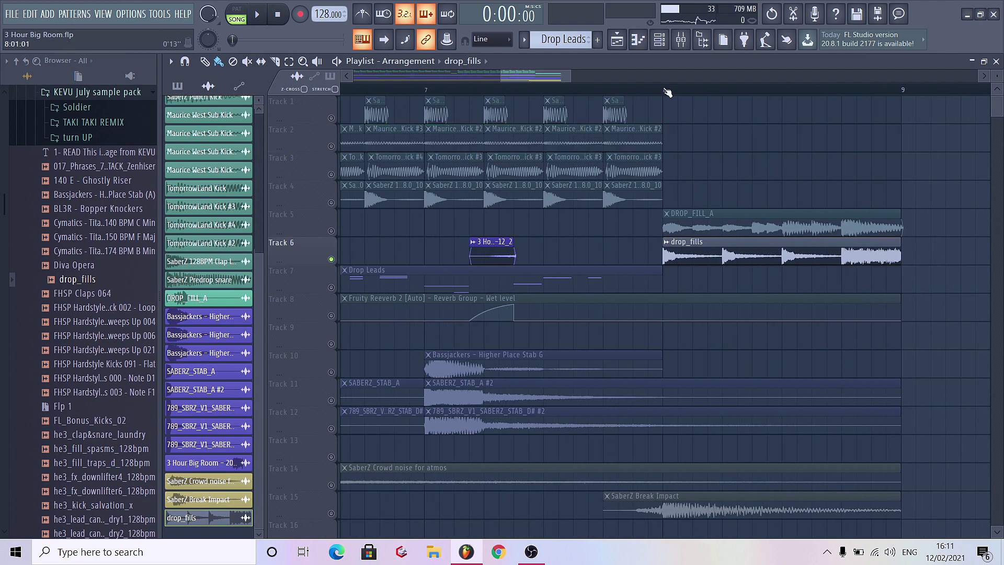
left_click(667, 92)
key("space")
left_click(667, 242)
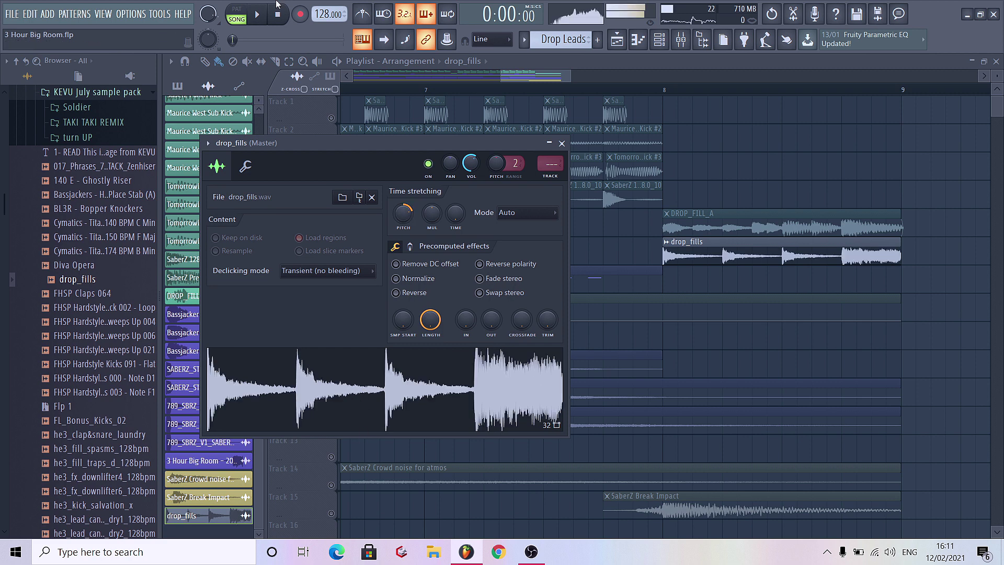
Step: Close the drop_fills channel settings and unmute all playlist tracks
left_click(419, 225)
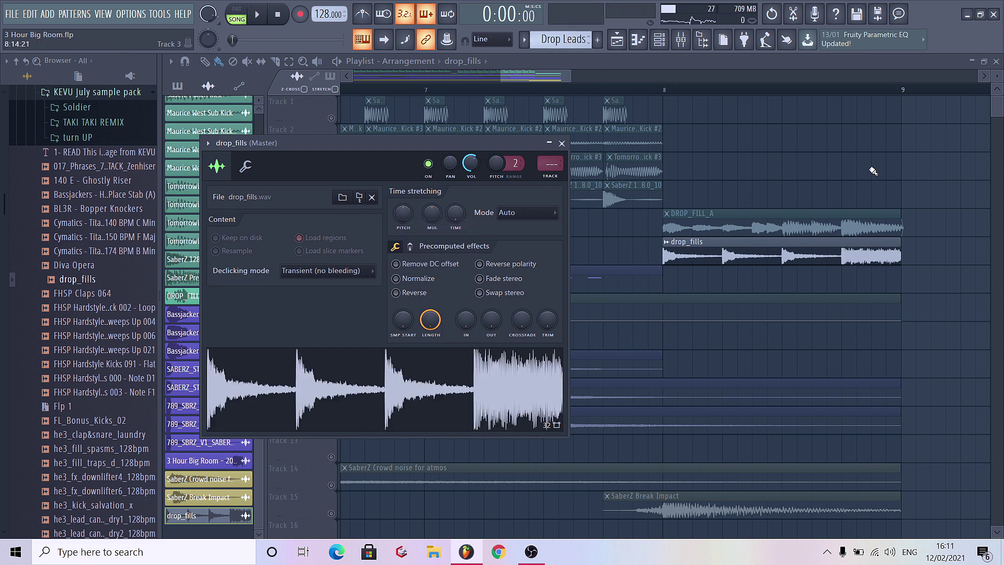
key("Escape")
right_click(327, 146)
left_click(331, 151)
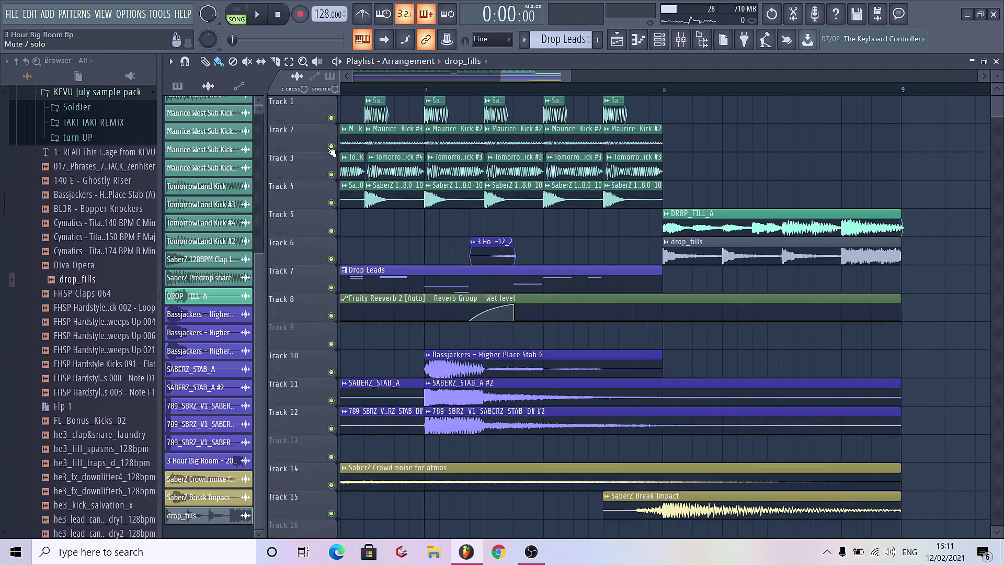
left_click(686, 241)
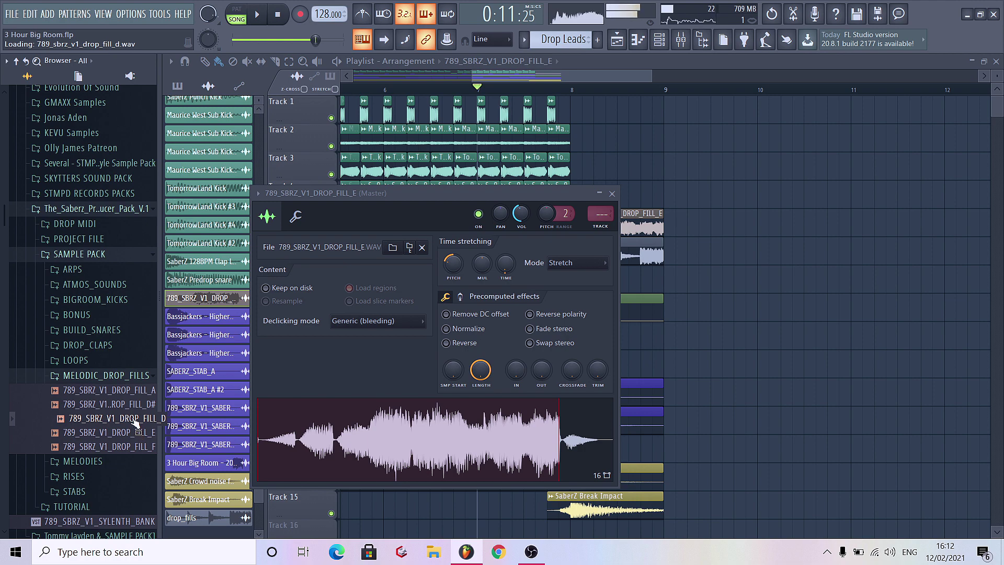
Step: Replace the Track 5 fill sample with 789_SBRZ_V1_DROP_FILL_D, close its channel settings and play it soloed from bar 8
left_click_drag(425, 439, 424, 439)
left_click(612, 193)
key("space")
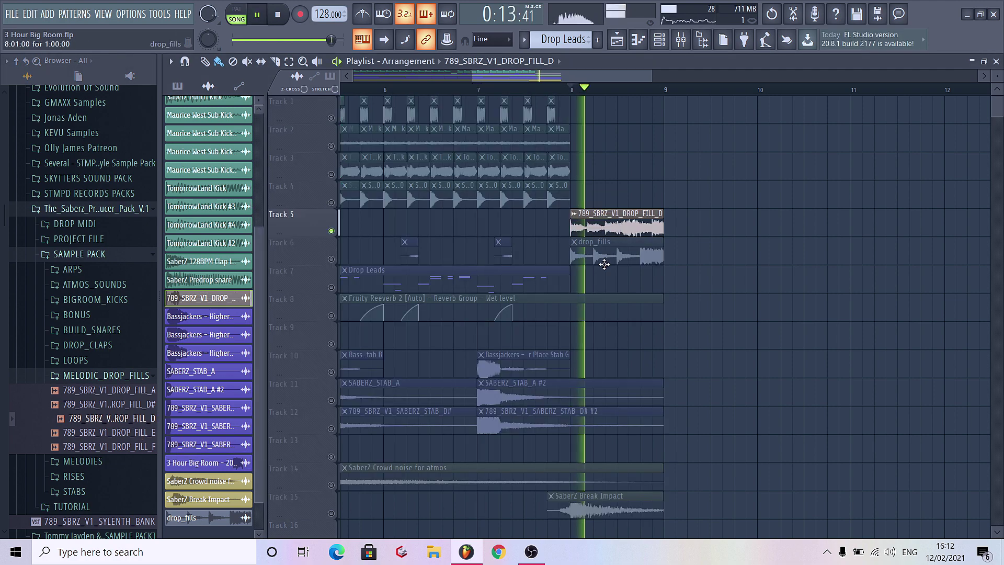
Step: Slice off the short opening transient of the DROP_FILL_D clip on Track 5 and audition the trimmed fill
scroll(585, 251, "up", 4)
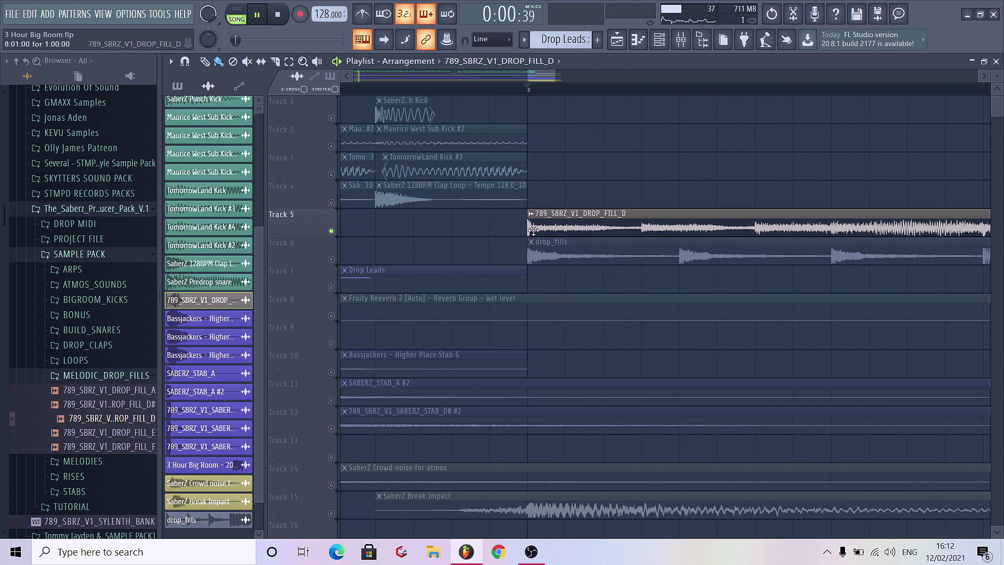
key("space")
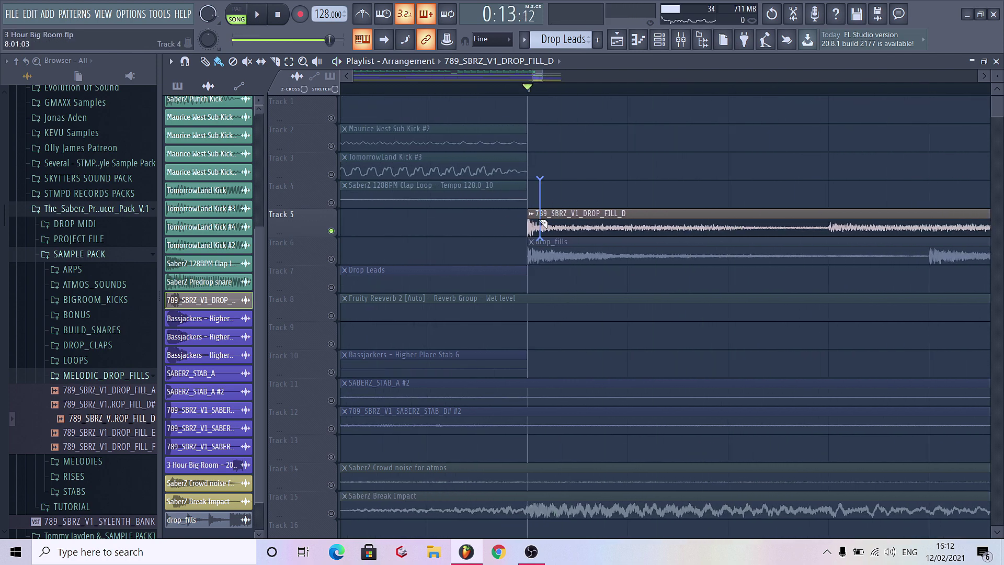
right_click(532, 217)
left_click(531, 237)
key("space")
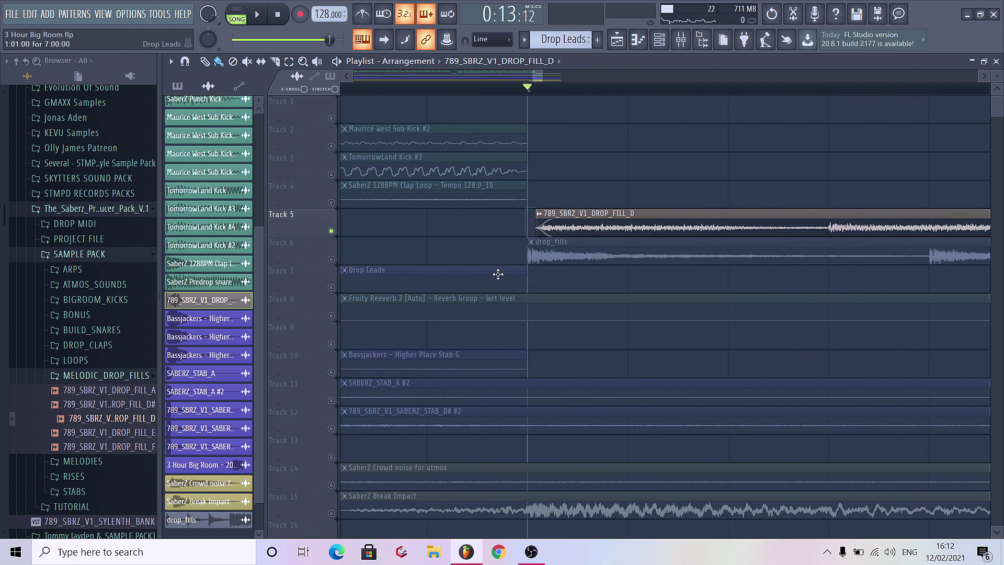
scroll(407, 226, "down", 2)
scroll(406, 226, "down", 3)
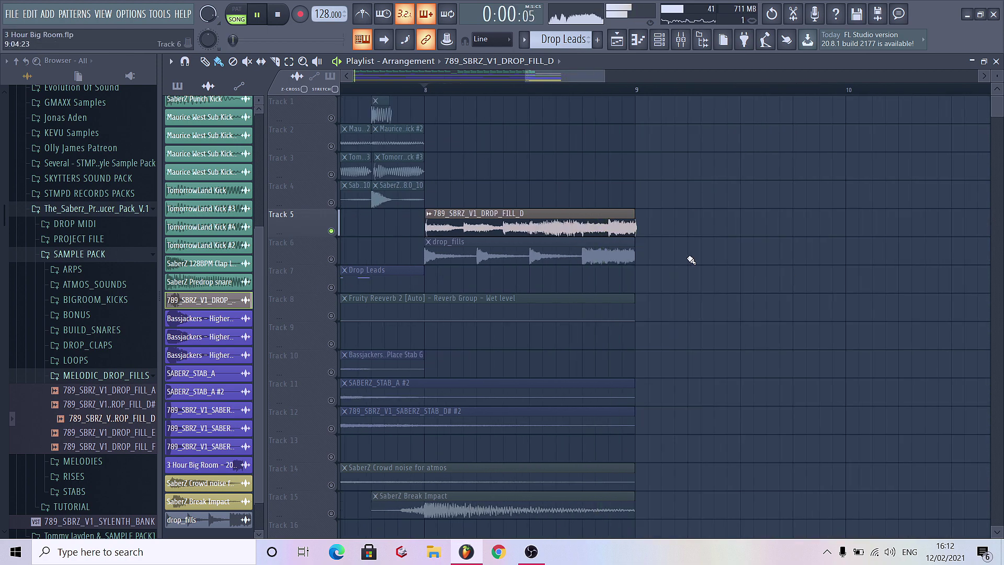
scroll(637, 218, "down", 5)
key("space")
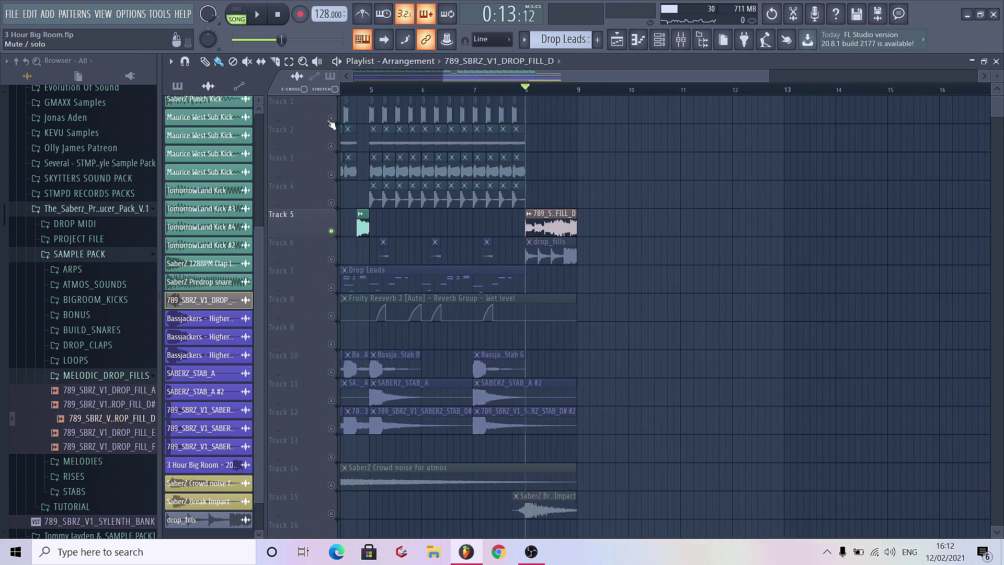
Step: Unmute Tracks 1 to 4 and play the fill together with the kicks and claps
left_click(331, 118)
left_click(331, 146)
left_click(331, 174)
left_click(331, 202)
key("space")
scroll(616, 250, "down", 2)
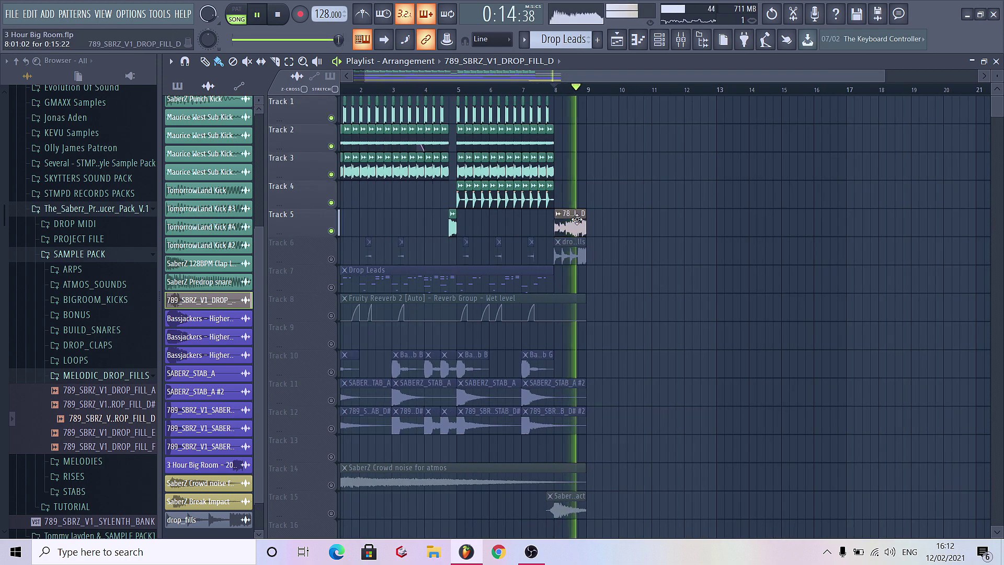
Step: Recolor the DROP_FILL_D clip on Track 5 to the green used for the drum clips
left_click(559, 216)
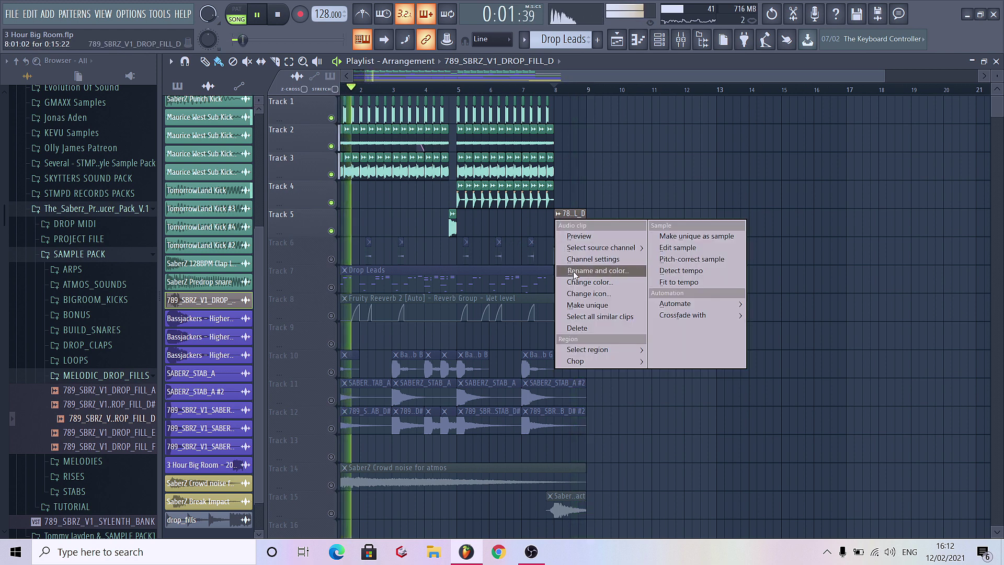
left_click(577, 278)
left_click(582, 348)
key("space")
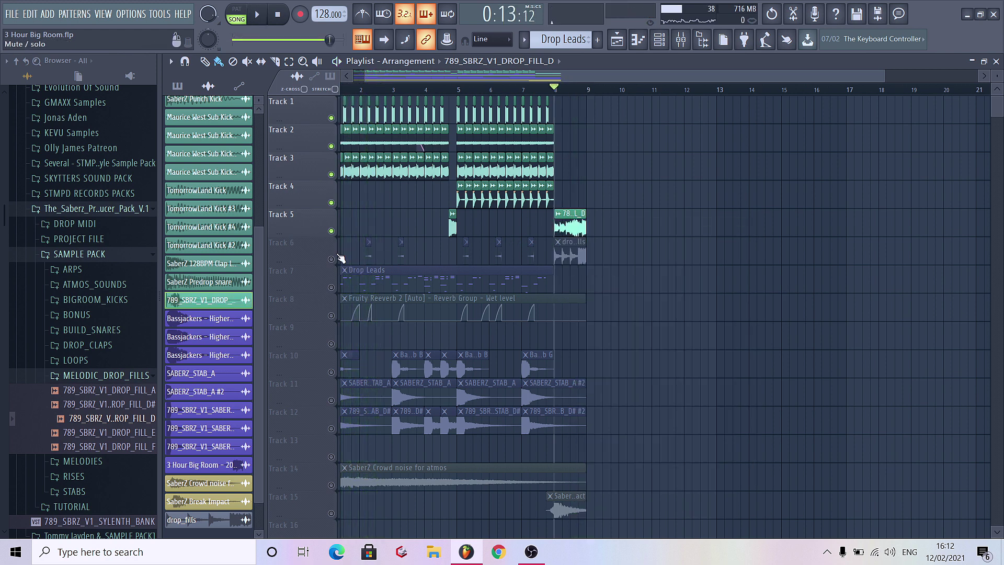
Step: Check the drop_fills channel settings, then unmute Tracks 6 to 15 and play the full drop
double_click(571, 255)
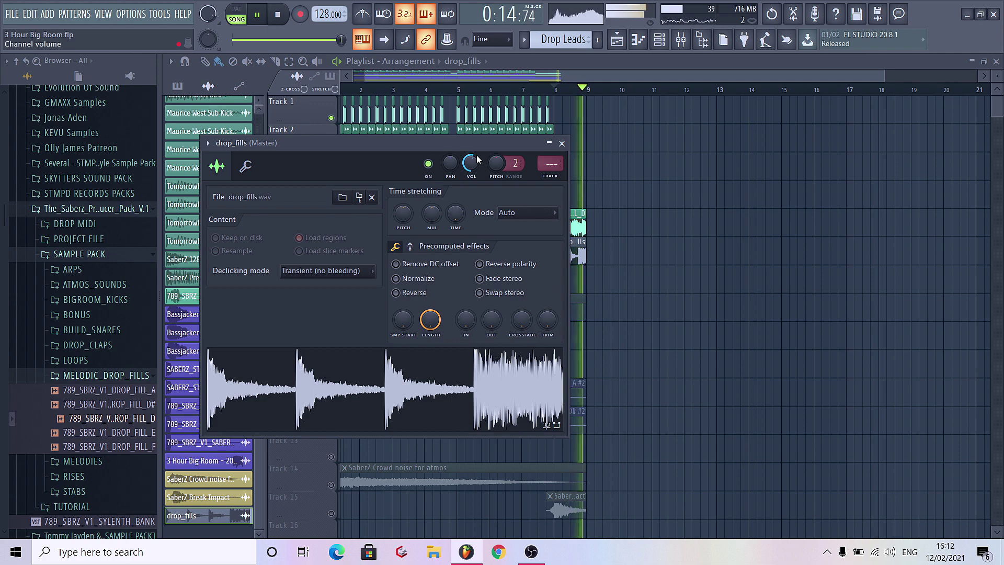
key("Escape")
scroll(717, 280, "down", 2)
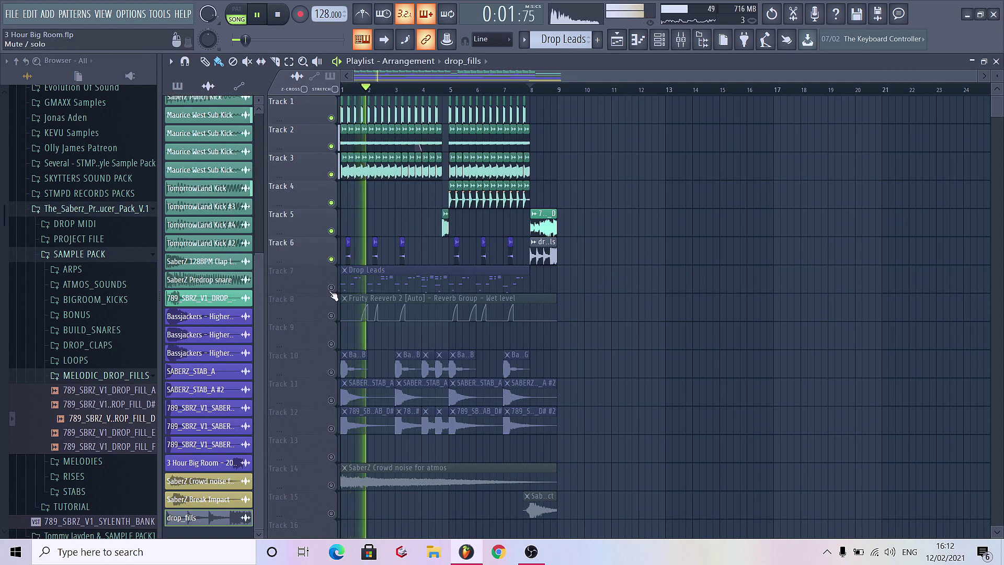
left_click_drag(331, 287, 331, 513)
key("space")
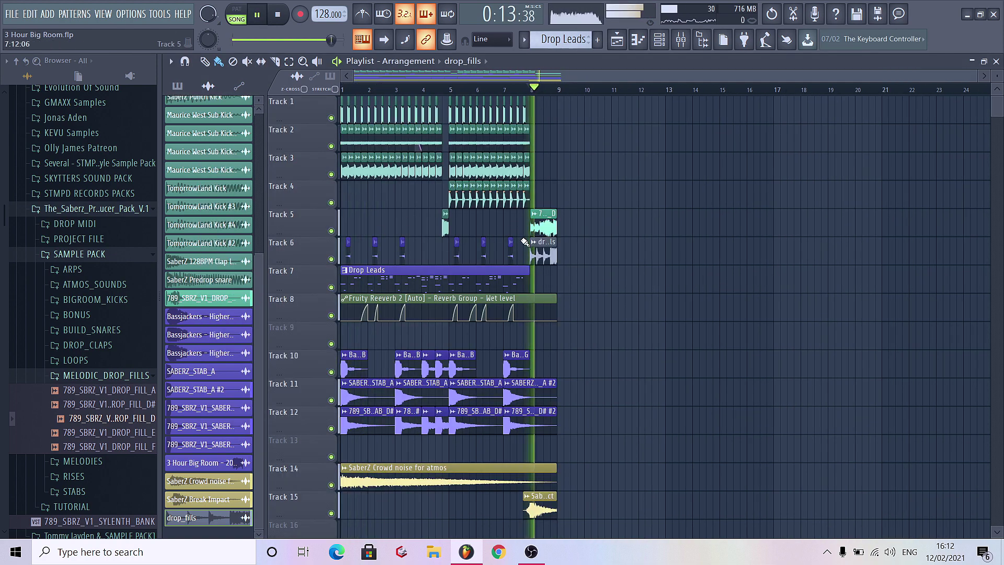
Step: Recolor the drop_fills clip at bar 8 to the green used for the drum clips
left_click(535, 244)
left_click(568, 326)
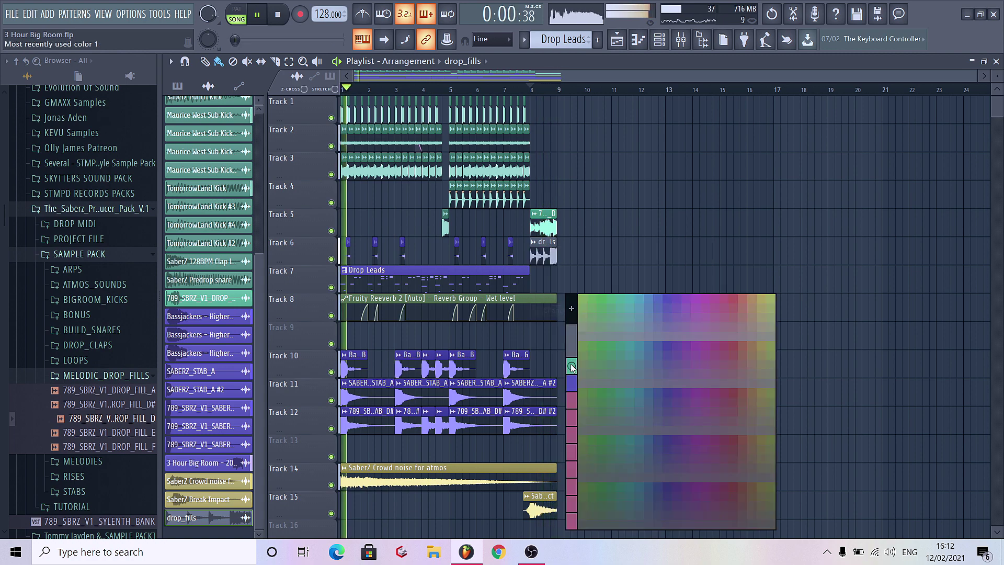
left_click(601, 366)
Step: Shift the clips from Track 6 downward by two tracks and put drop_fills back on Track 6 at bar 8
scroll(557, 279, "down", 3)
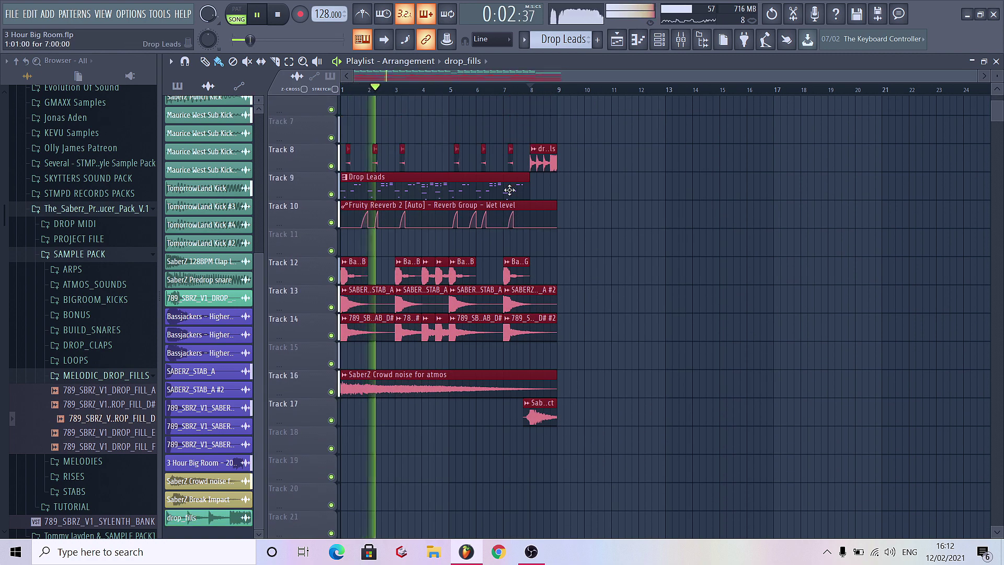
left_click_drag(552, 154, 544, 230)
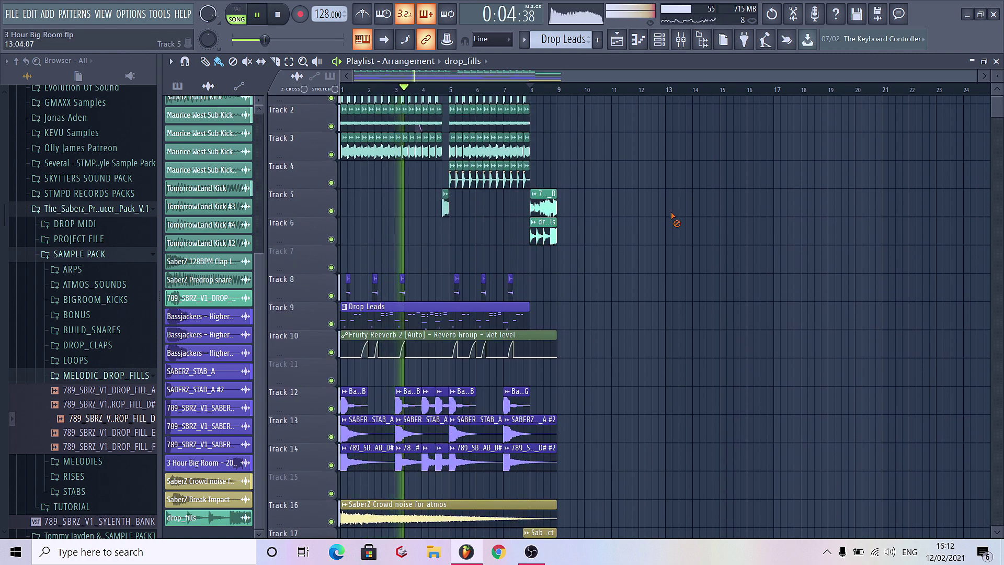
scroll(324, 317, "up", 2)
scroll(324, 317, "up", 2)
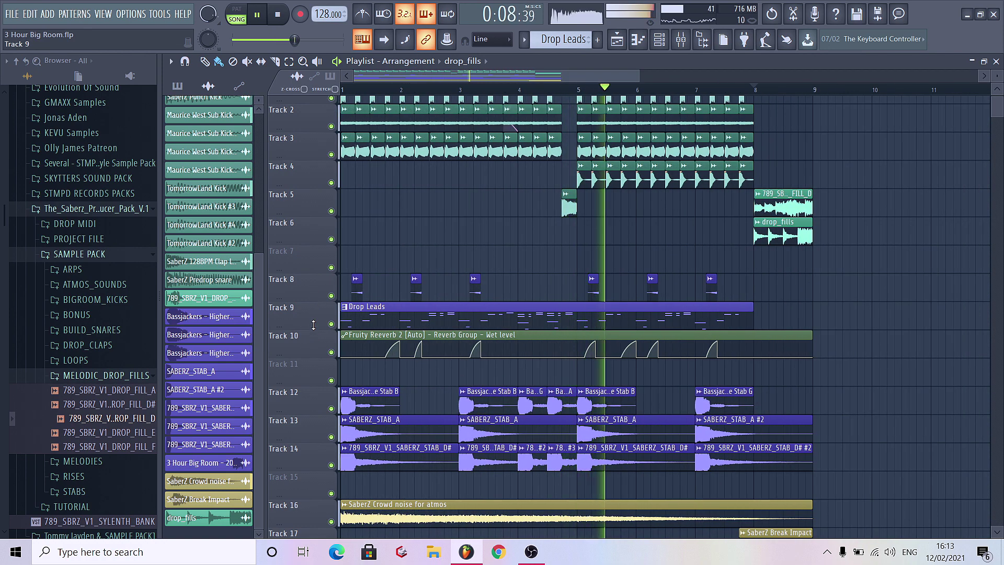
key("space")
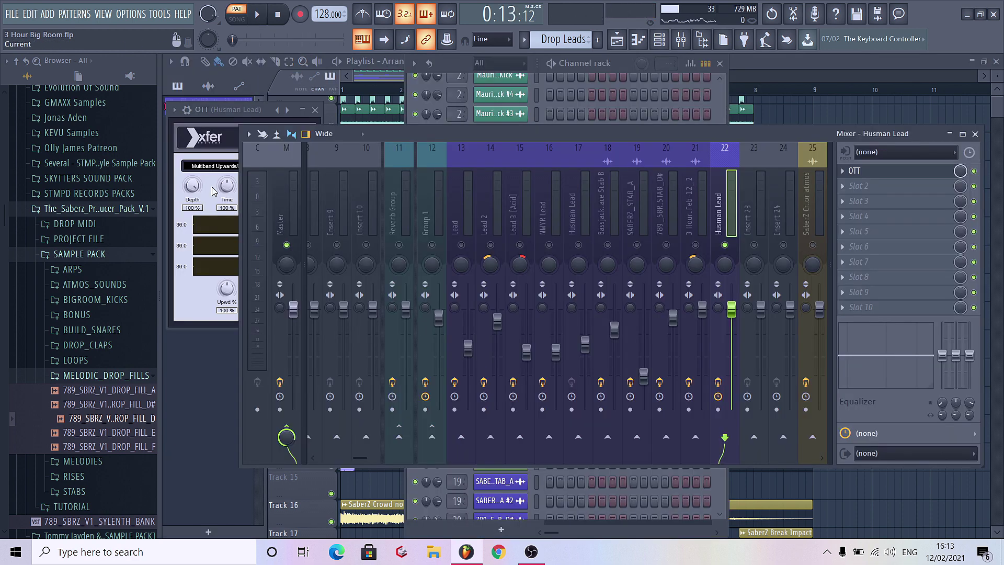
Step: Reduce the OTT depth on Husman Lead (insert 22) and copy Group 1's Fruity parametric EQ 2, Noveltech Character and Fruity Blood Overdrive onto it
left_click_drag(191, 199, 184, 268)
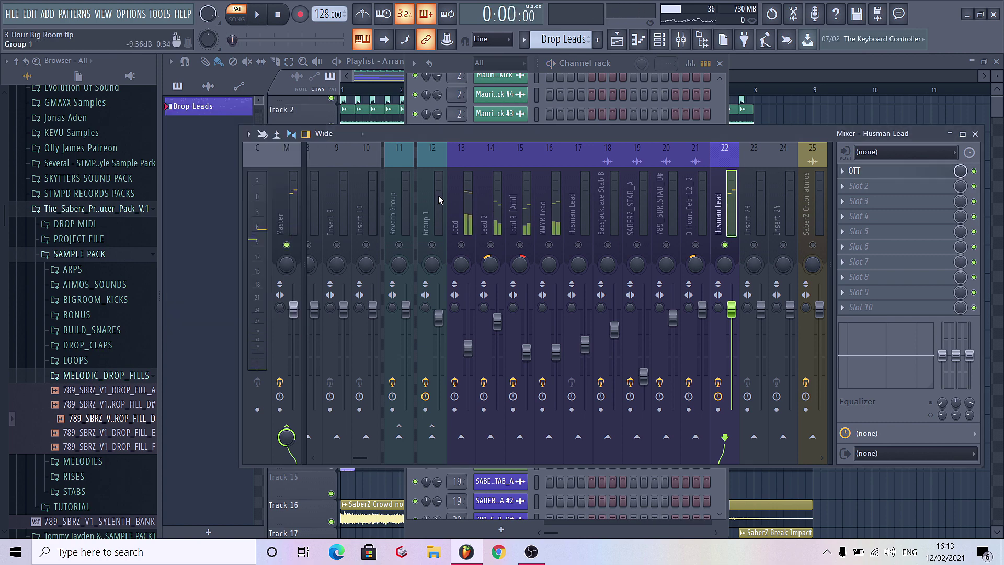
left_click(438, 199)
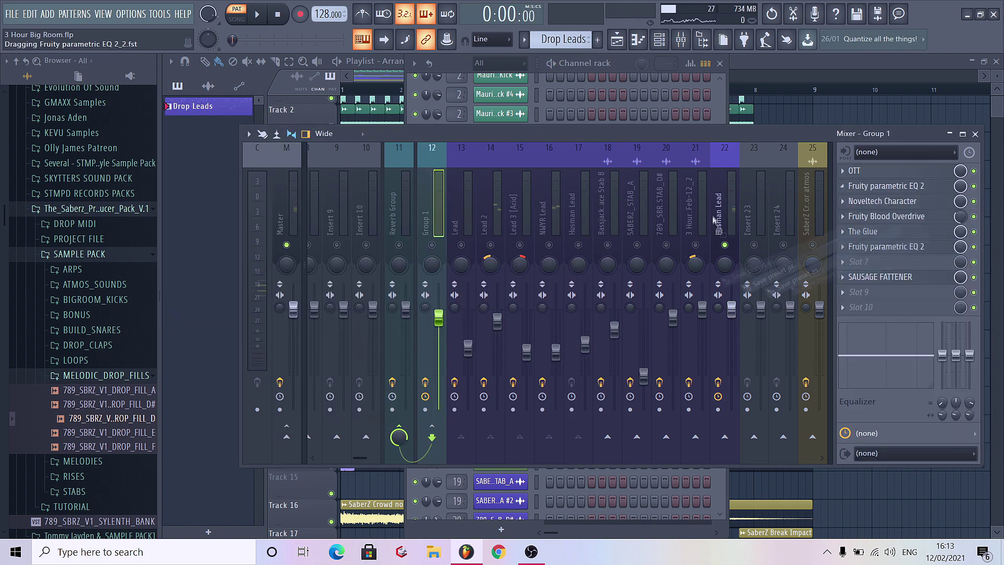
left_click(862, 201)
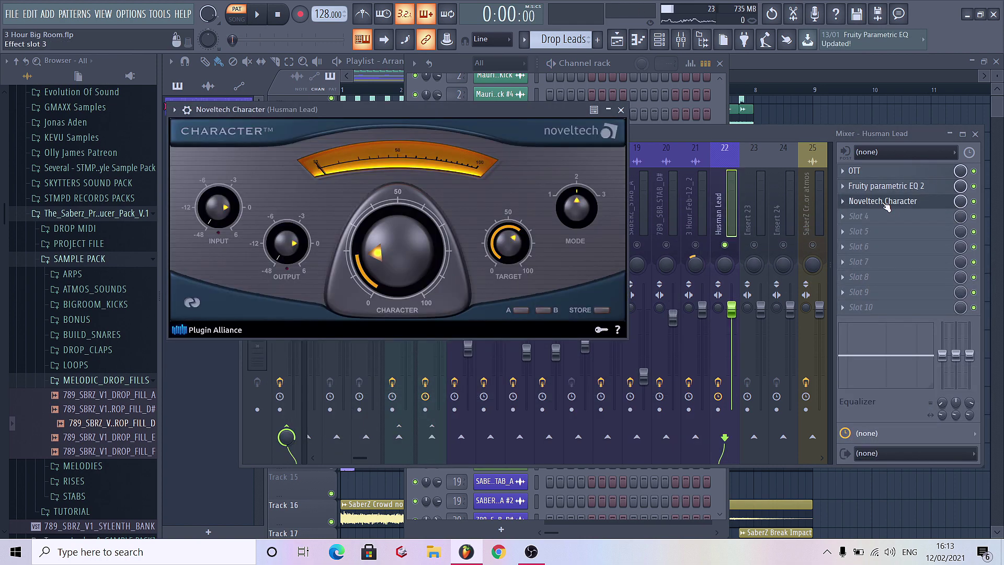
left_click(862, 201)
left_click(843, 216)
left_click(878, 216)
left_click(878, 216)
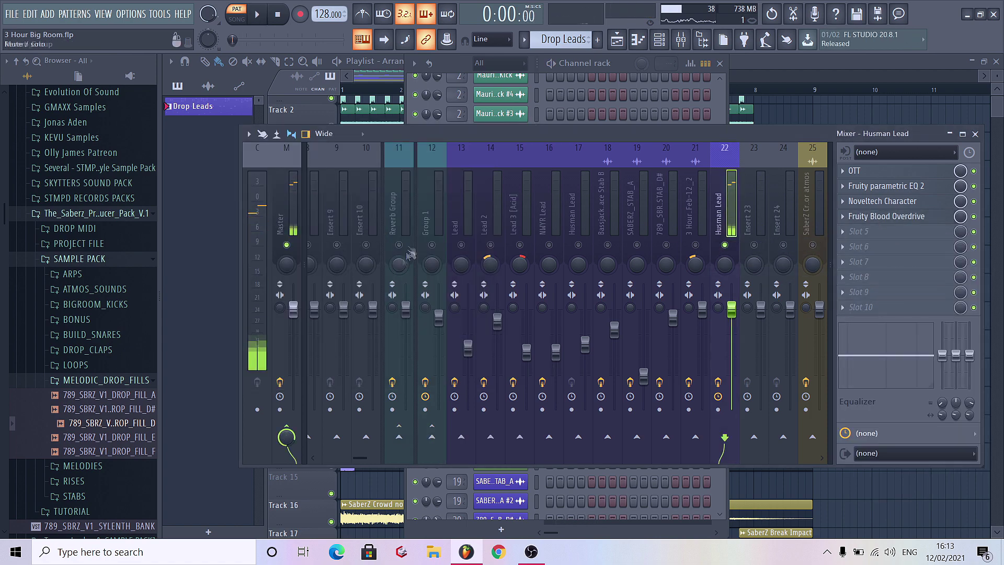
Step: Copy Kickstart and Fruity Reeverb 2 from the Reverb Group to Husman Lead, with Kickstart in slot 10 and the reverb in slot 1
left_click(724, 209)
left_click(857, 231)
left_click(879, 307)
left_click(398, 209)
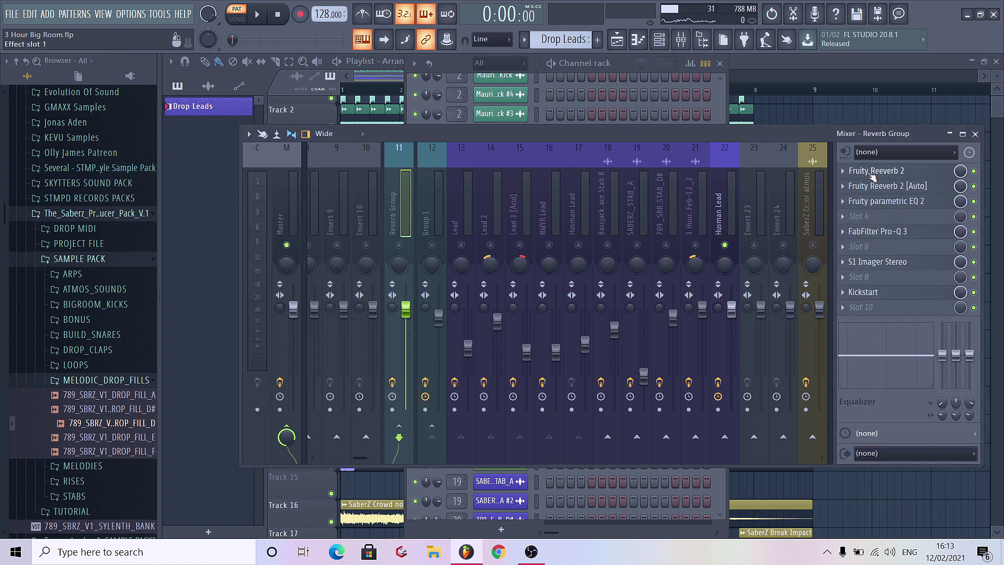
left_click(868, 170)
left_click(868, 170)
left_click(842, 171)
left_click(868, 170)
left_click(725, 209)
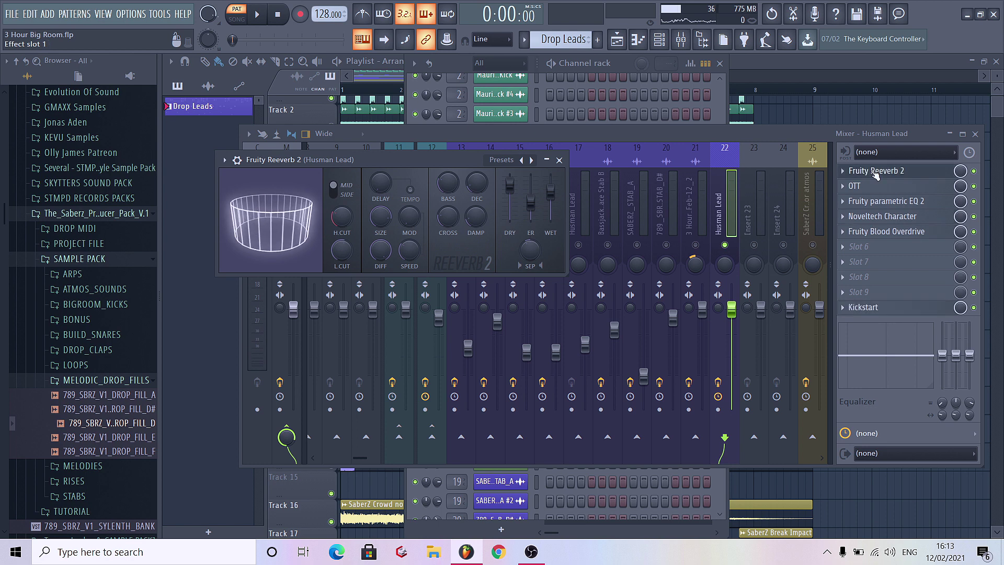
Step: Close the channel rack, unsolo all mixer tracks and set the Husman Lead volume on insert 22 to 78% (-5.1 dB)
key("space")
left_click(577, 214)
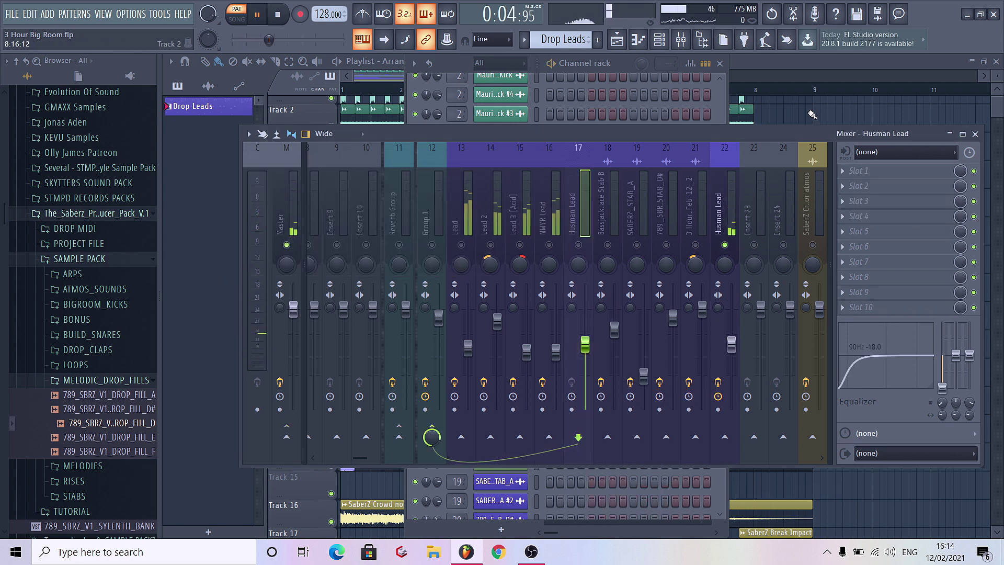
left_click(377, 77)
left_click(681, 42)
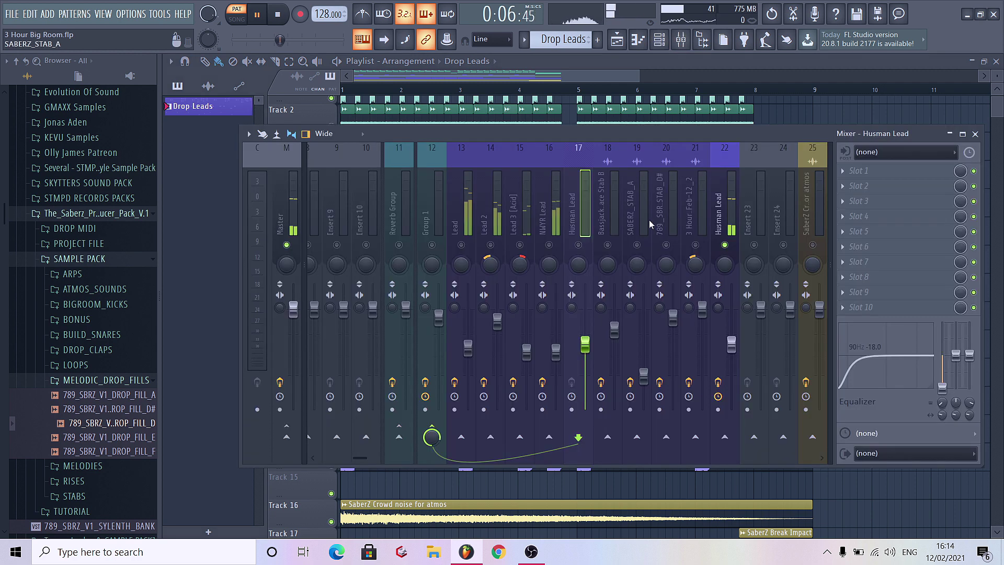
right_click(579, 244)
left_click_drag(731, 346, 732, 334)
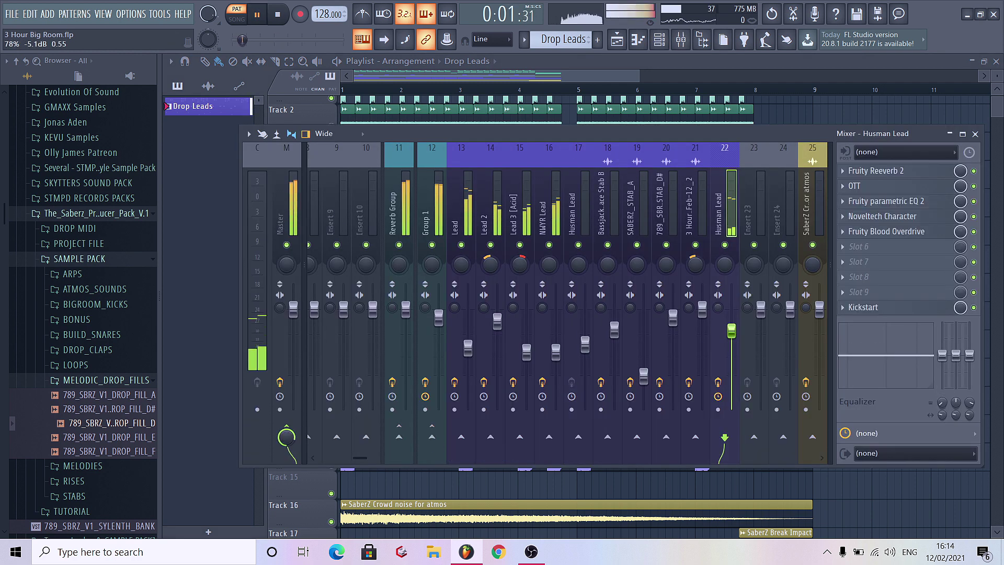
Step: Copy SAUSAGE FATTENER from Group 1 to slot 6 of the Husman Lead track on insert 22
left_click(434, 212)
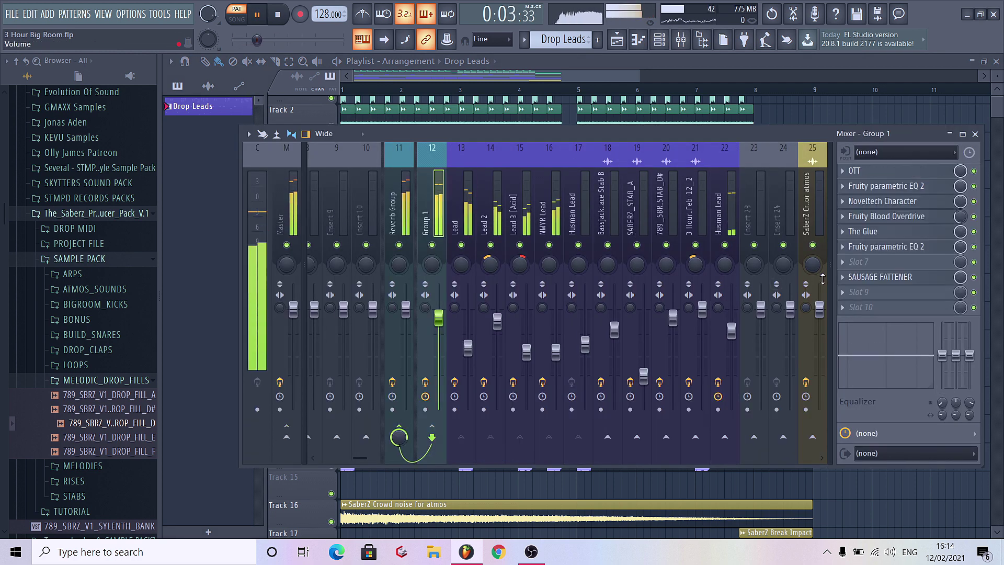
left_click(857, 259)
left_click(724, 209)
left_click(879, 246)
key("space")
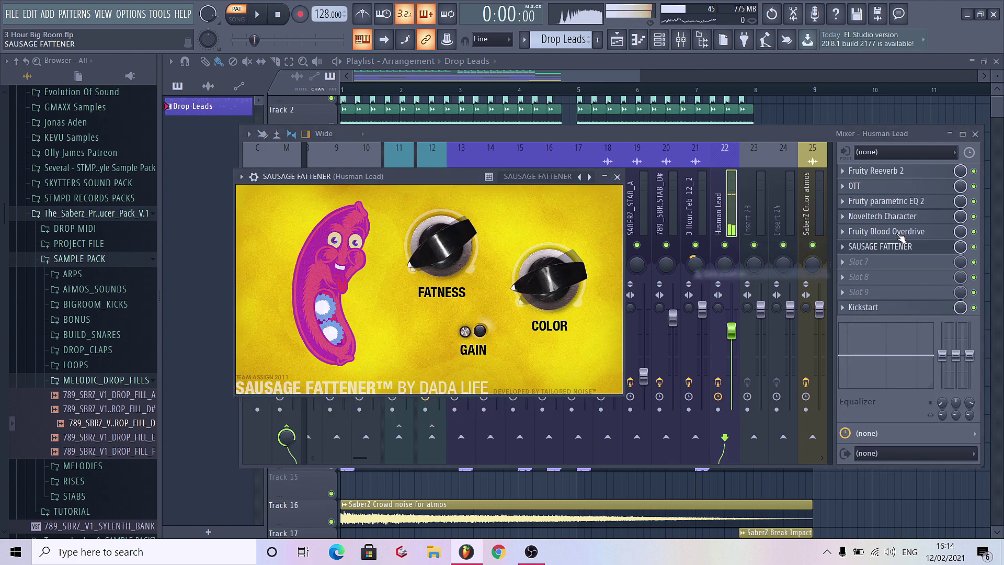
Step: Add Fruity Parametric EQ 2 in slot 8 of Husman Lead and set its band 1 high-pass to 136 Hz with 61% bandwidth
key("space")
left_click(893, 246)
left_click(860, 277)
left_click(674, 208)
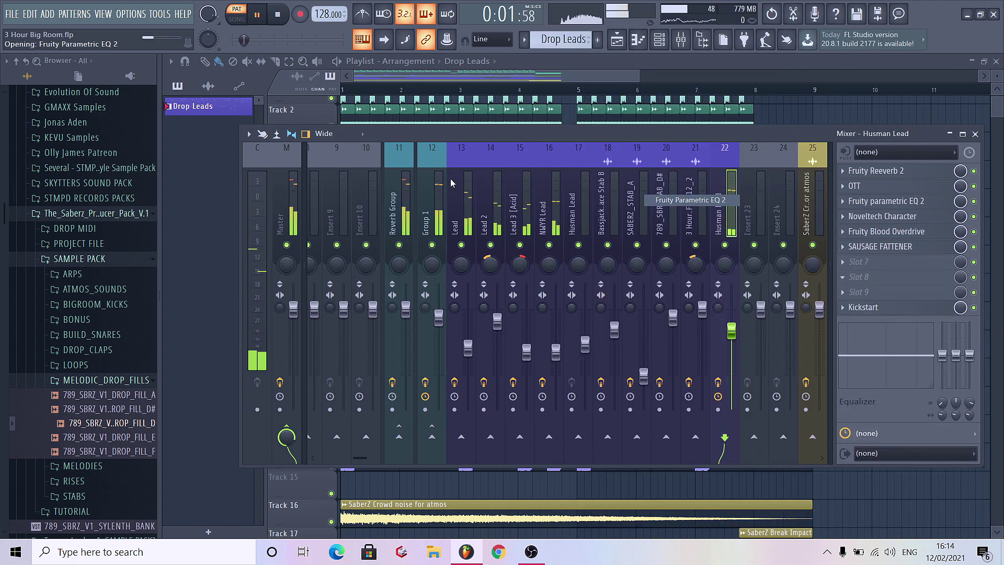
key("space")
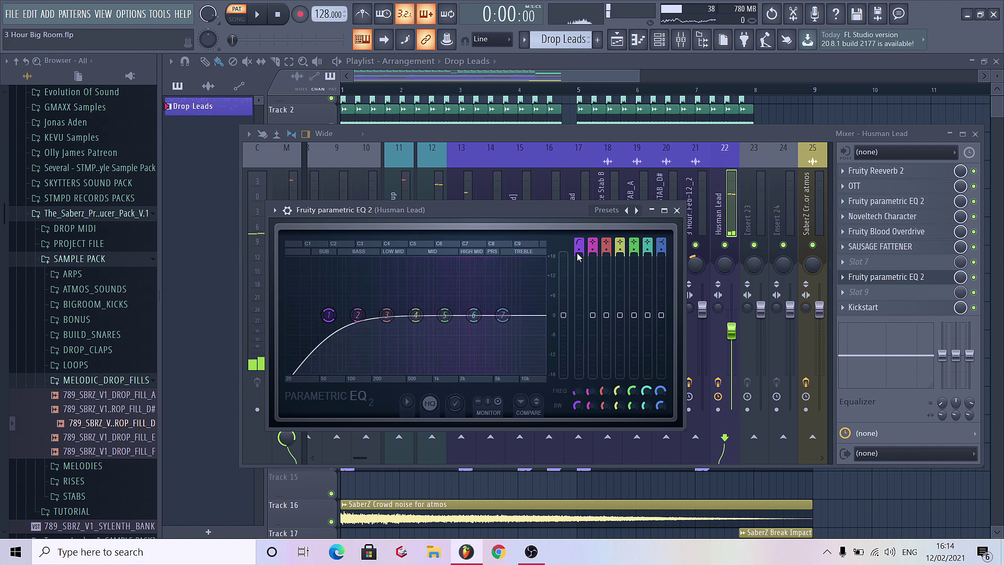
left_click_drag(329, 315, 357, 315)
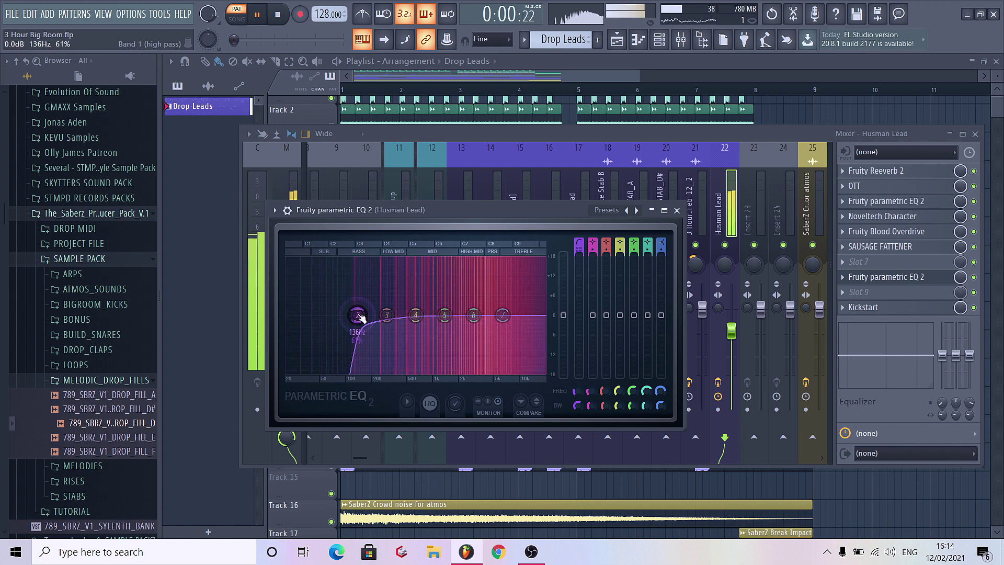
left_click(664, 212)
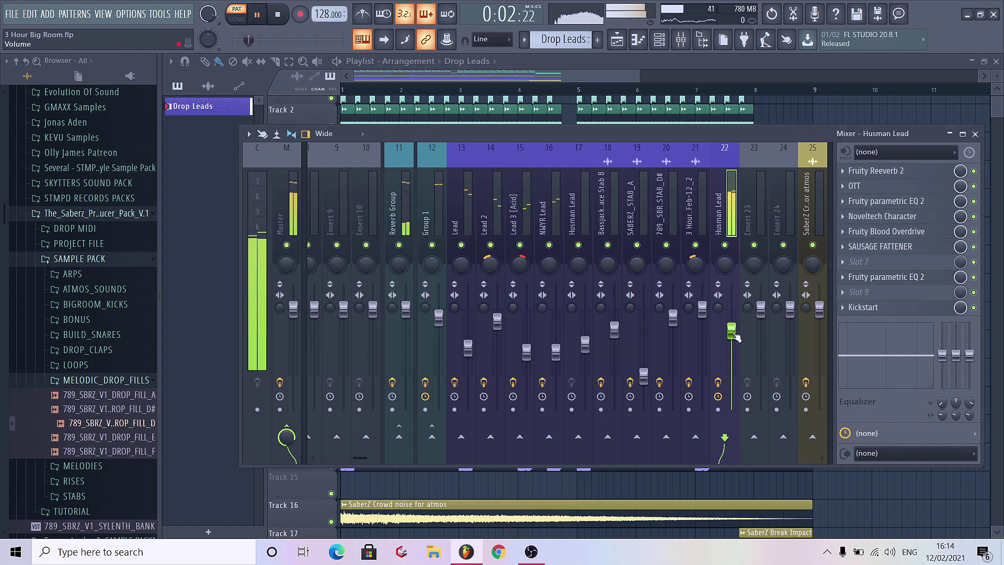
Step: Close the mixer, isolate Drop Leads and the reverb wet level automation on tracks 9 and 10, and switch to song playback
key("F9")
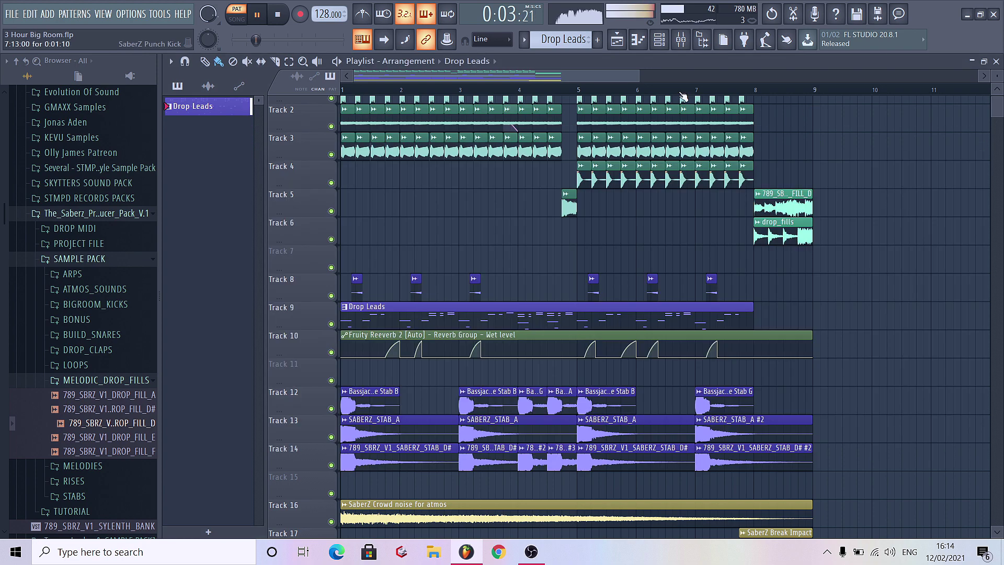
right_click(331, 324)
key("space")
left_click(335, 352)
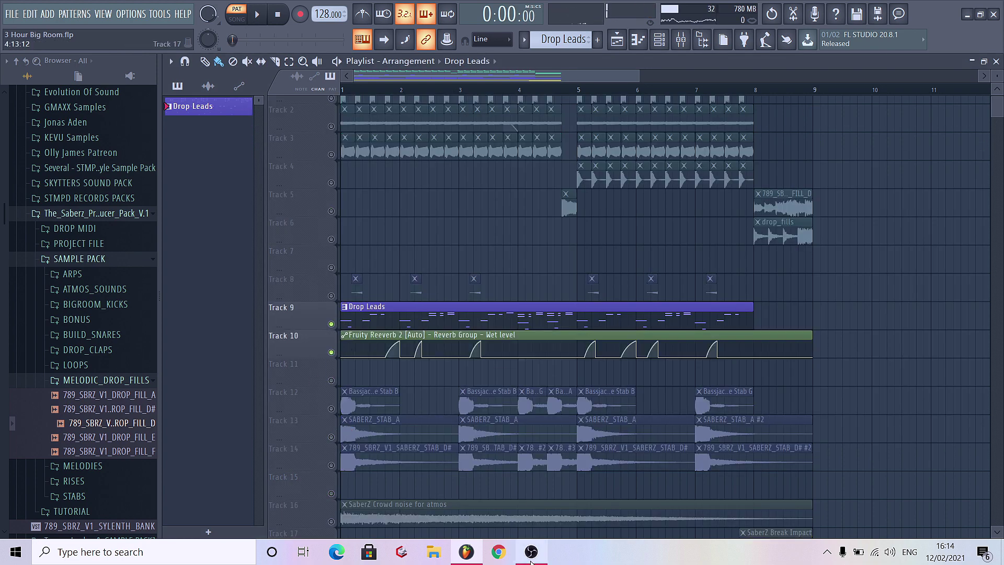
key("l")
scroll(388, 312, "up", 3)
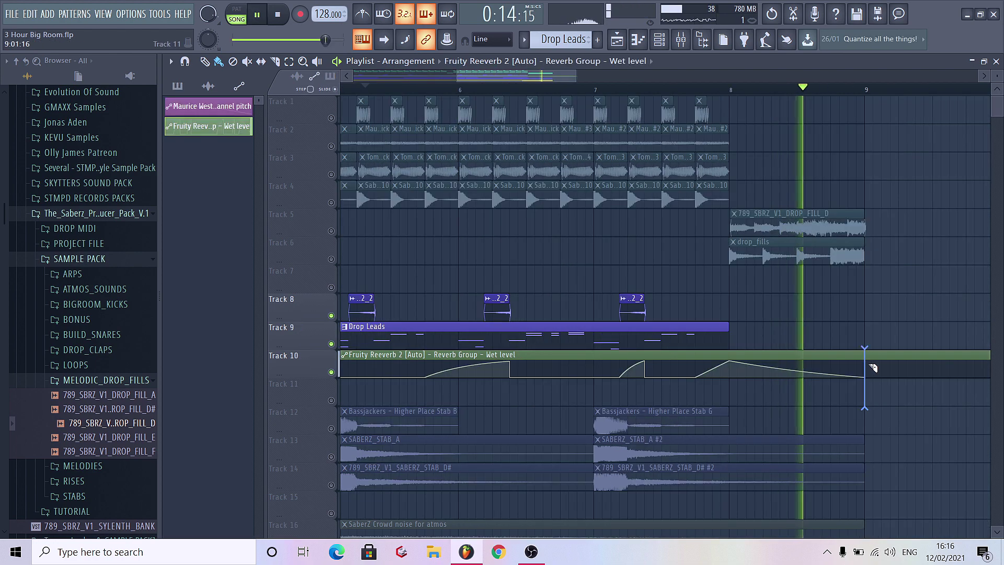
Step: Cut the reverb wet level automation clip off at bar 9, play it back and unsolo all playlist tracks
left_click_drag(869, 365, 988, 366)
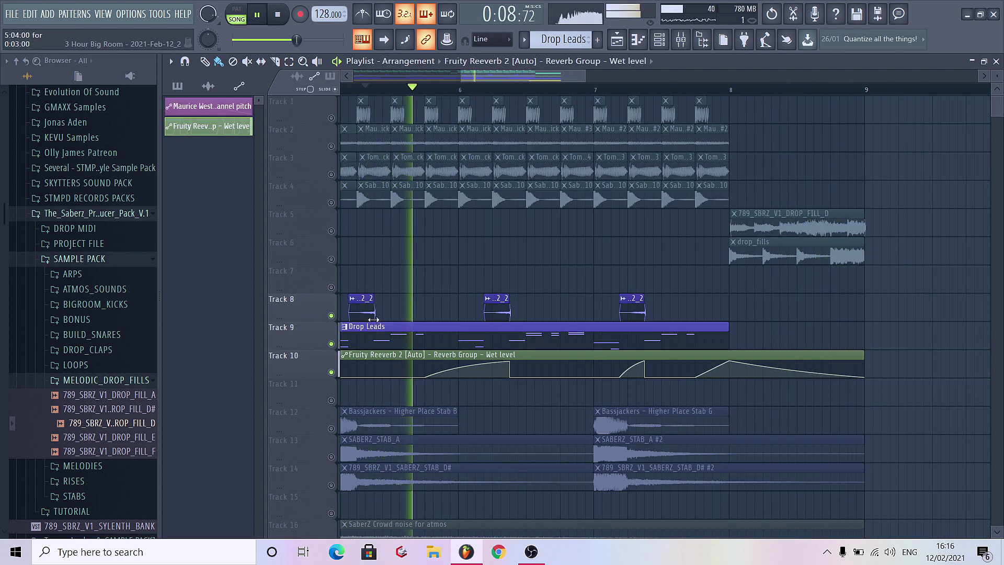
scroll(373, 319, "down", 5)
key("space")
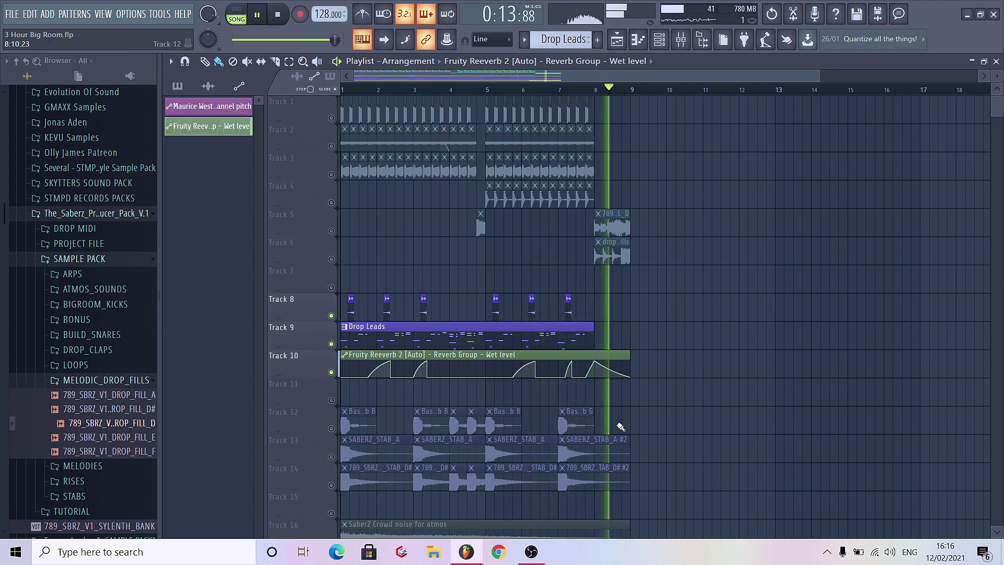
key("space")
right_click(330, 230)
right_click(330, 230)
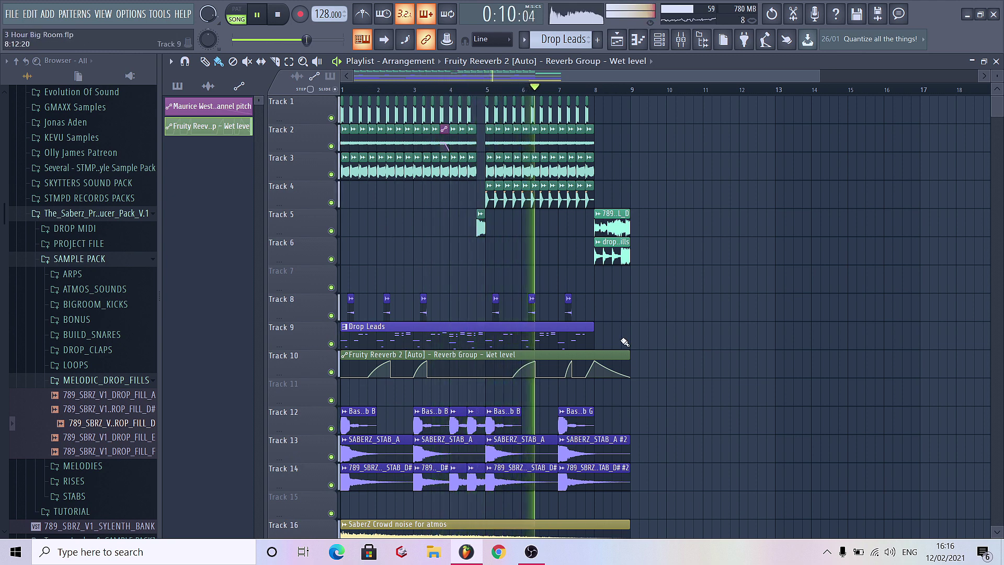
Step: Move all the drop clips to start at bar 9 and copy the crowd noise and break impact eight bars on
scroll(651, 497, "down", 3)
left_click_drag(650, 497, 366, 99)
scroll(367, 338, "down", 2)
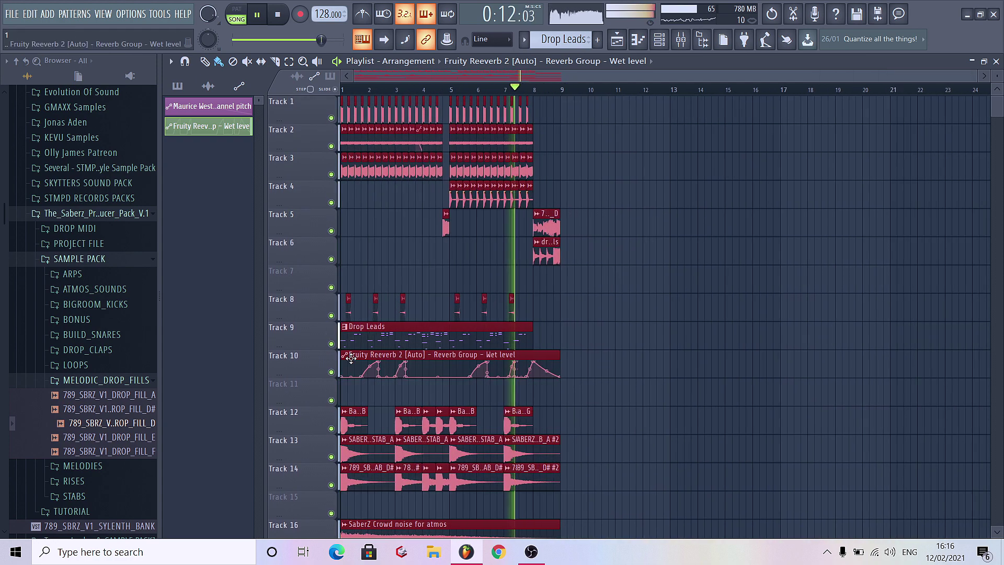
key("space")
left_click_drag(367, 338, 586, 350)
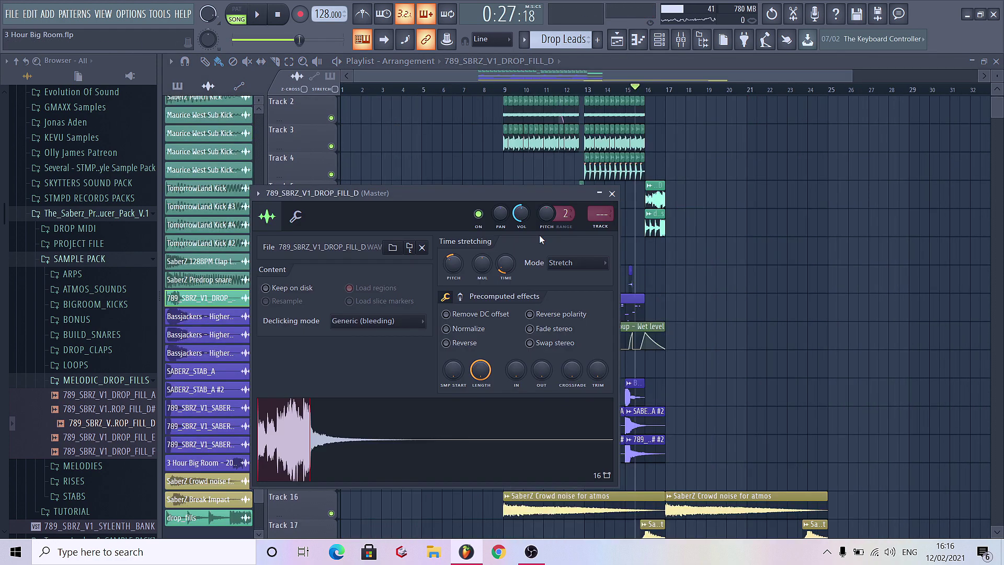
key("Escape")
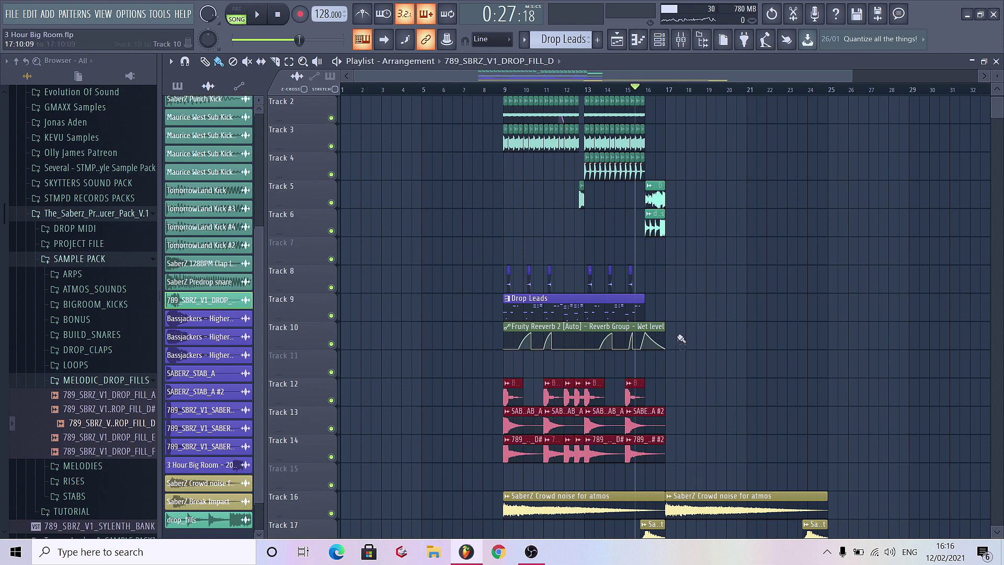
Step: Duplicate the stabs, leads, reverb automation, kicks, clap loop and predrop snare into a second half starting at bar 17, without the drop fills
key("ctrl+b")
scroll(620, 362, "up", 1)
left_click_drag(649, 99, 515, 180)
key("ctrl+b")
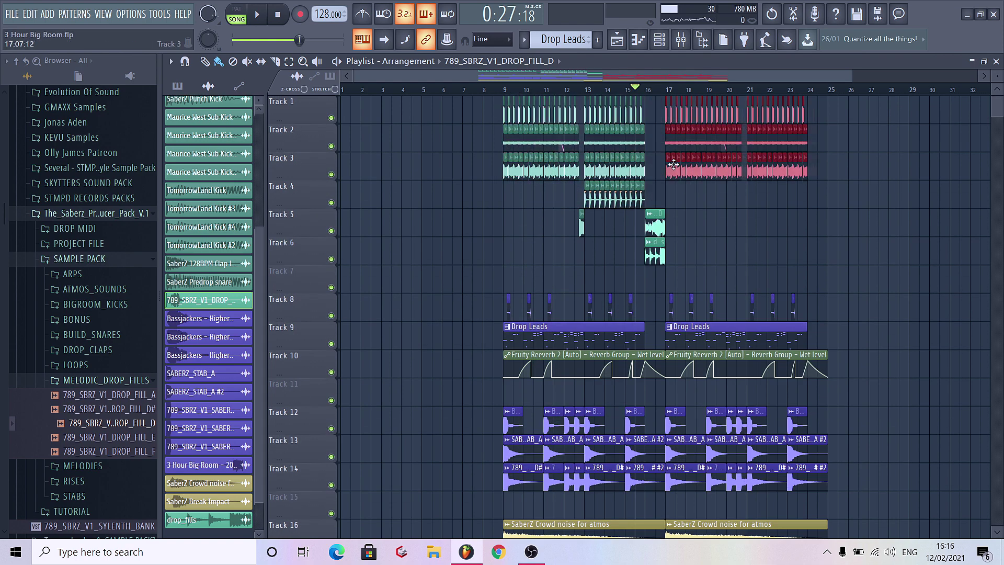
left_click_drag(696, 157, 580, 201)
left_click_drag(650, 197, 691, 197)
key("ctrl+b")
key("ctrl+b")
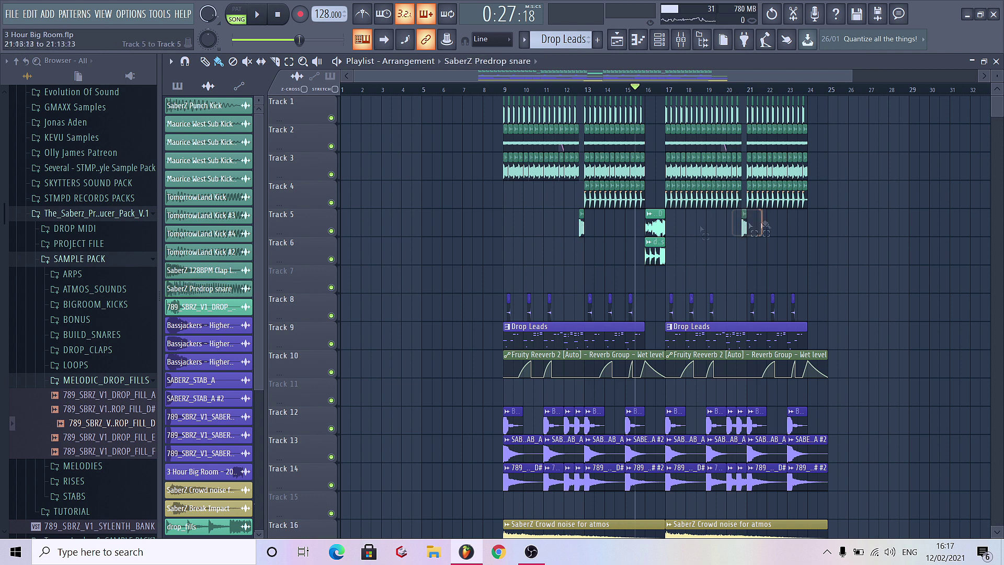
Step: Audition the DROP_CLAPS samples, place 789_SBRZ_V1_SABERZ_DROP_CLAP_05_130BPM on track 5 at bar 17 and trim it to one bar
left_click(69, 381)
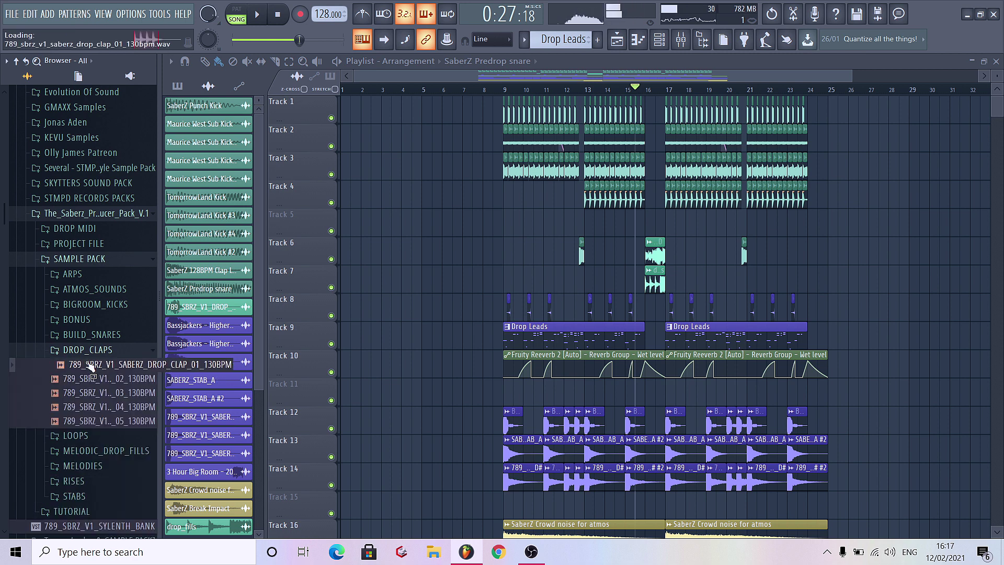
key("Down")
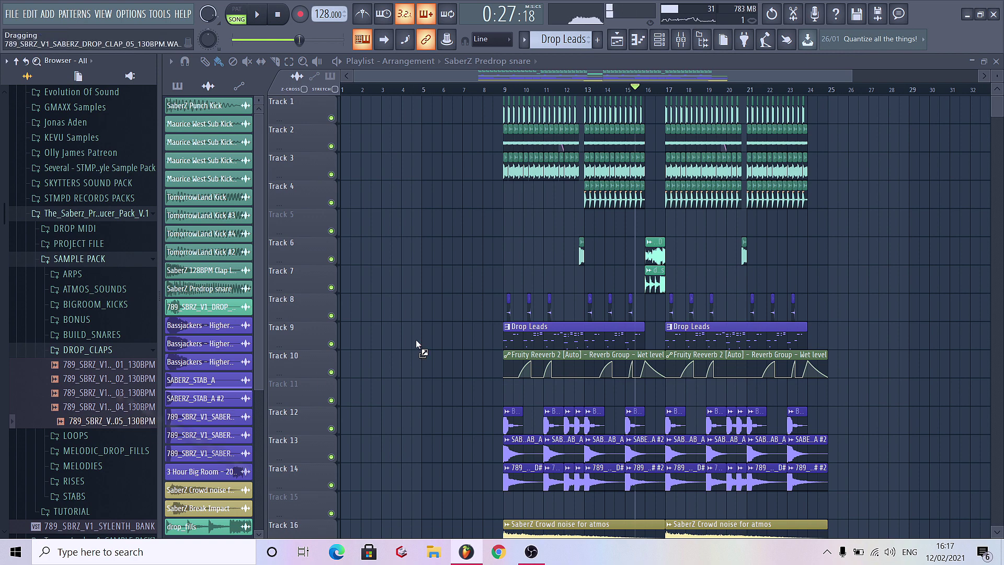
left_click_drag(416, 339, 680, 225)
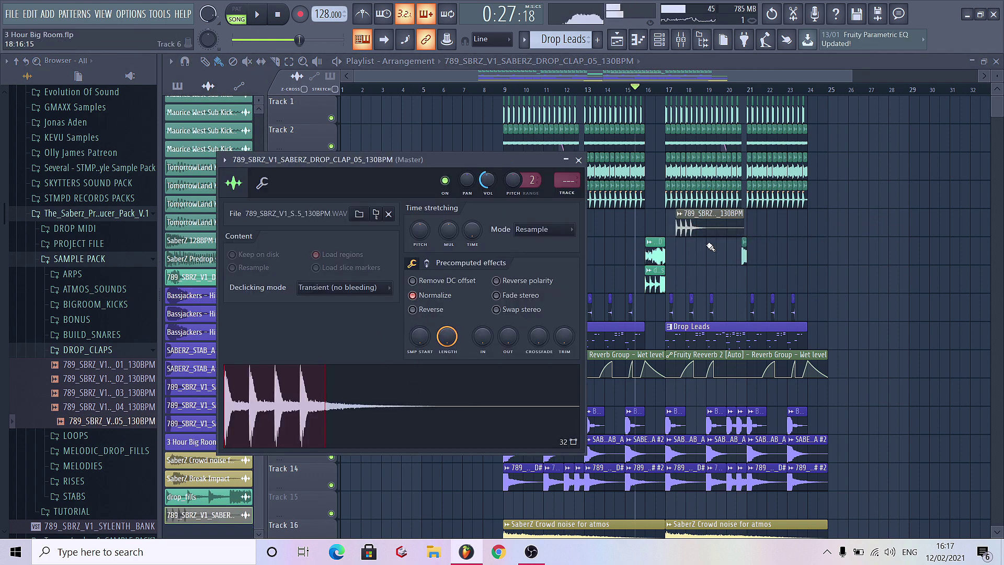
key("Escape")
scroll(701, 243, "up", 6)
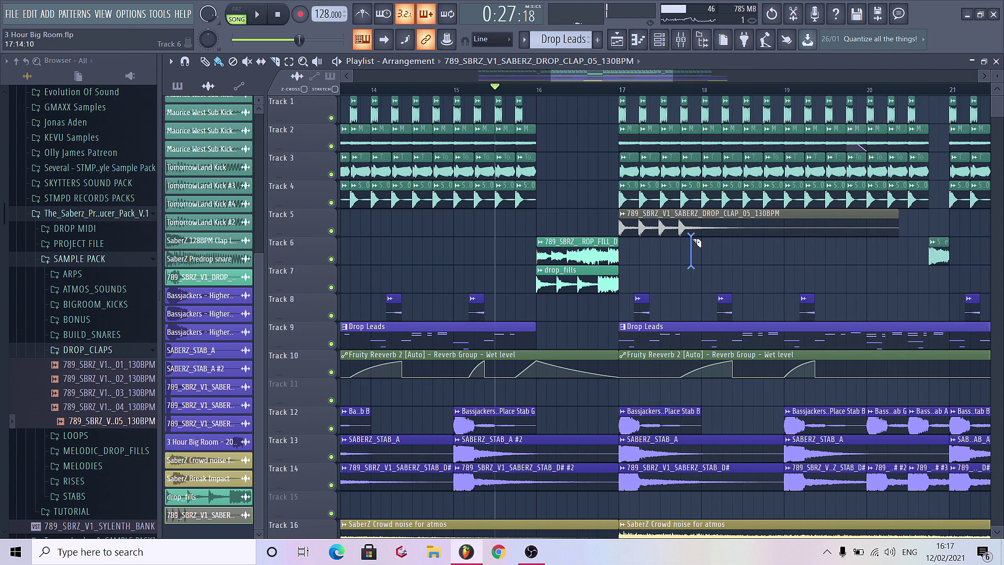
right_click(733, 225)
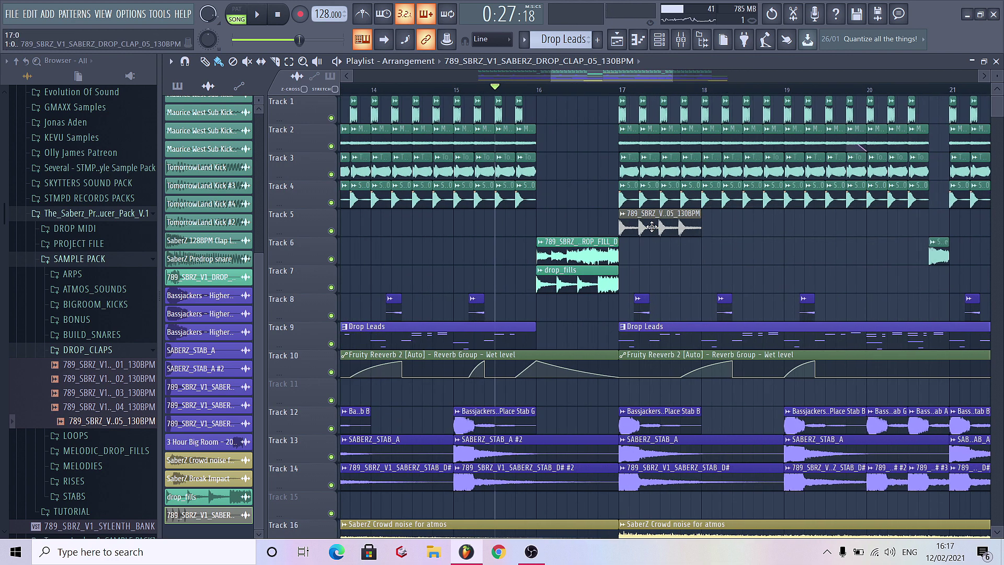
Step: Try repeating the one-bar drop clap at bar 18 while the drop plays
key("space")
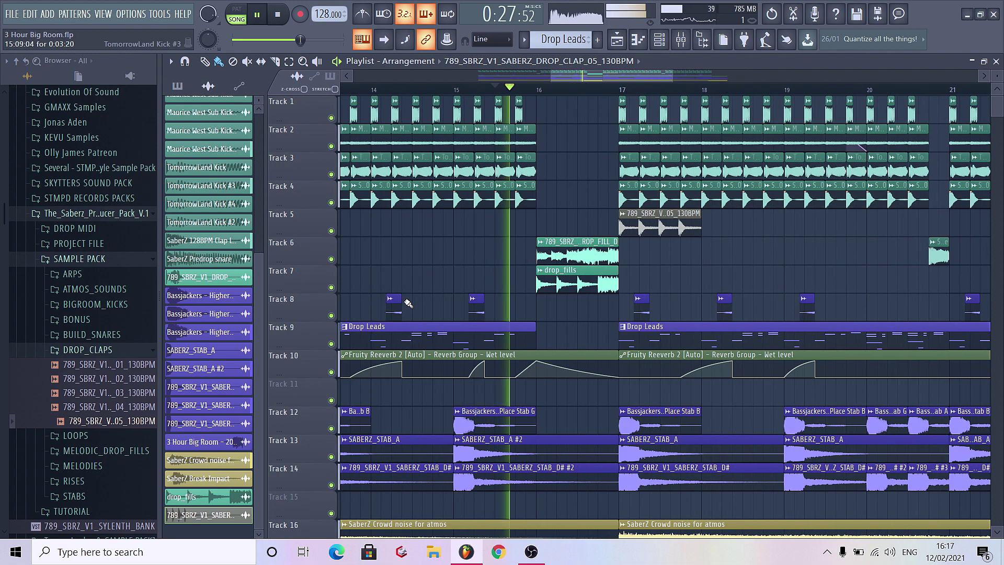
left_click(705, 228)
double_click(706, 227)
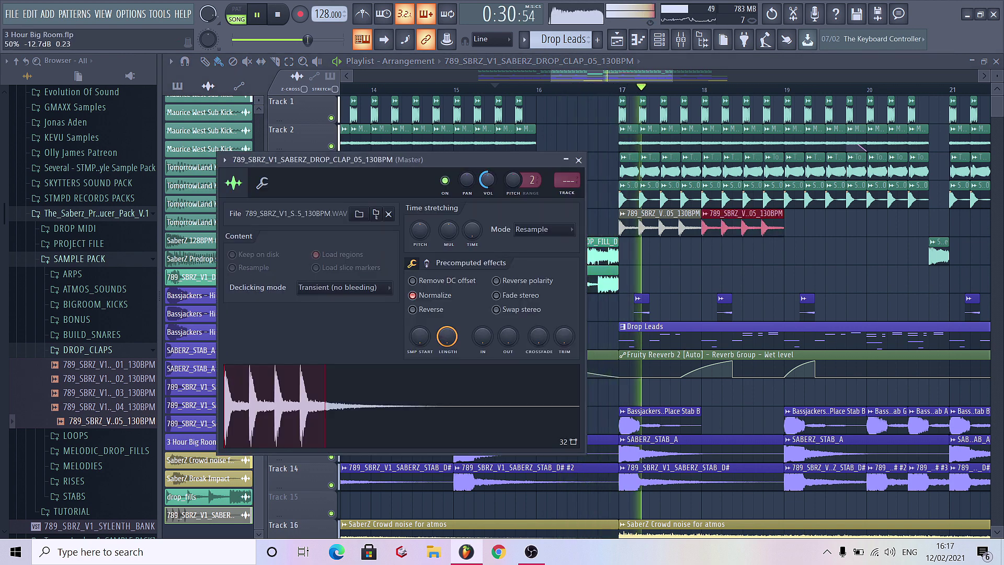
key("Escape")
key("space")
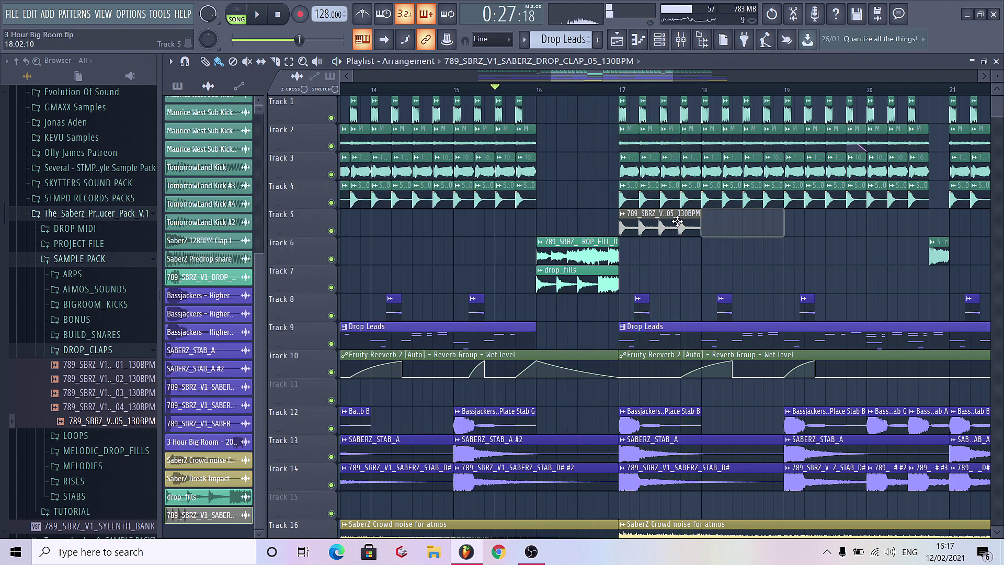
Step: Cut the drop clap down to a single beat, delete the leftover pieces and repeat the one-beat clip from bar 17 to bar 19
double_click(677, 223)
key("Escape")
scroll(561, 248, "up", 5)
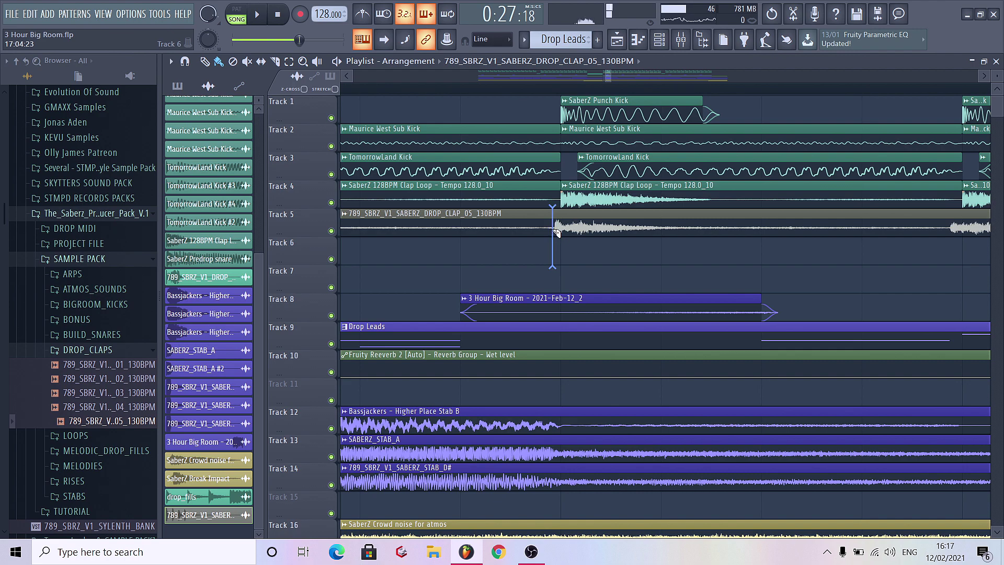
scroll(556, 232, "down", 6)
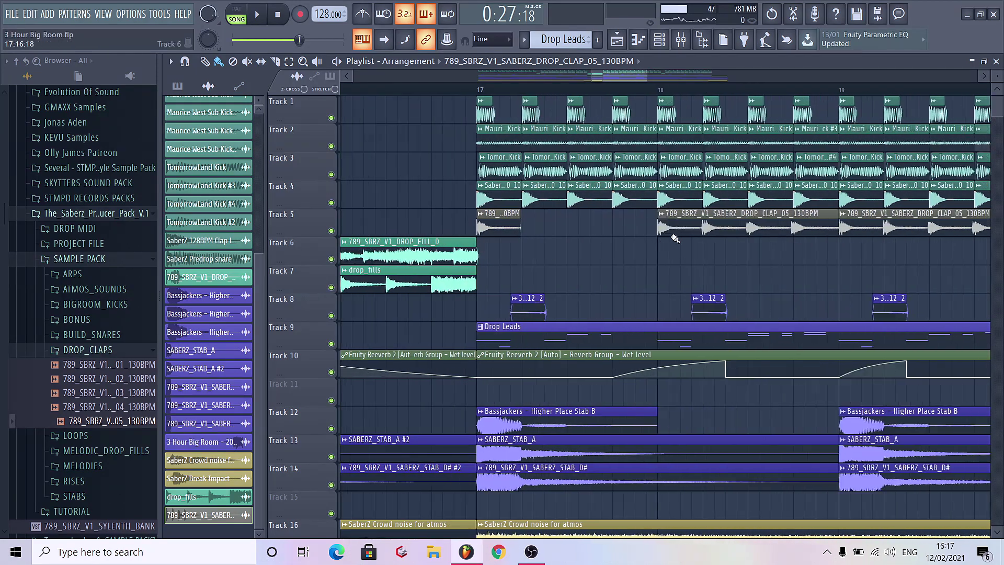
right_click(672, 231)
scroll(595, 233, "down", 3)
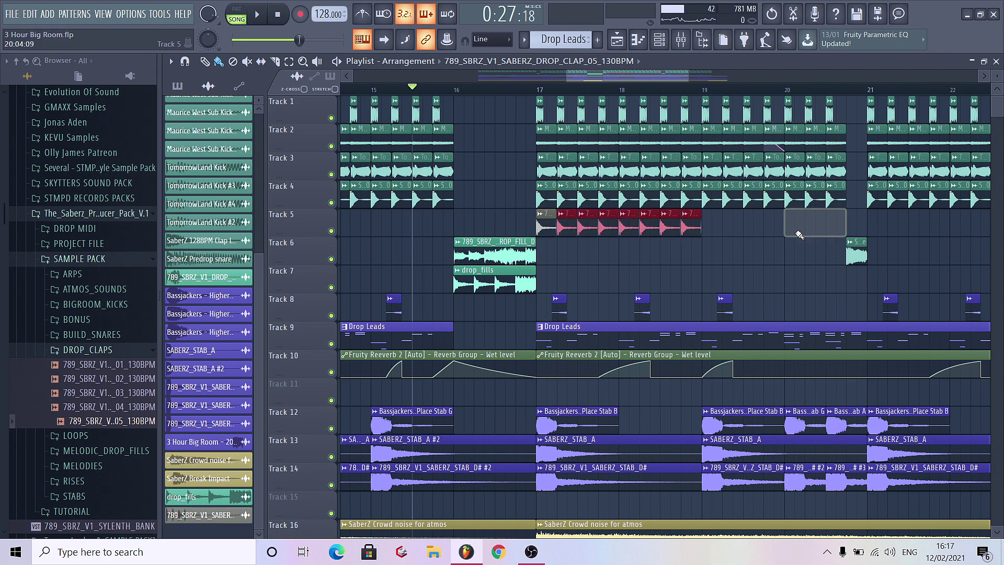
Step: Continue the one-beat claps along track 5 up to bar 24, leaving a gap for the predrop snare before bar 21
left_click_drag(707, 230, 847, 225)
key("space")
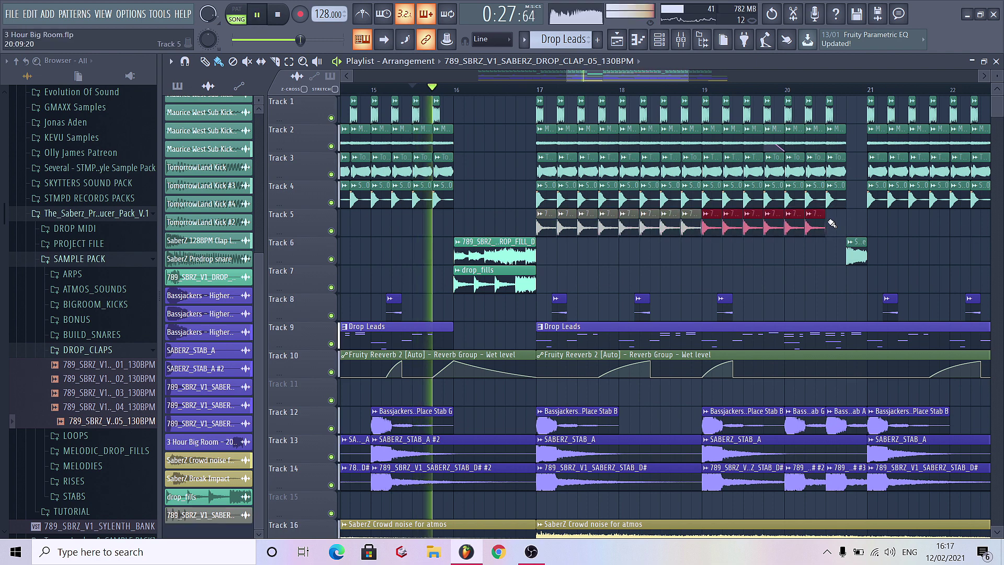
scroll(455, 272, "down", 2)
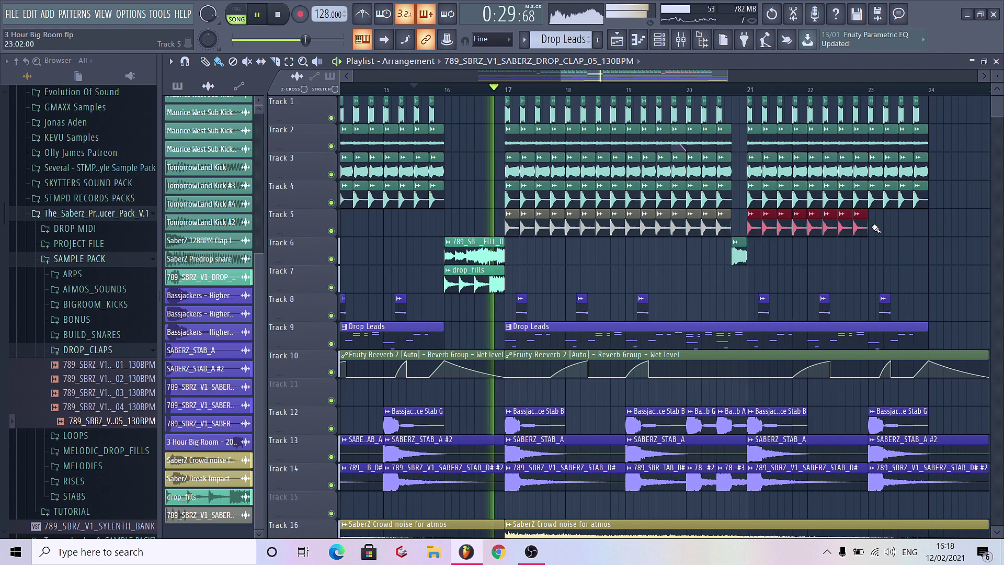
Step: Recolor the drop clap clips green and move drop_fills and the clap directly below the drop fill in the clip list
left_click(509, 214)
left_click(544, 275)
left_click(533, 359)
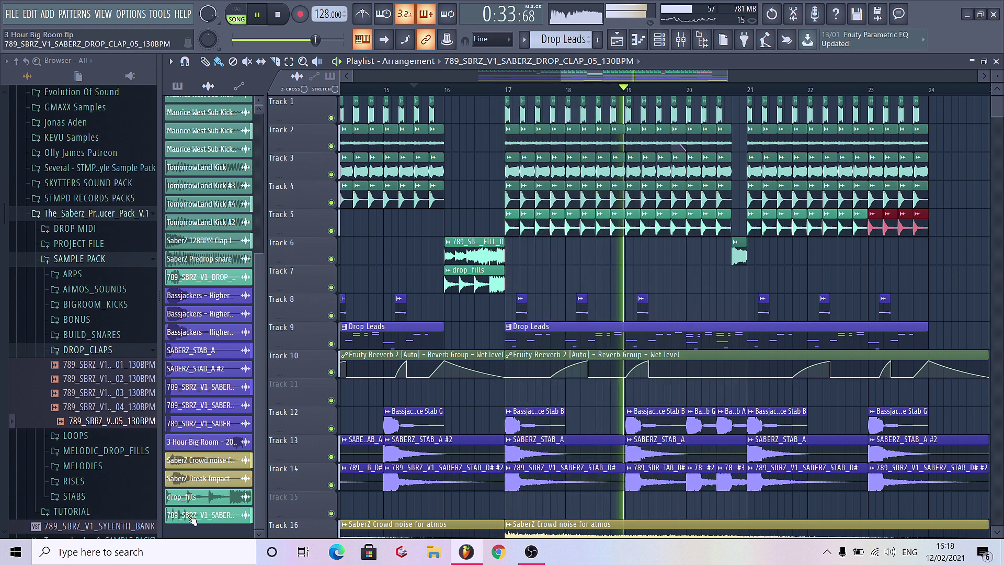
left_click_drag(186, 497, 193, 296)
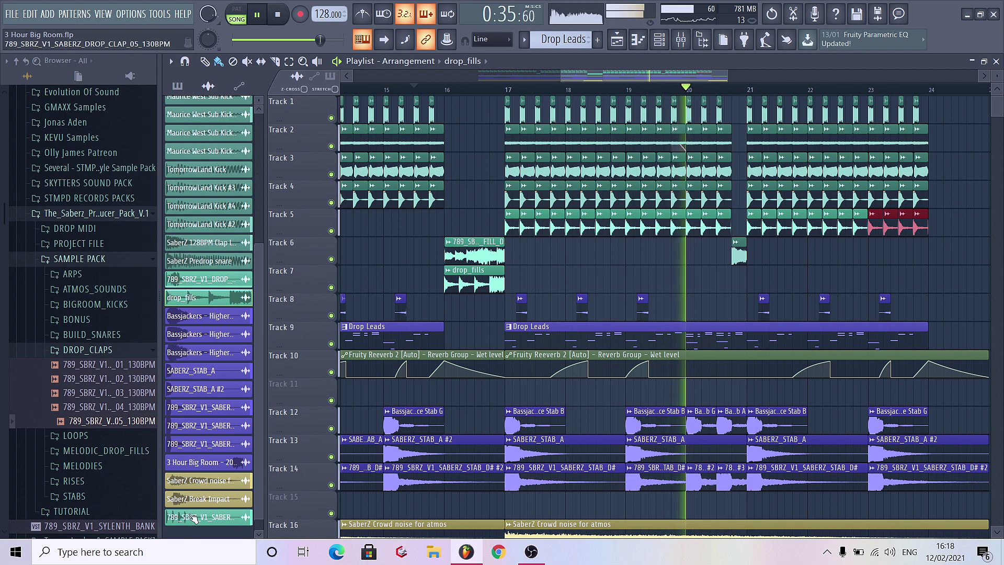
left_click_drag(199, 515, 199, 314)
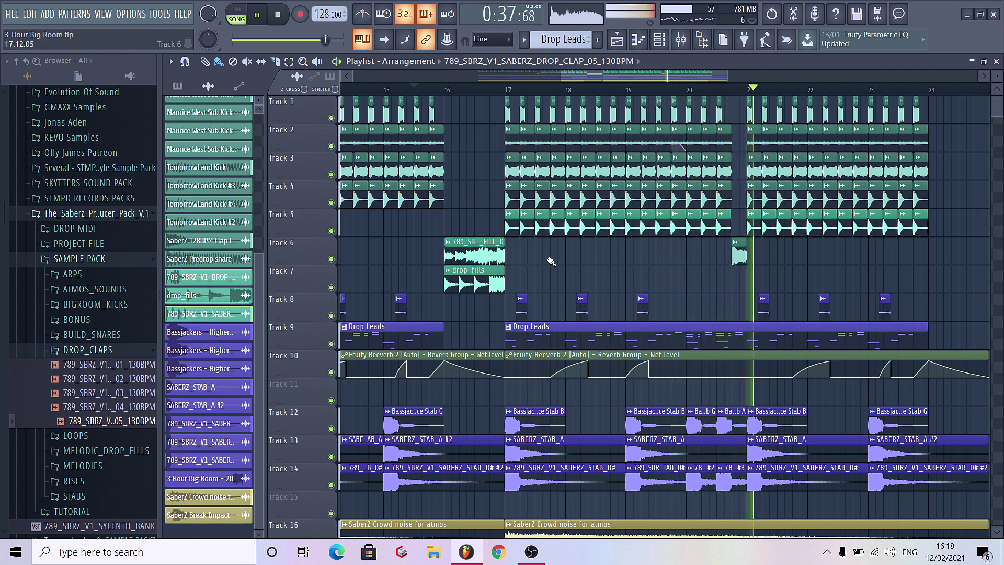
Step: Solo track 5, set the drop clap's time stretching mode to Stretch and choose a new stretch time
right_click(331, 231)
double_click(531, 227)
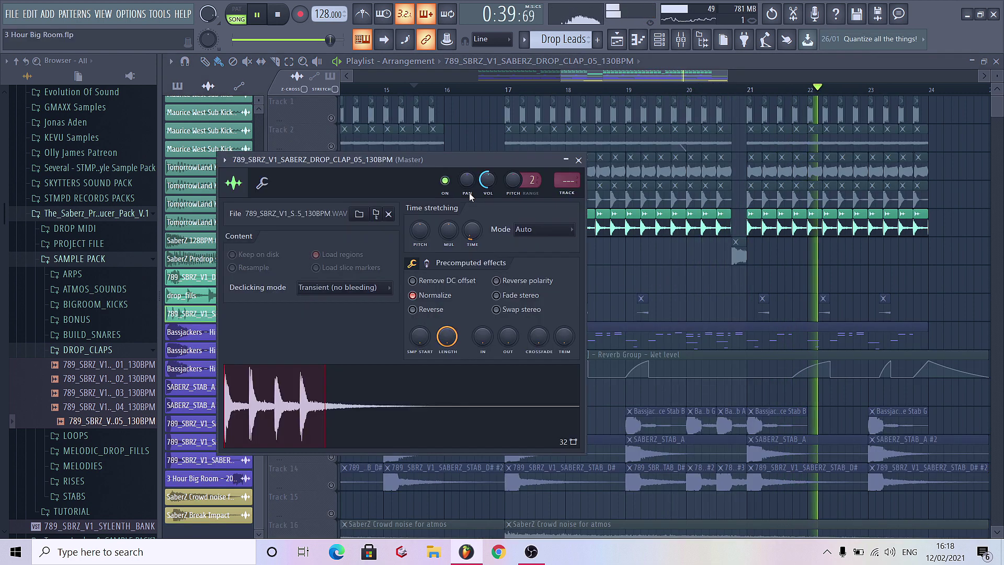
left_click(530, 233)
left_click(544, 265)
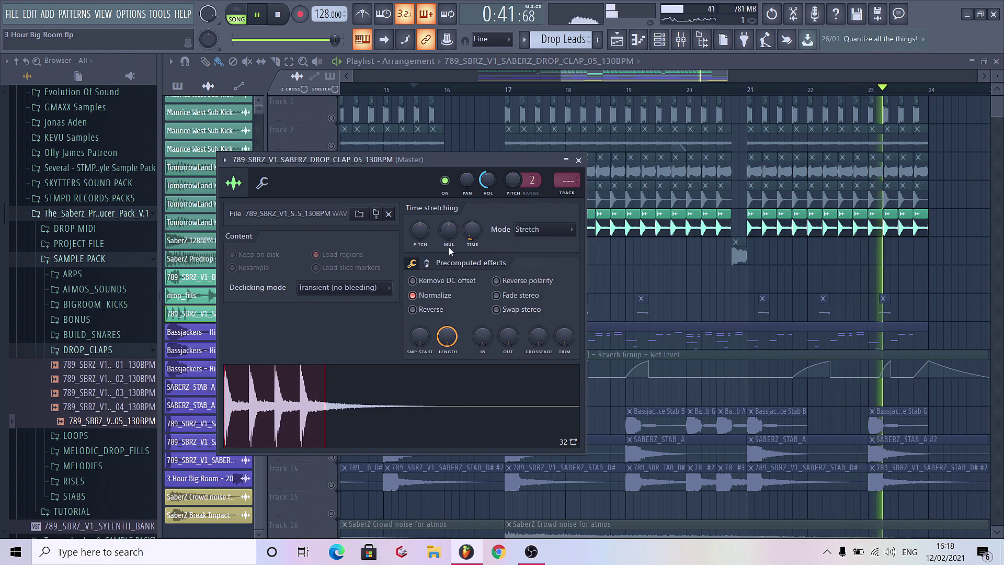
right_click(472, 230)
left_click(486, 248)
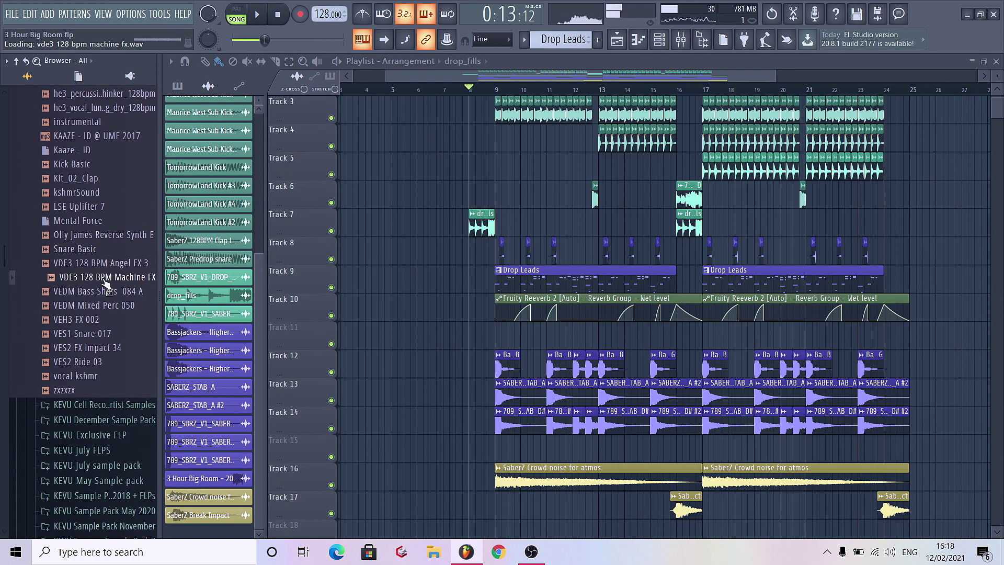
Step: Place the VDE3 128 BPM Angel FX 3 sample on track 18 at bar 9, copy it to bar 17 and check its channel settings
left_click_drag(105, 266, 557, 462)
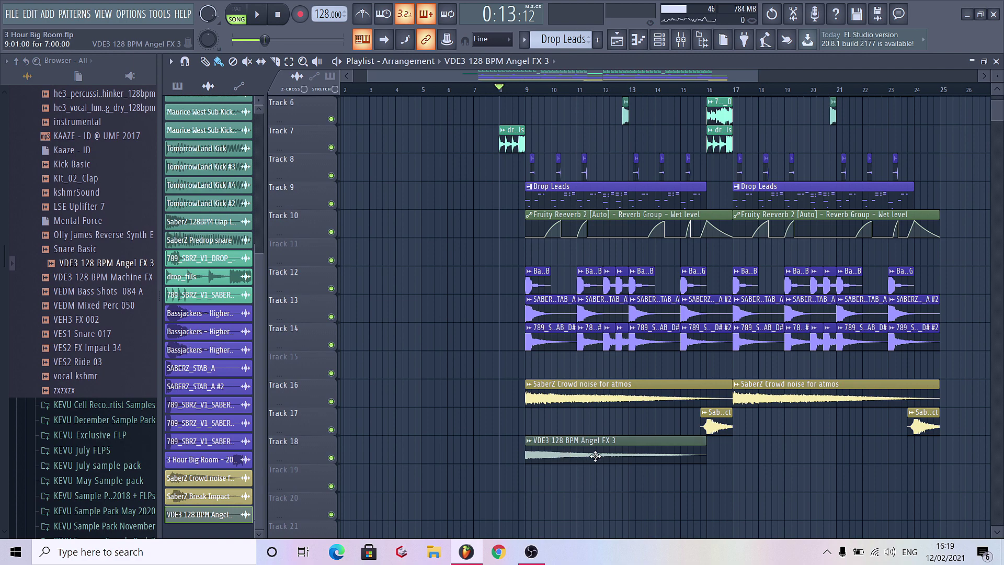
key("space")
left_click_drag(594, 456, 803, 456)
double_click(803, 455)
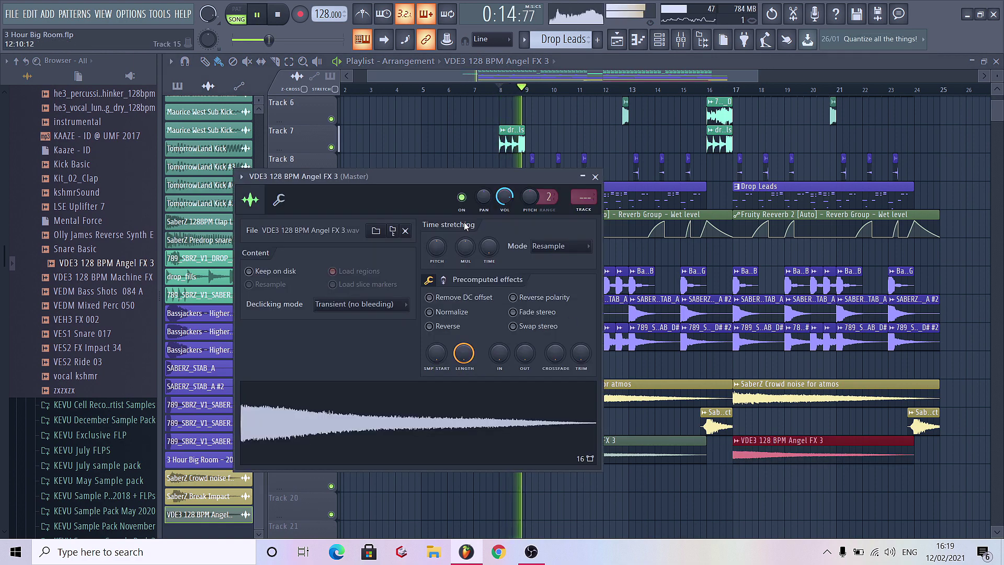
left_click(641, 477)
Step: Recolor the Angel FX 3 clips yellow like the crowd noise, and swap them onto track 17 with the break impacts on track 18
right_click(527, 384)
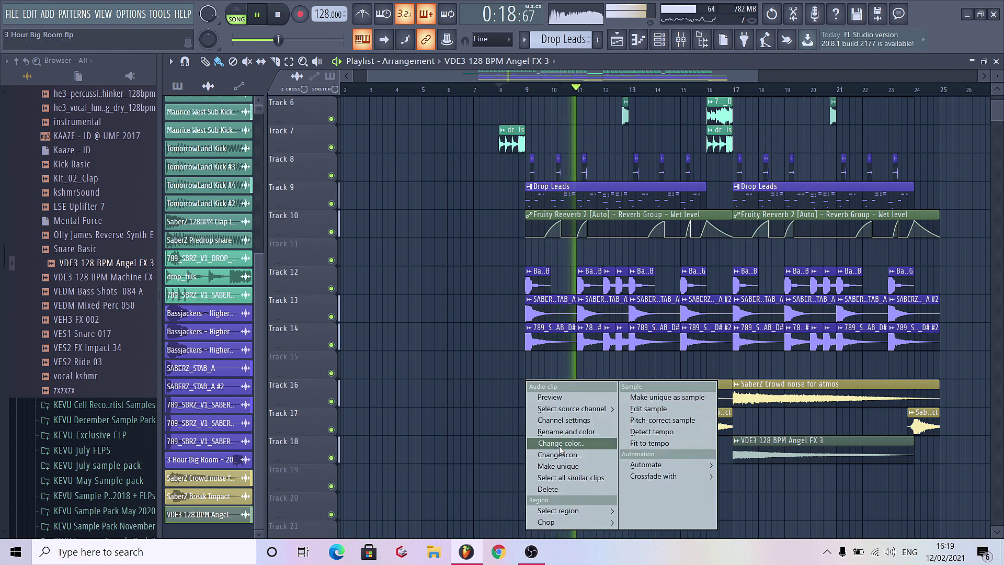
left_click(560, 444)
left_click(752, 303)
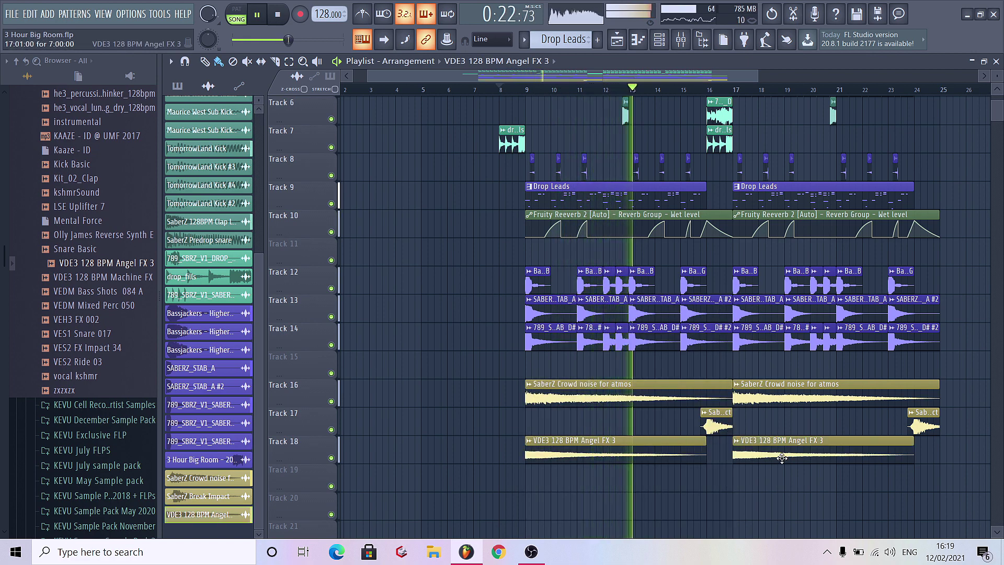
left_click_drag(681, 444, 726, 452)
left_click(652, 411)
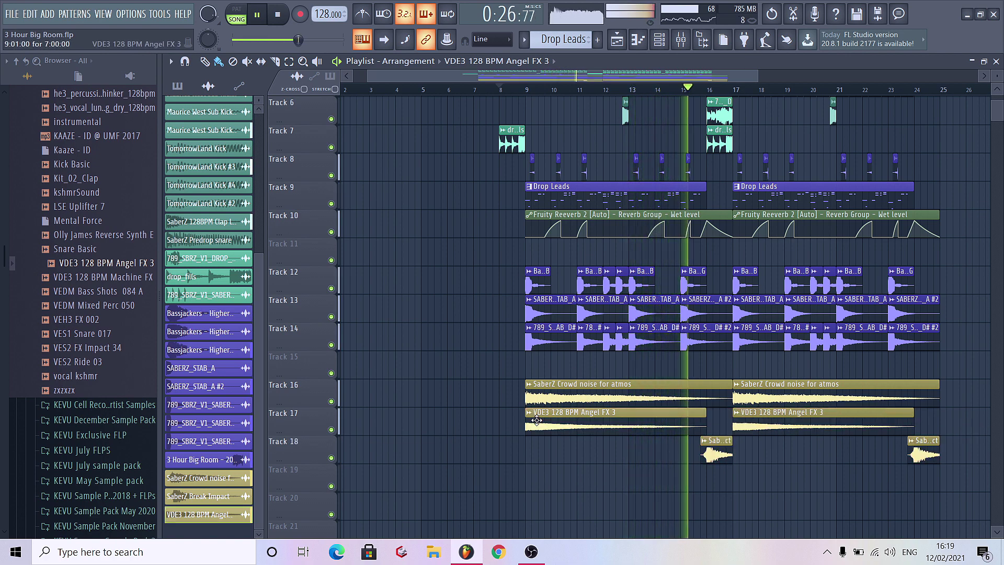
Step: Check the VDE3 128 BPM Angel FX 3 channel settings and listen through the transition into the second half at bar 17
double_click(651, 411)
key("Escape")
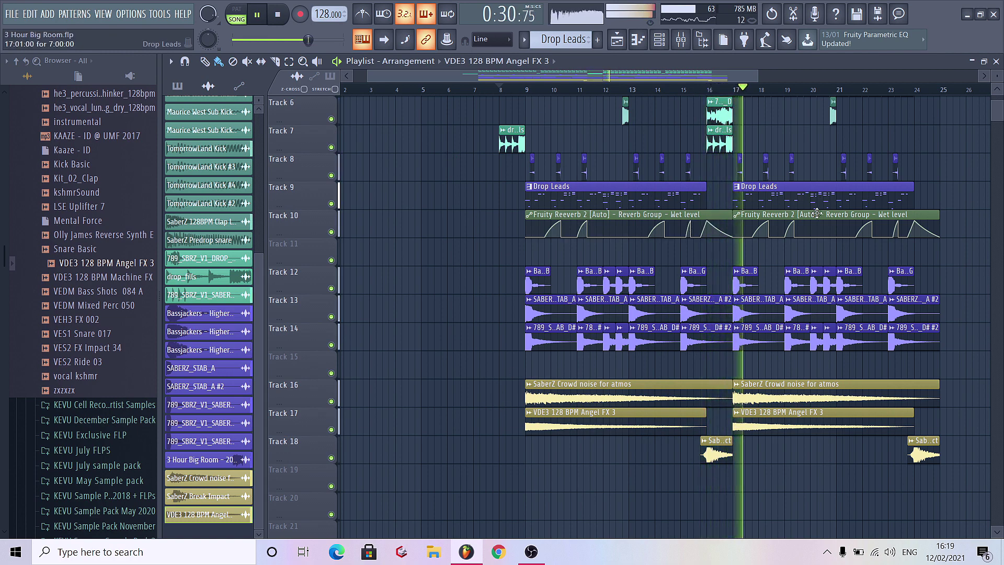
scroll(43, 293, "up", 5)
key("space")
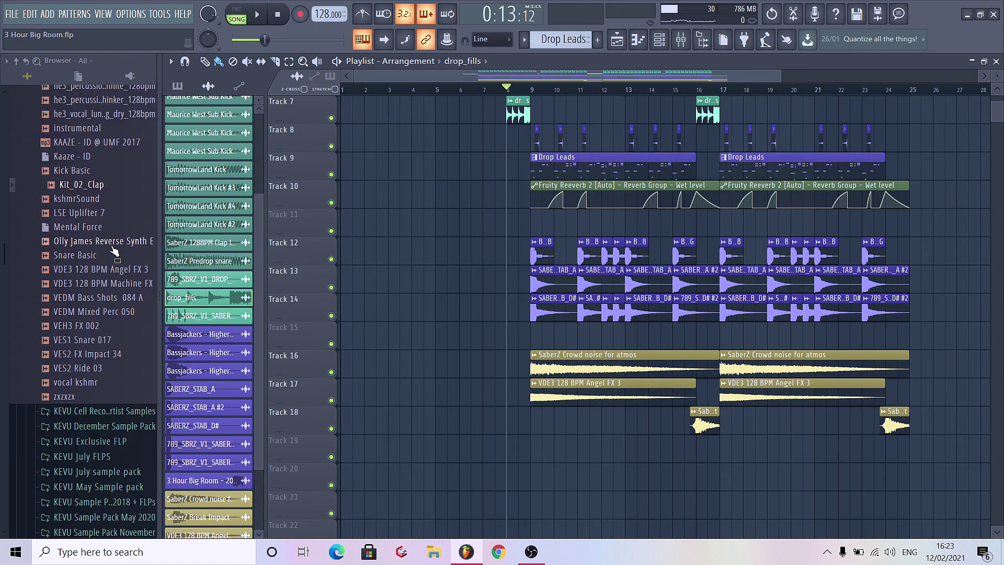
Step: Place the Olly James Reverse Synth E sample on track 19 around bar 16 and try the Reverse option on it
left_click_drag(687, 455, 692, 453)
double_click(695, 452)
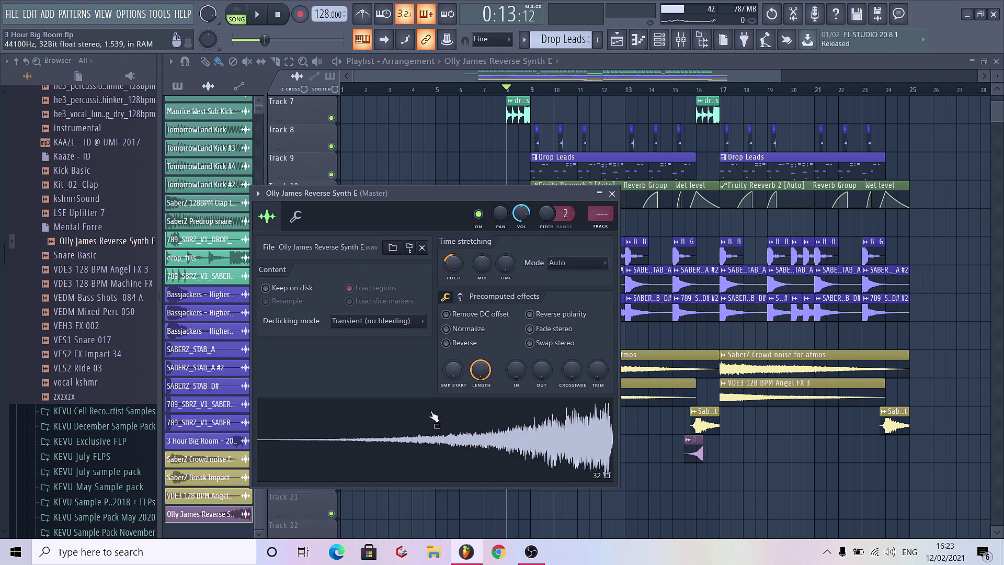
left_click(456, 345)
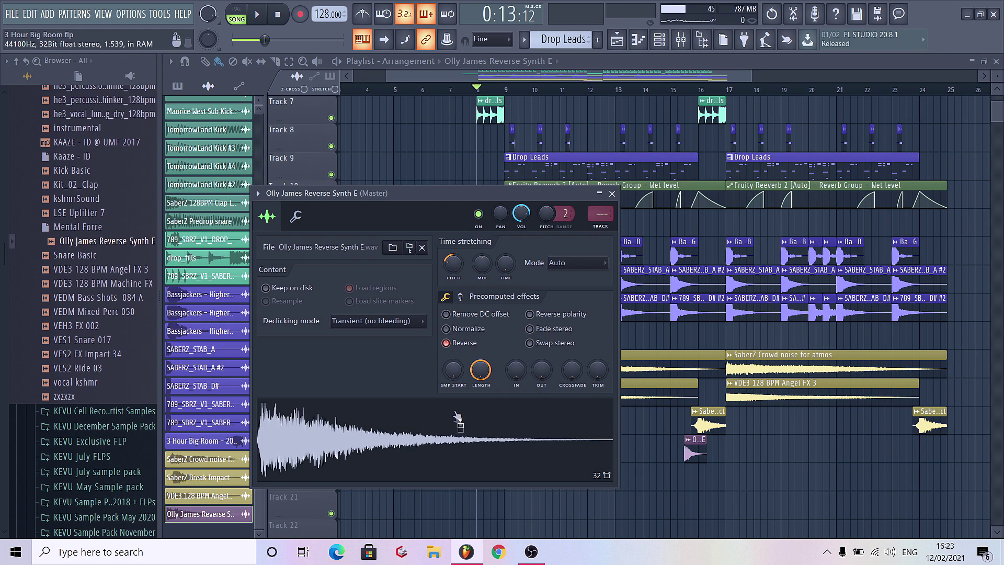
left_click(456, 343)
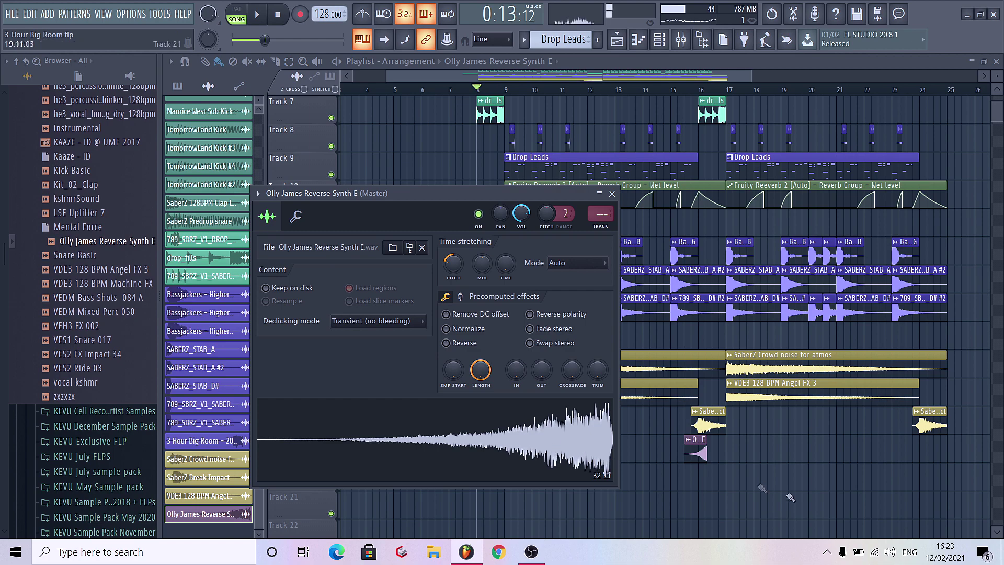
key("Escape")
Step: Move the Olly James Reverse Synth E clip to start at bar 16 and trim it to three beats
scroll(752, 460, "up", 6, "ctrl")
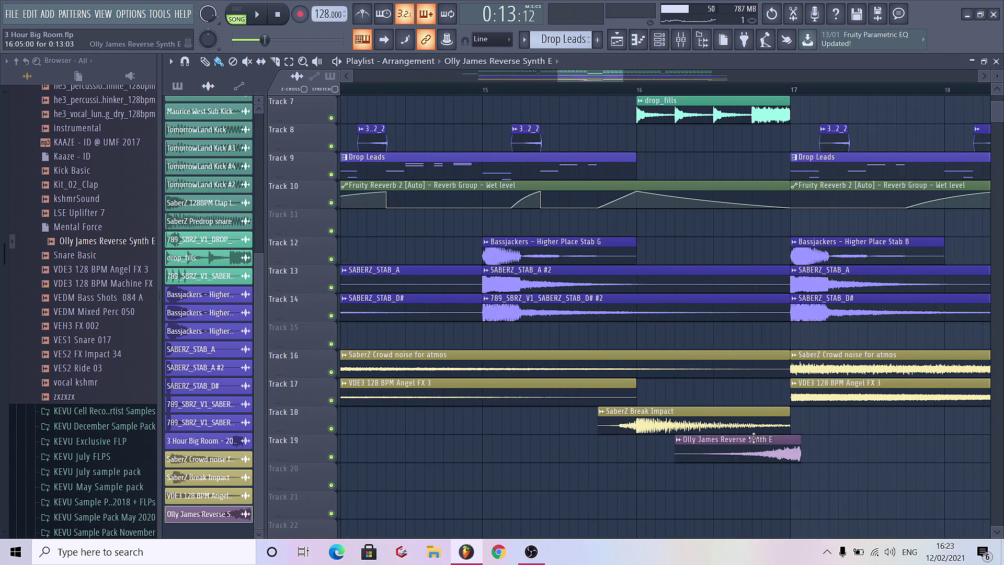
scroll(752, 437, "up", 1, "ctrl")
left_click_drag(753, 442, 724, 453)
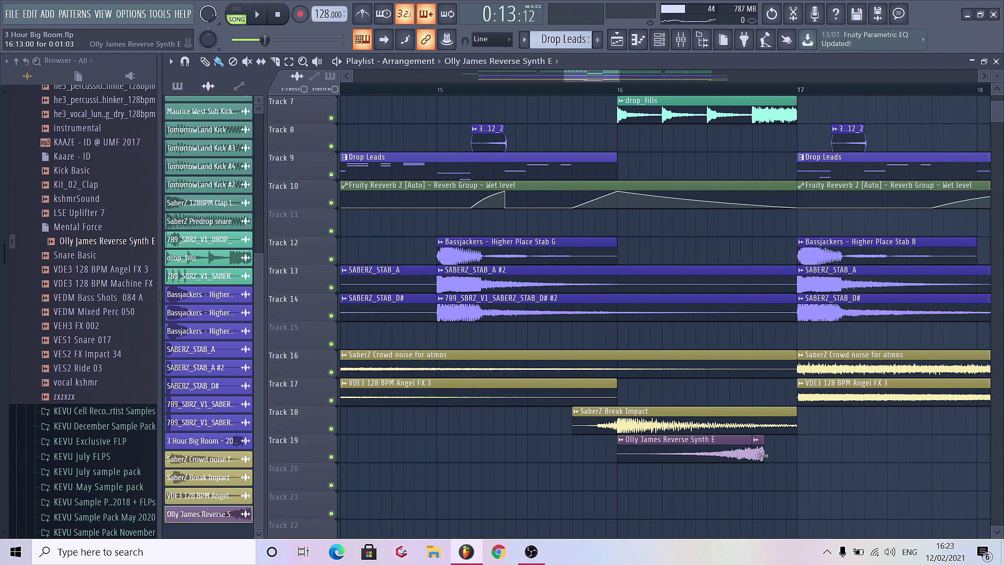
double_click(724, 451)
key("Escape")
key("space")
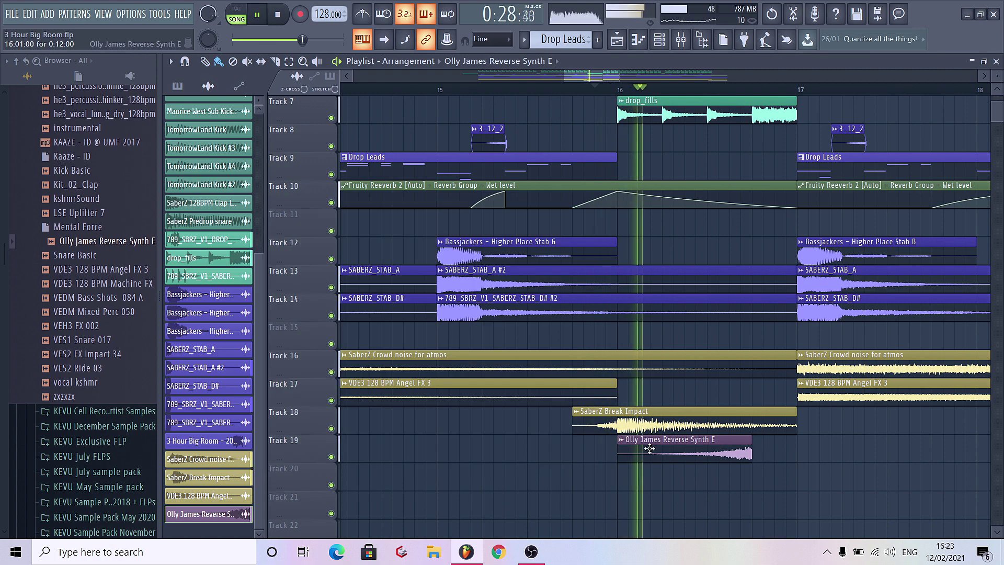
Step: Set the Olly James Reverse Synth E channel volume to 57% during playback
double_click(725, 450)
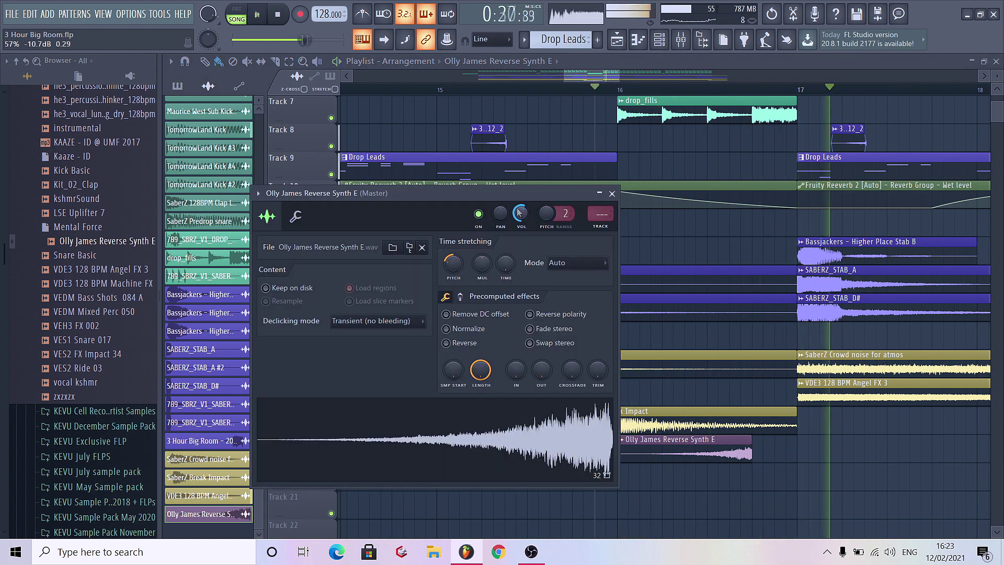
key("Escape")
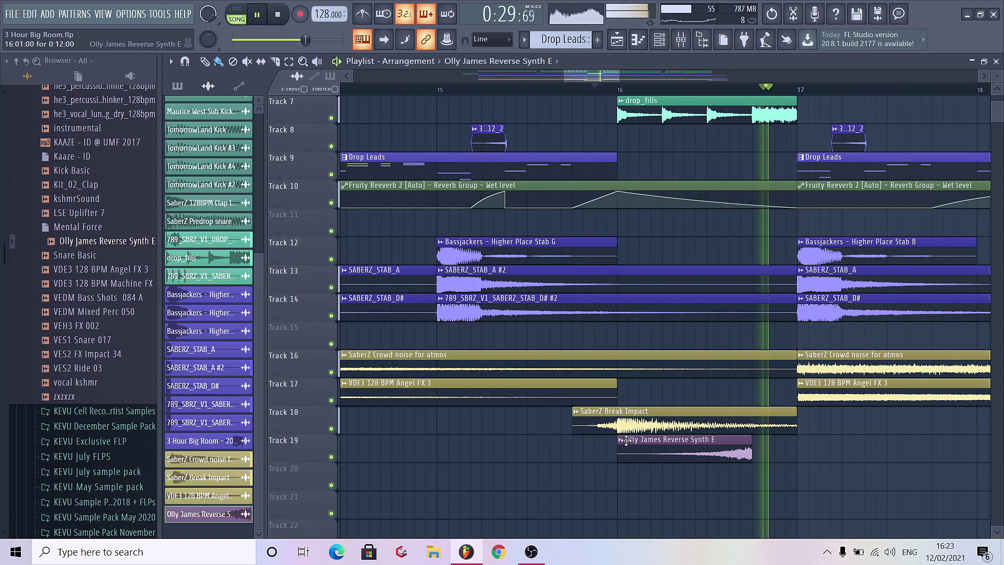
key("space")
Step: Recolor the Olly James Reverse Synth E clip blue like the stabs and move it onto track 12 at bar 16
right_click(622, 444)
left_click(648, 445)
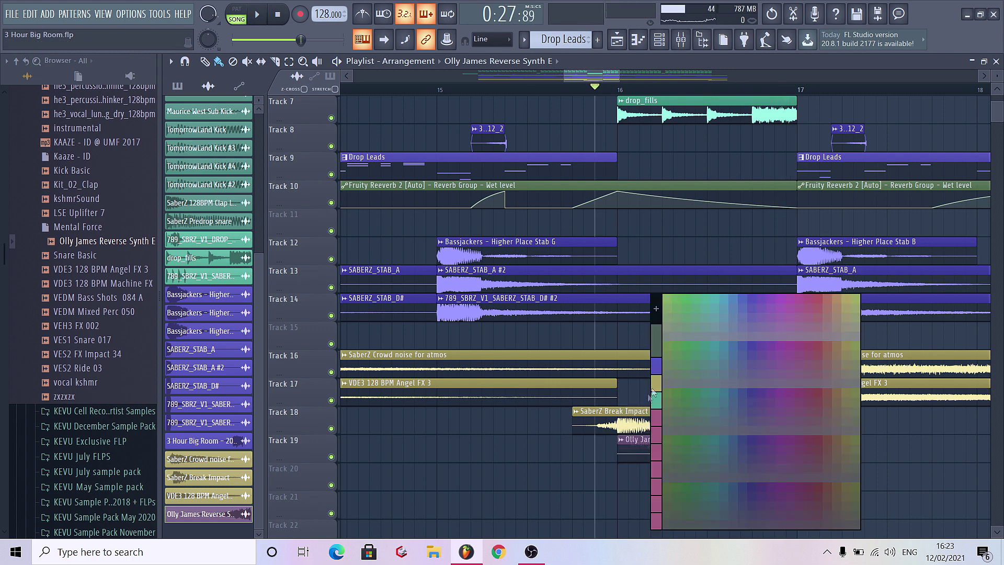
left_click(657, 367)
left_click_drag(648, 443, 648, 245)
Step: Move Olly James Reverse Synth E above the SaberZ crowd noise in the clip list and play the drop fill transition
key("space")
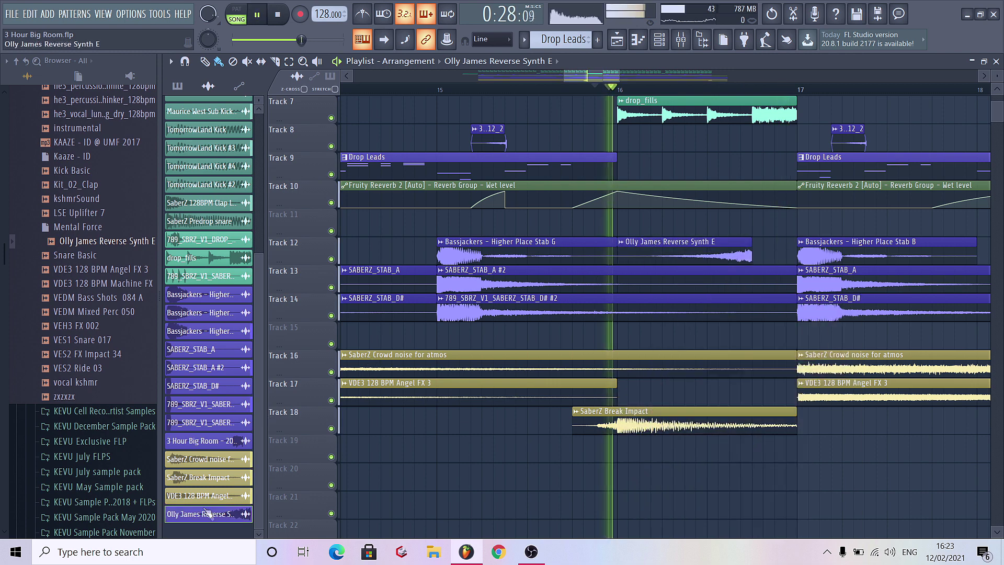
left_click_drag(198, 514, 204, 451)
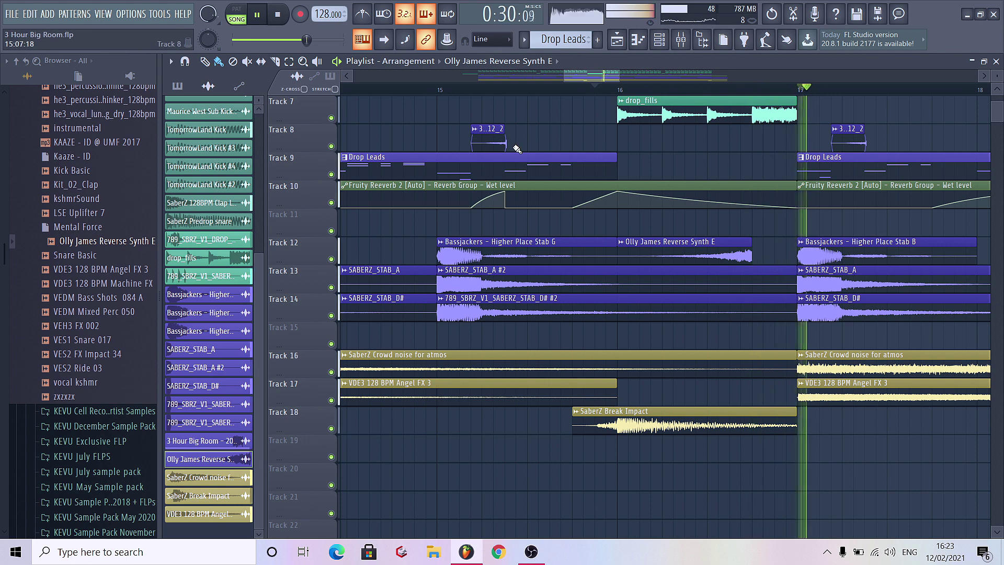
key("space")
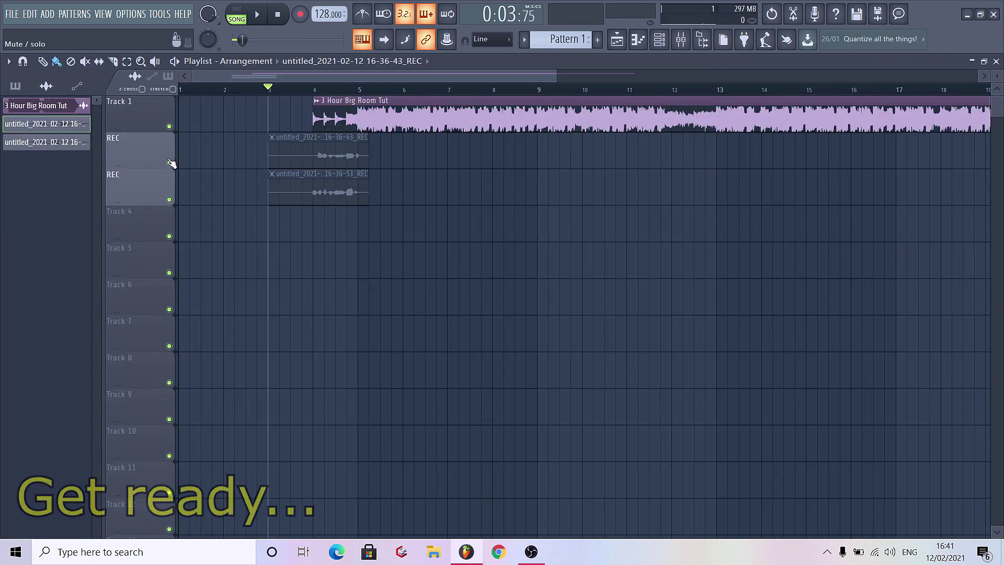
Step: In the vocal project, solo and play each of the two recorded vocal takes from bar 4
left_click(316, 90)
key("space")
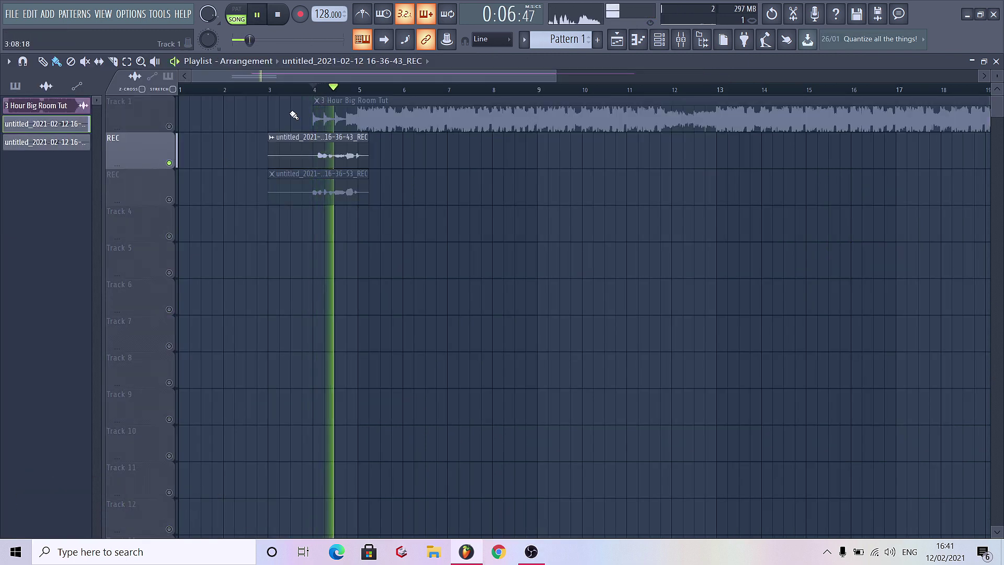
key("space")
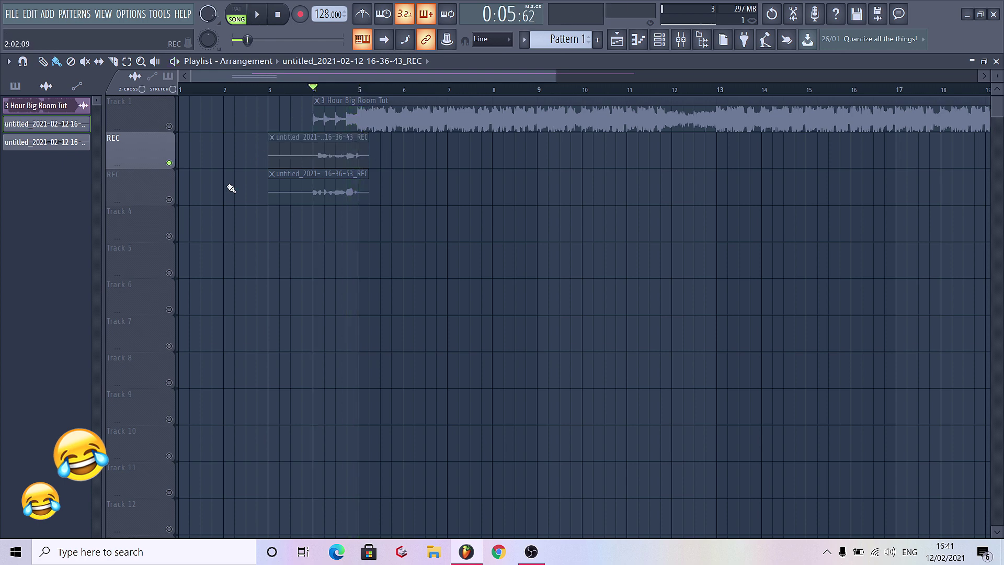
left_click(154, 200)
key("space")
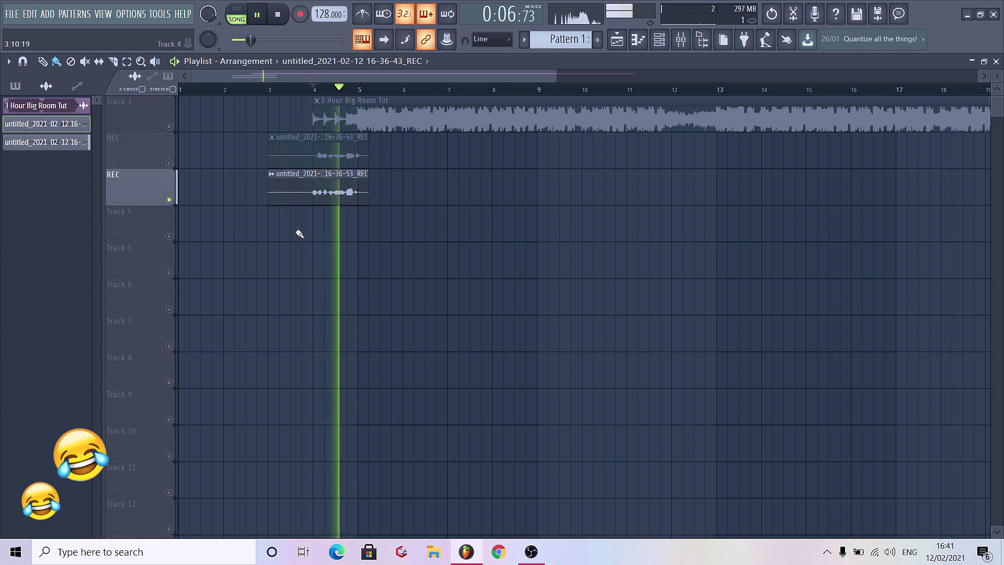
key("space")
Step: Solo track 1, re-enable all tracks and unmute the recorded vocal takes while playing them with the song
left_click(169, 126)
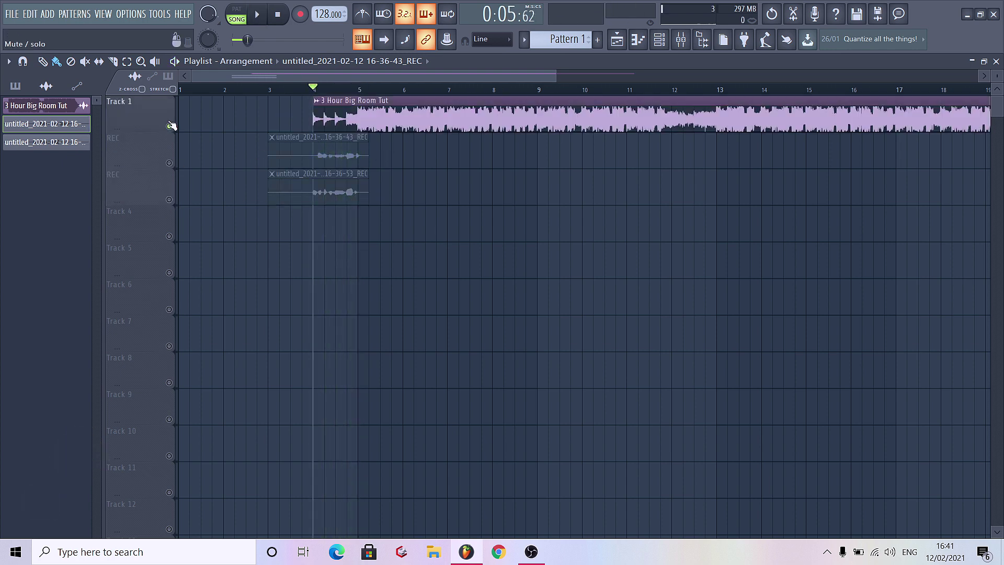
key("space")
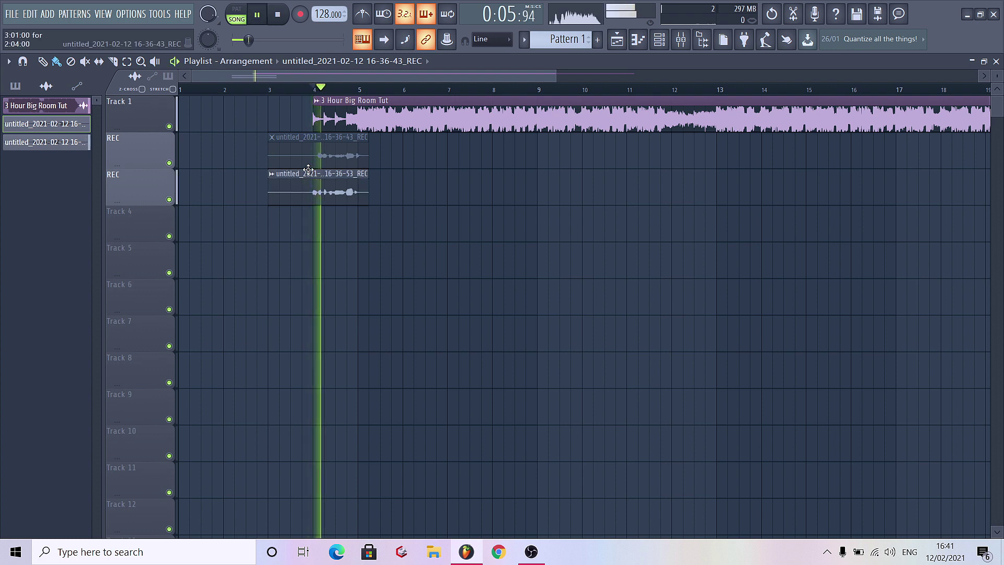
left_click(327, 193)
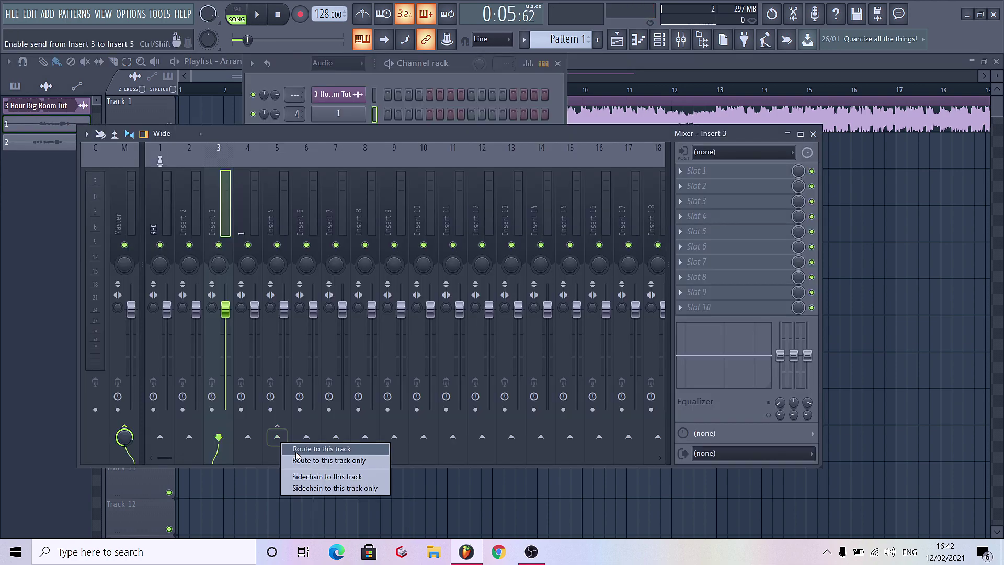
Step: Route mixer insert 3 only to insert 5 and load Vocodex in insert 5's first effect slot
left_click(300, 461)
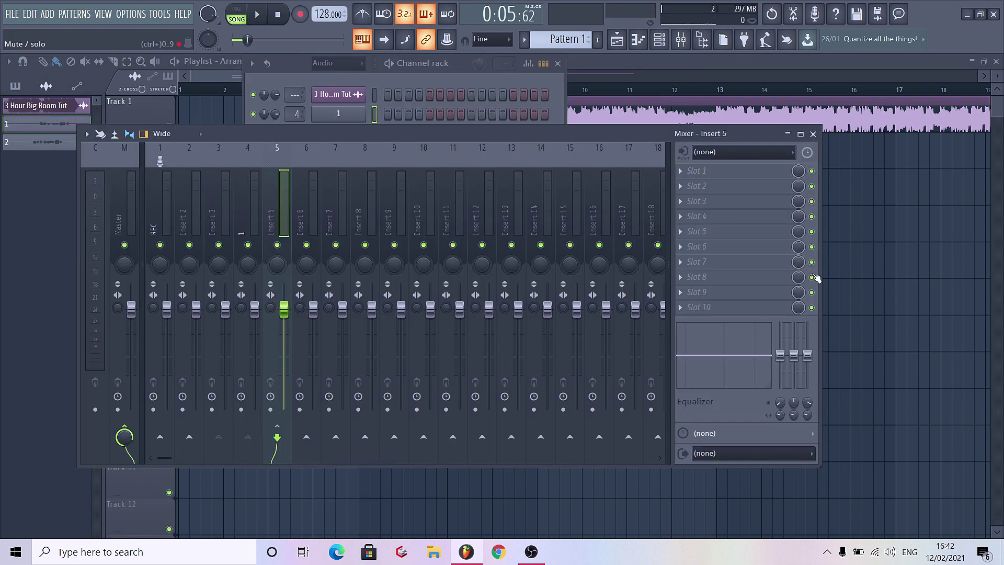
left_click(732, 277)
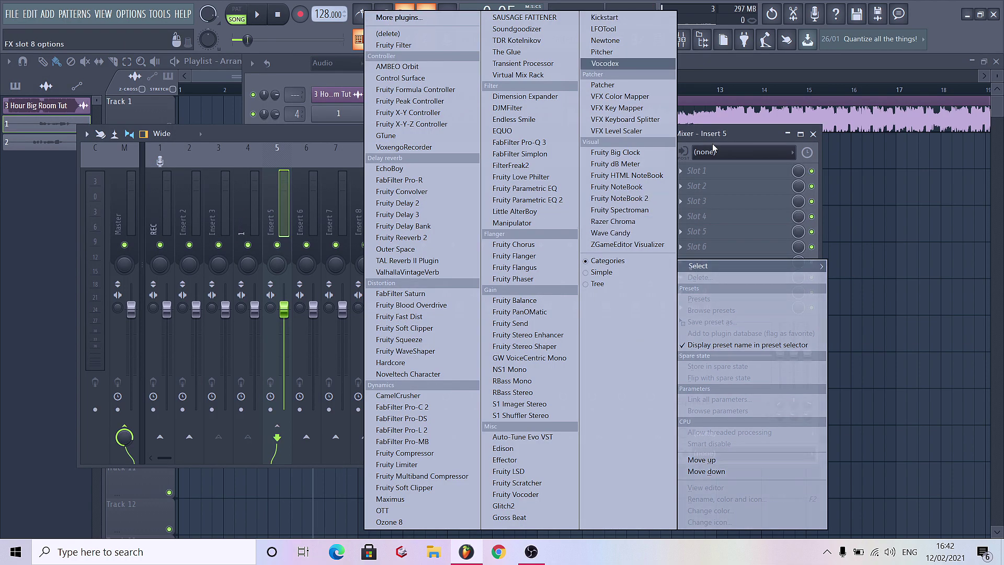
left_click(713, 170)
left_click(616, 64)
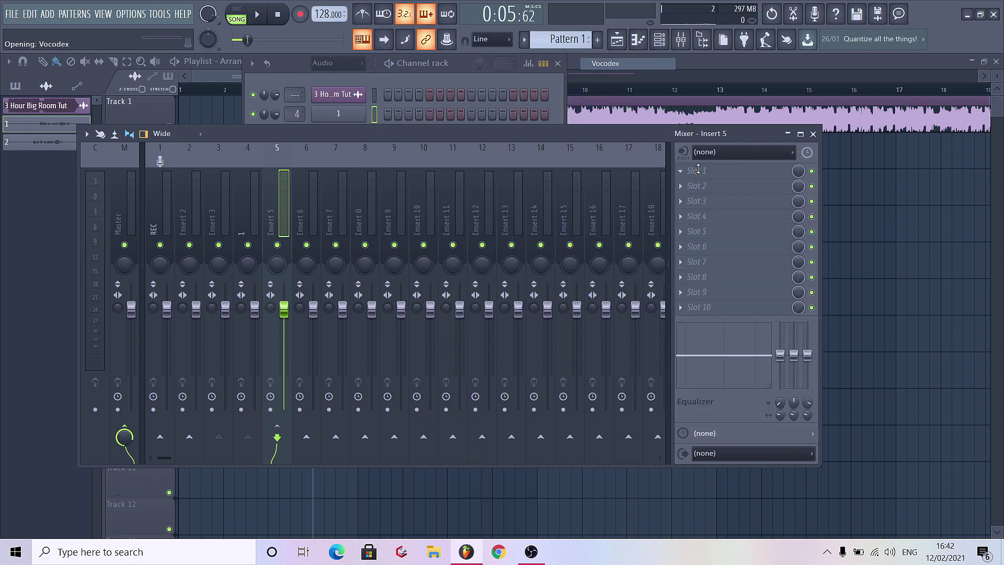
key("Escape")
key("Escape")
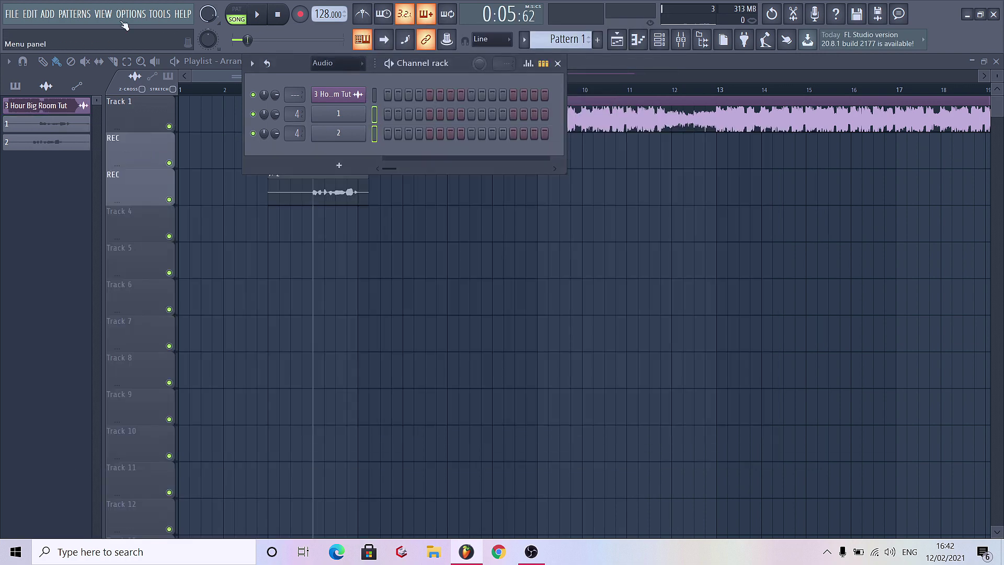
Step: Add a Sylenth1 channel and load the custom bank 789_SBRZ_V1_SYLENTH_BANK
left_click(47, 14)
left_click(189, 489)
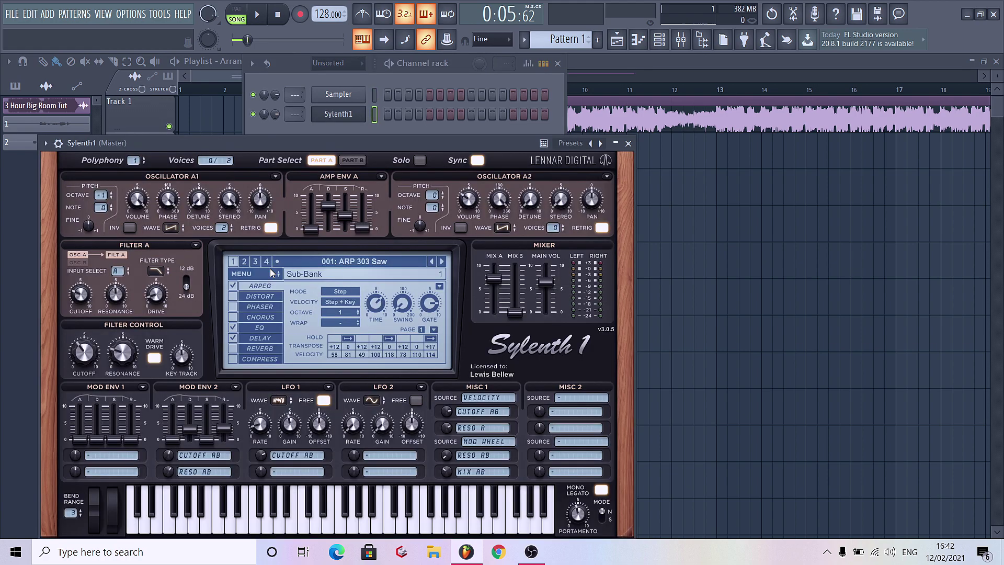
left_click(269, 276)
mouse_move(282, 297)
mouse_move(413, 298)
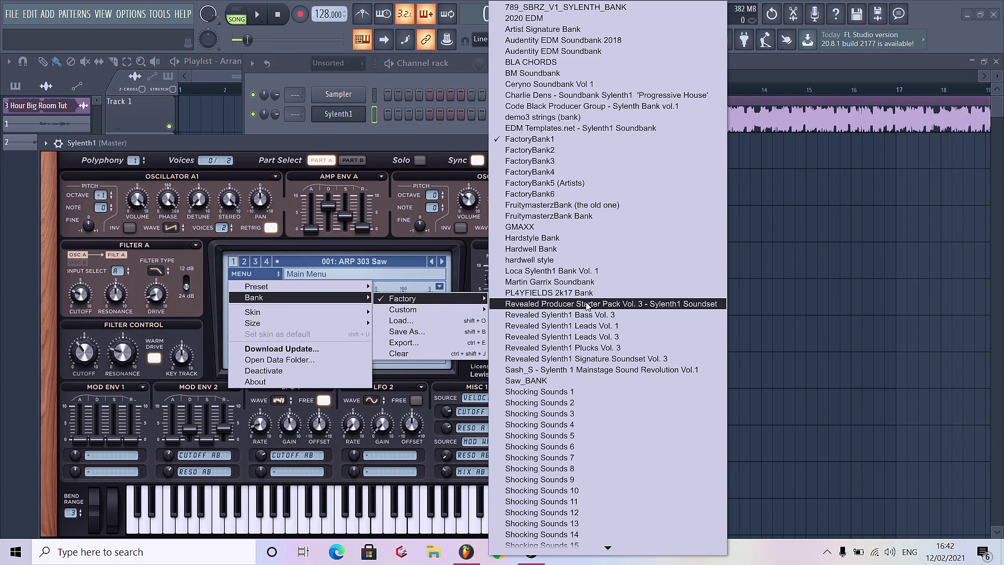
left_click(538, 7)
Step: Choose the Sylenth1 preset 015: SaberZ Trance Saw, play a note to test it, and close the synth
left_click(371, 261)
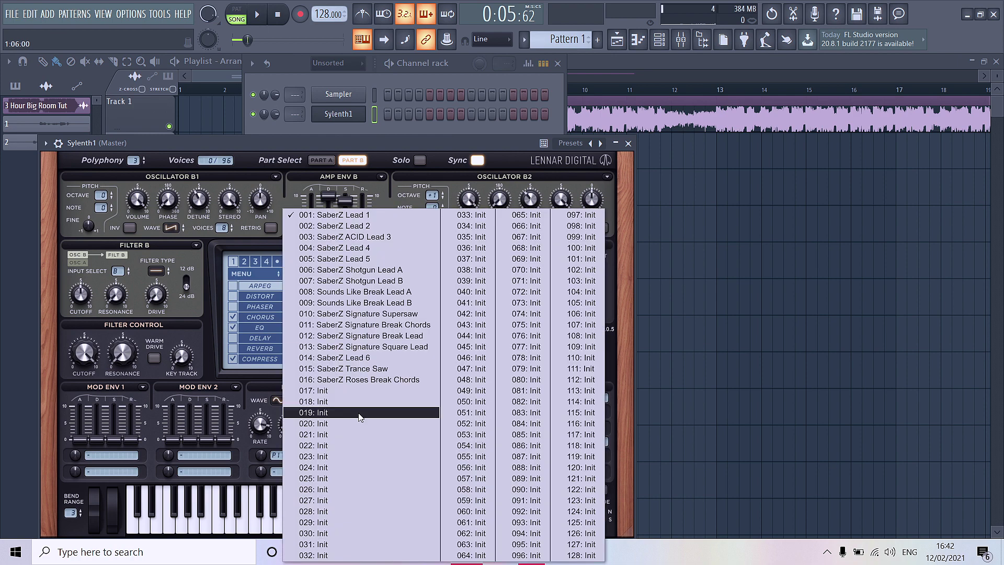
left_click(353, 368)
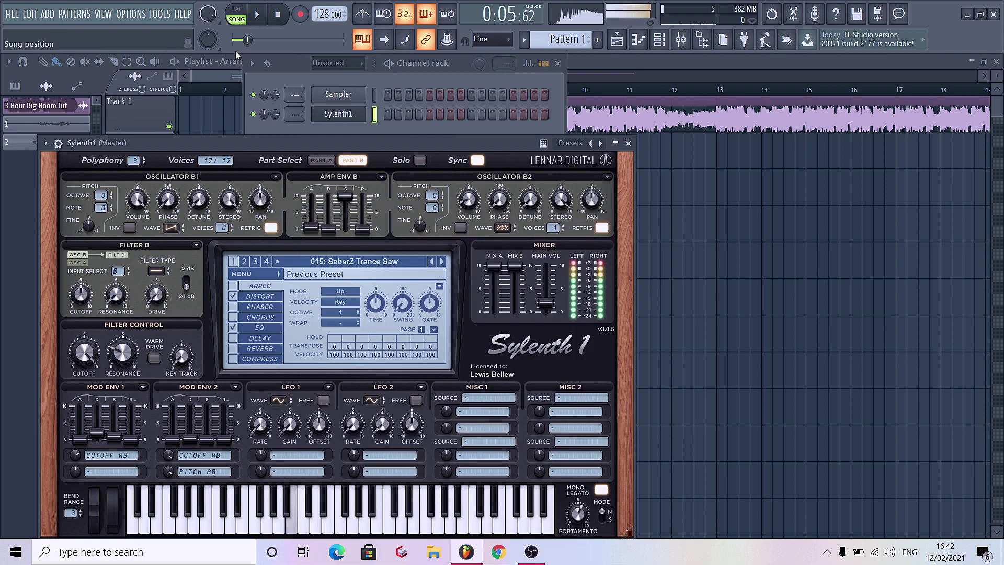
left_click(628, 142)
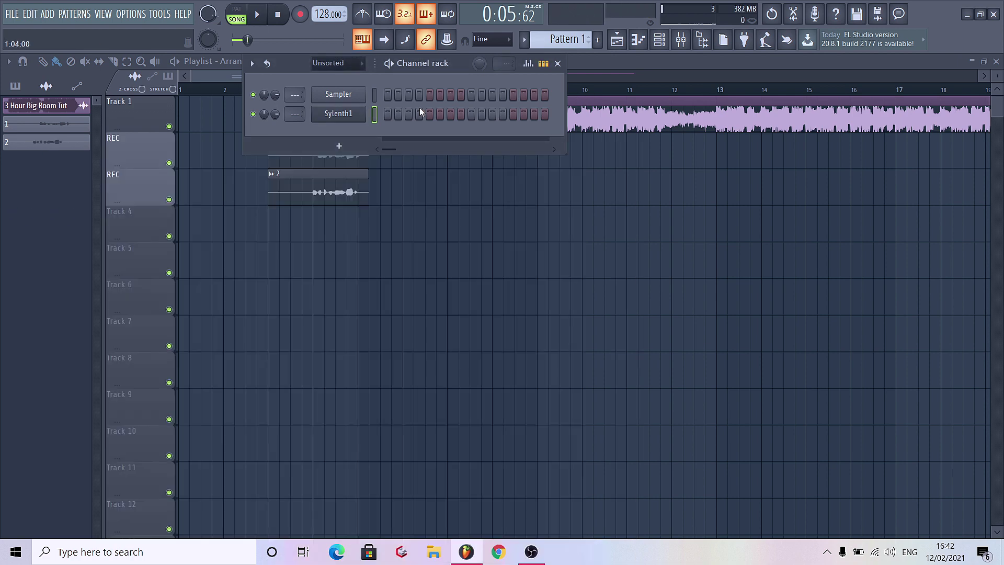
Step: Rename the Sylenth1 channel to Carry and assign it to mixer insert 3
right_click(361, 112)
left_click(413, 136)
type("Car")
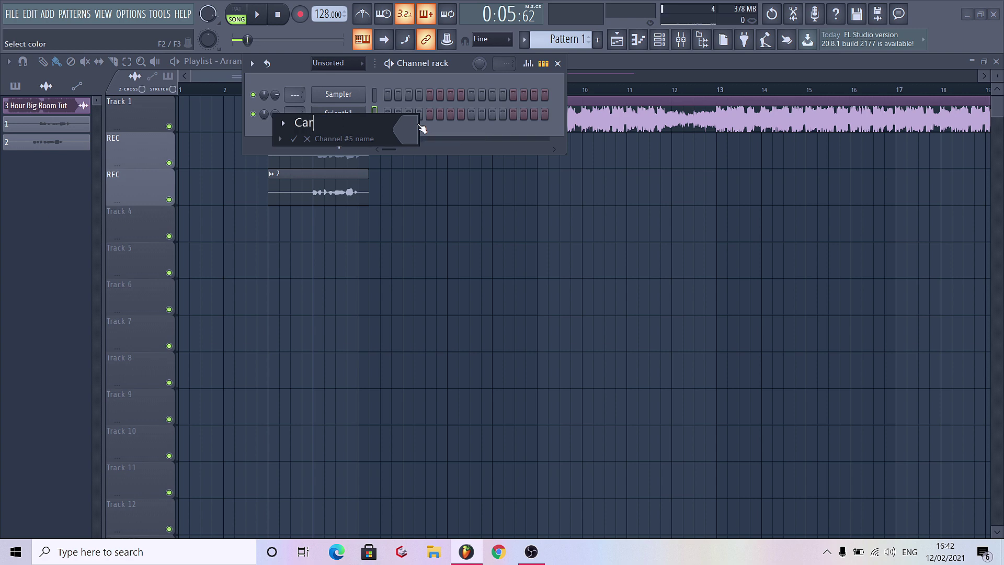
type("ry")
key("Return")
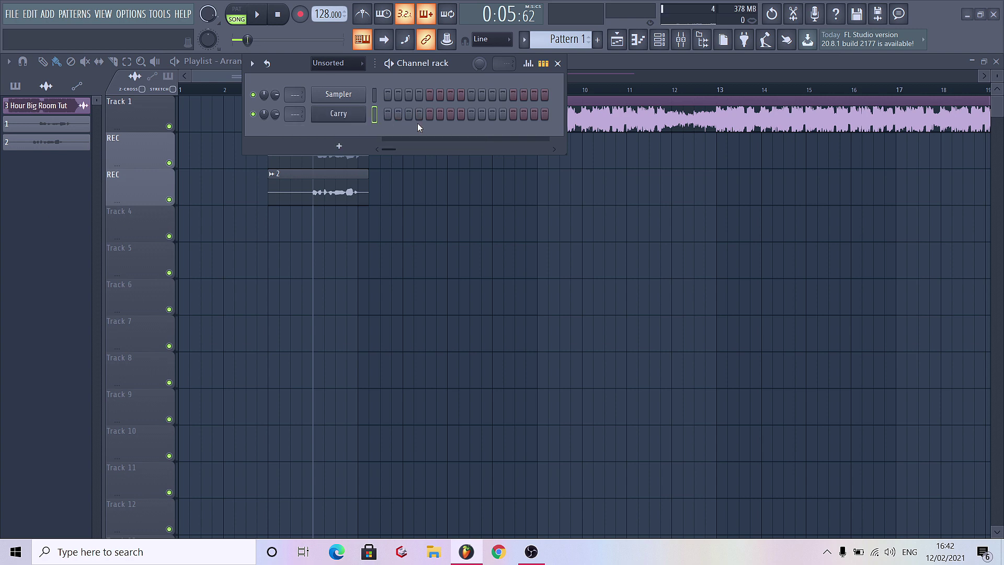
left_click(679, 42)
key("ctrl+l")
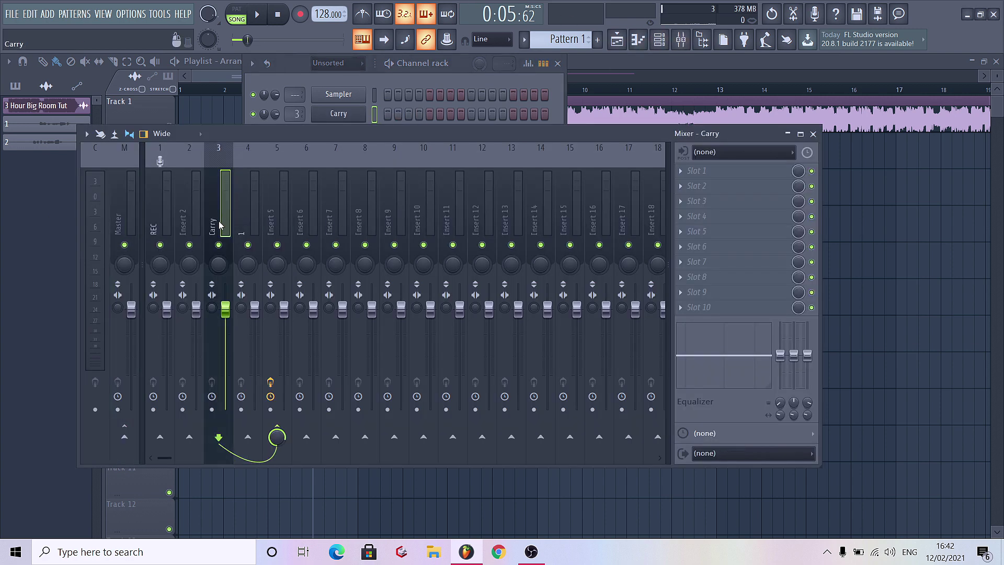
Step: Set mixer insert 5 apart from its neighbouring tracks and set its Vocodex modulator input to 2 and carrier input to 1
left_click(286, 217)
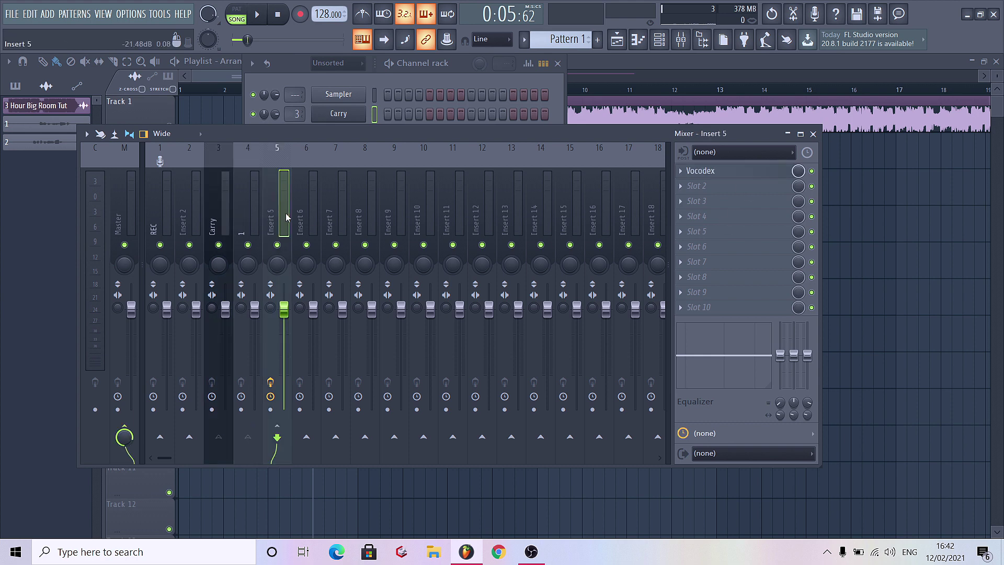
right_click(271, 213)
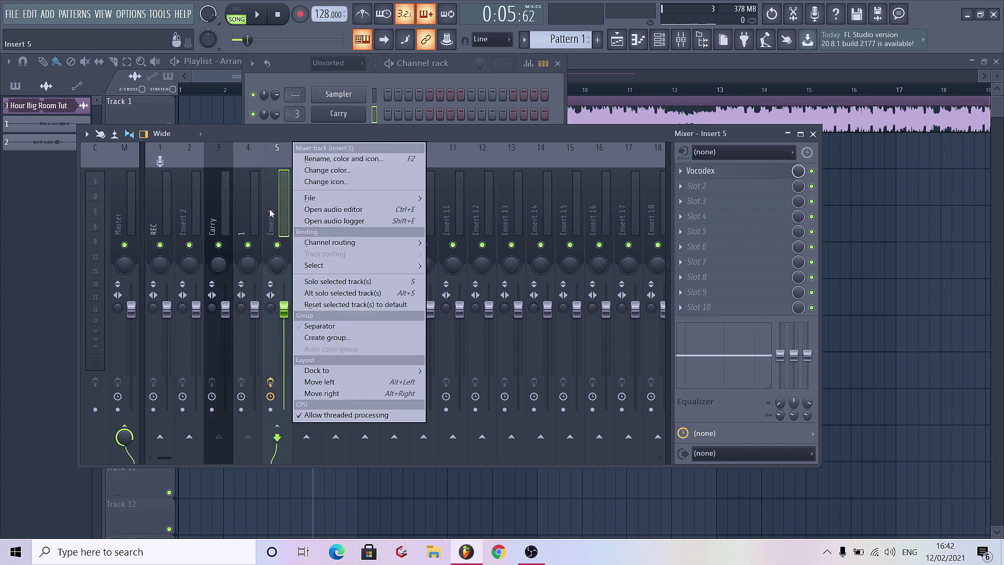
left_click(317, 336)
left_click(763, 171)
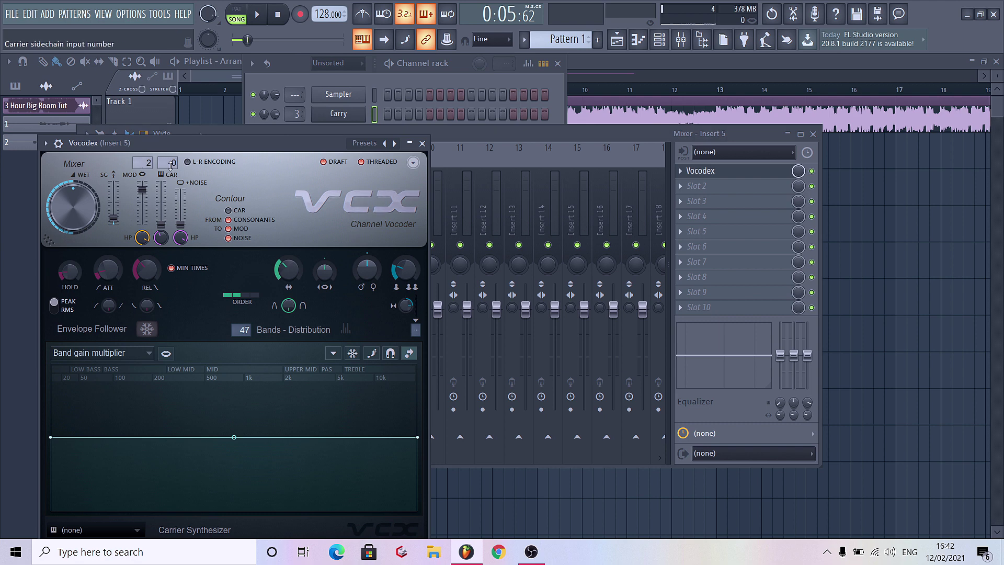
left_click(512, 494)
Step: Play back the vocal take and give the Carry channel a two-beat B3 note at the start of Pattern 1
key("space")
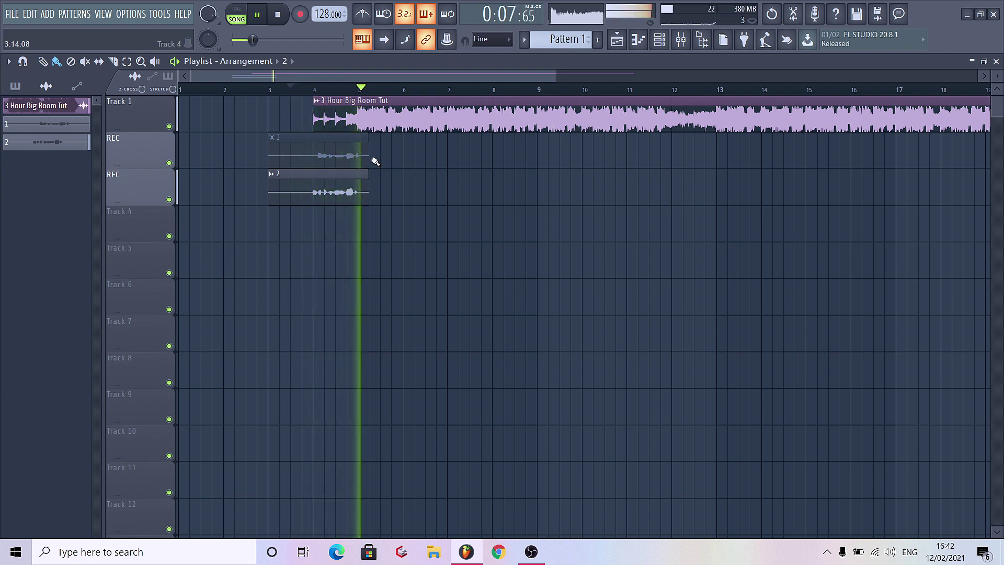
key("space")
left_click(332, 260)
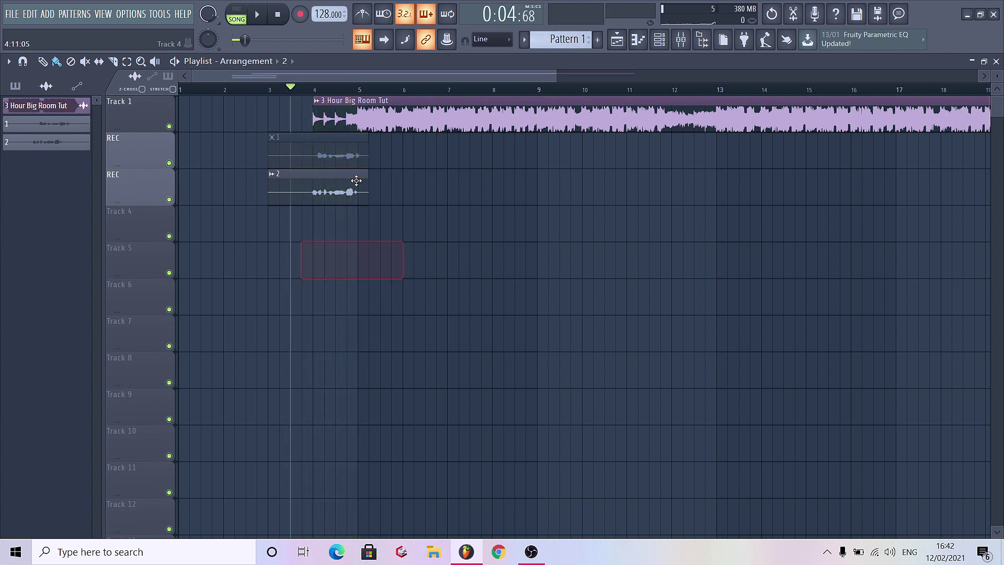
double_click(331, 260)
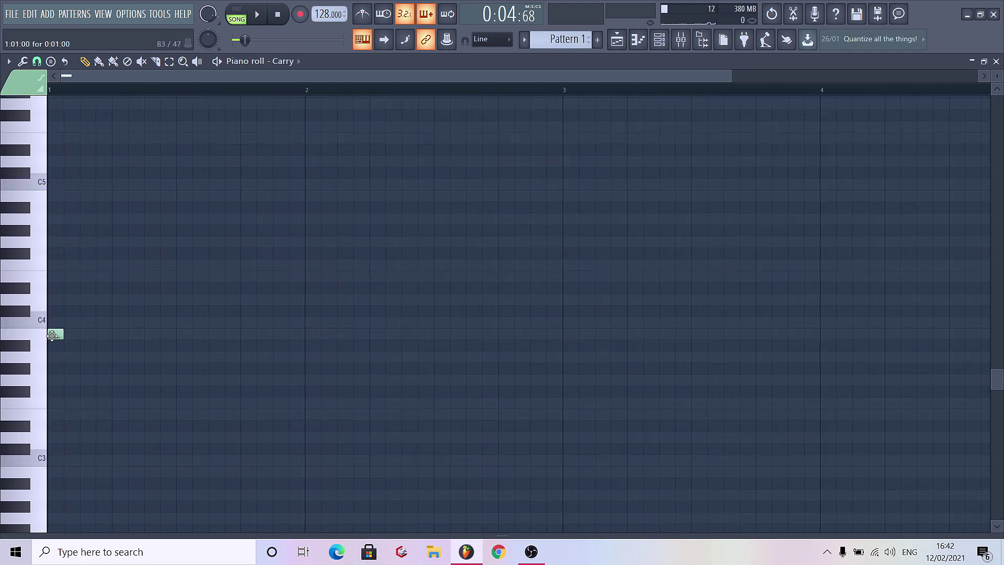
key("space")
key("space")
key("space")
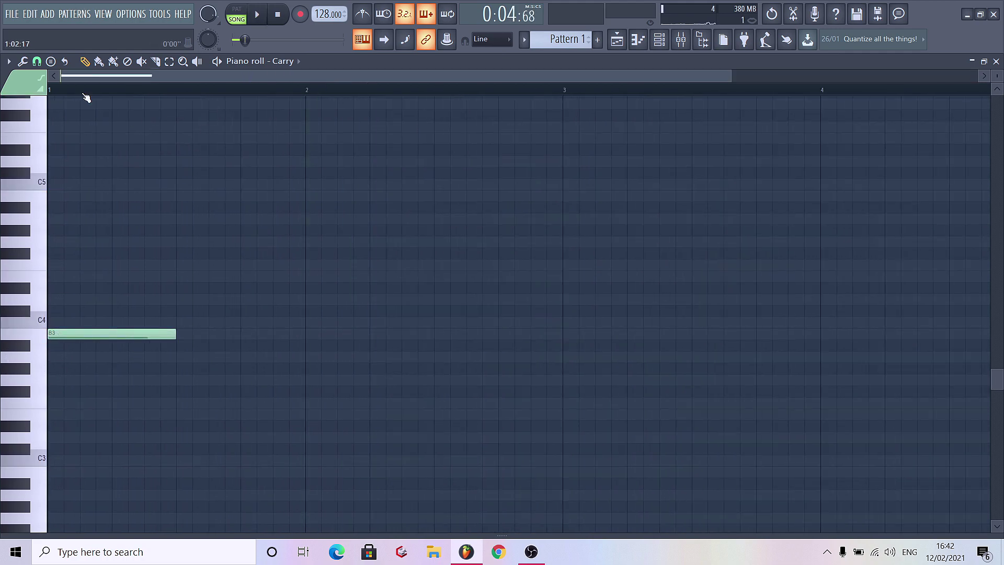
key("space")
Step: Place Pattern 1 on playlist Track 4 at bar 3 and move its B3 note to the start of the pattern's bar 2
key("F5")
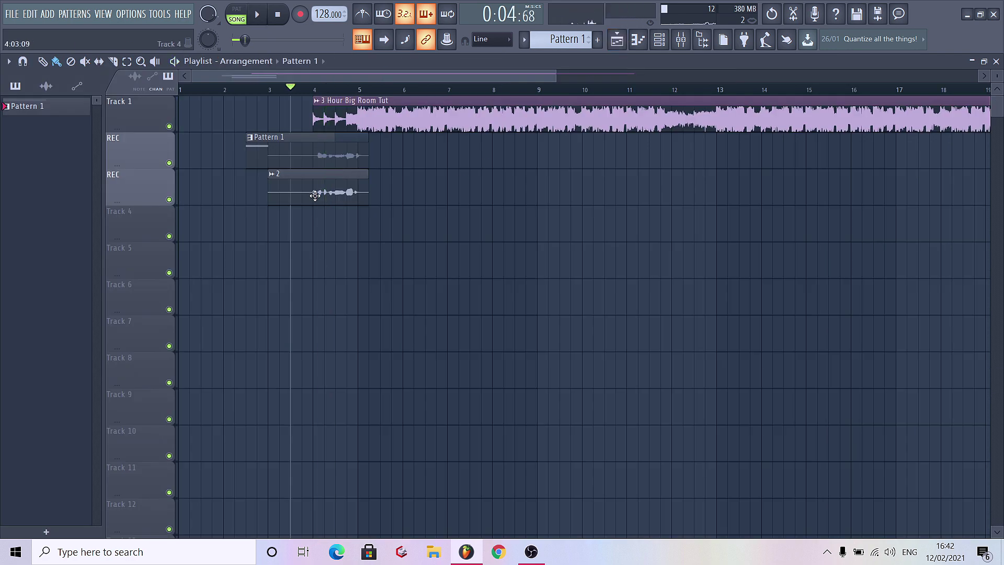
left_click_drag(262, 154, 290, 210)
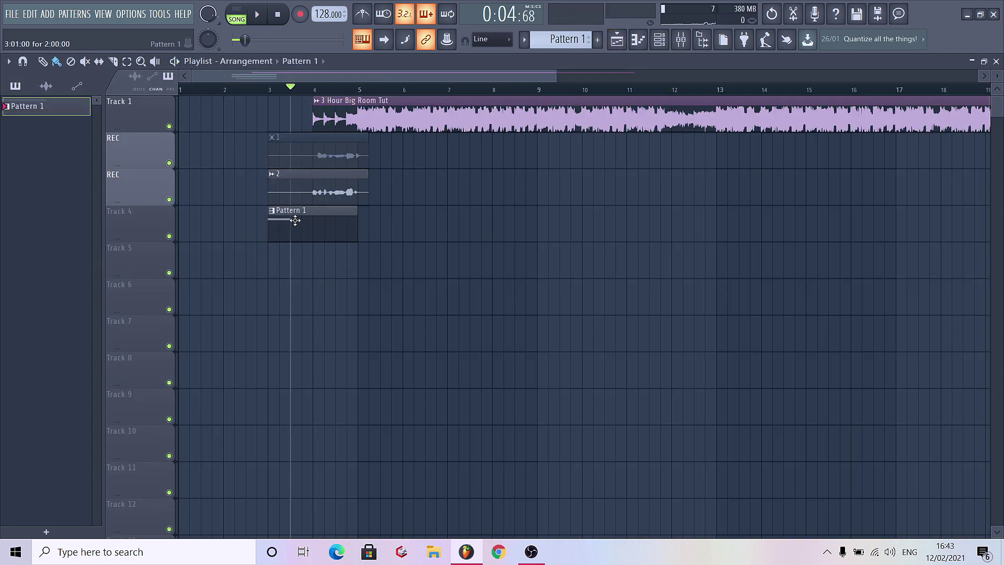
double_click(301, 227)
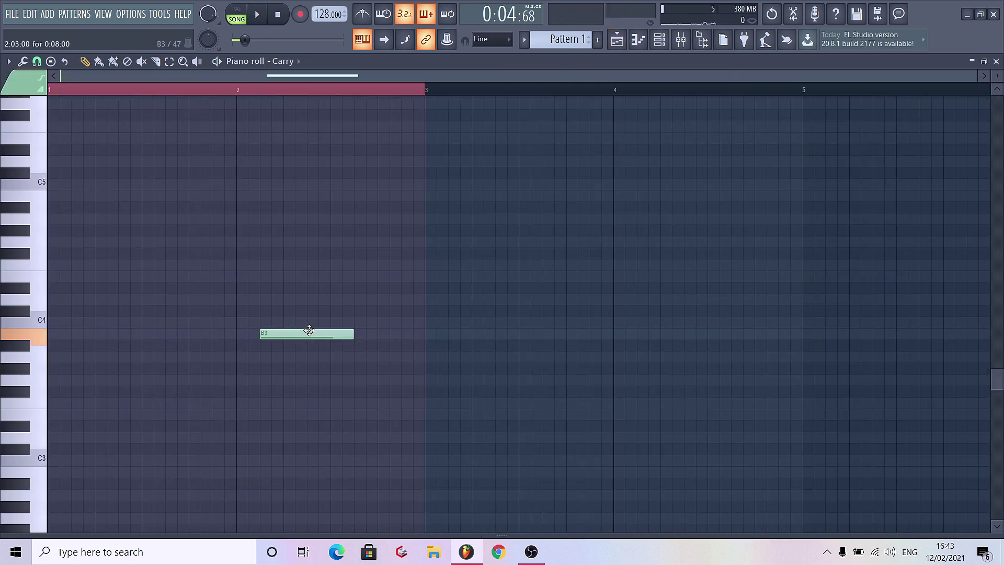
key("space")
Step: Try a descending B3, E3, B2 line in the pattern's bar 2, testing D3 and F#3 for the middle note
scroll(321, 352, "down", 3)
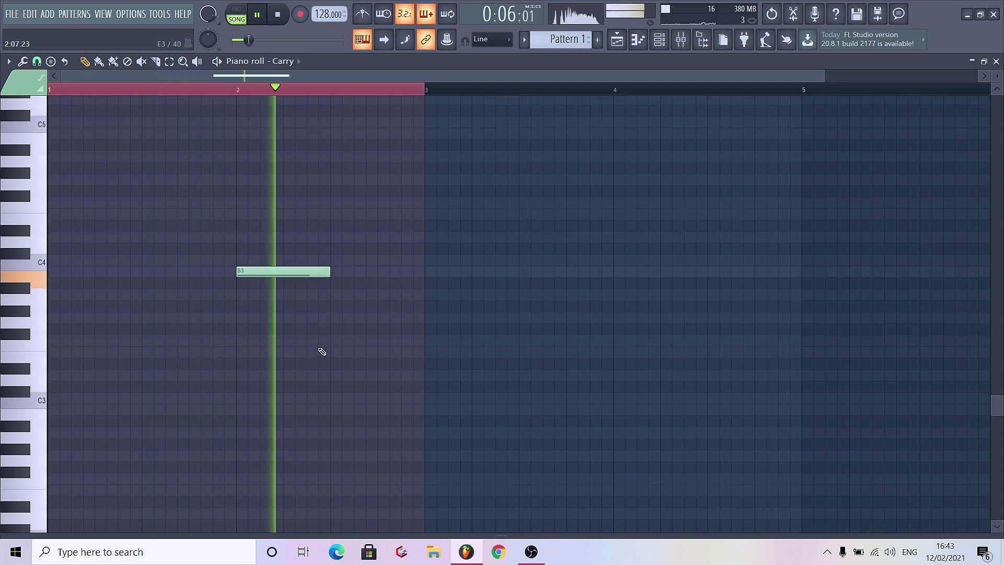
key("space")
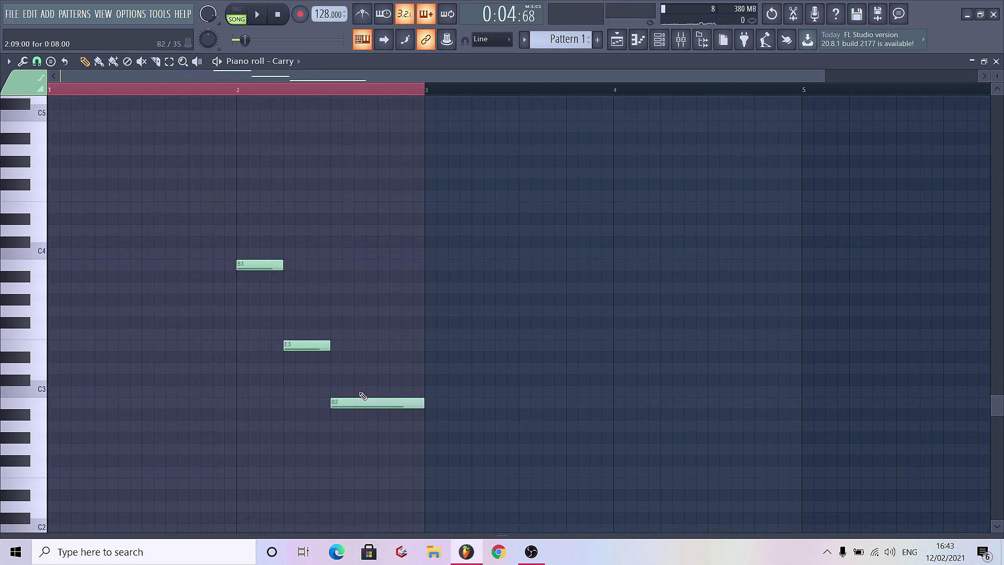
key("space")
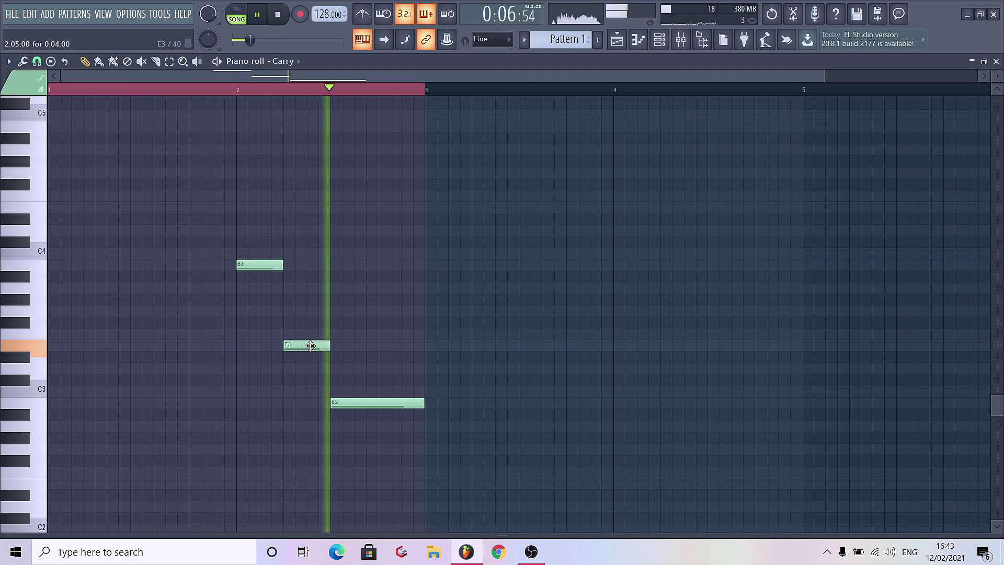
left_click_drag(310, 345, 309, 367)
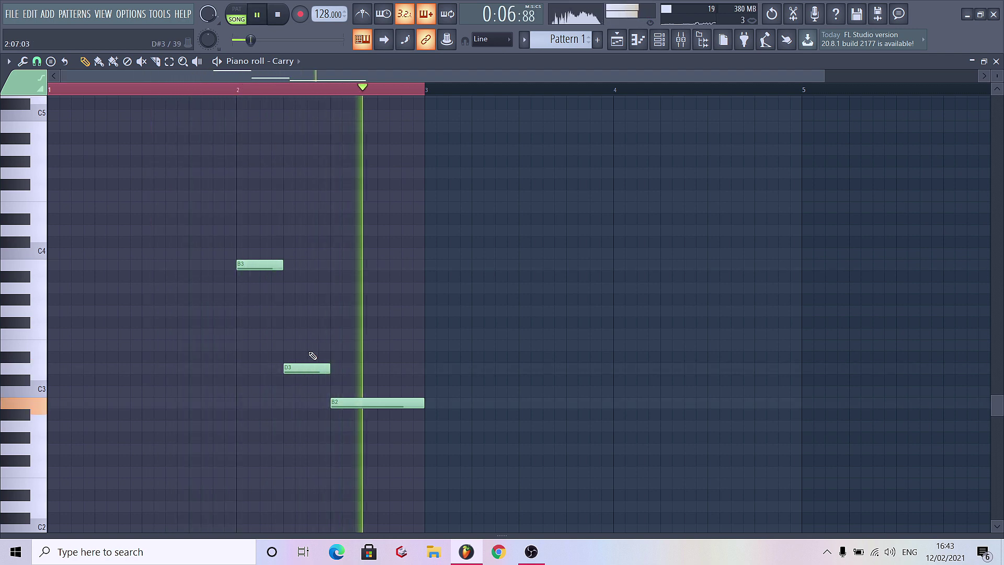
left_click_drag(309, 368, 308, 323)
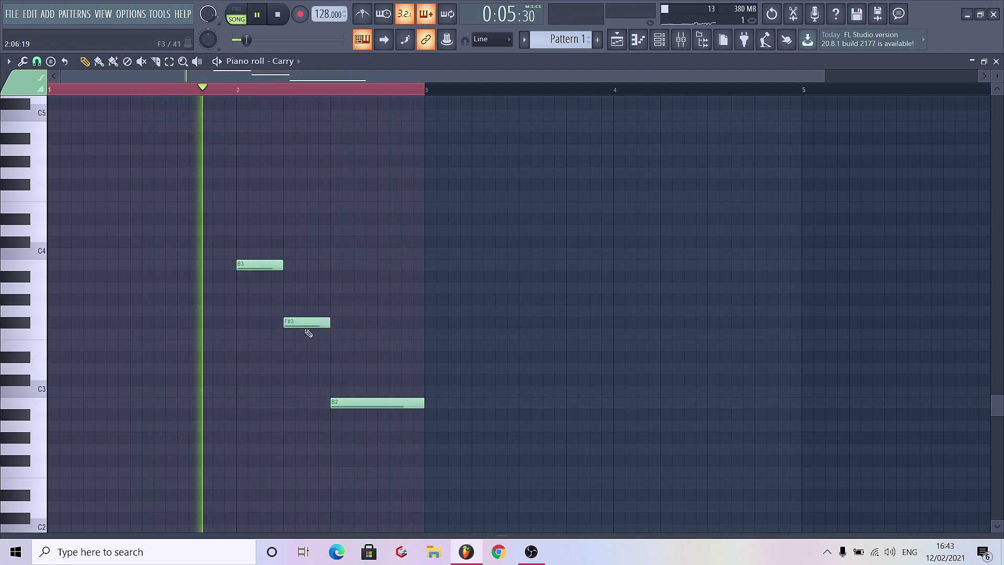
key("space")
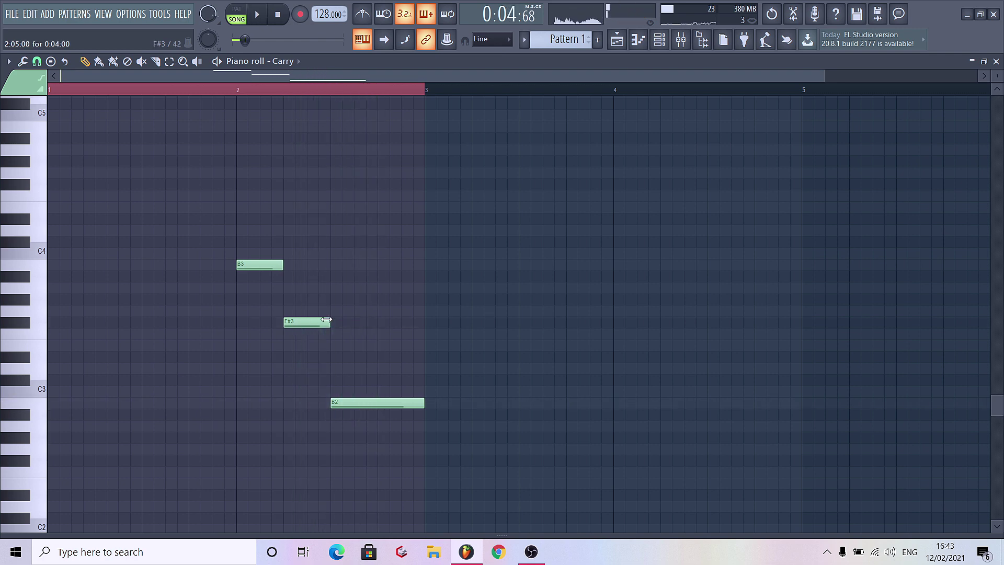
Step: Replace the Carry line with a single B2 note filling the pattern's bar 2 and play it
key("space")
left_click(316, 369)
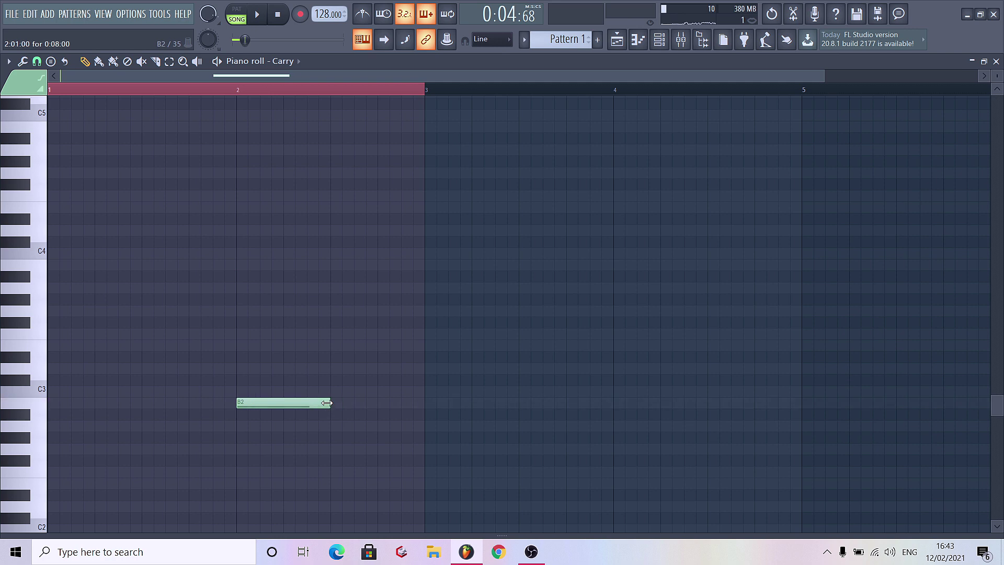
left_click_drag(326, 402, 424, 402)
key("space")
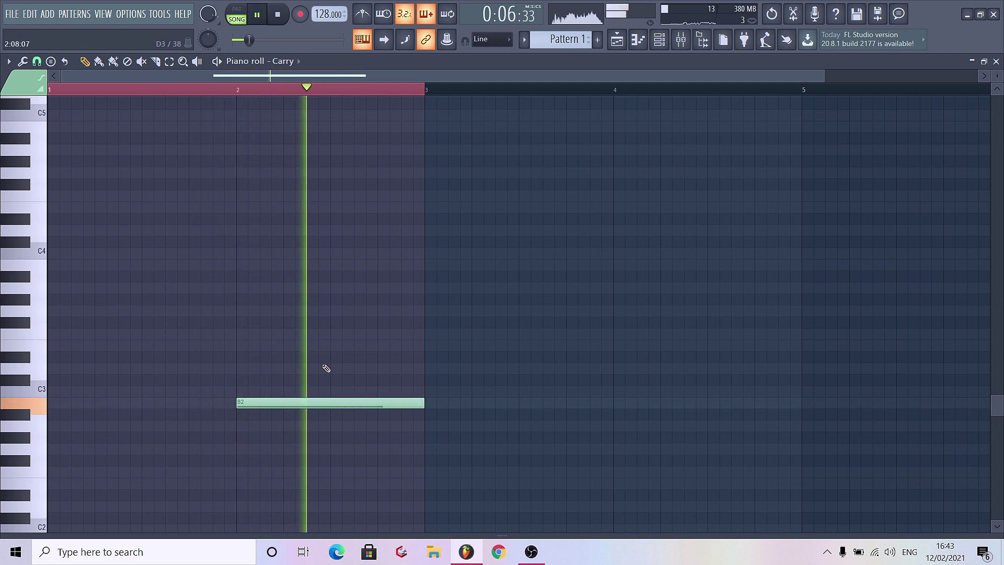
Step: Mute the 3 Hour Big Room Tut clip in the playlist and play the vocoded vocal on its own
left_click(617, 44)
key("space")
key("space")
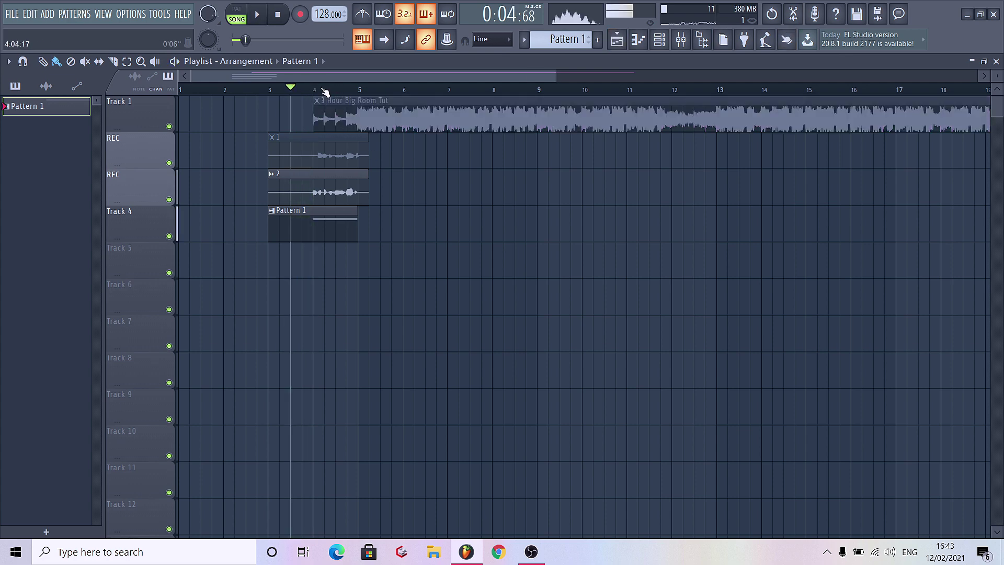
scroll(325, 91, "up", 2)
key("space")
Step: Widen the bandwidth in insert 5's Vocodex, set it to 82 bands, and turn down its modulator pitch shift
left_click(681, 40)
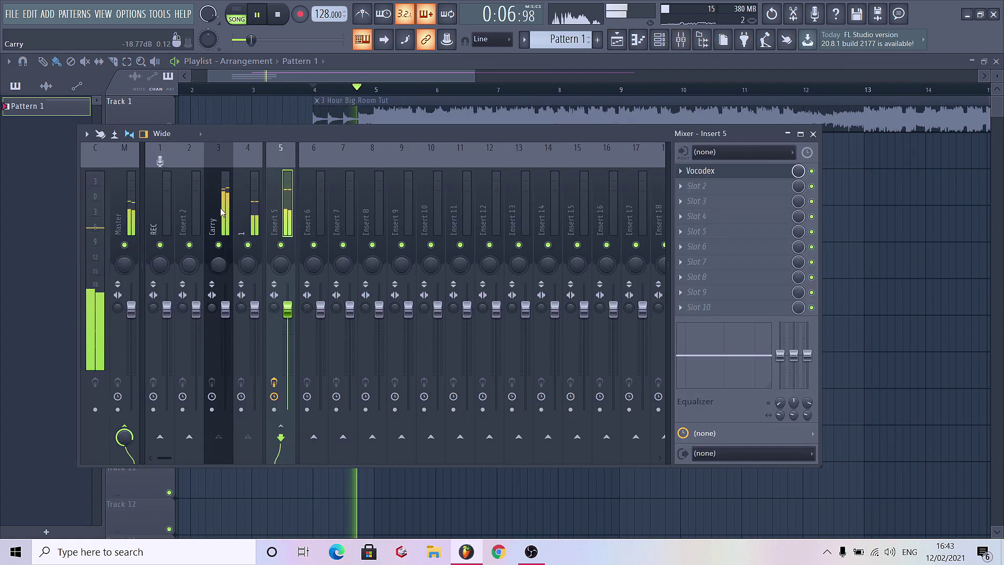
left_click(706, 172)
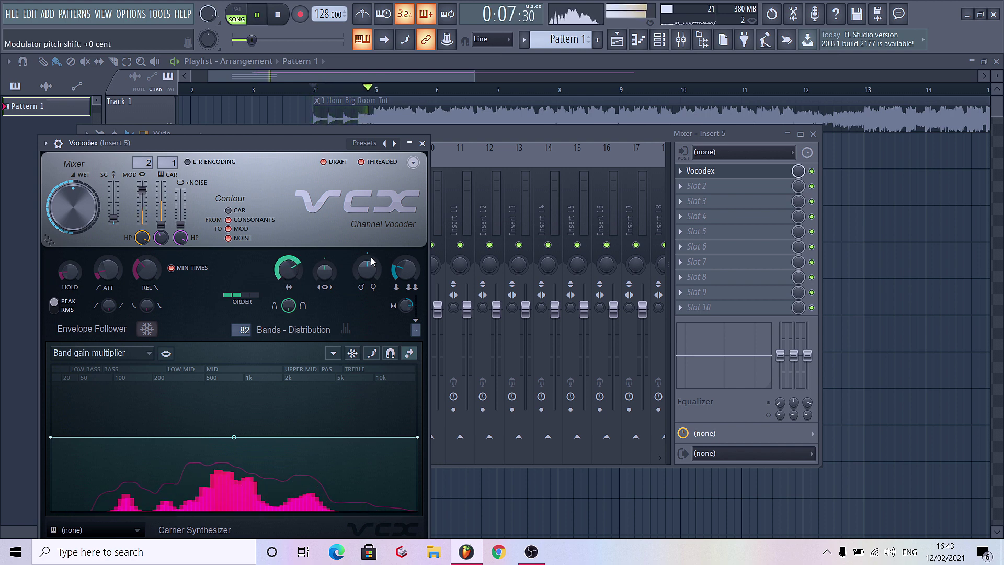
key("space")
left_click_drag(367, 269, 367, 301)
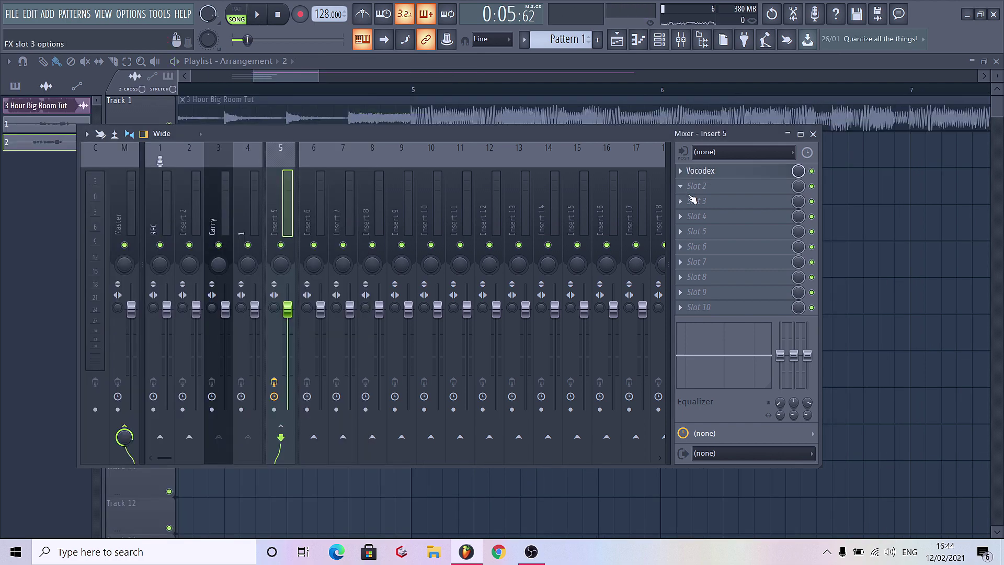
Step: Load Fruity Parametric EQ 2 in insert 5's third slot and turn band 1 into a steep high-pass filter
left_click(693, 199)
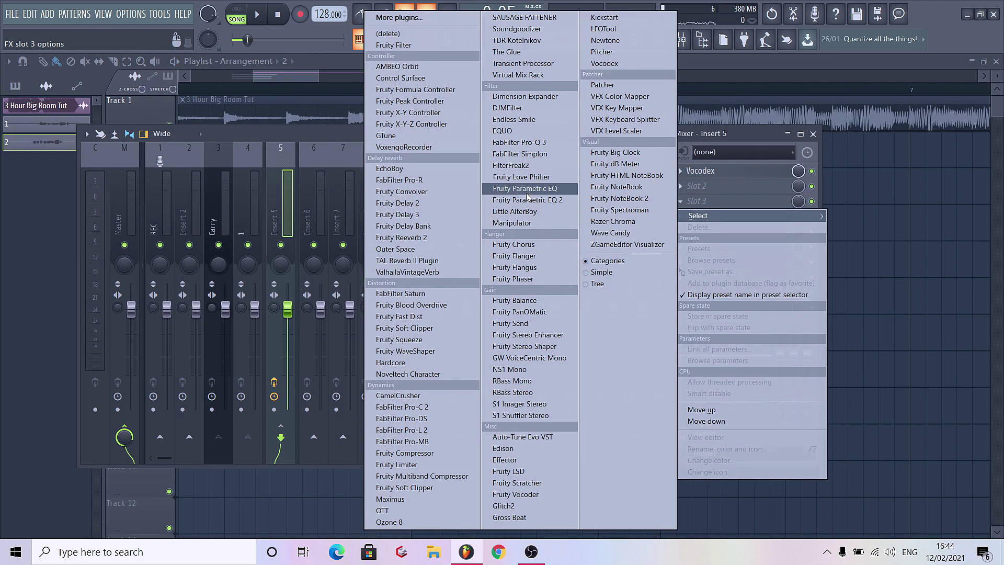
left_click(526, 191)
key("space")
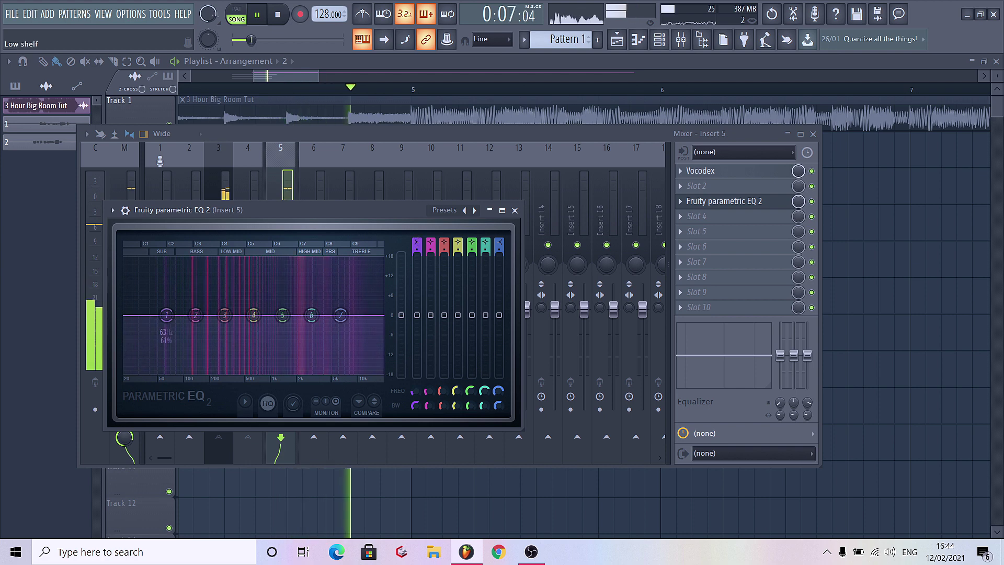
left_click_drag(418, 241, 416, 253)
key("space")
Step: Raise the EQ's band 1 cutoff to band 2's frequency and boost high-shelf band 7 by about 8 dB, checking during playback
key("space")
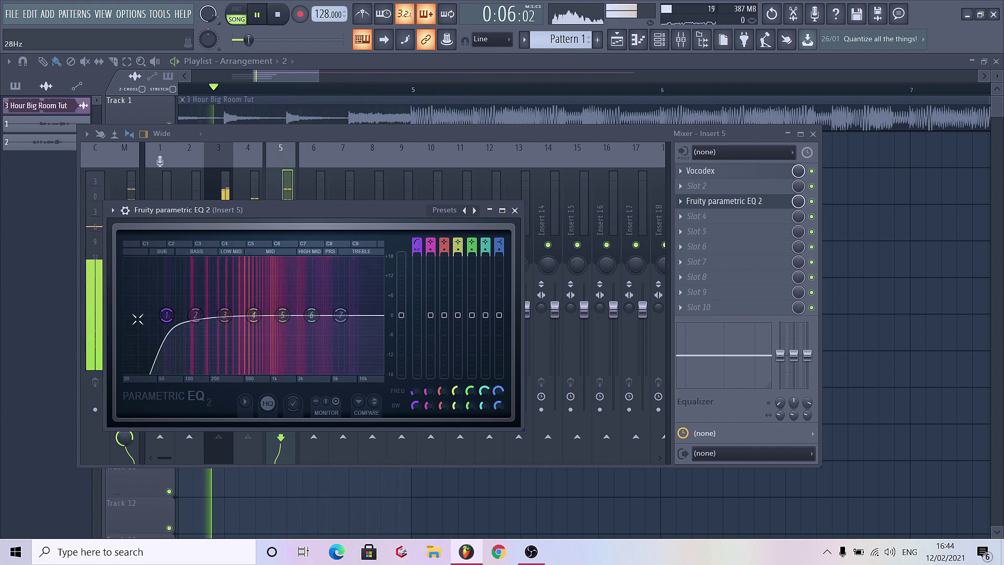
left_click_drag(167, 314, 196, 315)
key("space")
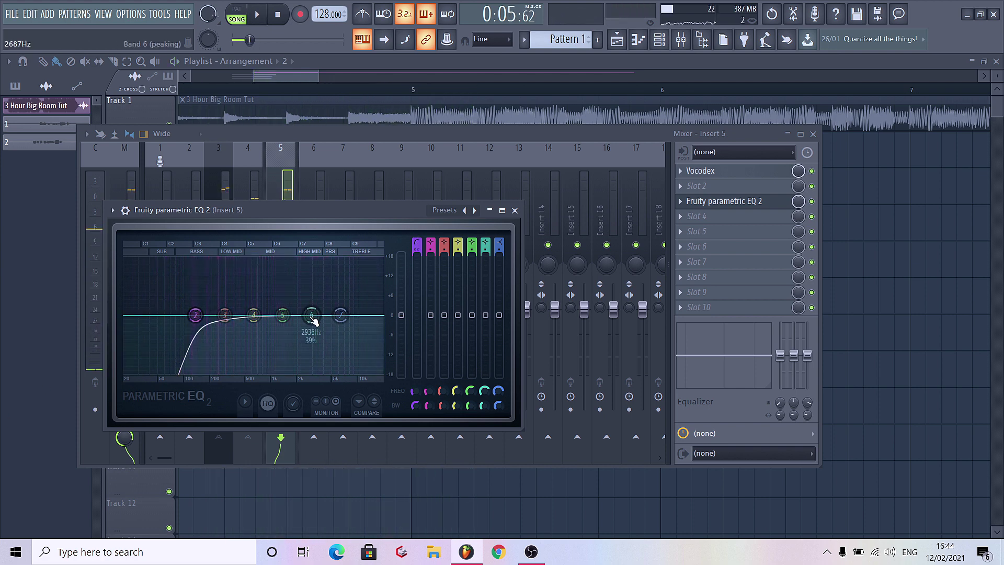
left_click_drag(341, 314, 340, 288)
key("space")
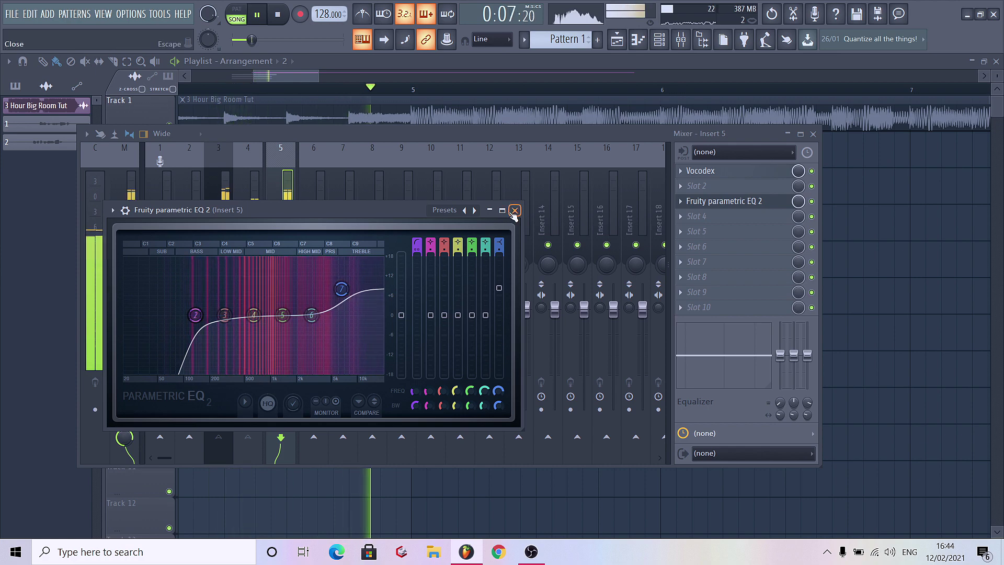
key("space")
Step: Load Soundgoodizer in insert 5's second slot between Vocodex and the EQ, and listen to it with mode A
left_click(724, 201)
left_click(698, 185)
left_click(528, 29)
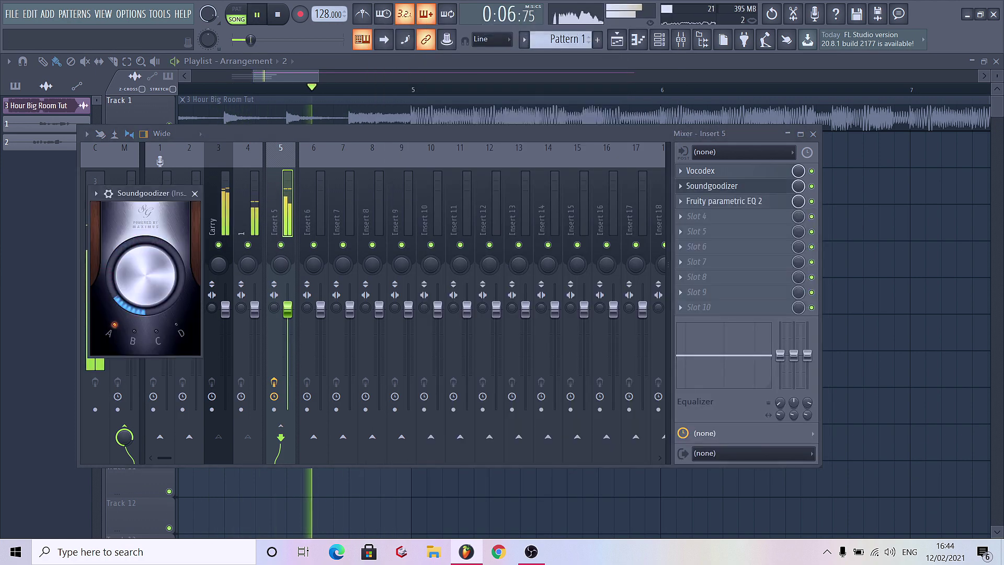
left_click(195, 193)
key("space")
Step: Compare takes 1 and 2 through the vocoder by playing each with the other muted
key("F9")
key("space")
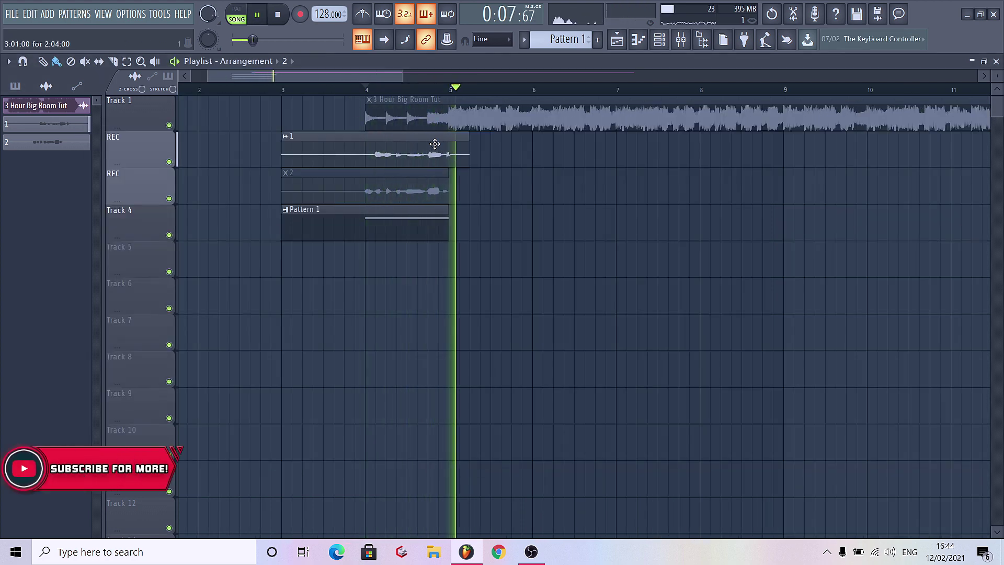
key("space")
key("space")
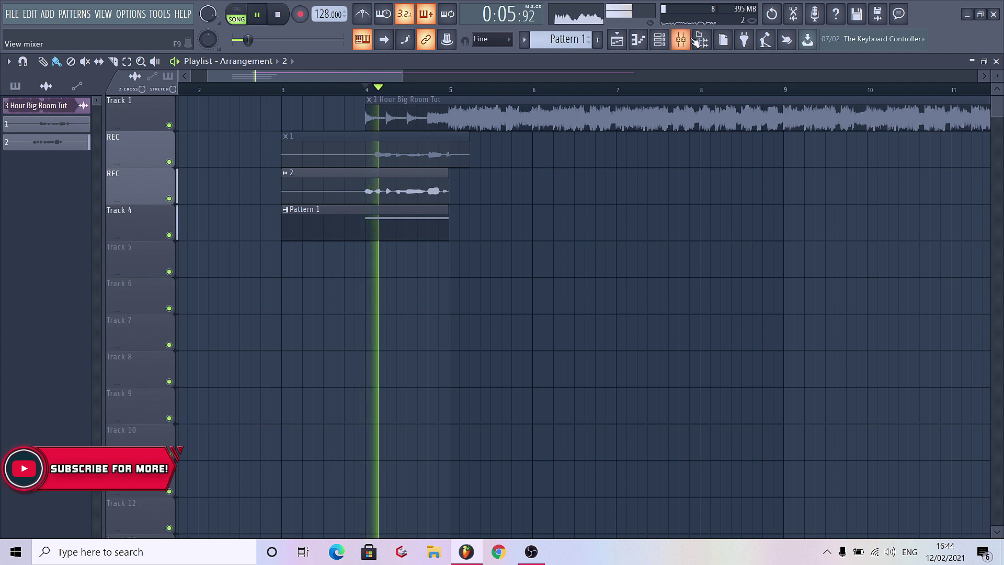
Step: Select the playlist range from just before bar 4 to bar 5 and load Edison in the Master track's third slot
left_click(680, 39)
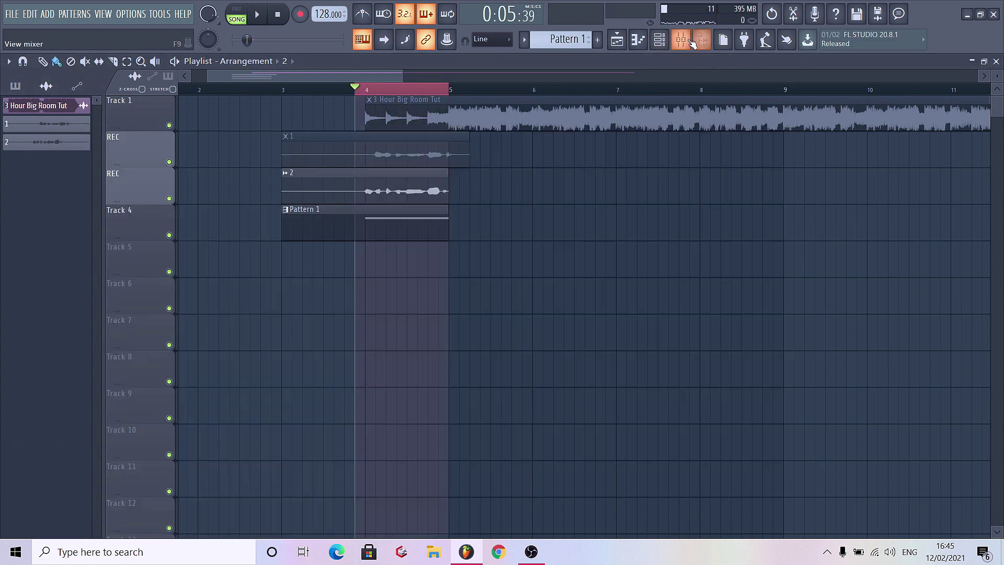
left_click(692, 44)
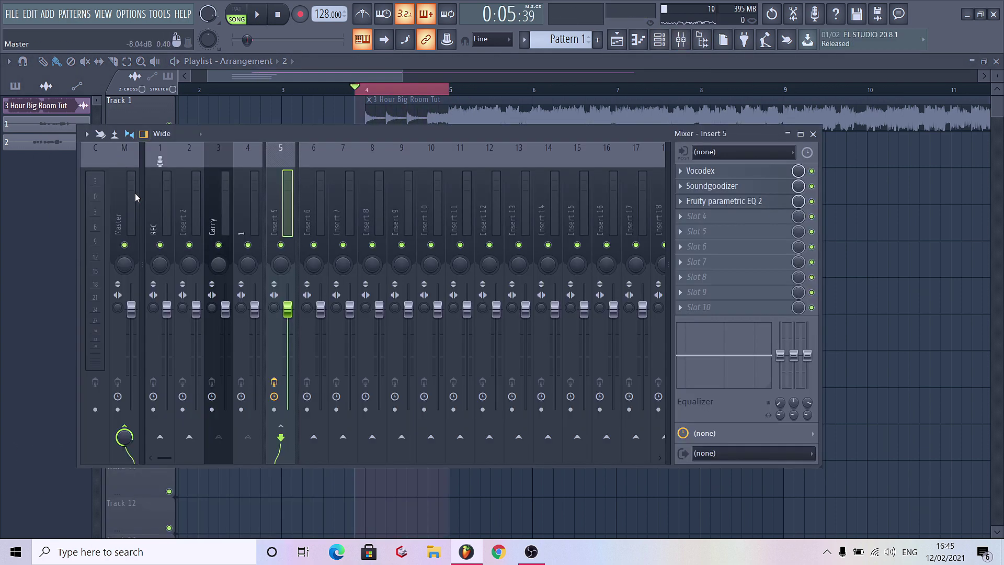
left_click(135, 192)
left_click(755, 202)
mouse_move(732, 215)
left_click(503, 448)
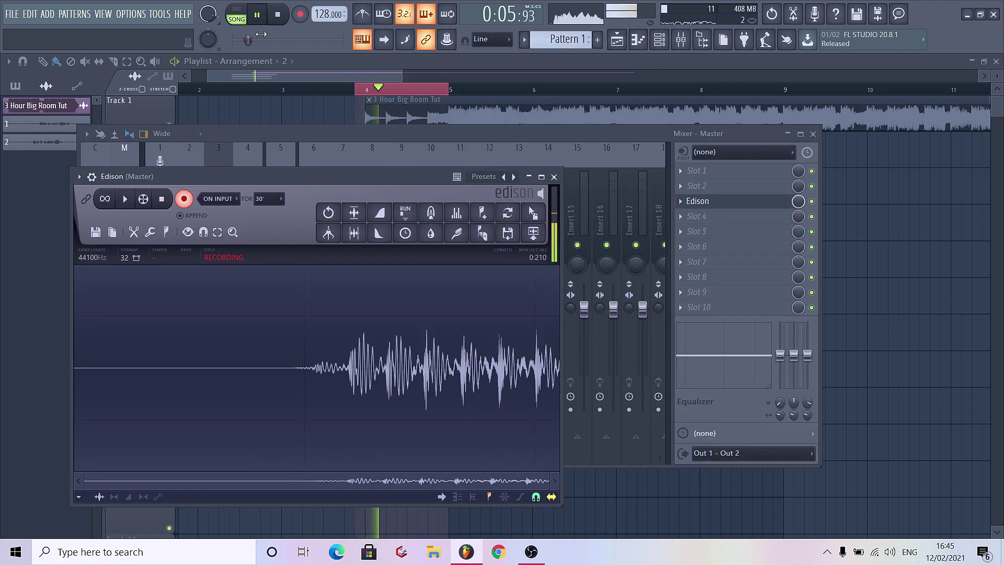
Step: Record the vocoded vocal into Edison, trim it to the first 2.149 seconds, and place it on playlist Track 5
left_click(280, 15)
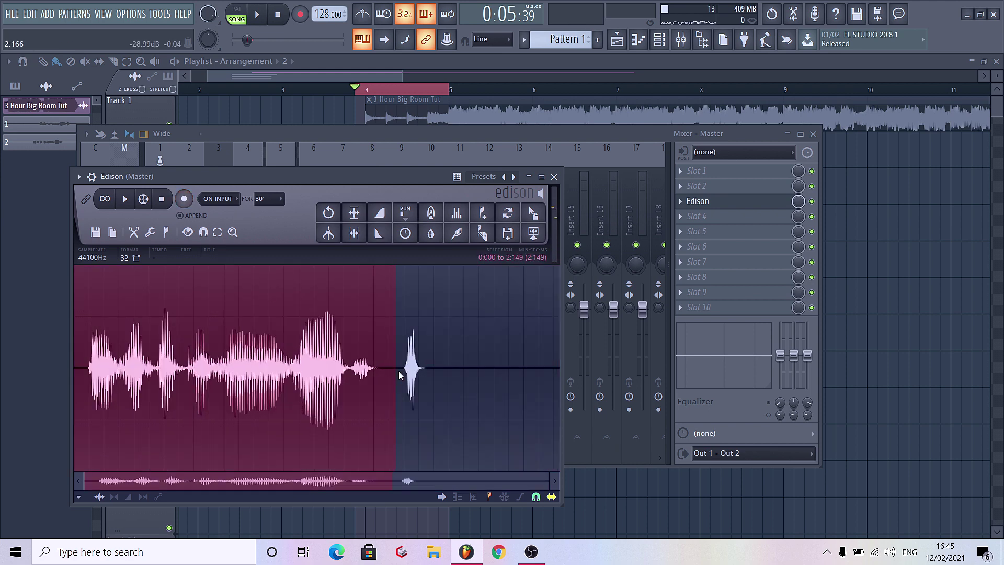
key("ctrl+Delete")
left_click_drag(533, 213, 403, 267)
Step: Align the recorded vocal on Track 5 with bar 4, mute take 2 and Pattern 1, and play the recording
scroll(354, 282, "up", 5)
scroll(403, 267, "down", 5)
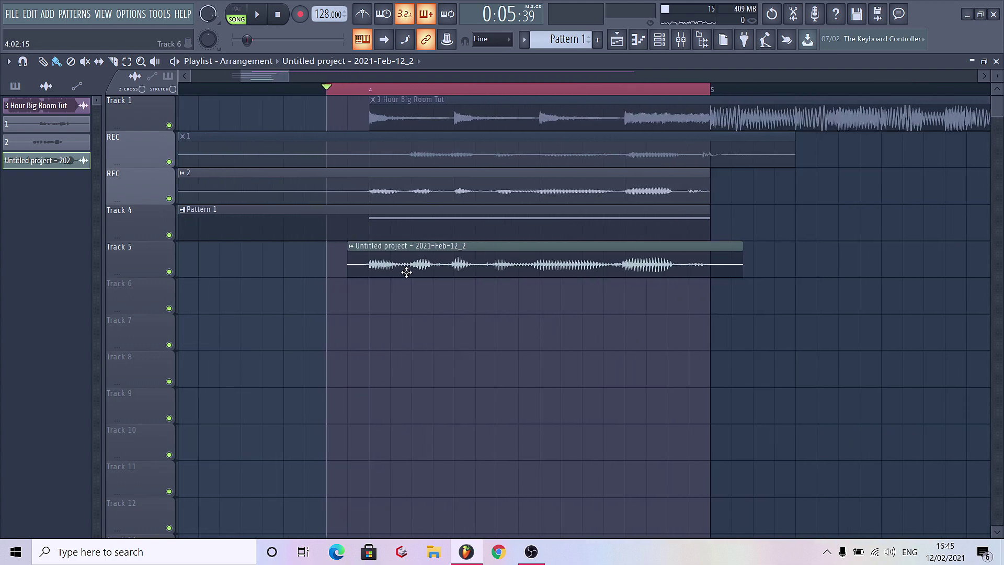
key("space")
scroll(384, 261, "down", 2)
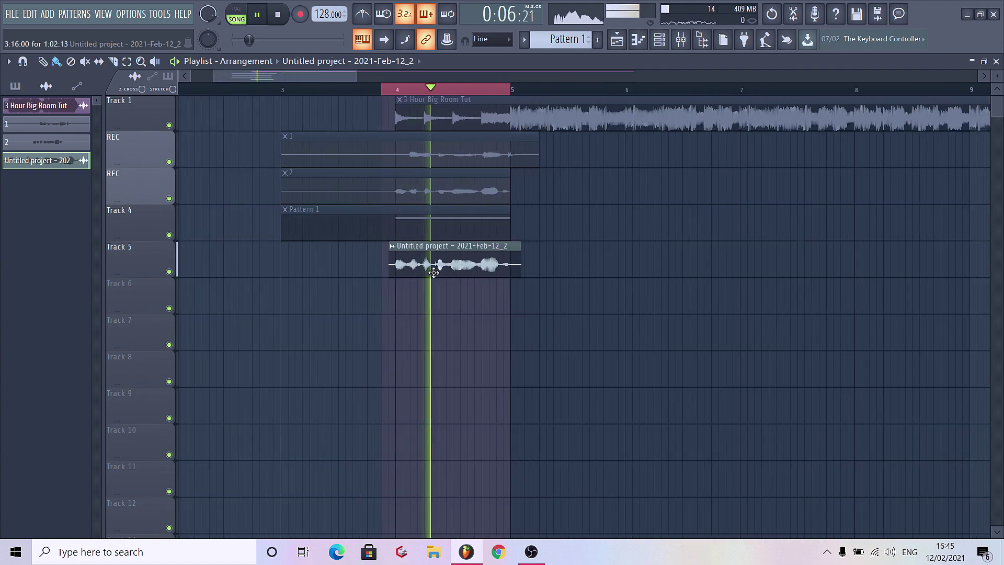
Step: Stop playback and examine the Untitled project audio clip on Track 5 up close
key("space")
left_click(477, 248)
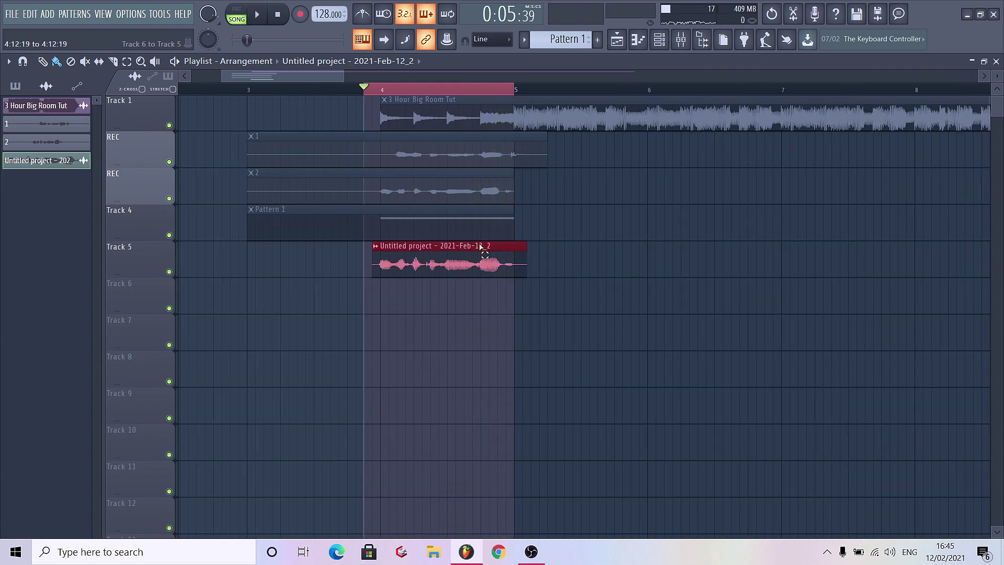
scroll(491, 296, "up", 4)
key("shift+Up")
key("shift+Up")
key("shift+Down")
key("shift+Down")
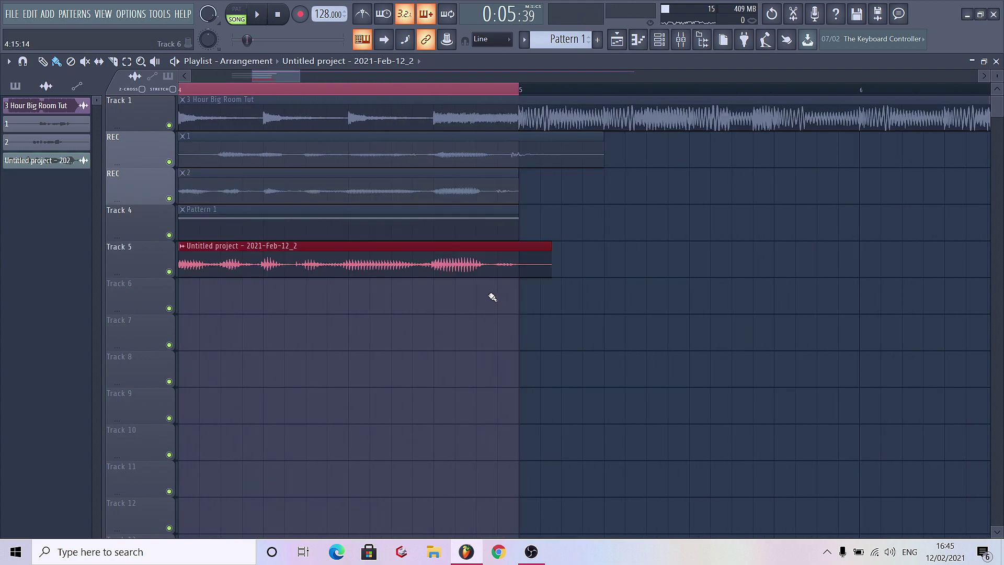
left_click(491, 297)
scroll(479, 293, "down", 4)
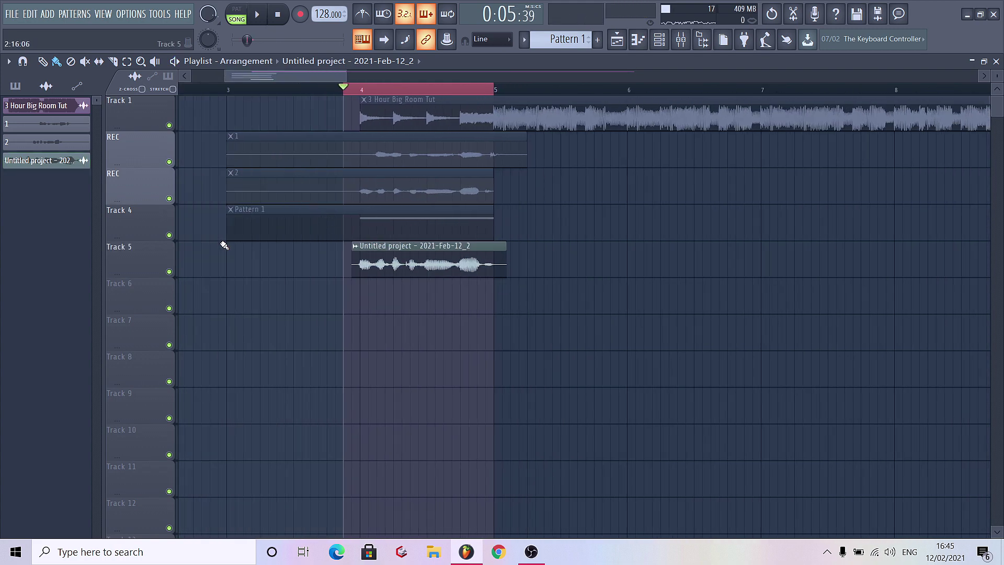
scroll(224, 246, "down", 3)
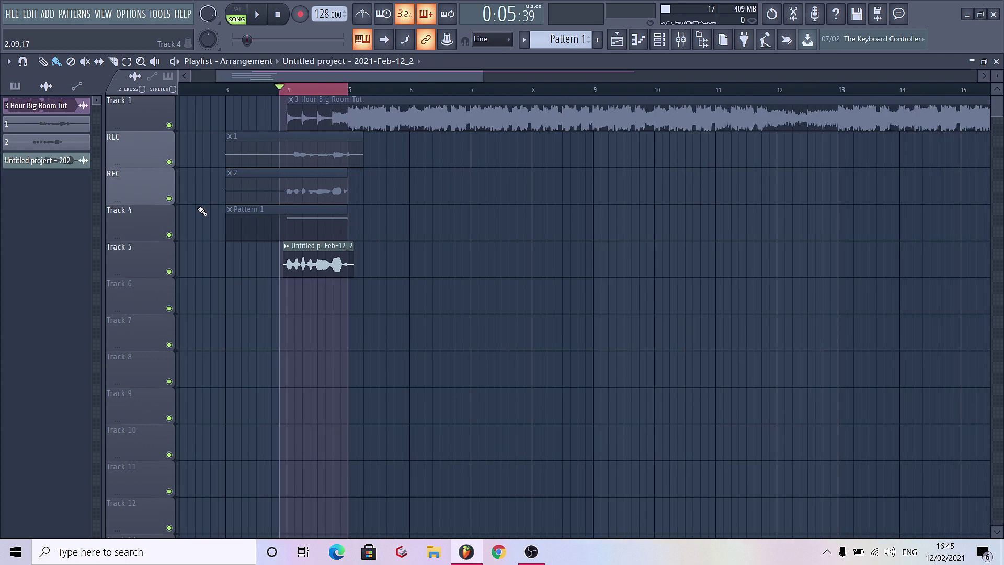
Step: Reactivate clip 2 and Pattern 1 in place of the Track 5 clip, and load preset 003: SaberZ ACID Lead 3 in the Carry synth
left_click(268, 228)
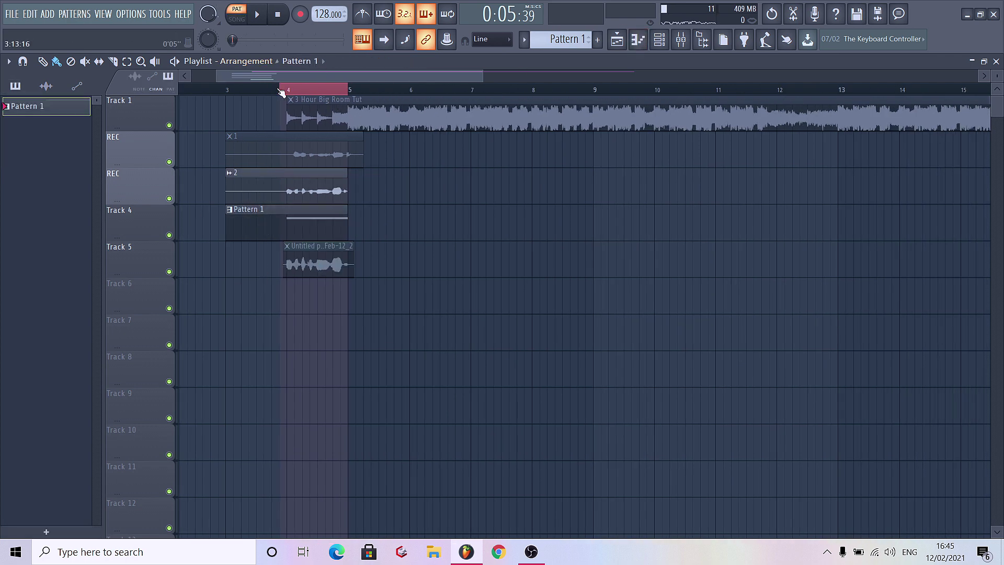
left_click(657, 40)
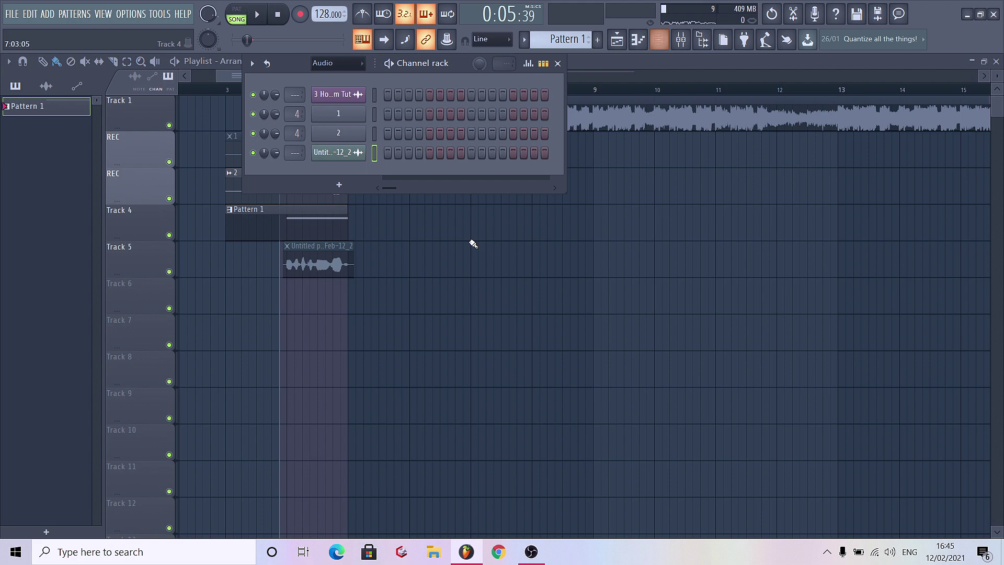
left_click(344, 77)
left_click(333, 209)
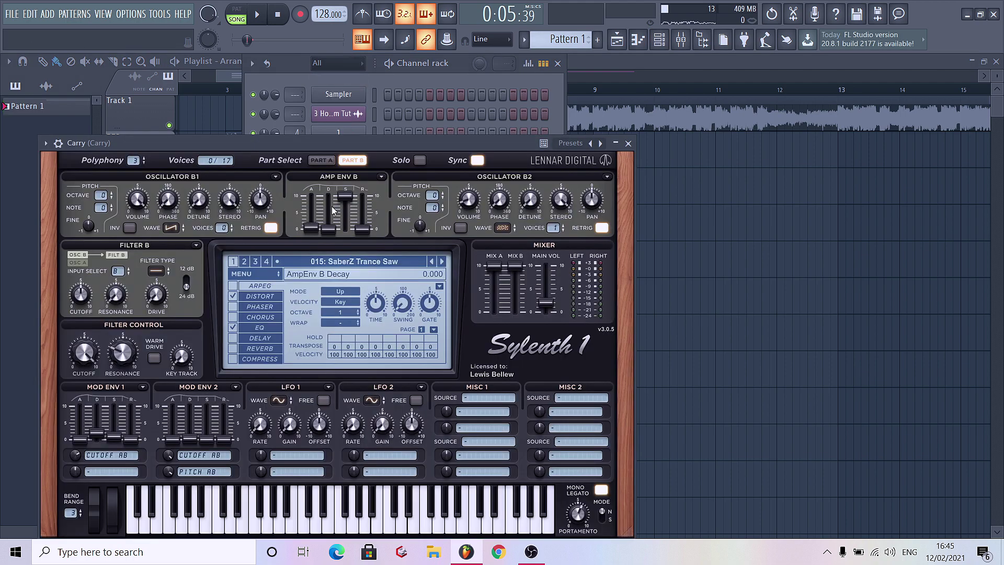
left_click(371, 261)
left_click(364, 239)
key("space")
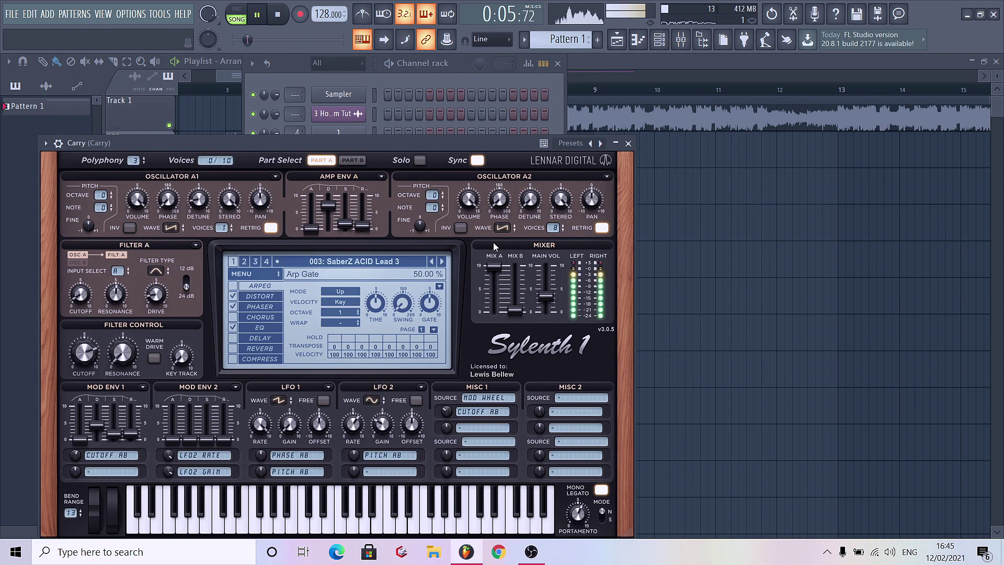
left_click(628, 143)
key("Escape")
key("space")
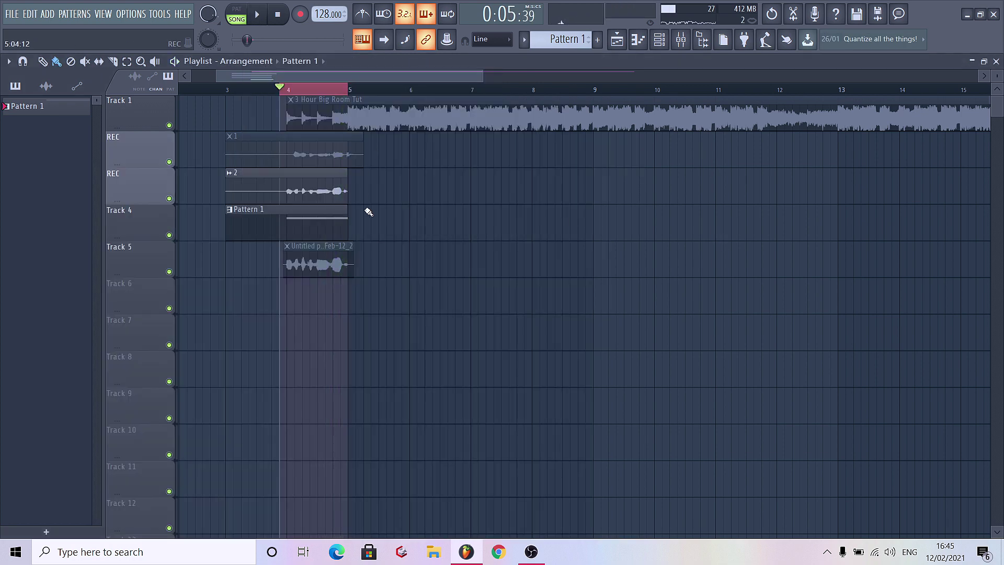
Step: Shorten Pattern 1's B2 note to half a bar in the piano roll and add a half-bar B1 note after it, checking by ear
double_click(339, 217)
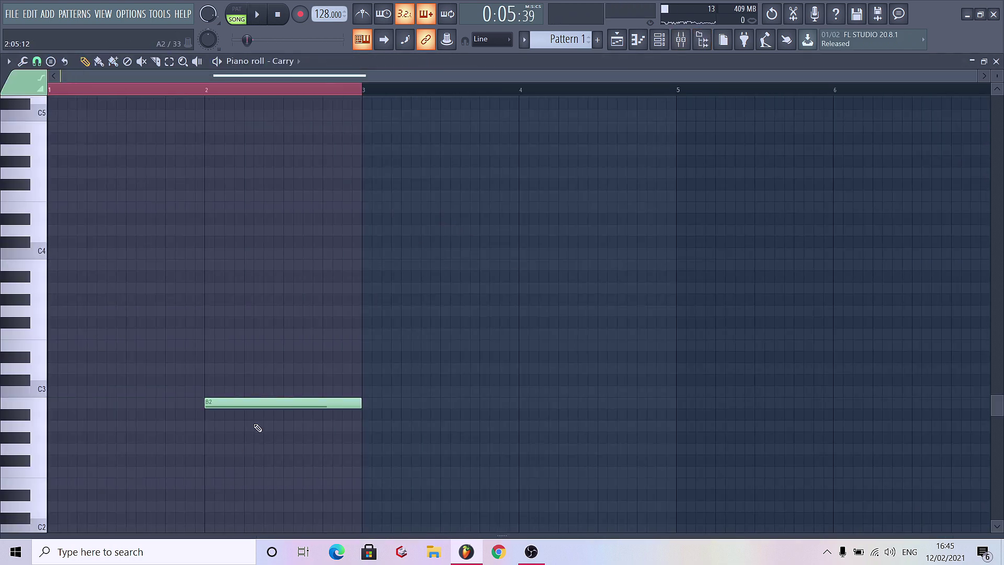
left_click_drag(255, 426, 300, 400)
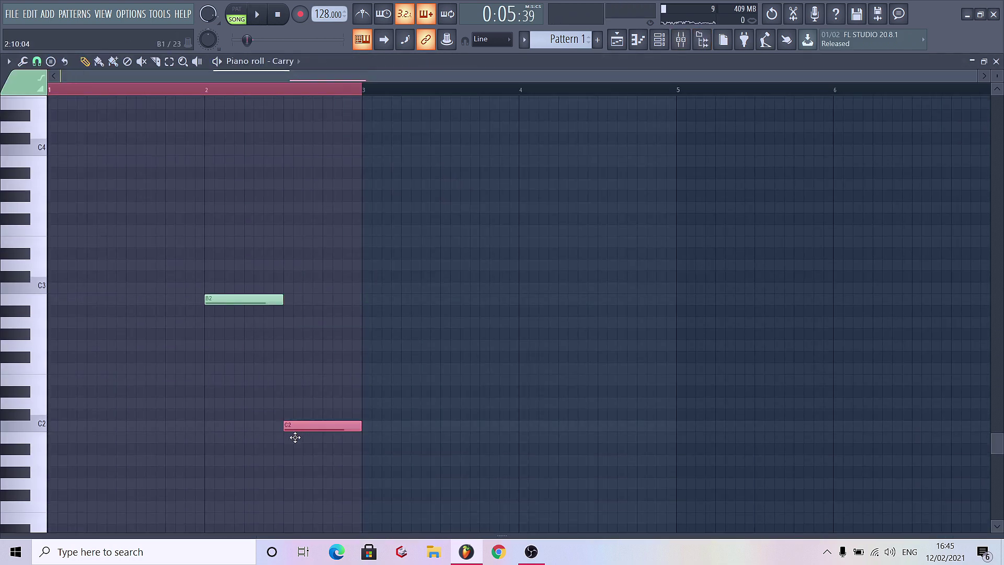
left_click_drag(293, 438, 295, 434)
key("space")
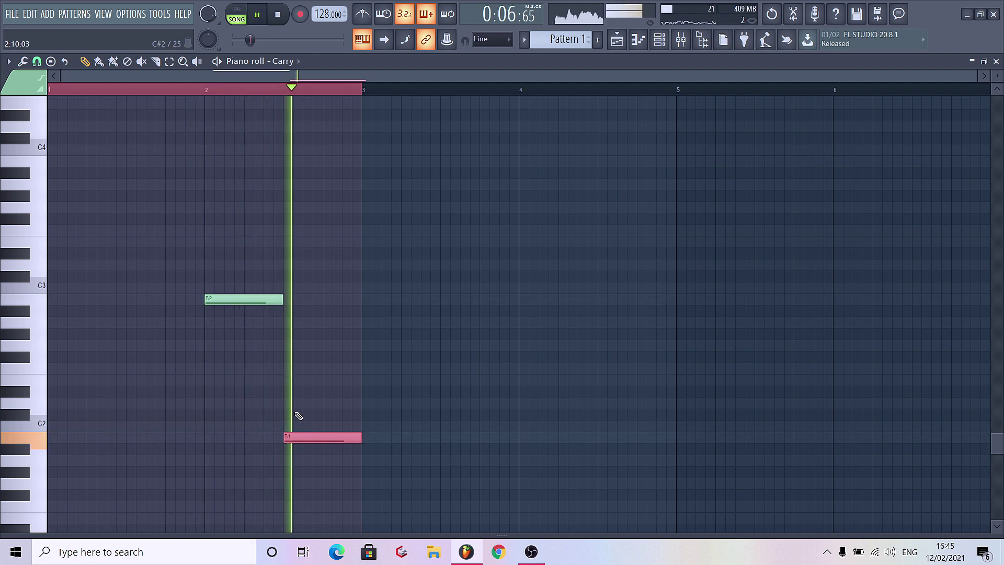
Step: Shift the first note of Pattern 1 to B3 and the second to B2, and play back the result
key("space")
right_click(303, 443)
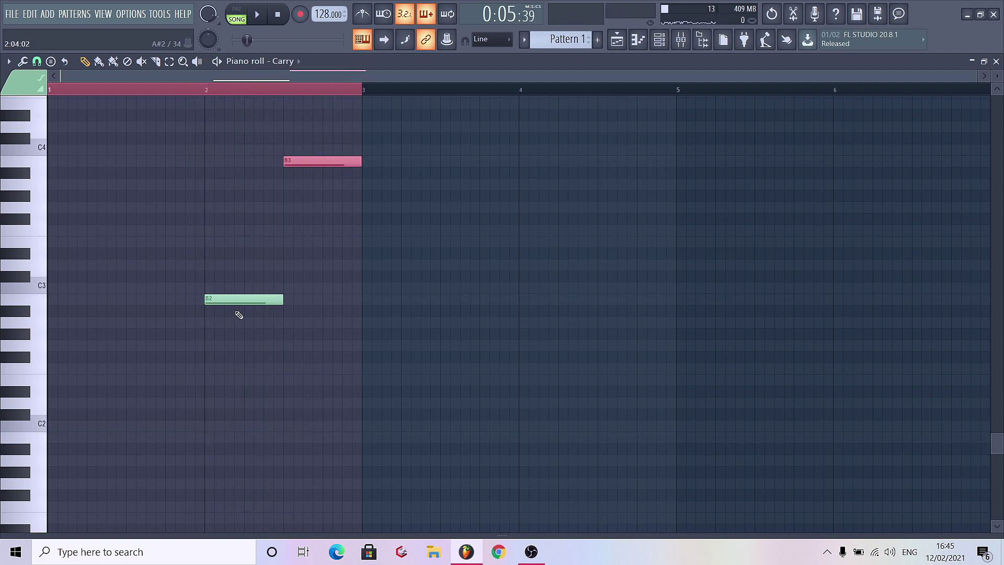
left_click_drag(238, 300, 238, 163)
left_click_drag(308, 163, 309, 300)
key("space")
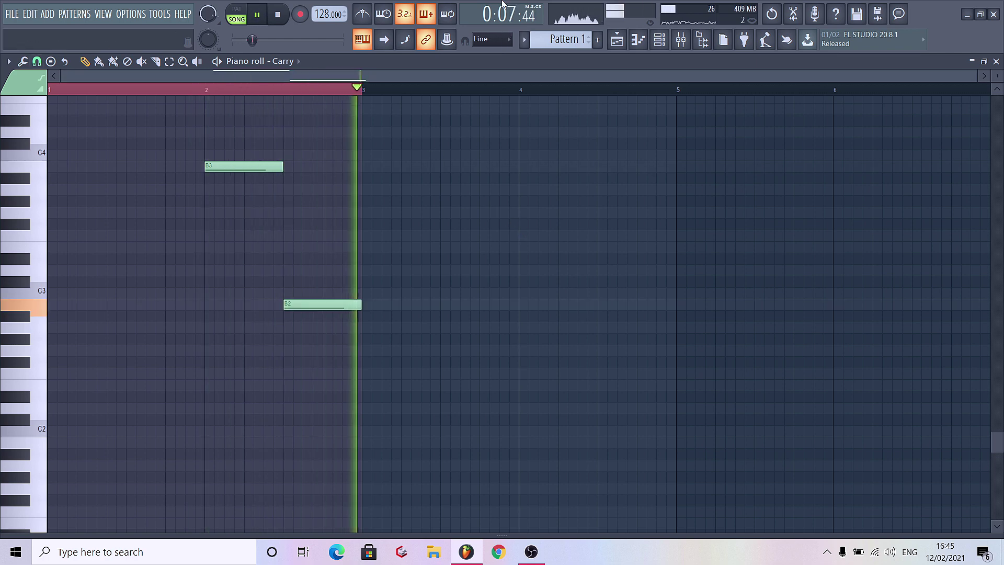
key("space")
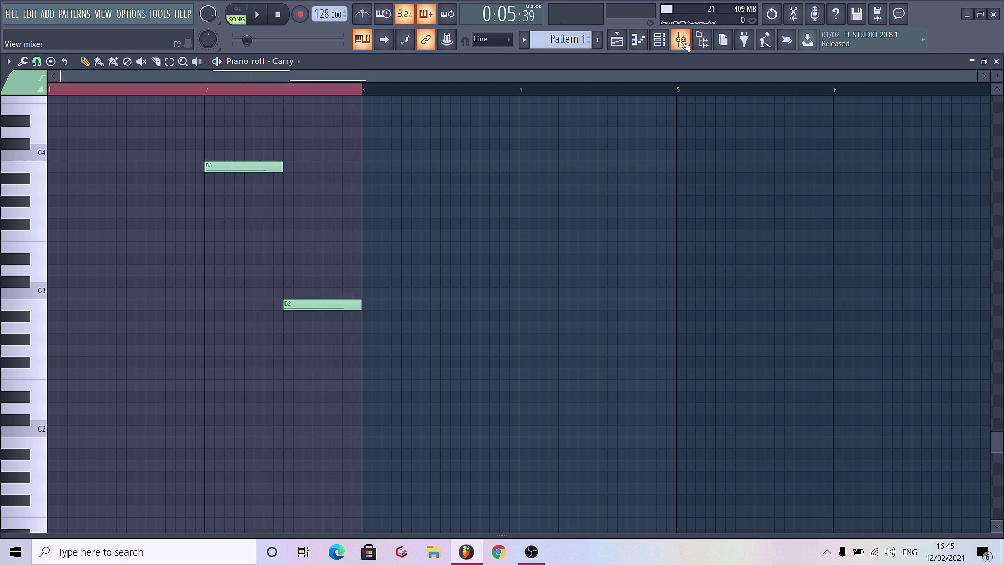
Step: Play the loop through mixer Insert 5 and add ValhallaVintageVerb to its fifth effect slot
left_click(683, 42)
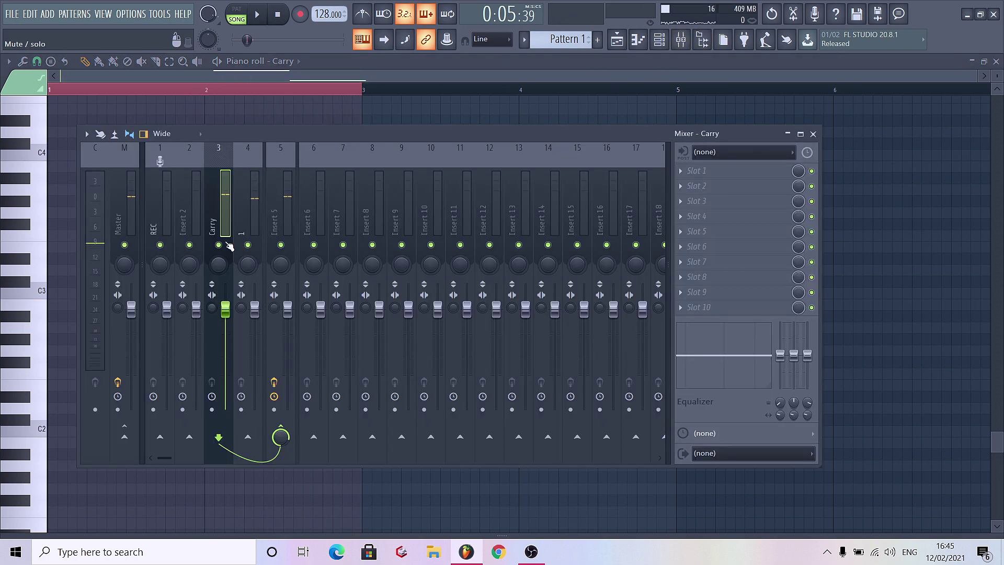
key("space")
left_click(280, 219)
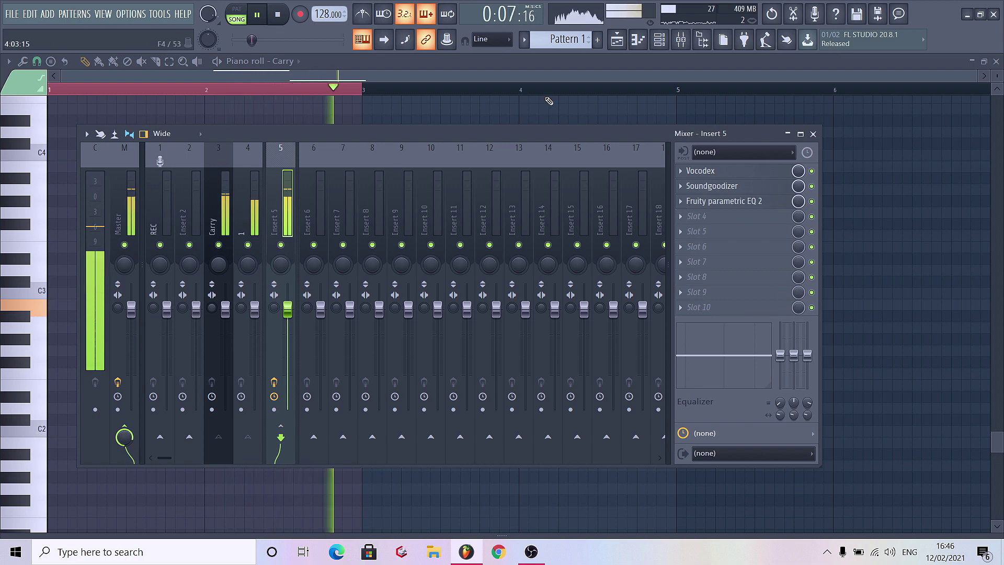
key("space")
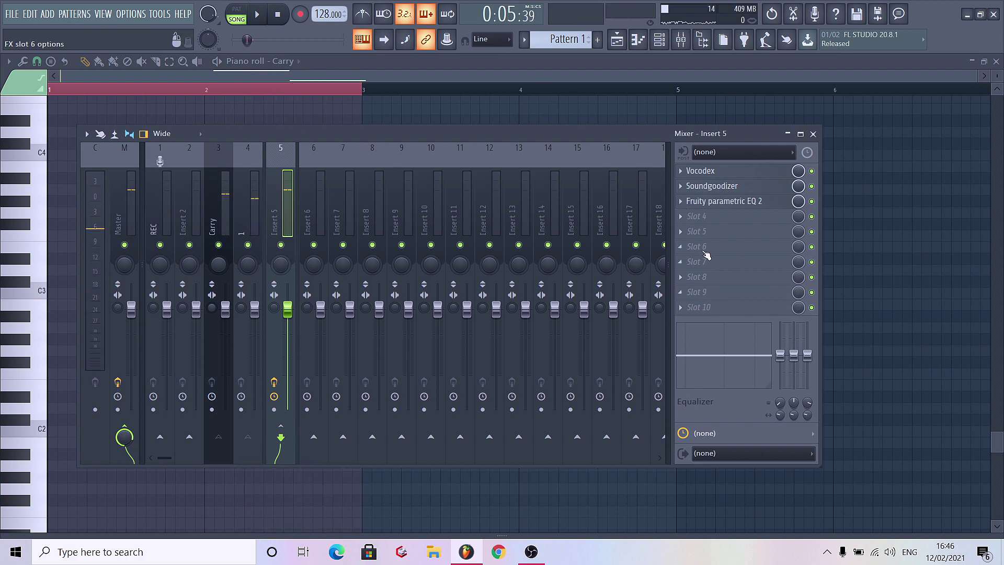
left_click(701, 231)
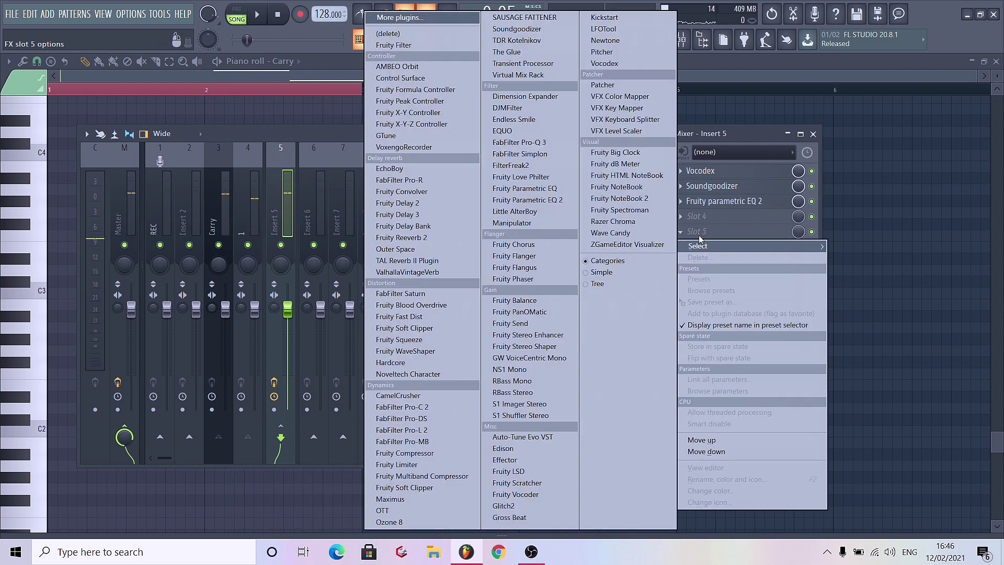
left_click(418, 264)
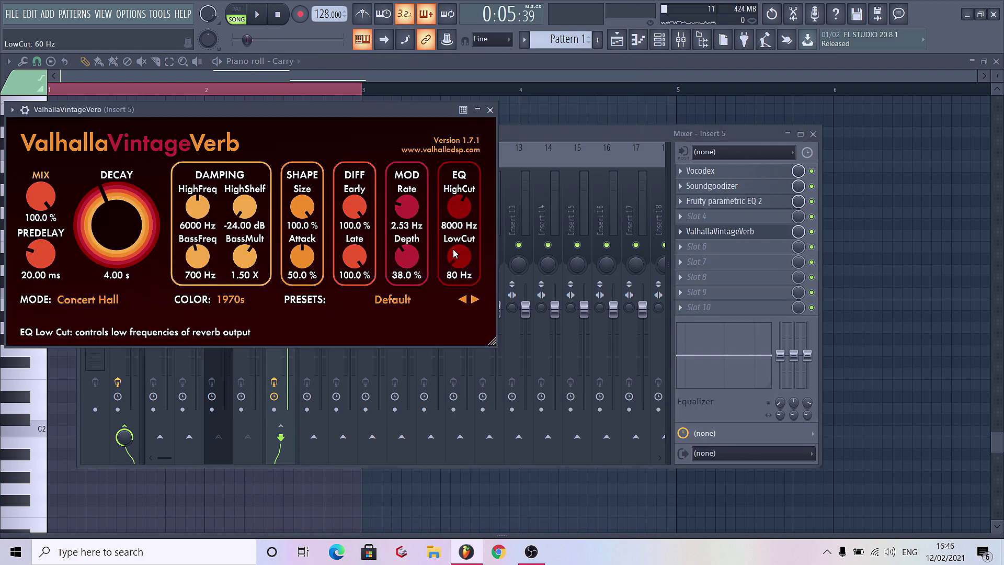
Step: Set the reverb's low cut to 440 Hz, decay to 0.20 s and mix to 32.8 %
left_click_drag(459, 256, 459, 230)
left_click_drag(134, 188, 22, 318)
left_click_drag(41, 197, 32, 258)
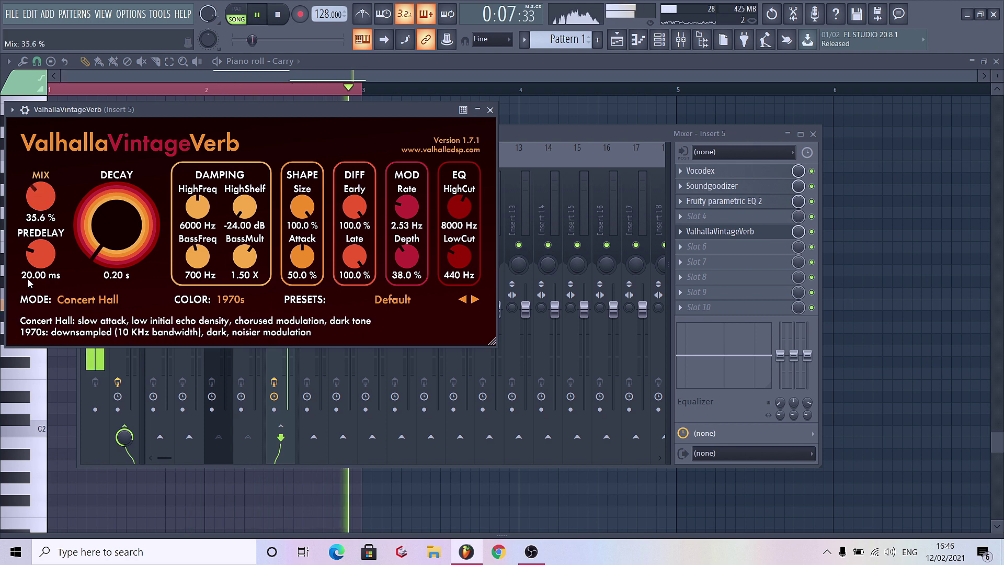
left_click_drag(31, 206, 32, 211)
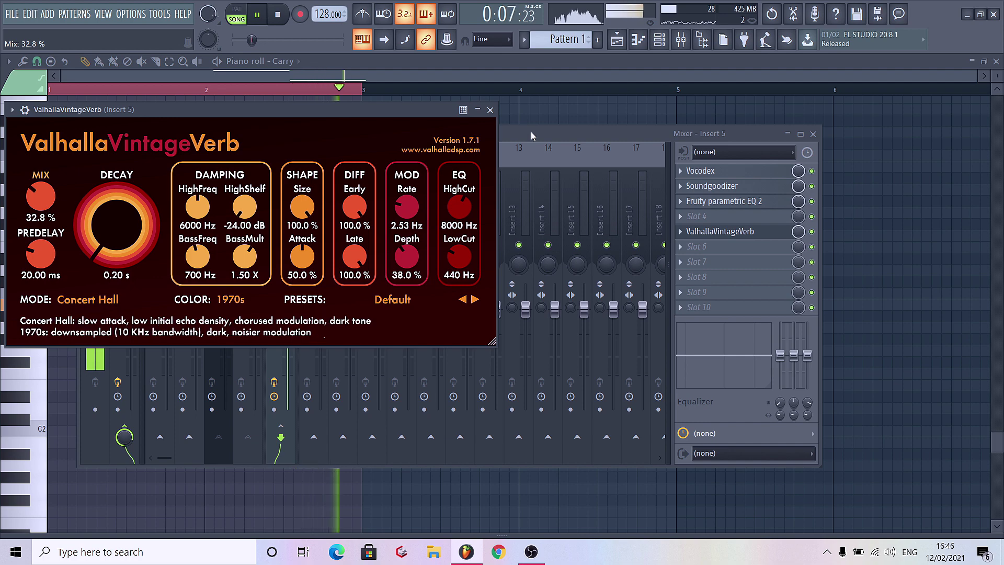
left_click(490, 109)
Step: Add Fruity Stereo Enhancer to slot 7 of Insert 5 with the For strings preset
left_click(705, 268)
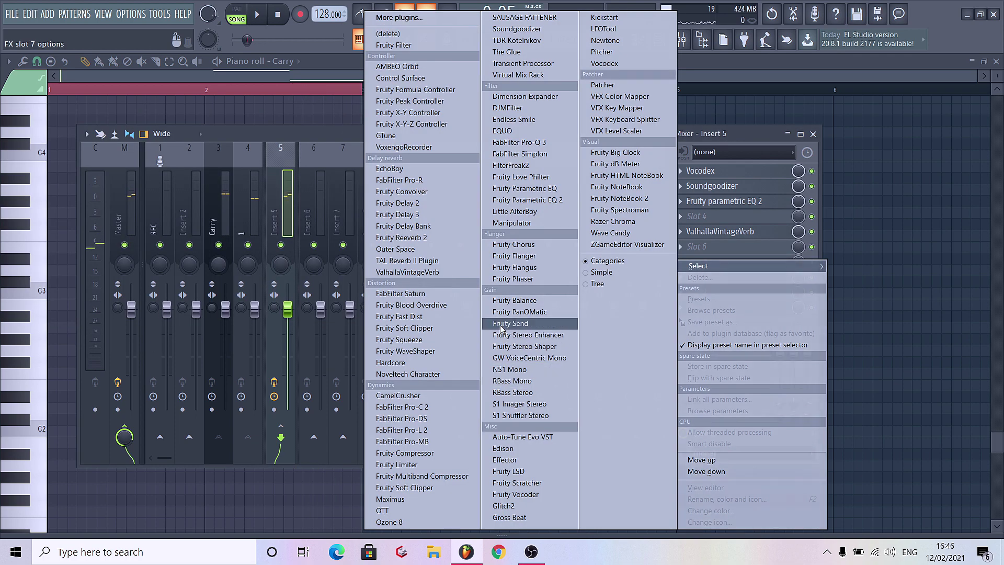
left_click(526, 331)
right_click(268, 143)
left_click(307, 177)
key("space")
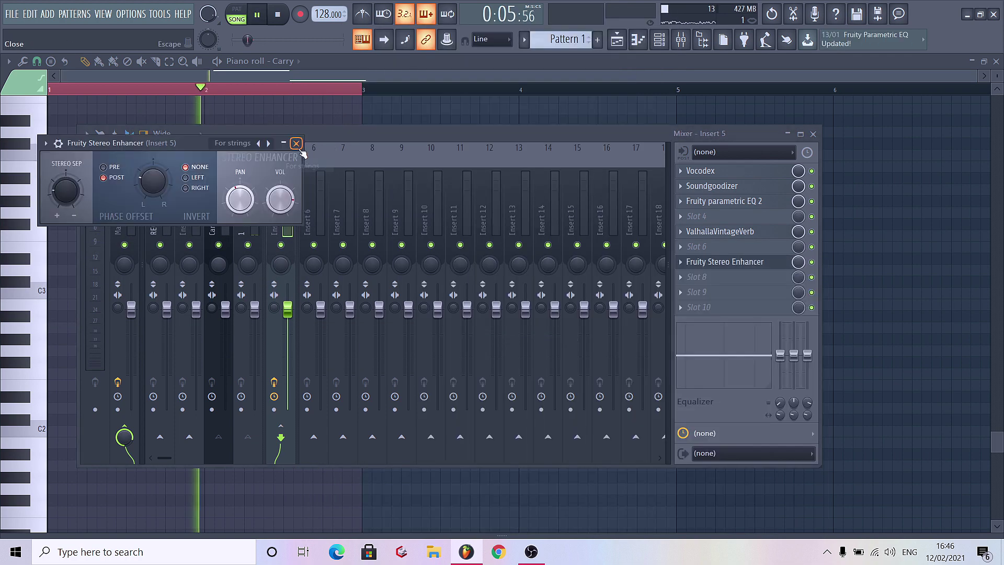
left_click(296, 143)
Step: Lower Insert 5's volume to about -7.2 dB, comparing its level by ear with the Track 5 clip in the playlist
left_click_drag(288, 309, 287, 315)
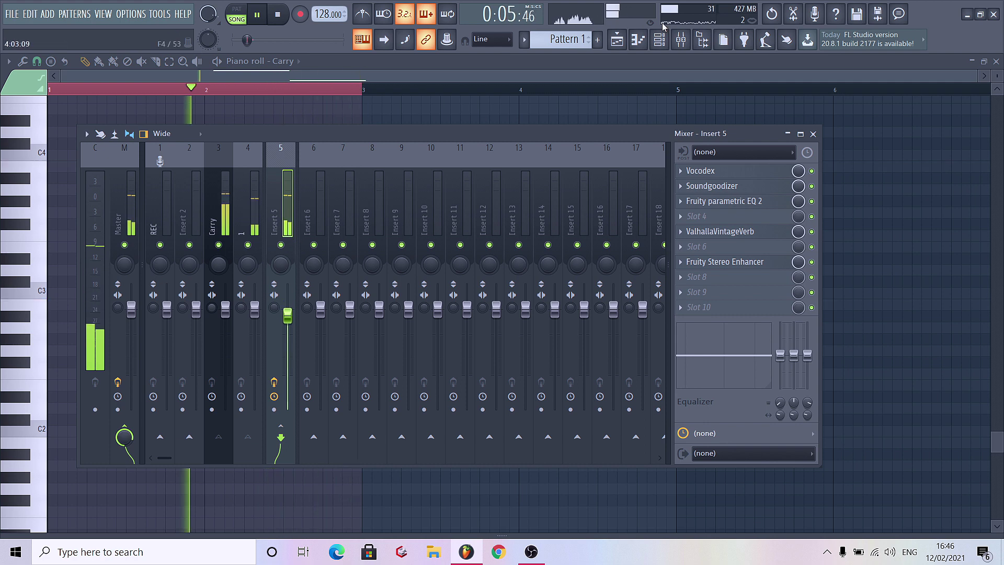
left_click(608, 43)
key("space")
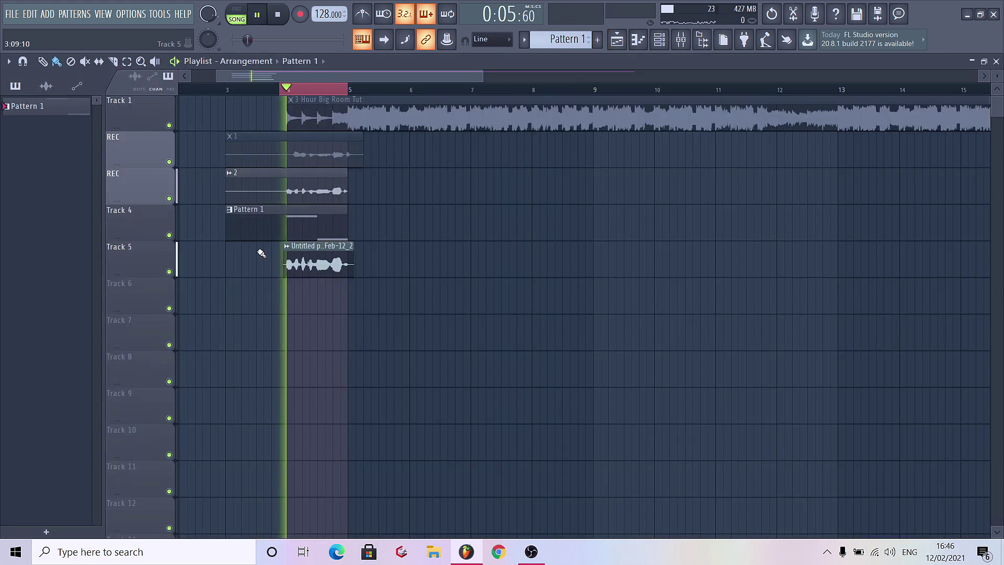
key("F9")
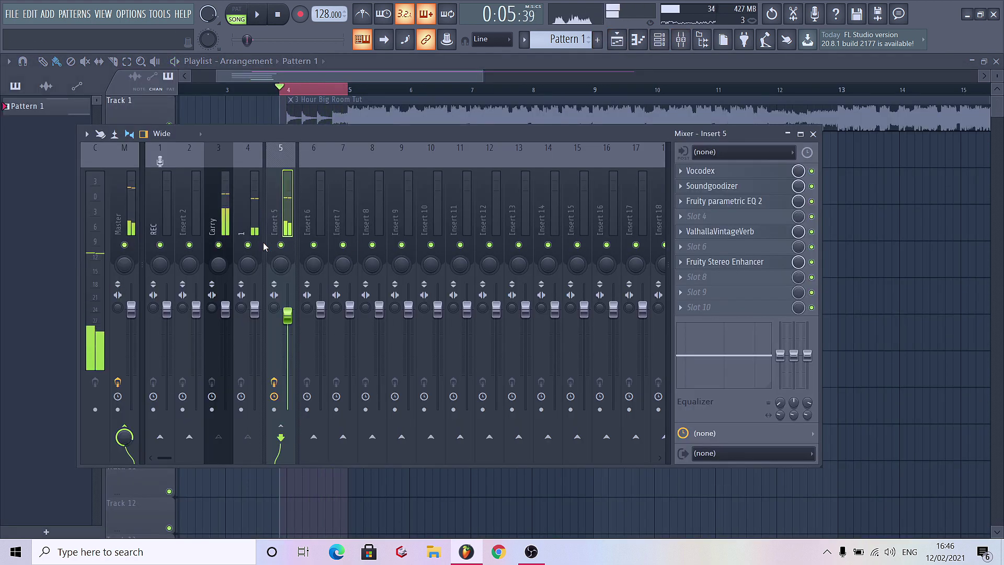
left_click_drag(287, 319, 289, 340)
key("F9")
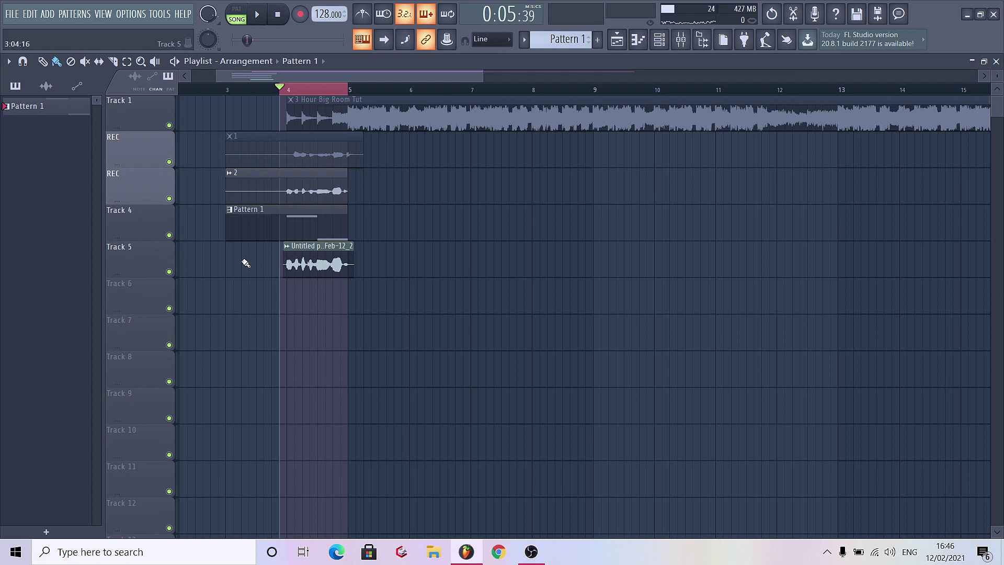
key("space")
key("F9")
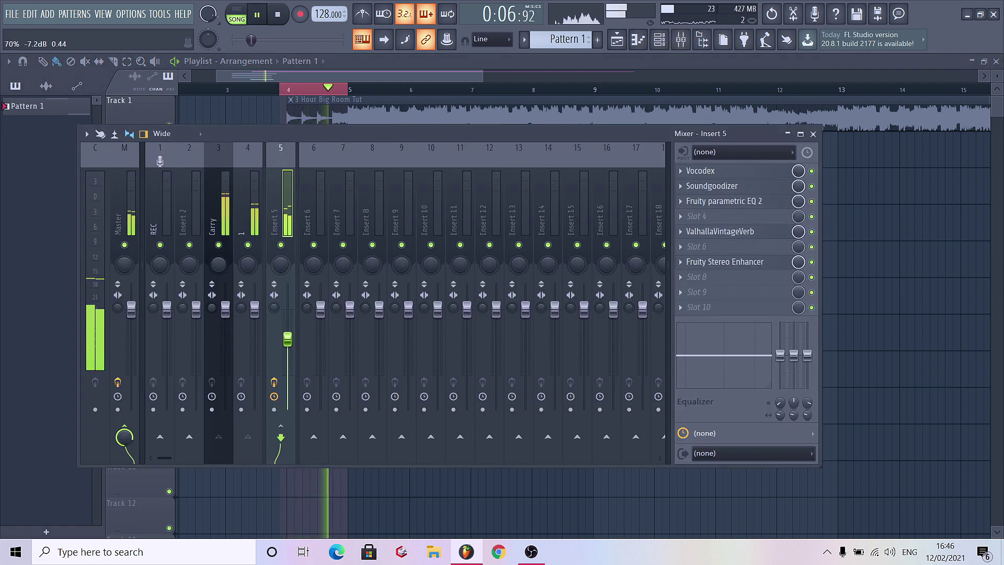
key("space")
Step: Record the processed loop in Edison on the Master track and place it as a clip named Final on Track 7
left_click(139, 208)
left_click(698, 201)
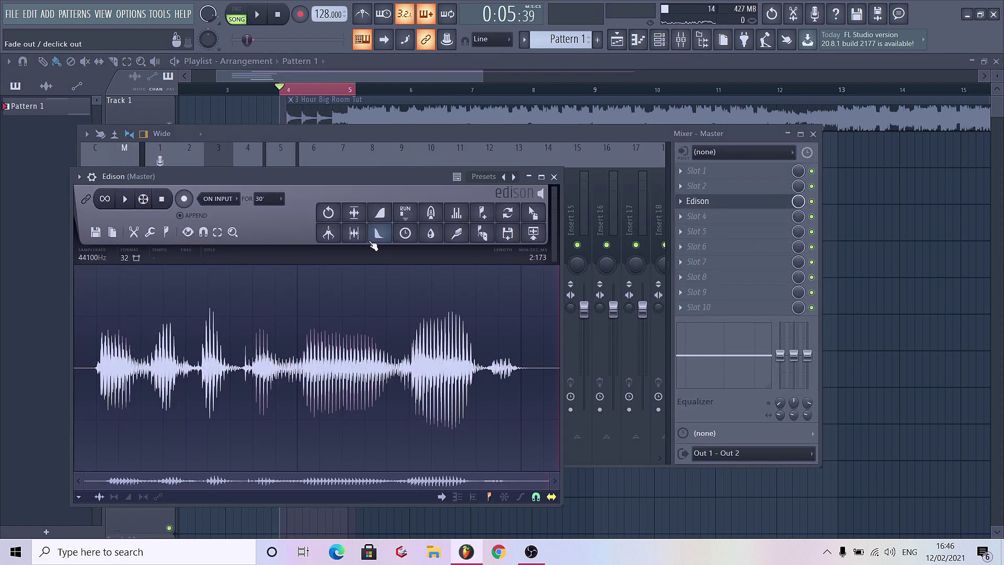
key("space")
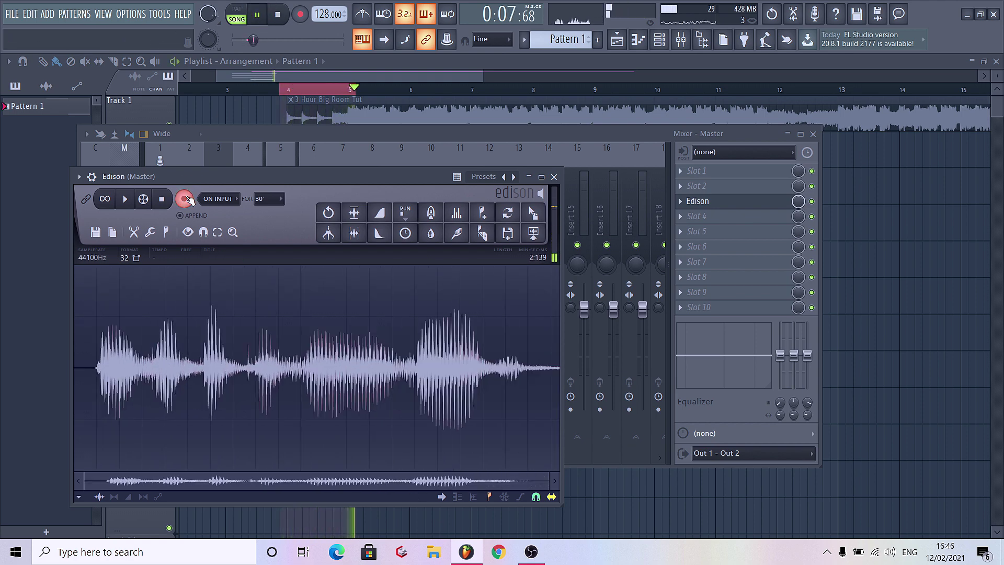
key("space")
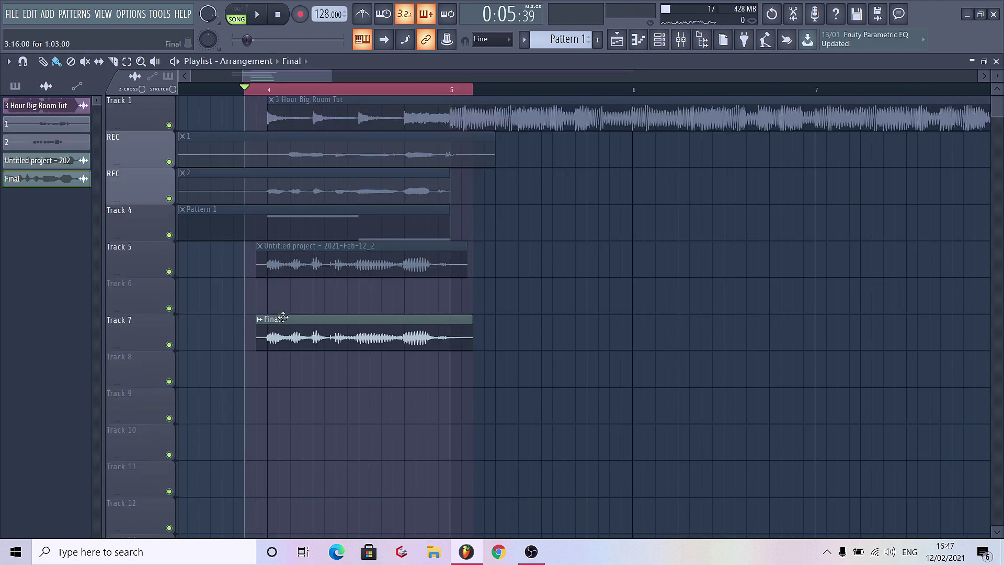
Step: Route the Final clip to mixer Insert 8 and add Little AlterBoy to its first effect slot
left_click(683, 42)
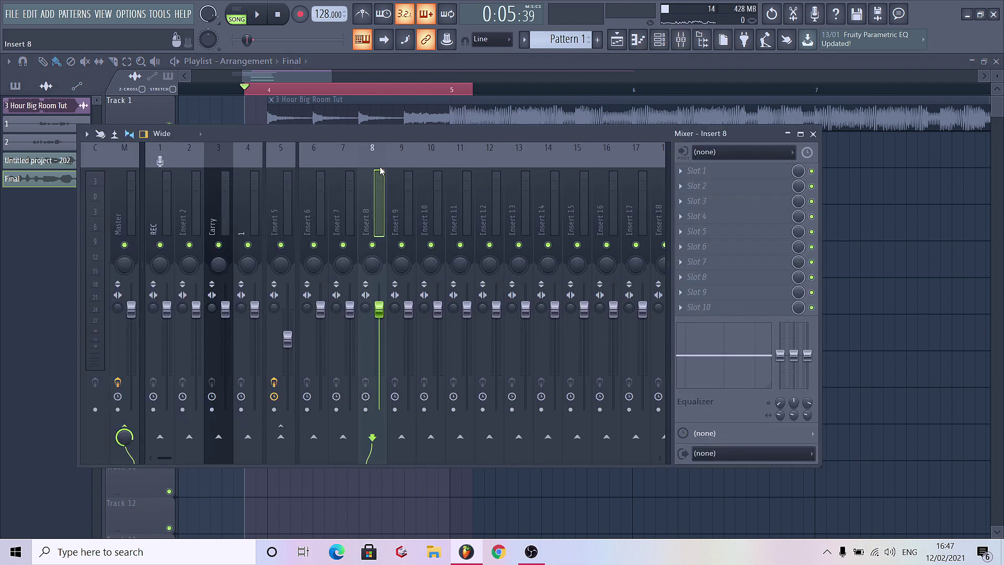
left_click(721, 171)
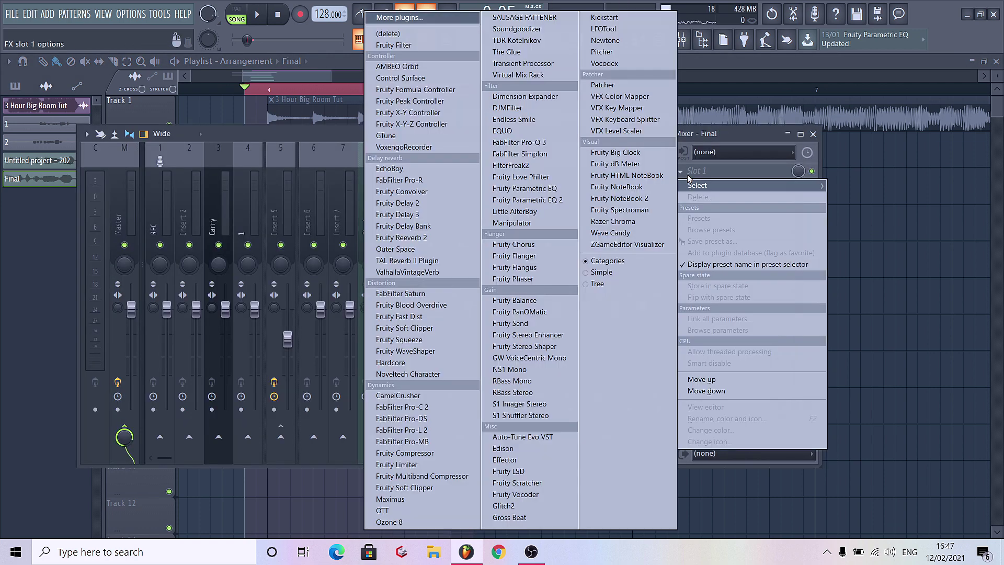
left_click(523, 224)
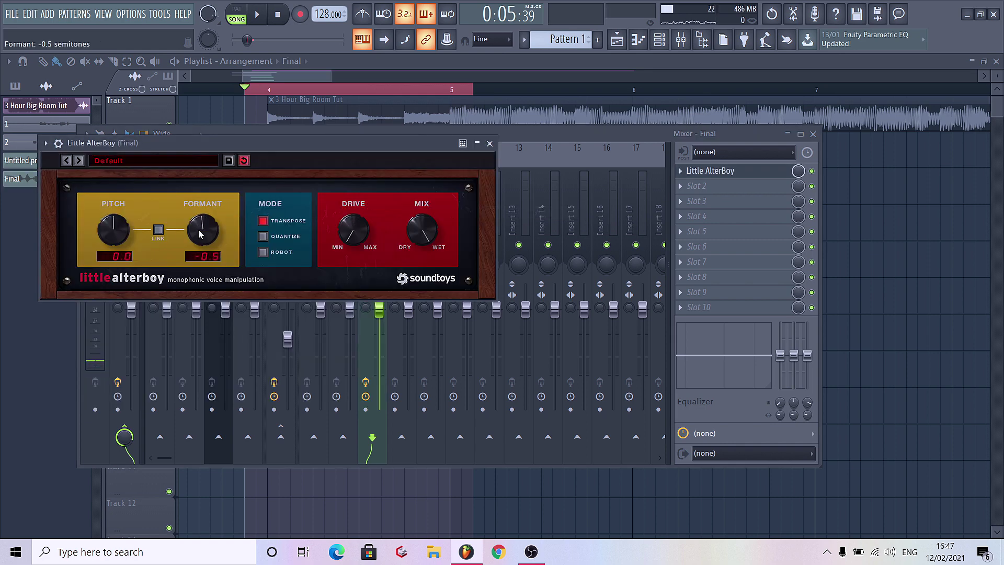
Step: Create a Little AlterBoy formant automation clip on Track 6 and add a point near its start at 4.03.00
left_click(47, 14)
left_click(384, 138)
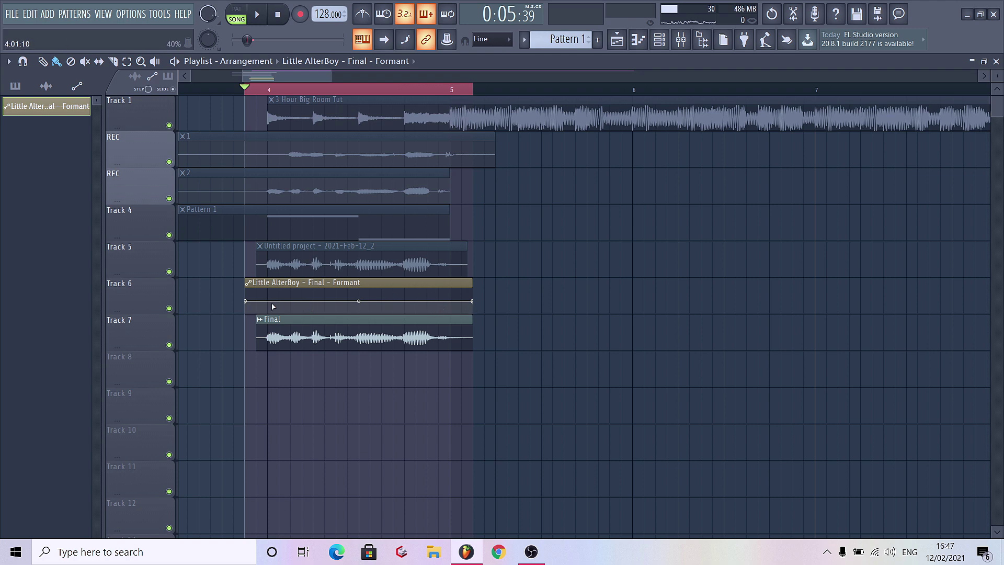
right_click(248, 302)
right_click(290, 301)
right_click(291, 303)
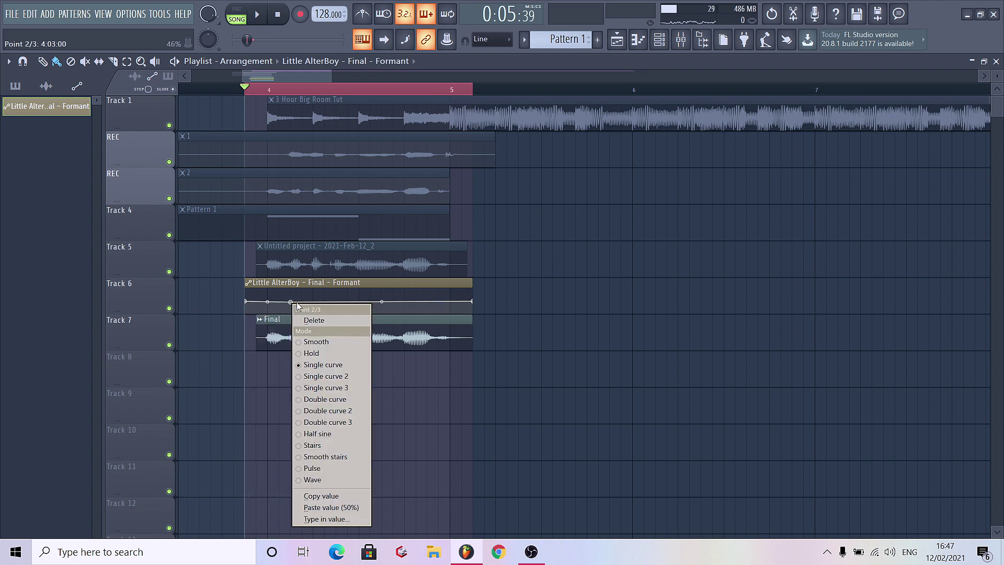
Step: Enlarge Track 6 and slope the formant automation down to about 30% at bar 5, checking the result by ear
left_click(120, 316)
left_click_drag(139, 314, 139, 355)
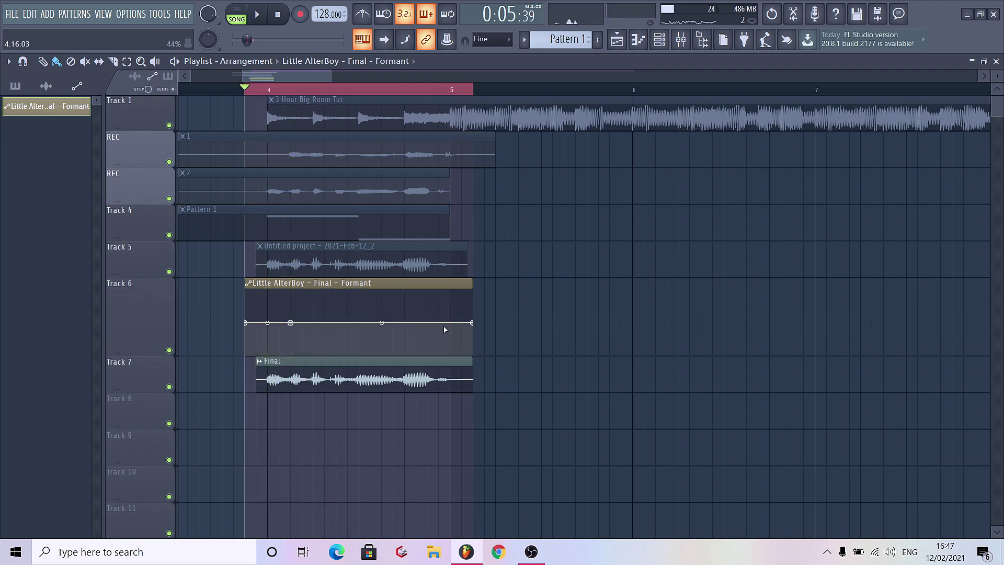
key("space")
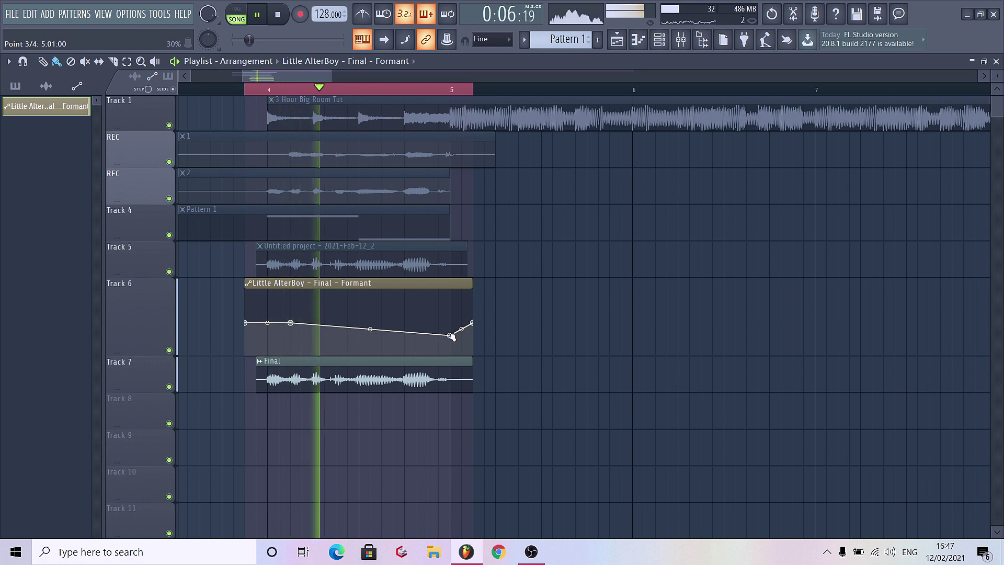
key("space")
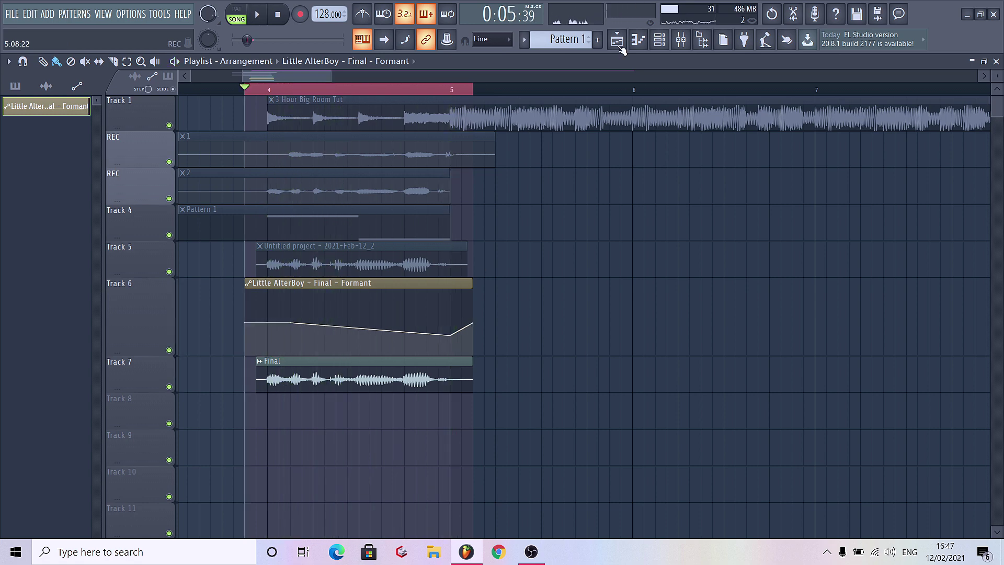
Step: Raise Little AlterBoy's drive on the Final insert to about 2.2 while auditioning the vocal
left_click(680, 46)
left_click(710, 171)
key("space")
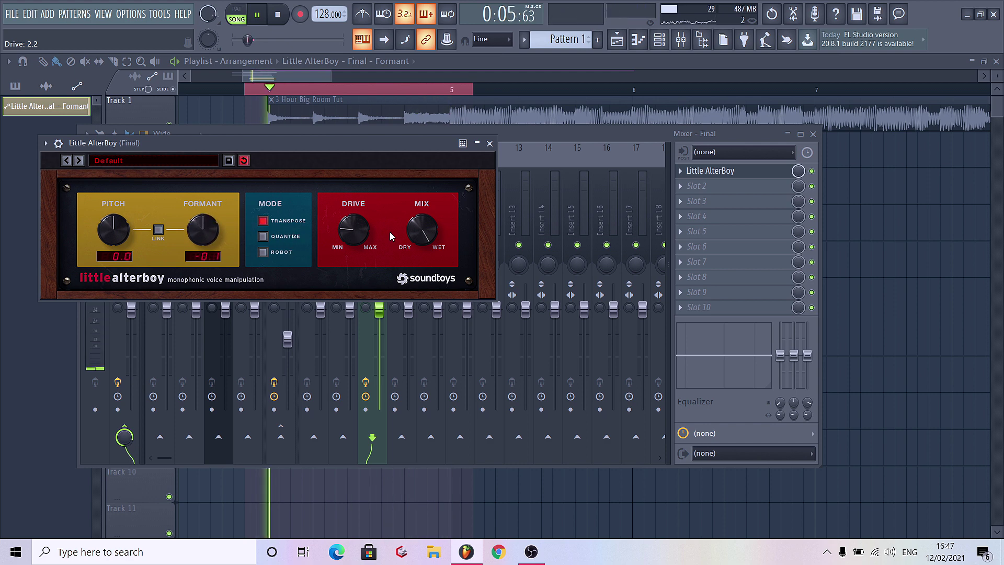
left_click(847, 235)
key("space")
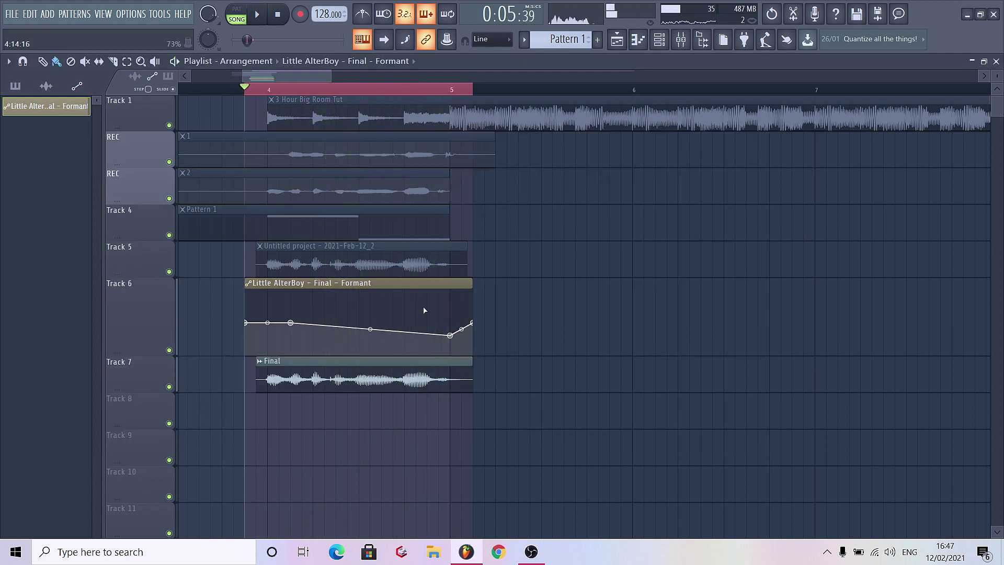
Step: Unmute the 3 Hour Big Room Tut clip to audition the Final vocal with it, and mute the clip again
left_click(269, 113)
key("space")
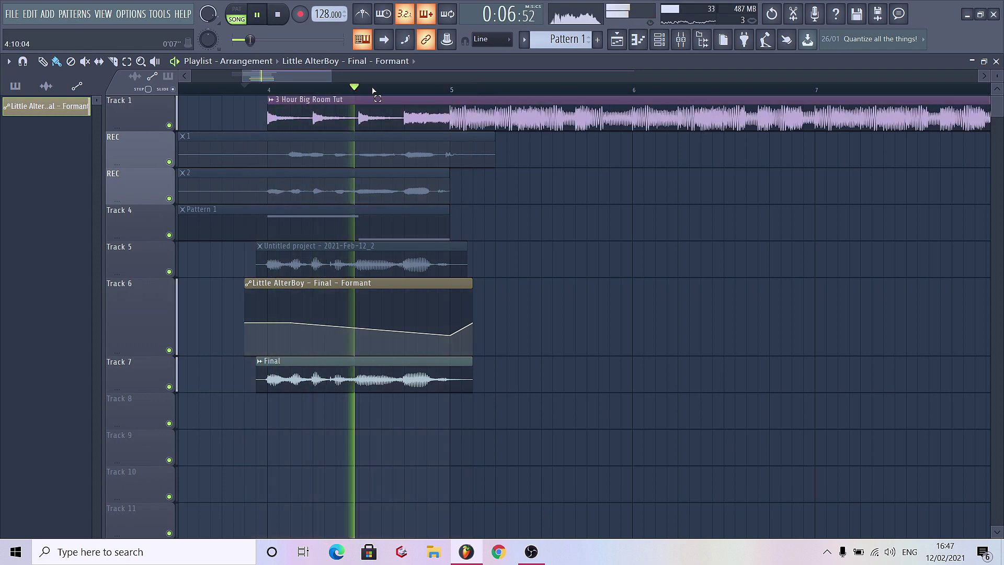
key("space")
left_click(268, 123)
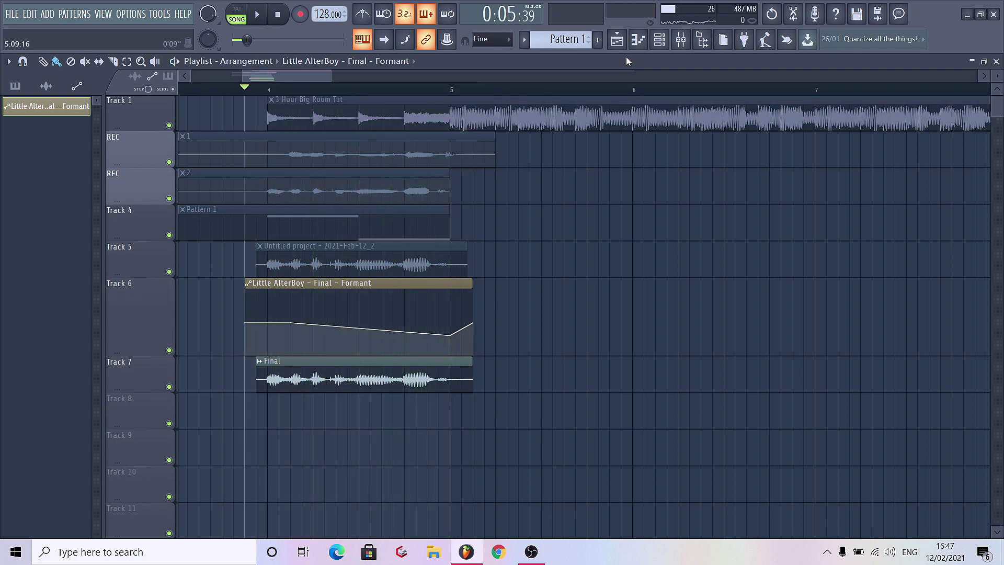
Step: Add OTT to slot 3 of the Final insert with depth at 27% and low-band gain at about 41%
left_click(682, 40)
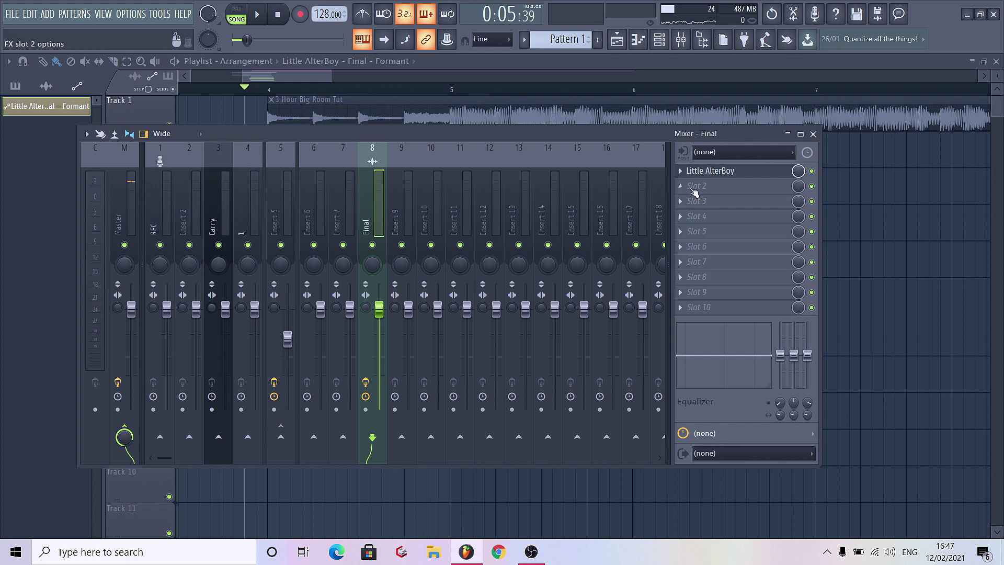
left_click(696, 200)
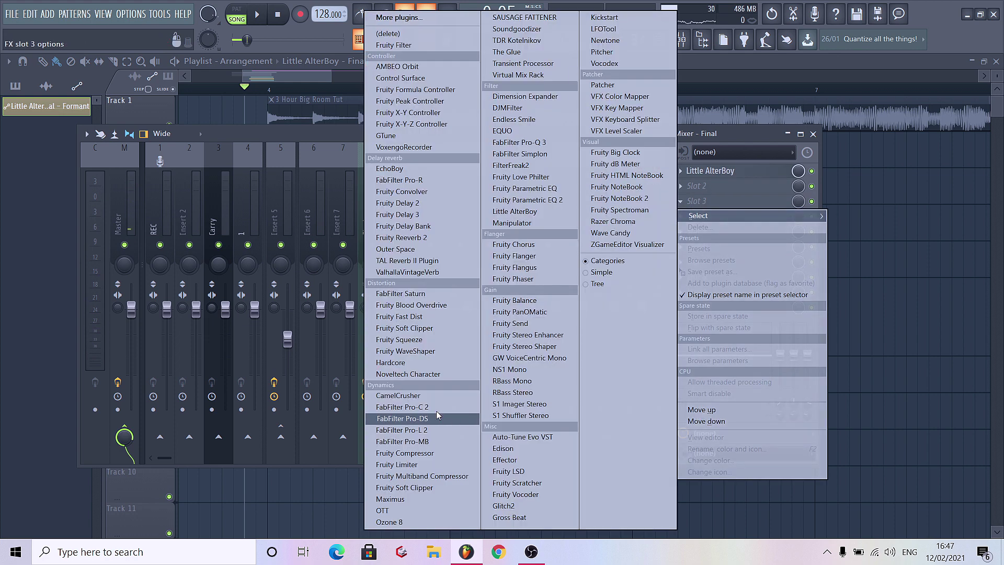
left_click(394, 510)
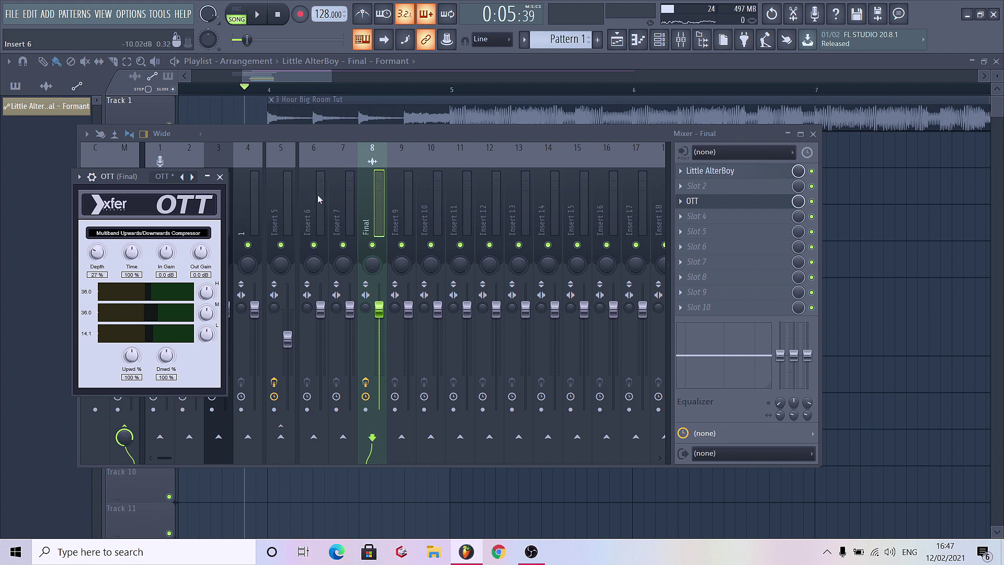
left_click_drag(123, 181, 140, 176)
key("space")
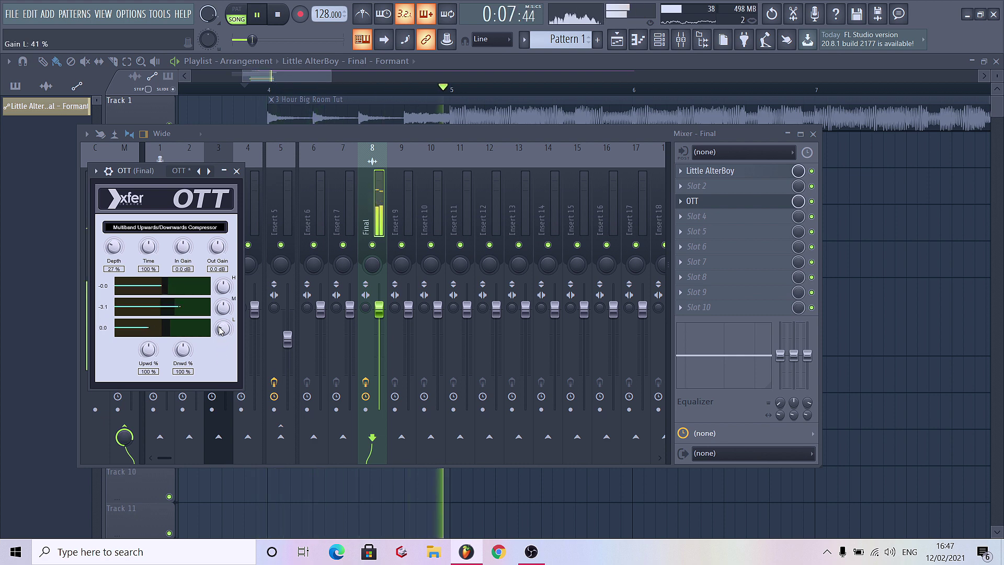
left_click(226, 173)
Step: Lower the end point of the formant automation to about the level of the point at bar 5
key("F9")
key("space")
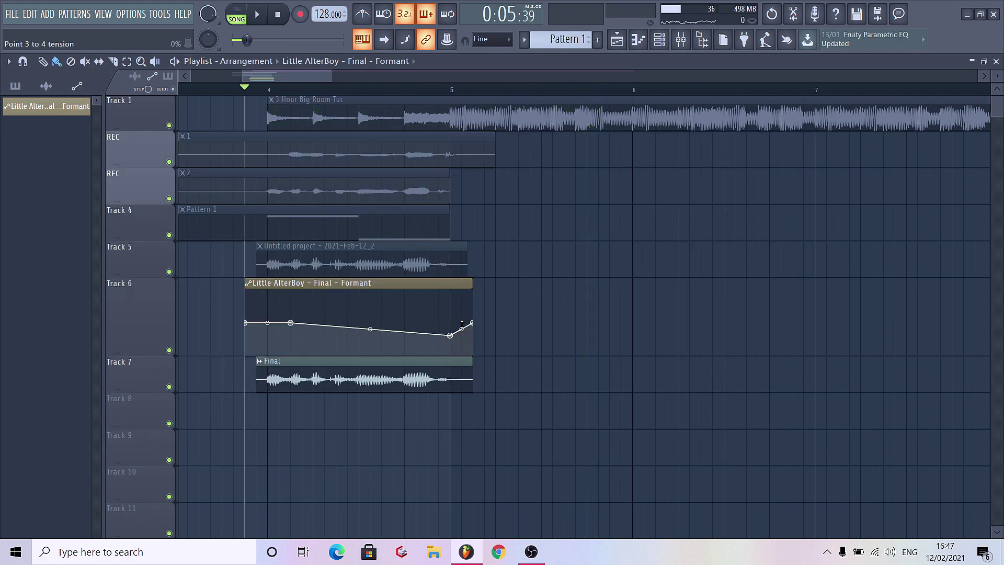
key("space")
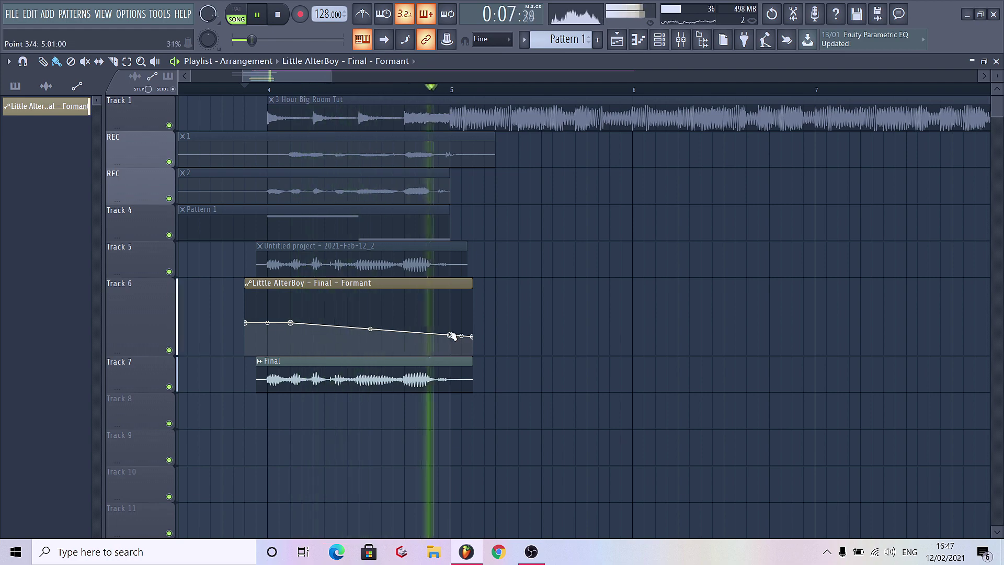
Step: Add Fruity Parametric EQ 2 to slot 5 of the Final insert and roll off the lows with bands 1 and 2
key("F9")
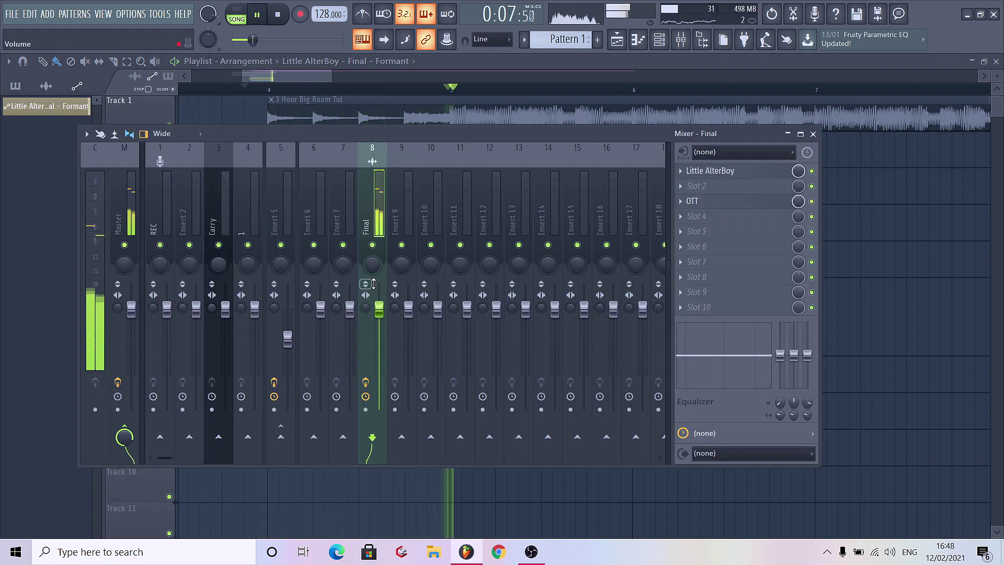
left_click(696, 231)
left_click(533, 261)
left_click_drag(196, 317, 187, 322)
left_click_drag(167, 315, 155, 370)
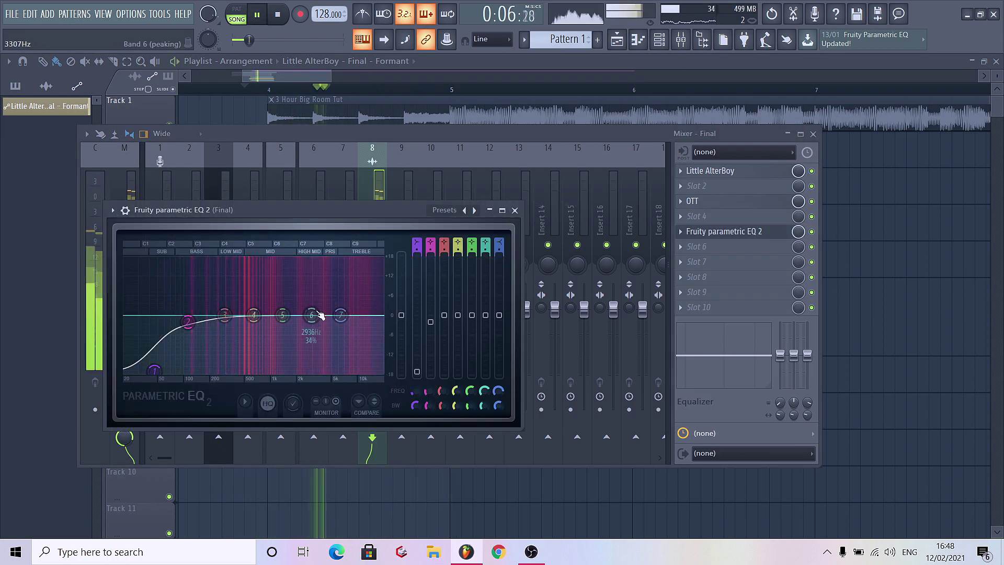
Step: Shape the vocal EQ with a treble boost on band 7, a slight band 6 dip and a small band 4 lift
left_click_drag(311, 314, 348, 301)
key("space")
key("space")
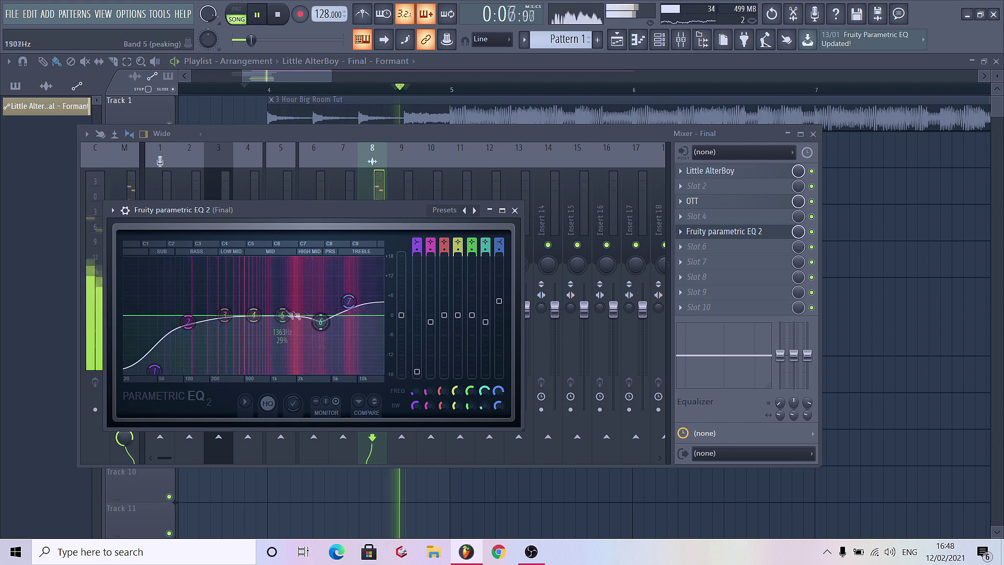
left_click_drag(254, 314, 265, 310)
left_click(514, 210)
key("space")
key("F9")
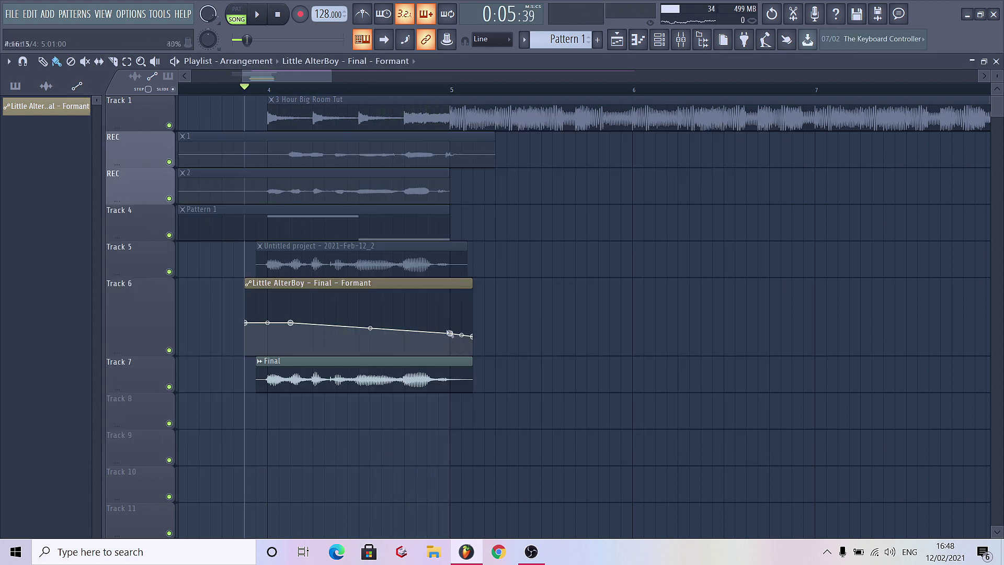
Step: Refine the formant automation by lowering the bar 5 point slightly, adding a point near 4:13 and raising the point at 4.03.00
key("space")
key("space")
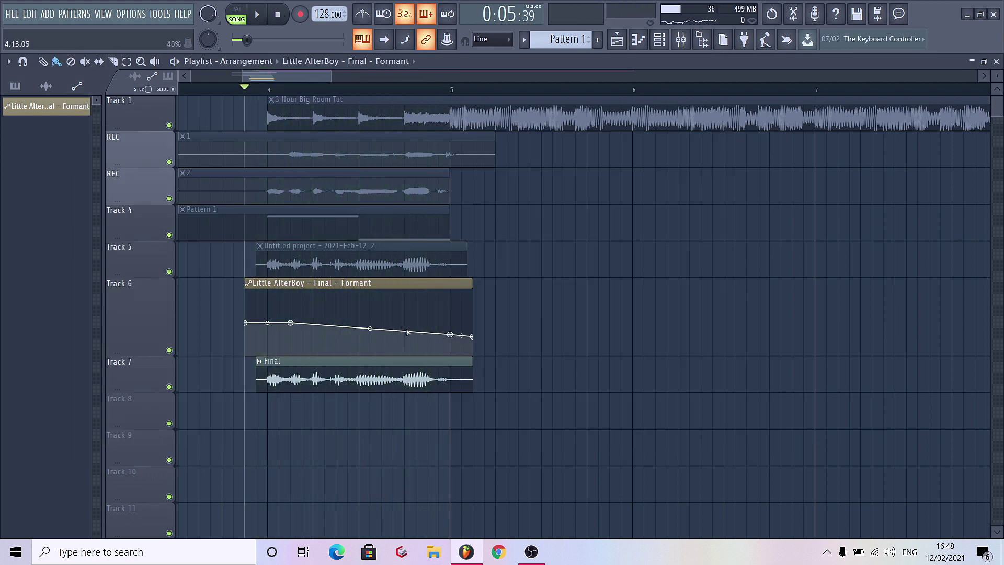
key("space")
mouse_move(450, 337)
left_mouse_down()
mouse_move(450, 348)
mouse_move(450, 338)
left_mouse_up()
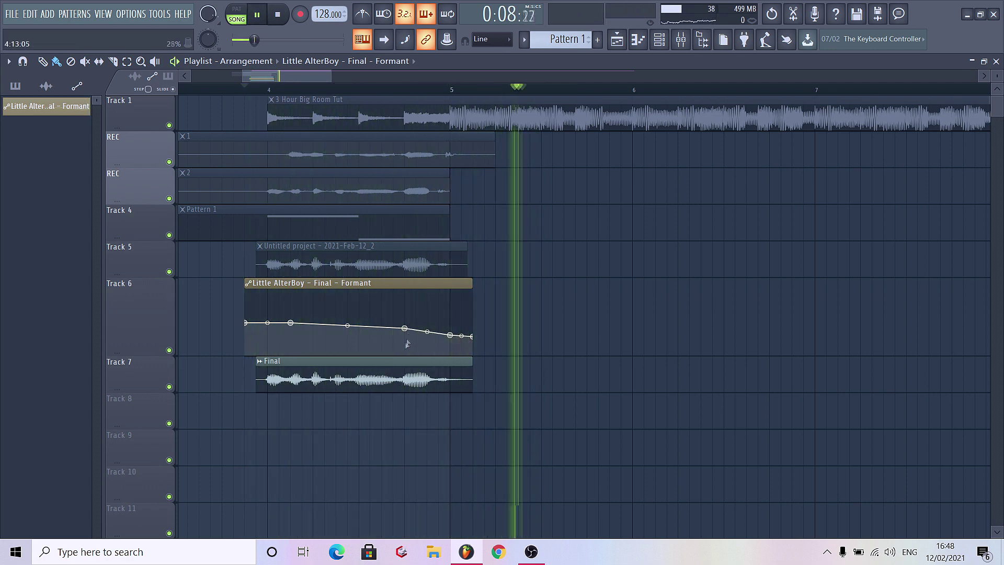
key("space")
key("space")
left_click_drag(292, 322, 292, 315)
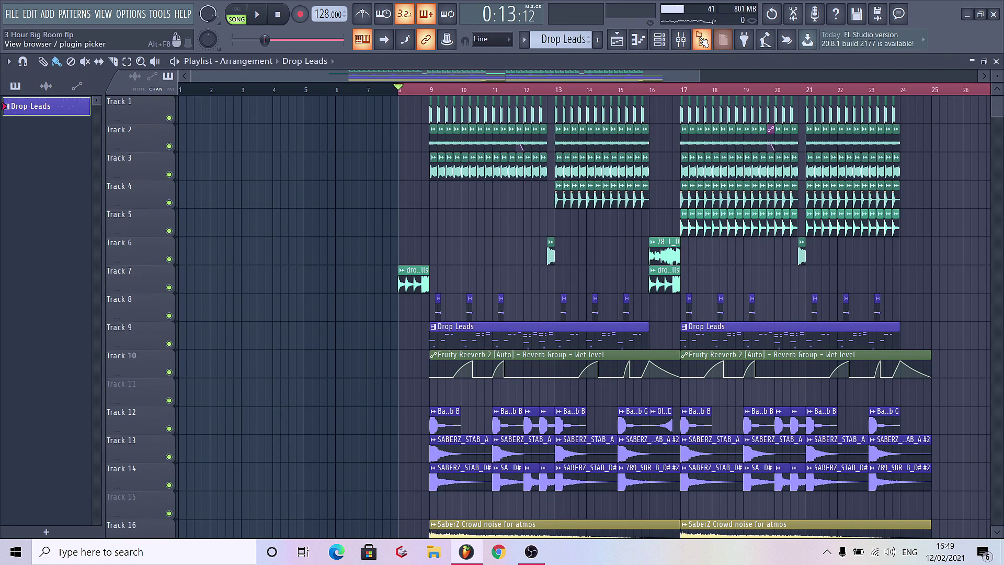
Step: Refresh the browser in the 3 Hour Big Room project and place 3 Hour Tut VOX from Bounced Files in the playlist
left_click(703, 42)
left_click(5, 62)
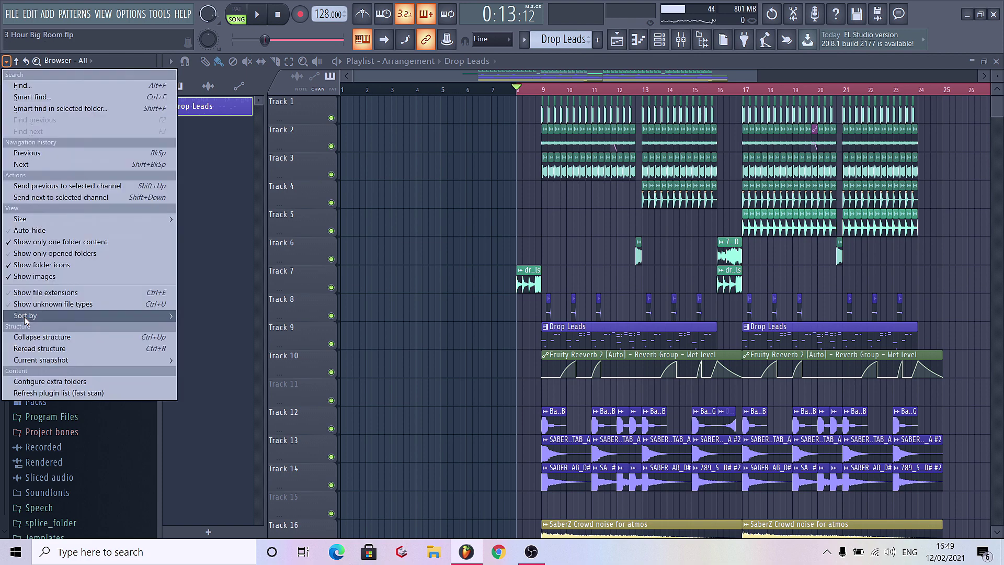
left_click(30, 348)
left_click(44, 249)
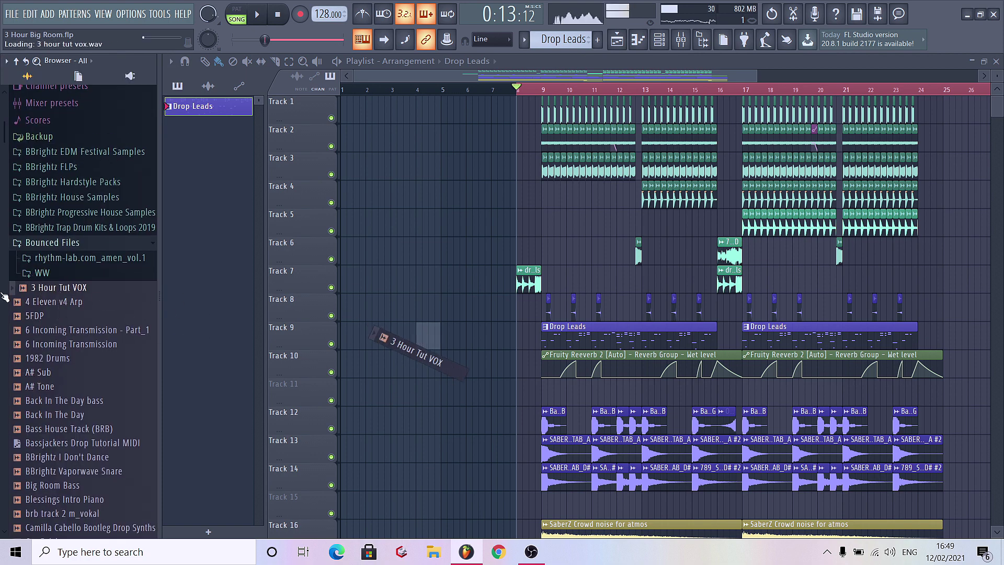
left_click_drag(423, 336, 419, 335)
left_click(710, 43)
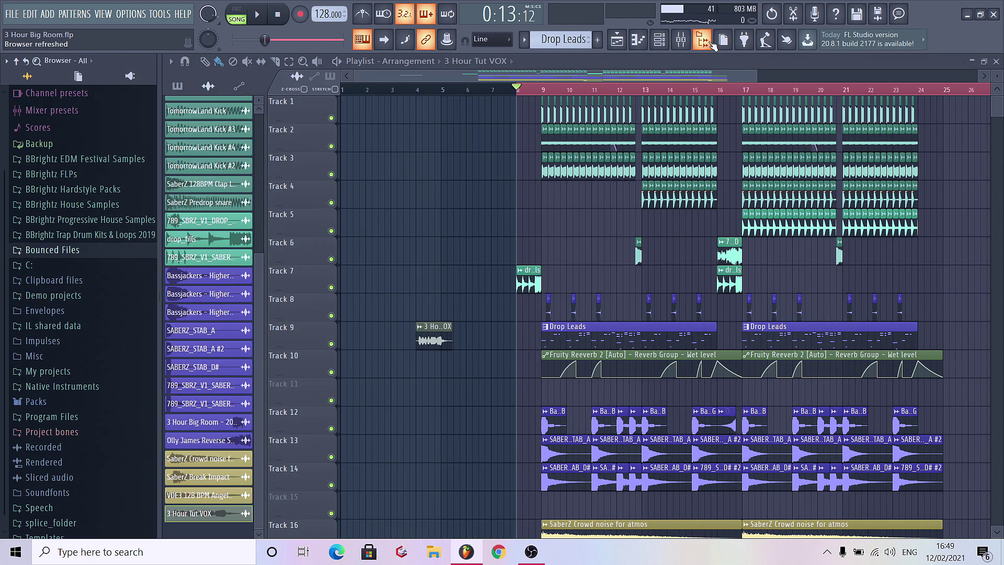
Step: Position the 3 Hour Tut VOX clip on Track 6 at 7:13:00, above drop_fills, and play the build into the drop
scroll(293, 335, "up", 3)
left_click_drag(446, 228, 447, 241)
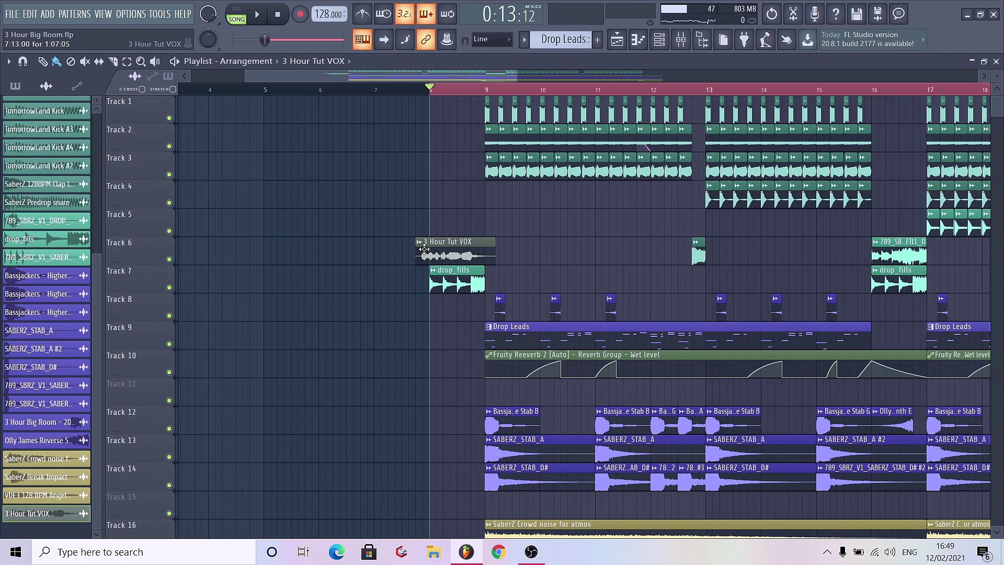
scroll(453, 243, "up", 3)
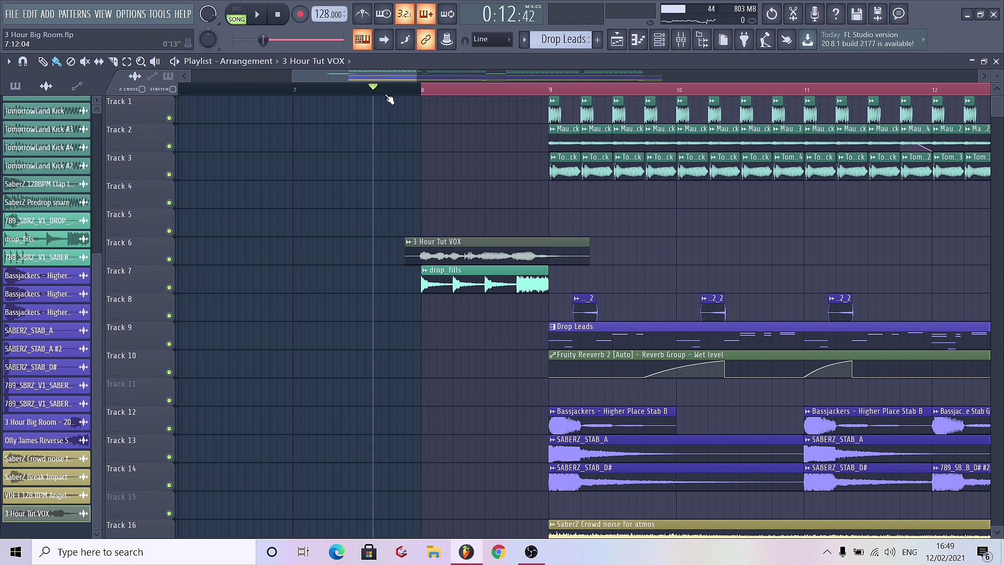
key("space")
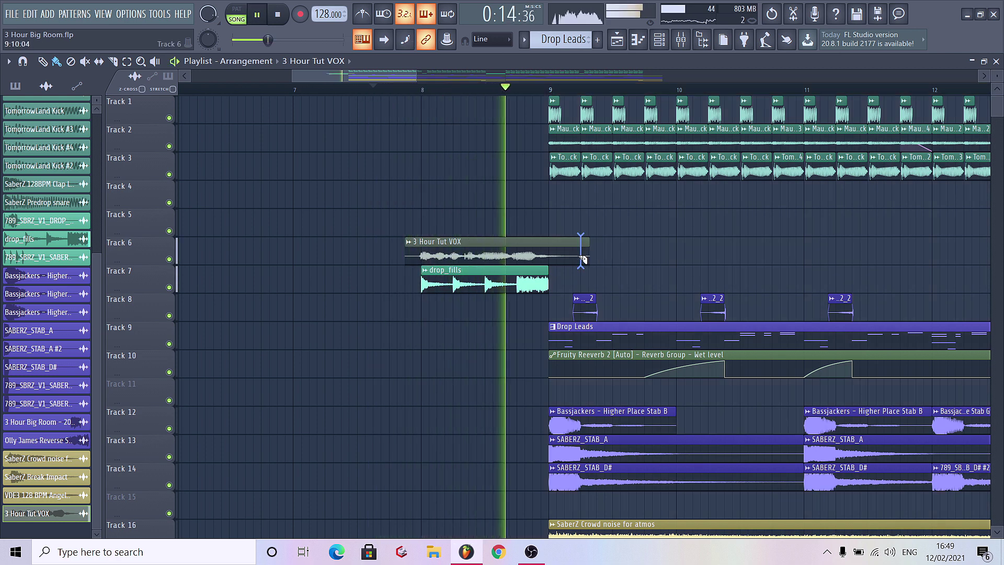
Step: Shorten the end of the 3 Hour Tut VOX clip slightly and check its channel settings
left_click_drag(583, 260, 581, 260)
double_click(570, 254)
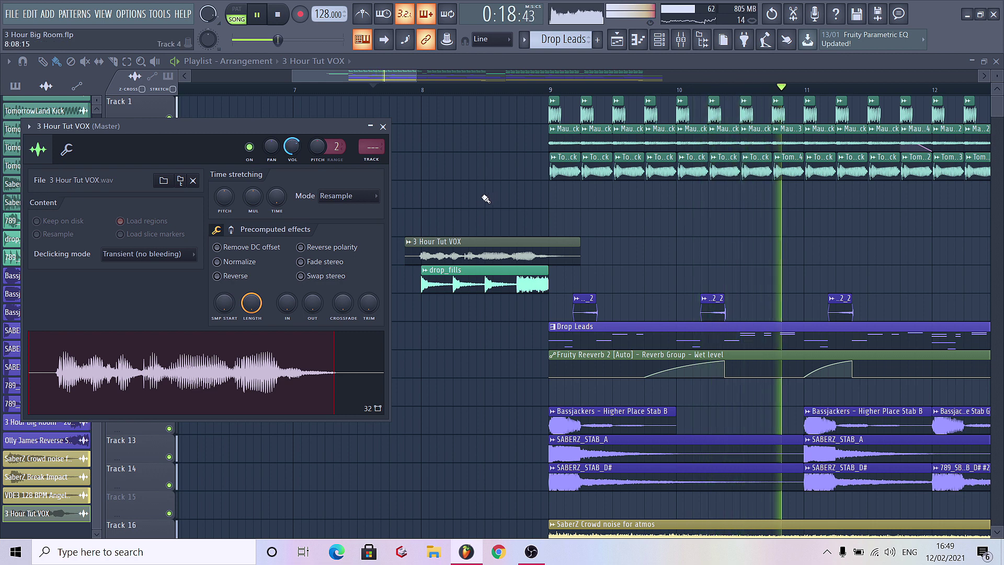
key("Escape")
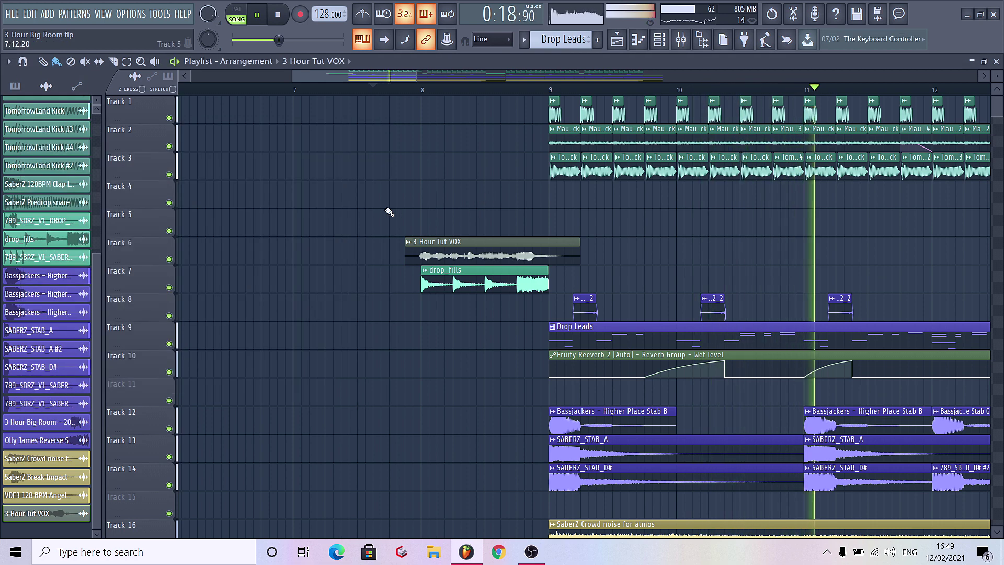
Step: Colour the 3 Hour Tut VOX clip pink and place it on Track 5 ahead of the drop
left_click(413, 245)
left_click(433, 290)
left_click(432, 291)
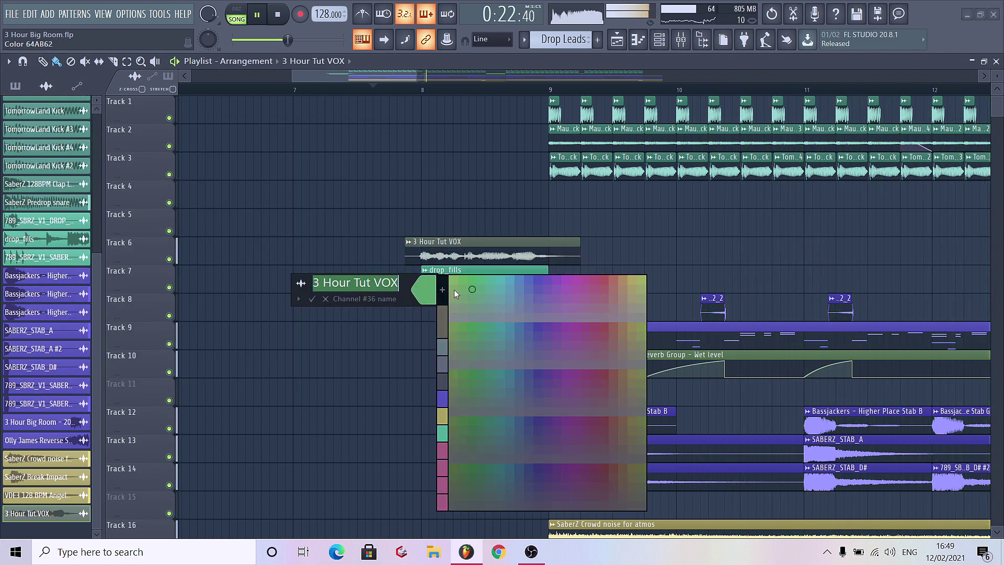
left_click(443, 290)
double_click(468, 157)
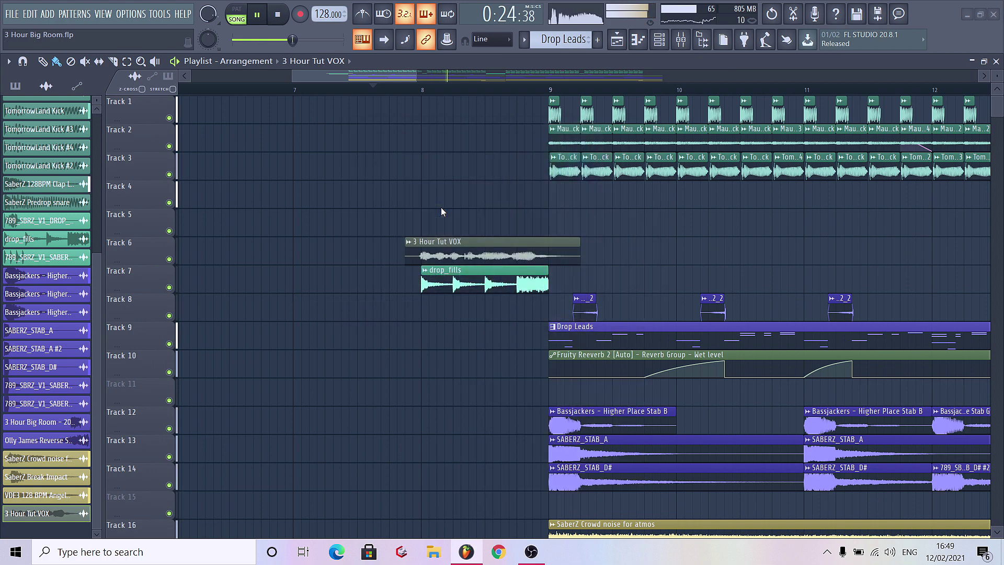
left_click_drag(477, 271, 470, 228)
scroll(321, 225, "down", 8)
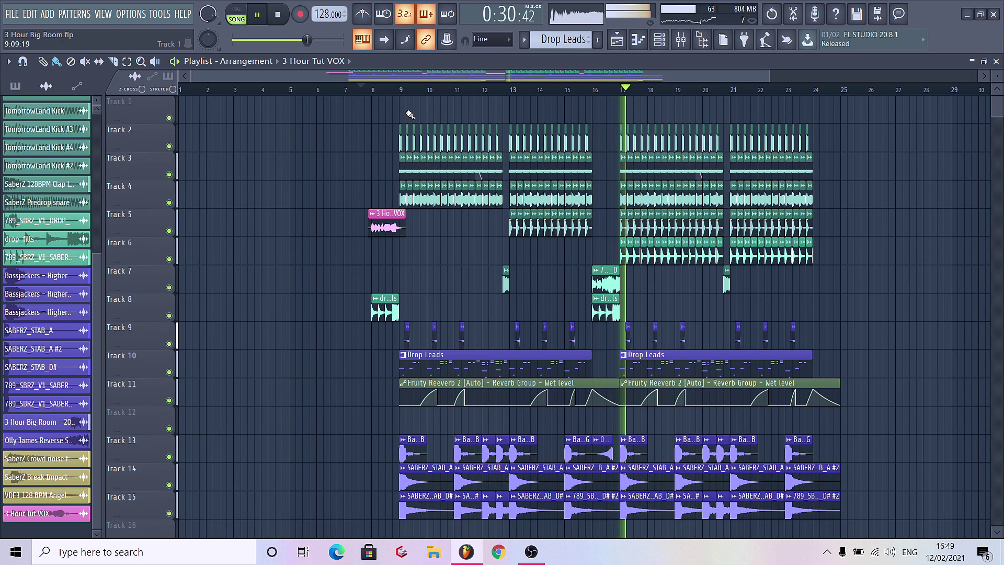
key("space")
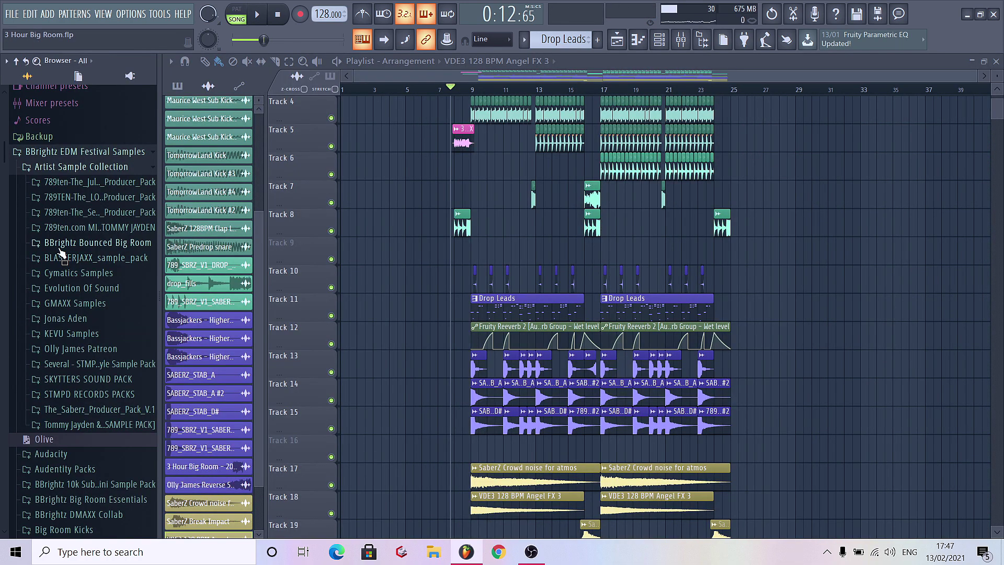
Step: Browse the BLASTERJAXX_sample_pack drum one-shots to the BLASTERJAXX_snares folder and audition the snares for a build sound
left_click(76, 273)
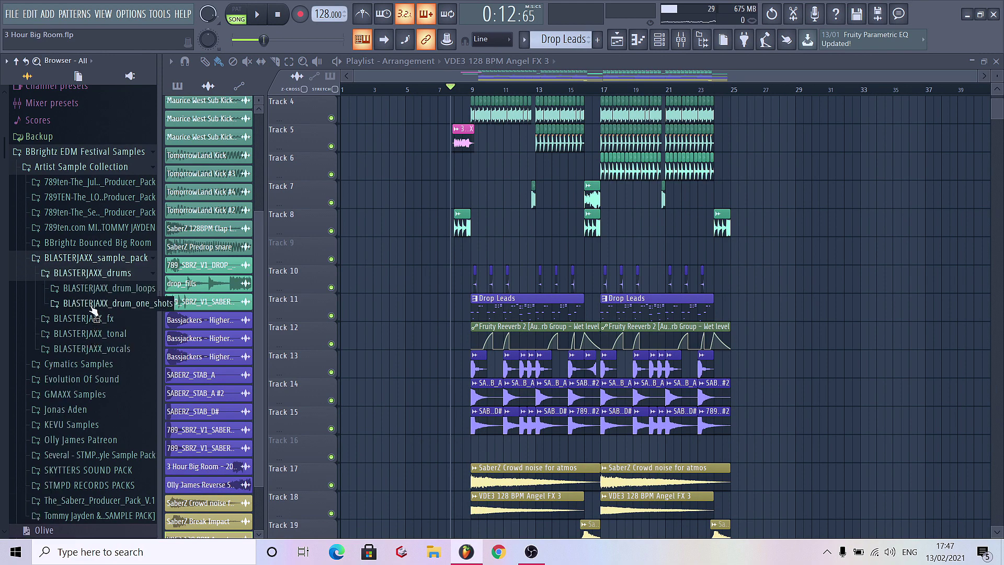
left_click(92, 304)
left_click(100, 395)
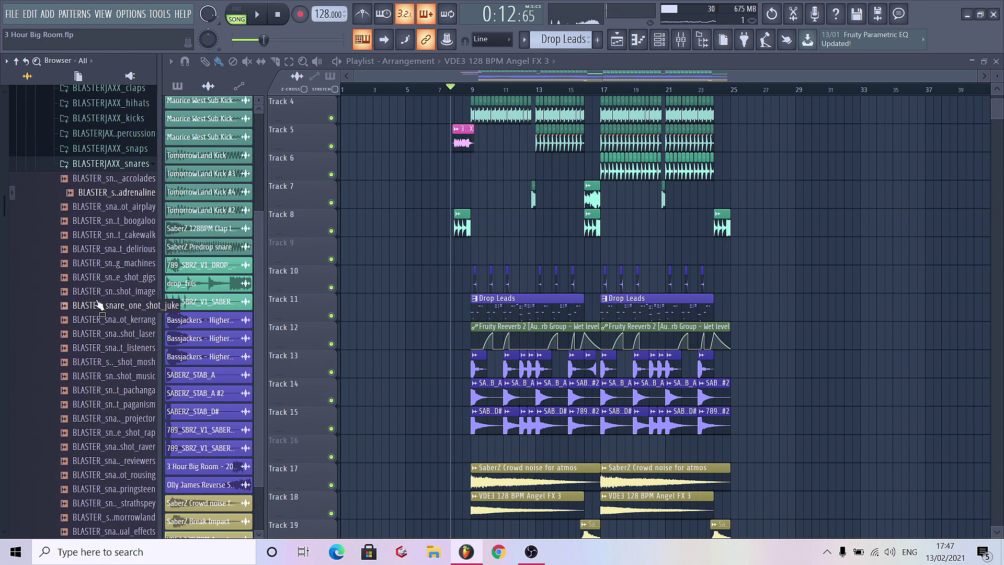
key("Down")
key("Down")
key("Down")
key("Down")
key("Down")
key("Down")
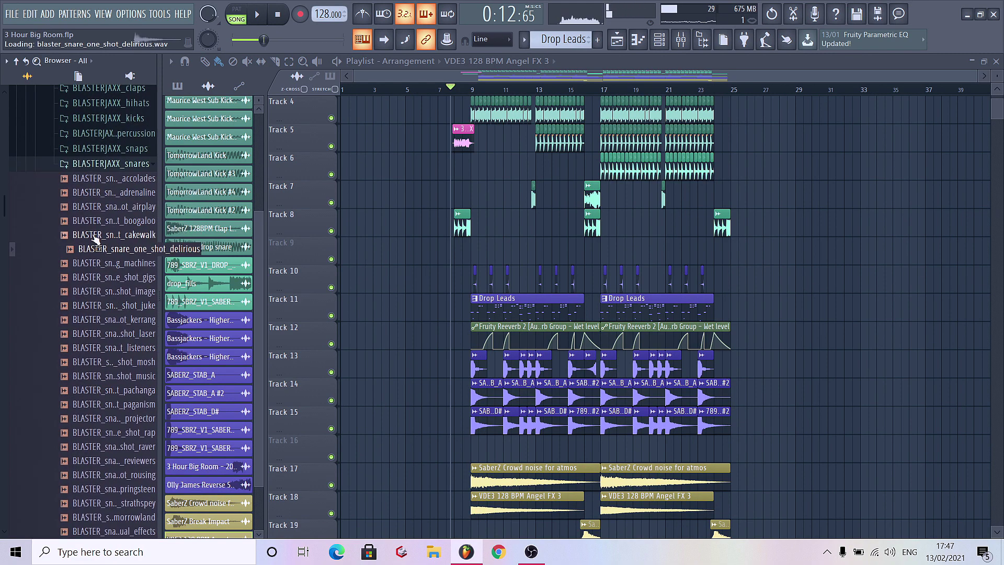
scroll(92, 235, "down", 2)
key("Down")
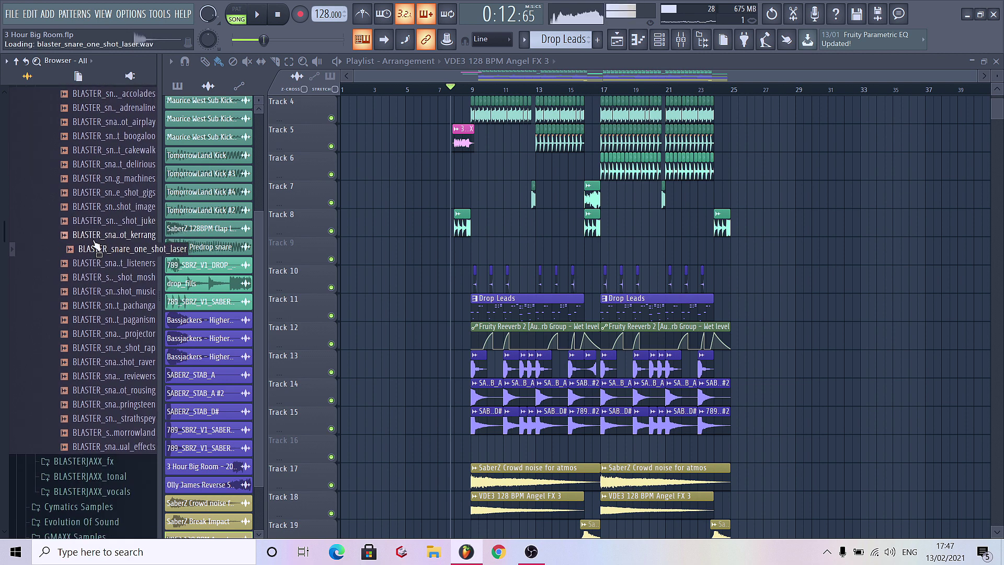
left_click_drag(96, 245, 111, 282)
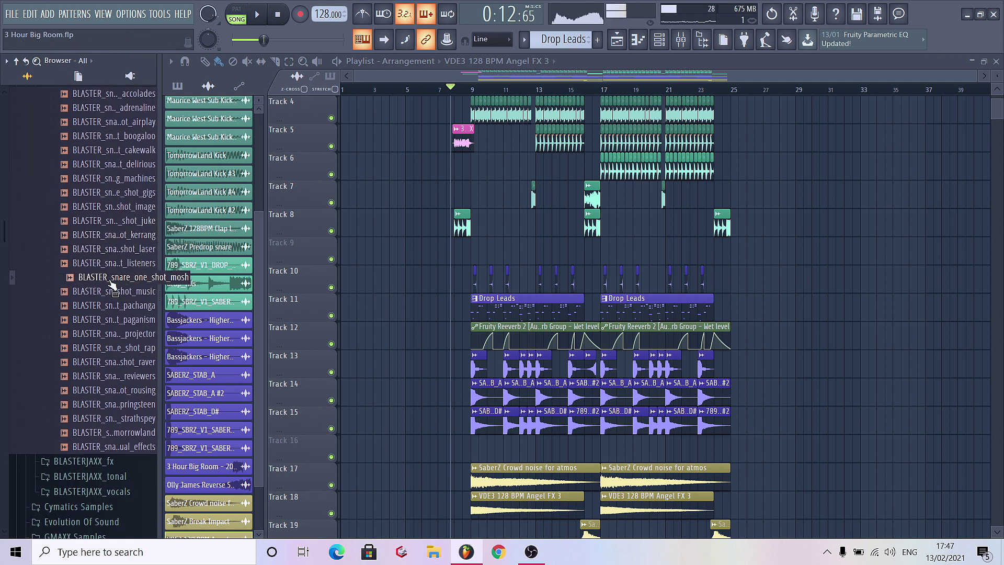
key("Down")
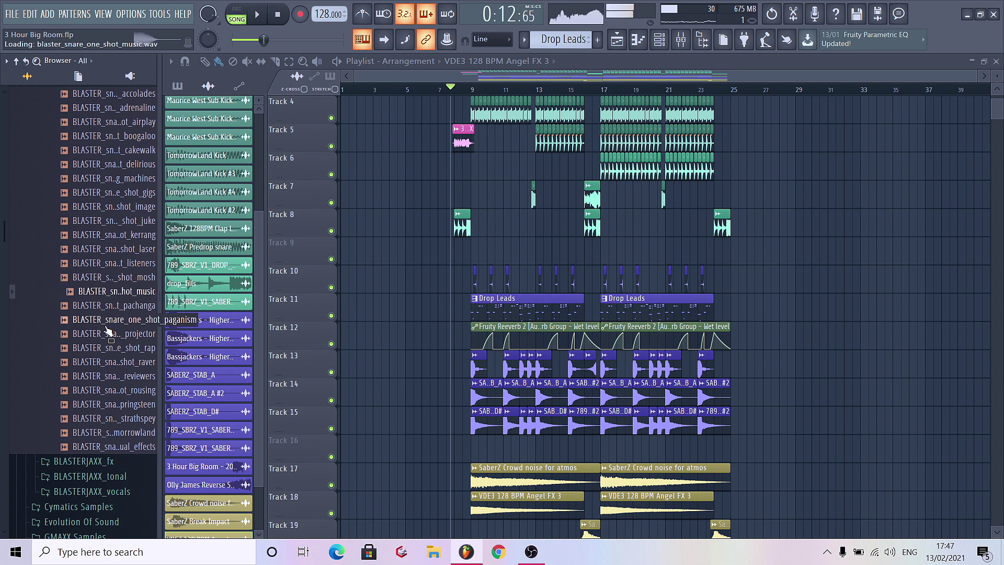
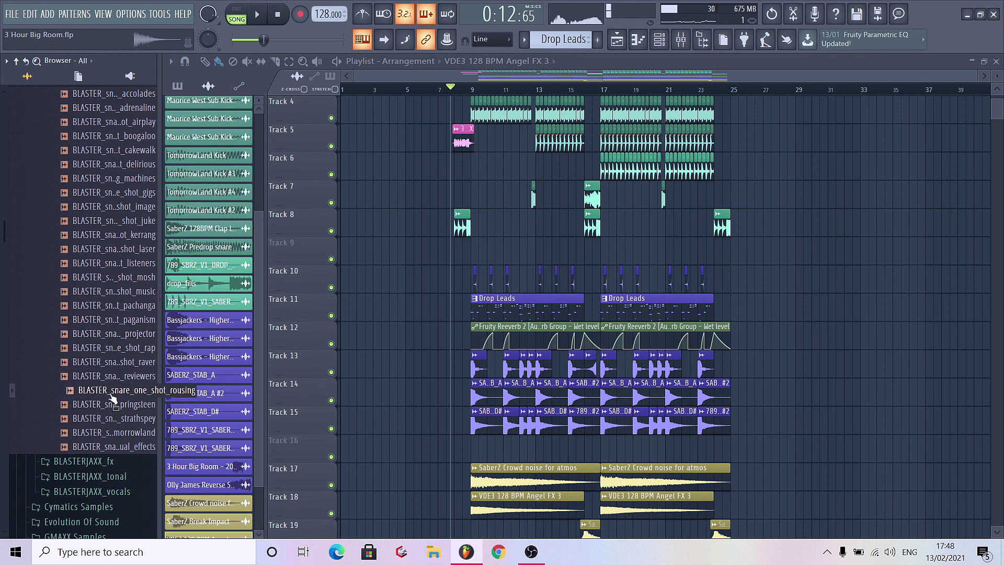
Step: Place BLASTER_snare_one_shot_rousing at the very start of Track 6, check its channel settings and play it
left_click_drag(403, 169, 367, 169)
scroll(368, 170, "up", 5)
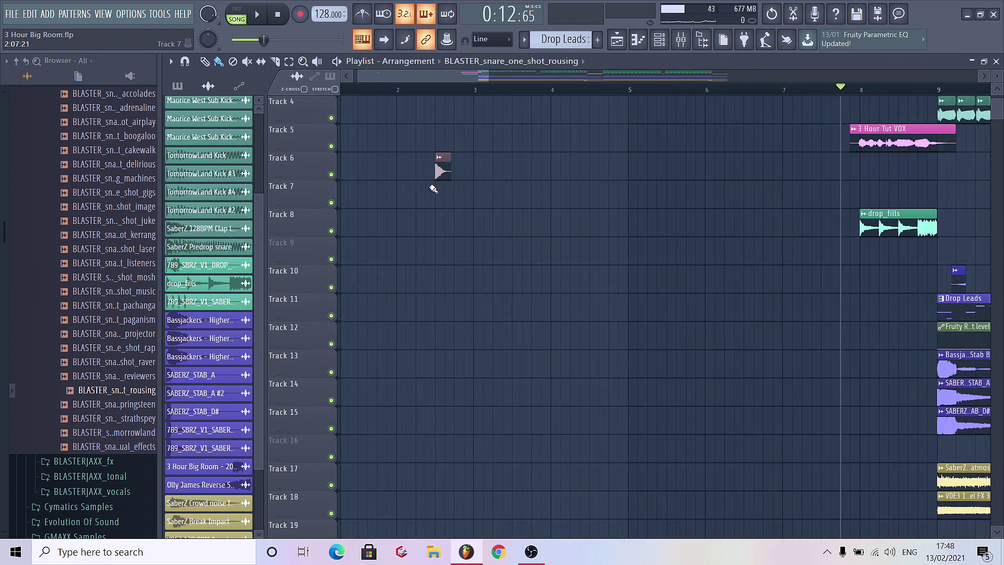
left_click_drag(445, 172, 350, 172)
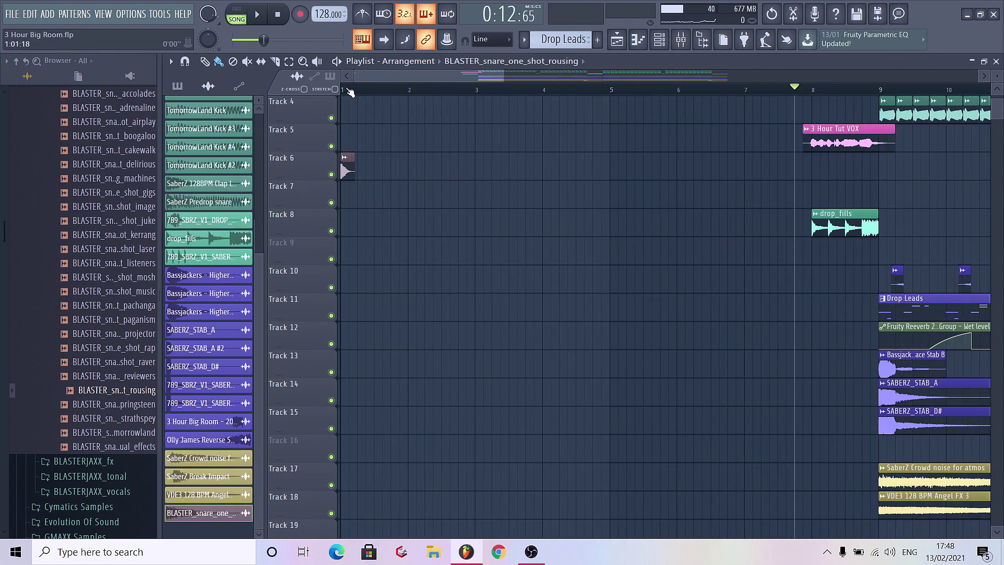
double_click(340, 172)
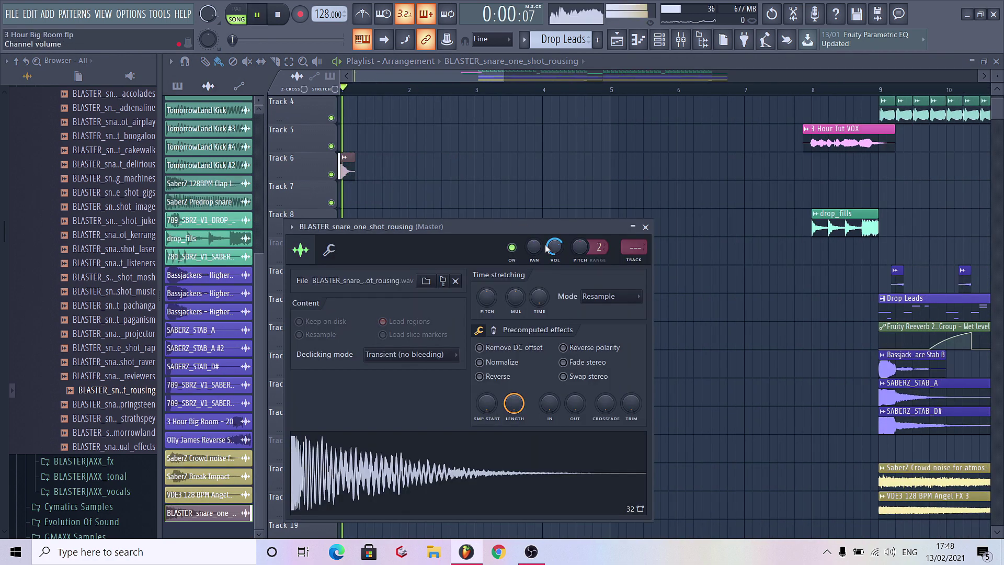
key("Escape")
key("space")
Step: Repeat the rousing snare on every beat of Track 6 up to bar 8 and double the hits from bar 5 to bar 7
mouse_move(349, 170)
left_mouse_down()
mouse_move(833, 172)
mouse_move(642, 168)
mouse_move(655, 168)
mouse_move(565, 152)
left_mouse_up()
scroll(833, 172, "down", 3)
scroll(651, 167, "up", 3)
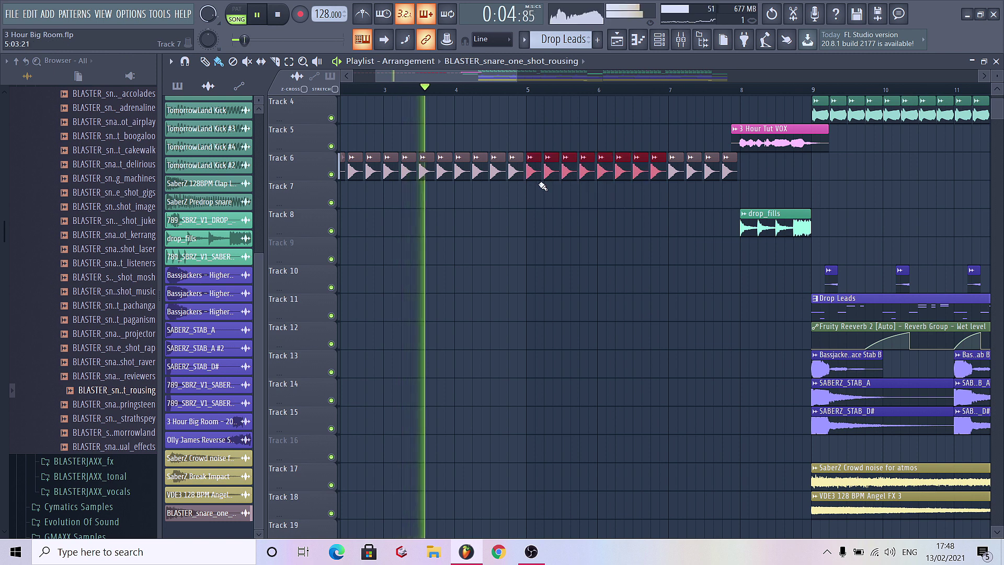
scroll(540, 167, "up", 2)
key("ctrl+u")
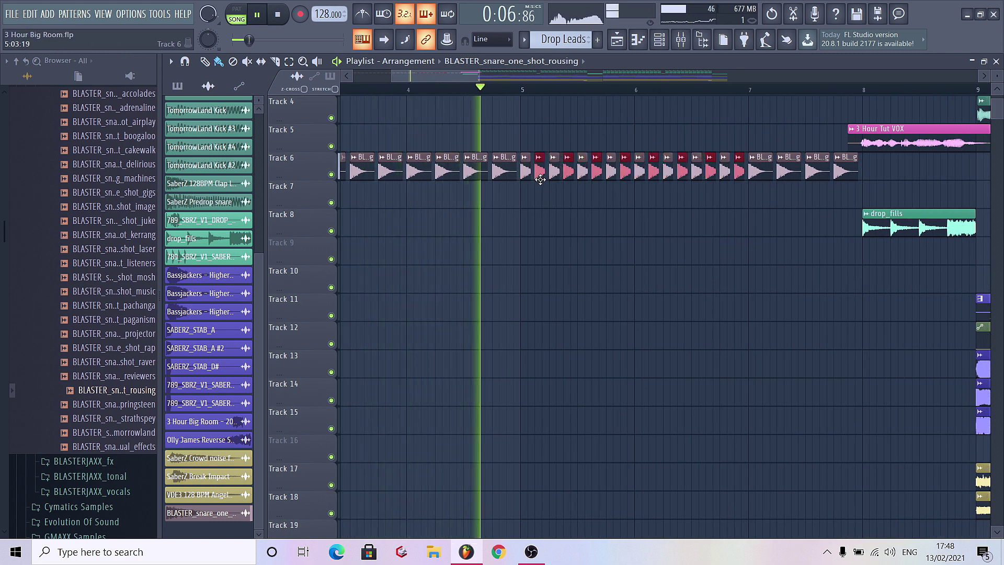
Step: Fill Track 6 from bar 7 to bar 8 with four snare hits per beat and resize the clips from bar 5 onward to close the gaps
mouse_move(860, 206)
left_mouse_down()
mouse_move(762, 153)
mouse_move(751, 179)
mouse_move(856, 172)
left_mouse_up()
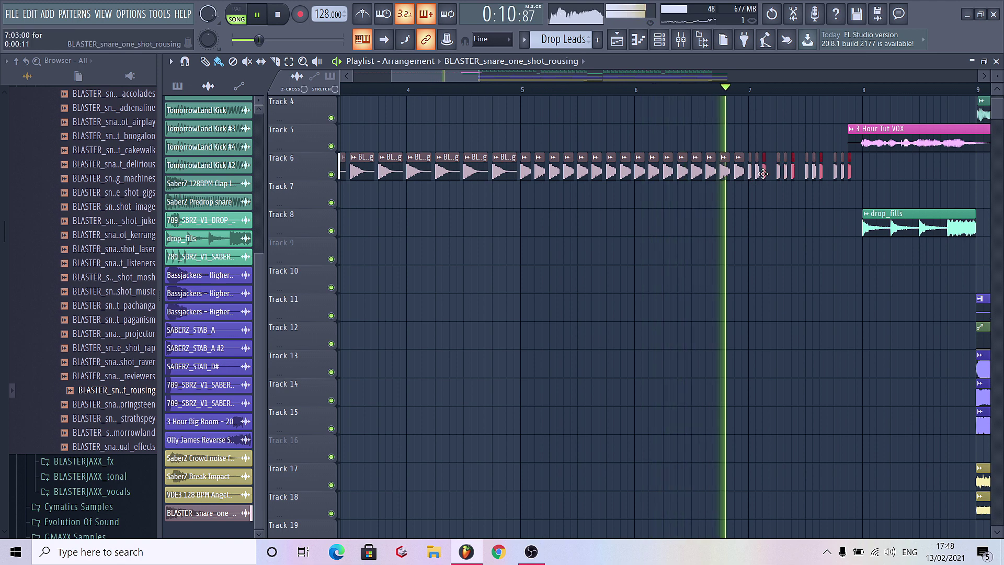
scroll(525, 178, "up", 4, "ctrl")
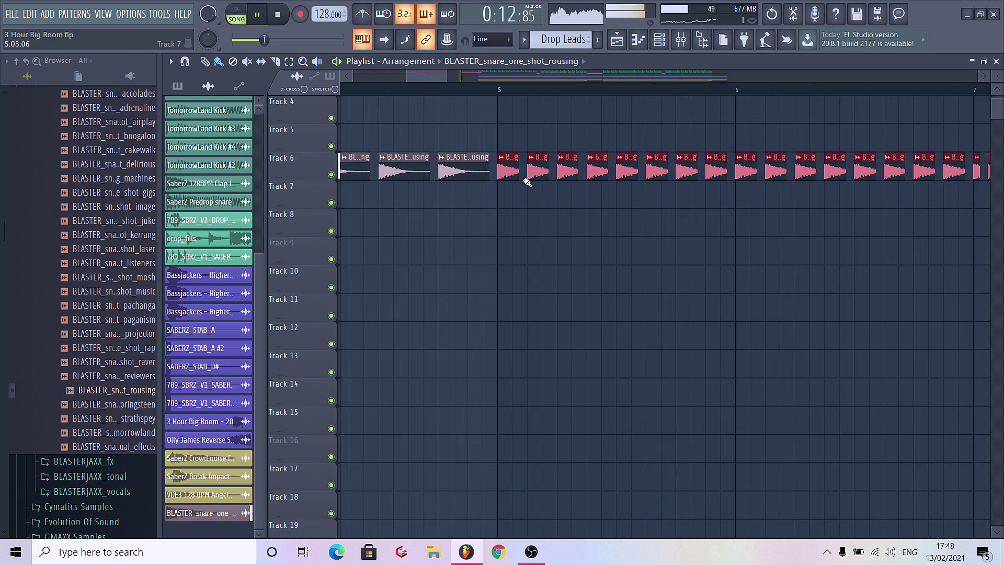
key("space")
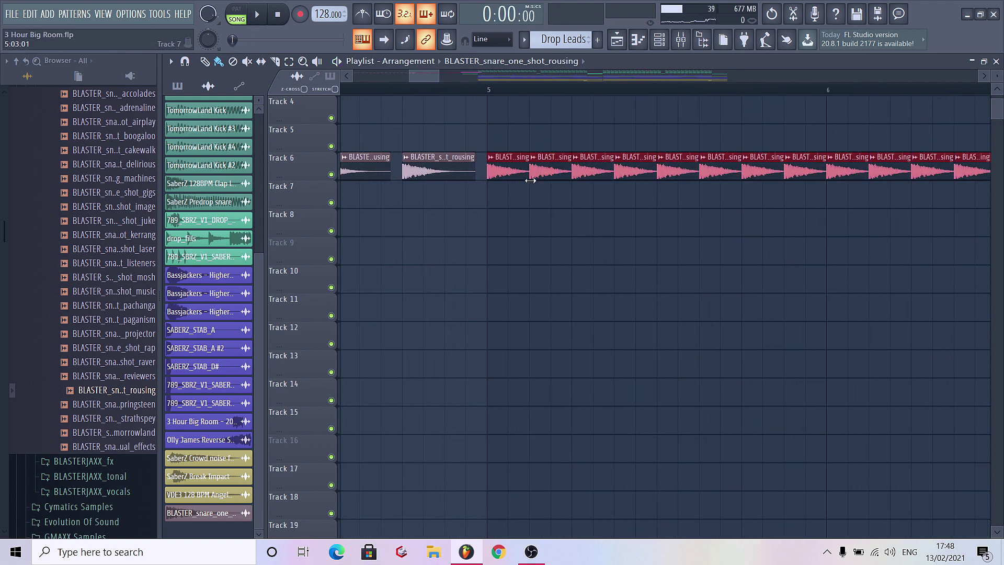
scroll(426, 204, "down", 5, "ctrl")
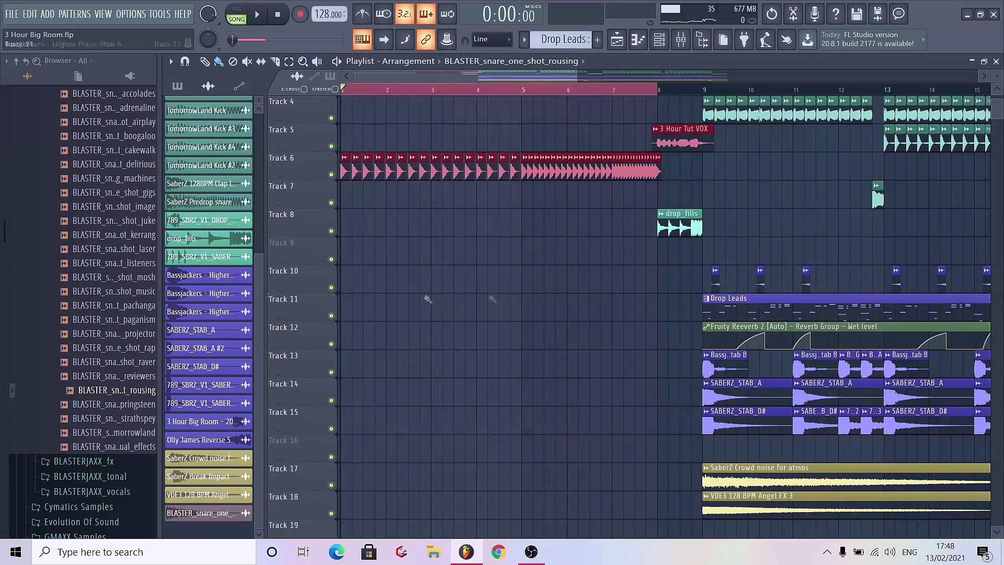
Step: Set the rousing snare's pitch range to 12 semitones, create a rising channel pitch automation clip and move it onto Track 6 behind the snares
double_click(538, 168)
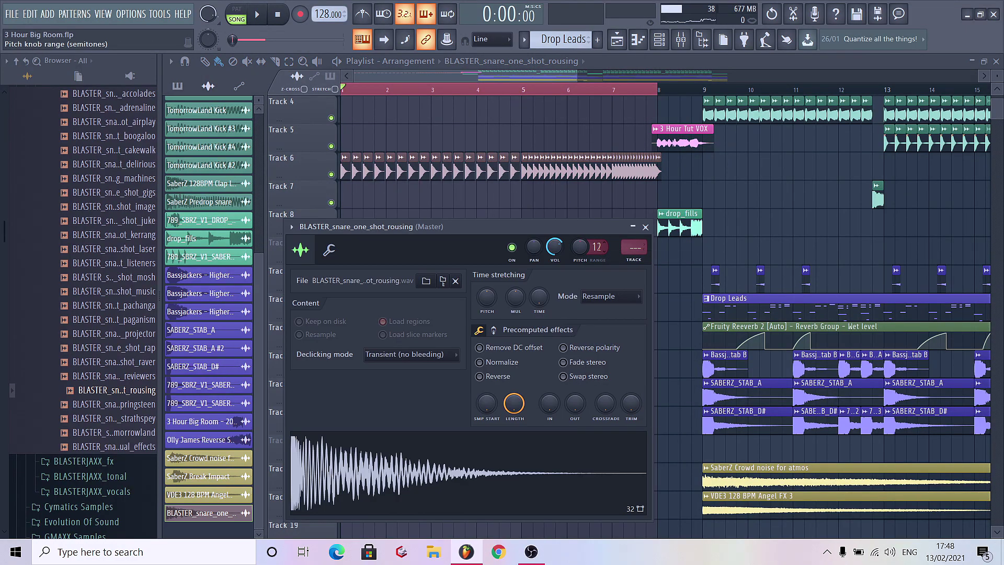
right_click(596, 246)
left_click(606, 314)
right_click(653, 123)
left_click(515, 128)
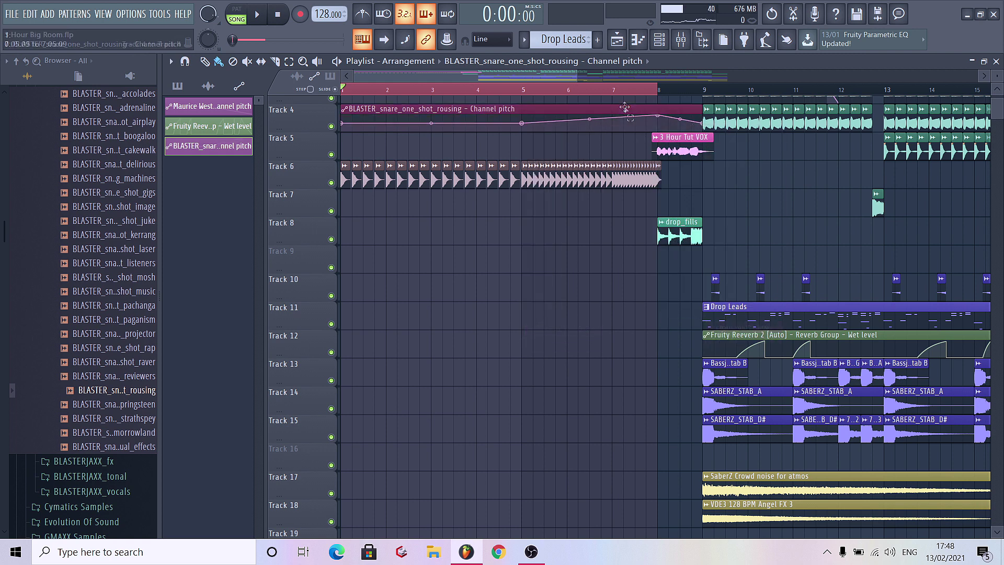
left_click_drag(702, 124, 702, 180)
key("space")
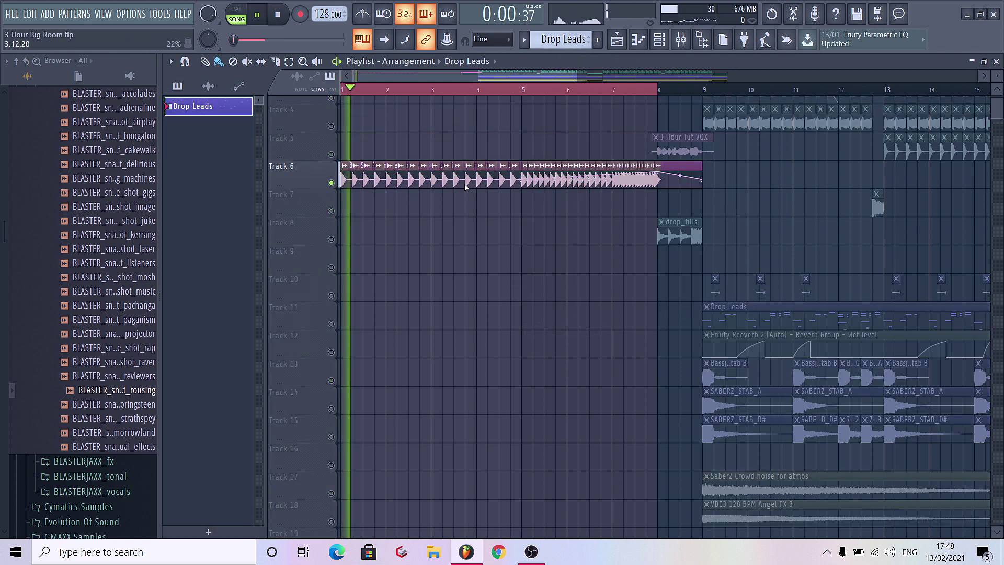
Step: Colour the rousing snare clips green and move the sample below the other drum samples in the clip list
left_click(463, 170)
right_click(462, 170)
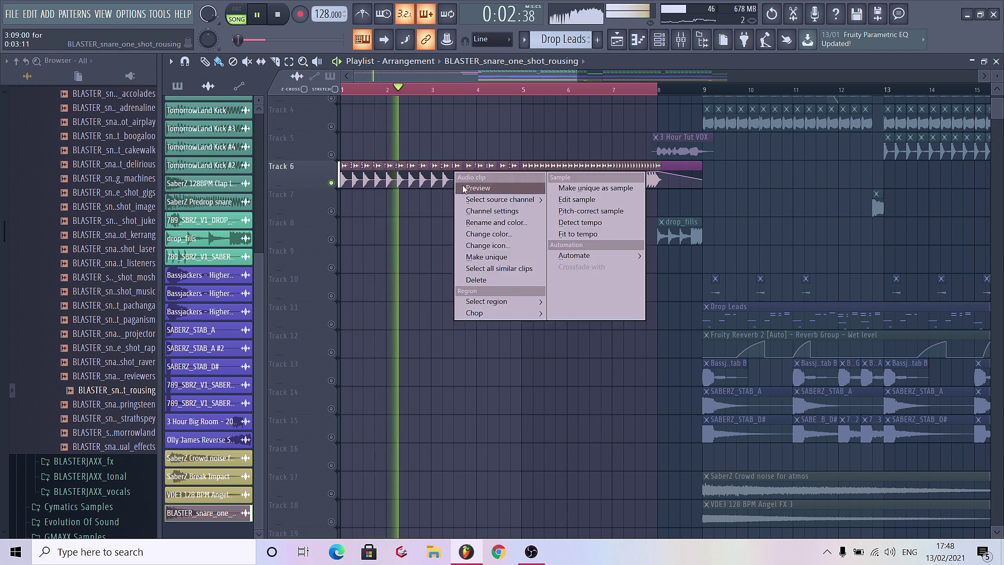
left_click(497, 229)
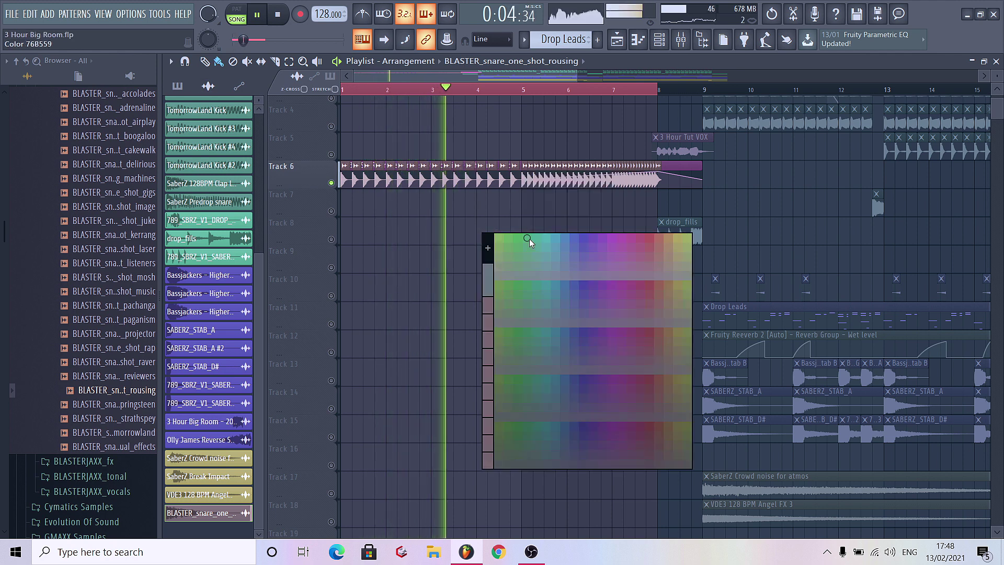
left_click(529, 236)
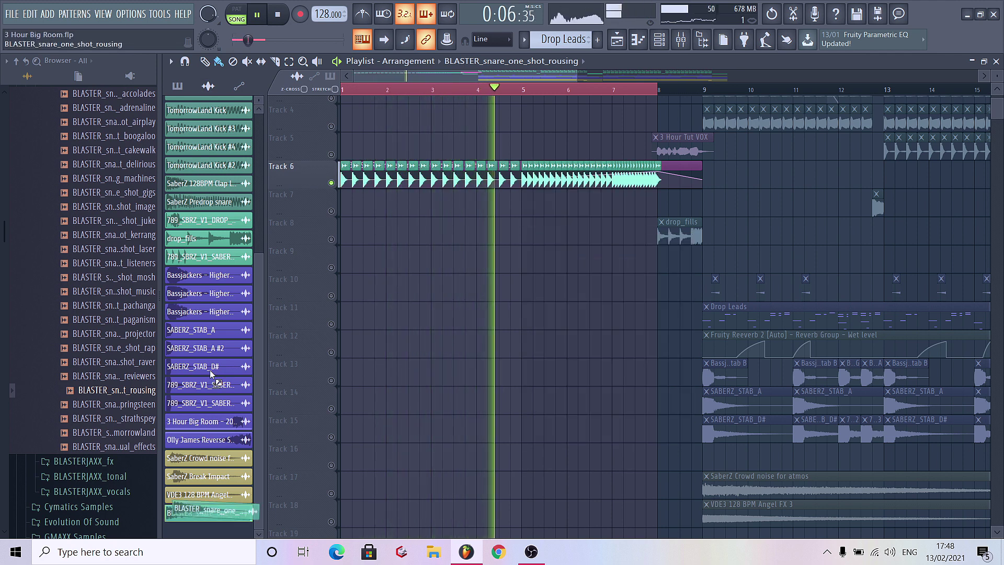
left_click_drag(209, 512, 209, 296)
Step: Route the rousing snare to mixer insert 6, lower its level and cut its lows by 18 dB at 90 Hz
left_click(682, 40)
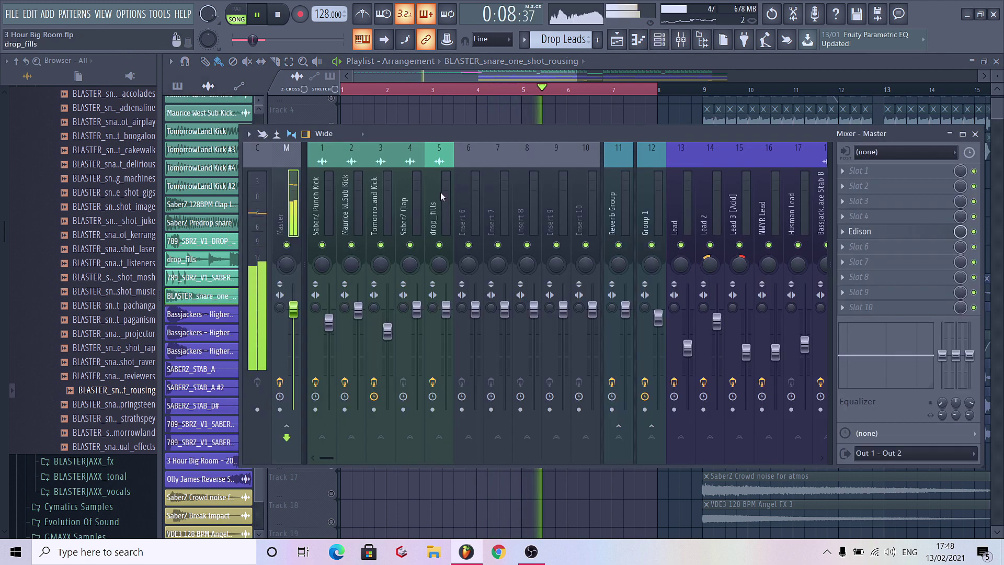
key("ctrl+l")
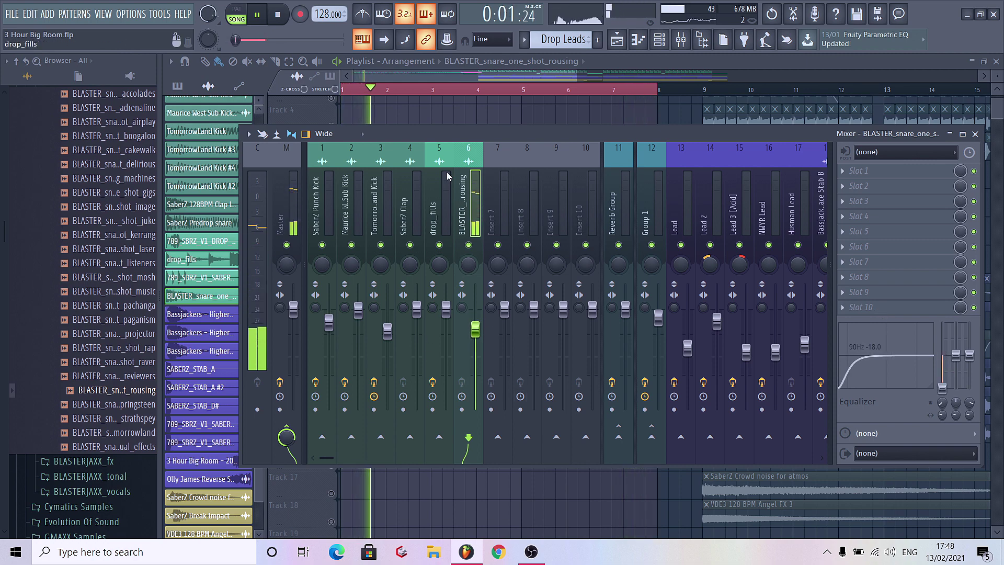
key("F9")
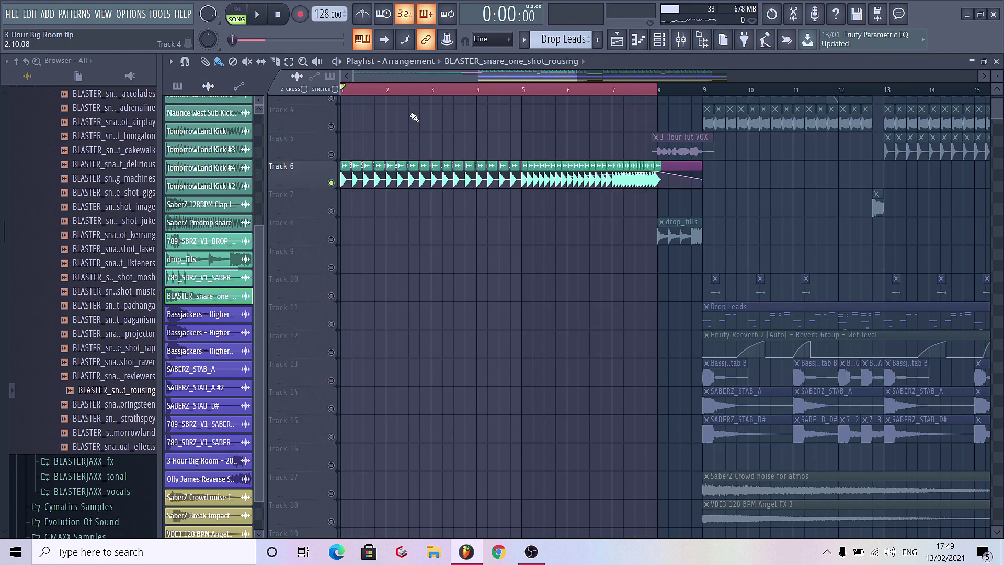
Step: Collapse the BLASTERJAXX folders and open BUILD_SNARES in the SAMPLE PACK folder of The_Saberz_Producer_Pack_V.1
scroll(209, 262, "up", 5)
scroll(78, 157, "up", 5)
left_click(88, 131)
left_click(92, 115)
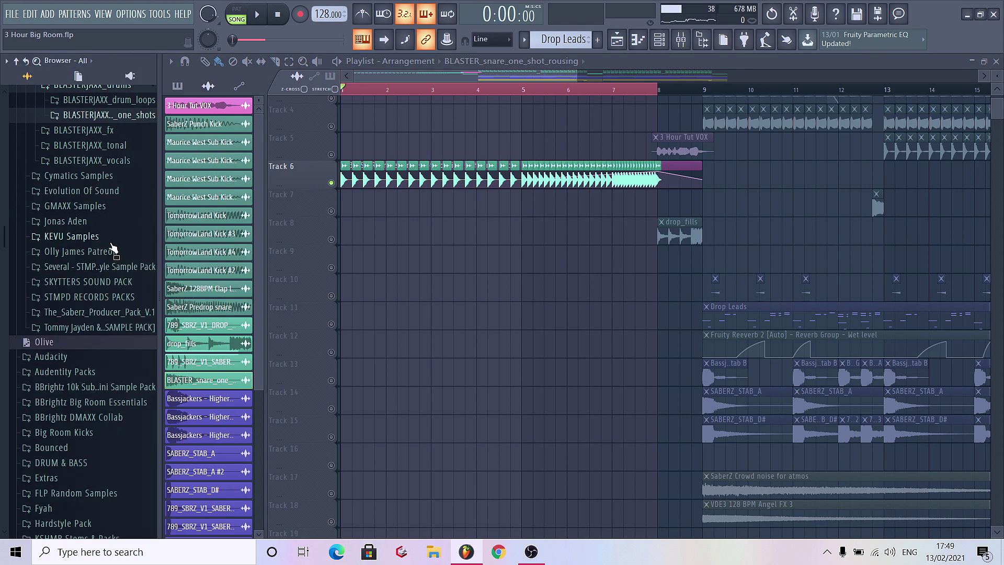
scroll(73, 209, "up", 6)
left_click(78, 349)
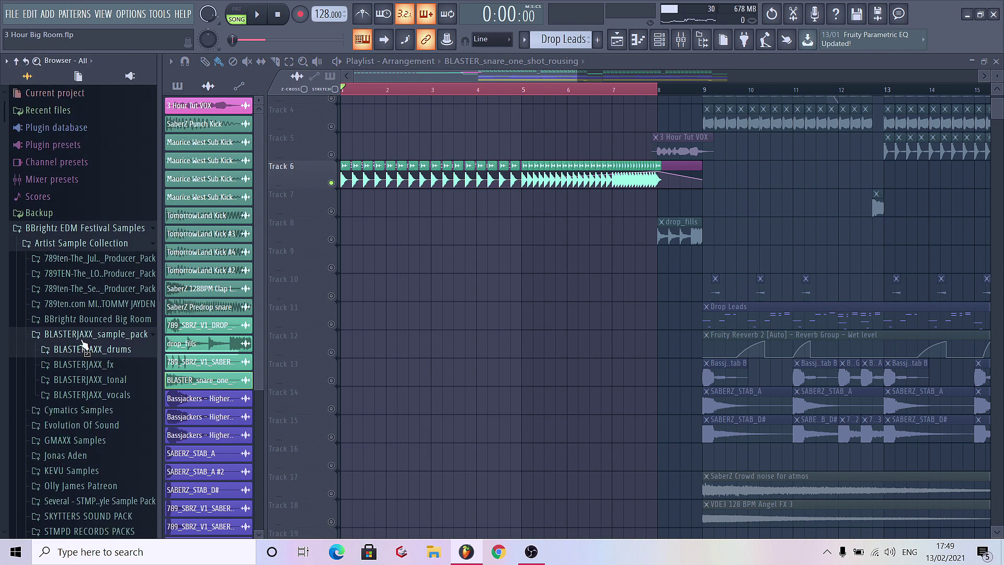
left_click(87, 333)
scroll(82, 332, "down", 4)
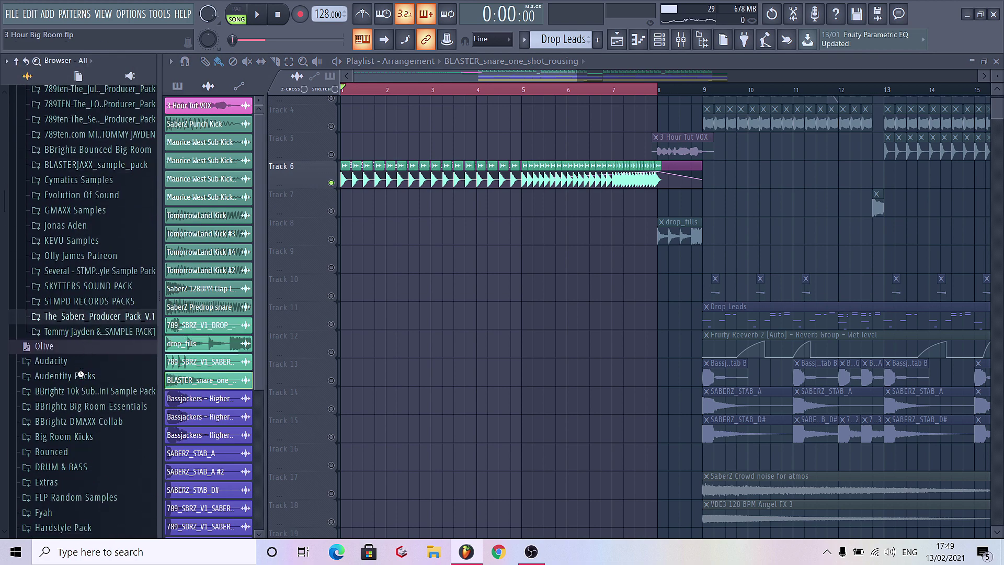
left_click(84, 363)
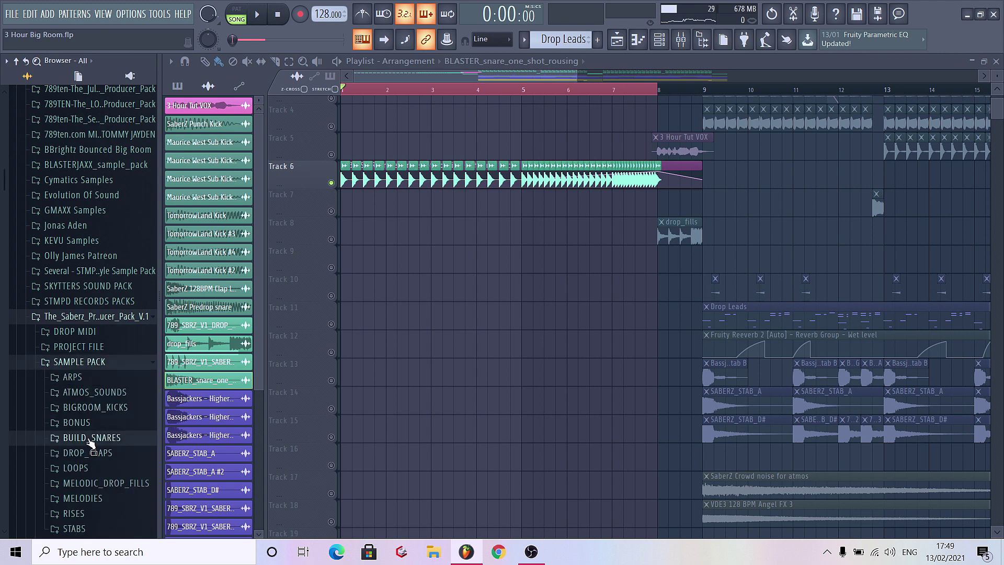
left_click(91, 438)
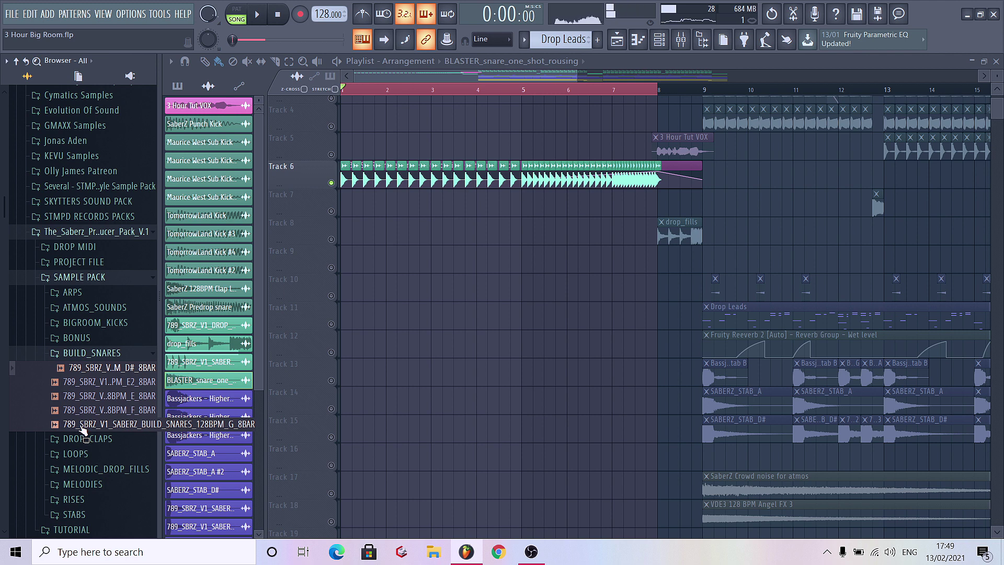
Step: Audition the Saberz build snares and place 789_SBRZ_V1_SABERZ_BUILD_SNARES_128BPM_F_8BAR at the start of Track 7
key("Down")
key("Down")
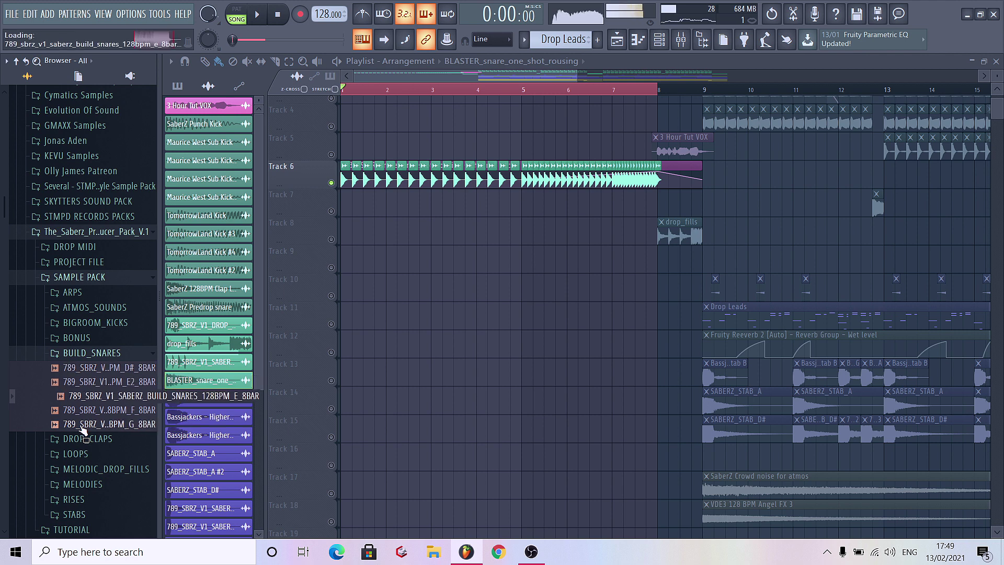
key("Down")
key("Down")
key("Up")
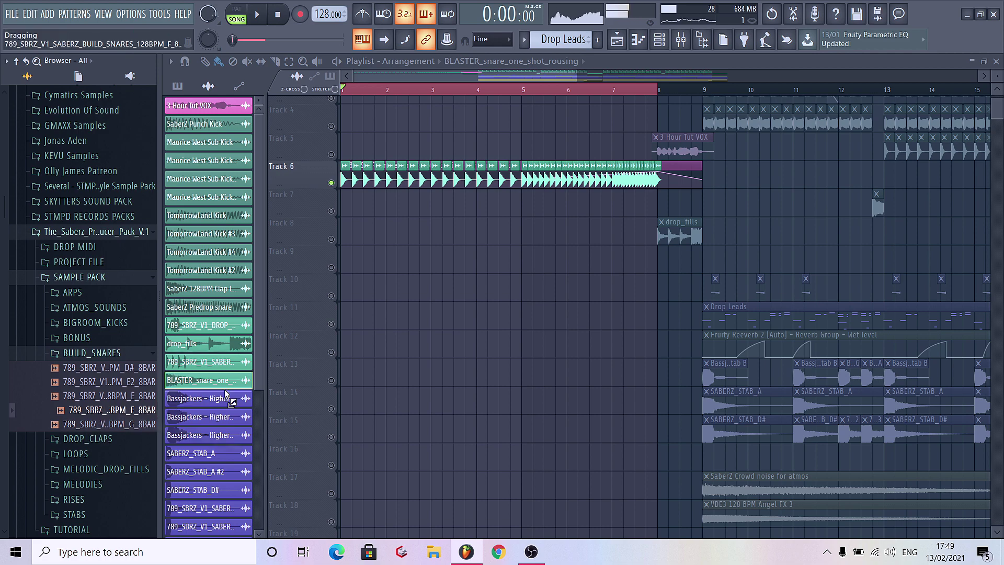
left_click_drag(225, 393, 434, 203)
Step: Route the F 8-bar build snare to mixer insert 7, lower its level and cut its lows at 90 Hz while playing it
key("ctrl+l")
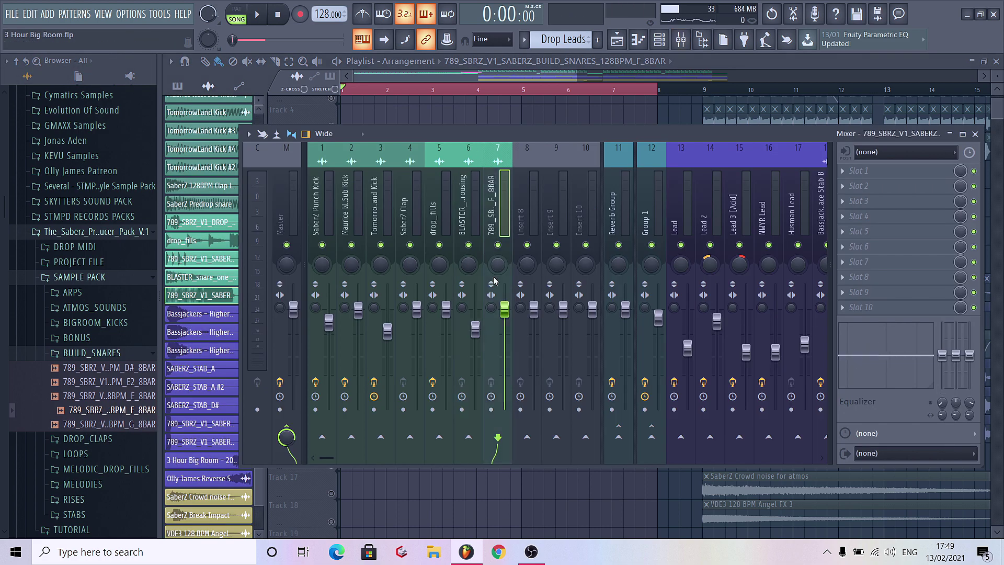
key("space")
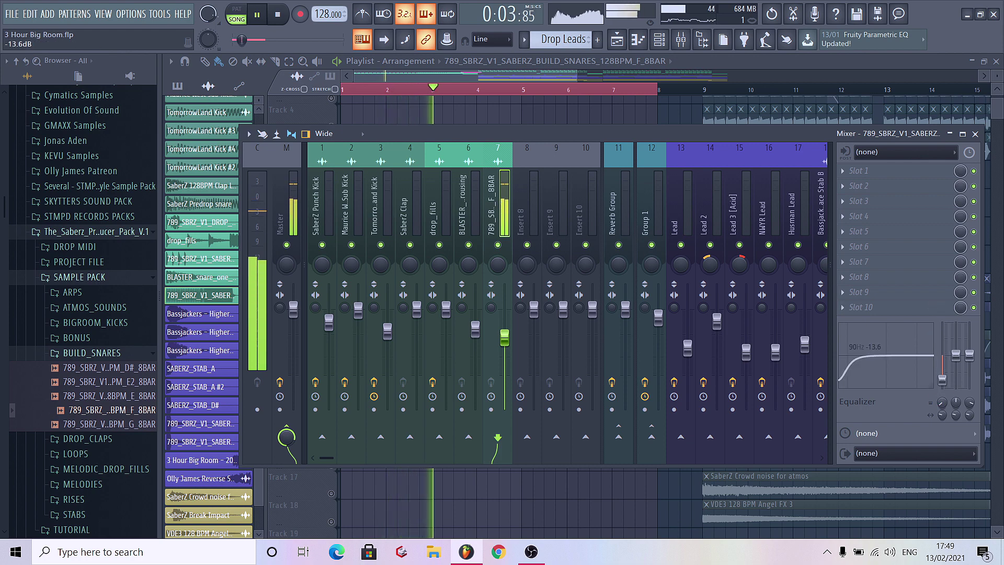
key("F9")
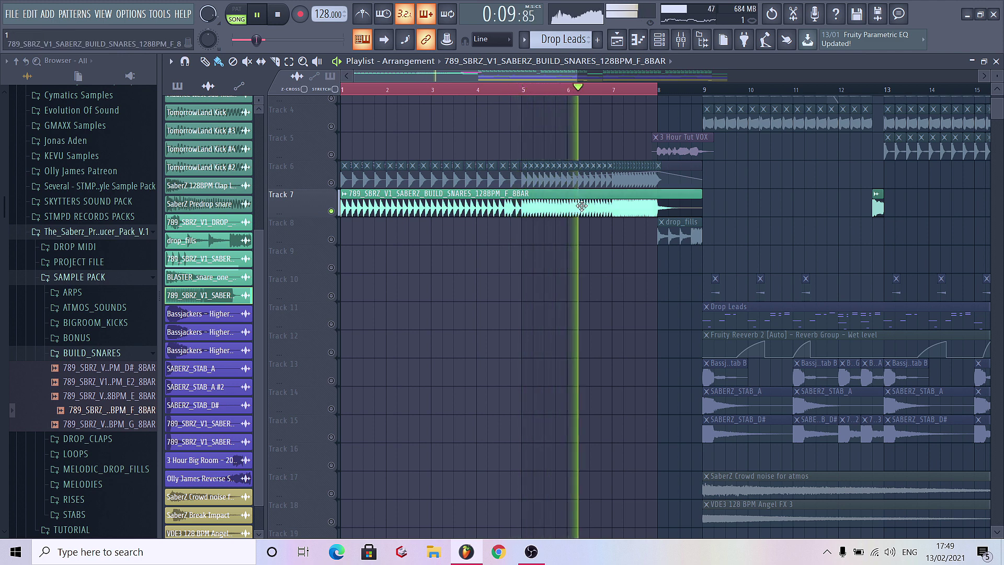
Step: Create an automation clip for the Mod X level of the F 8-bar build snare
double_click(528, 207)
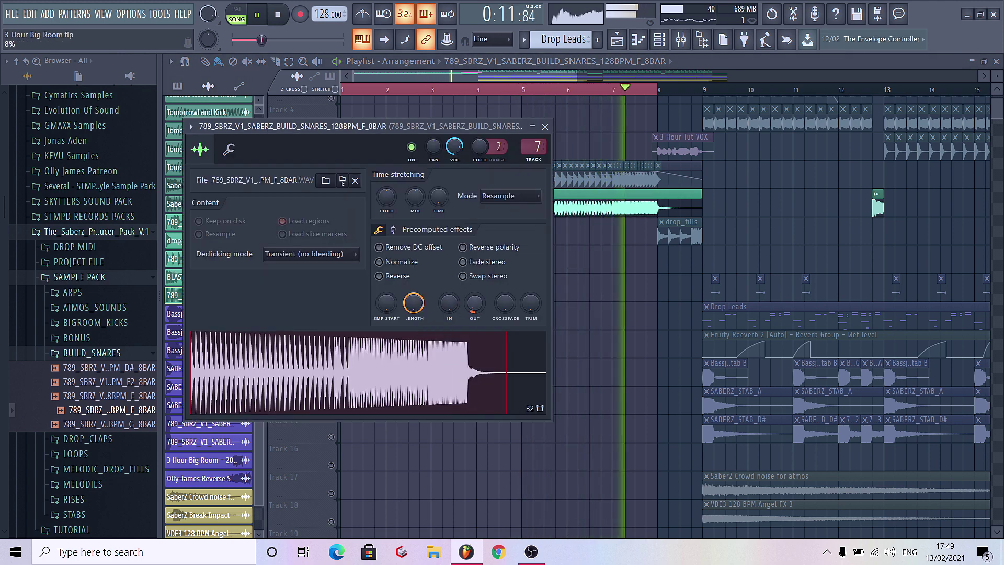
key("Escape")
key("space")
double_click(528, 207)
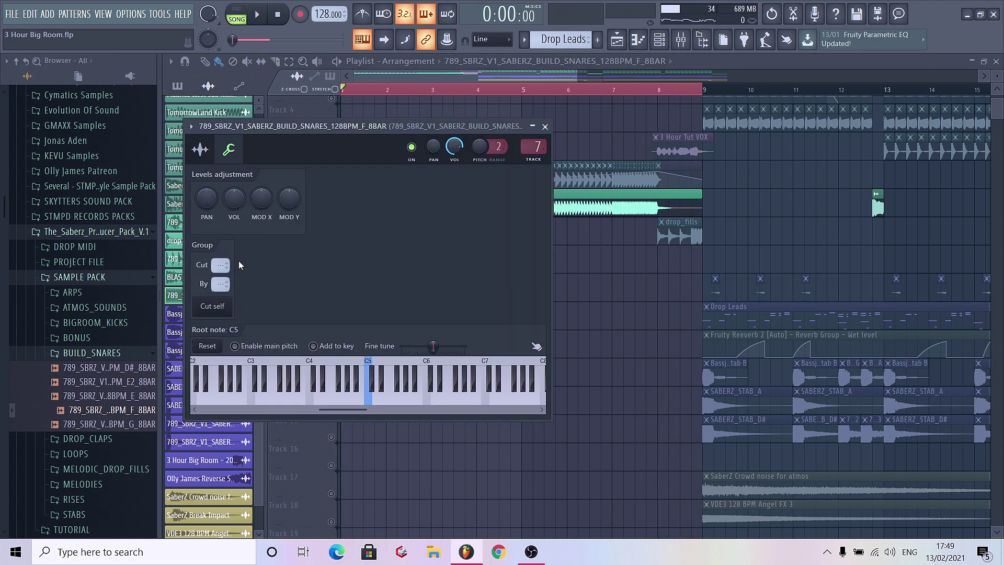
right_click(267, 191)
left_click(295, 266)
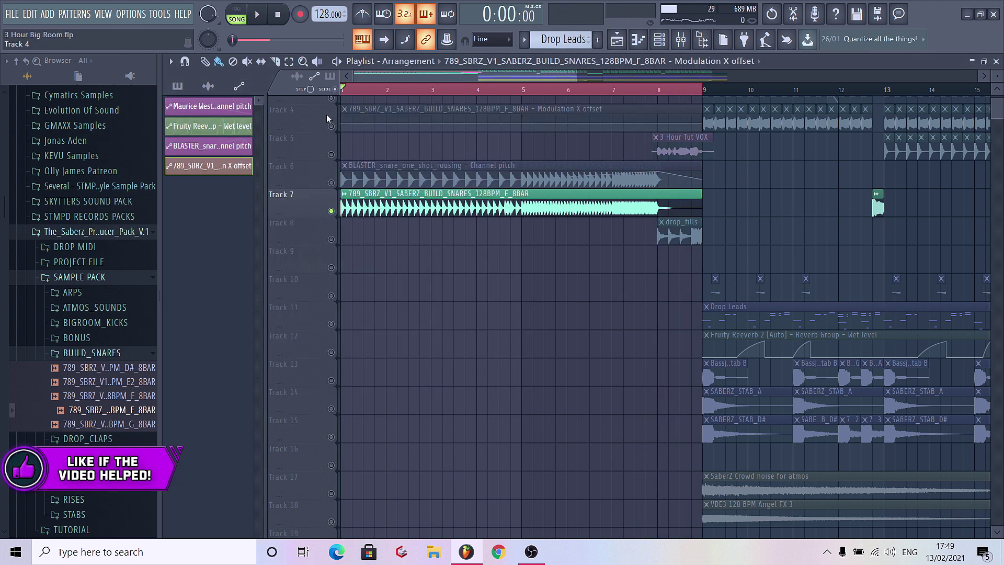
Step: Enlarge Track 4, add a point at bar 5 to the Modulation X automation, lower its starting value and play it with the snare
right_click(344, 122)
key("Escape")
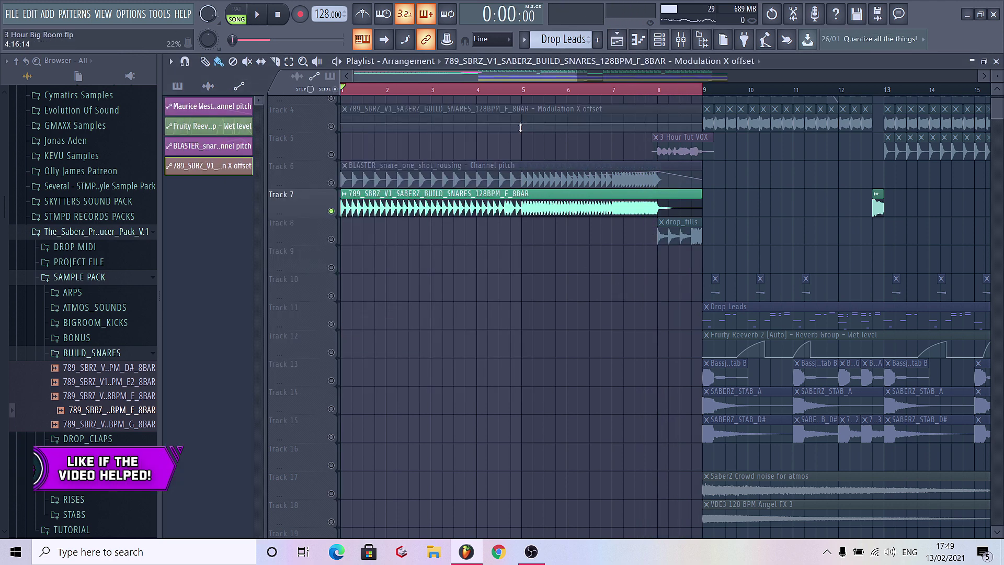
left_click_drag(520, 128, 499, 218)
right_click(521, 196)
key("Escape")
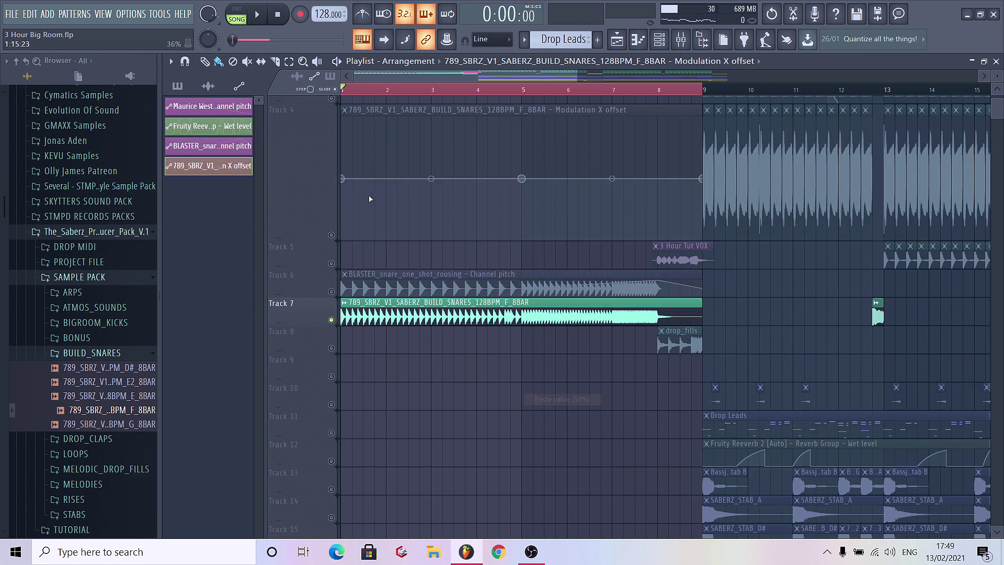
key("space")
left_click_drag(344, 180, 347, 201)
left_click(330, 235)
key("space")
key("space")
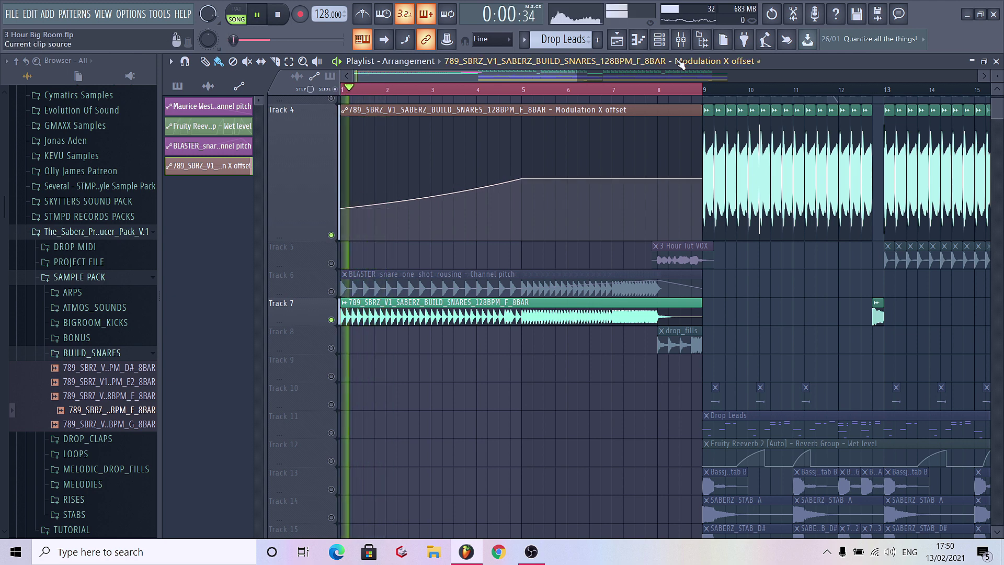
Step: Move the Modulation X automation onto the build snare in Track 7 and reset Track 4 to 100% size
left_click_drag(515, 177, 523, 225)
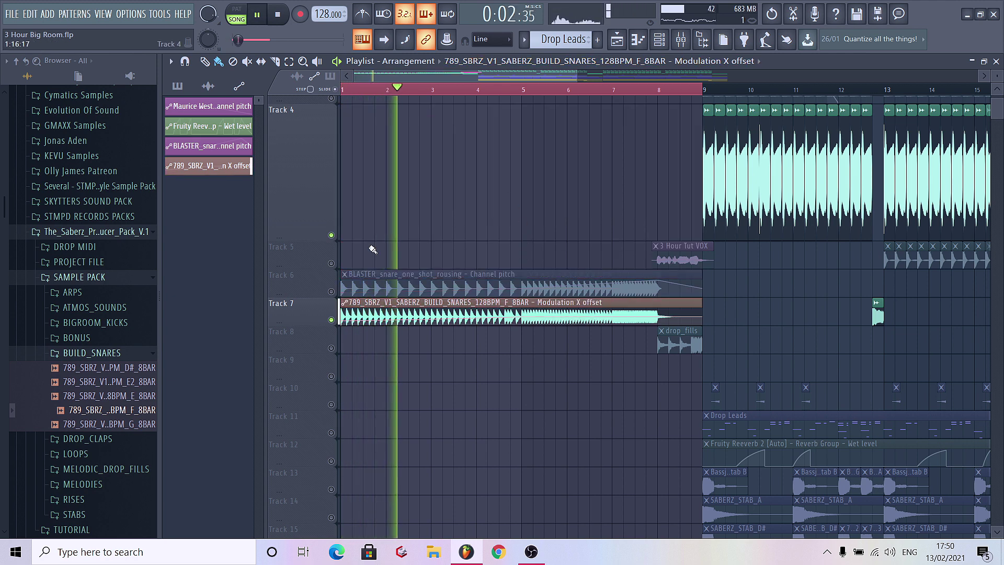
right_click(316, 107)
mouse_move(345, 200)
left_click(438, 211)
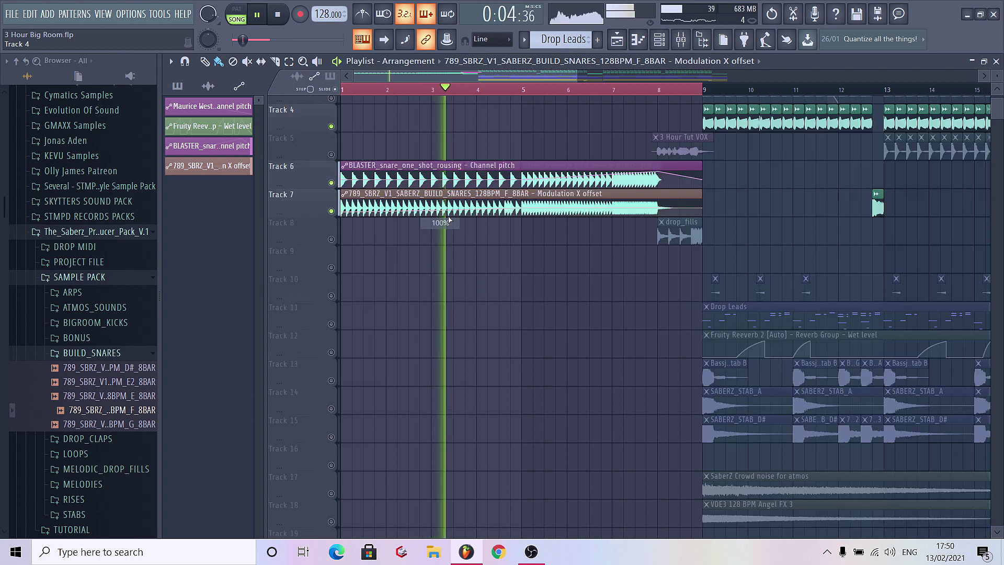
Step: Compare the levels of mixer inserts 7 and 6 while both build snares play
key("F9")
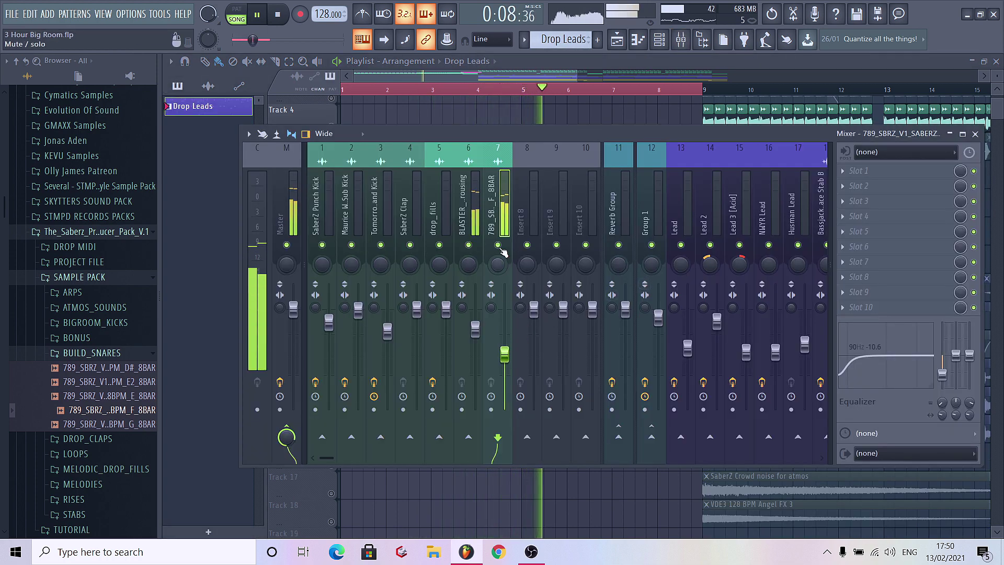
left_click(472, 223)
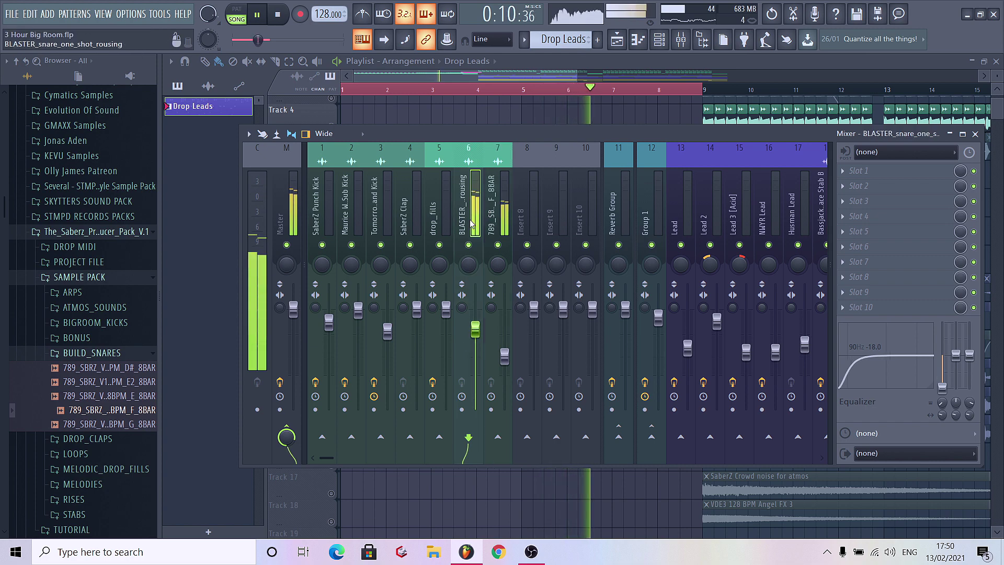
key("F9")
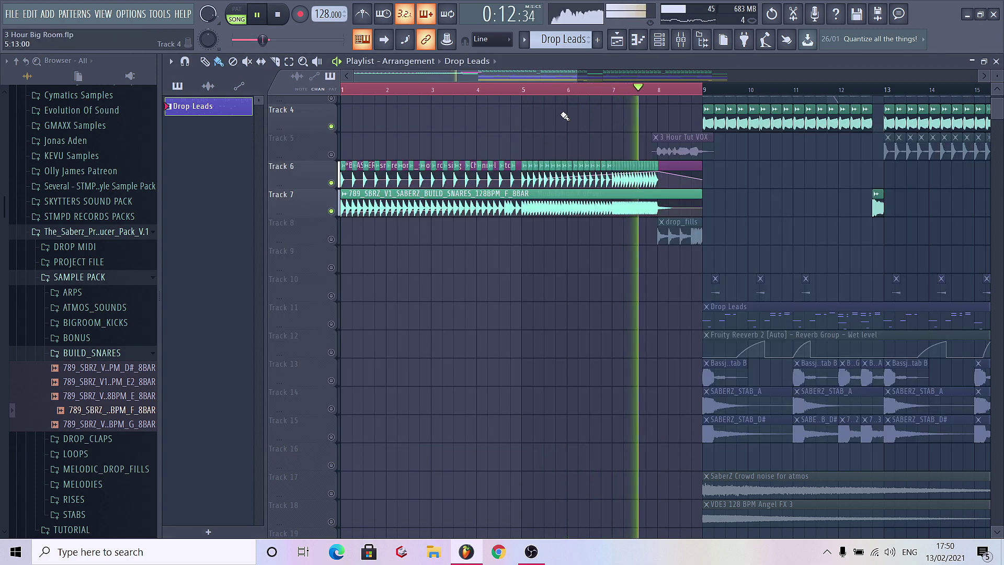
key("space")
Step: Remove Edison from the Master's effects and load Endless Smile in slot 1
scroll(339, 224, "up", 2)
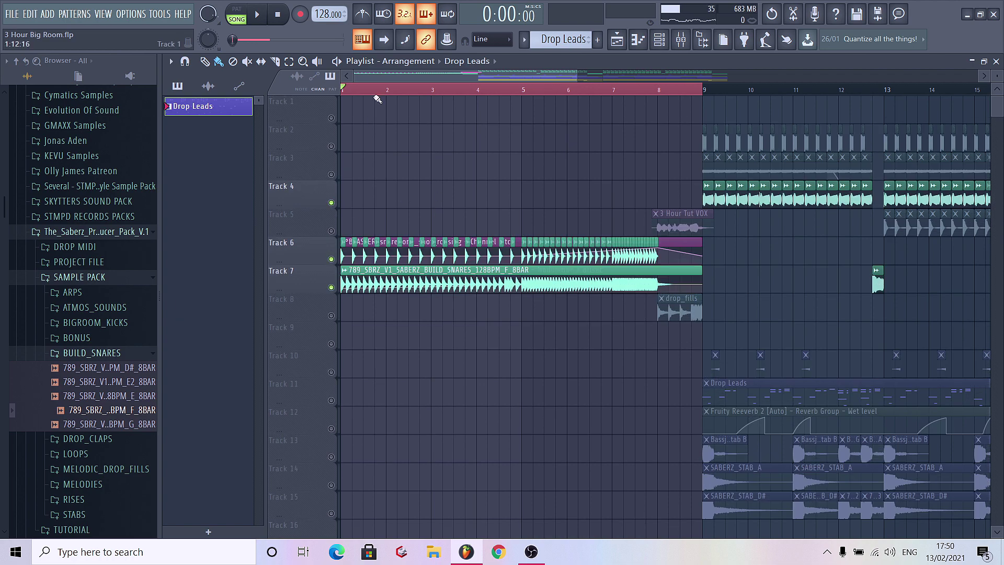
key("F9")
left_click(287, 209)
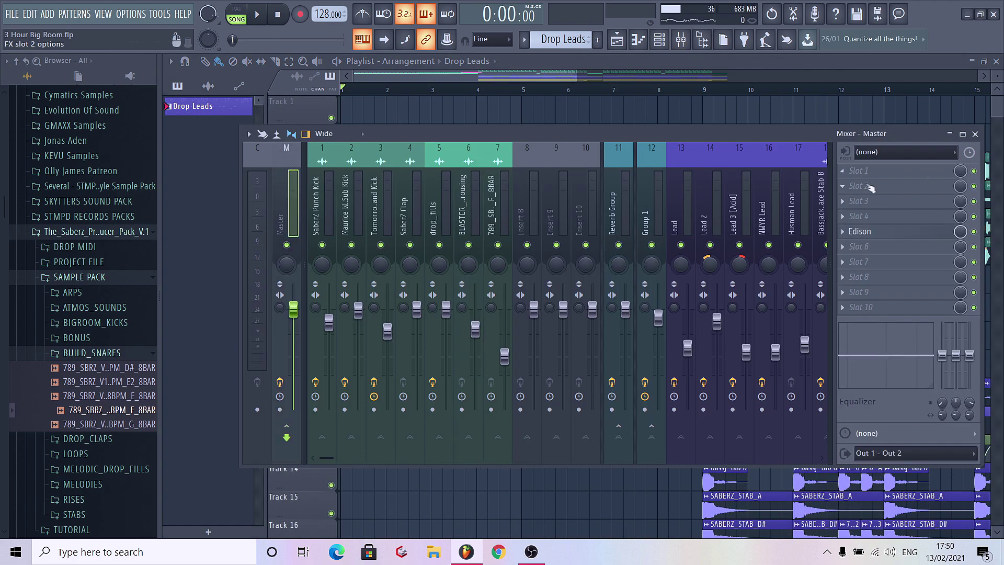
left_click(843, 232)
left_click(690, 128)
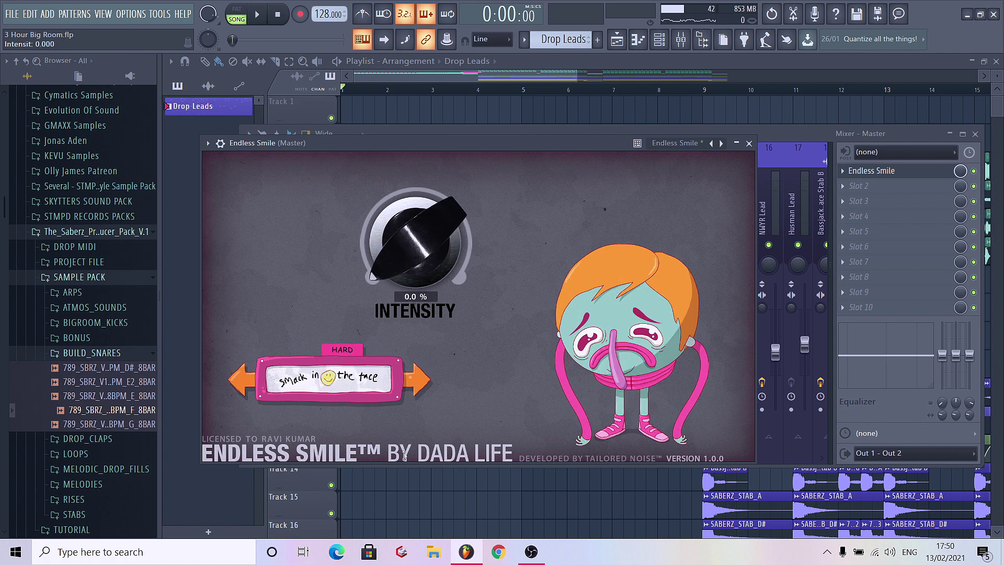
Step: Create an automation clip for Endless Smile's Intensity, rising through a point at bar 5 to bar 8, where it drops to zero
left_click(159, 14)
left_click(366, 66)
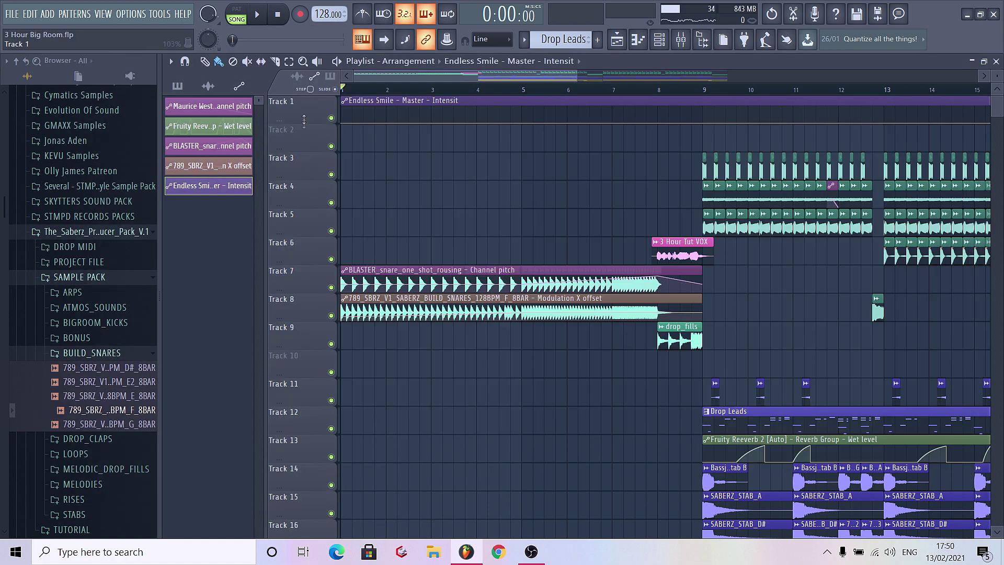
left_click_drag(304, 121, 304, 230)
right_click(522, 230)
left_click_drag(522, 230, 522, 211)
right_click(658, 230)
left_click_drag(657, 230, 658, 204)
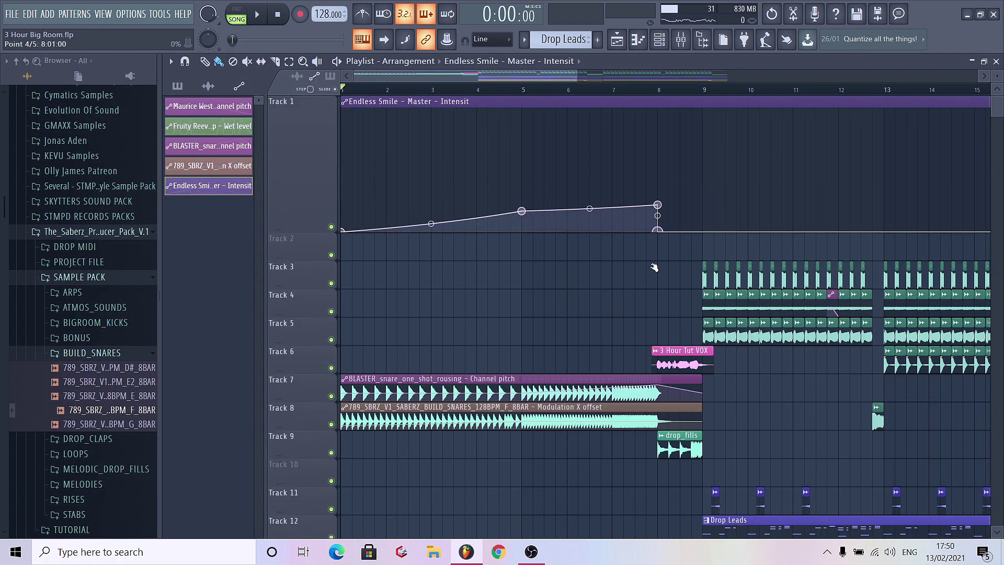
Step: Raise the Intensity automation's peak at bar 8 to about 31%, play it from bar 7 and restore Track 1's size
key("space")
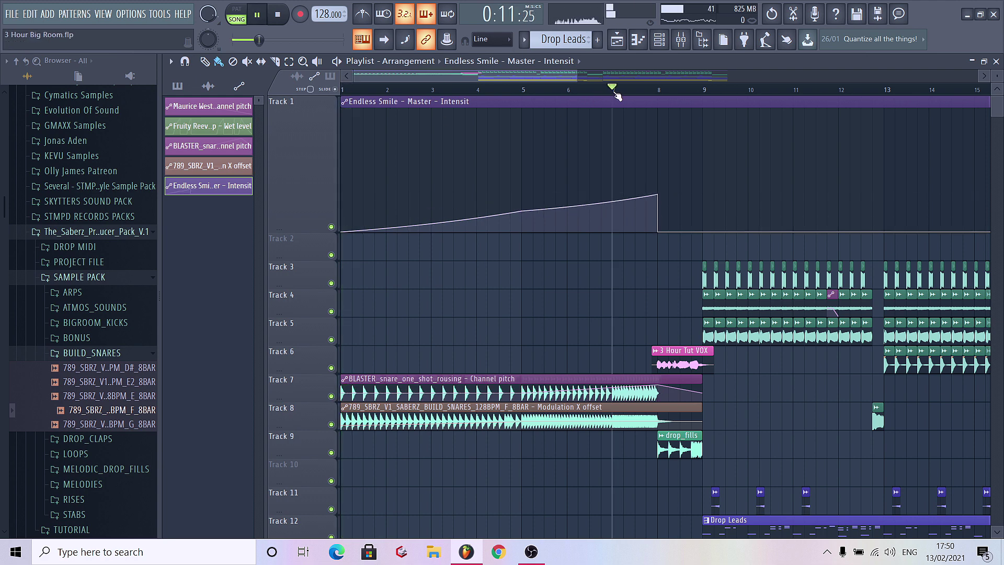
key("space")
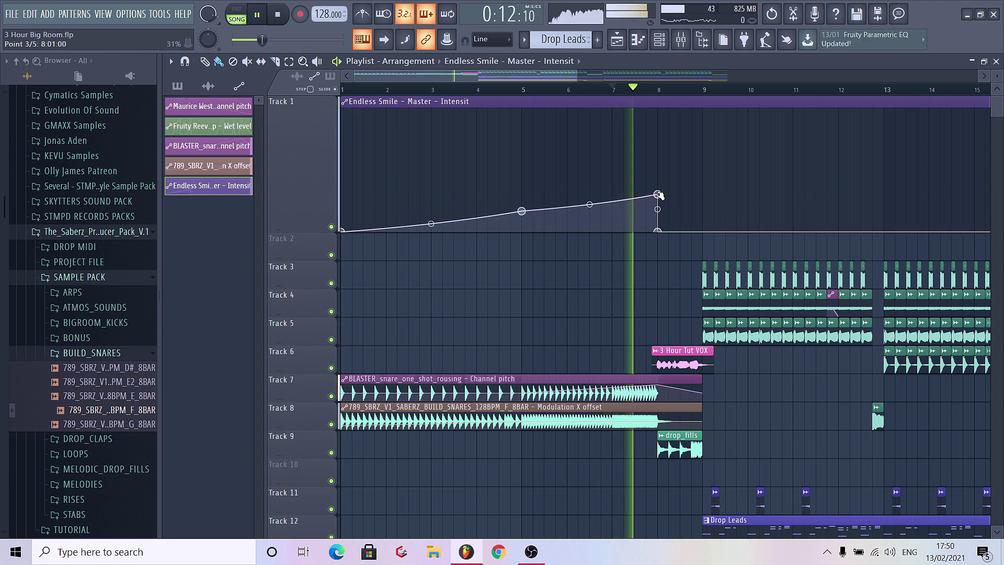
right_click(310, 150)
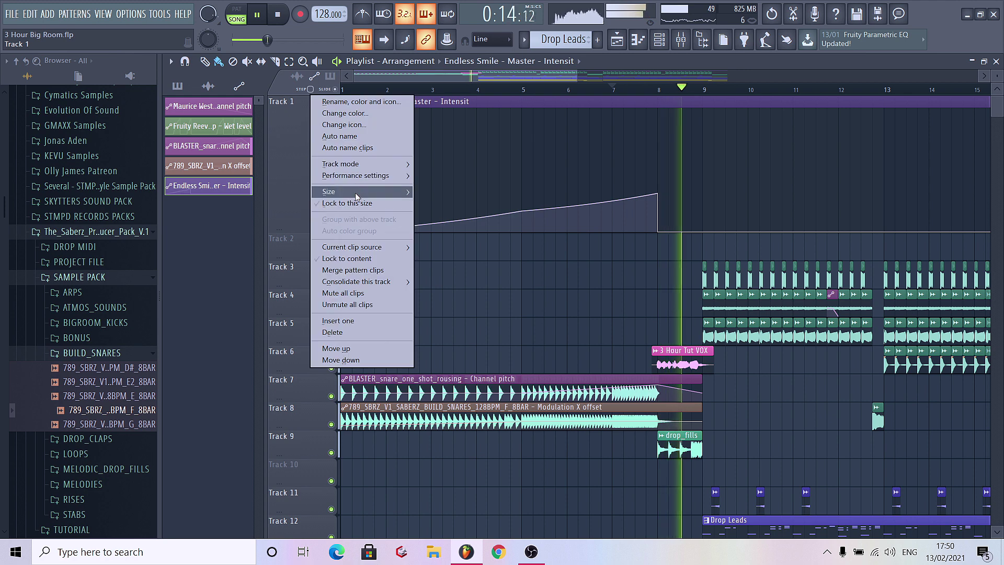
mouse_move(356, 192)
left_click(447, 215)
key("space")
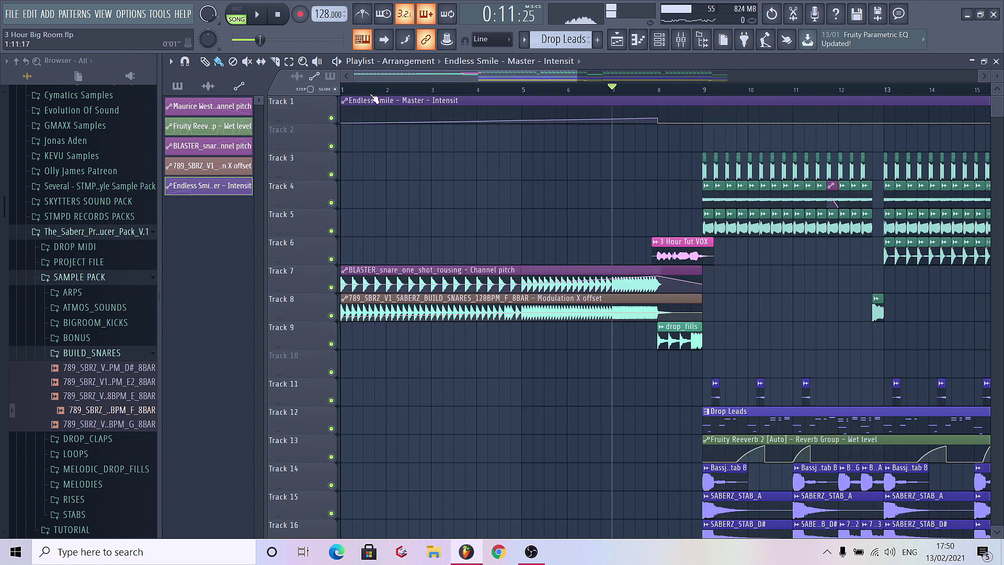
Step: Play the build-up from bar 1 with Track 1 enlarged to check the Intensity automation against the snares
left_click(343, 90)
key("space")
left_click_drag(298, 124, 299, 205)
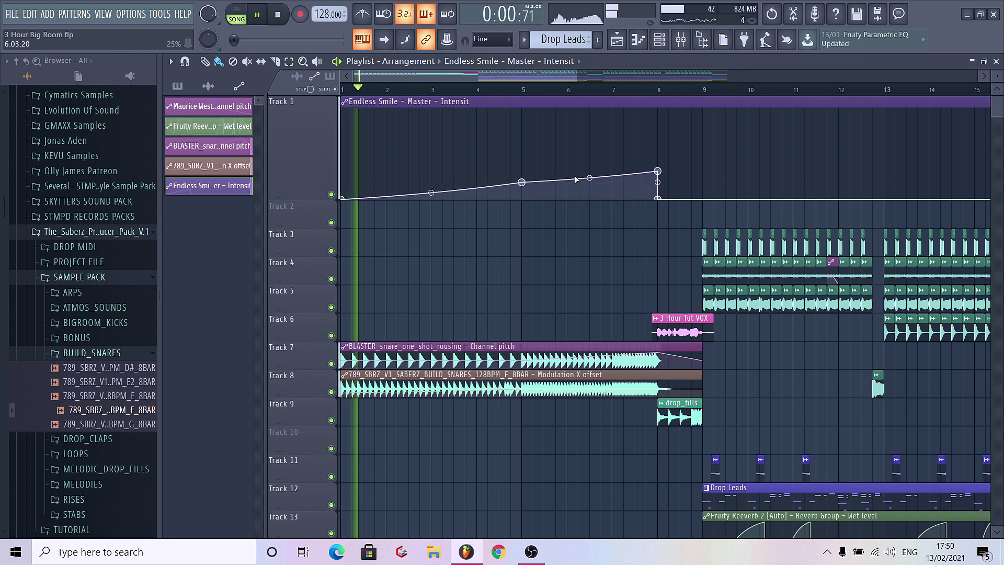
left_click(396, 371)
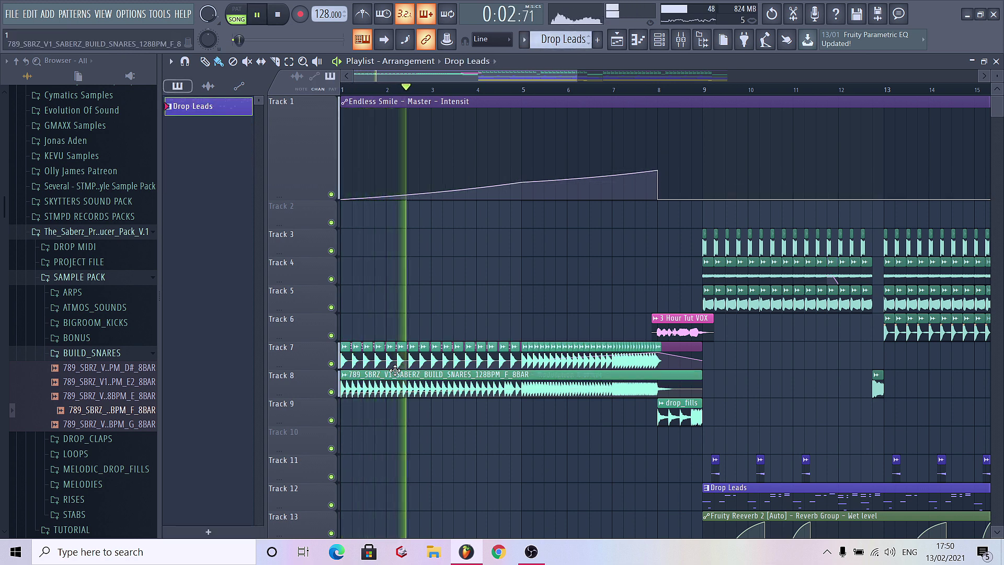
key("space")
Step: Add Fruity Parametric EQ 2 to slot 2 of mixer insert 7 and dip band 2 at about 150 Hz during playback
left_click(681, 46)
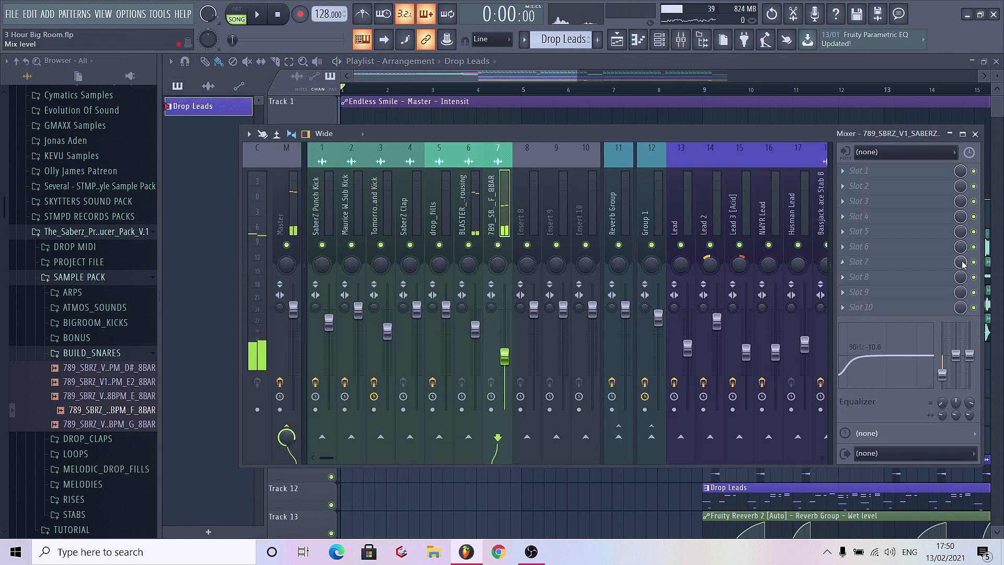
left_click(870, 189)
left_click(682, 200)
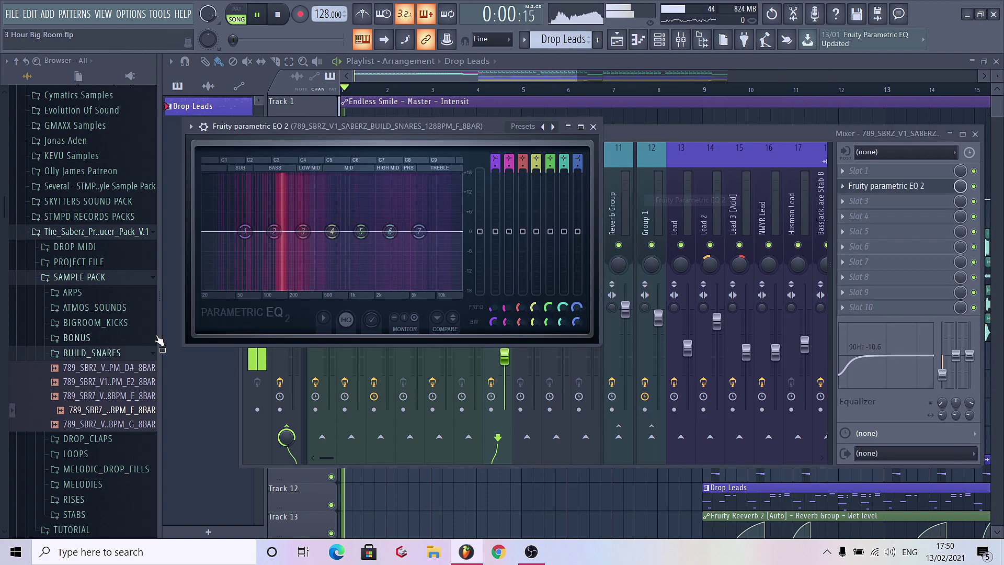
key("space")
left_click_drag(279, 231, 279, 242)
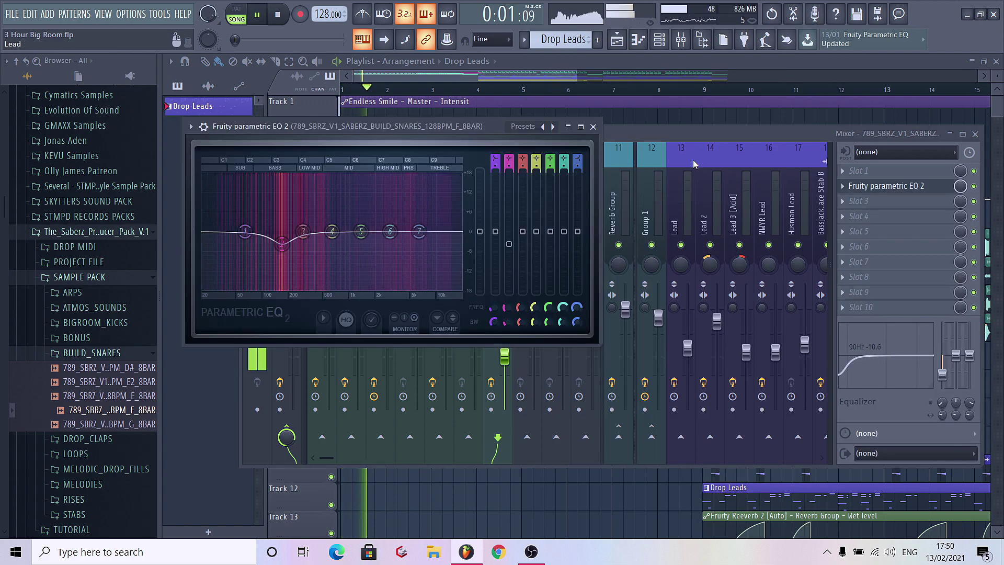
left_click(591, 127)
key("F9")
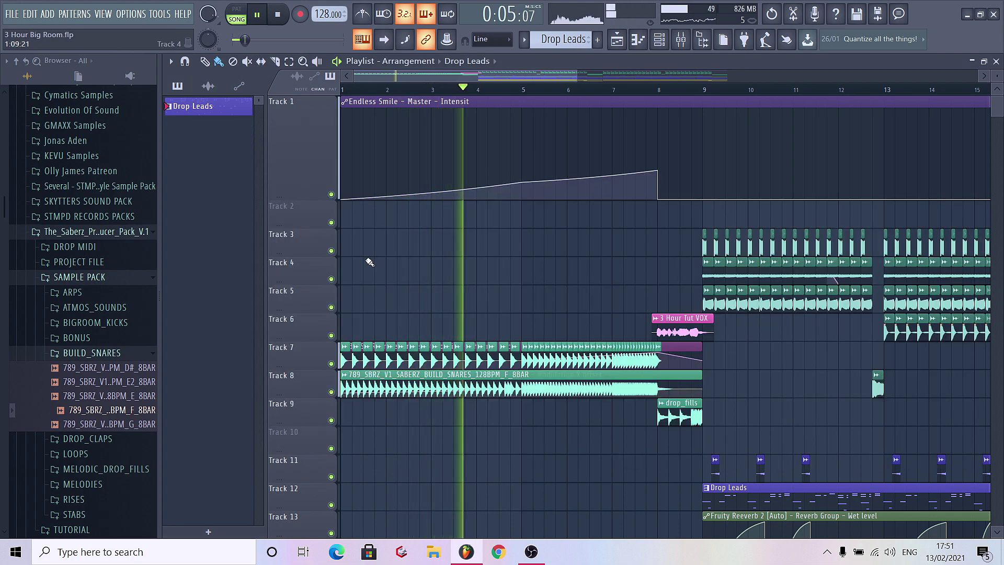
Step: Insert an empty track above the kicks, restore Track 1's size and play the build-up through into the drop
right_click(322, 155)
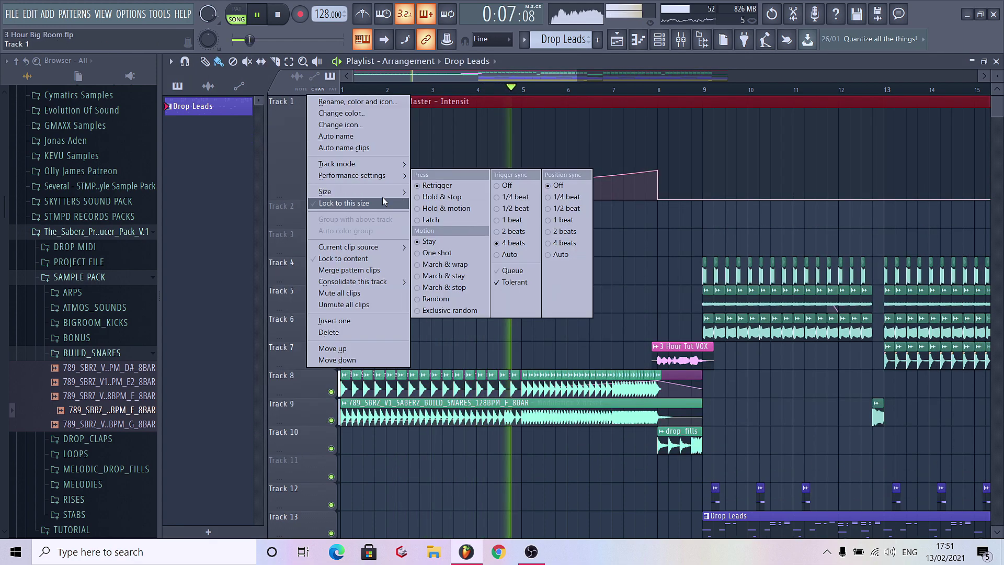
left_click(417, 210)
scroll(417, 209, "down", 1)
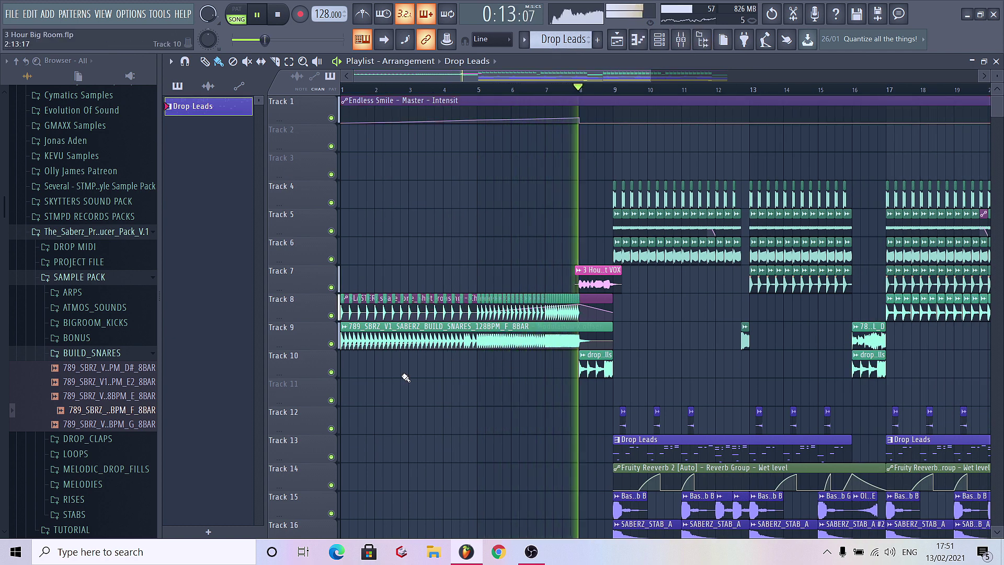
scroll(469, 257, "down", 2)
scroll(469, 257, "down", 1)
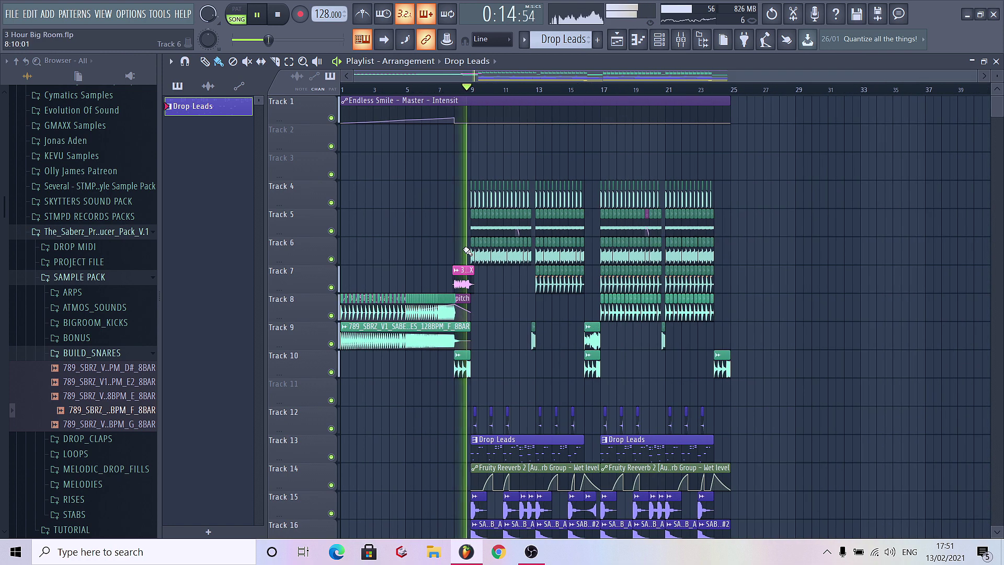
Step: Collapse BUILD_SNARES and open the RISES folder in the Saberz sample pack
left_click(91, 352)
scroll(88, 387, "down", 3)
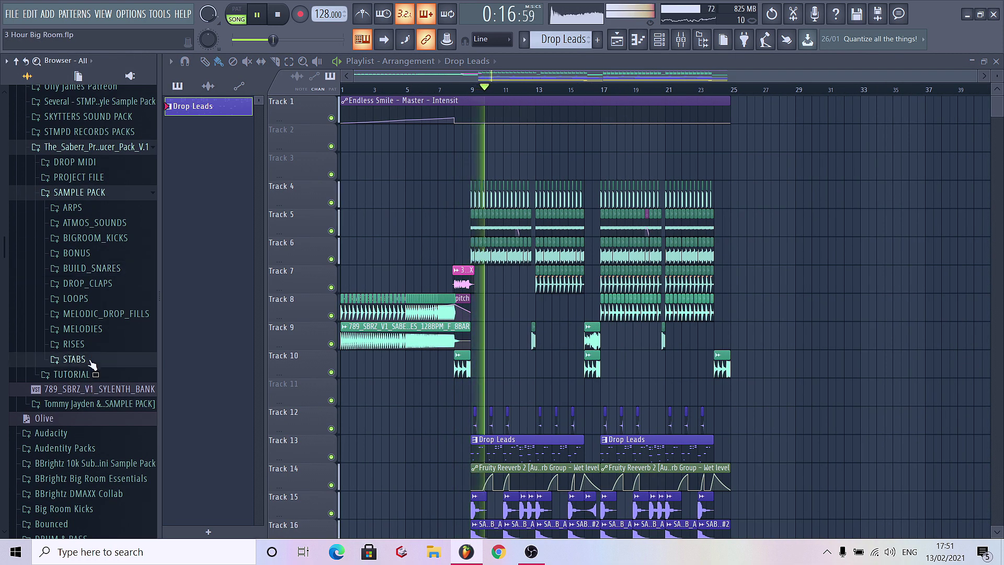
left_click(91, 361)
scroll(423, 236, "down", 2)
key("space")
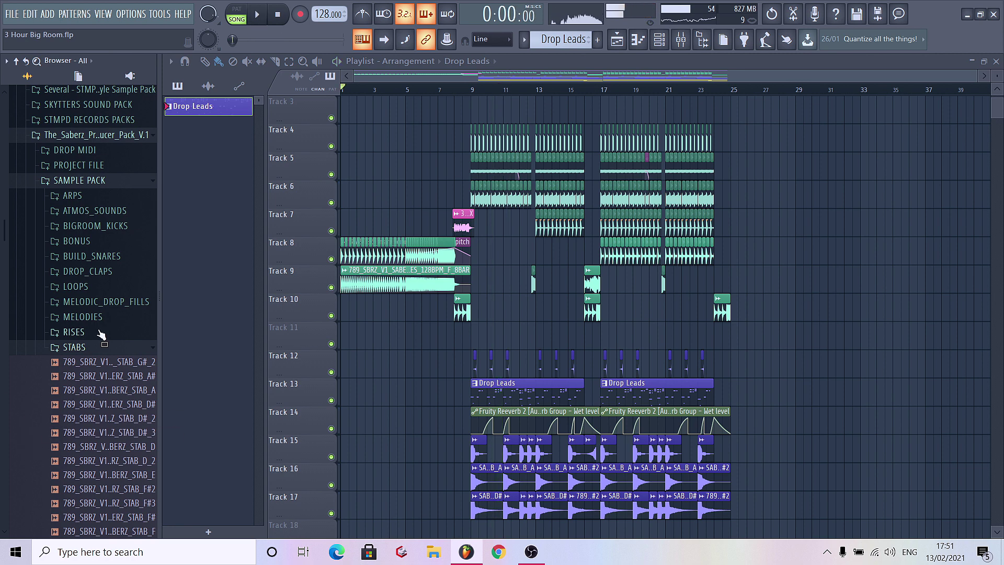
left_click(74, 347)
left_click(73, 332)
scroll(107, 350, "down", 2)
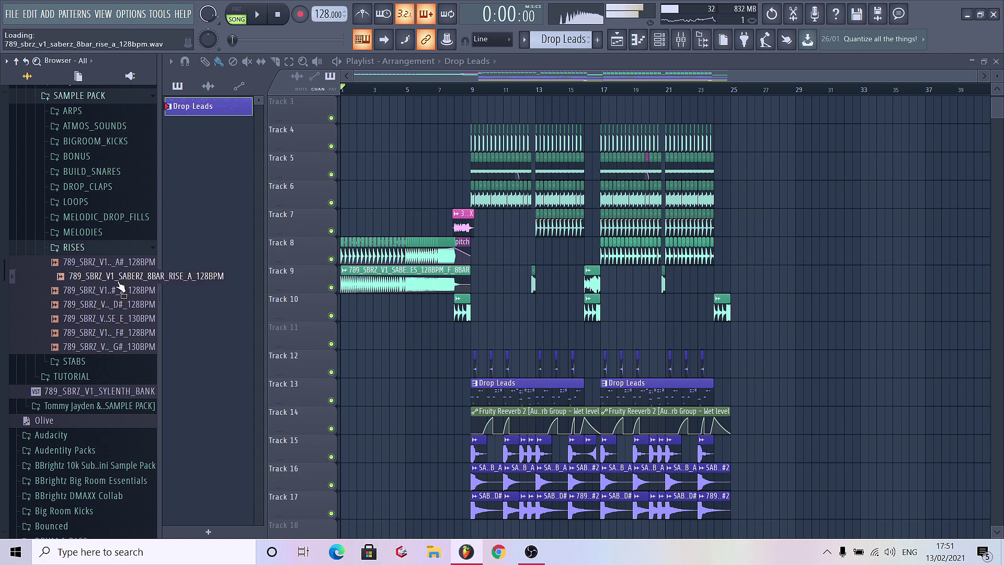
Step: Place 789_SBRZ_V1_SABERZ_8BAR_RISE_A_128BPM under the build-up, pitch it up 200 cents, set its time stretching mode to Stretch and add a fade-in
left_click_drag(379, 353, 379, 356)
left_click(379, 356)
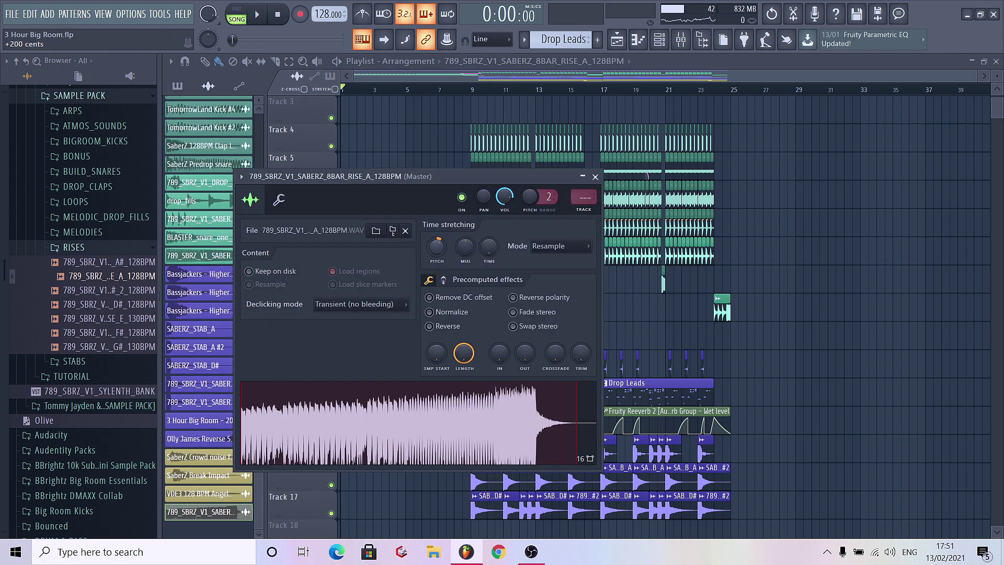
left_click(559, 245)
left_click(549, 364)
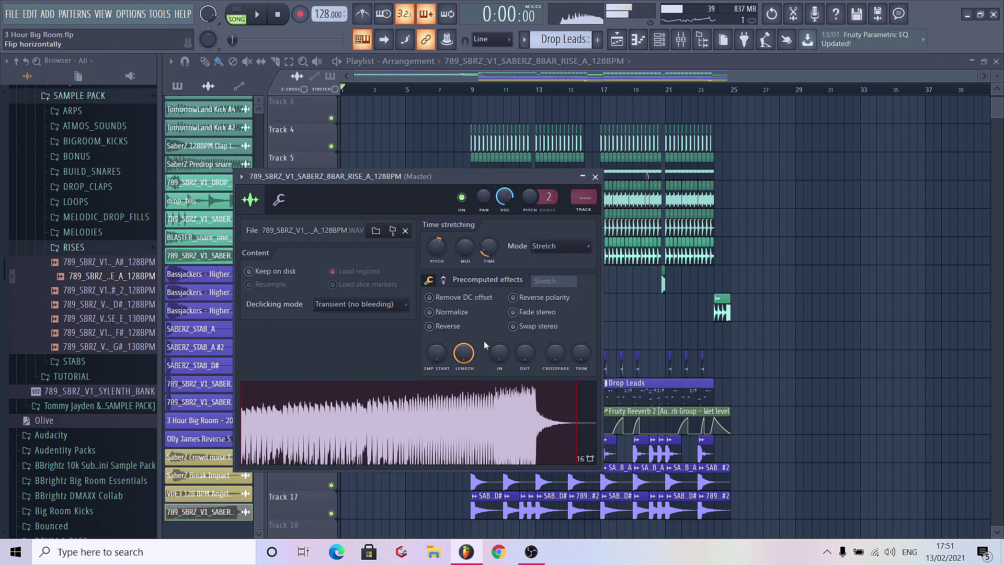
left_click_drag(500, 353, 499, 343)
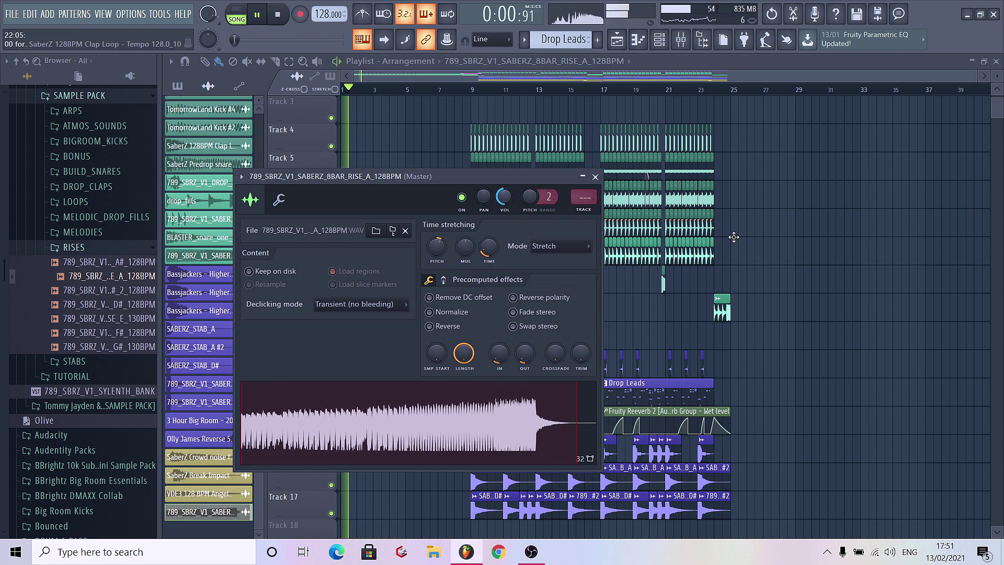
Step: Move the 8BAR_RISE_A clip to the start of Track 21 and recolour it yellow like the FX clips while playing the build-up
key("Escape")
left_click_drag(439, 343, 437, 395)
right_click(346, 394)
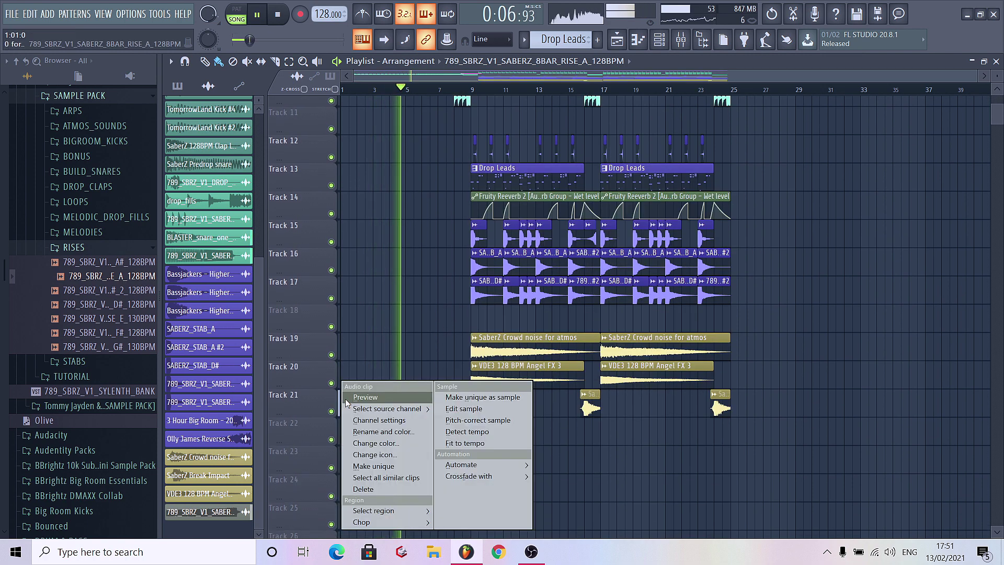
left_click(366, 443)
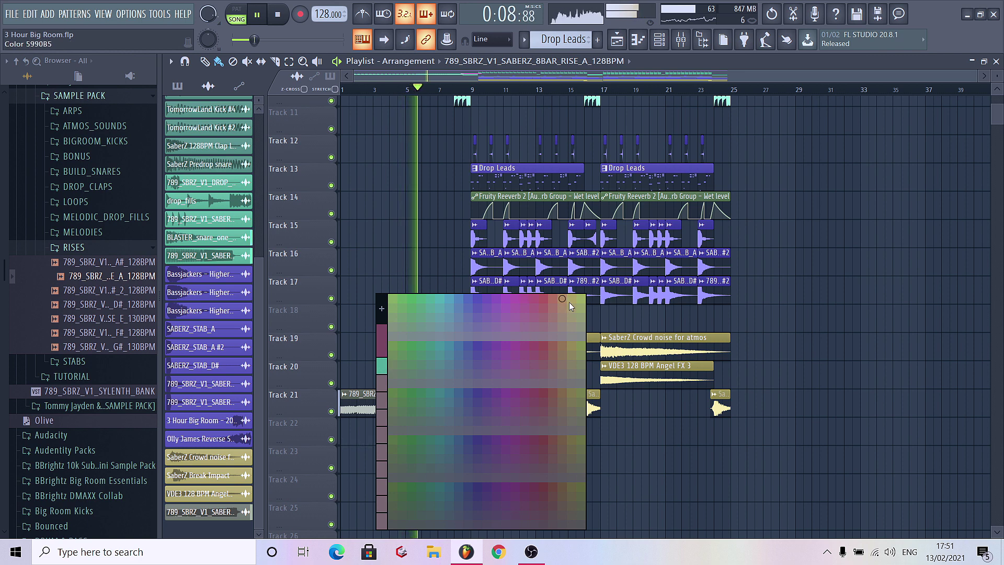
left_click(570, 302)
double_click(358, 400)
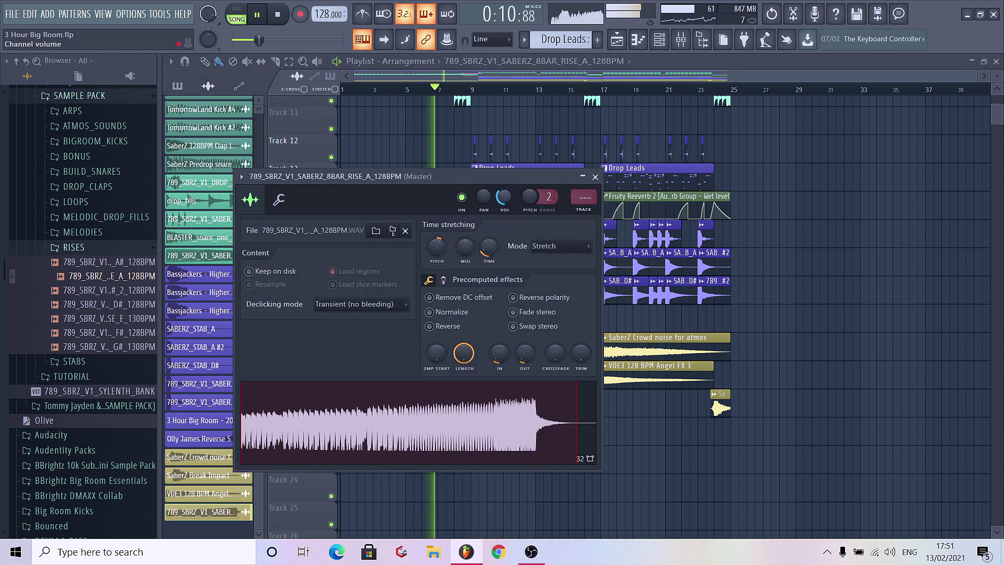
left_click(594, 177)
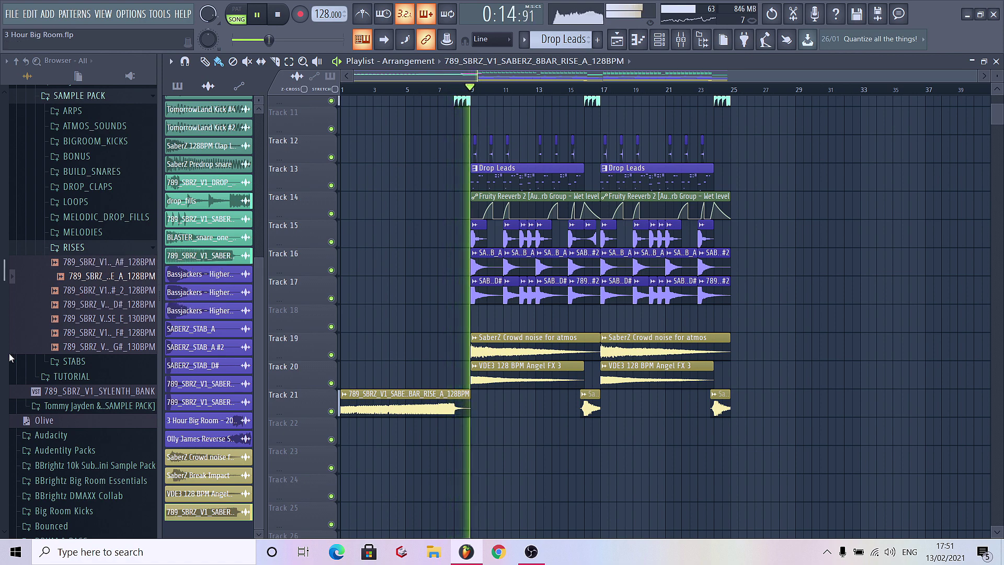
key("space")
Step: Place 789_SBRZ_V1_SABERZ_8BAR_RISE_A#_128BPM at bar 1 on Track 22 and lower its channel volume during playback
scroll(455, 219, "up", 6)
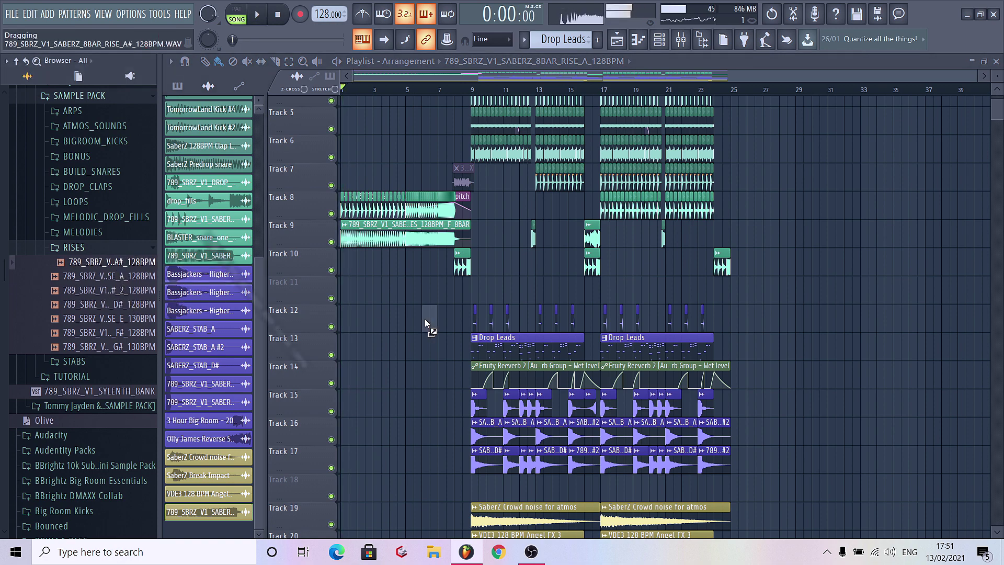
left_click_drag(409, 298, 402, 436)
scroll(406, 293, "down", 6)
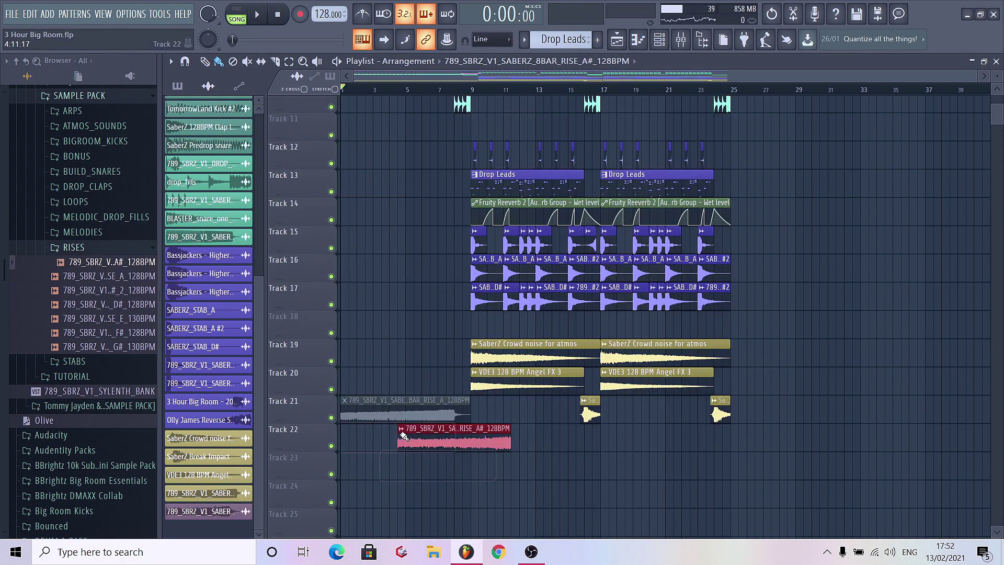
key("space")
double_click(398, 442)
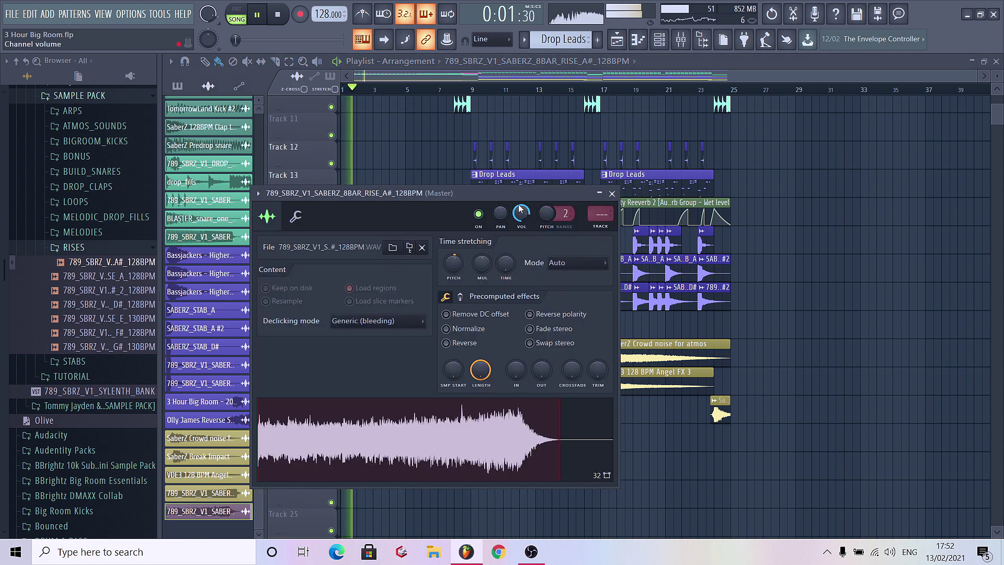
left_click(611, 193)
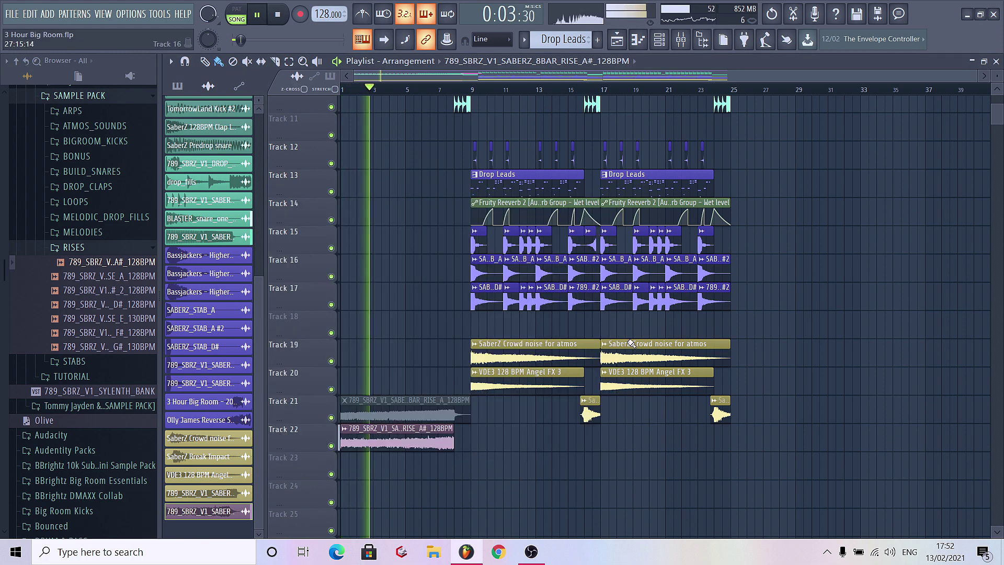
Step: Recolour the RISE_A# clip the same yellow as the other FX clips and check its channel settings
right_click(343, 413)
left_click(376, 444)
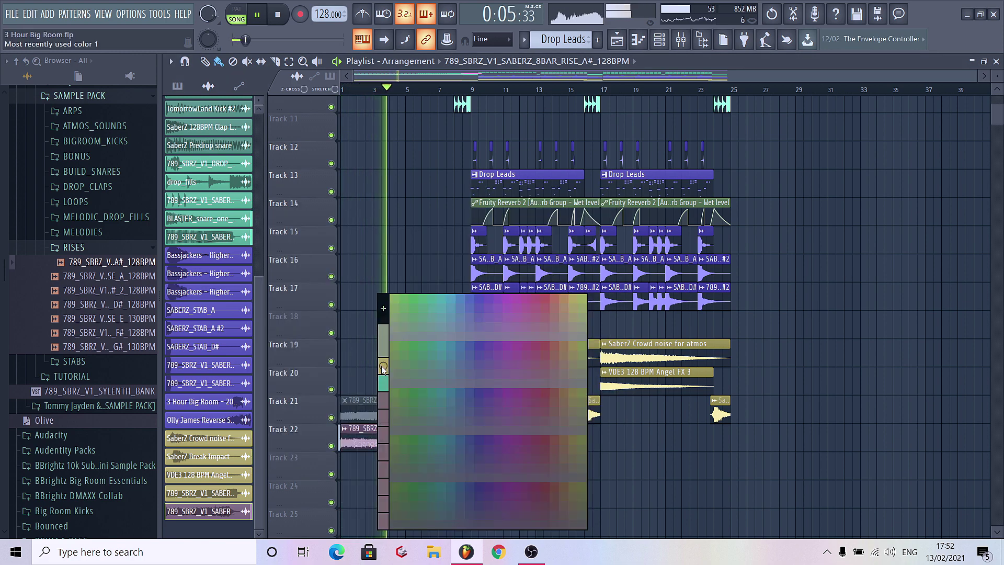
left_click(374, 337)
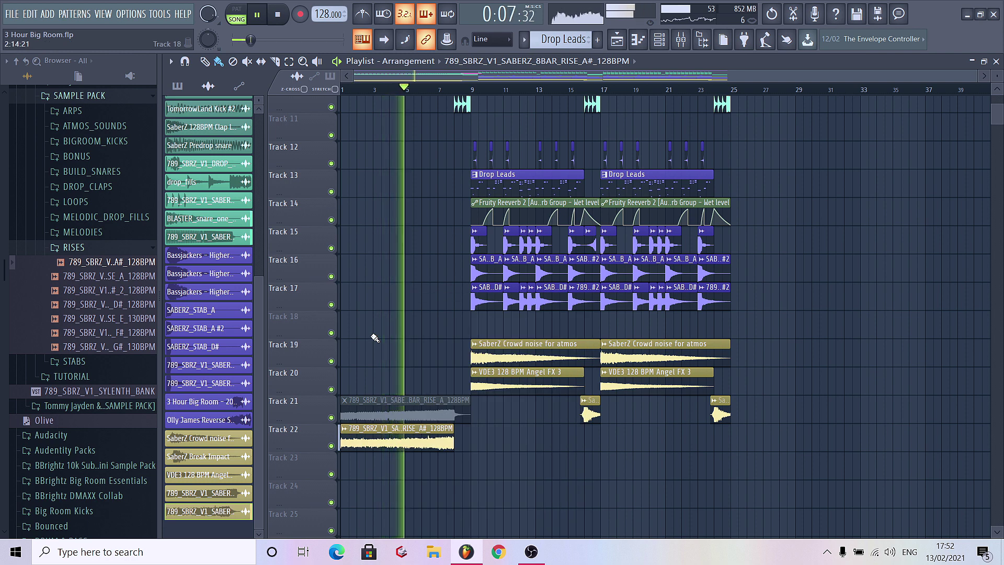
double_click(387, 408)
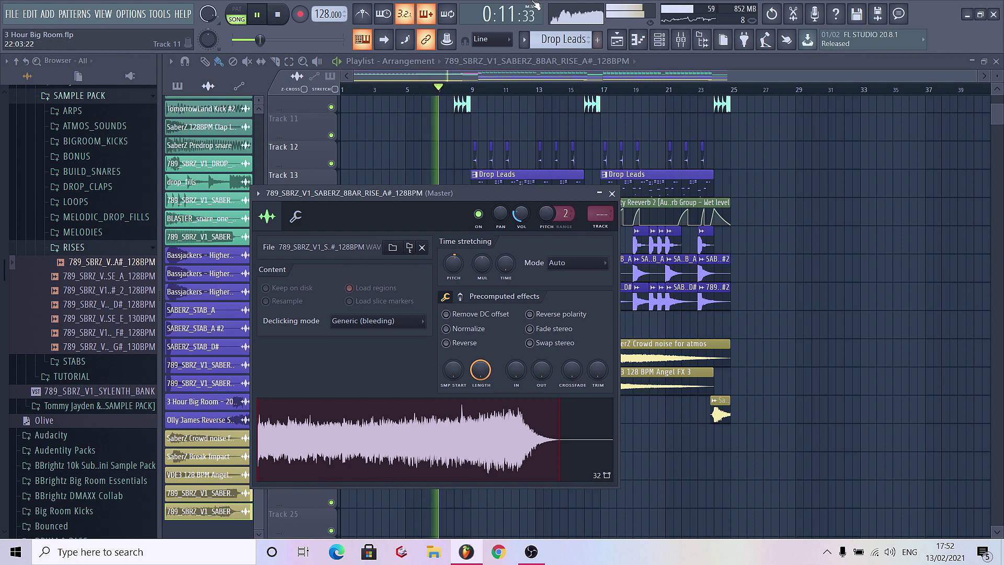
left_click(611, 193)
Step: Stop playback and collapse the RISES folder and the Saberz producer pack in the browser
left_click(73, 247)
scroll(79, 314, "up", 4)
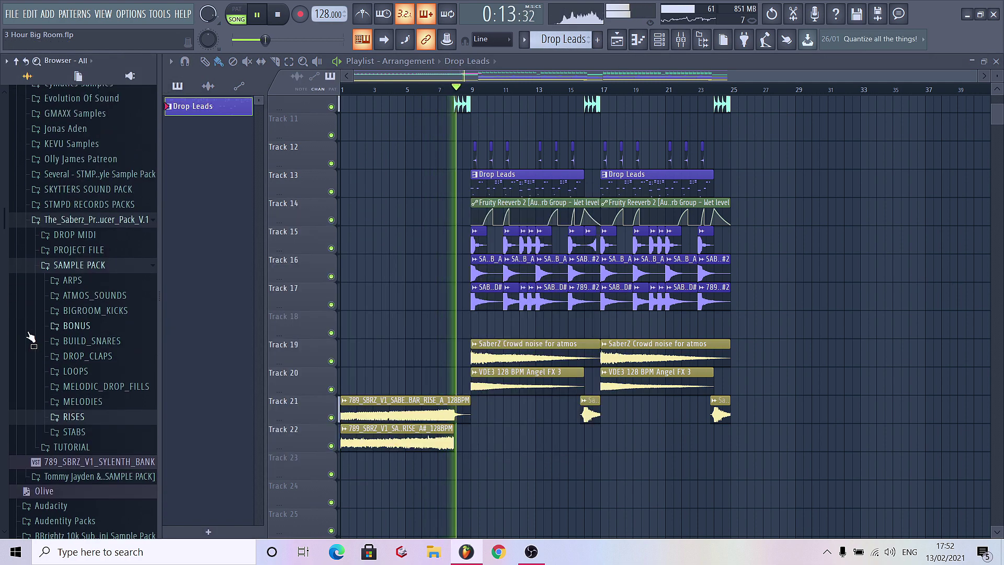
key("space")
left_click(70, 220)
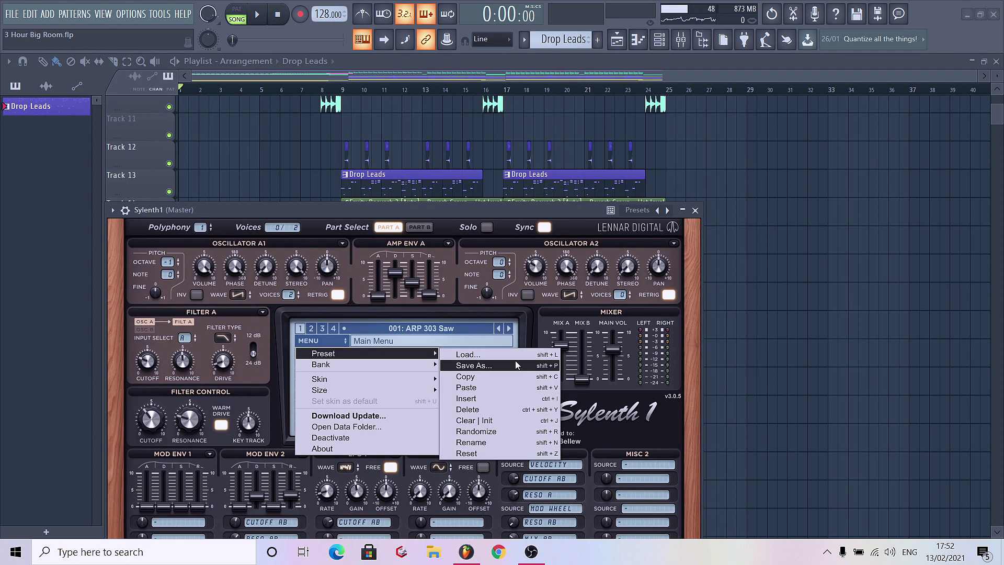
Step: Load the FX Siren preset into the new Sylenth1 instance and audition its sound
left_click(516, 365)
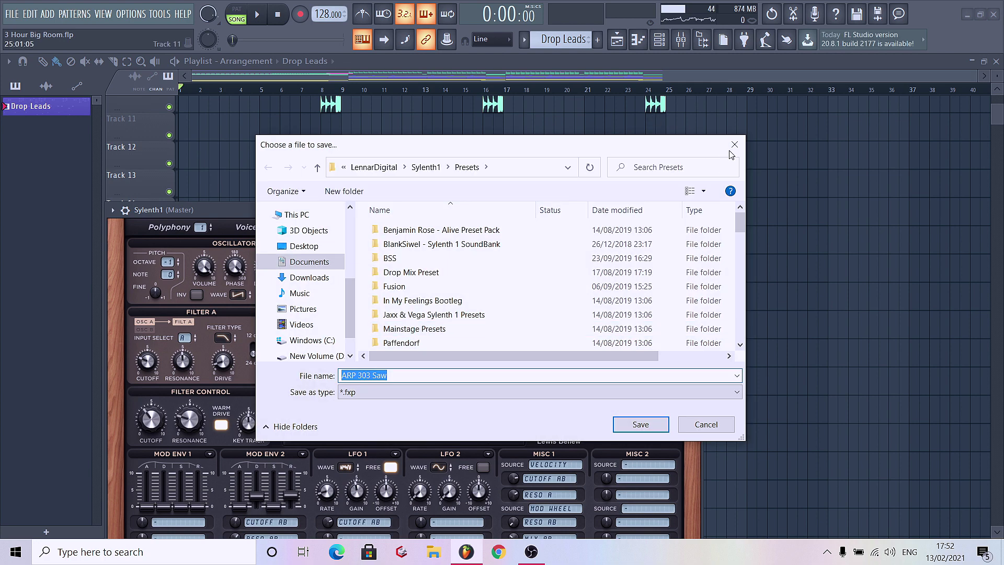
left_click(734, 146)
left_click(329, 343)
mouse_move(335, 366)
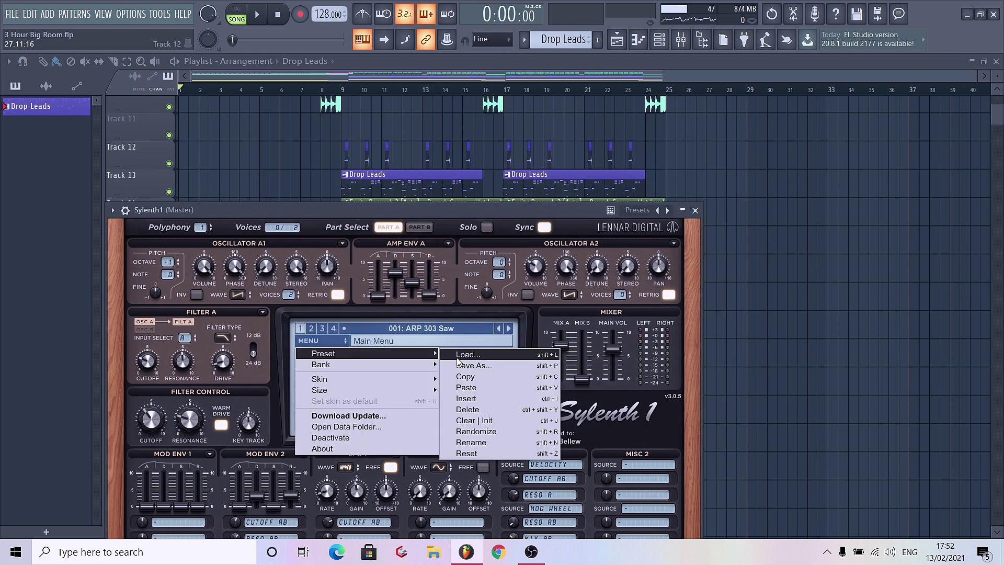
left_click(486, 366)
scroll(502, 291, "down", 15)
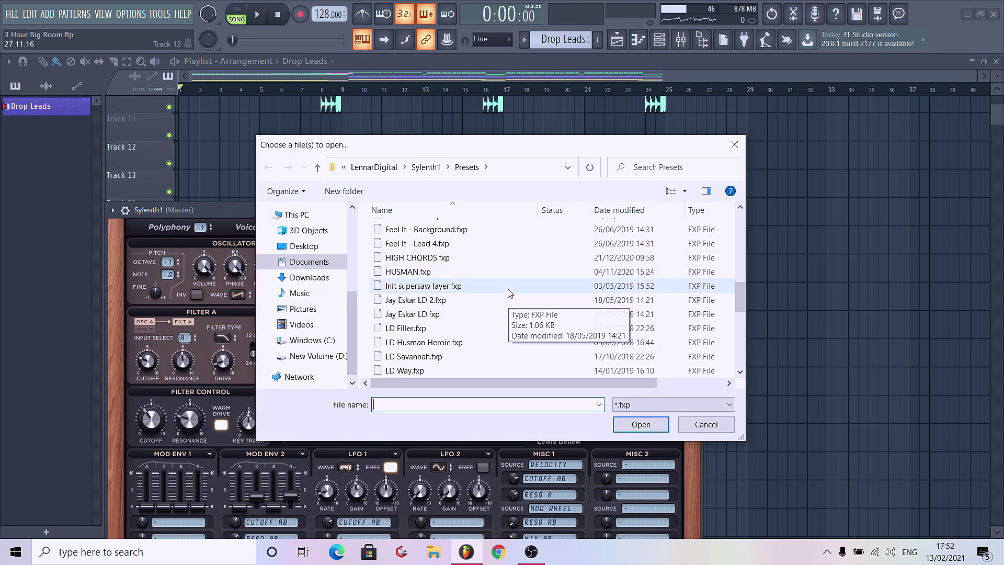
scroll(471, 366, "down", 3)
double_click(442, 372)
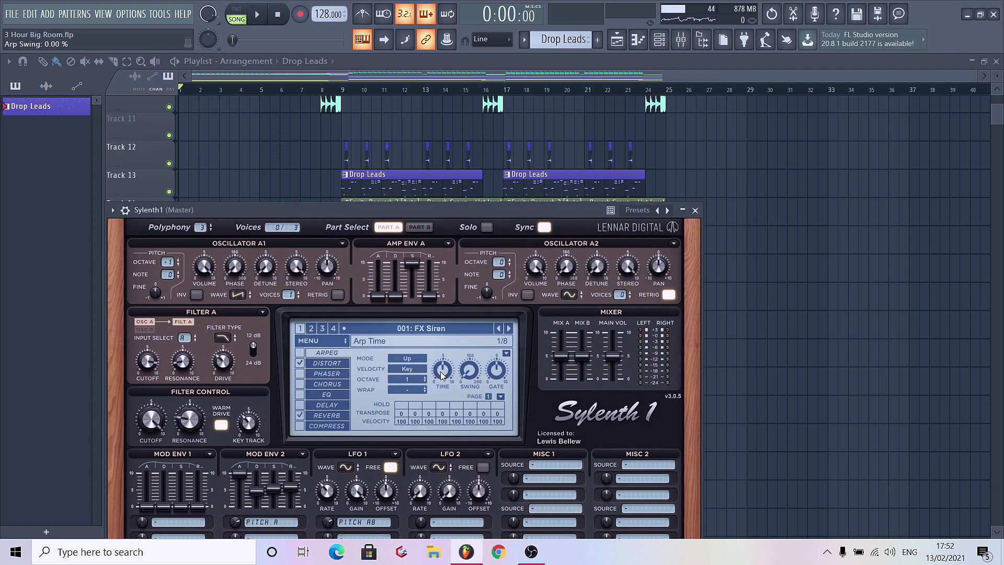
left_click_drag(306, 207, 313, 134)
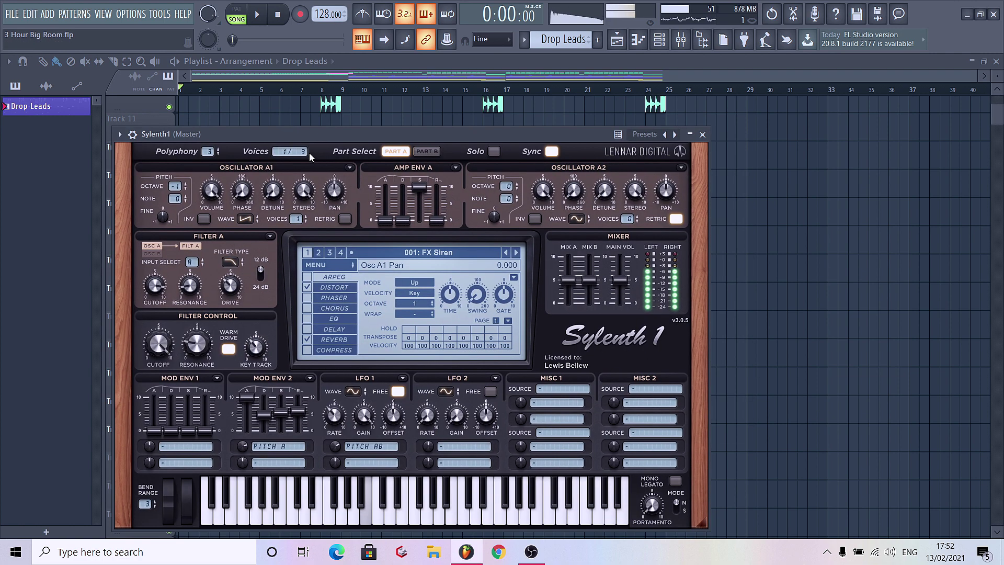
left_click(702, 134)
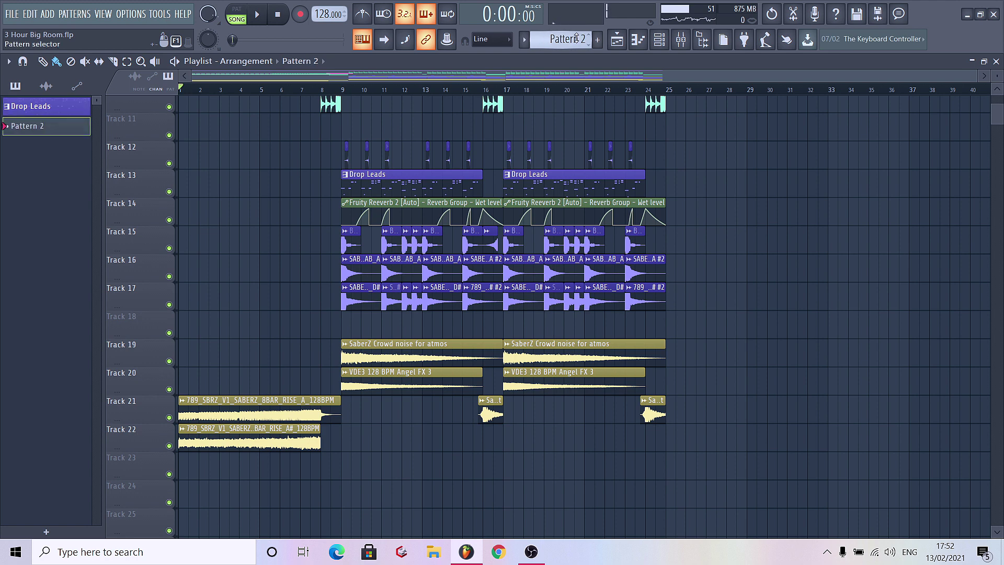
Step: Create a yellow pattern named LFO Riser and place it on Track 23 across the eight-bar build-up
left_click(575, 38)
left_click(657, 97)
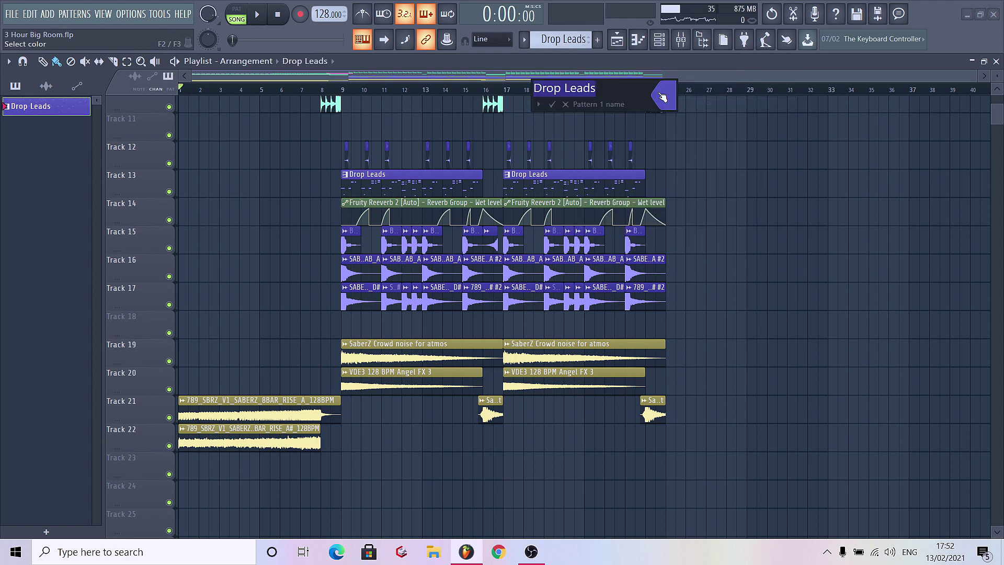
left_click(560, 48)
left_click(617, 94)
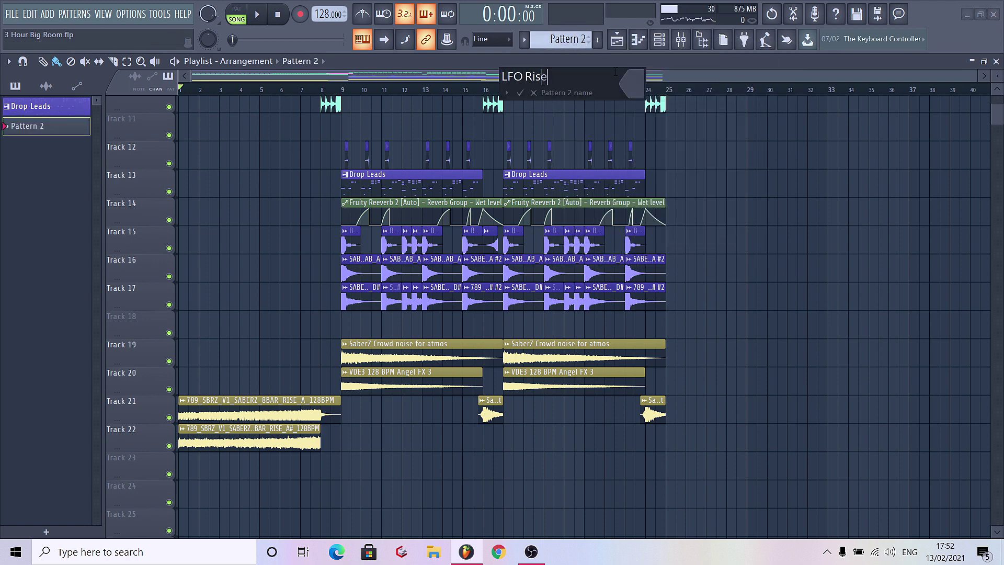
left_click(636, 83)
left_click(732, 183)
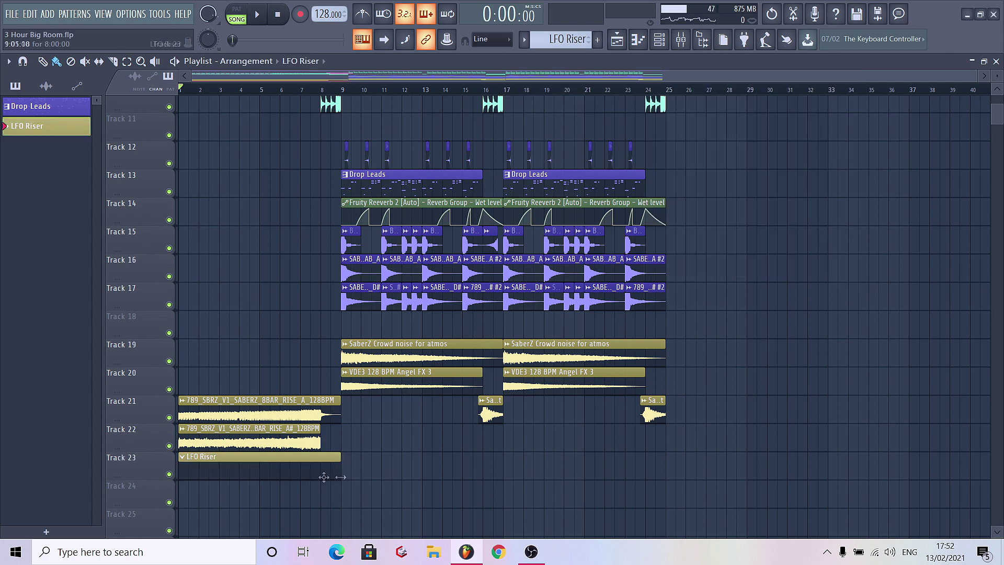
Step: Rename the new Sylenth1 channel LFO and give it the FX colour
key("F6")
right_click(361, 210)
left_click(384, 237)
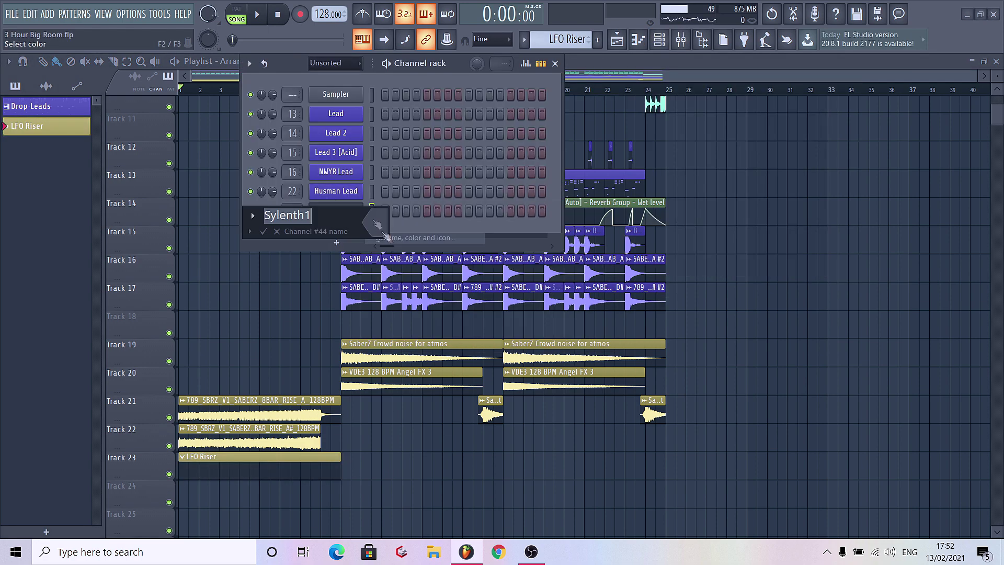
type("LFO")
key("Return")
Step: Draw a sustained B4 note from bar 1 to bar 8 in the LFO channel's piano roll
right_click(366, 210)
left_click(403, 206)
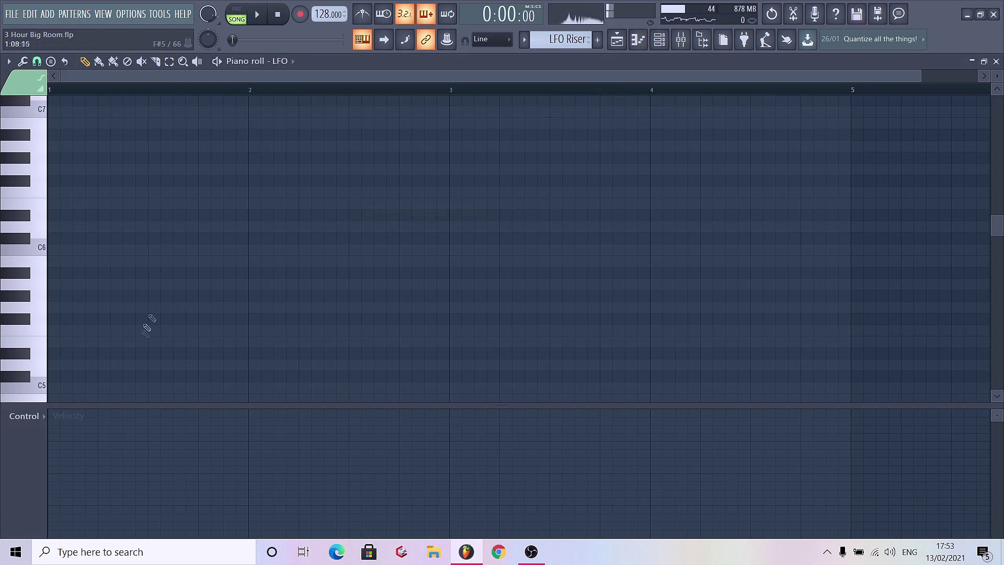
left_click_drag(109, 406, 84, 535)
left_click_drag(69, 403, 679, 401)
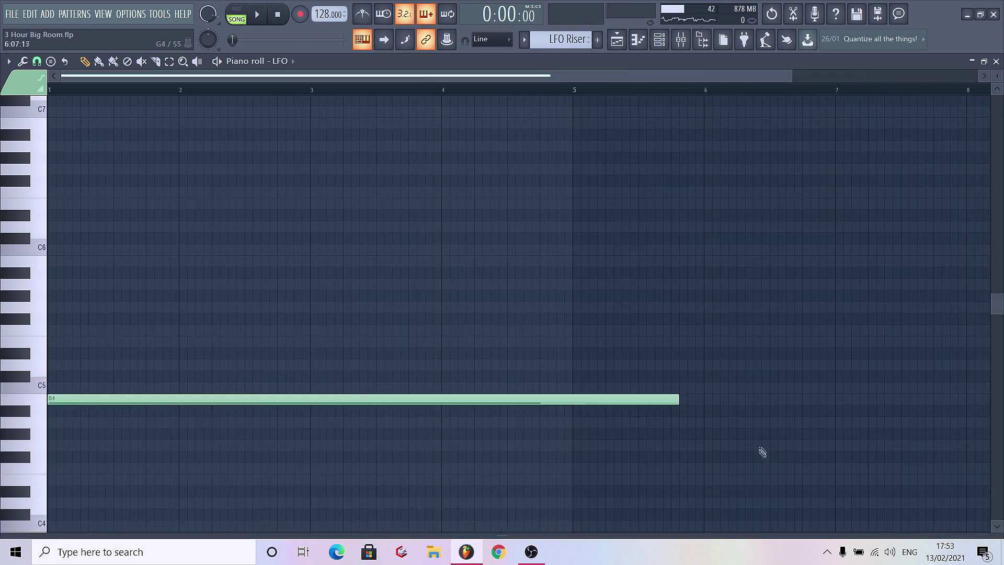
left_click_drag(790, 431, 716, 384)
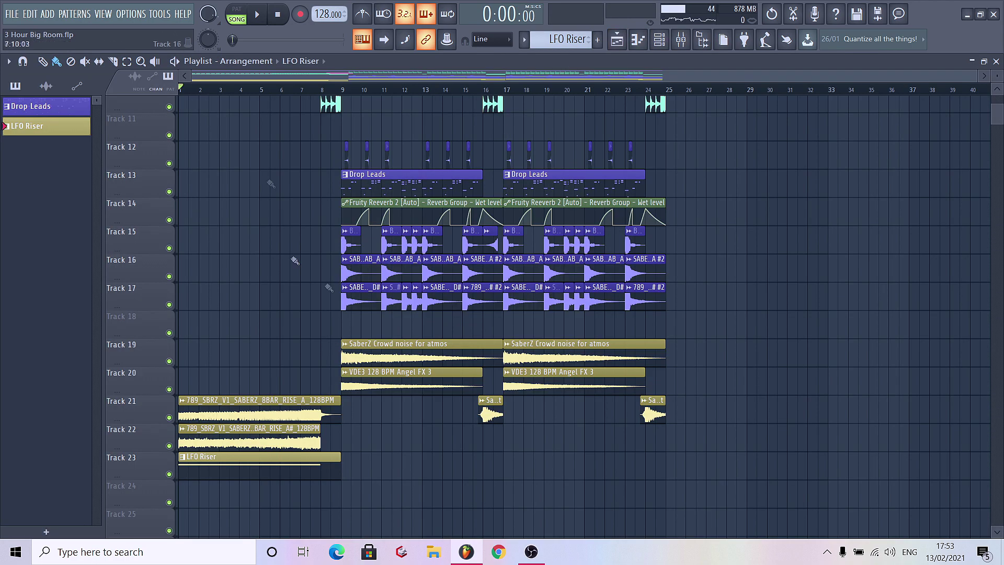
Step: Solo Track 23 with the build-up bars selected, route the LFO channel to mixer insert 26 and check its level during playback
left_click(617, 38)
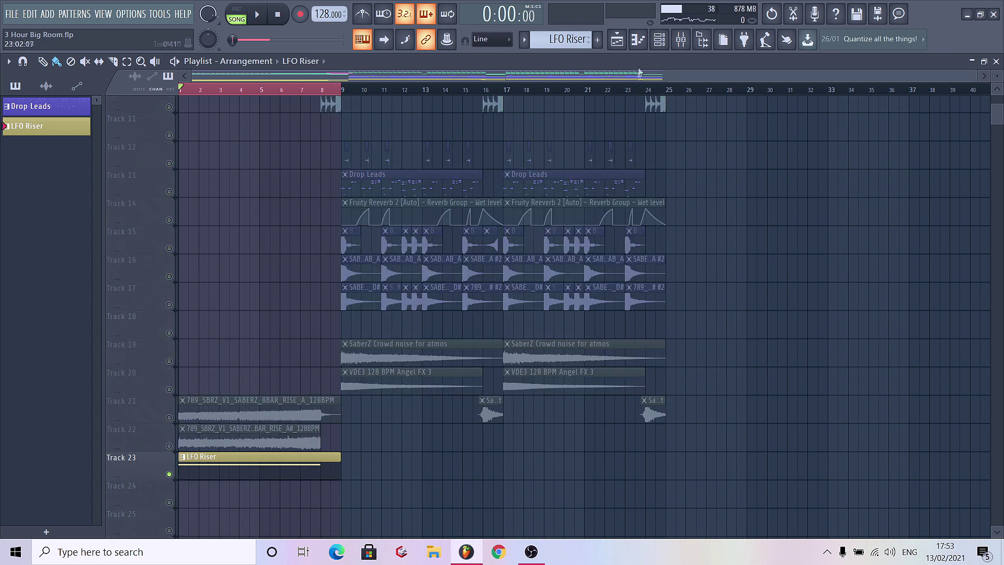
left_click(660, 38)
left_click(681, 39)
left_click(291, 310)
key("space")
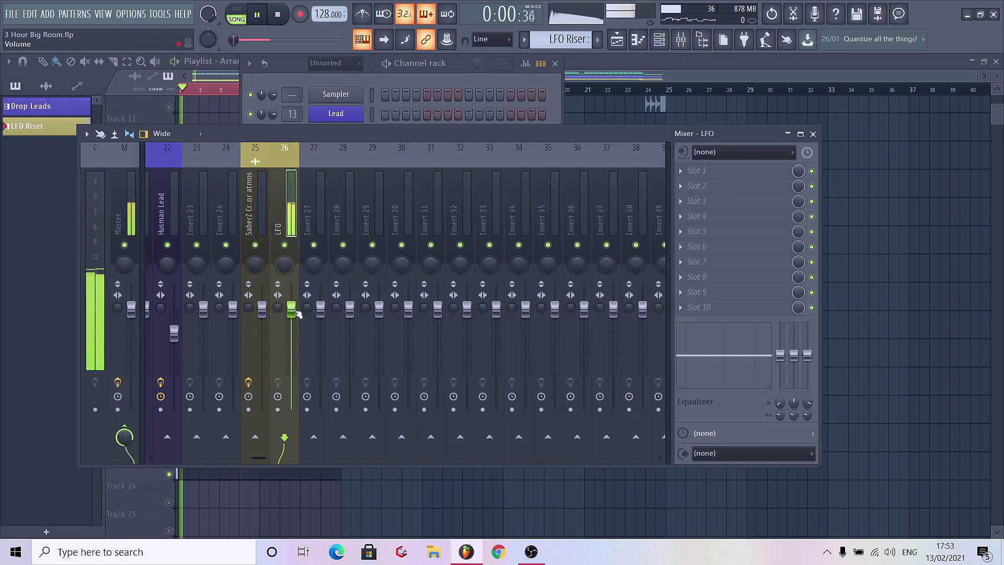
left_click(813, 133)
key("space")
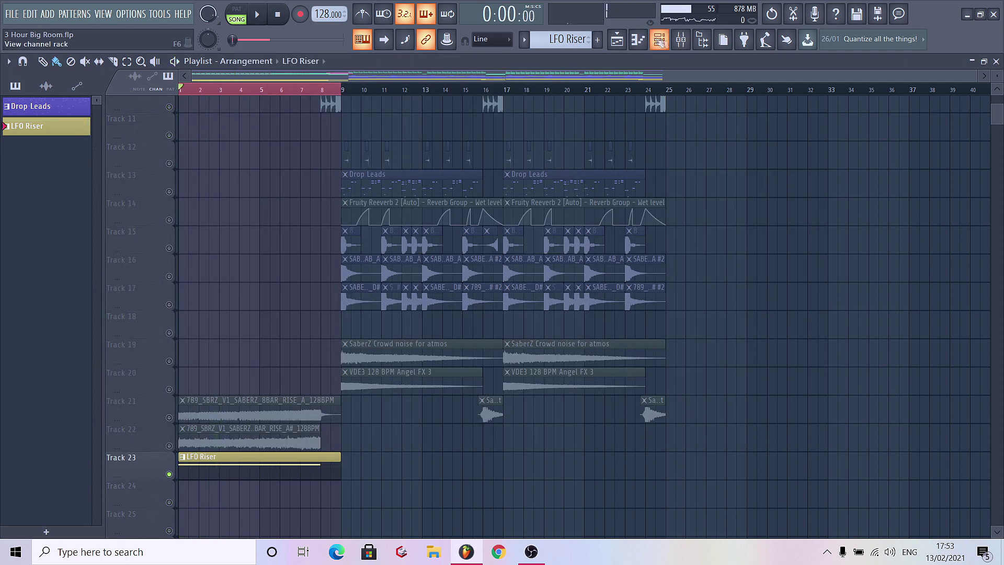
Step: Create an automation clip for Sylenth1's LFO 1 Rate on Track 24 over the build-up
key("F6")
left_click(331, 217)
left_click(32, 15)
left_click(68, 245)
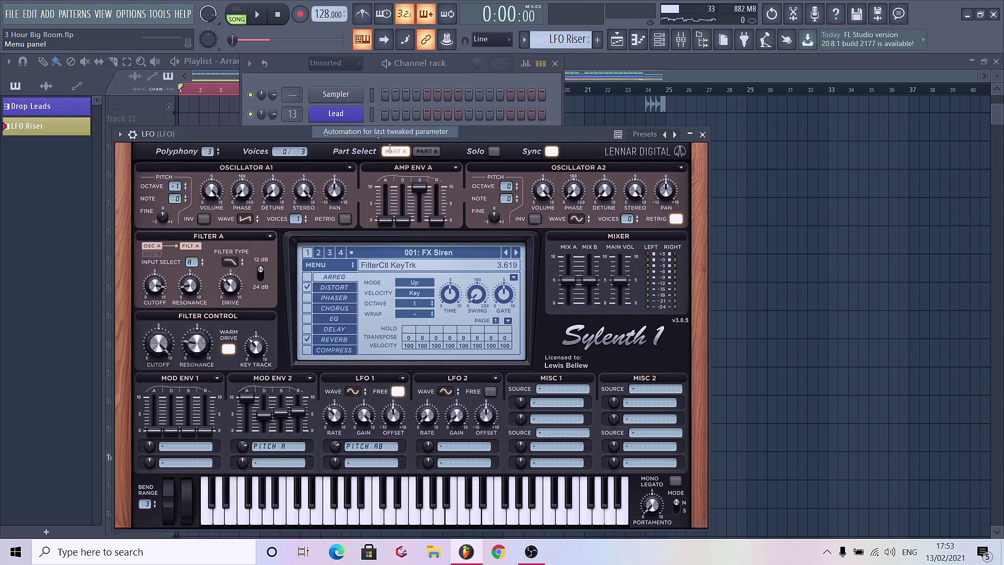
scroll(236, 449, "down", 3)
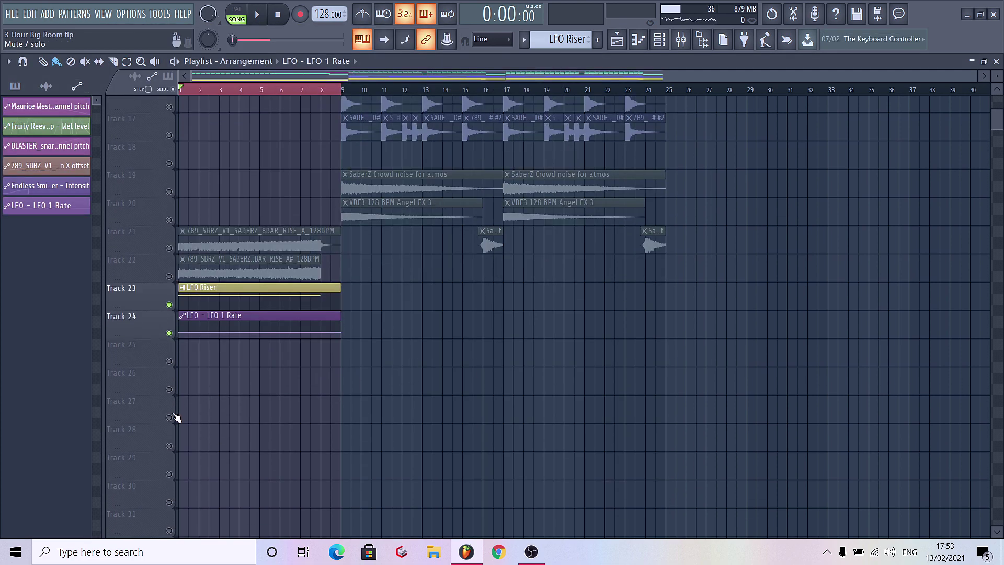
Step: Enlarge Track 24 and shape the LFO 1 Rate automation to climb through raised points at bars 5 and 8 during playback
left_click_drag(140, 336, 157, 503)
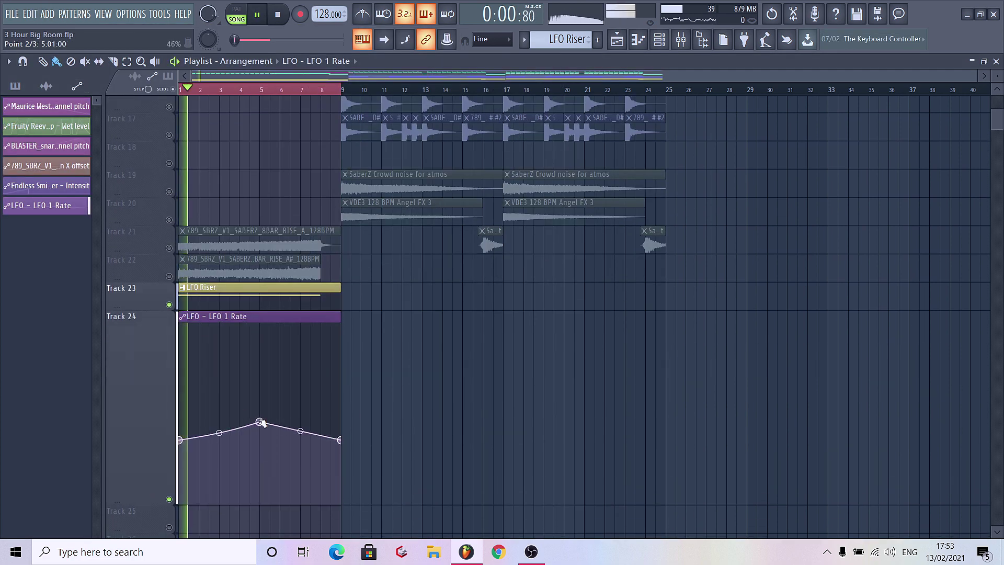
left_click_drag(259, 422, 269, 384)
key("space")
key("space")
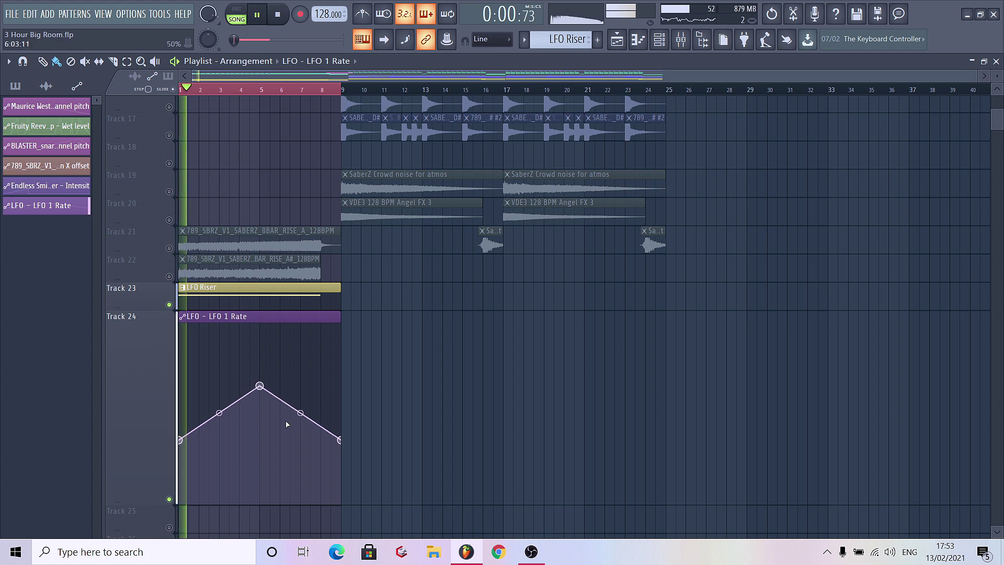
left_click(321, 358)
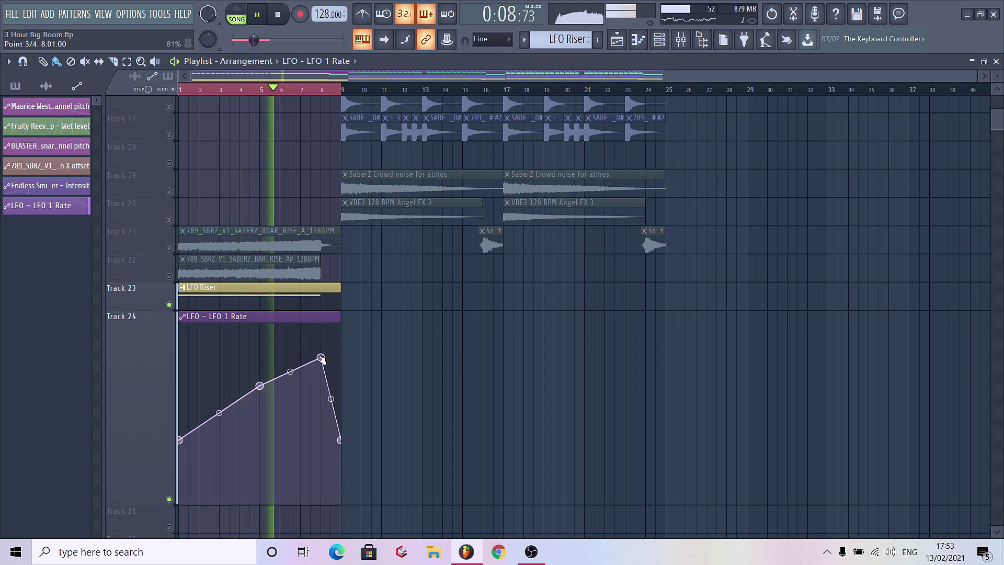
left_click_drag(321, 359, 322, 350)
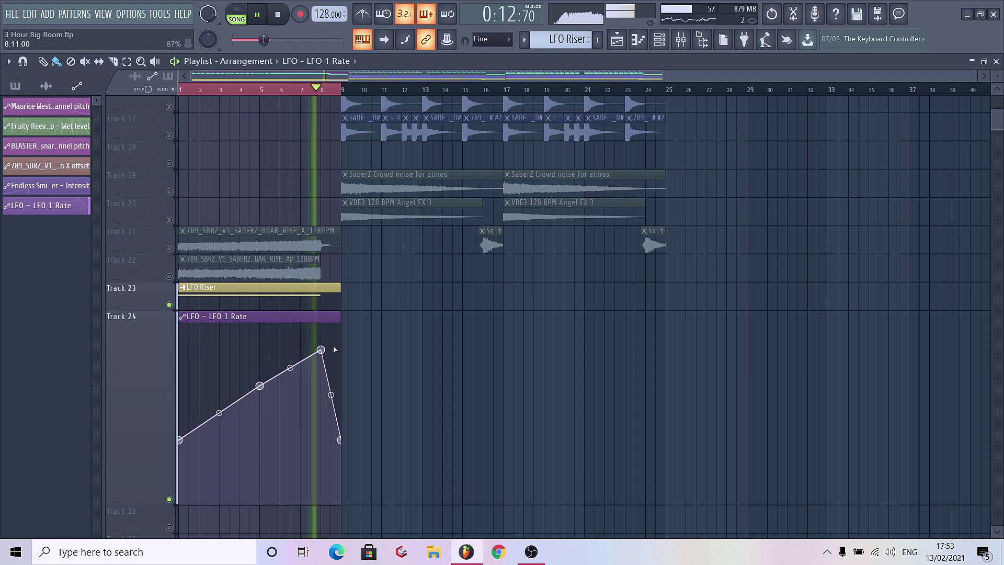
Step: Raise the LFO 1 Rate curve slightly between bars 1 and 5 and restore Track 24 to 100% size
key("space")
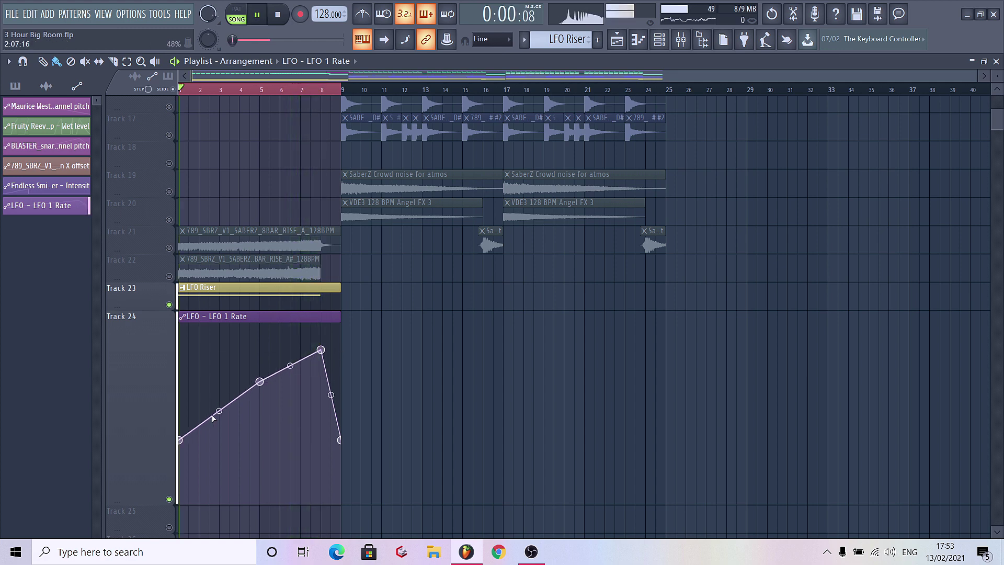
left_click_drag(219, 412, 219, 405)
right_click(160, 390)
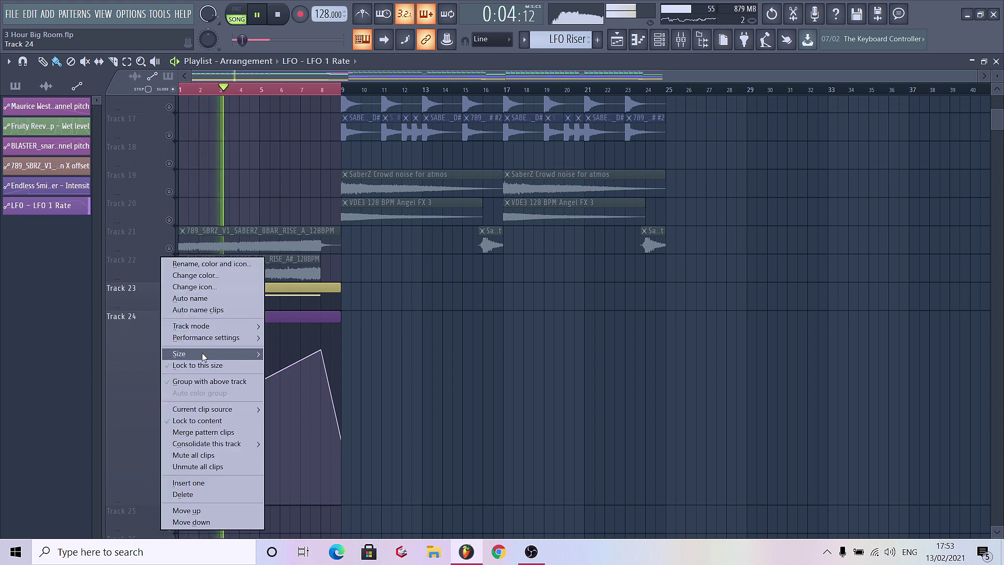
left_click(283, 377)
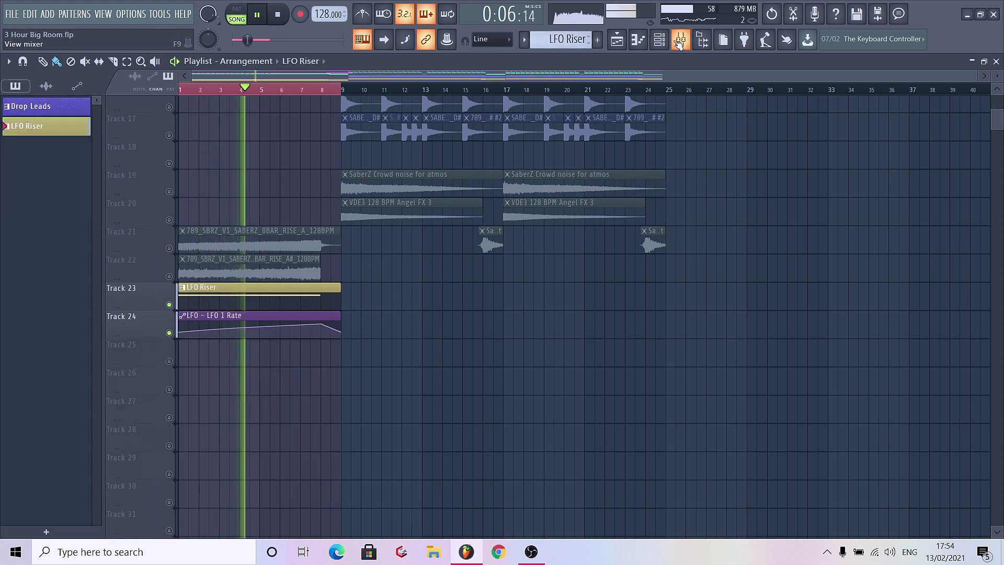
Step: Load Fruity Parametric EQ 2 on the LFO mixer insert and turn band 1 into a high-pass filter
left_click(679, 41)
left_click(697, 178)
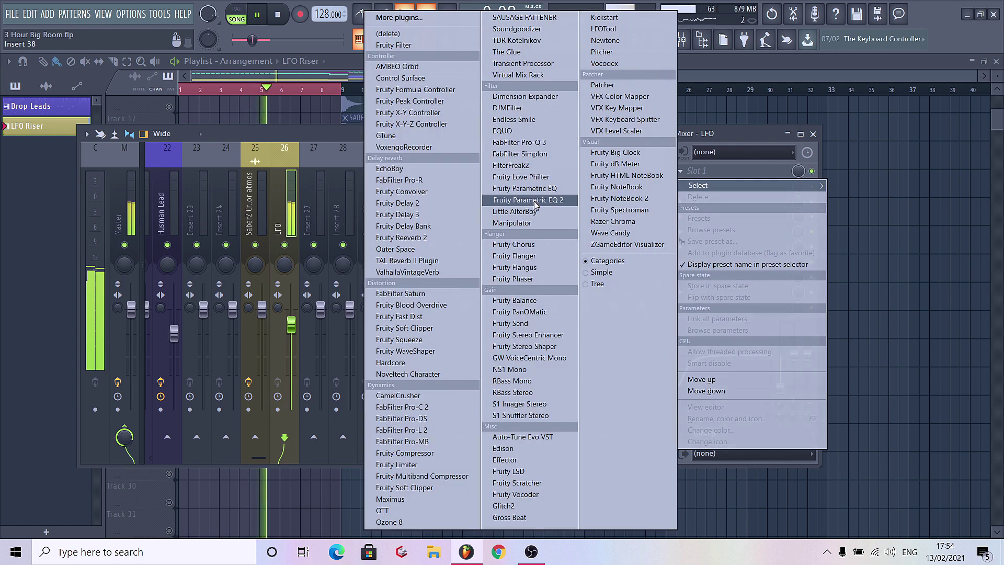
left_click(523, 197)
key("space")
left_click(417, 244)
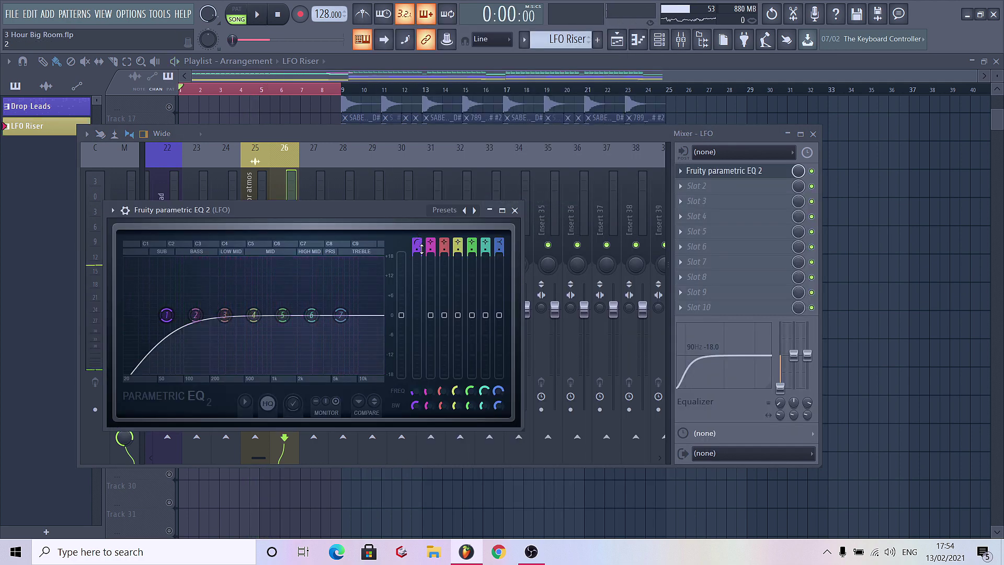
Step: Create an automation clip for the EQ's band 1 frequency on Track 25 and shape it to climb through bars 3, 5 and 8
right_click(415, 391)
left_click(471, 421)
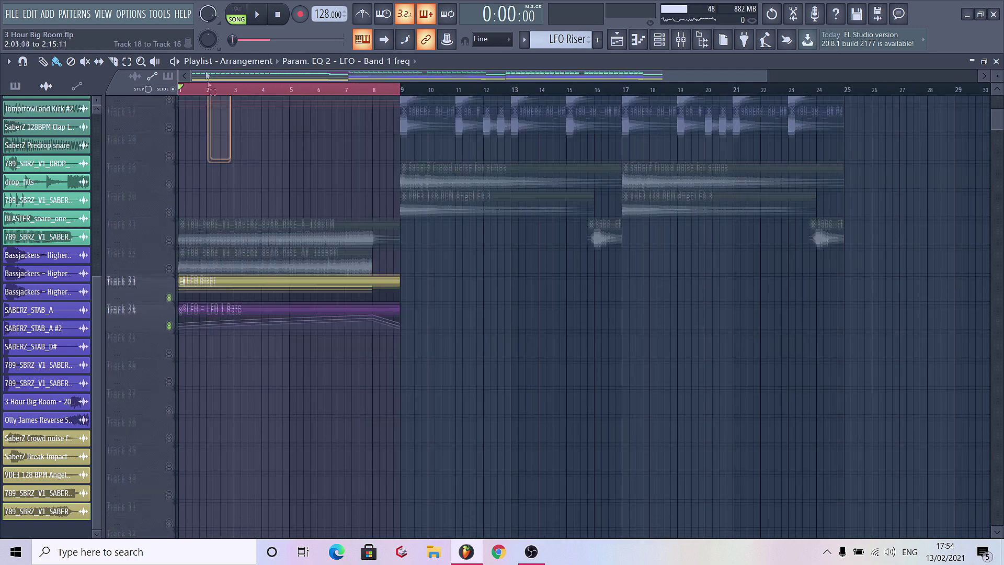
left_click_drag(176, 100, 373, 401)
key("space")
left_click(248, 89)
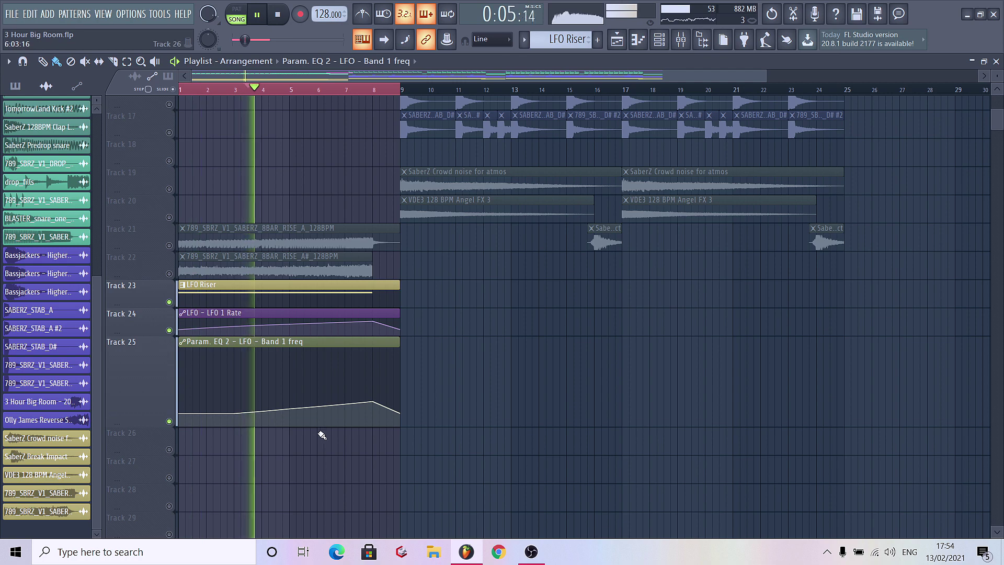
left_click(343, 89)
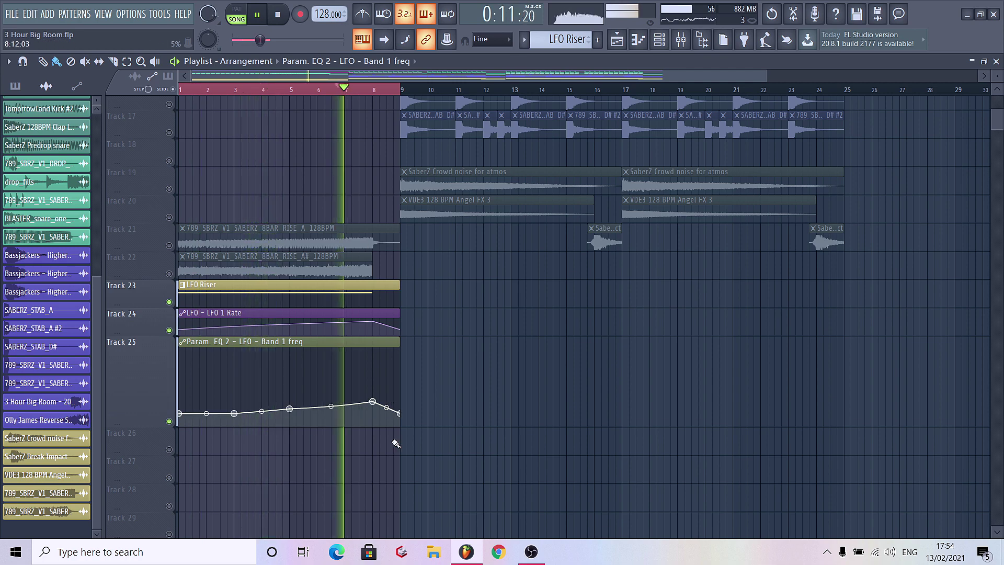
key("space")
scroll(395, 443, "up", 2)
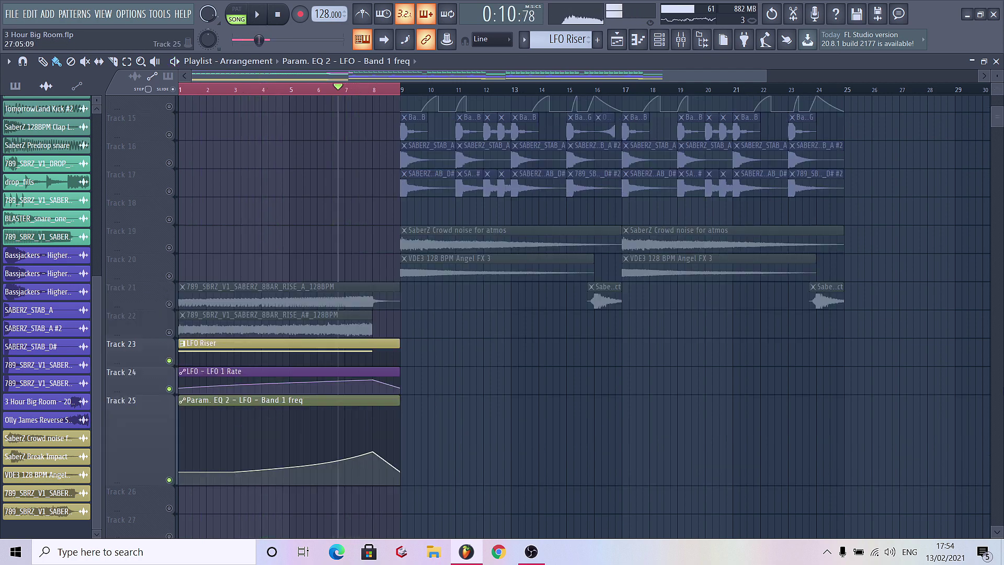
Step: Unmute Track 1's Endless Smile intensity automation and audition it with the LFO siren up to bar 8
scroll(254, 146, "up", 10)
left_click(169, 118)
key("space")
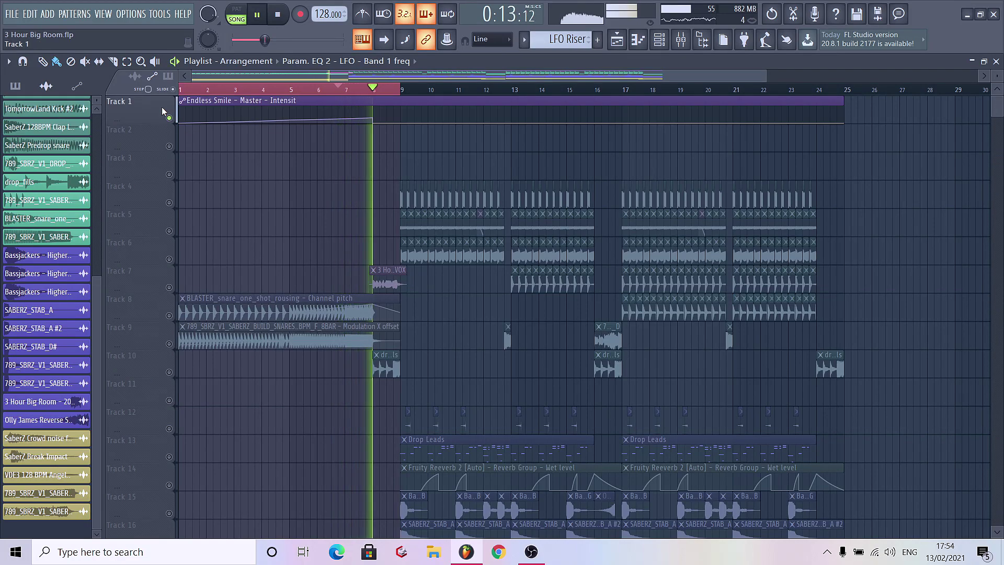
key("space")
scroll(983, 473, "down", 9)
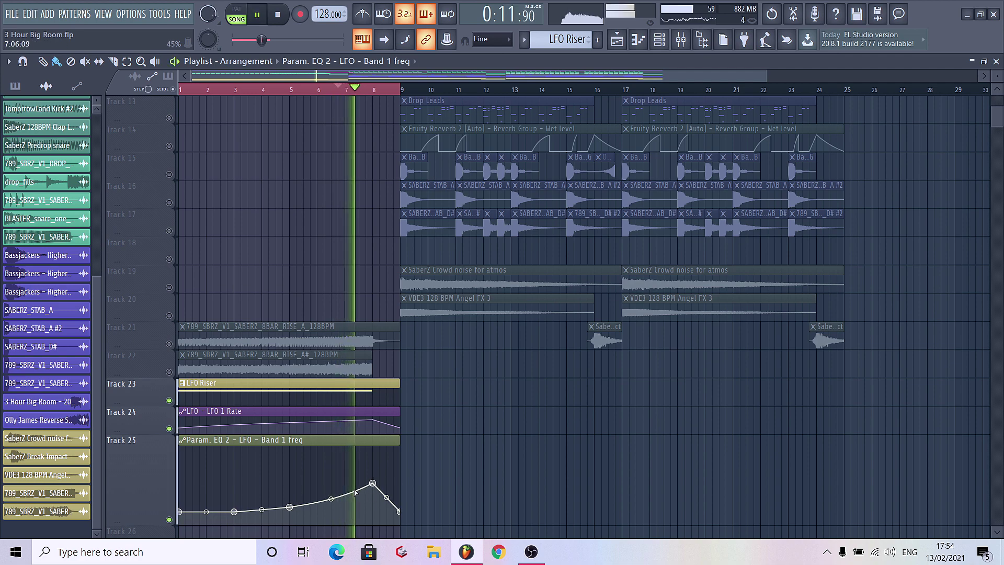
key("space")
Step: Unmute the rise samples on Tracks 21 and 22, re-enable all other tracks and play the build-up
left_click(169, 372)
left_click(169, 344)
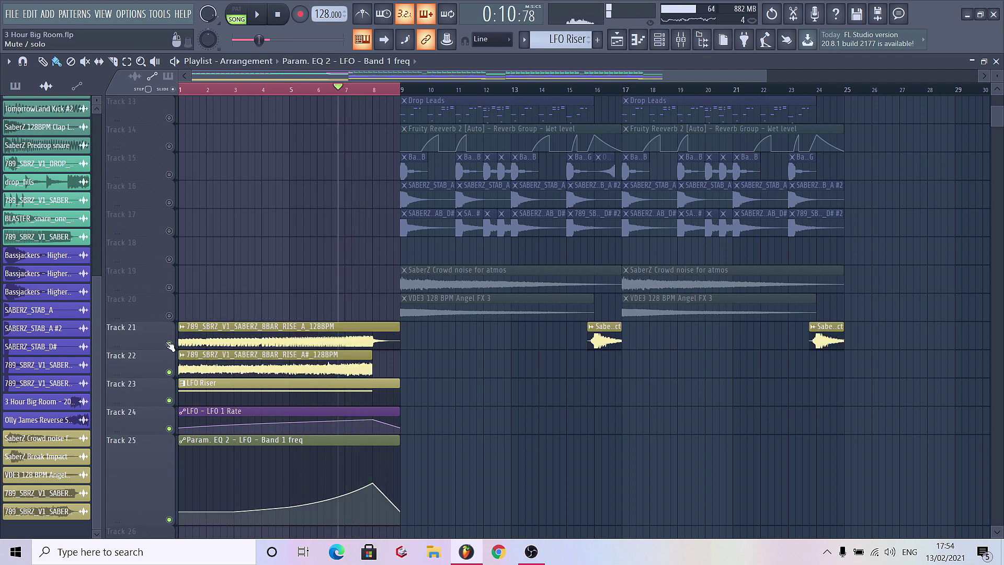
right_click(169, 118)
key("space")
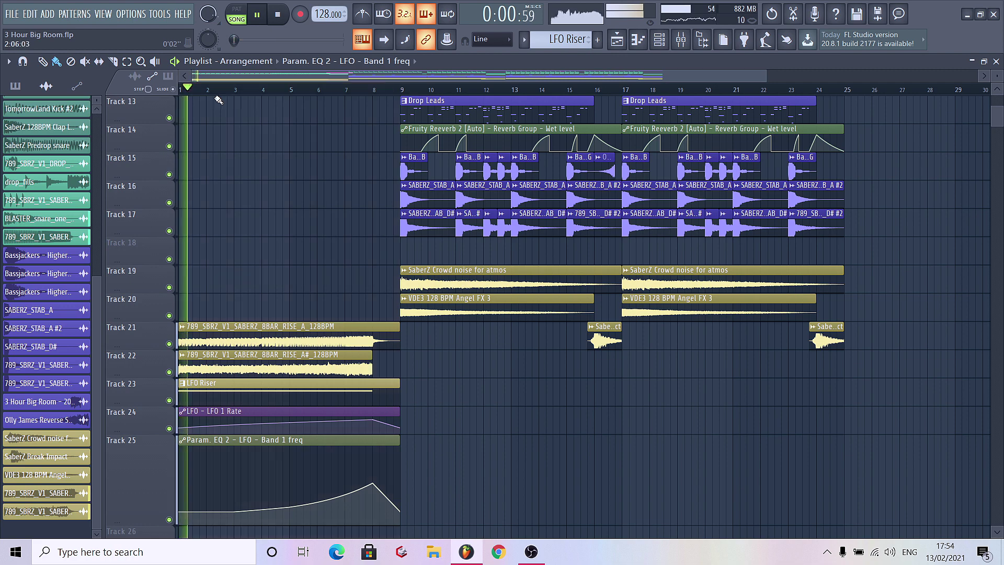
Step: Lower the LFO mixer insert's fader to about -9.4 dB during playback
key("F9")
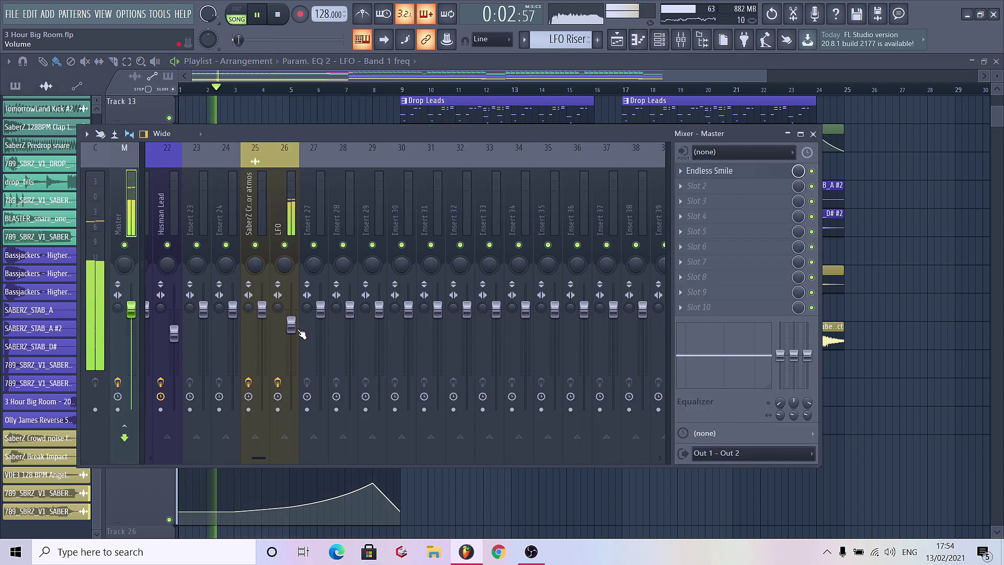
left_click_drag(292, 326, 295, 337)
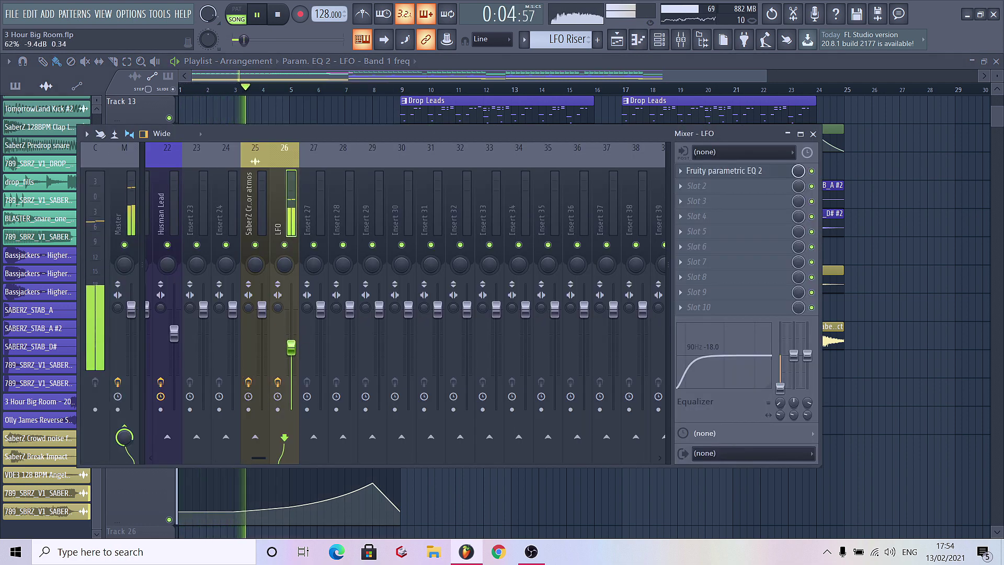
key("F9")
Step: Restore Track 25 to 100% size and move both LFO automation clips onto Track 23 over the LFO Riser pattern
left_click(181, 383)
mouse_move(209, 348)
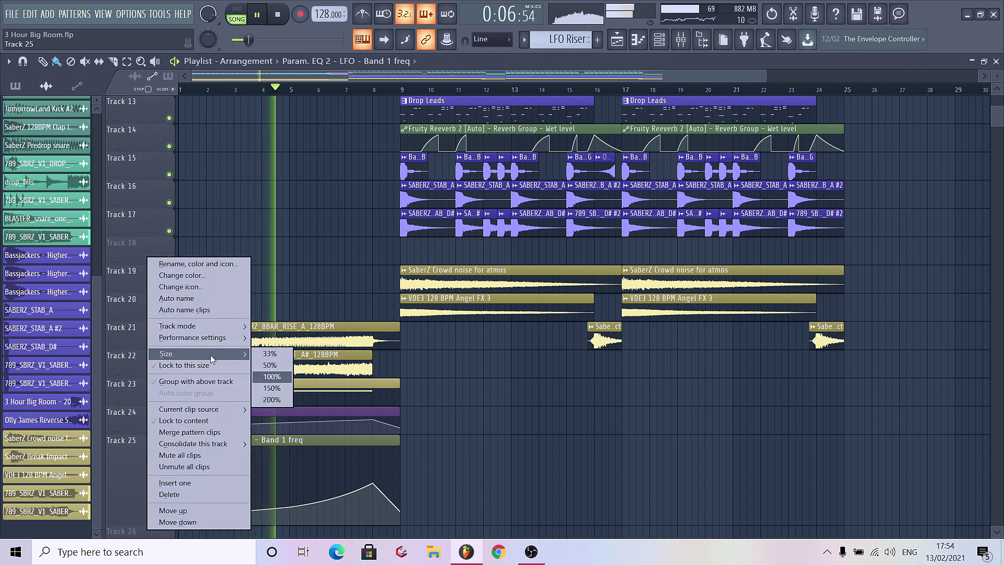
left_click(285, 390)
right_click(125, 384)
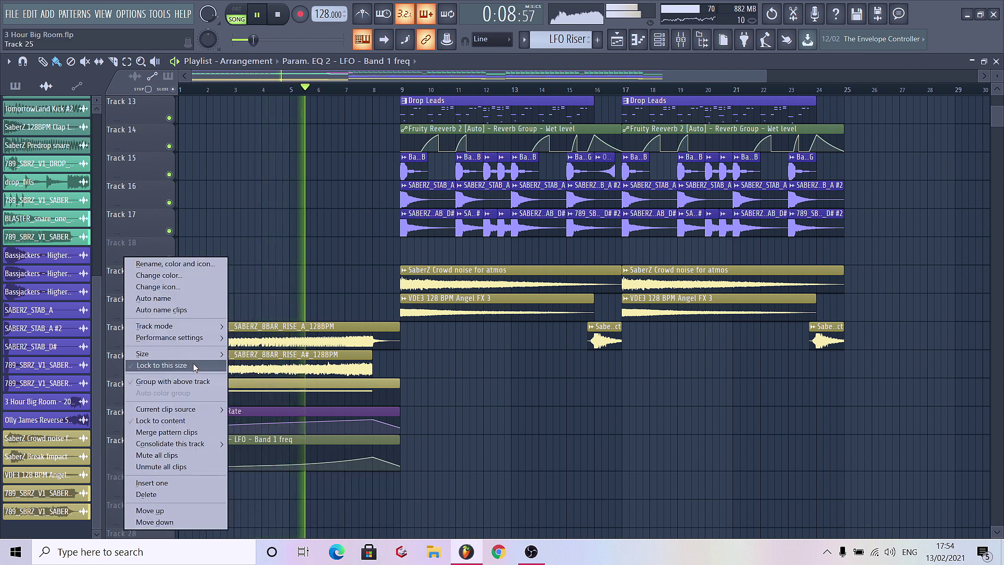
left_click(249, 376)
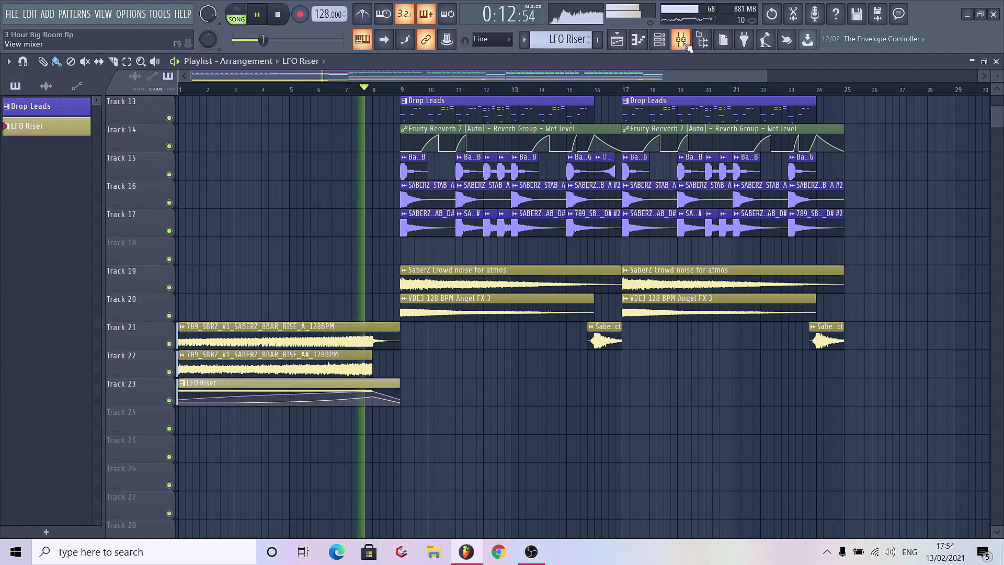
Step: Recheck the LFO insert's fader level in the mixer and listen to the build-up with all tracks active
key("F9")
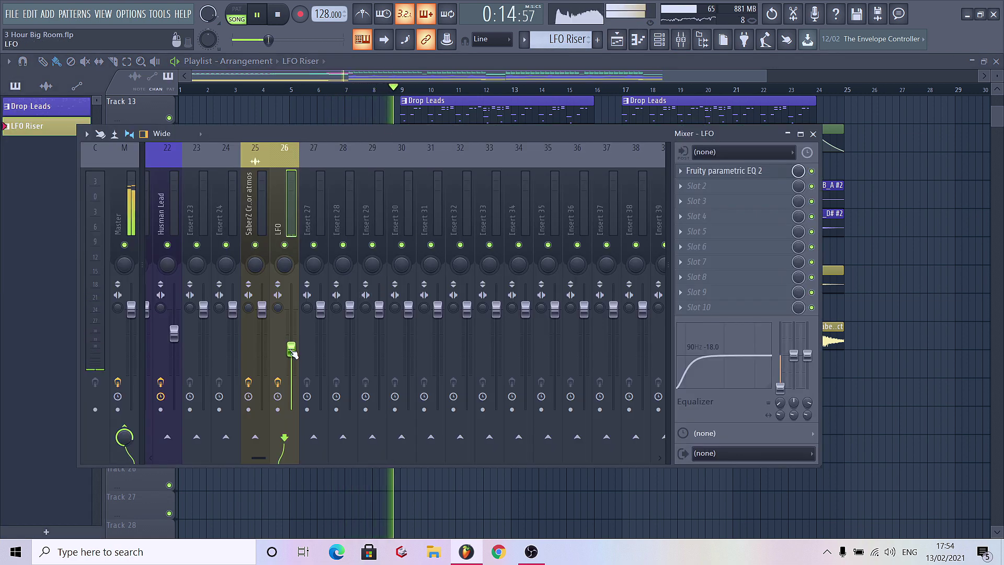
key("F9")
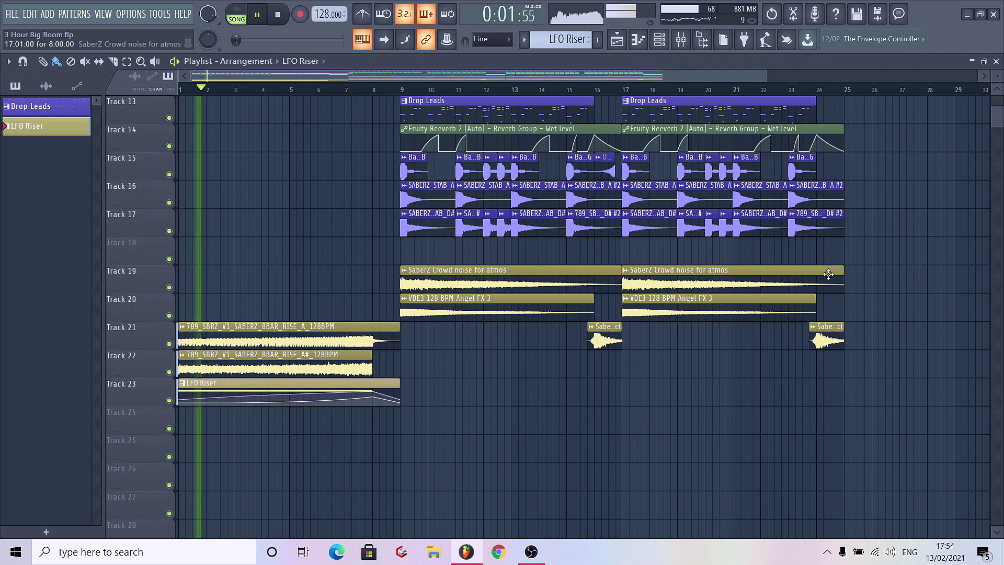
scroll(600, 408, "up", 6)
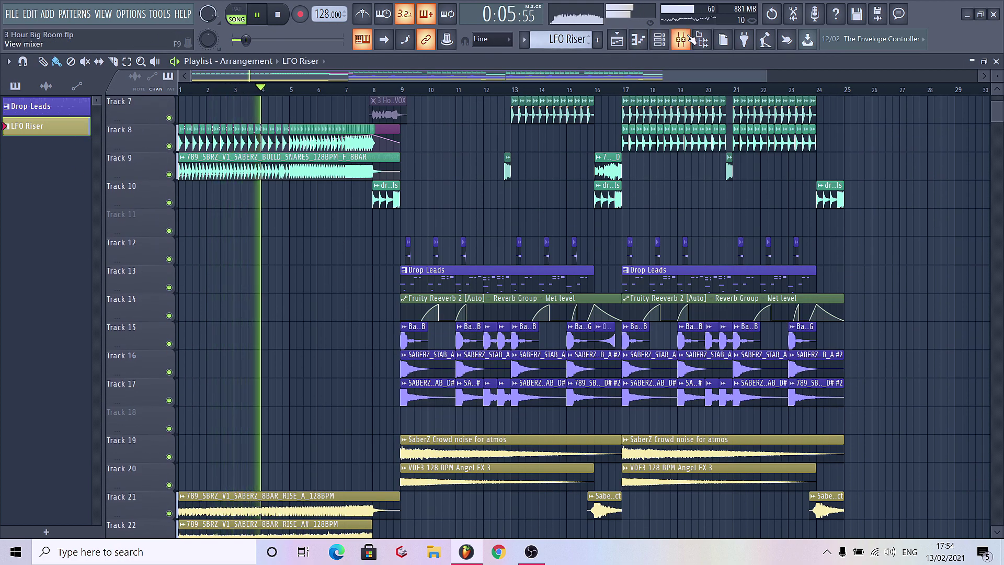
Step: Find Dubstep Riser G in the Olly James Essentials Vol.1 Risers FX folder and place it at bar 1 of Track 18
left_click(702, 40)
key("space")
left_click(61, 230)
left_click(81, 166)
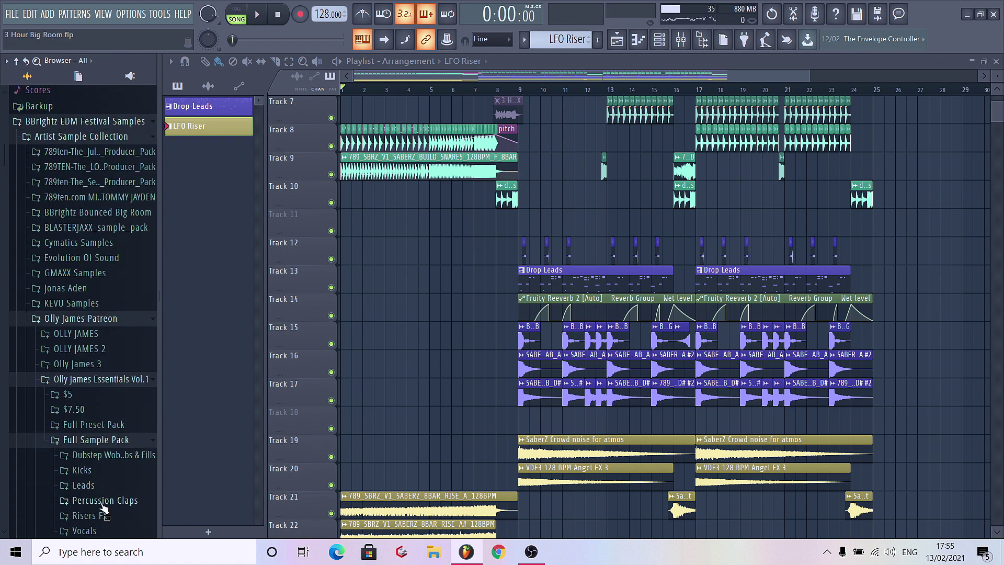
left_click(91, 514)
key("Down")
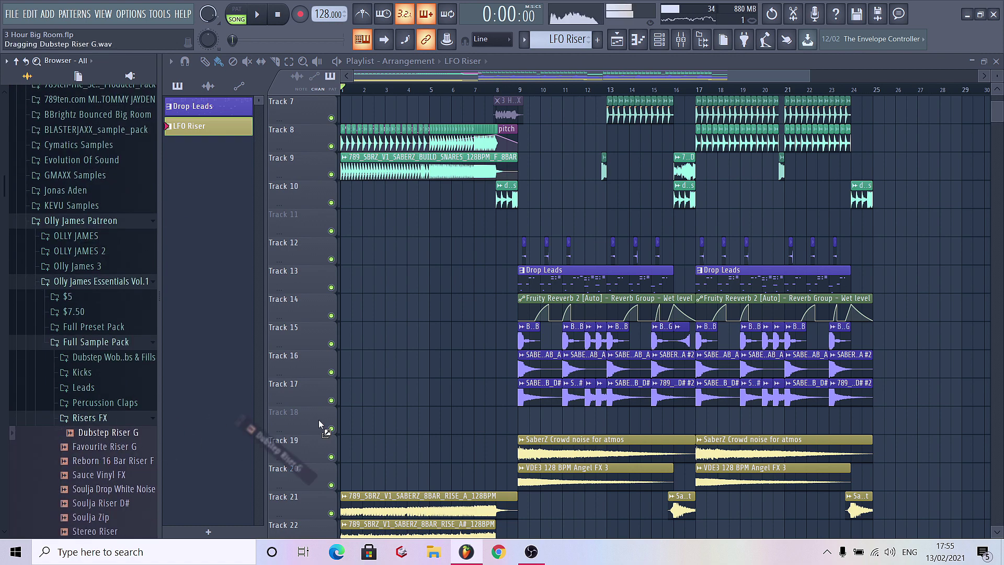
left_click_drag(319, 420, 345, 422)
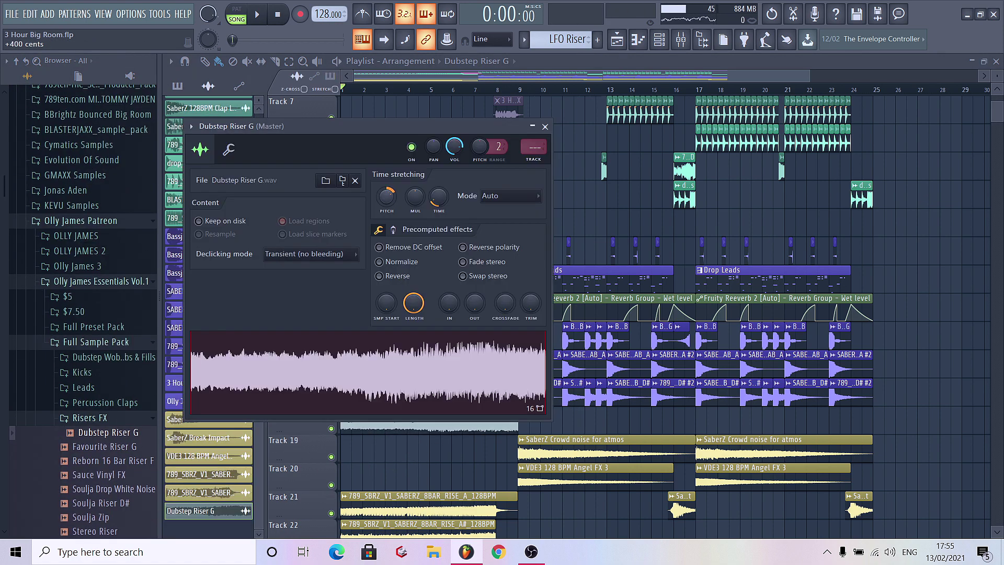
Step: Pitch Dubstep Riser G up 400 cents, set its time-stretching mode to Stretch and turn down its channel volume
left_click(510, 196)
left_click(499, 230)
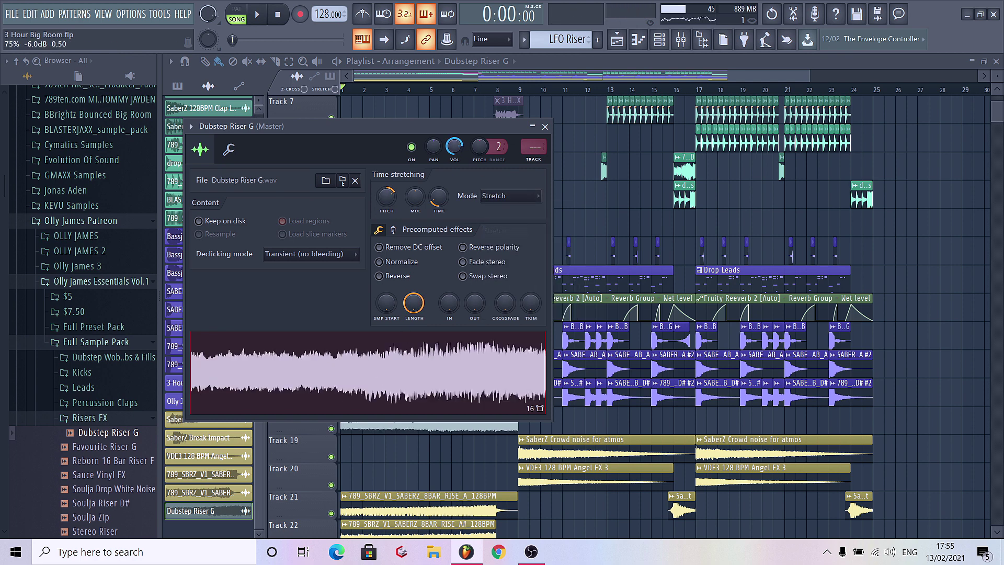
key("Escape")
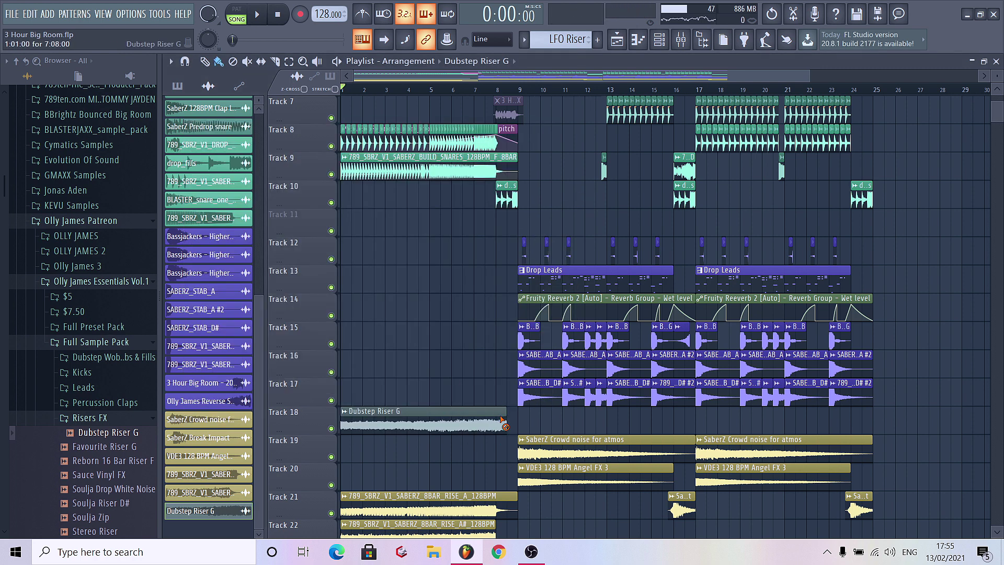
Step: Shorten the Dubstep Riser G clip to 7 bars, move it to Track 24 and lower its channel volume further
right_click(503, 421)
key("ctrl+z")
left_click_drag(499, 438, 440, 435)
double_click(365, 435)
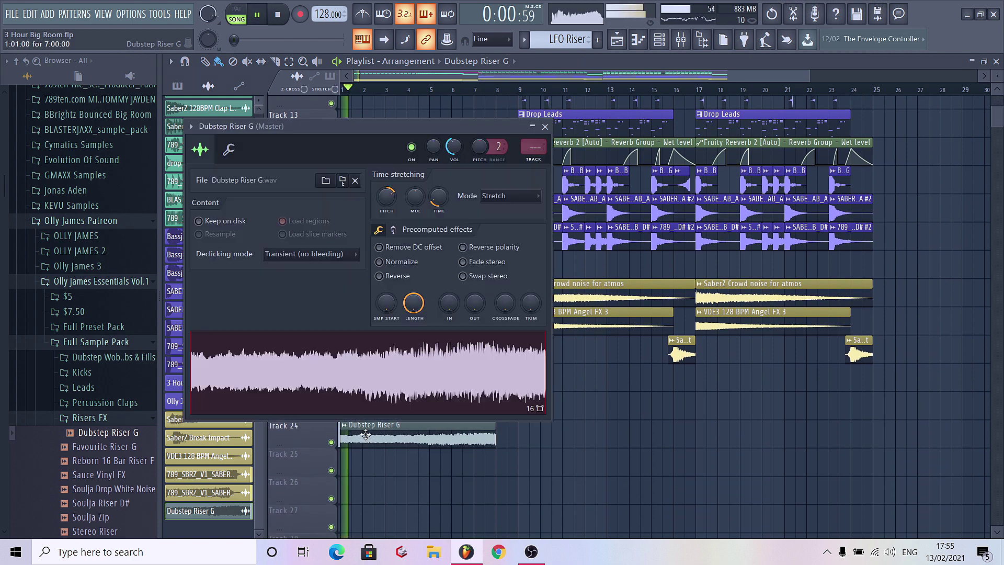
key("Escape")
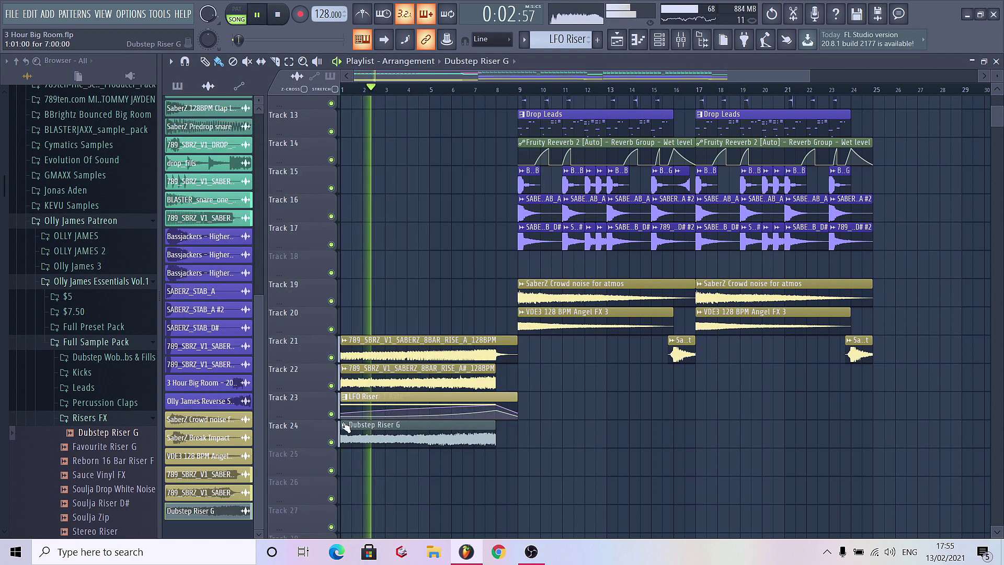
Step: Recolour Dubstep Riser G yellow like the other risers and fine-tune its channel volume during playback
right_click(345, 424)
left_click(361, 444)
left_click(378, 386)
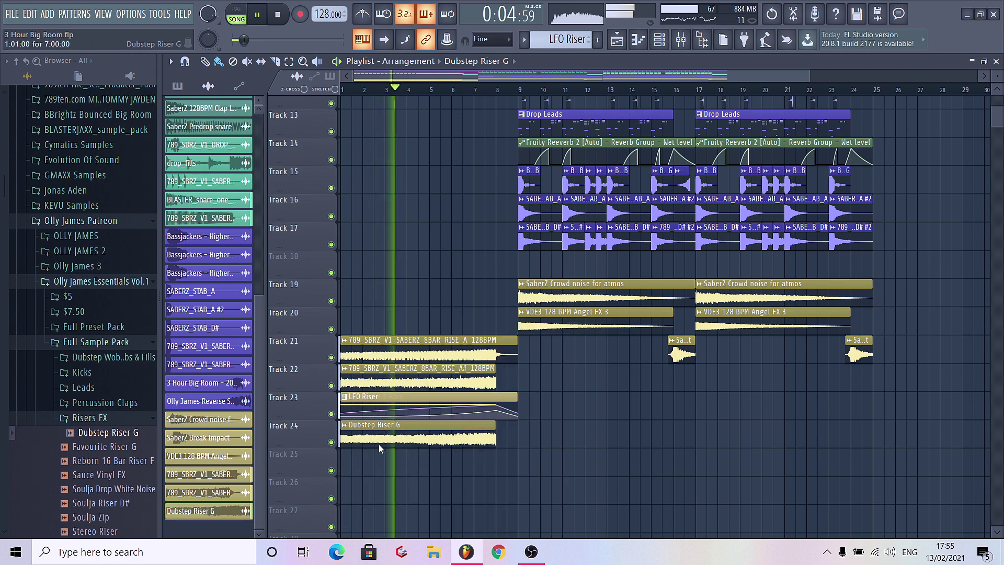
double_click(418, 438)
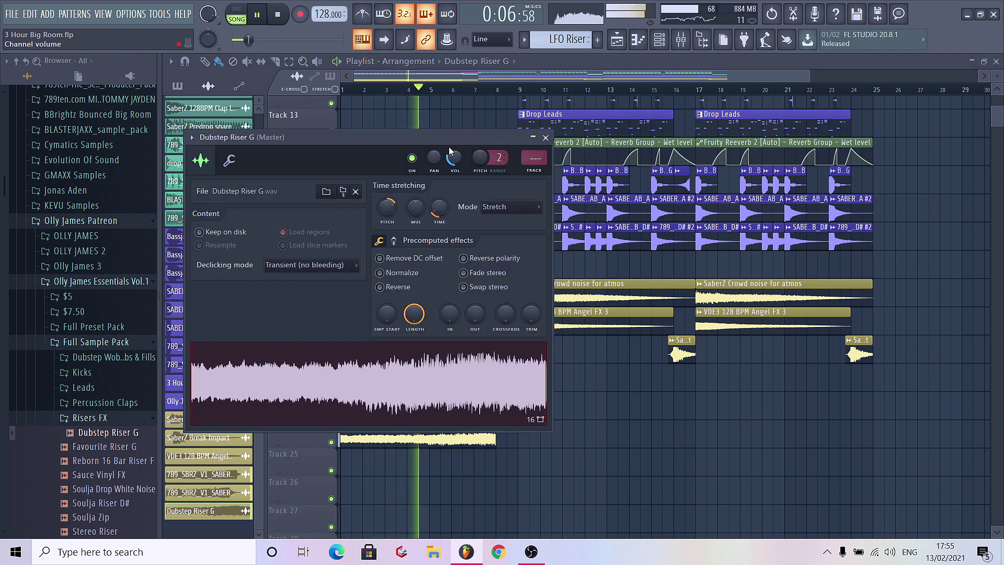
key("Escape")
Step: Unmute the vocal clip on Track 7 and run a macro while auditioning the build-up into the drop
scroll(486, 164, "up", 6)
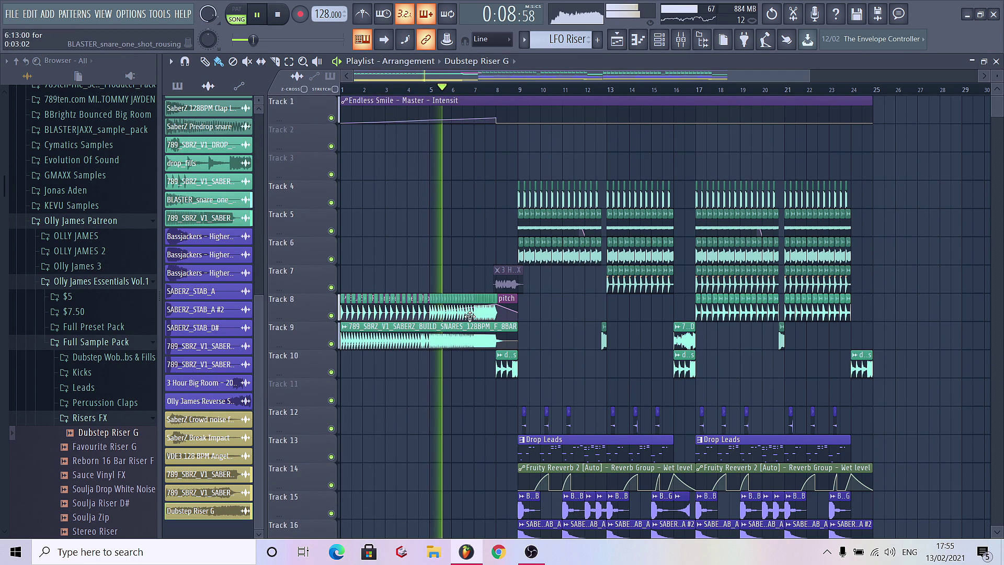
left_click(159, 13)
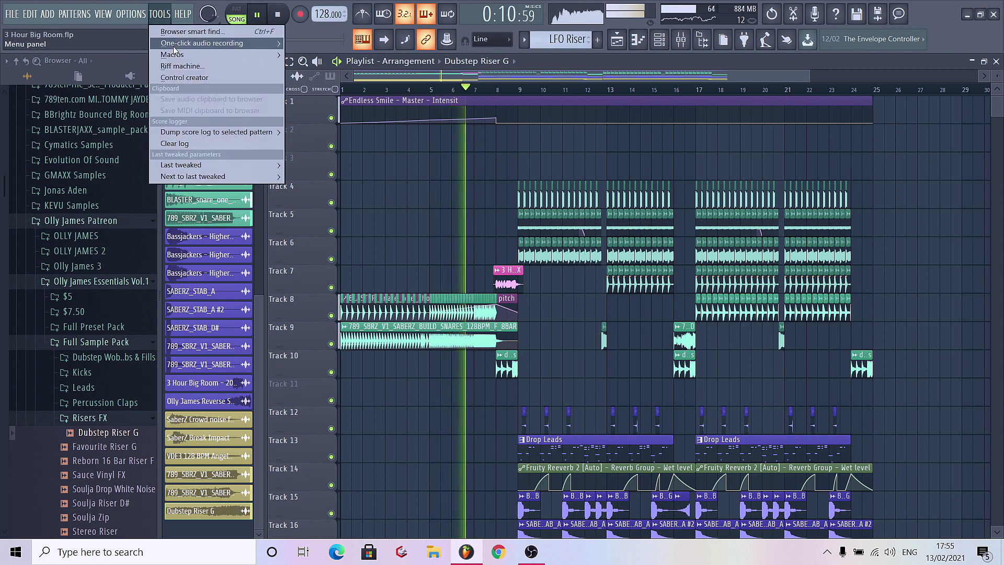
mouse_move(173, 54)
left_click(362, 143)
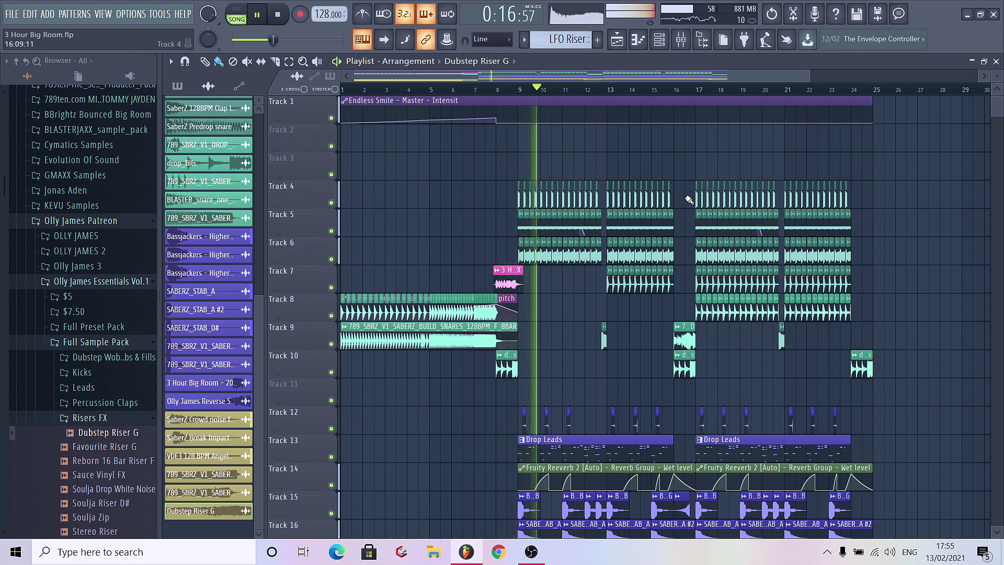
scroll(962, 298, "down", 2)
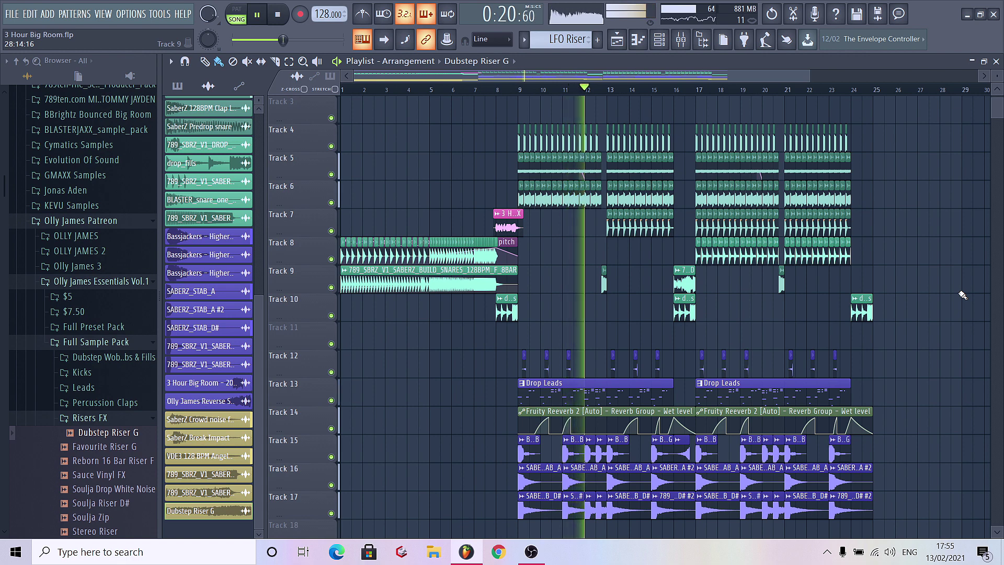
key("space")
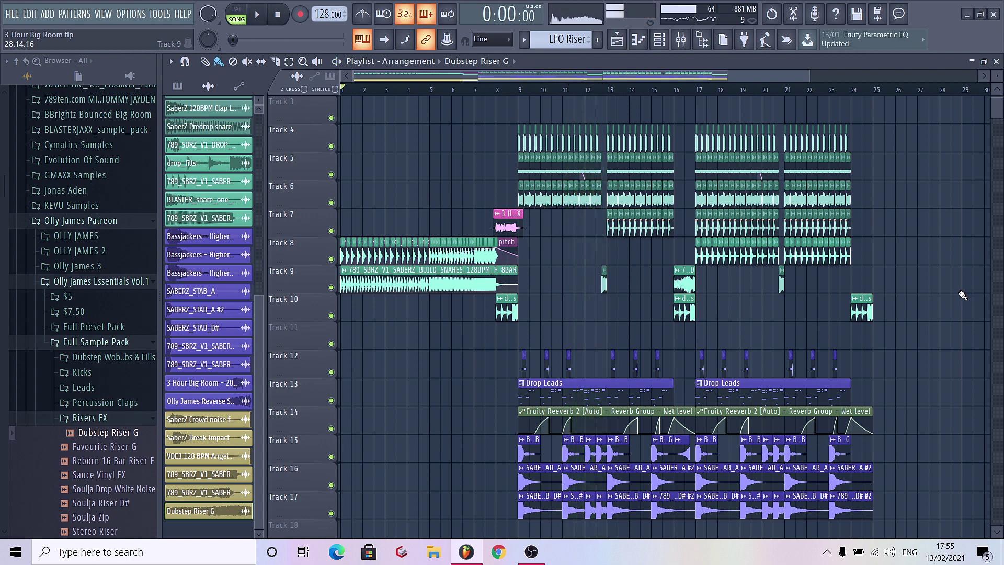
Step: Place a copy of the Drop Leads pattern at bar 1 on Track 13, under the build-up
scroll(953, 263, "down", 3)
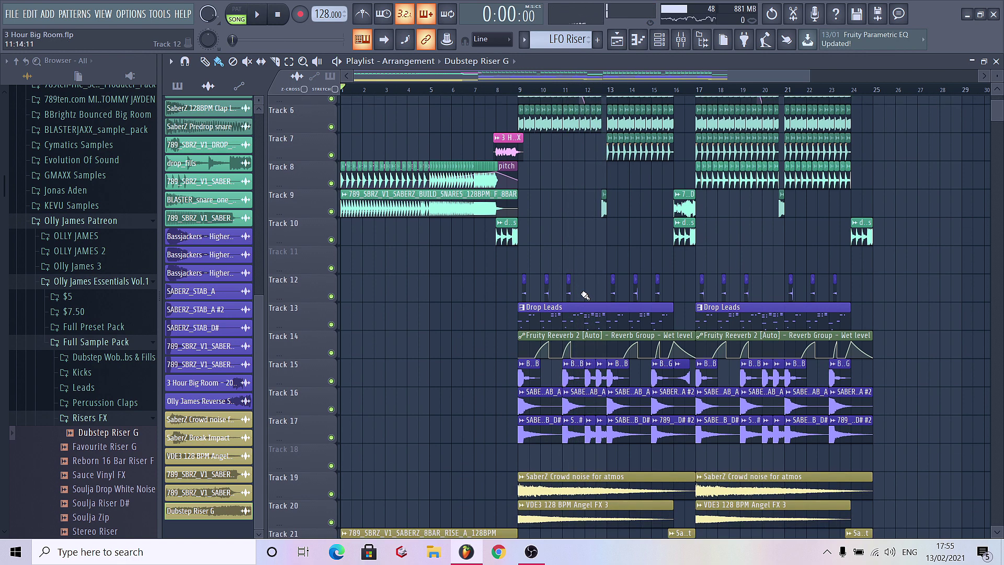
left_click(575, 306)
left_click(373, 307)
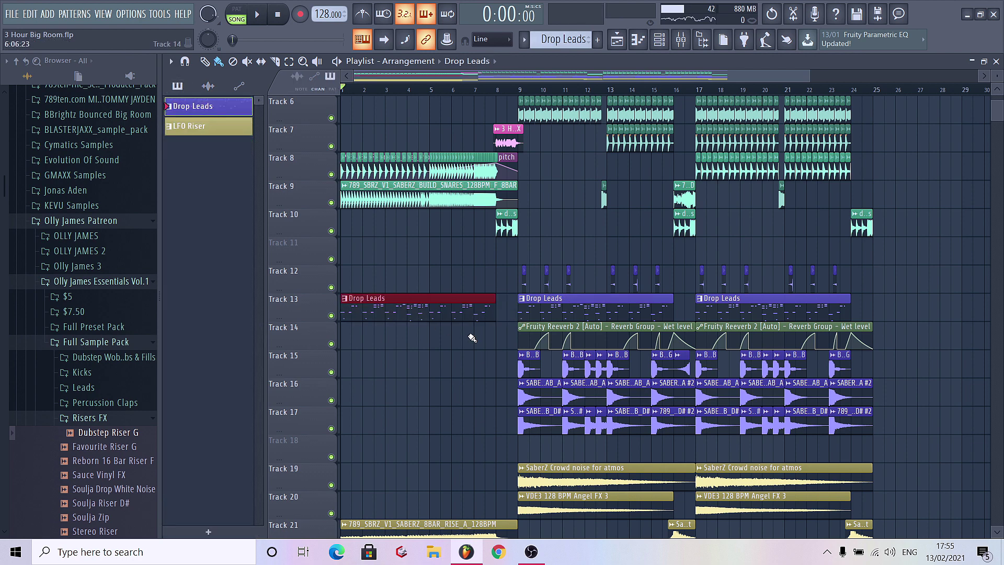
Step: Make the bar 1 Drop Leads clip a unique pattern and remove the Husman Lead notes from it
left_click(345, 302)
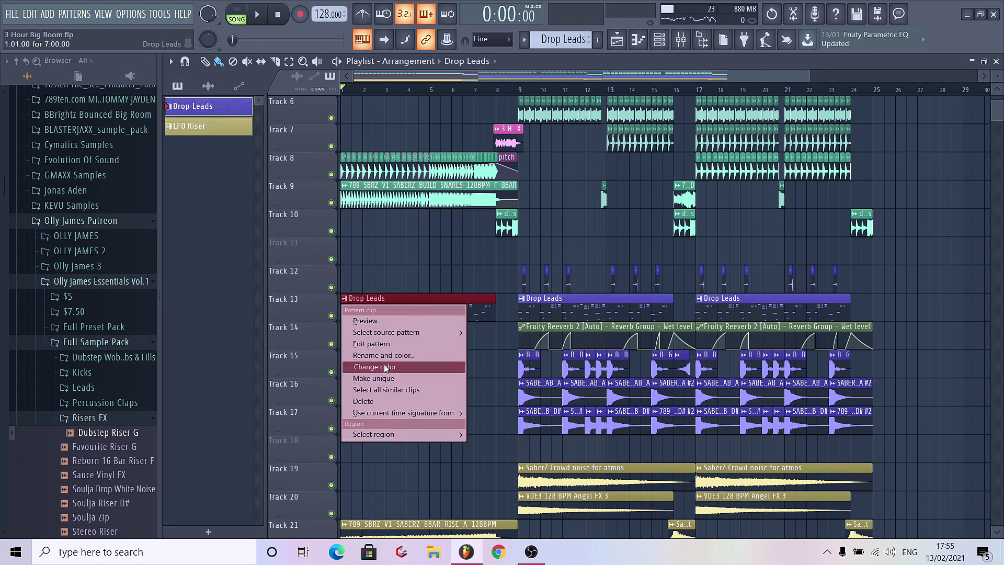
left_click(384, 364)
key("Escape")
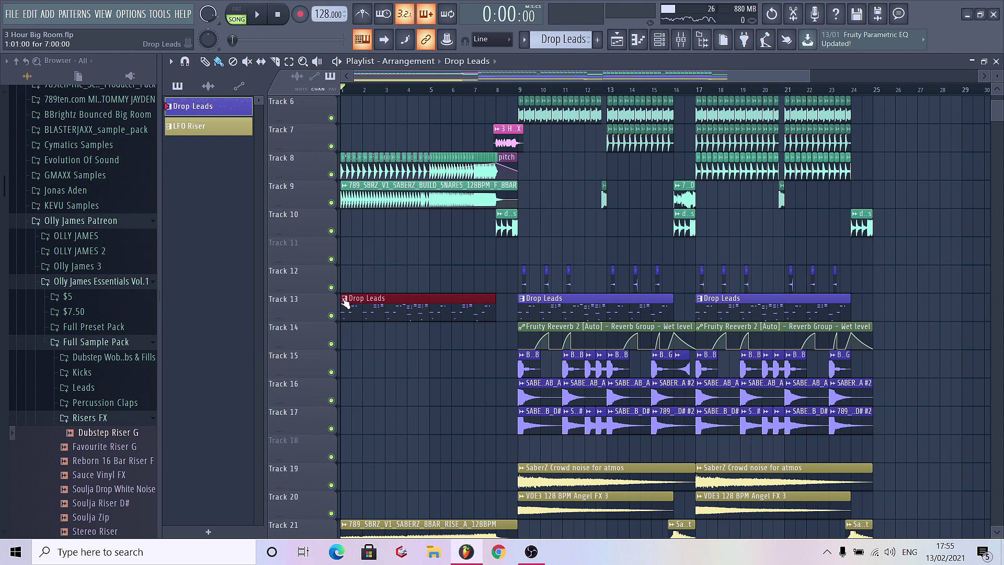
left_click(345, 298)
left_click(374, 378)
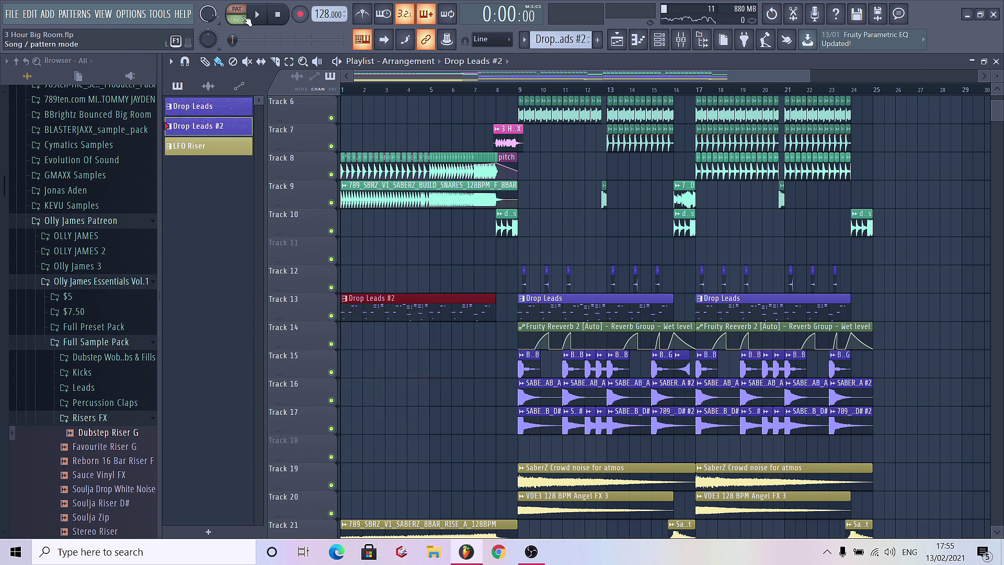
left_click(660, 40)
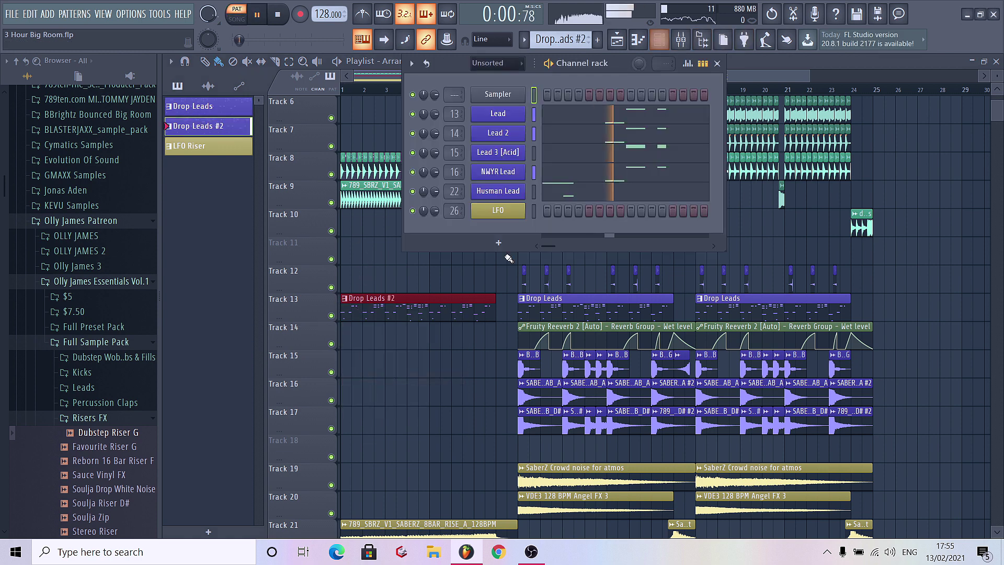
left_click(532, 193)
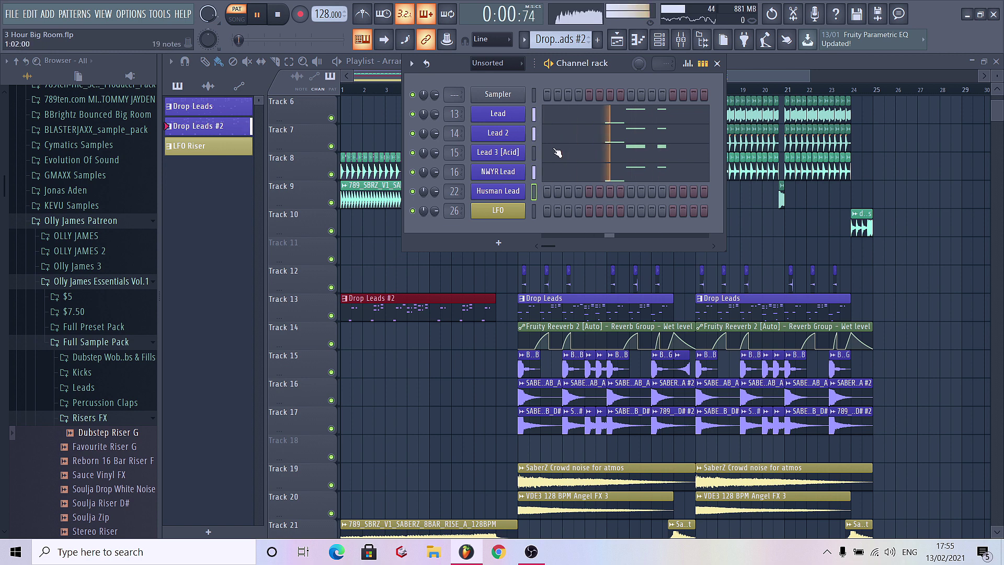
Step: Load FabFilter Simplon into slot 6 of the Reverb Group mixer track
left_click(683, 41)
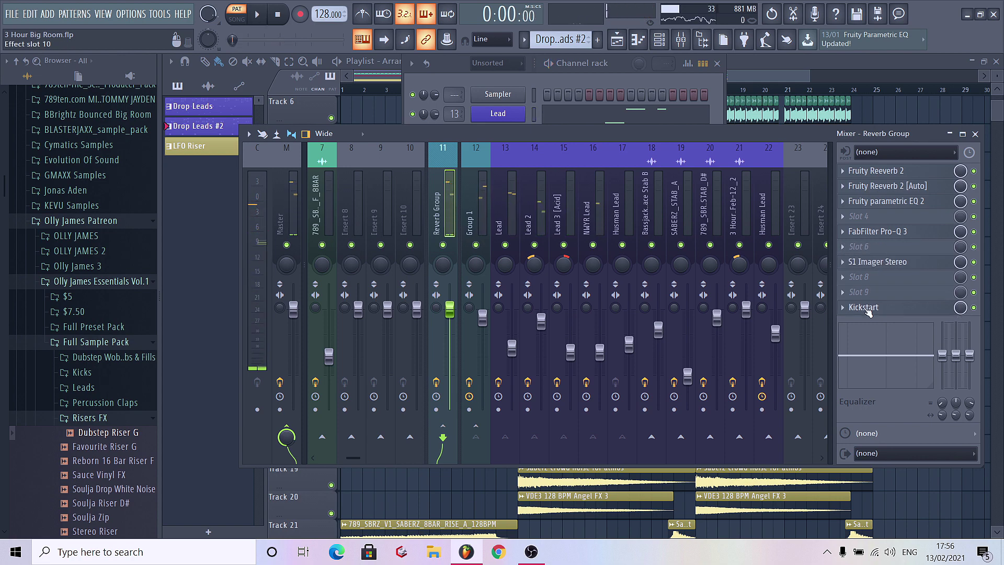
left_click(868, 246)
left_click(690, 154)
Step: Create an automation clip for Simplon's Filter 1 Freq and shorten it to end at bar 9
right_click(447, 249)
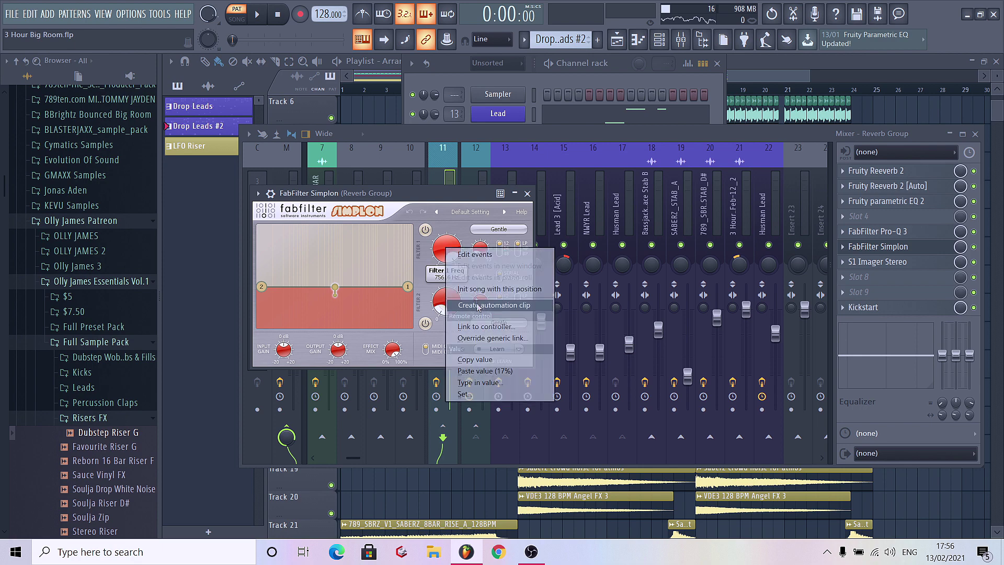
left_click(478, 306)
left_click_drag(875, 249, 518, 249)
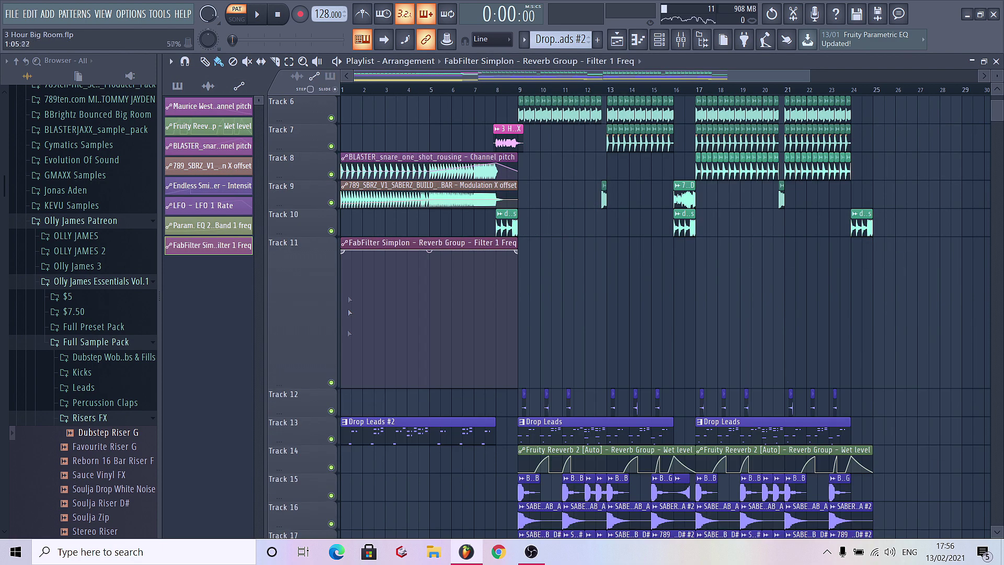
Step: Lower the start of the Filter 1 Freq automation and bend it into a curve rising towards bar 9 while auditioning the build-up
left_click_drag(344, 252, 344, 306)
key("space")
key("space")
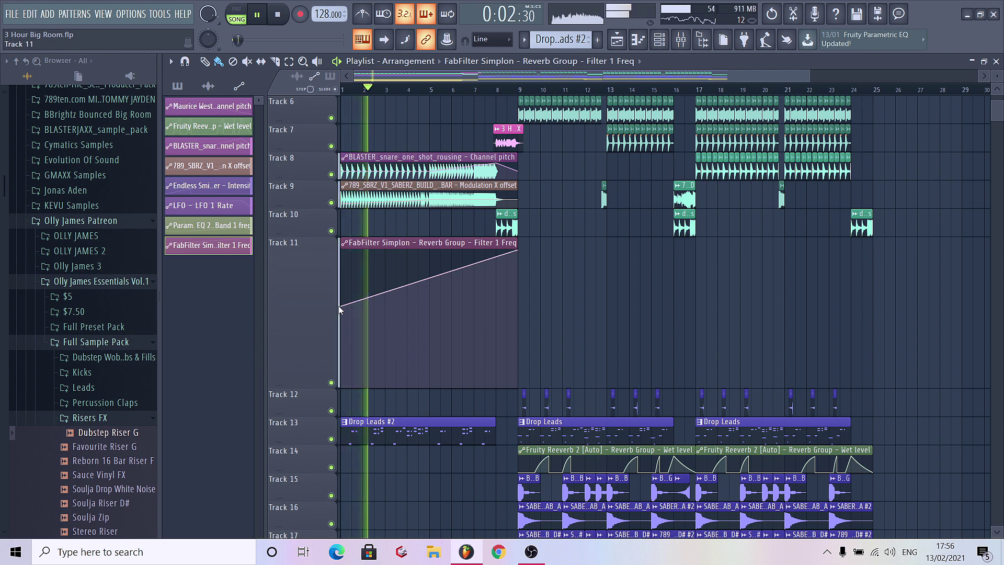
left_click_drag(343, 305, 342, 334)
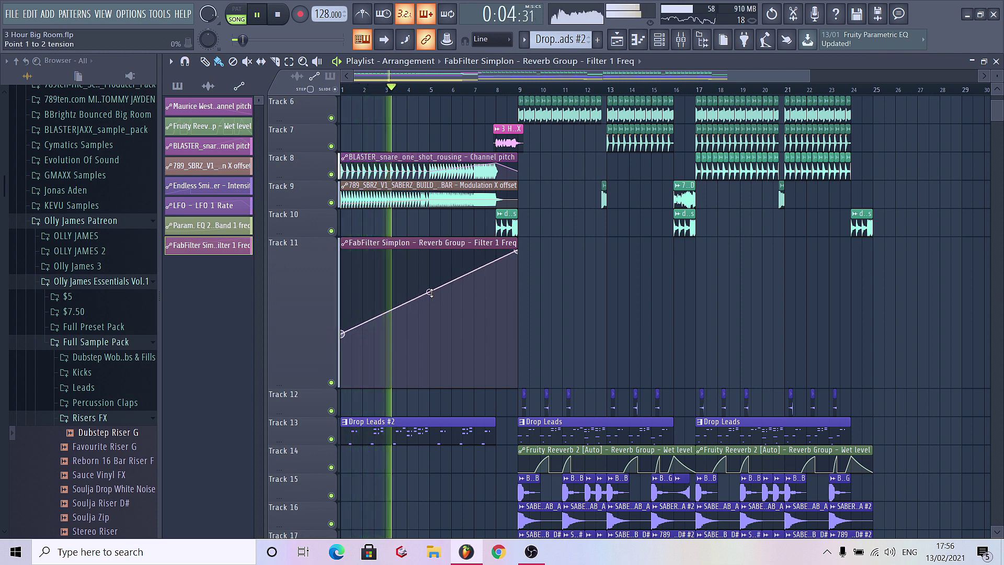
left_click_drag(428, 293, 428, 301)
right_click(429, 311)
right_click(385, 325)
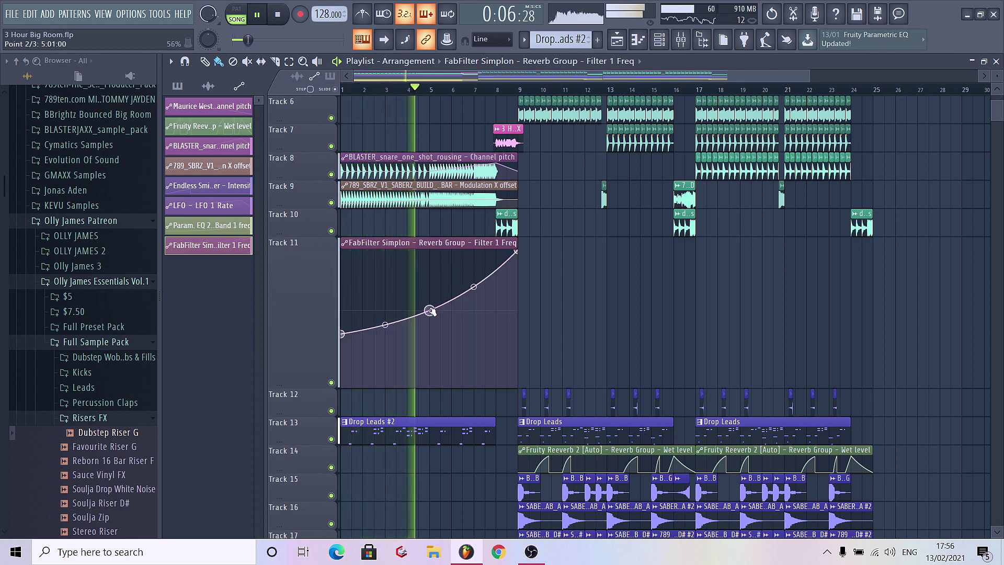
right_click(473, 287)
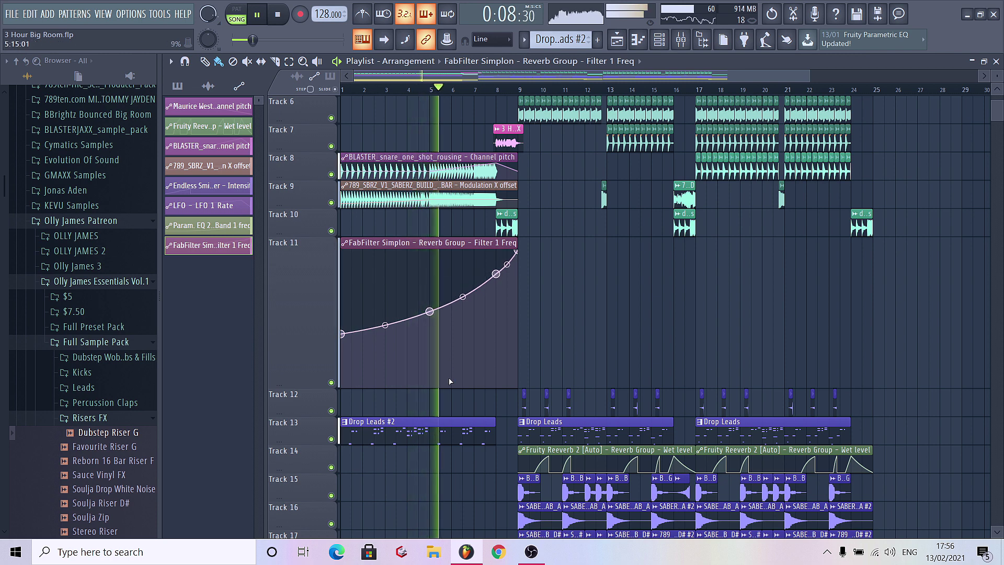
key("space")
Step: Replace the Lead's notes from bar 5 in Drop Leads #2 with a repeated B4 roll that doubles in speed in bar 7
key("F6")
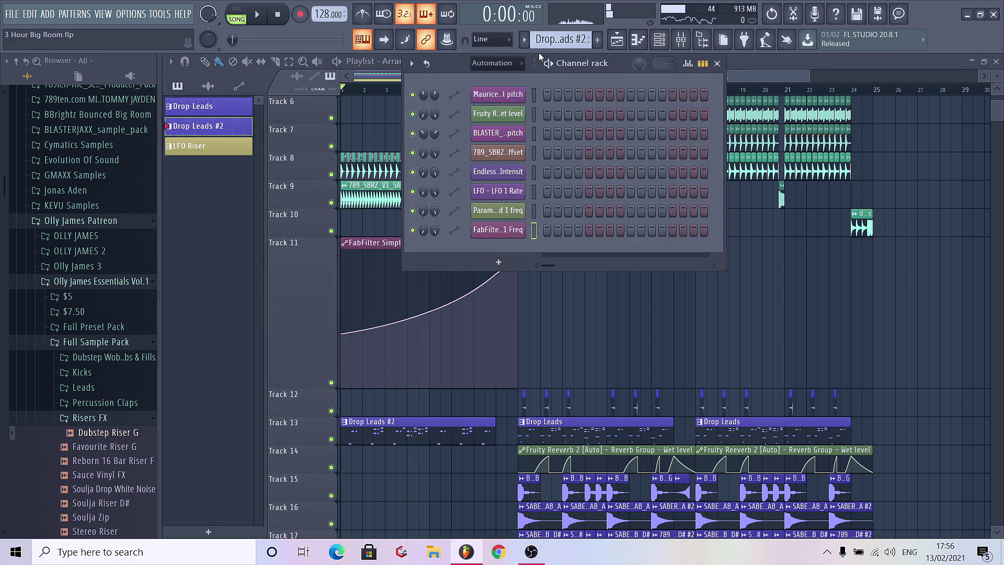
left_click(504, 78)
left_click(557, 334)
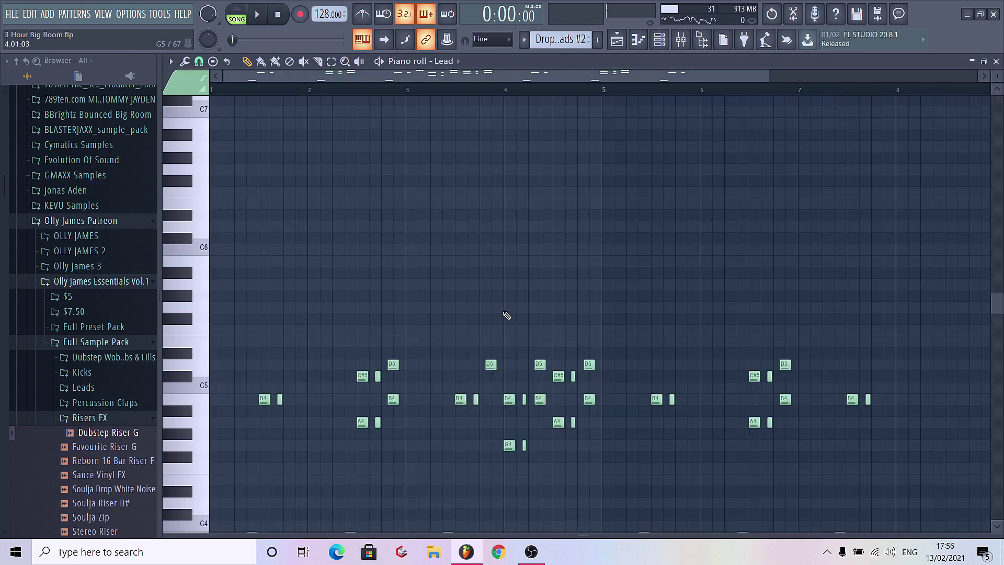
scroll(591, 373, "down", 1)
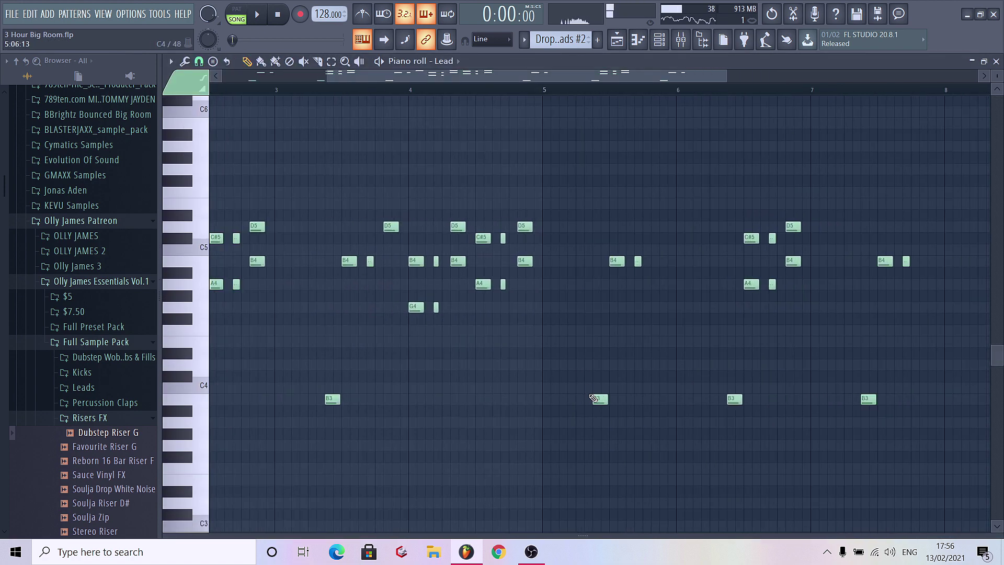
left_click_drag(950, 448, 620, 175)
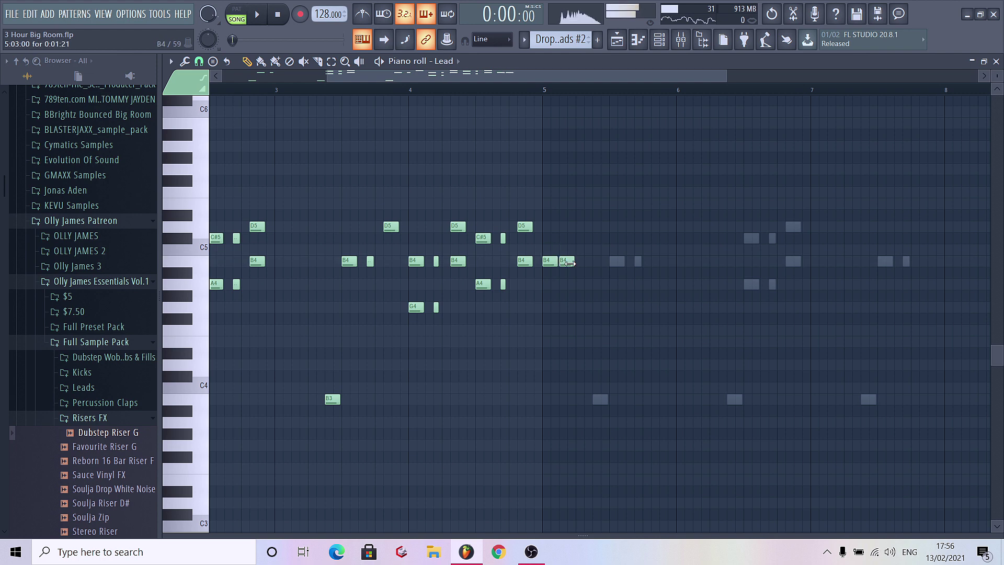
key("ctrl+b")
key("ctrl+b")
key("ctrl+b")
key("ctrl+b")
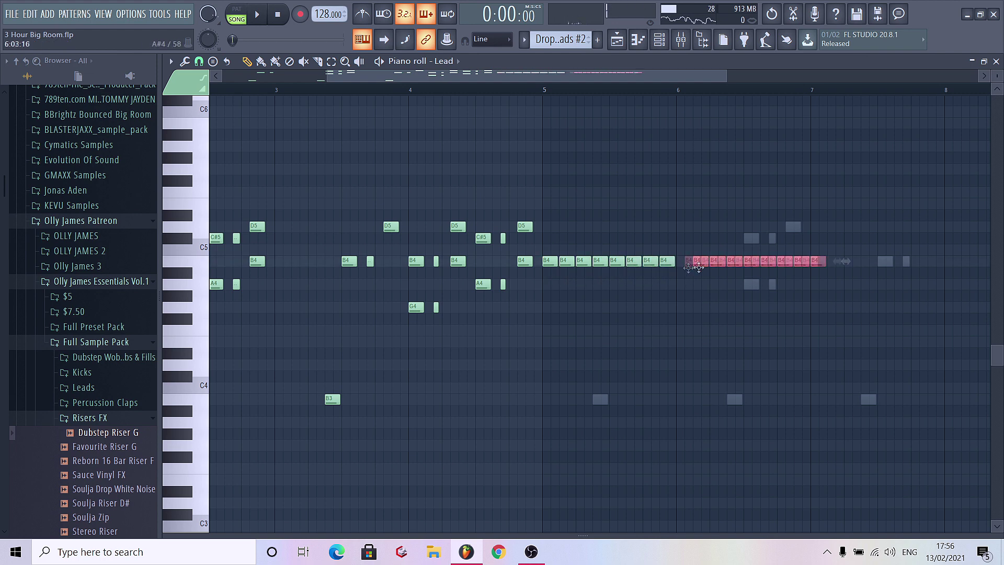
Step: Copy the Lead's B4 roll and paste it into Lead 2 in place of its notes from bar 5
key("F6")
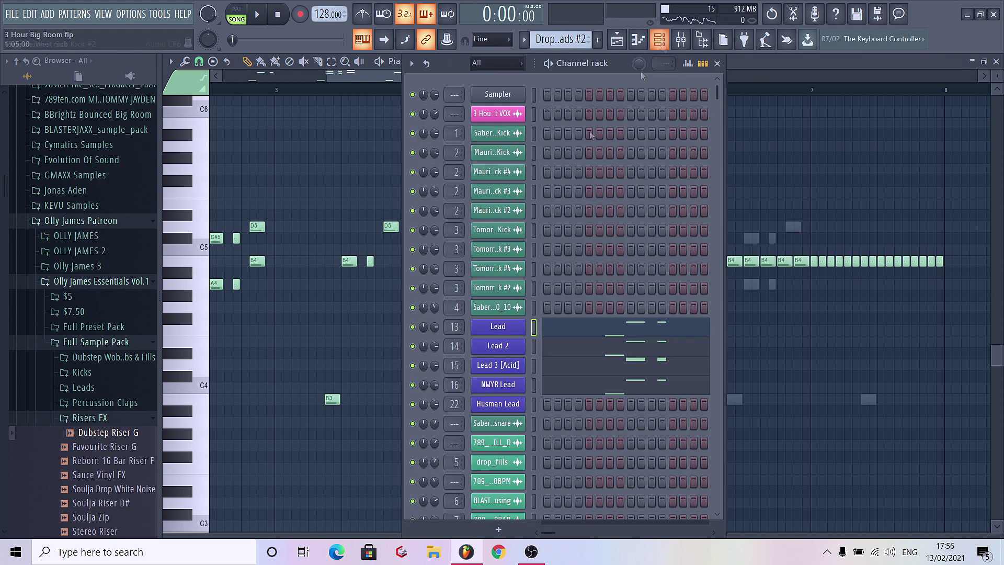
key("F6")
left_click(665, 41)
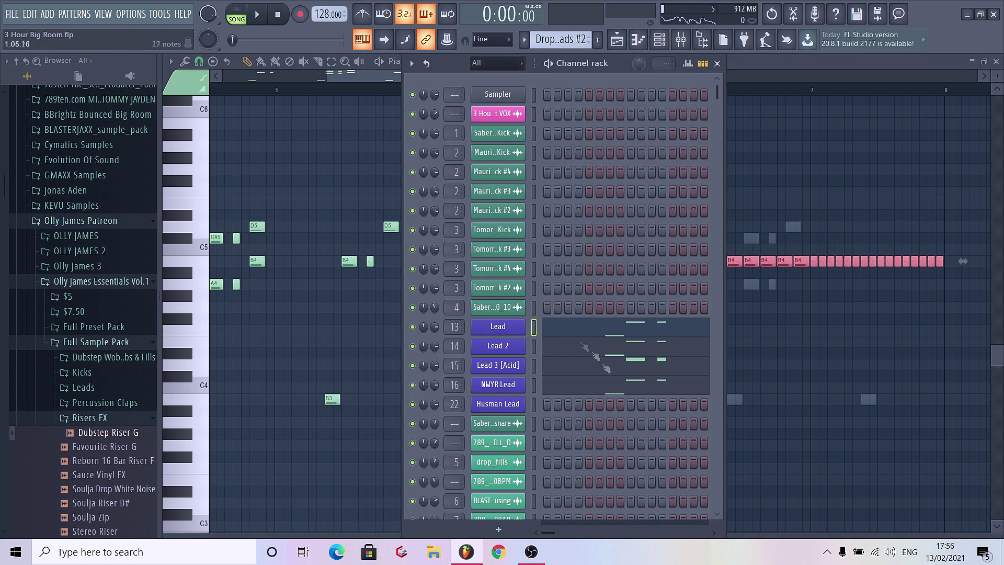
left_click(573, 344)
key("ctrl+v")
Step: Try transposing the pasted Lead 2 roll down to E3
key("ctrl+Down")
key("Down")
key("Down")
key("Down")
key("Down")
key("Down")
key("Down")
key("Down")
key("ctrl+z")
key("ctrl+z")
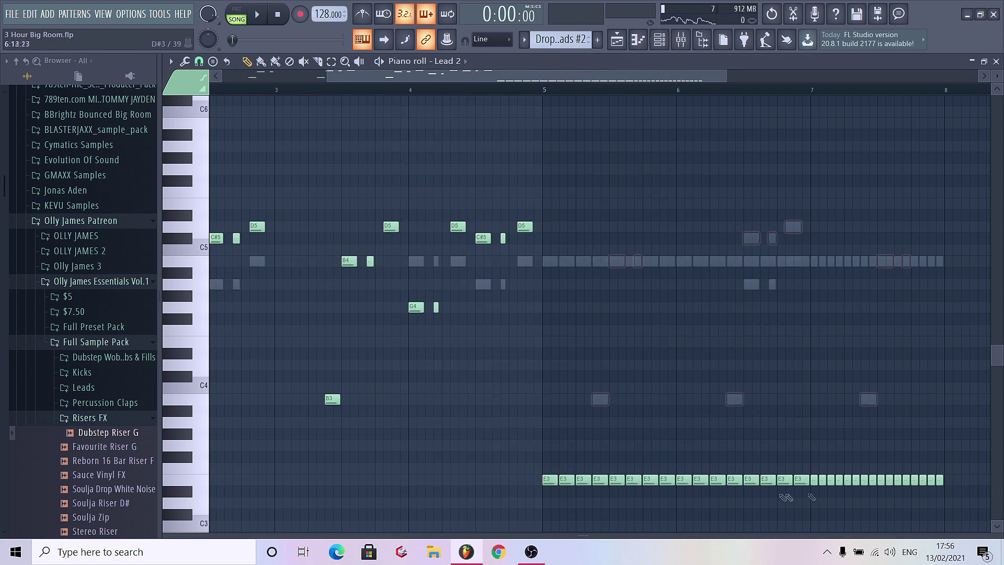
Step: Paste the B4 roll into Lead 3 [Acid] and align it to bar 5 in place of the notes there
left_click(665, 44)
left_click(573, 361)
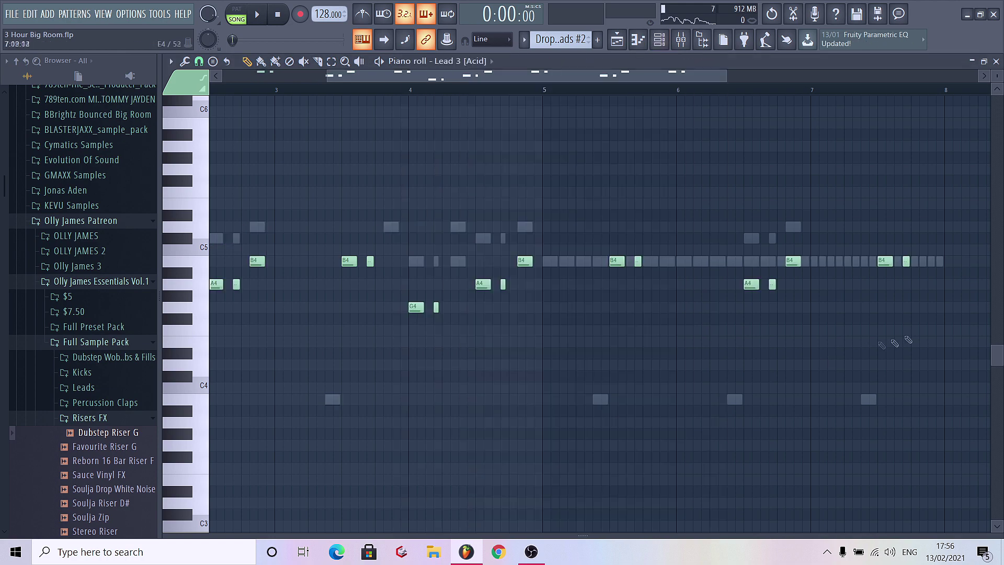
key("ctrl+v")
left_click_drag(255, 261, 552, 260)
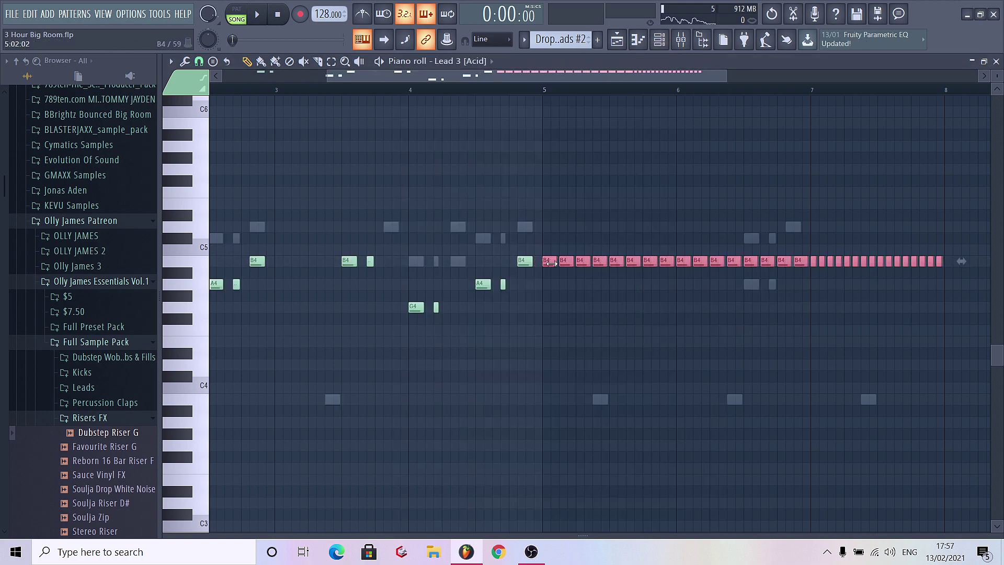
Step: Paste the B4 roll into NWYR Lead and move it to start at bar 5
left_click(659, 40)
left_click(523, 335)
key("ctrl+v")
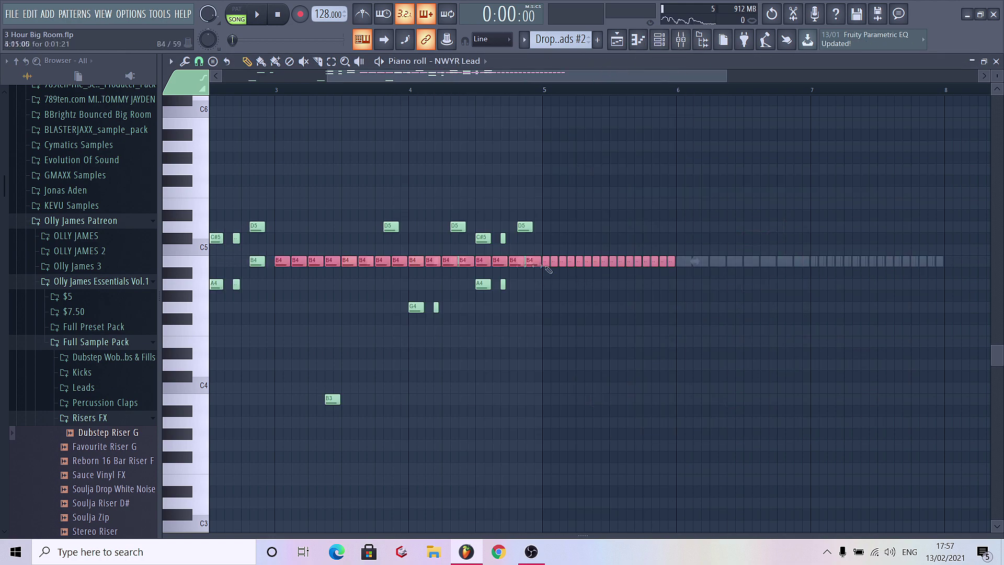
left_click_drag(284, 260, 555, 264)
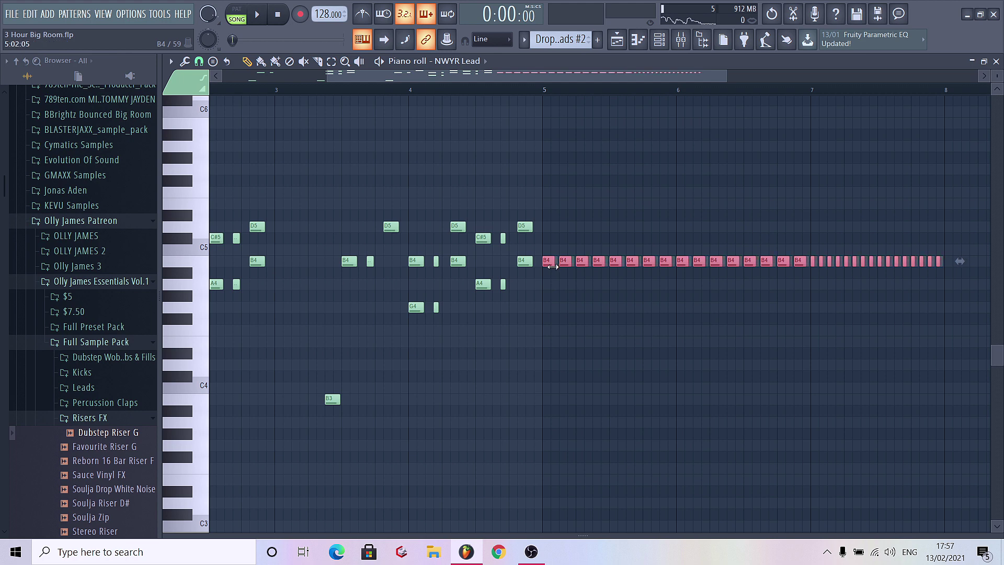
Step: Return to the playlist during playback and set Track 11's size to 100%
left_click(660, 40)
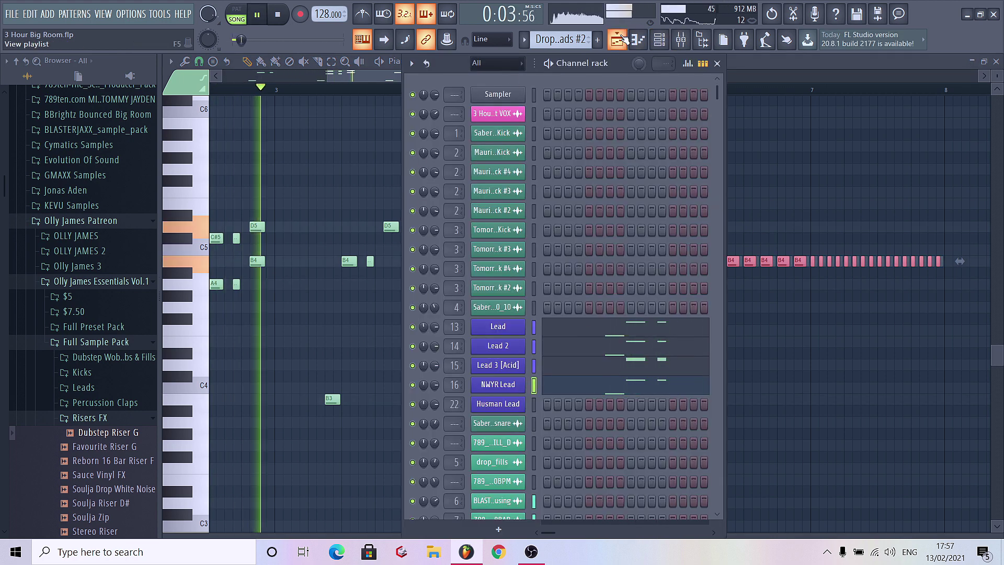
key("F5")
right_click(298, 314)
mouse_move(366, 331)
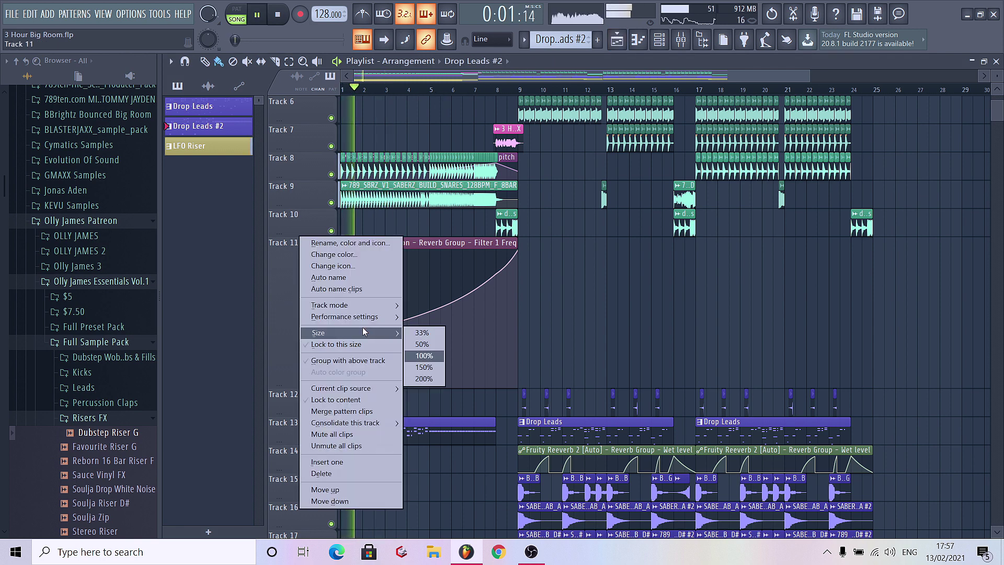
left_click(425, 356)
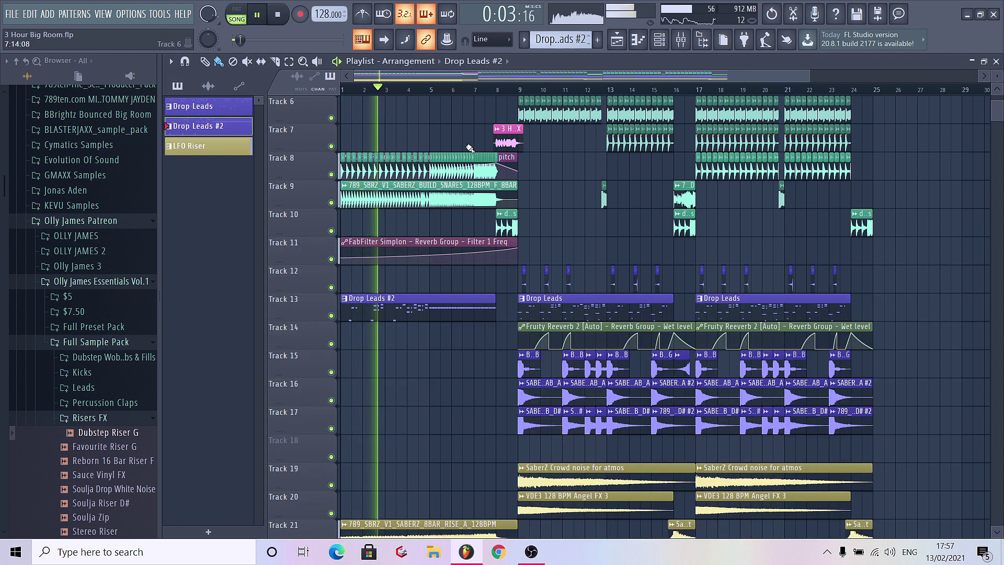
mouse_move(496, 242)
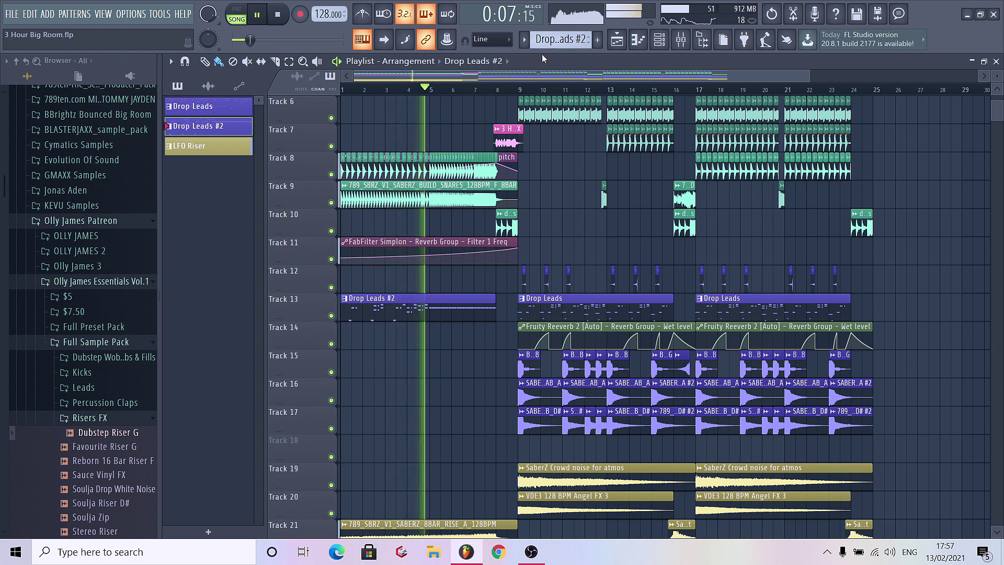
left_click(658, 41)
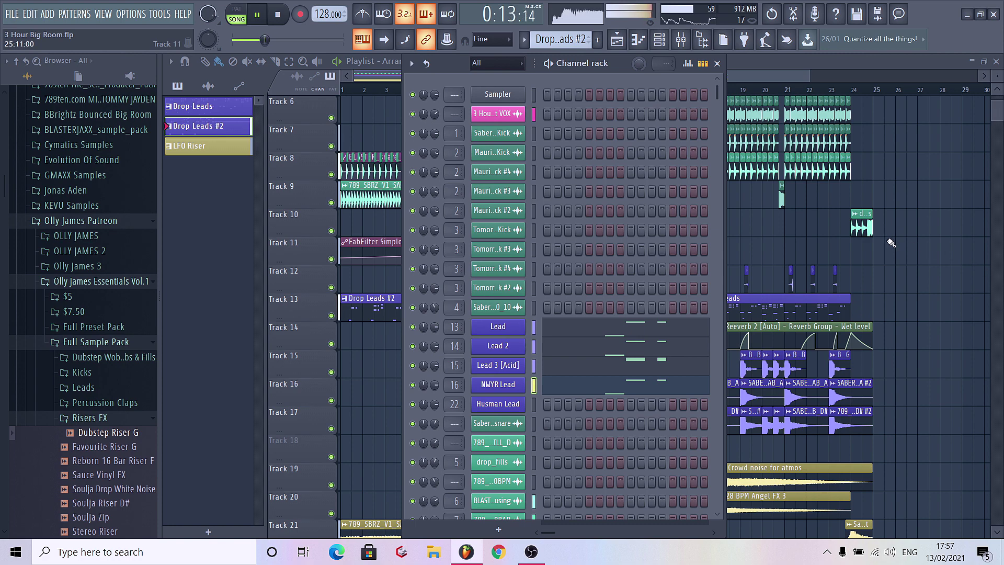
left_click(895, 272)
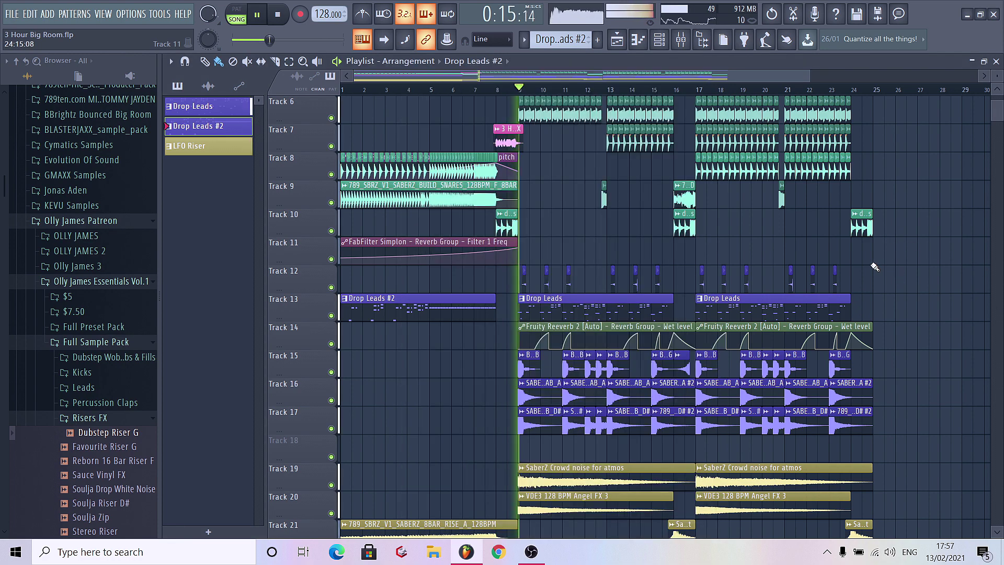
Step: Add Fruity Parametric EQ 2 to slot 2 of the Master track and shift one of its bands lower in frequency
left_click(685, 44)
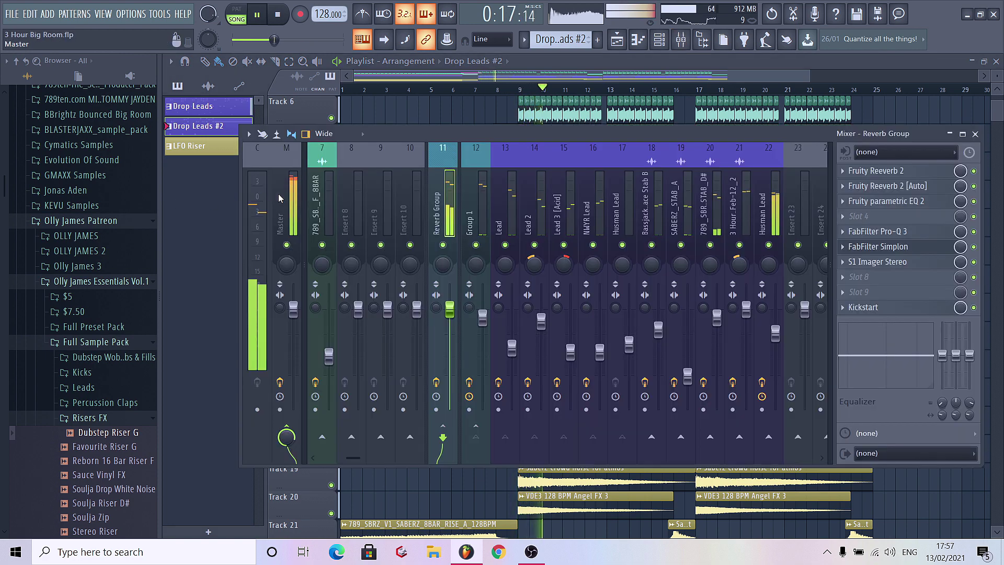
left_click(863, 193)
left_click(679, 192)
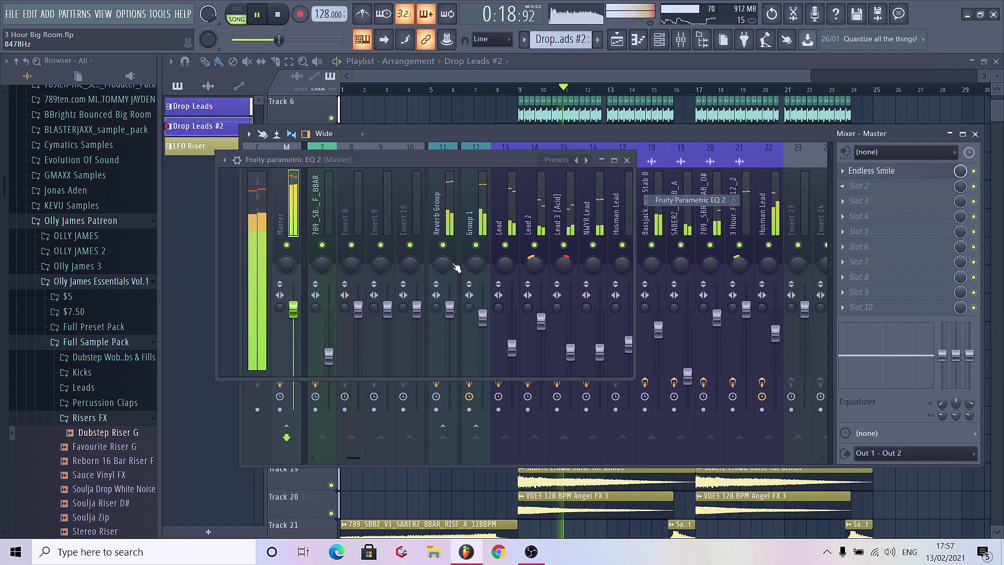
left_click_drag(452, 264, 380, 262)
left_click(626, 160)
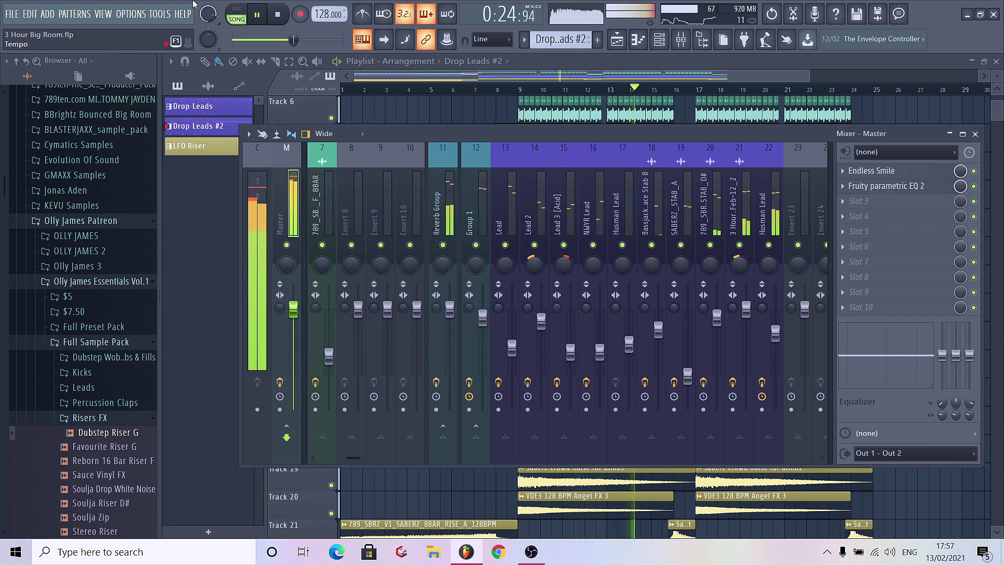
Step: Run the macro that locks all playlist tracks to content, close the mixer and stop playback
left_click(160, 14)
mouse_move(173, 54)
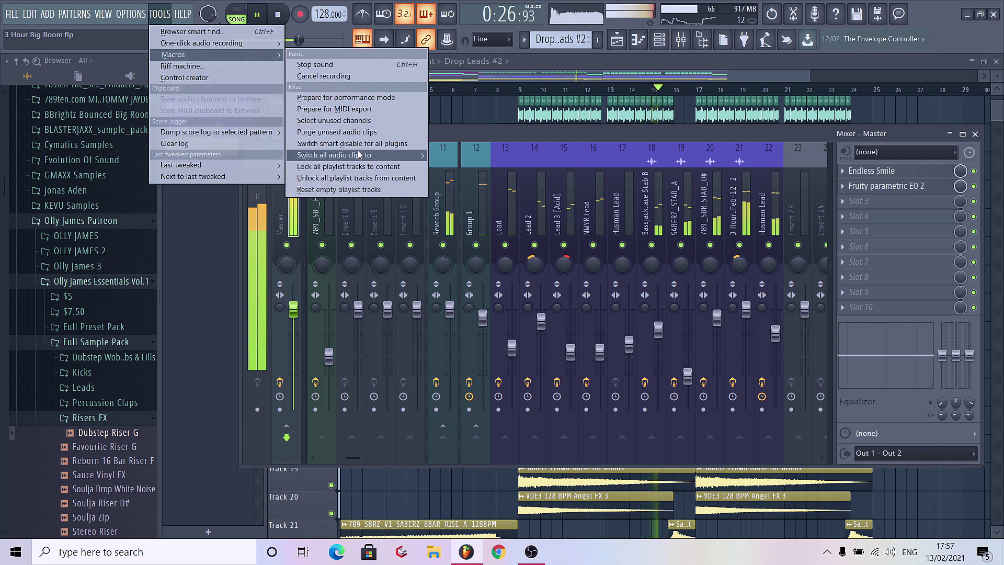
left_click(340, 171)
left_click(976, 135)
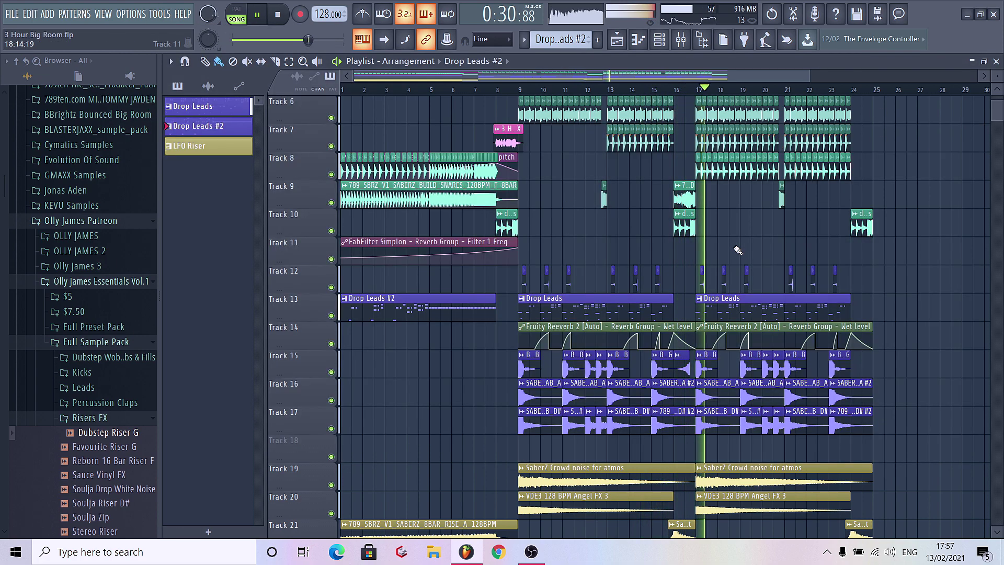
key("space")
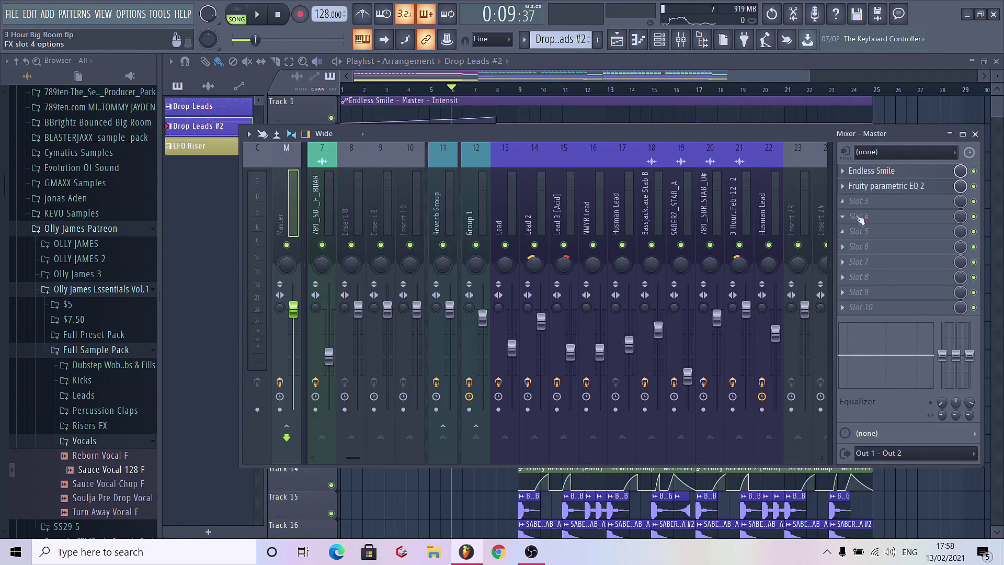
Step: Add Fruity Stereo Enhancer to slot 4 of the Master track and create an automation clip for its reset stereo separation
left_click(847, 216)
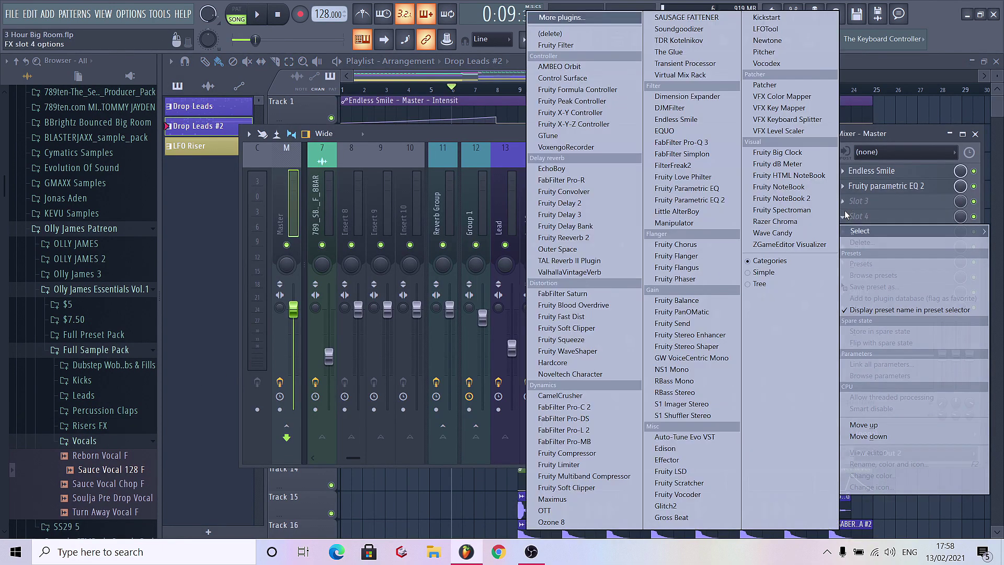
left_click(690, 334)
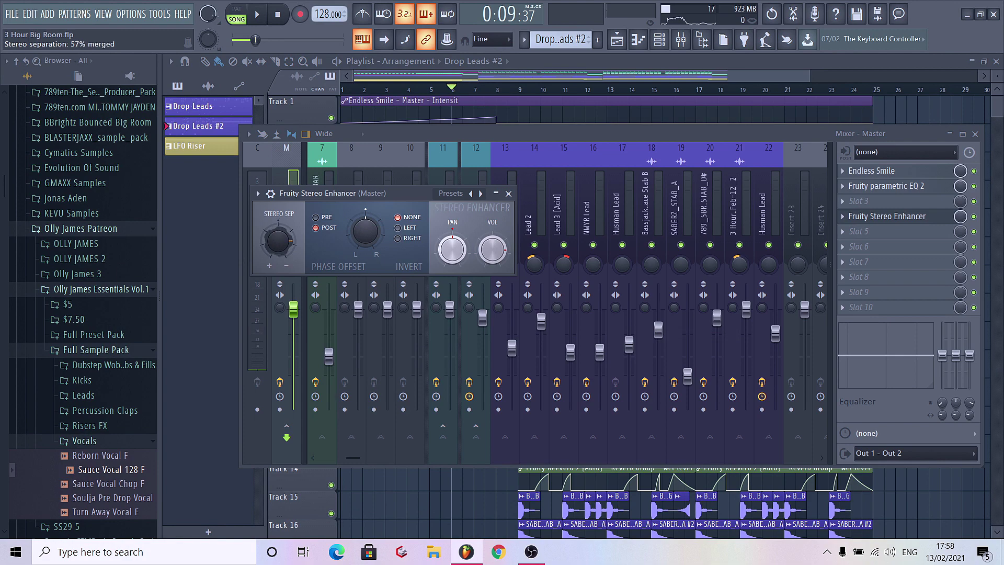
right_click(277, 243)
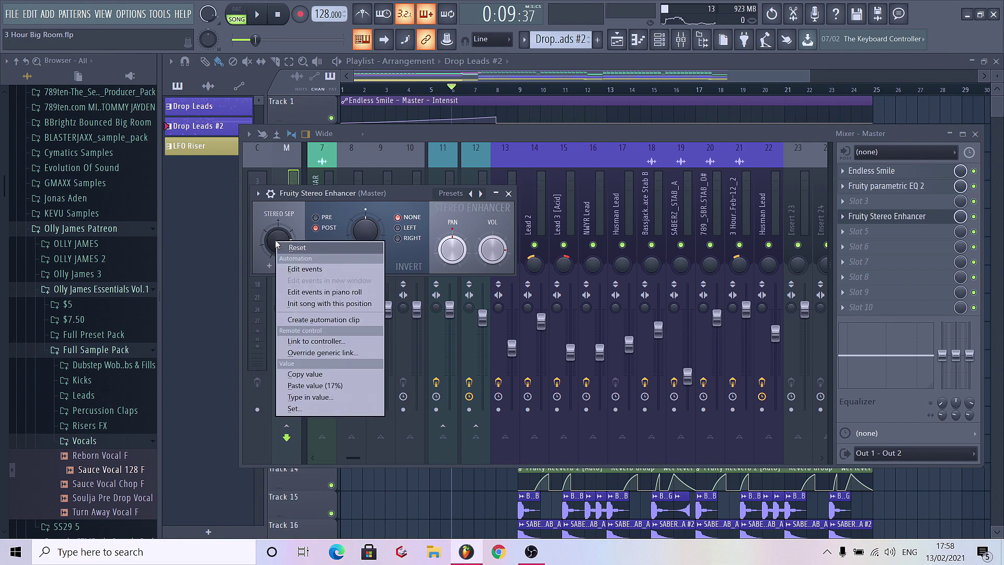
left_click(280, 247)
right_click(287, 243)
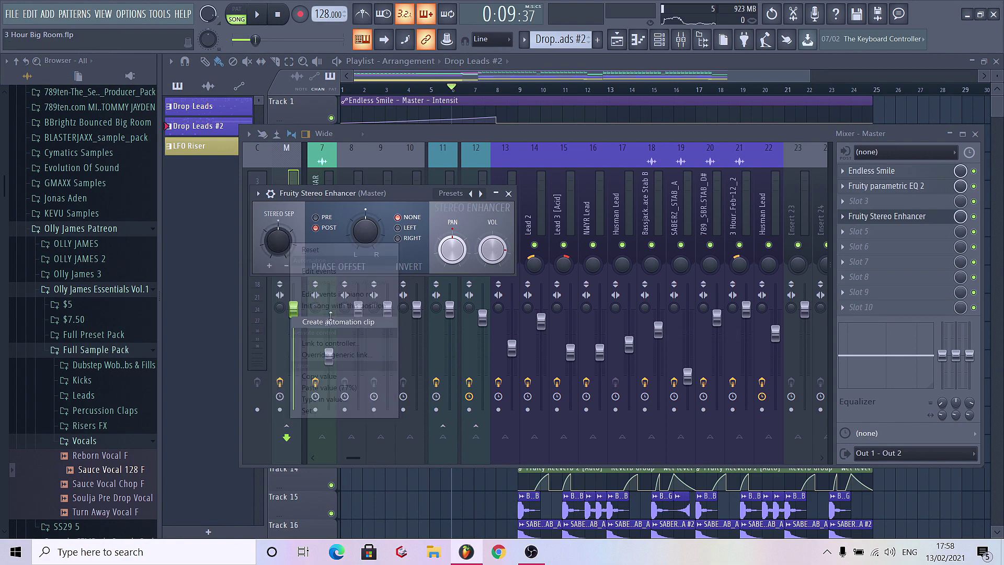
left_click(324, 302)
Step: Enlarge Track 2 and curve the stereo separation from bar 5 to a peak at bar 8, returning to 50% at bar 9
left_click_drag(305, 145, 305, 260)
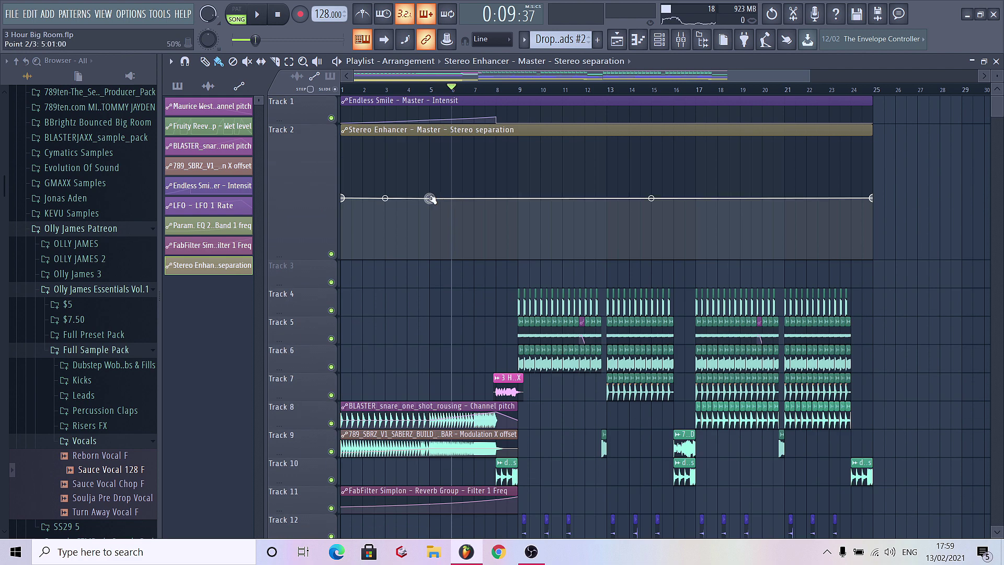
left_click_drag(498, 202, 496, 165)
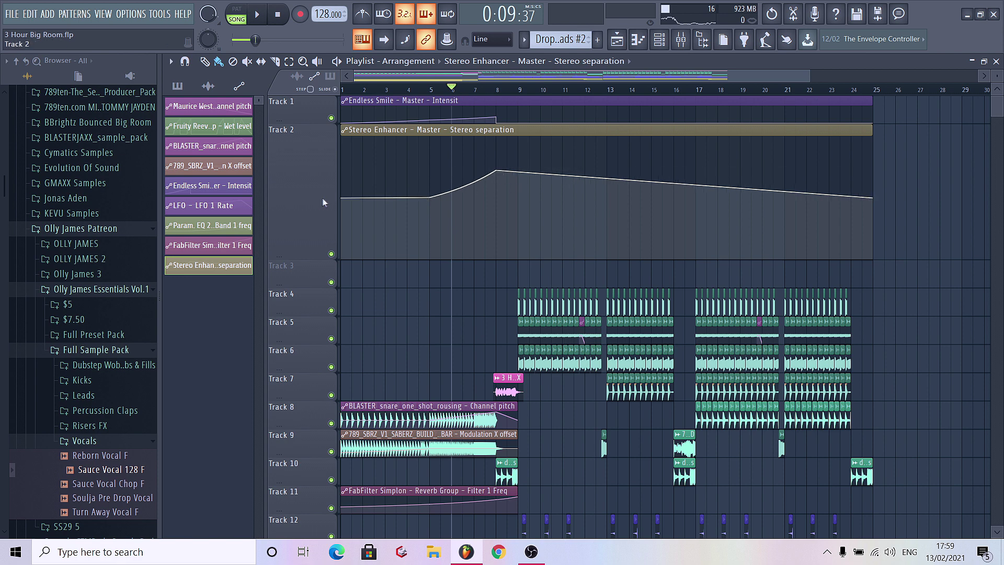
right_click(515, 199)
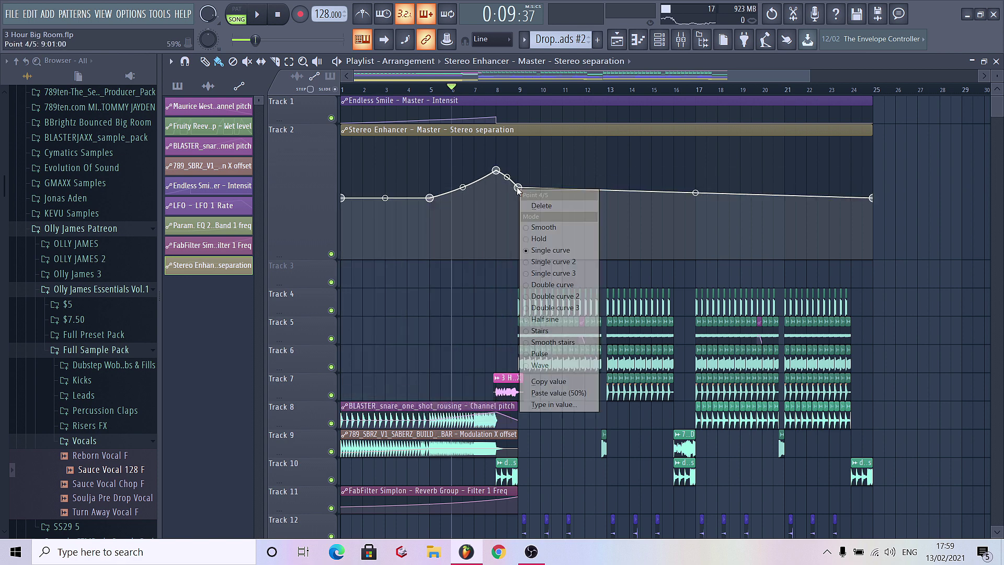
left_click(528, 205)
Step: Audition the stereo separation automation through the end of the build-up and into the drop, checking the Master effects in the mixer
key("space")
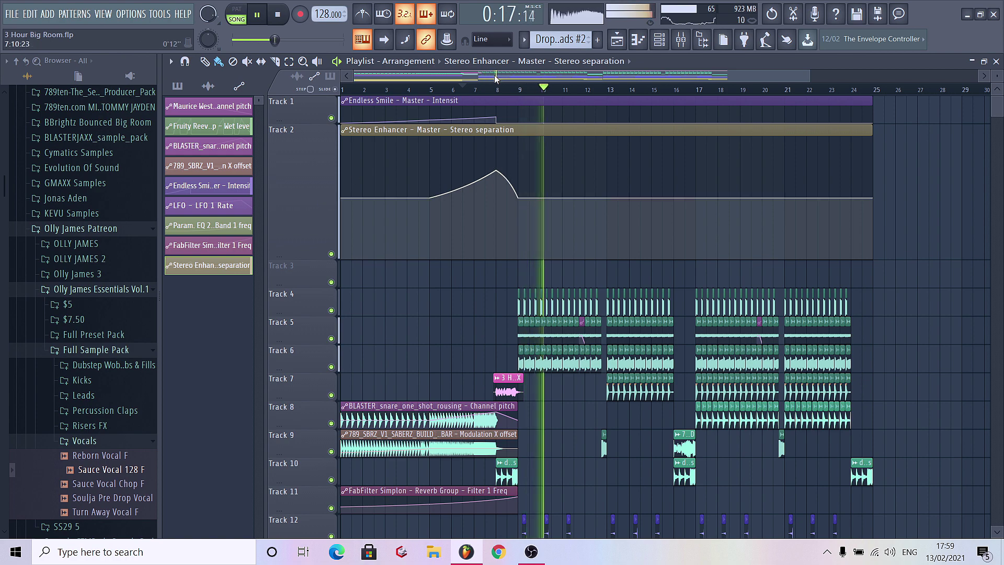
key("space")
left_click(681, 39)
key("space")
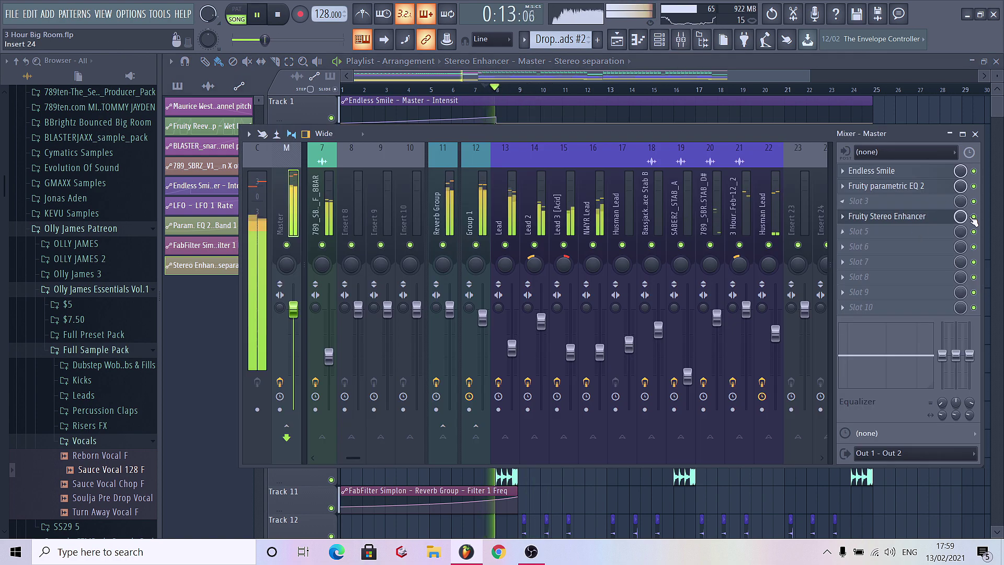
key("space")
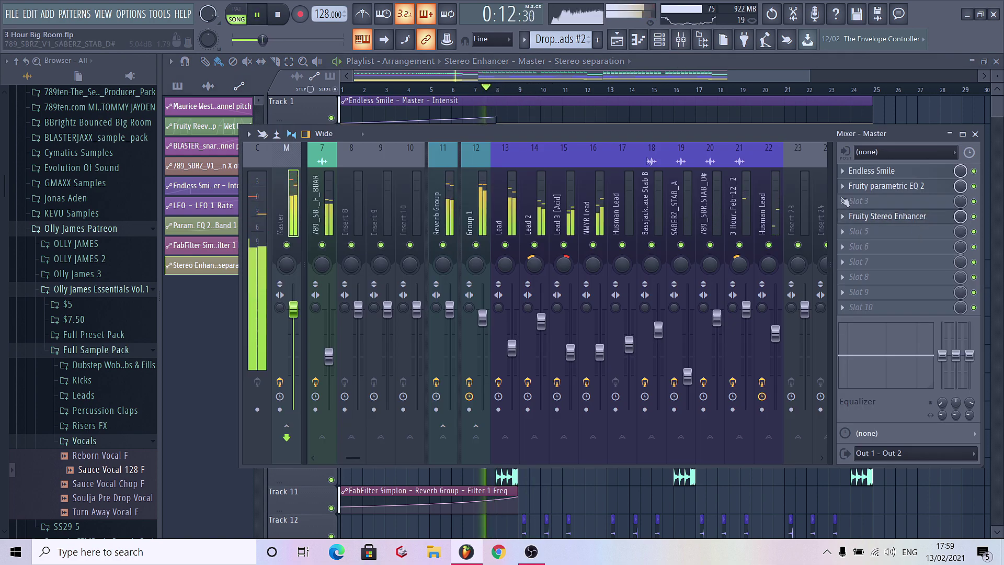
left_click(679, 42)
left_click(674, 44)
key("space")
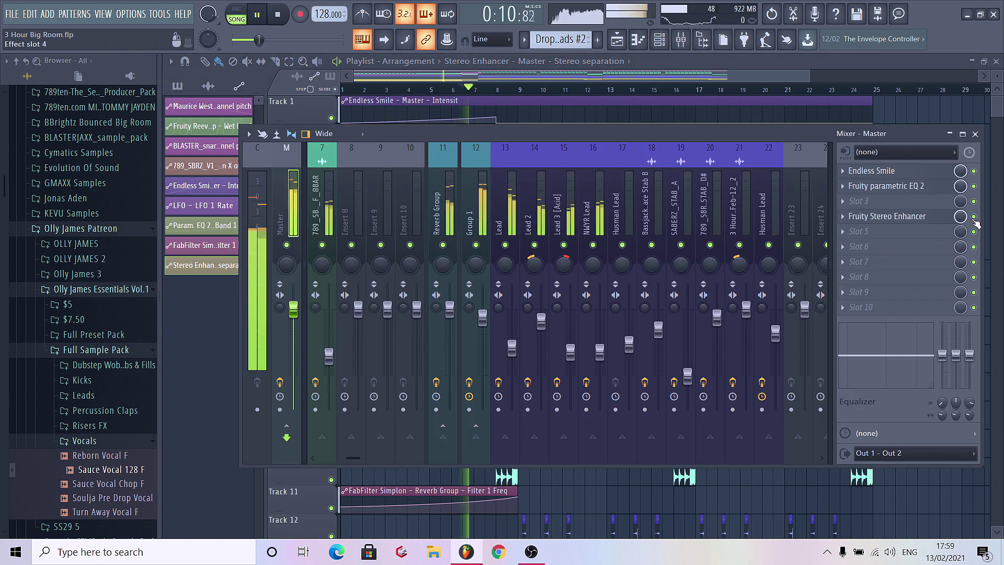
left_click(922, 126)
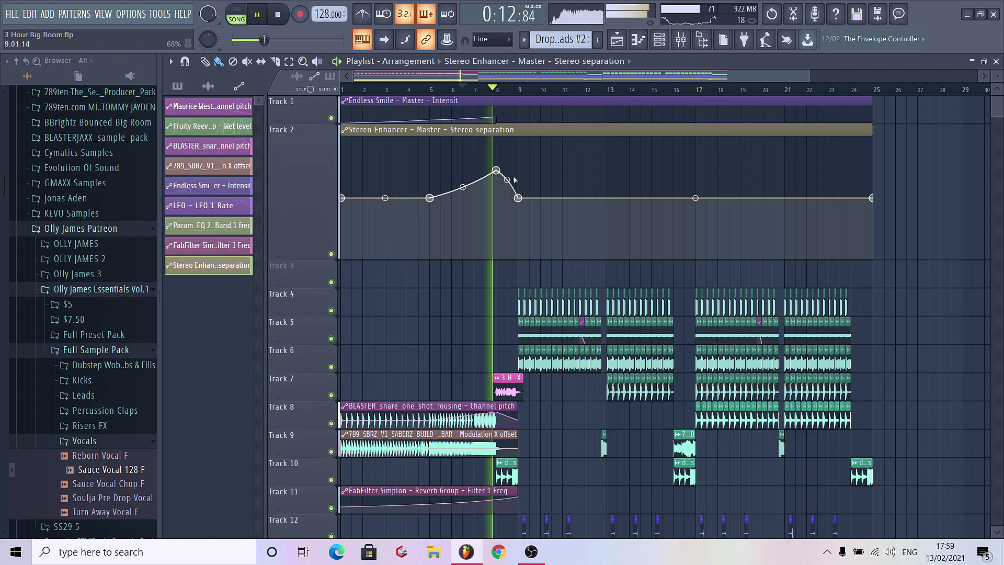
Step: Return Track 2 to its default size in the playlist
right_click(299, 123)
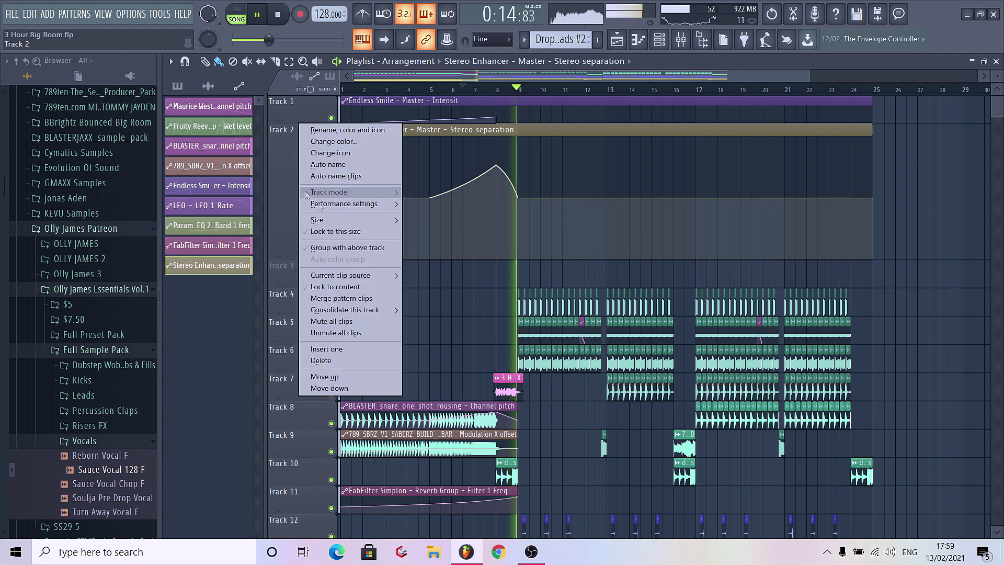
mouse_move(339, 205)
left_click(424, 247)
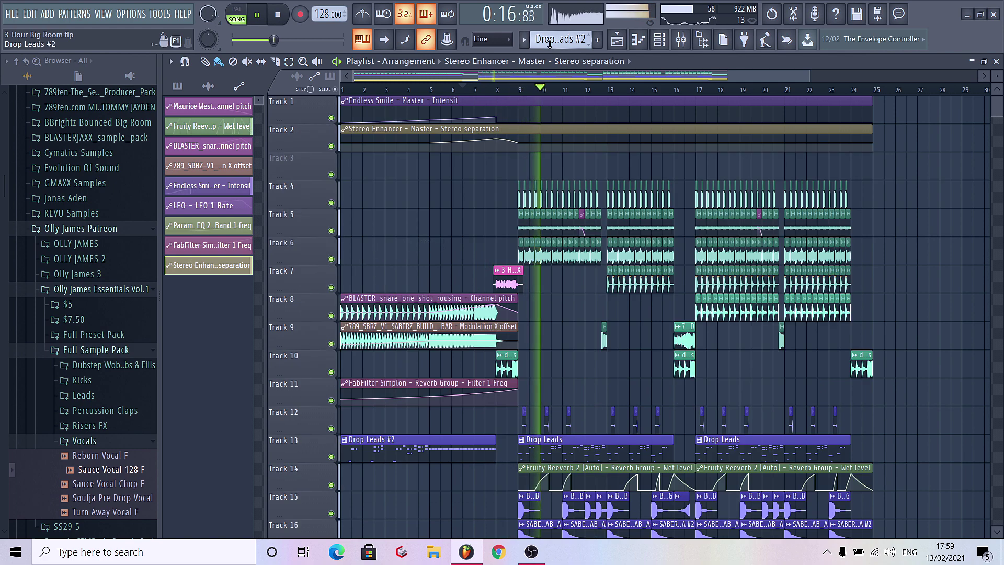
Step: Stop playback, add Fruity Balance to slot 5 of the Master track and create an automation clip for its volume
left_click(681, 39)
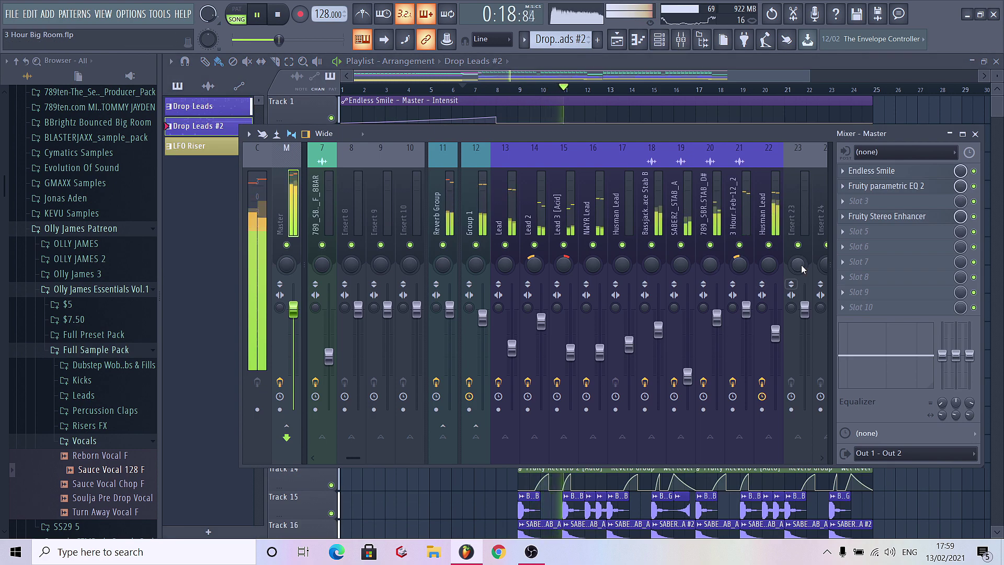
key("space")
left_click(860, 231)
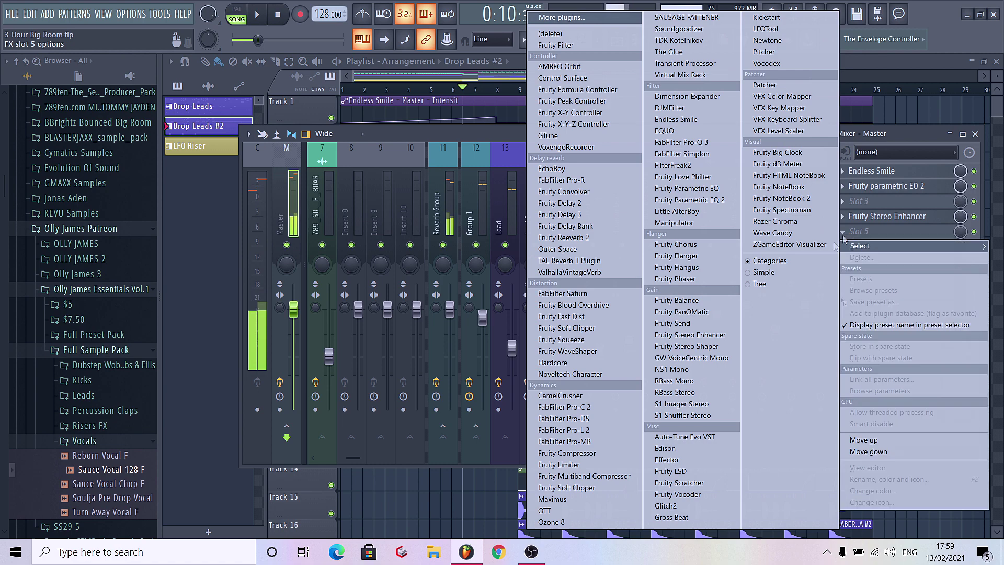
left_click(677, 300)
right_click(383, 267)
left_click(441, 342)
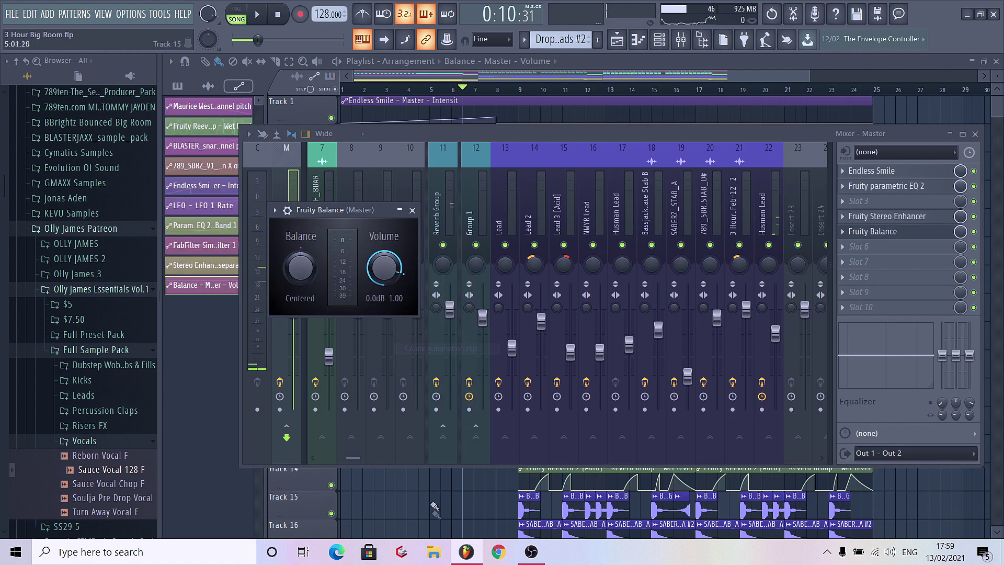
Step: Enlarge Track 3 and shape the master volume automation to hold 80% until bar 5 and dip towards bar 8
right_click(342, 166)
left_click(426, 171)
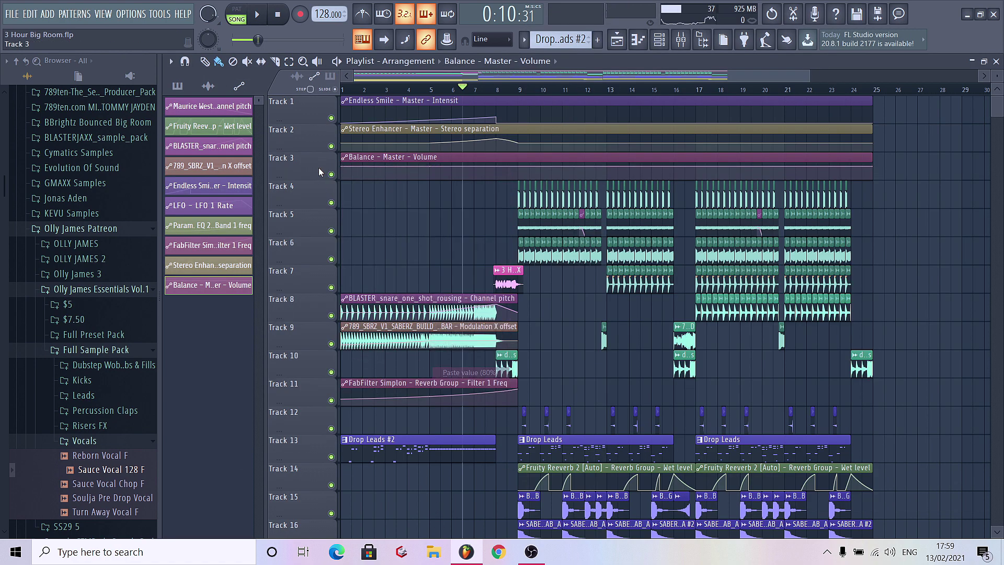
left_click_drag(318, 180, 319, 266)
left_click_drag(498, 190, 497, 202)
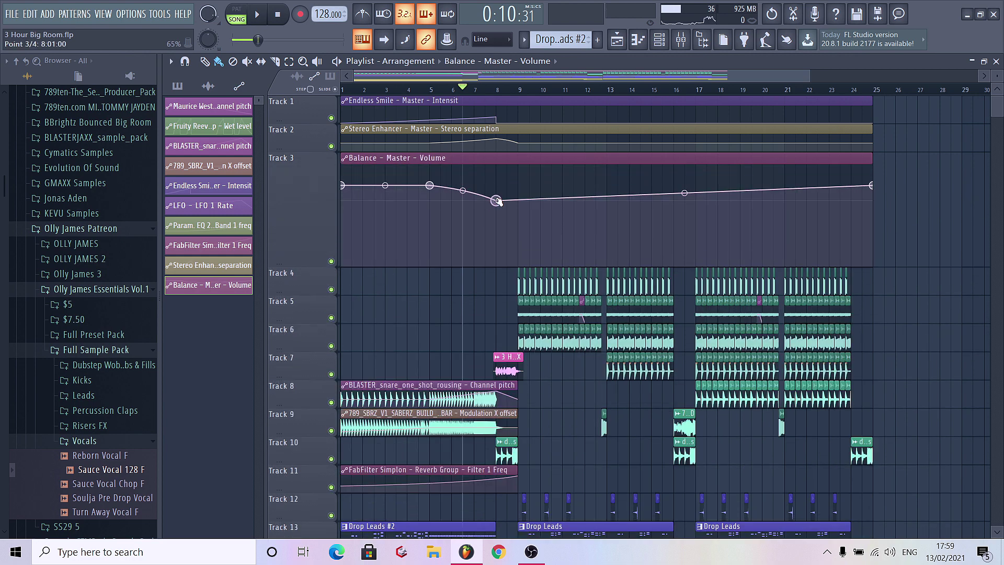
Step: Copy a -3.0 dB volume value from Fruity Balance and paste it onto the bar 8 automation point
left_click(680, 40)
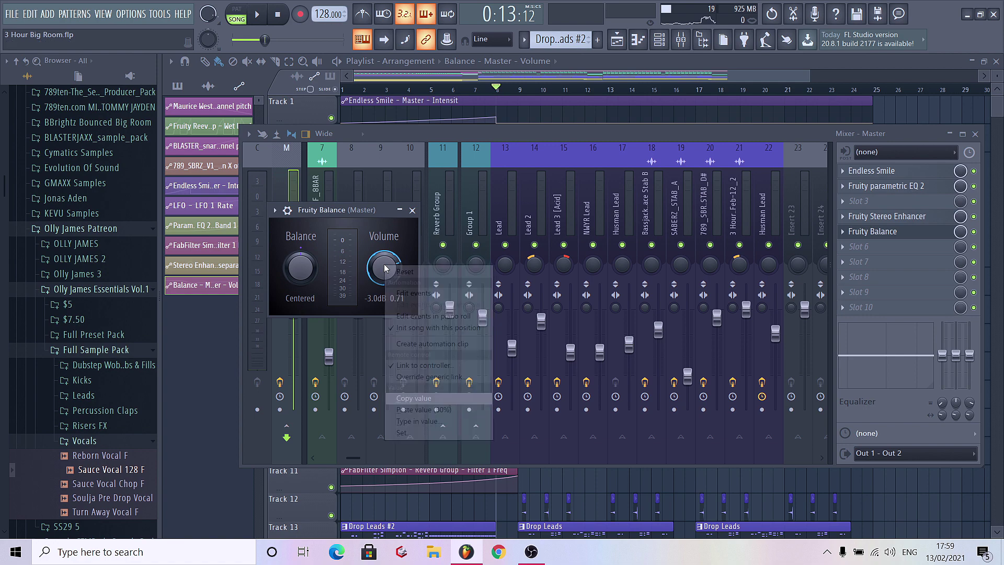
key("F9")
right_click(492, 202)
left_click(515, 200)
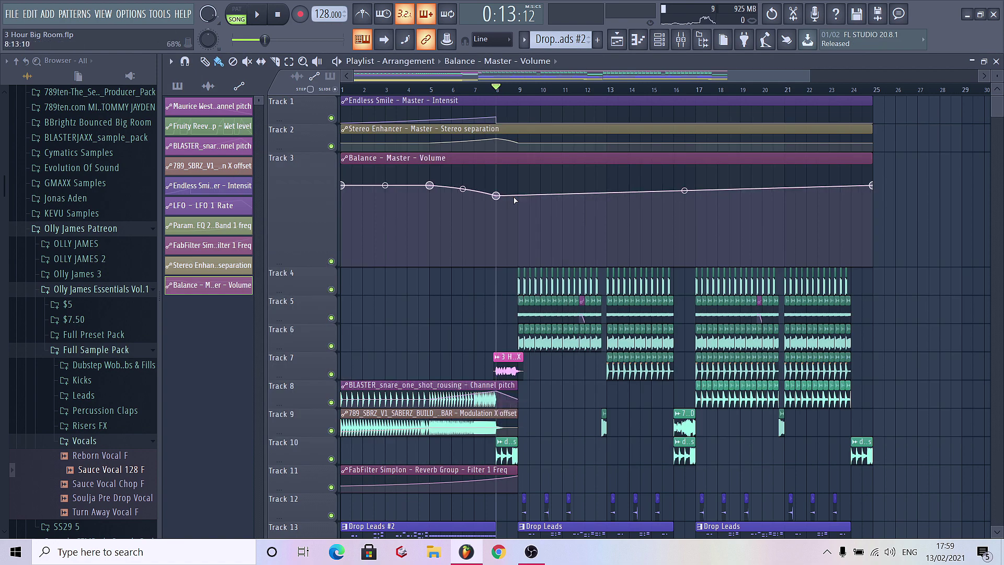
Step: Bring the master volume curve back to 80% with a point about three quarters of the way through bar 8
scroll(512, 197, "up", 3)
right_click(493, 195)
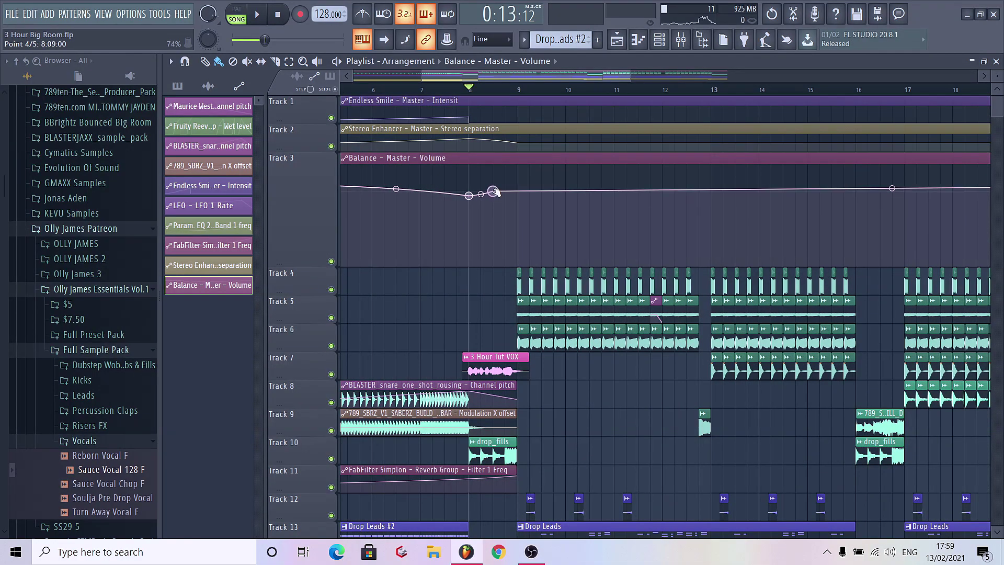
scroll(494, 192, "down", 4)
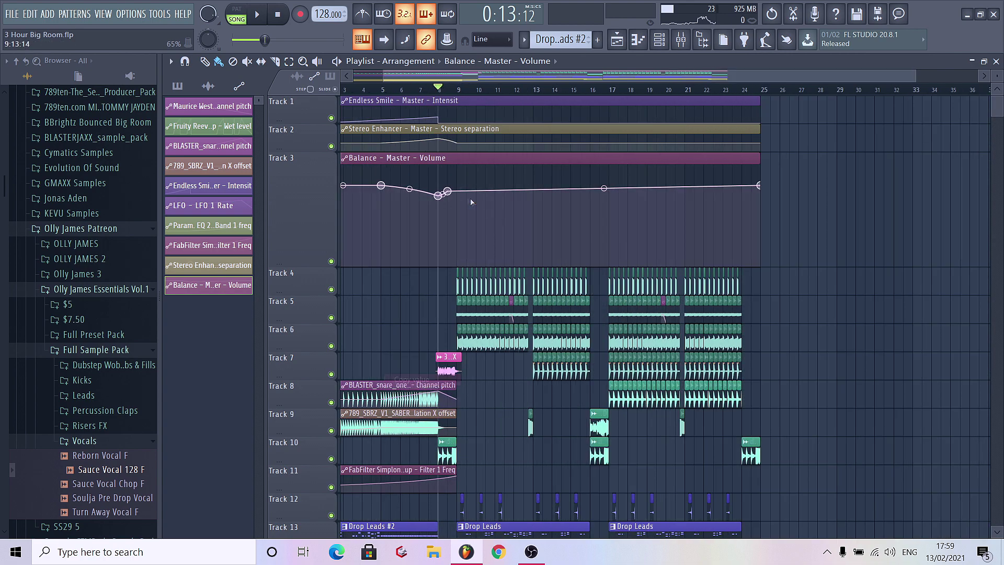
scroll(455, 196, "up", 1)
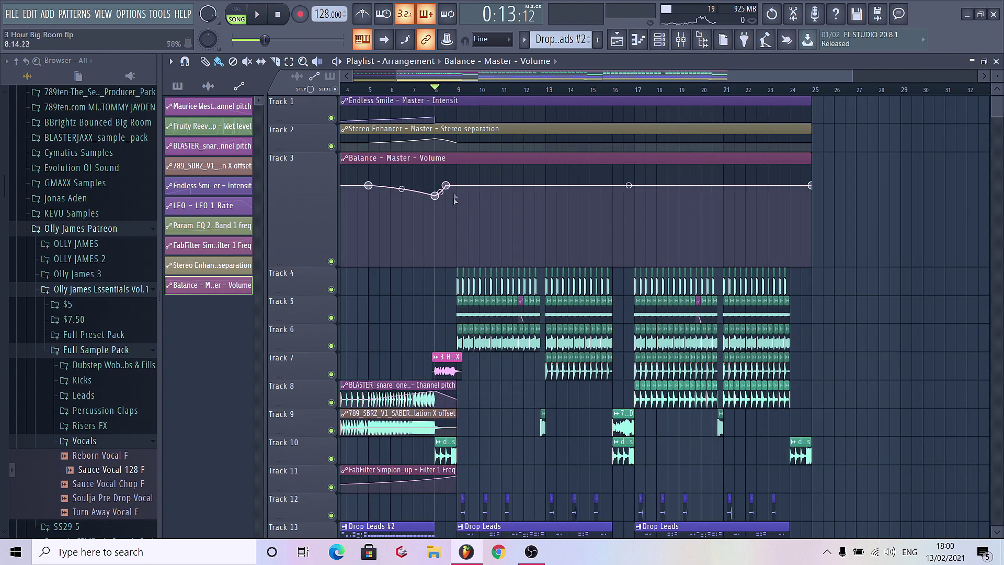
scroll(449, 196, "up", 2)
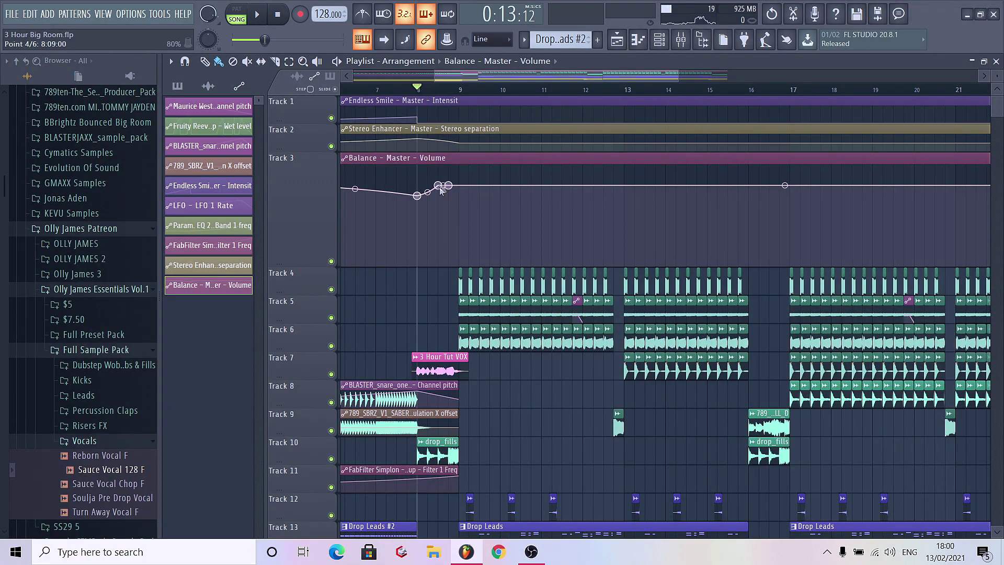
Step: Start playback from the beginning and return Track 3 to its default size
key("space")
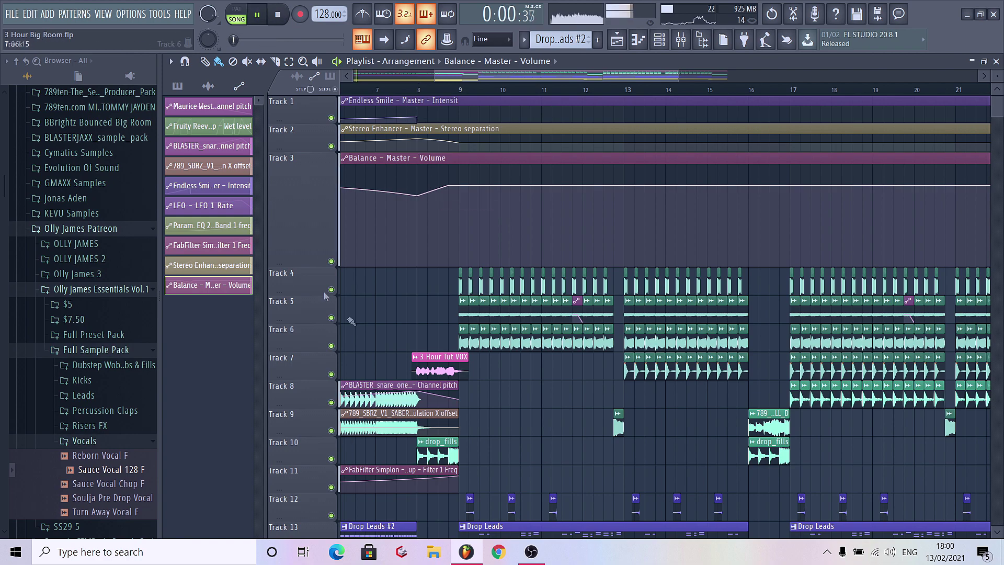
right_click(301, 152)
mouse_move(368, 243)
left_click(426, 270)
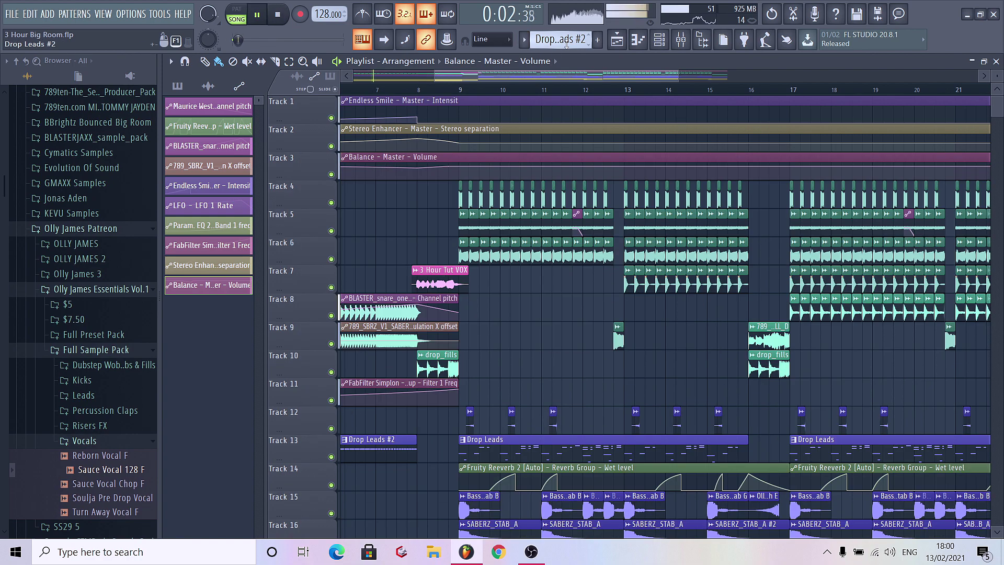
Step: Play the arrangement from bar 5 through the end of the build-up into the drop and review it in the playlist
scroll(377, 85, "down", 4)
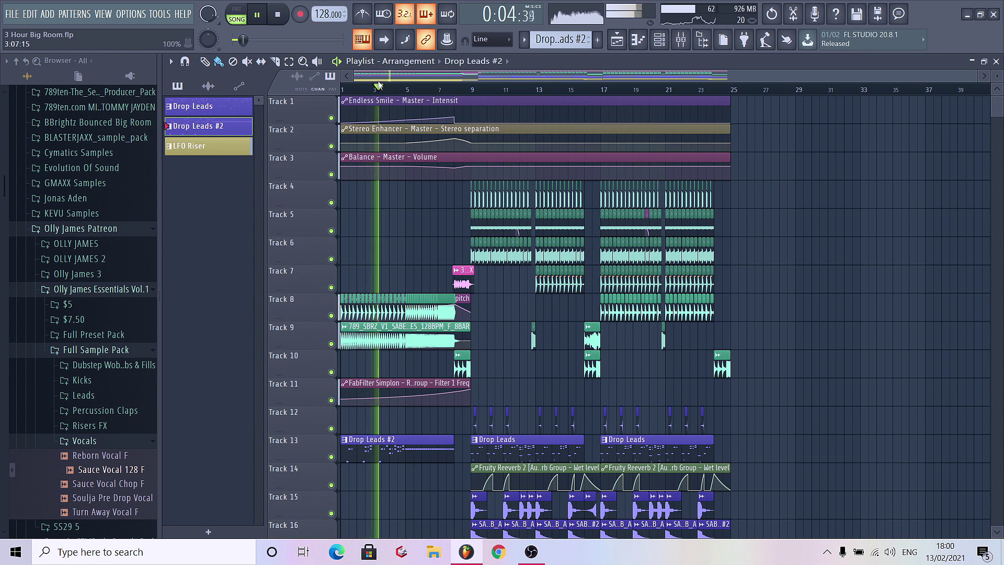
left_click(415, 90)
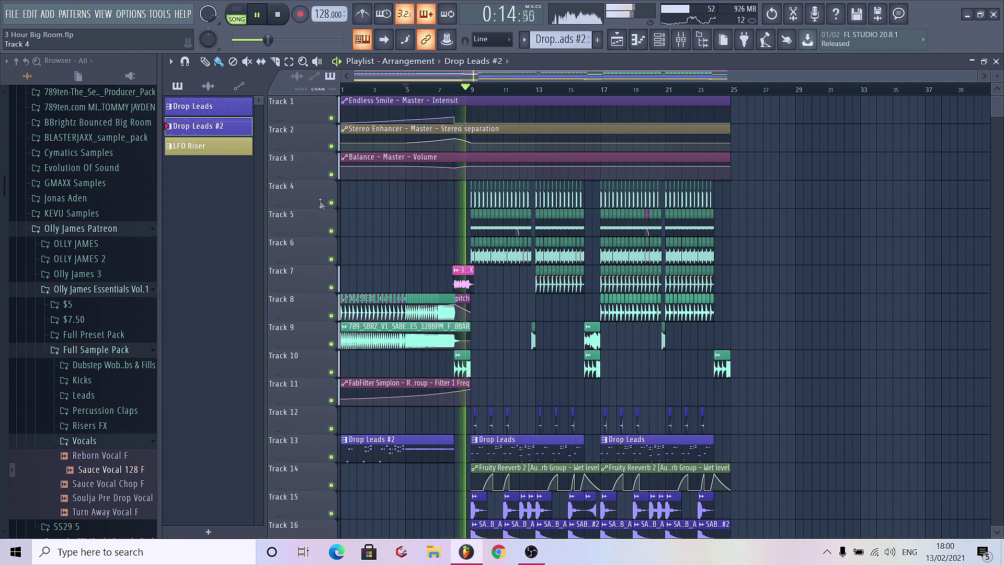
scroll(502, 369, "up", 1)
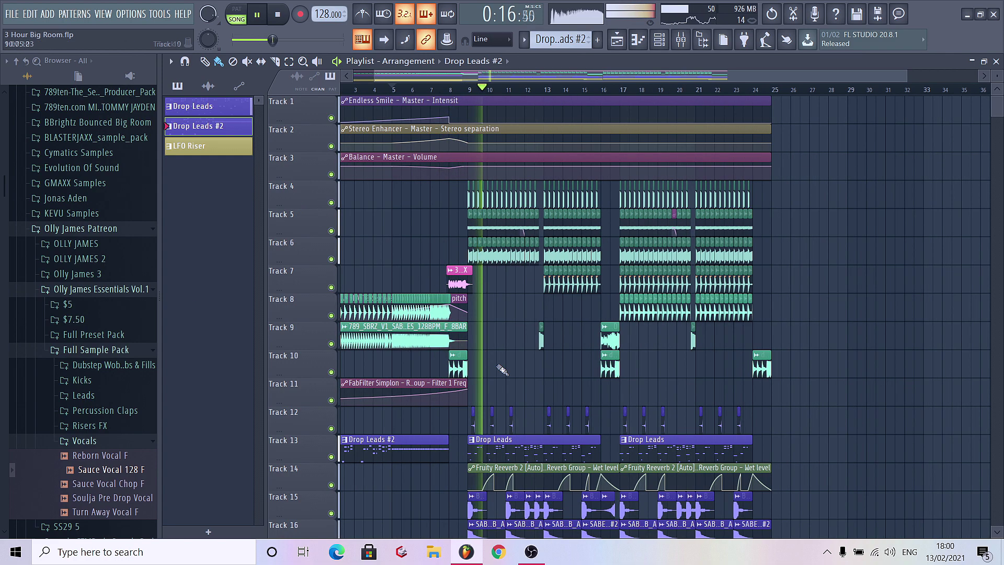
scroll(502, 369, "up", 3)
scroll(535, 360, "left", 1)
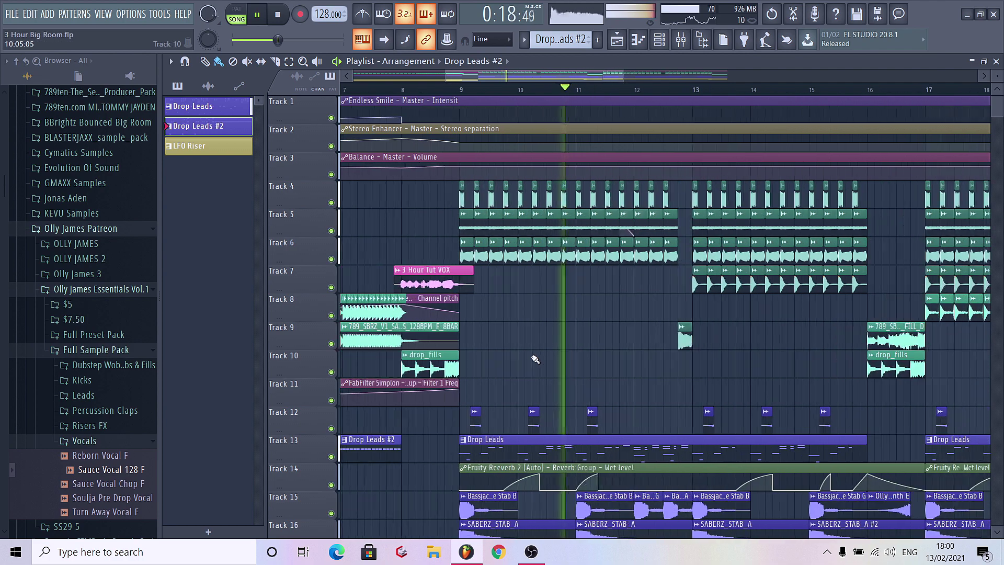
scroll(486, 361, "down", 4)
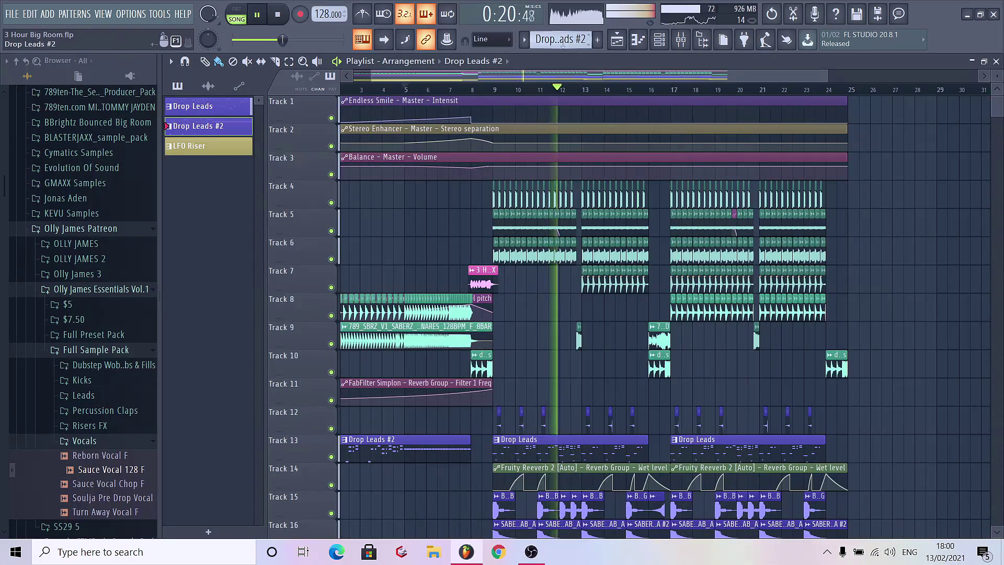
Step: Stop playback and collapse the expanded Olly James Patreon sample folders in the browser
scroll(523, 314, "down", 4)
left_click(86, 440)
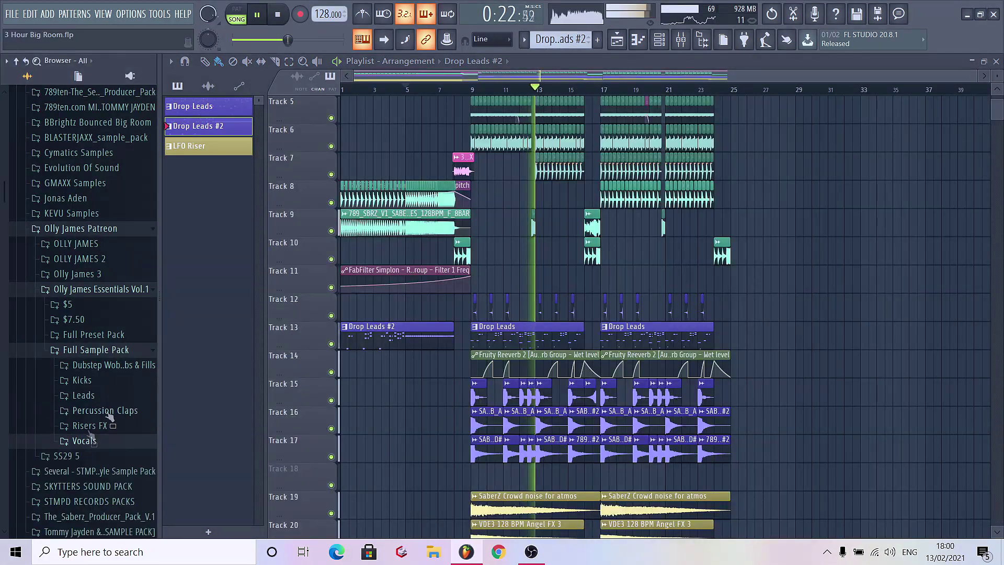
key("space")
left_click(95, 349)
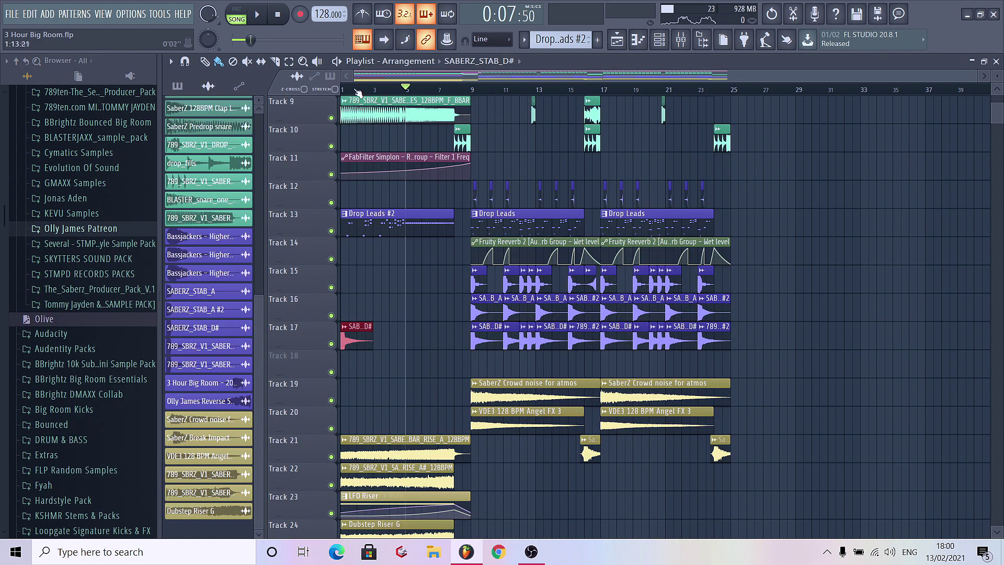
Step: Lay SABERZ_STAB_D# clips at bars 1 and 5 of Track 17 and copy the two short bar 12 stabs into bar 4
left_click(358, 90)
key("space")
left_click_drag(369, 342, 469, 341)
left_click(411, 343)
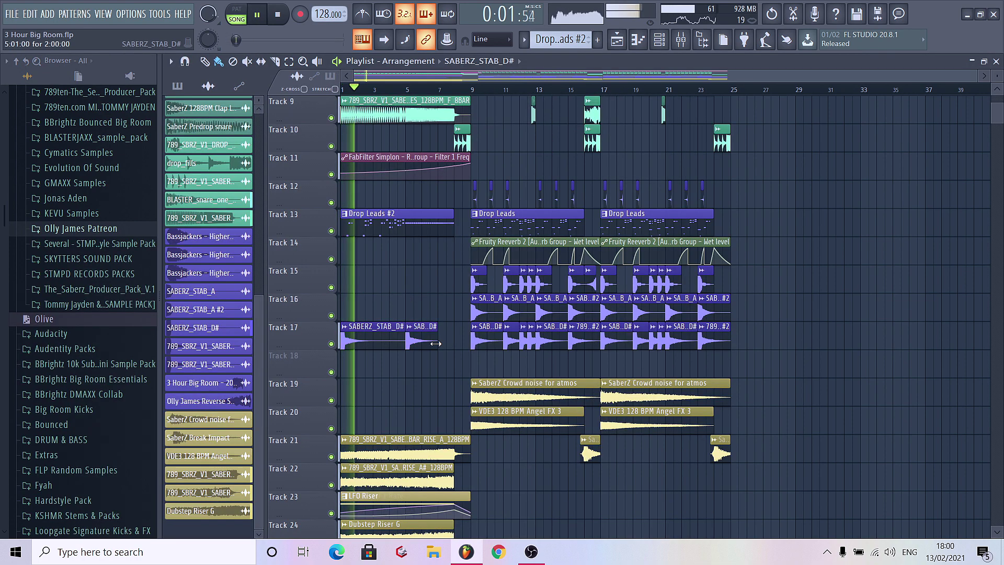
left_click(525, 338)
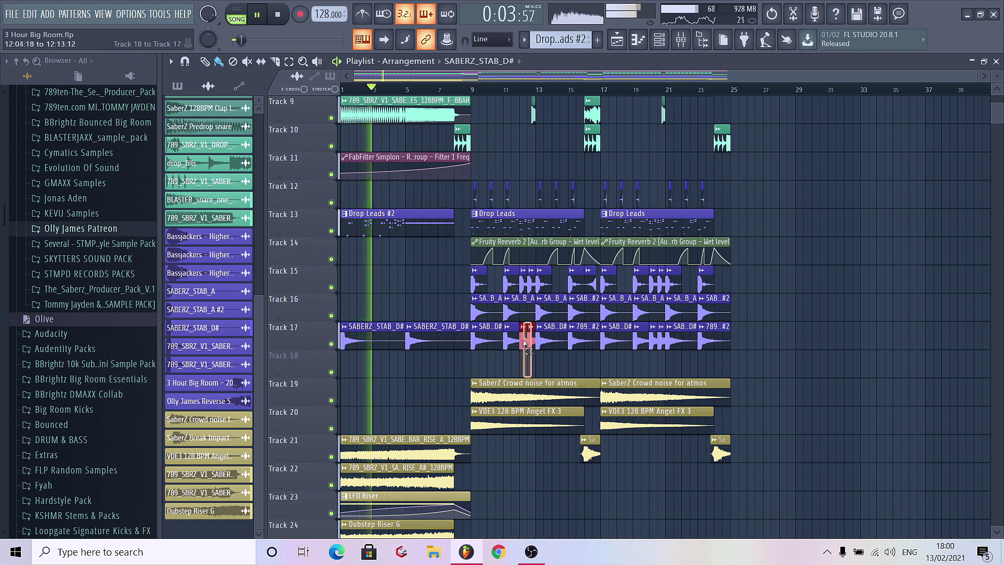
left_click_drag(528, 337, 408, 341)
key("space")
Step: Set bars 1 to 9 as the playback range, isolate Track 17 and open the SABERZ_STAB_D# channel settings
left_click_drag(469, 533, 305, 102)
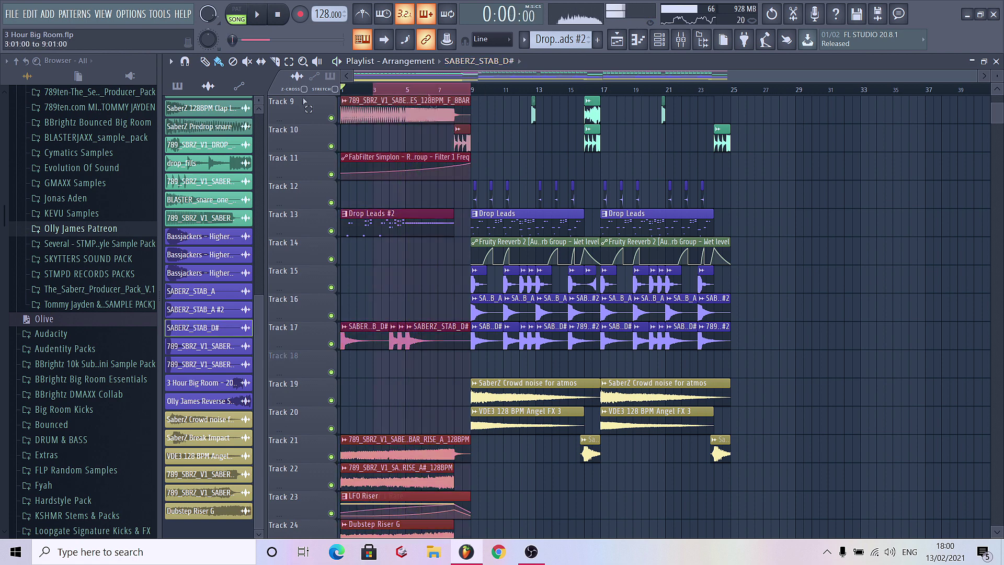
key("space")
double_click(345, 341)
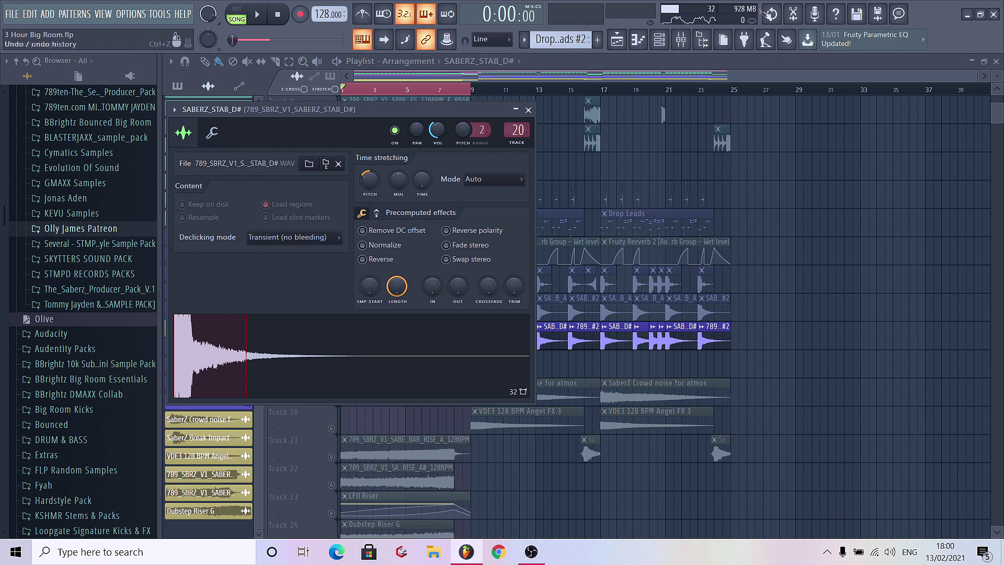
left_click(691, 42)
key("space")
Step: Add Fruity Love Philter to slot 3 of the stab's mixer track and create an automation clip for its Filter 1 cutoff frequency
left_click(983, 202)
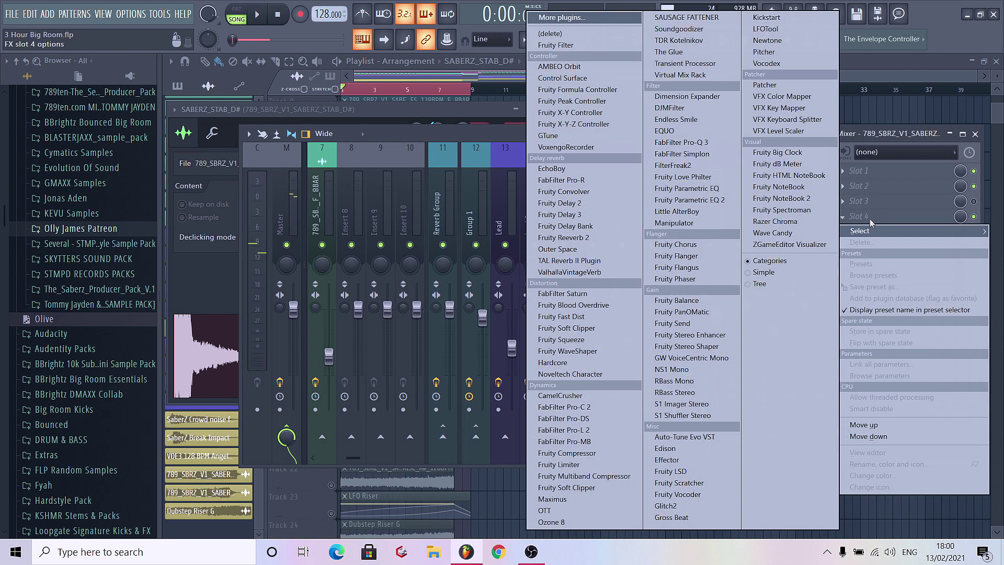
key("Escape")
left_click(976, 202)
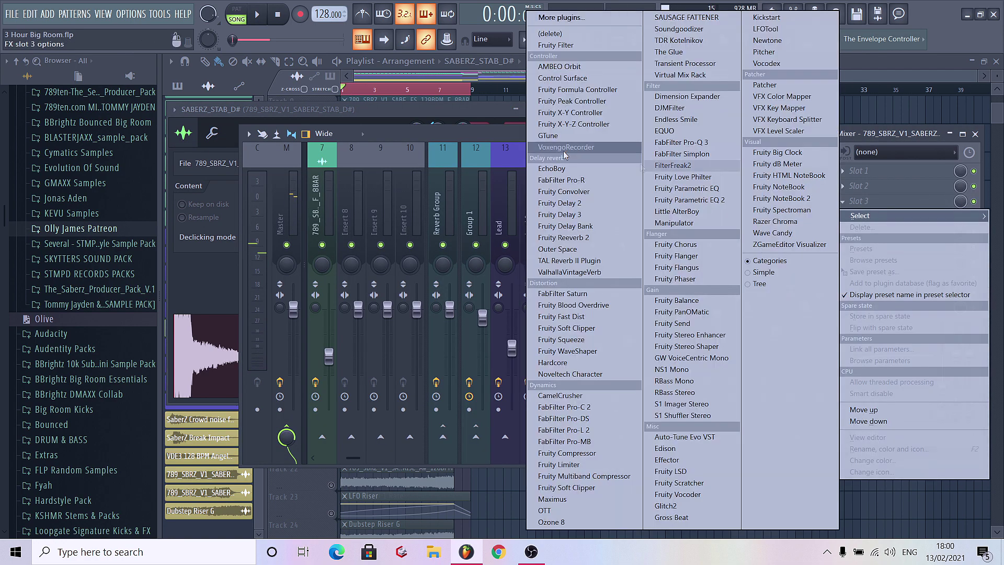
left_click(680, 173)
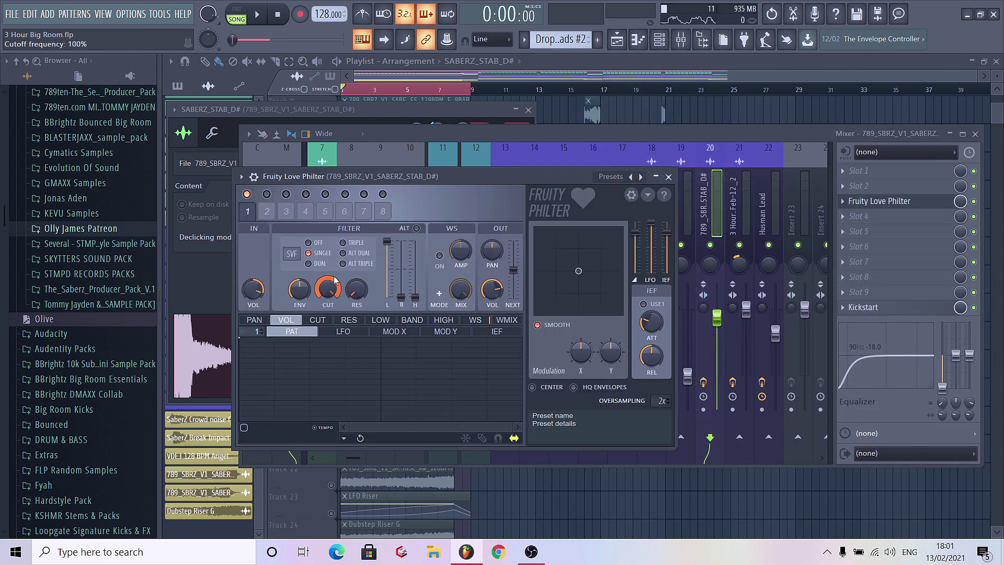
right_click(319, 282)
left_click(345, 347)
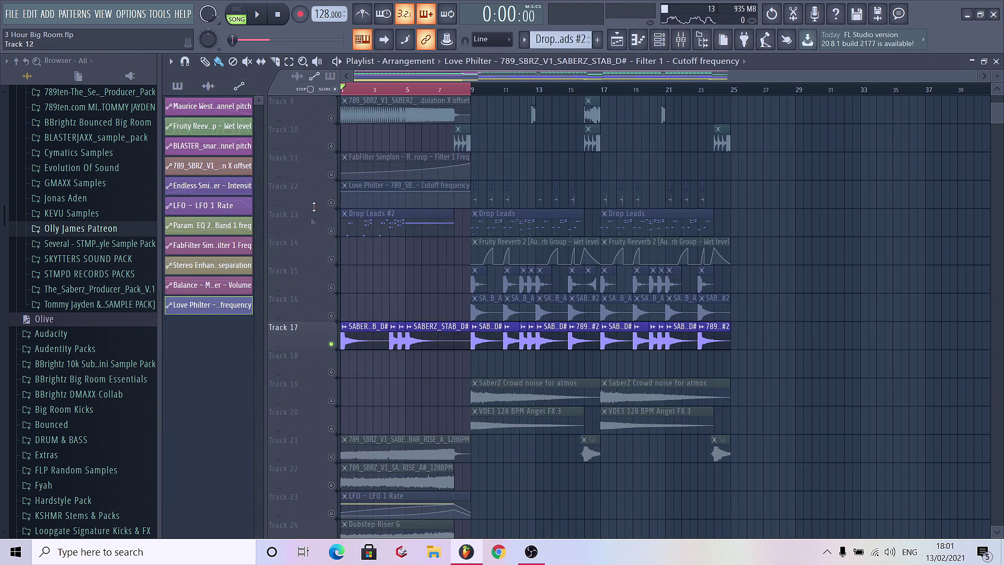
Step: Shape the cutoff automation as a rise starting at 16%, move it onto Track 17 over the build-up stabs, and unsolo the track
left_click(332, 202)
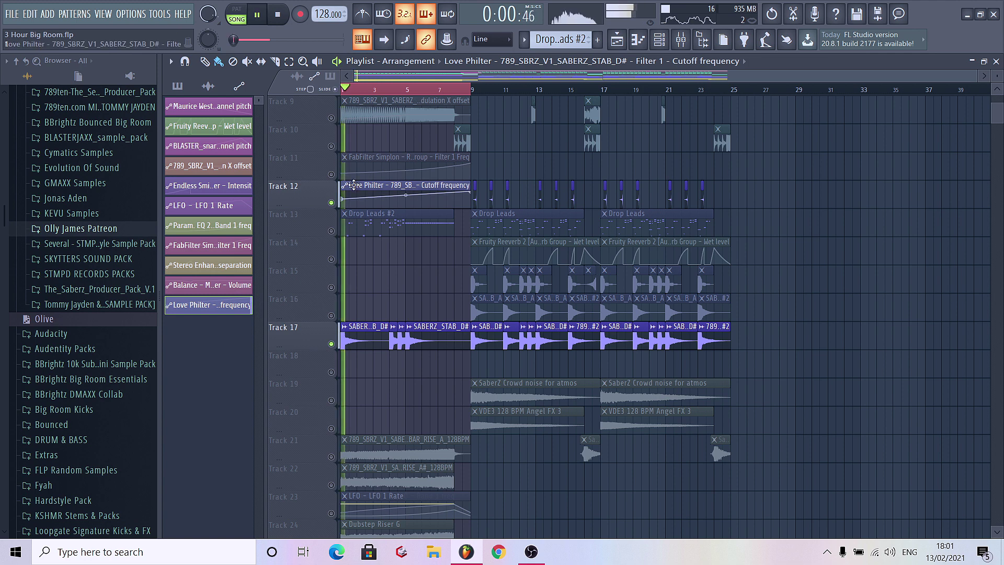
left_click_drag(353, 186, 352, 268)
left_click(331, 259)
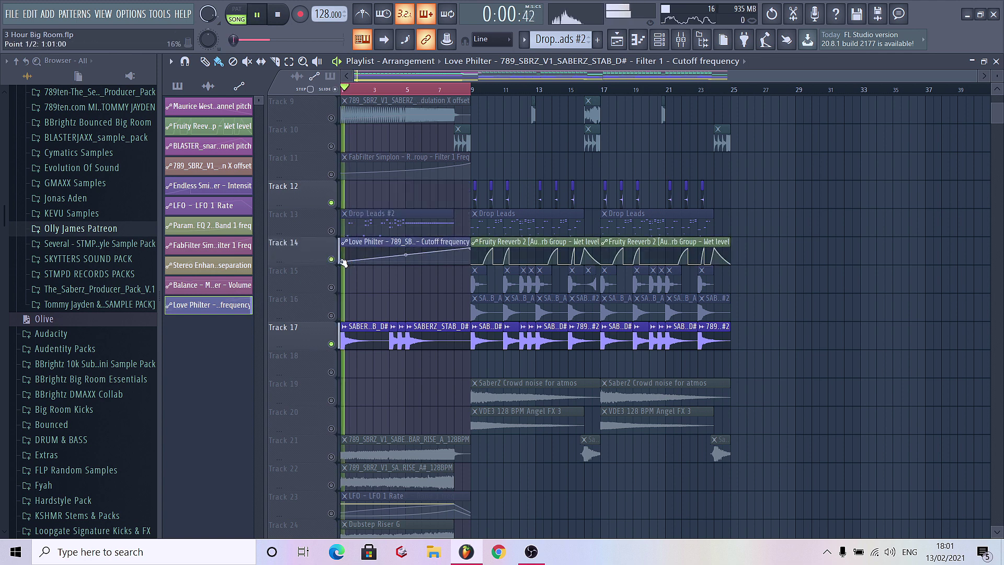
left_click_drag(355, 241, 336, 332)
right_click(331, 343)
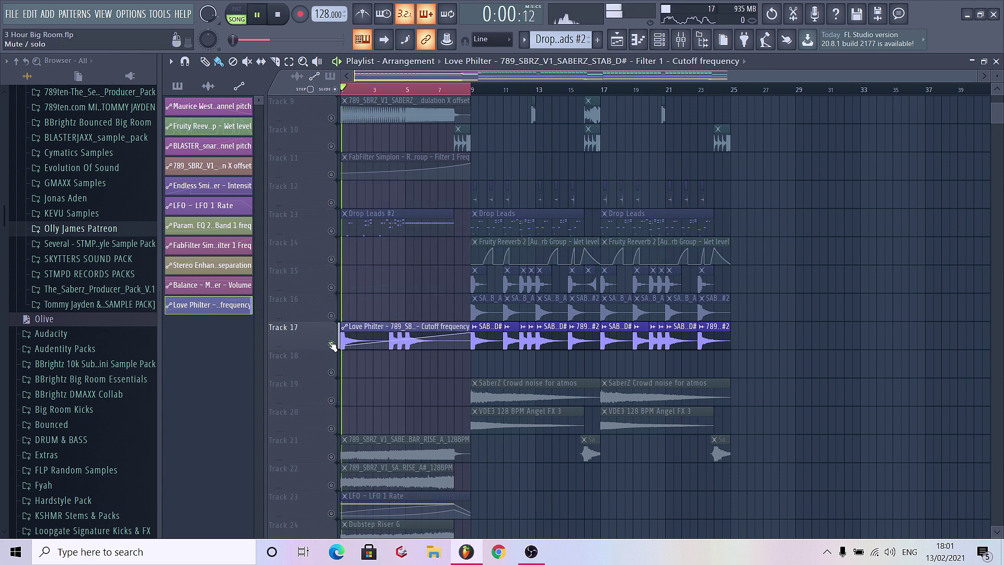
right_click(331, 343)
left_click(533, 42)
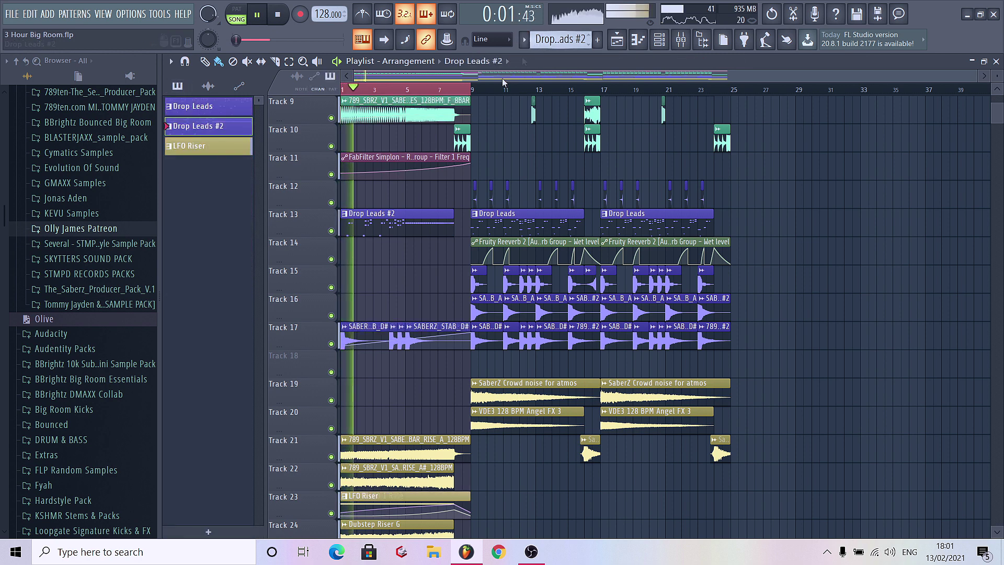
Step: Add a one-bar SABERZ_STAB_D# clip at bar 3 and a two-bar one at bar 7, and move both onto Track 17
left_click(359, 335)
left_click(375, 366)
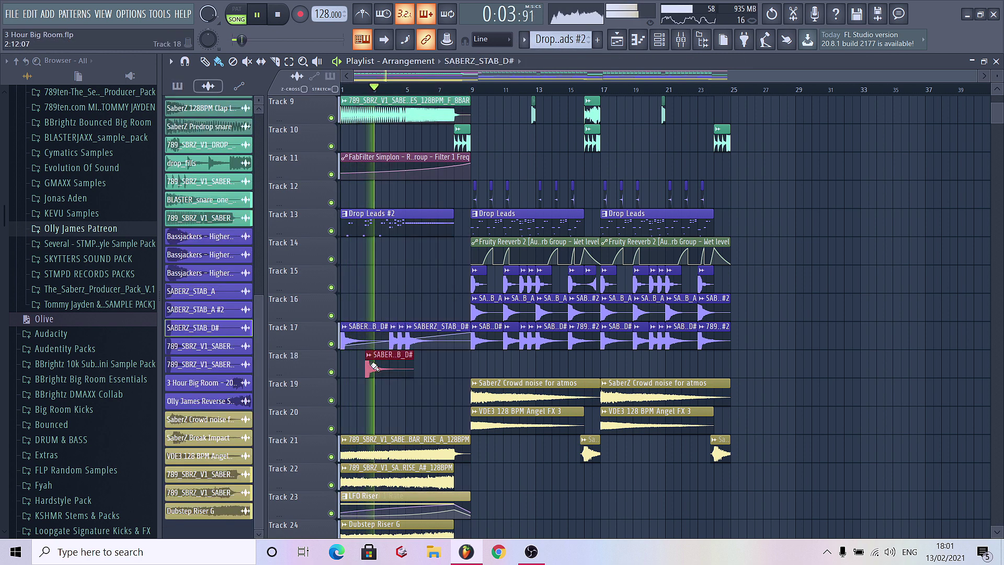
left_click(438, 371)
left_click_drag(421, 378, 389, 372)
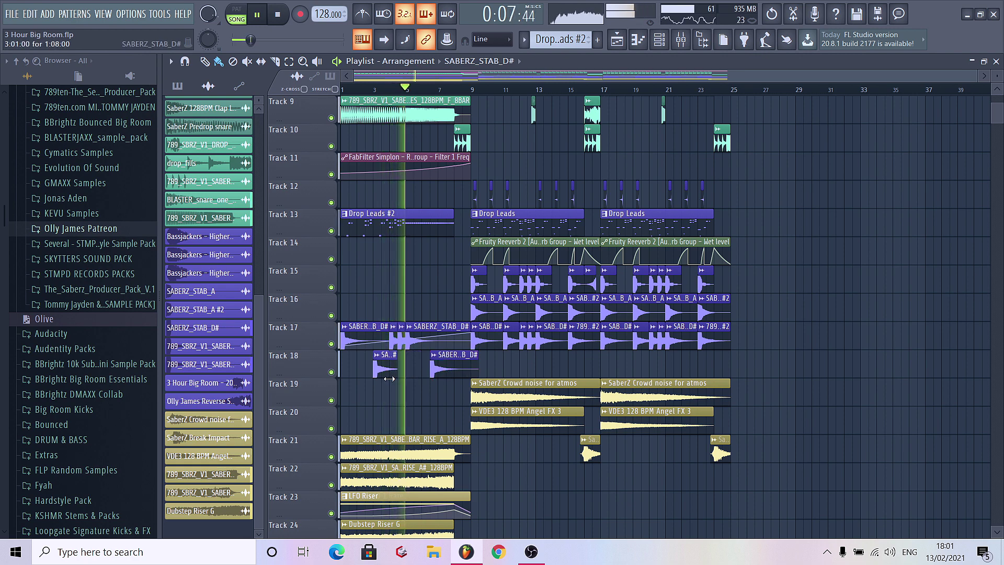
left_click_drag(456, 372, 466, 369)
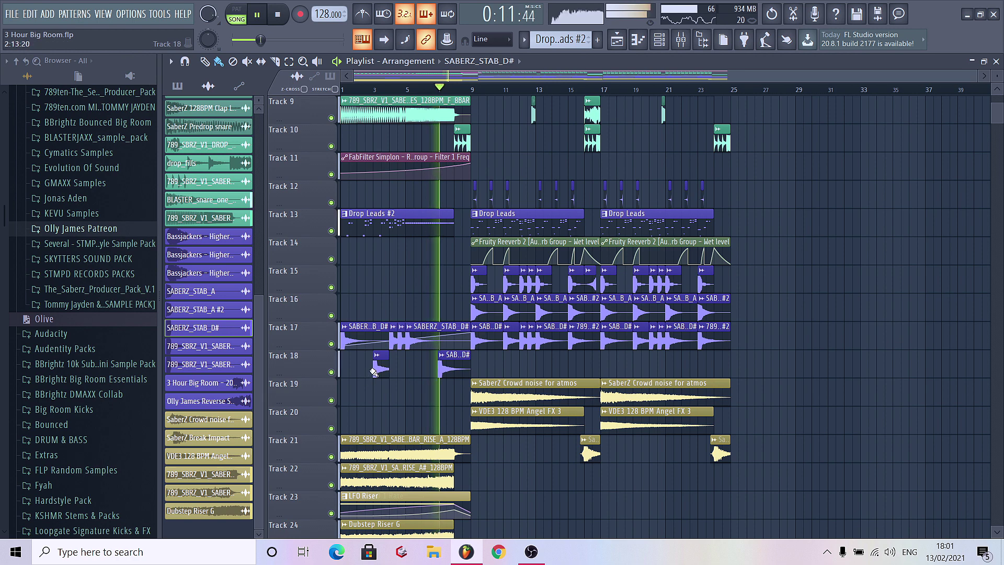
left_click_drag(433, 372, 436, 344)
left_click_drag(380, 369, 381, 341)
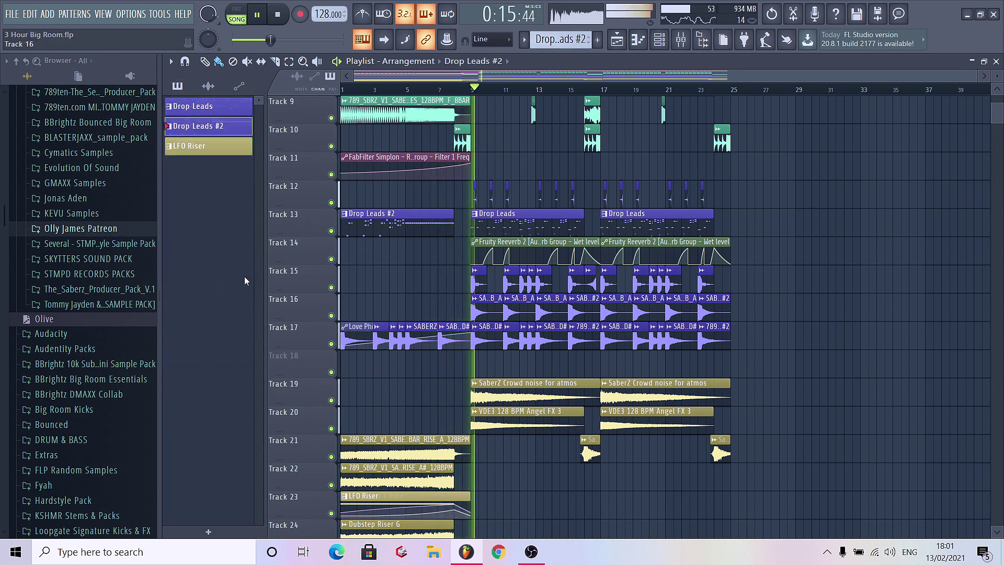
key("space")
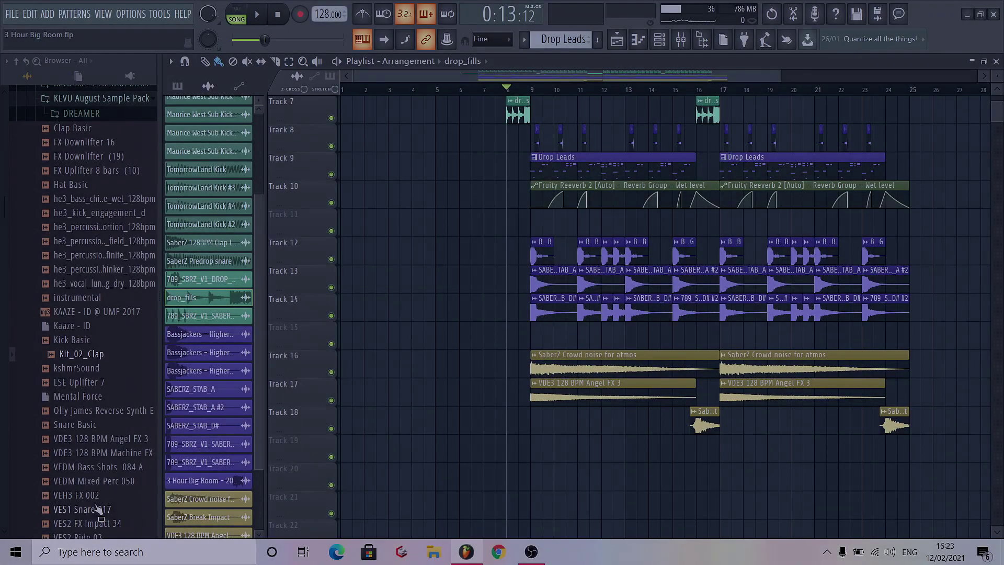
Step: Add the Olly James Reverse Synth E sample below SaberZ Break Impact and try its Reverse effect
scroll(119, 285, "down", 4)
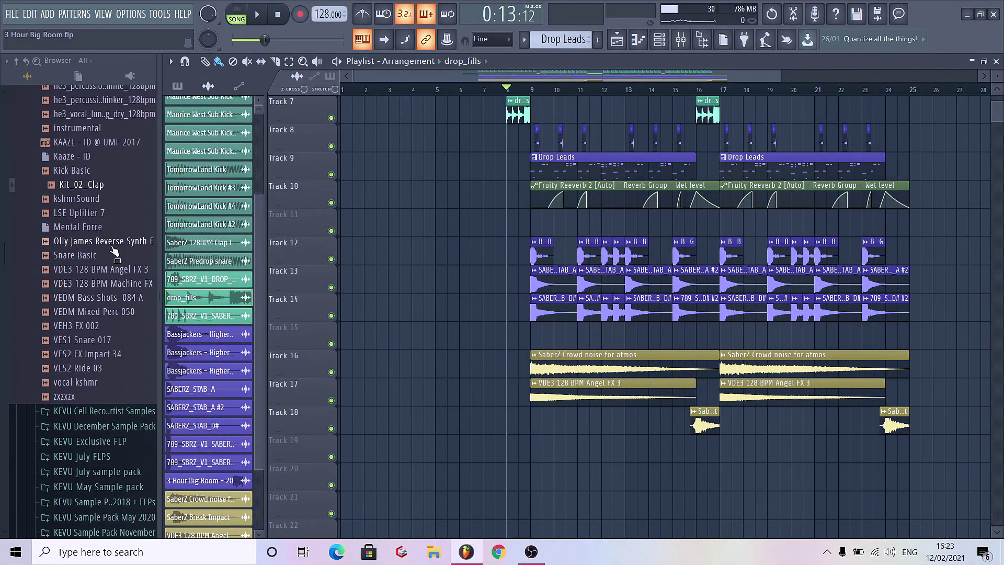
left_click_drag(112, 247, 698, 449)
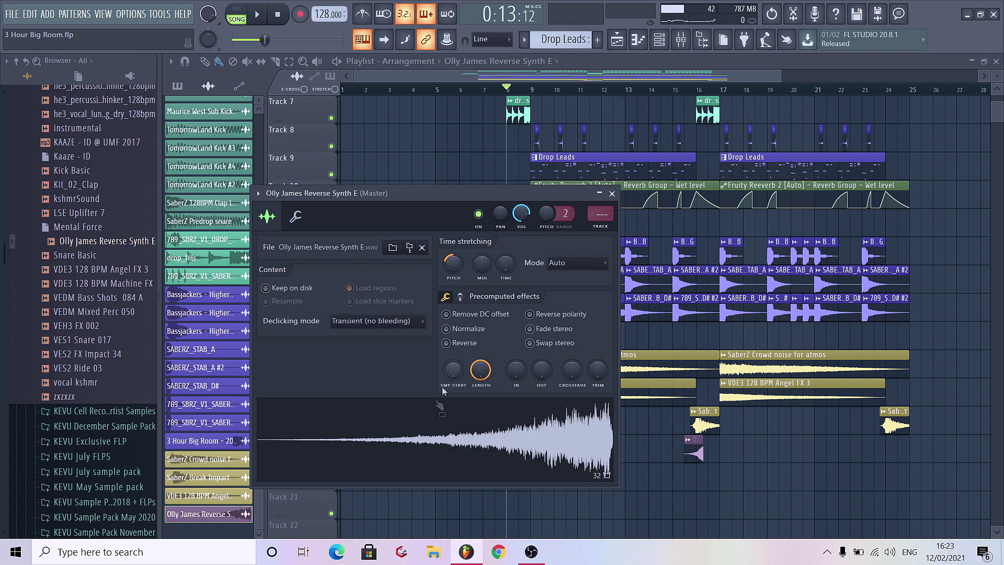
left_click(454, 343)
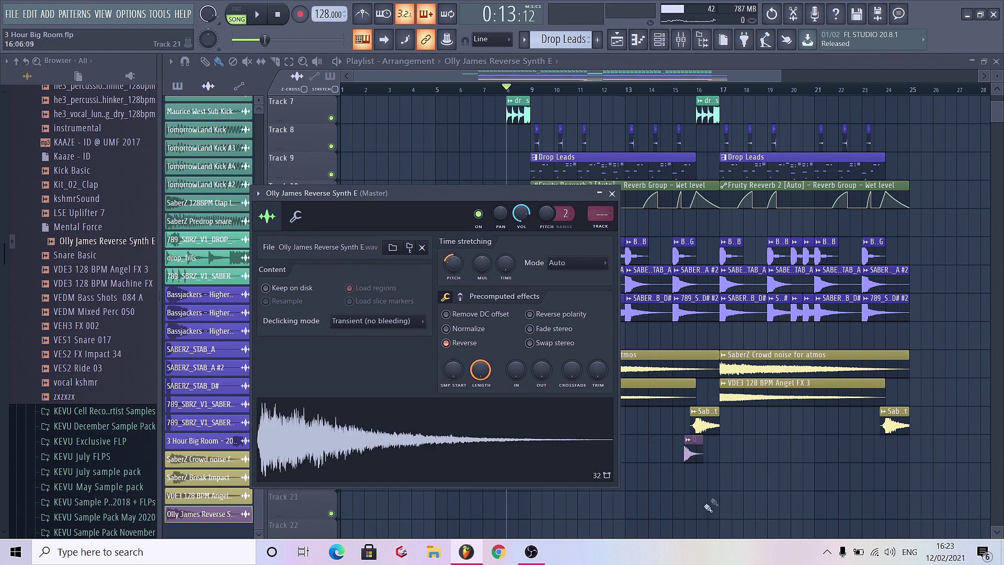
left_click(455, 343)
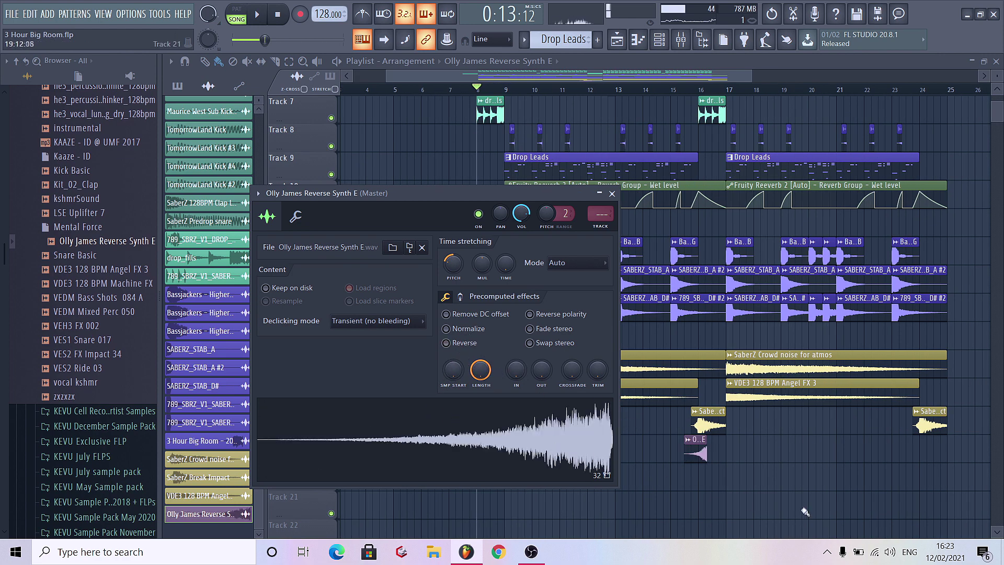
key("Escape")
Step: Move the Olly James Reverse Synth E clip to the start of bar 16 on Track 19 and trim it to three quarters of a bar
scroll(695, 444, "up", 5)
left_click_drag(680, 439, 723, 453)
scroll(717, 445, "up", 2)
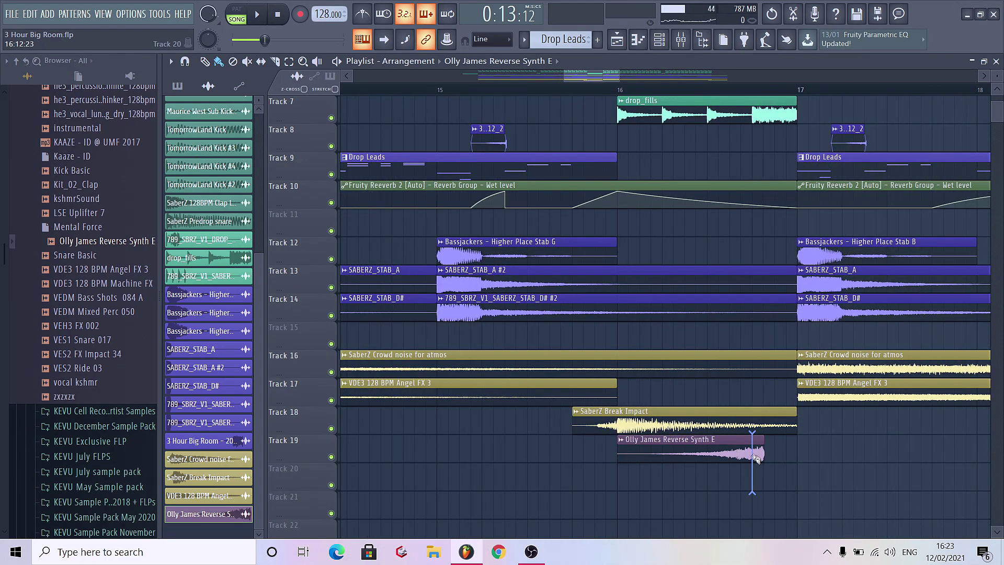
double_click(725, 451)
key("Escape")
Step: Set the reverse synth's channel volume to 50% while auditioning the bar 16 fill into the second drop half
key("space")
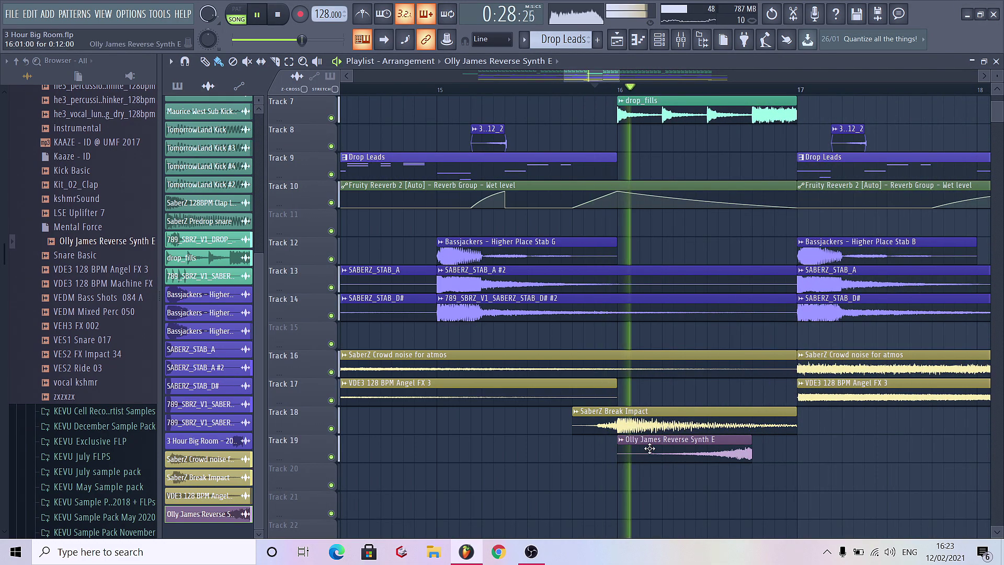
double_click(725, 450)
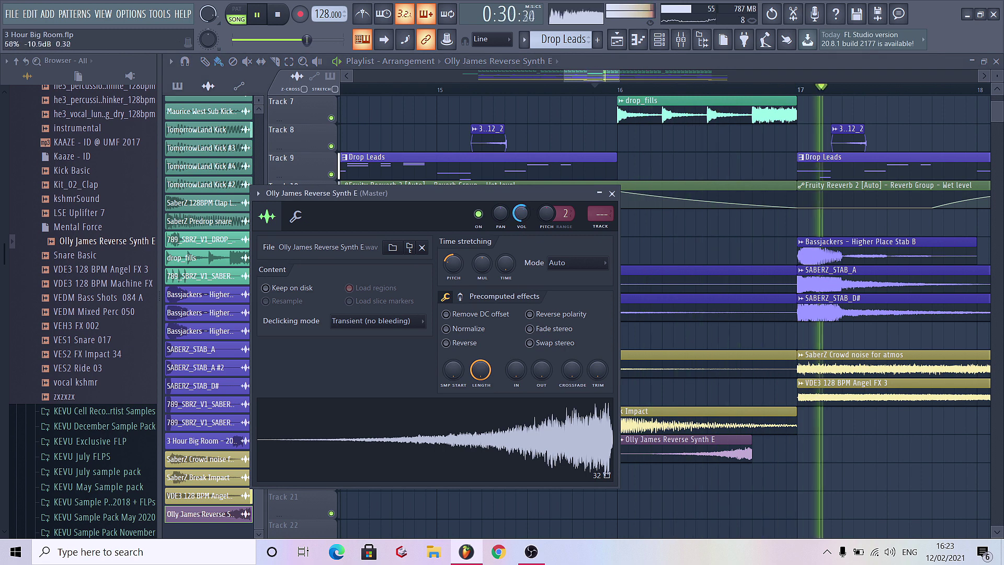
key("space")
key("space")
key("Escape")
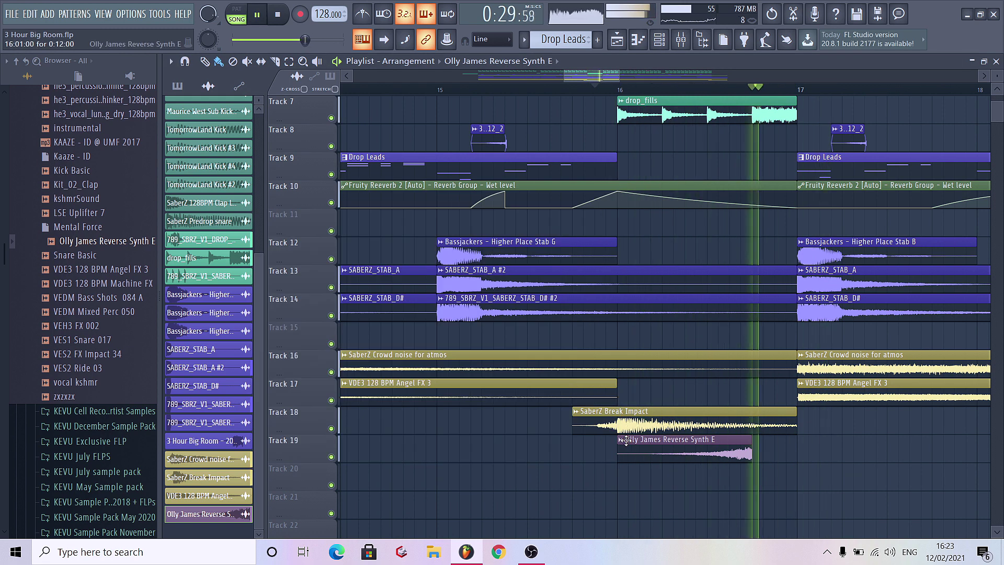
key("space")
Step: Recolour the Olly James Reverse Synth E clip in the leads' purple and move it to Track 12 at bar 16
left_click(623, 440)
left_click(648, 410)
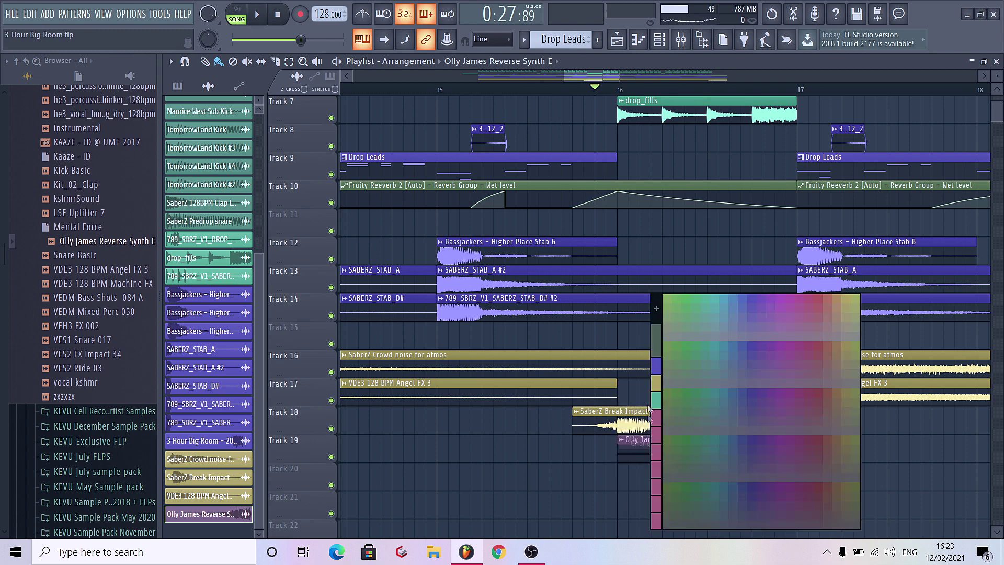
left_click(657, 366)
left_click_drag(680, 444, 680, 248)
Step: Play the bar 16 fill and move Olly James Reverse Synth E above SaberZ Crowd noise in the clip list
key("space")
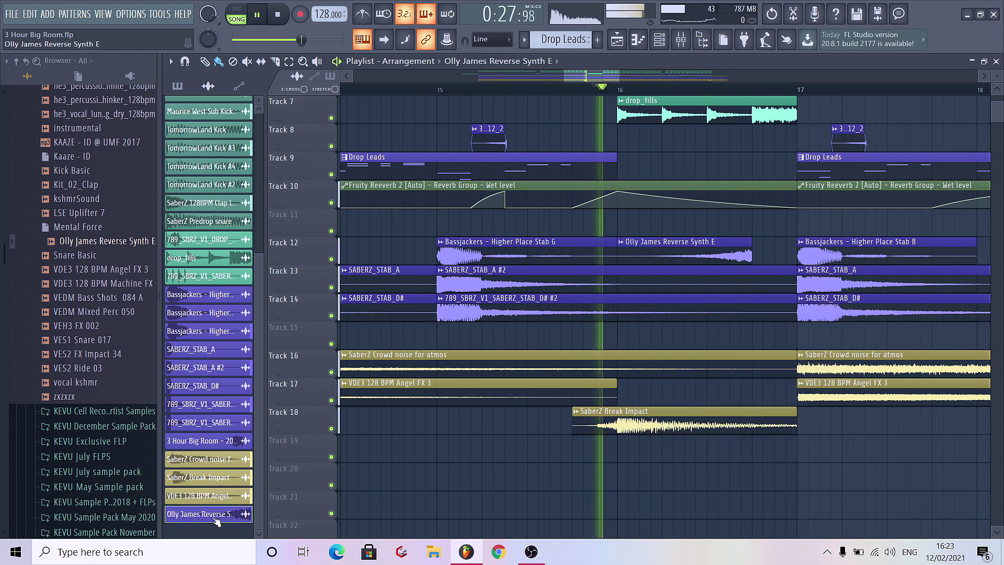
left_click_drag(208, 514, 205, 455)
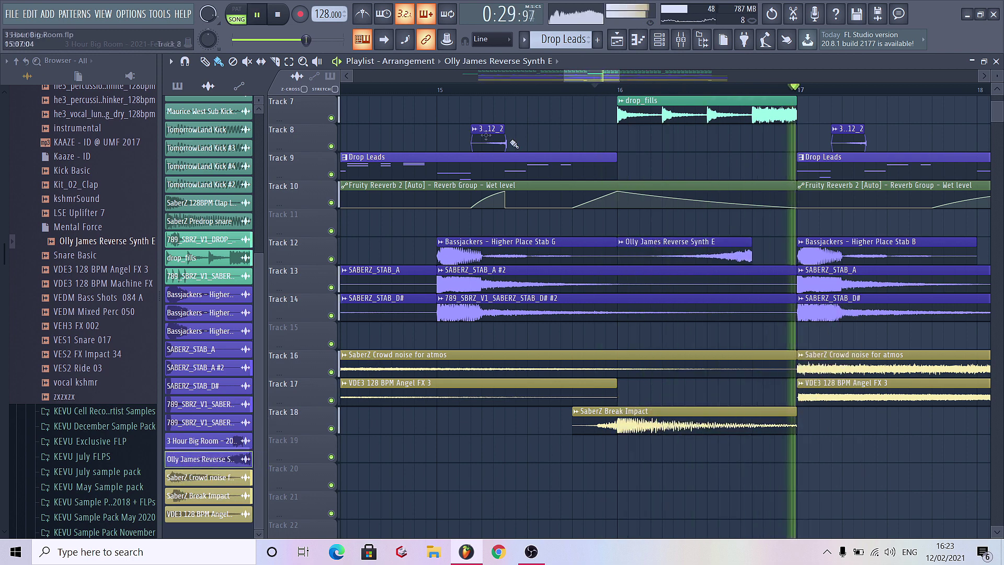
key("space")
Step: Collapse the KEVU August Sample Pack folder and look through the Jonas Aden sample folder
scroll(448, 418, "down", 8)
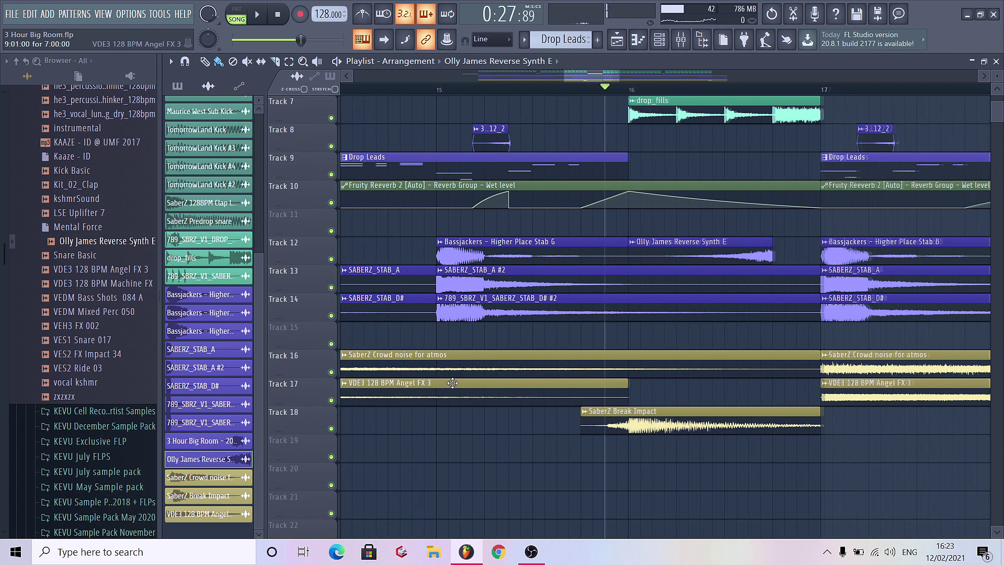
scroll(29, 324, "up", 10)
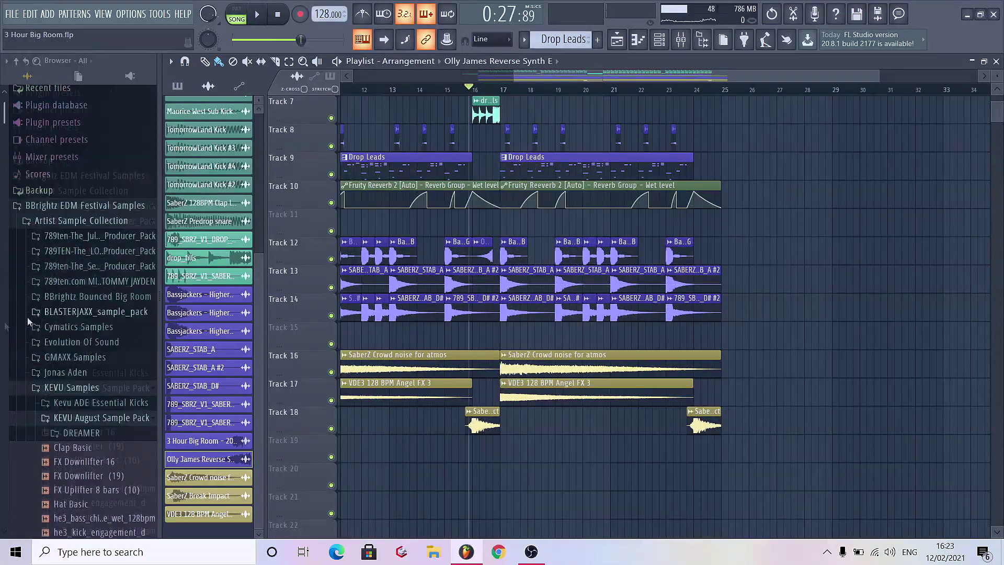
left_click(71, 439)
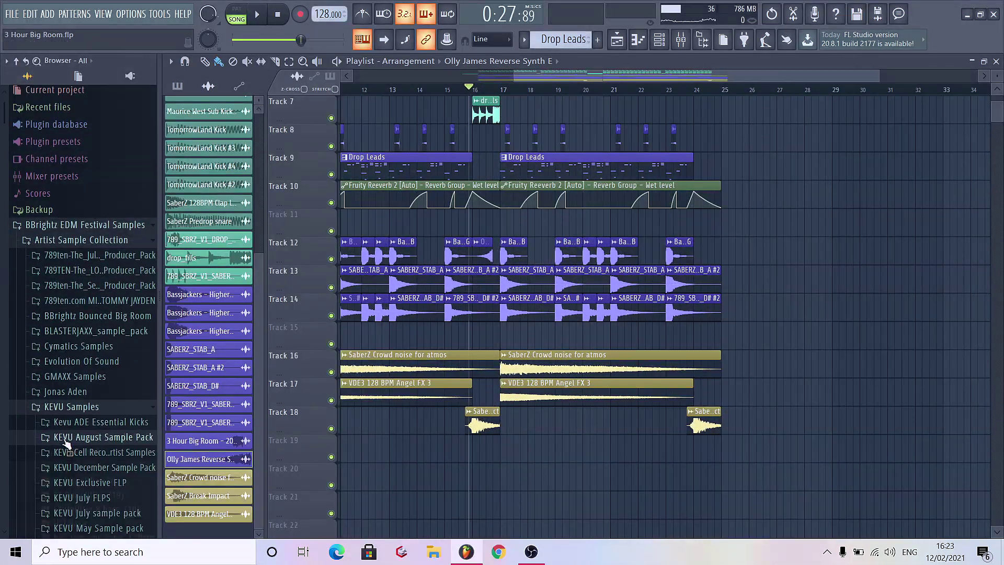
left_click(67, 393)
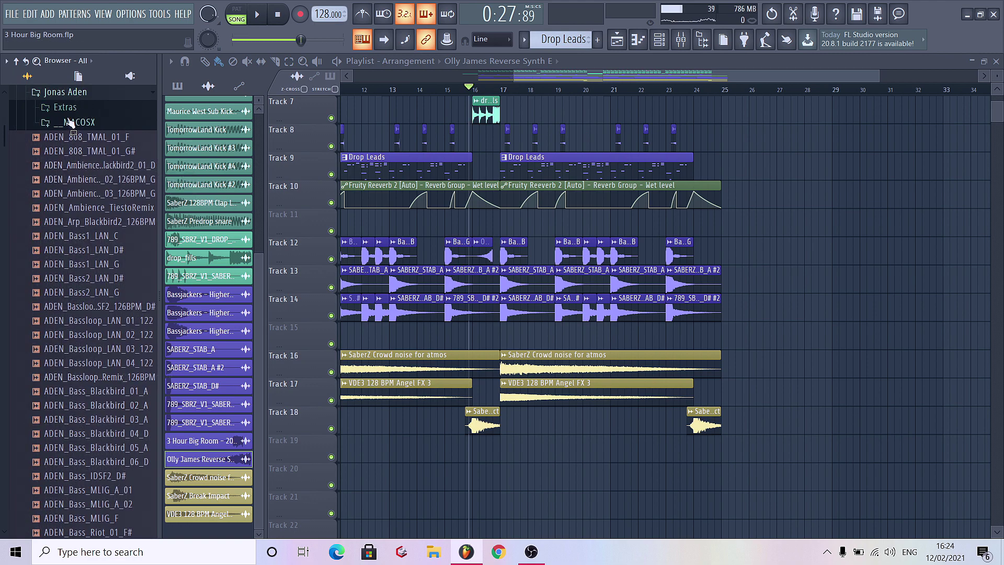
left_click(72, 94)
scroll(52, 198, "up", 5)
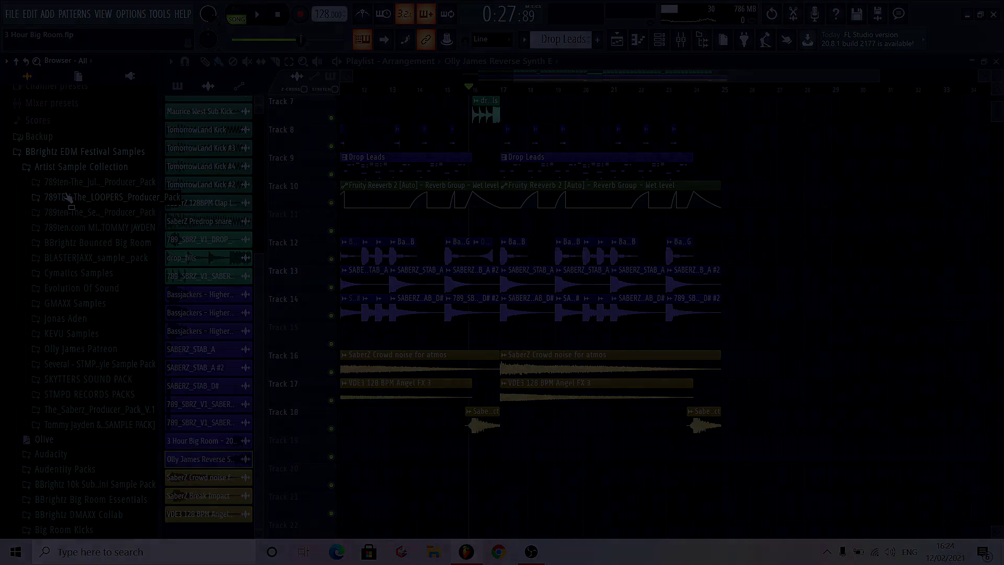